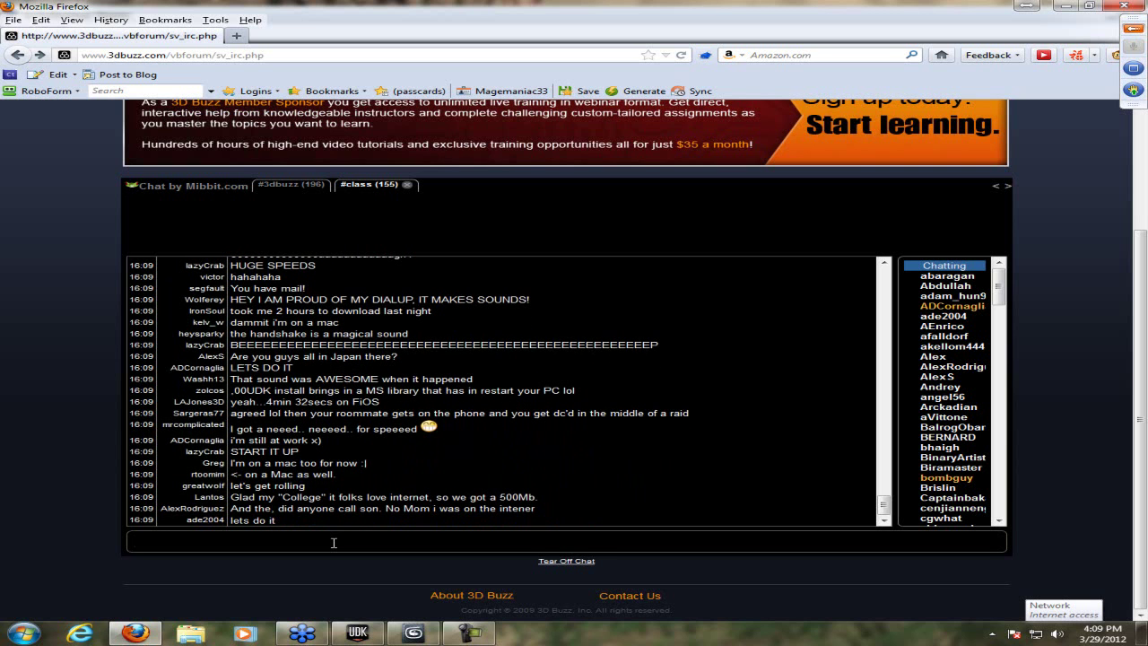
# - Post 'I get around 20 minutes' in the #class chat, then minimize 3ds Max and Firefox
pyautogui.write('I get around 20 minutes')
pyautogui.press('Return')
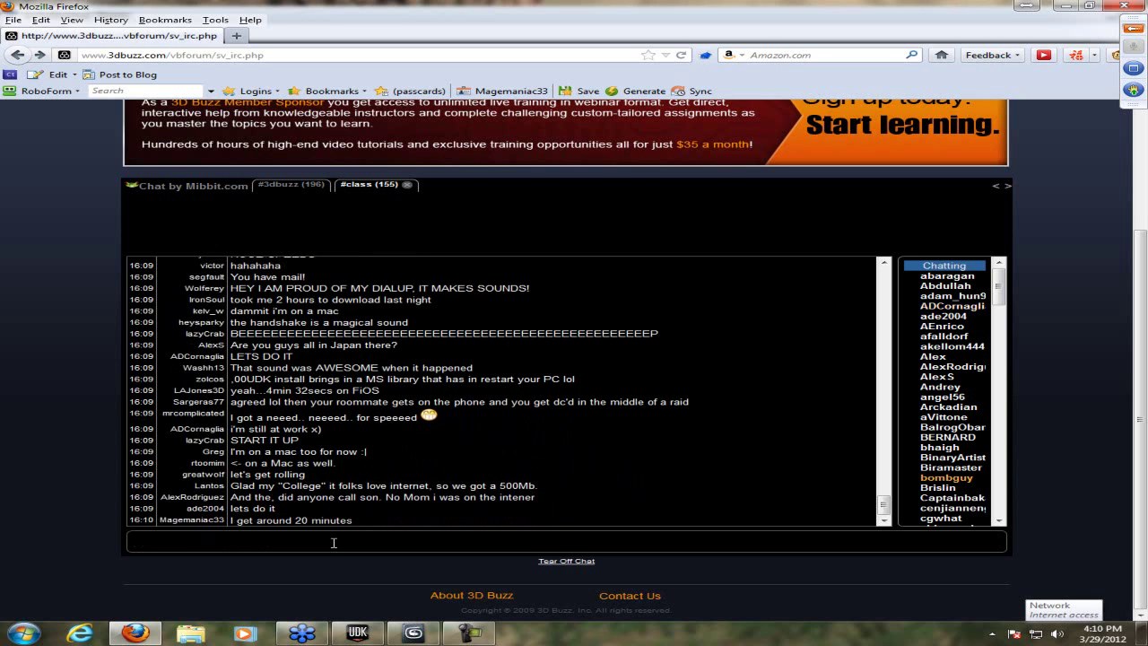
pyautogui.click(370, 635)
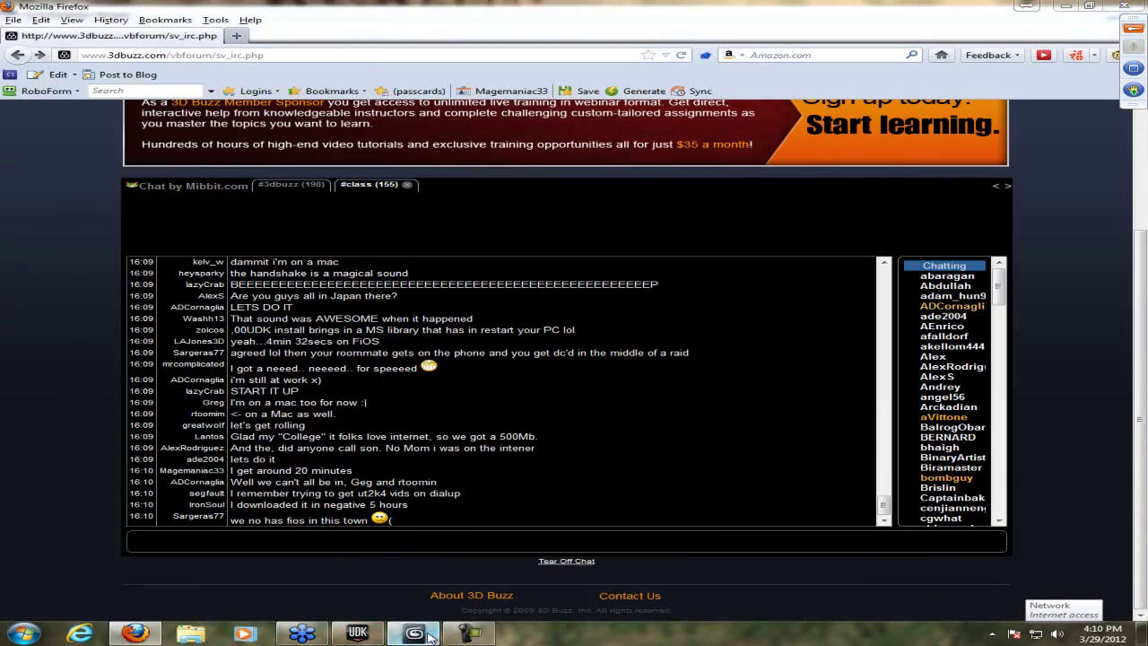
pyautogui.click(417, 634)
pyautogui.click(430, 634)
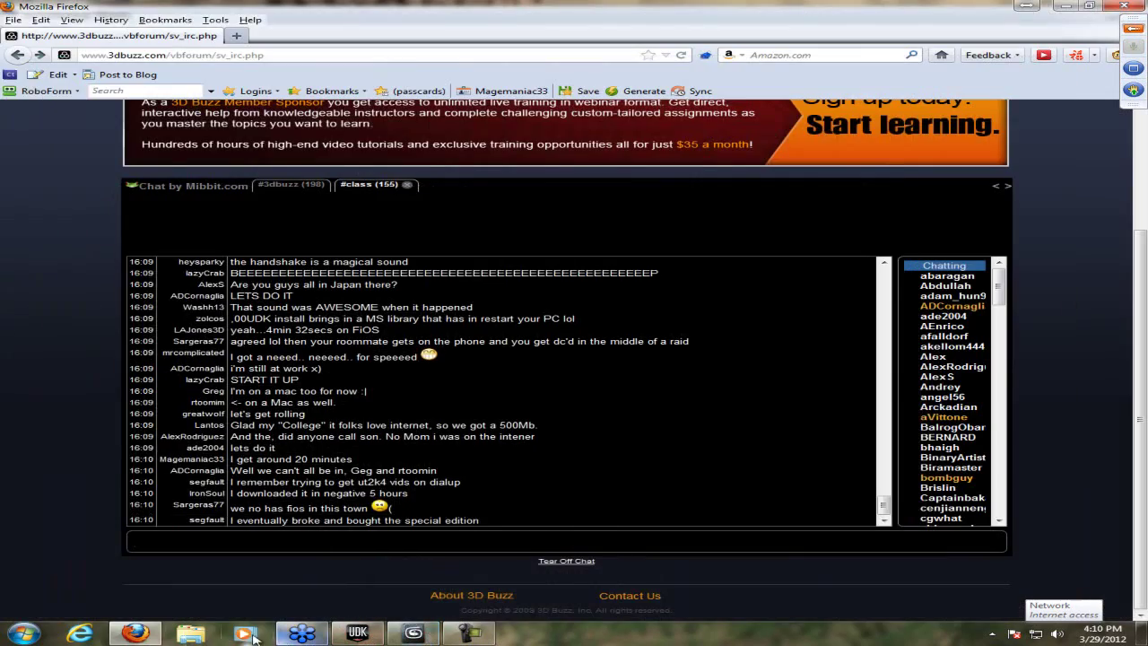
pyautogui.click(126, 635)
pyautogui.click(127, 635)
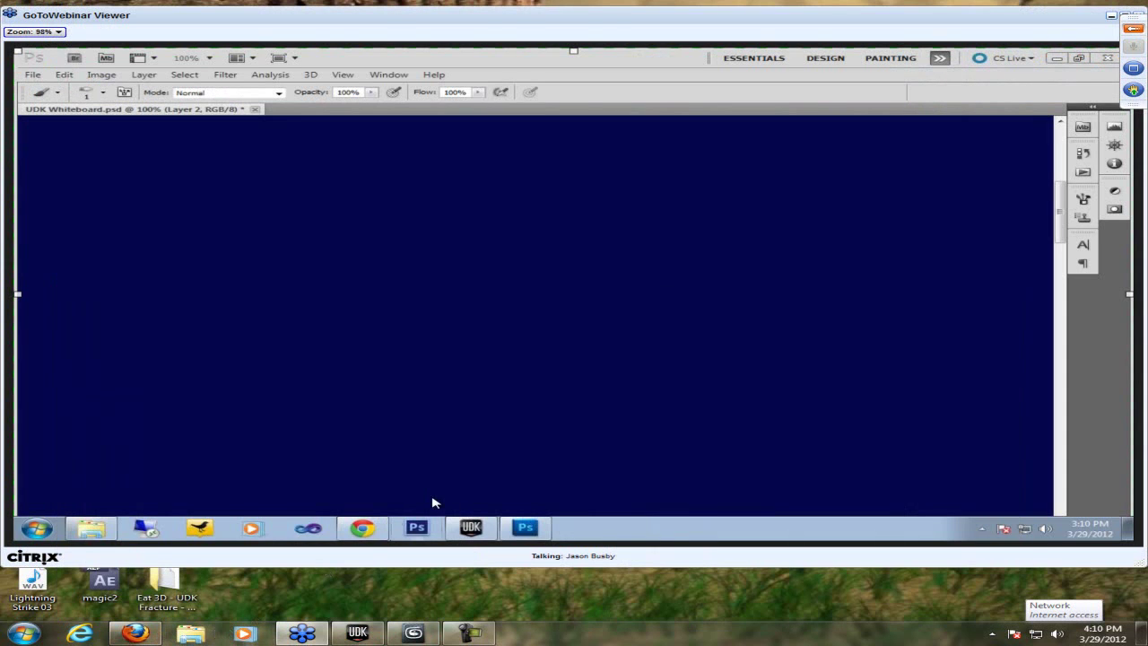
# - Launch Adobe Photoshop CS5.1 by searching 'photo' in the Start menu
pyautogui.press('super')
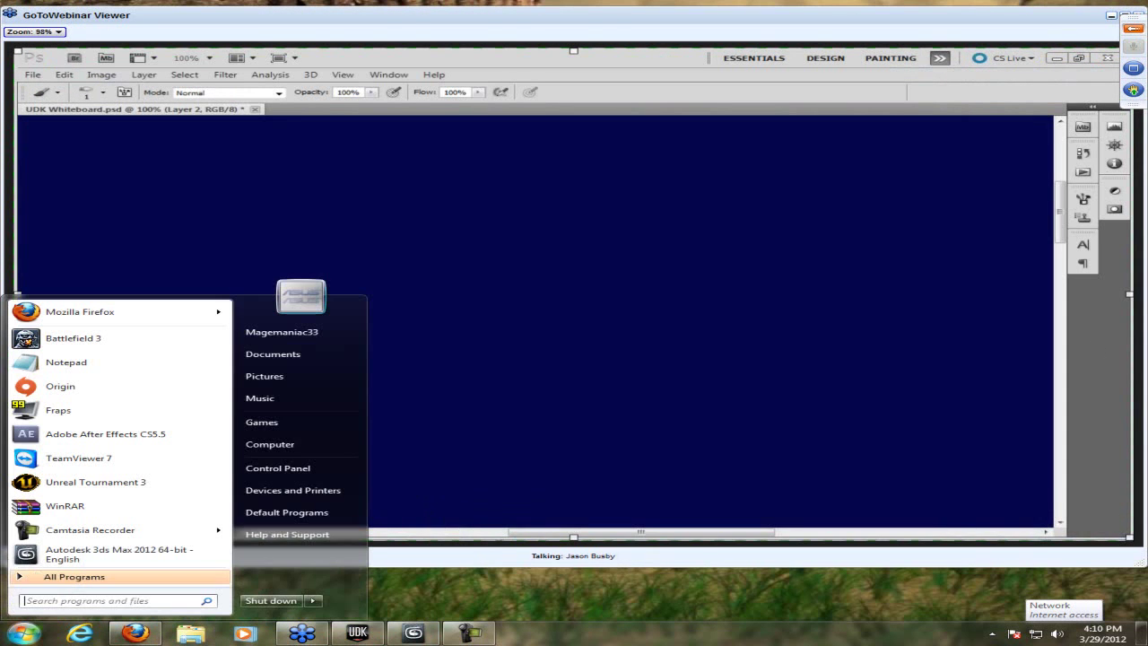
pyautogui.write('photo')
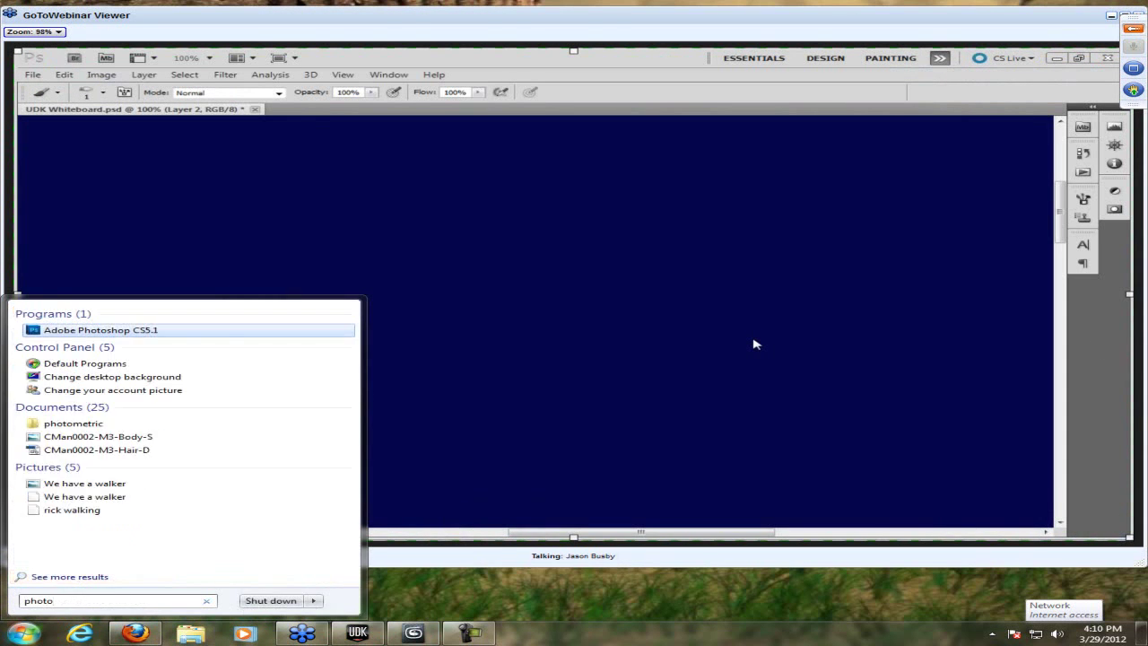
pyautogui.press('Return')
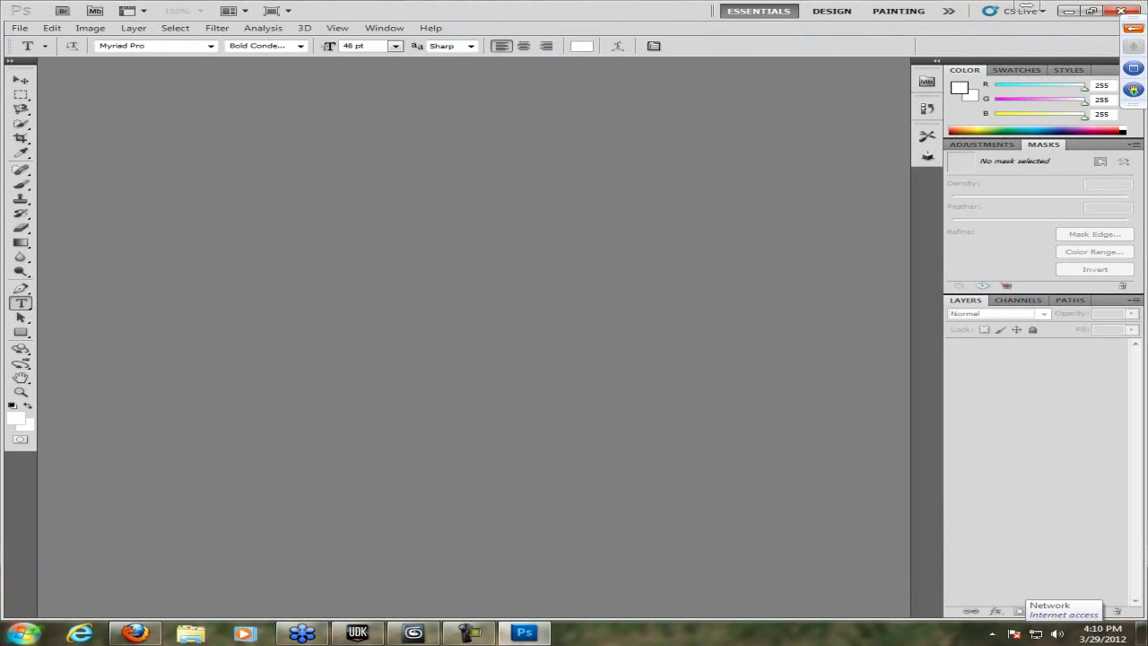
# - Check the webinar viewer, then bring the Firefox chat window back in front
pyautogui.click(302, 634)
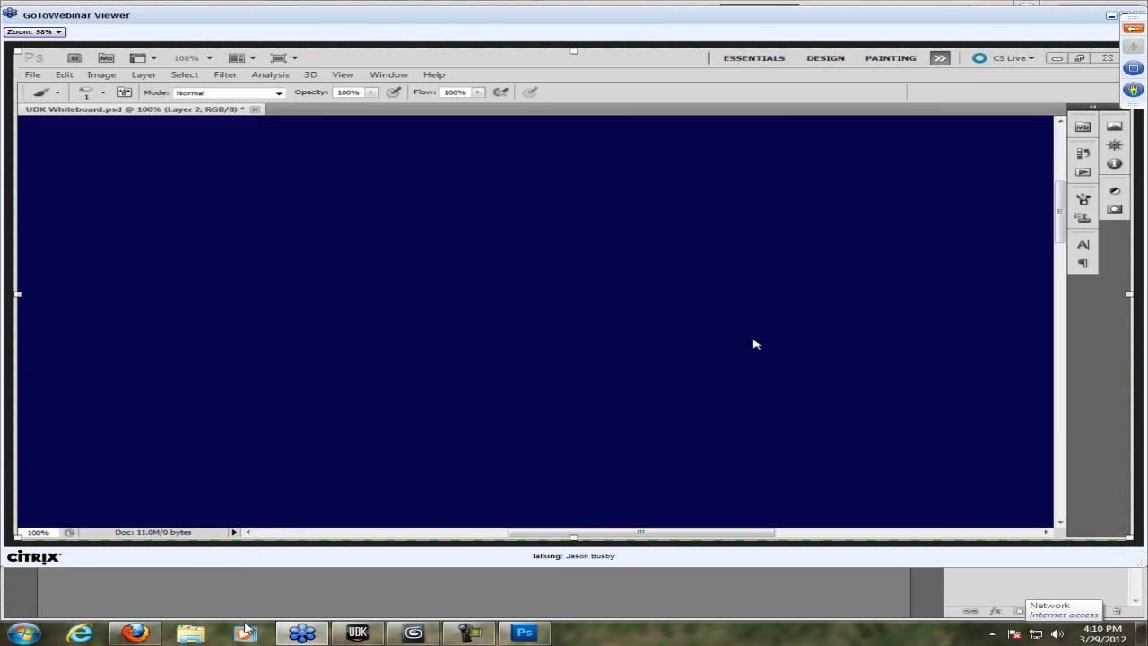
pyautogui.moveTo(135, 633)
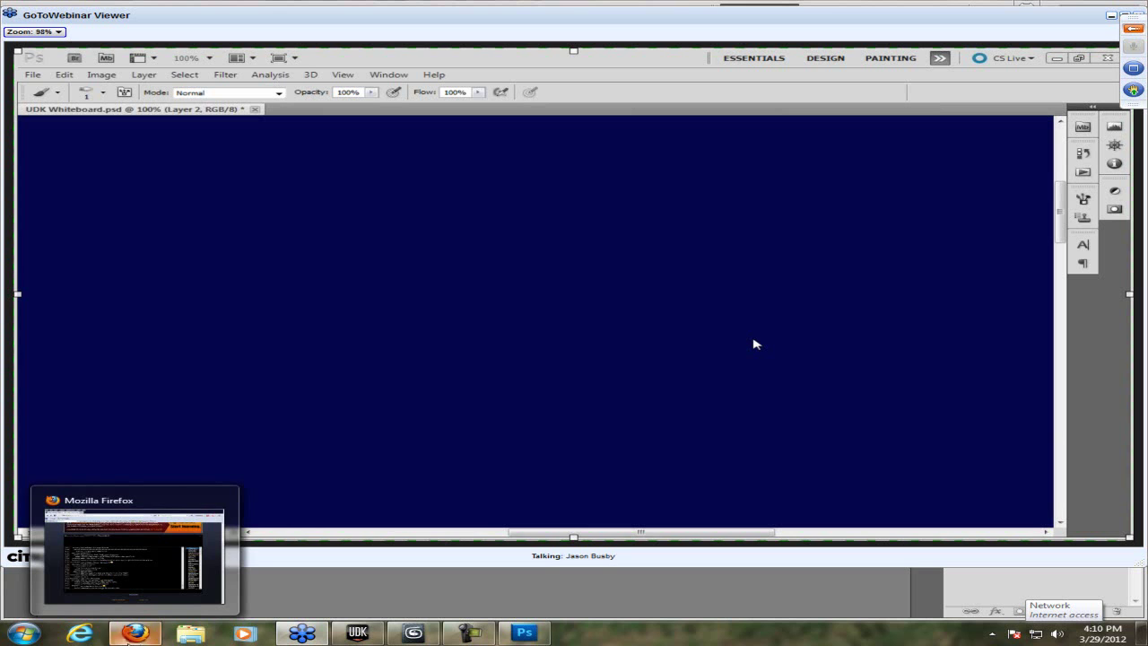
pyautogui.click(194, 579)
# - Post 'Lol I got UDK, 3Ds, photoshop :3' in the #class chat
pyautogui.click(446, 539)
pyautogui.write('Lol I ')
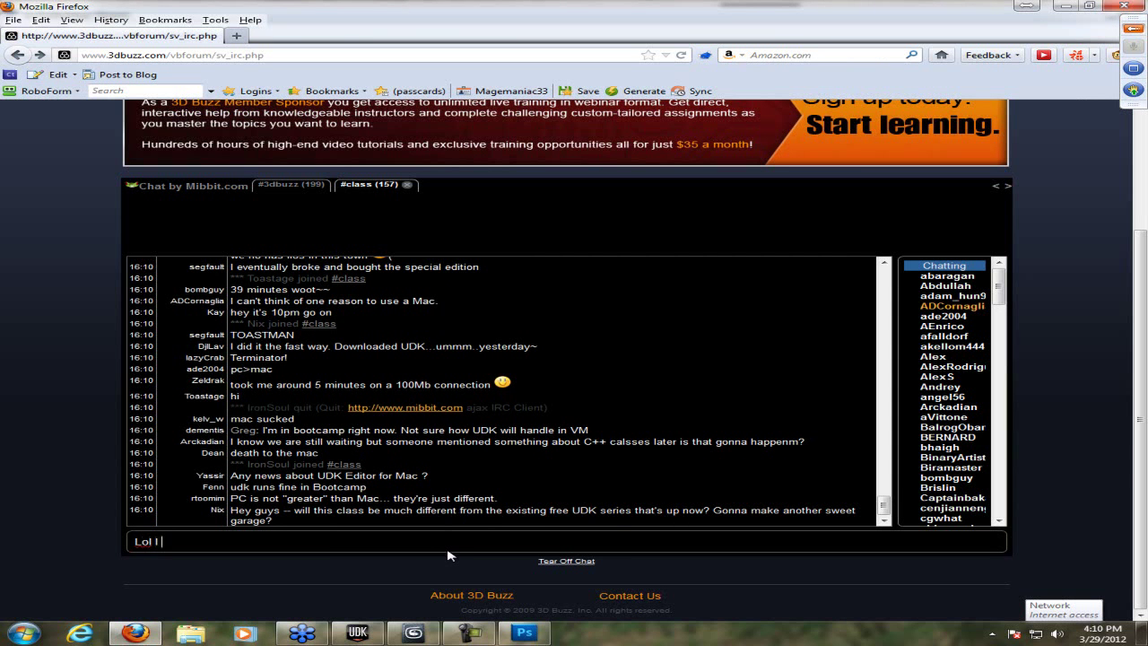
pyautogui.write('got UDK, 3Ds, photoshop :3')
pyautogui.press('Return')
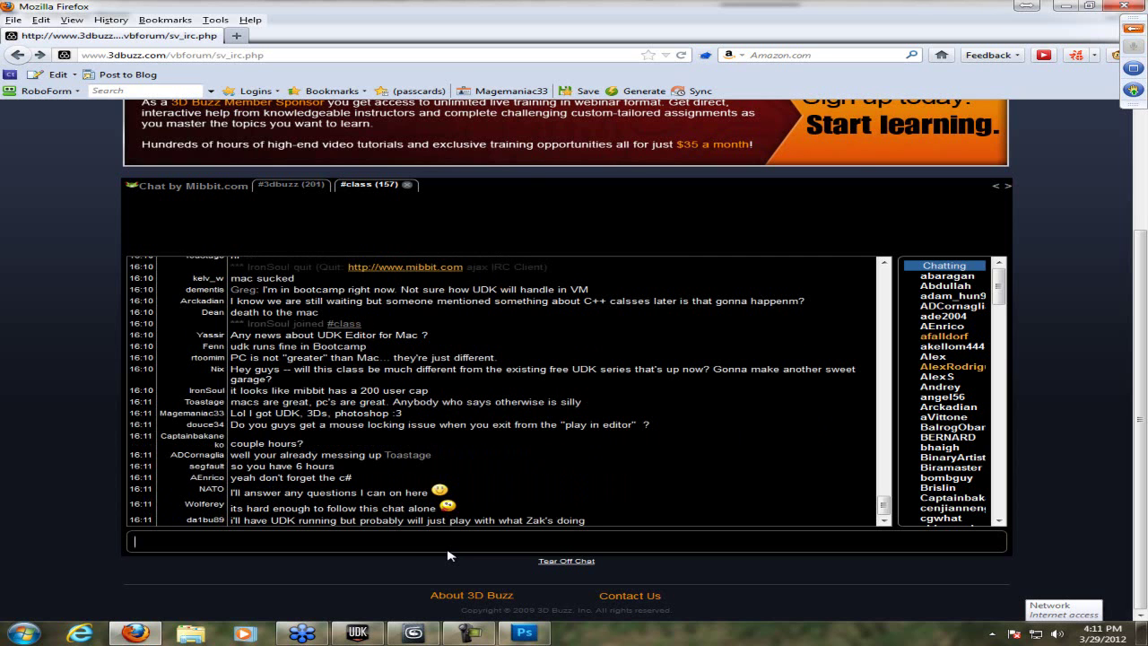
pyautogui.click(302, 634)
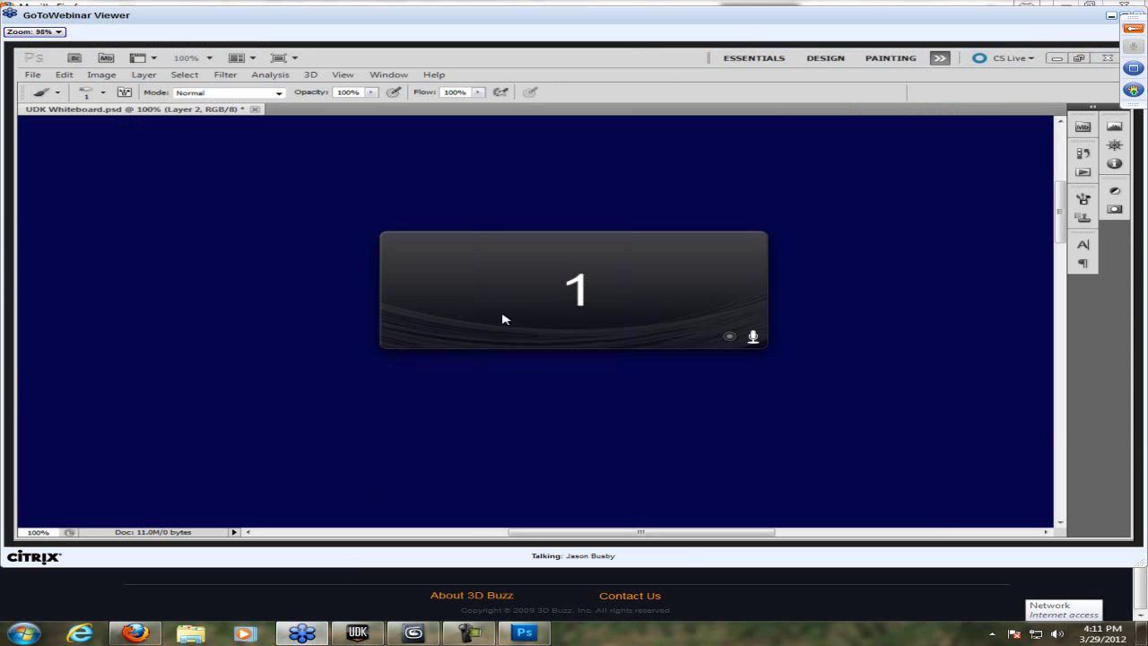
# - Post 'Im recording with camtasia atm xD', then show the Camtasia recorder and webinar viewer
pyautogui.click(294, 588)
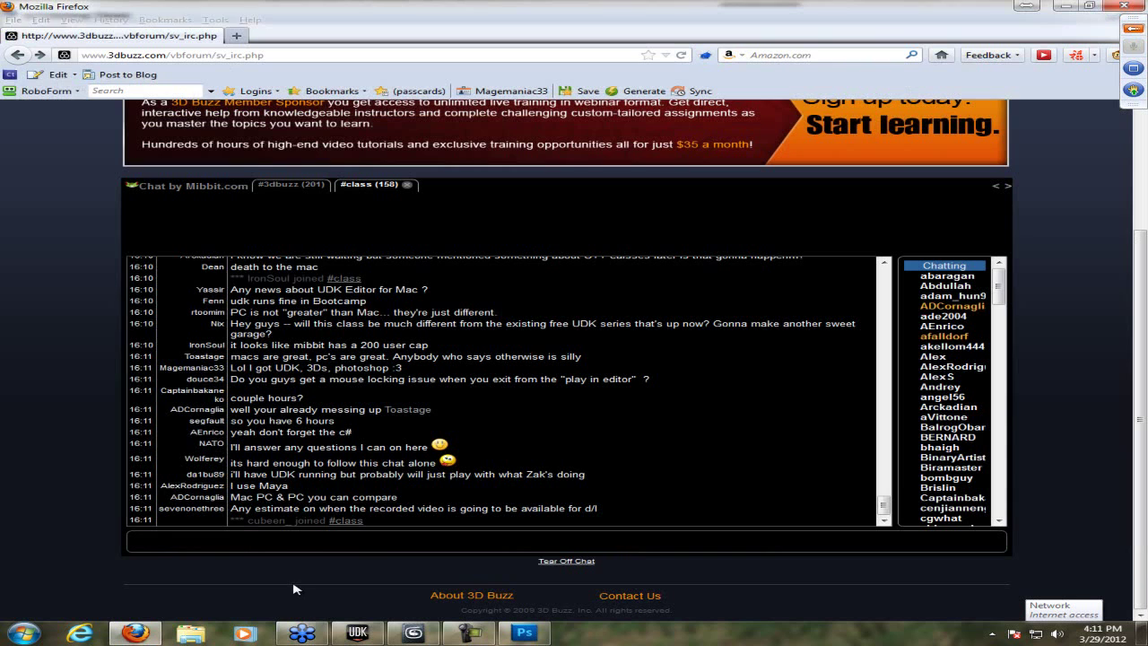
pyautogui.click(388, 544)
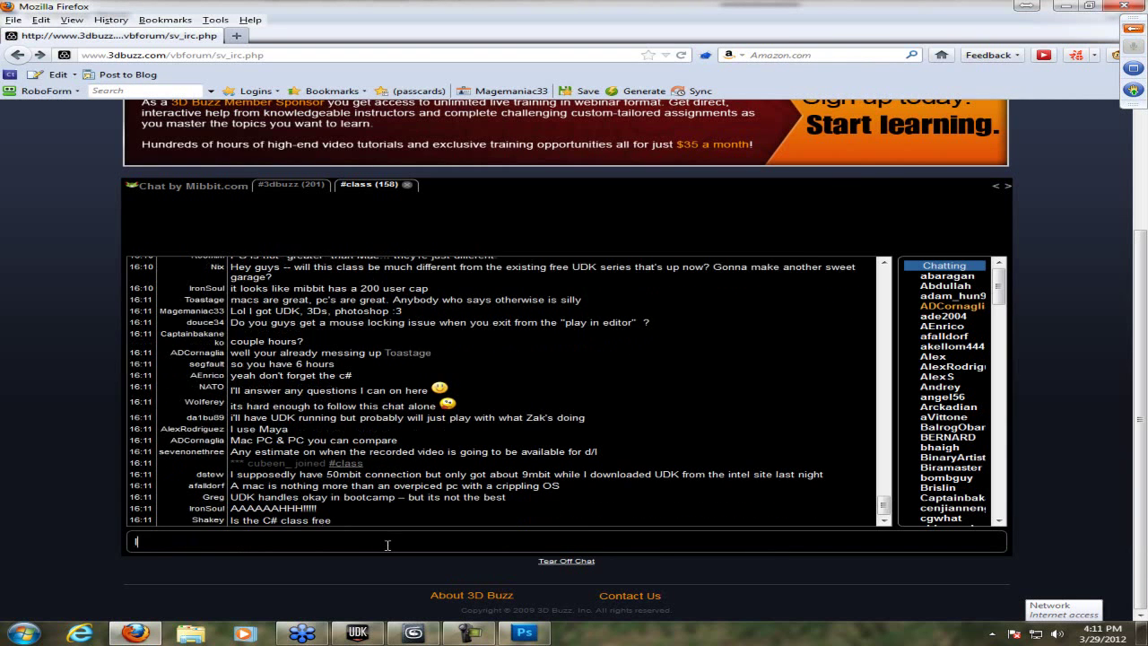
pyautogui.write('Im recording with camtasia atm xD')
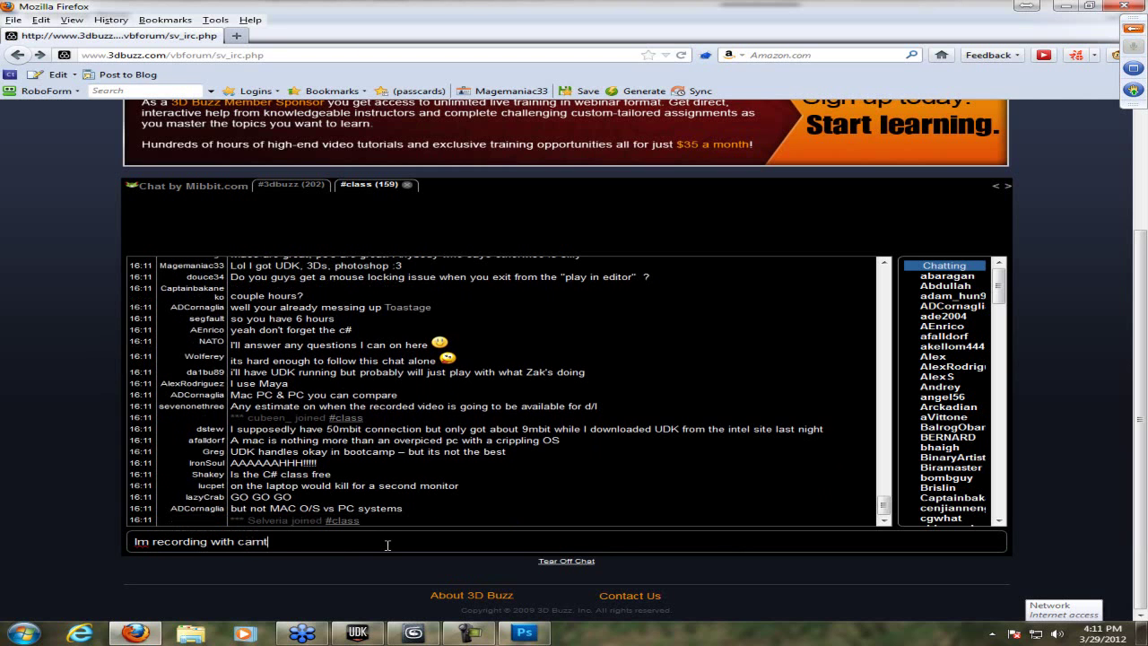
pyautogui.press('Return')
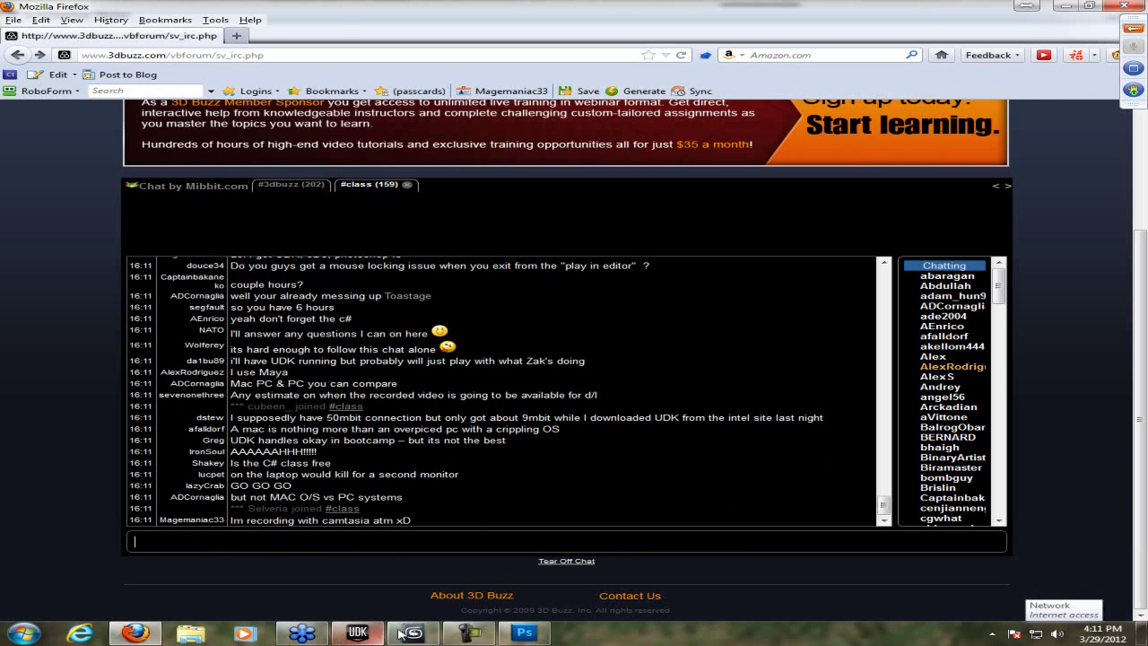
pyautogui.click(468, 634)
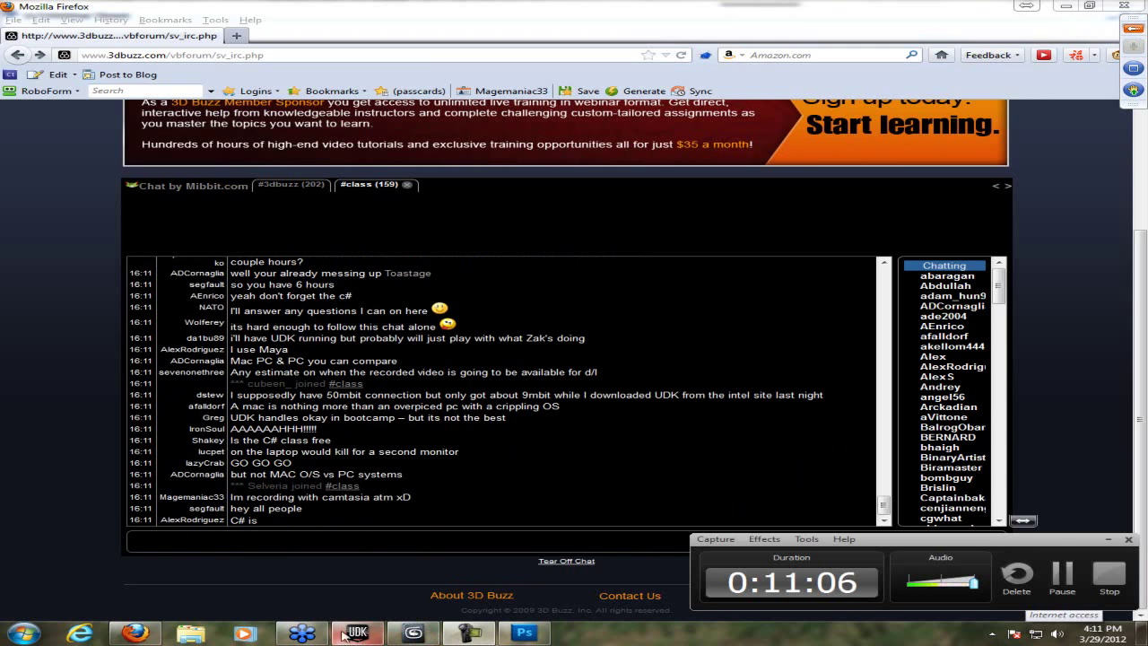
pyautogui.click(309, 633)
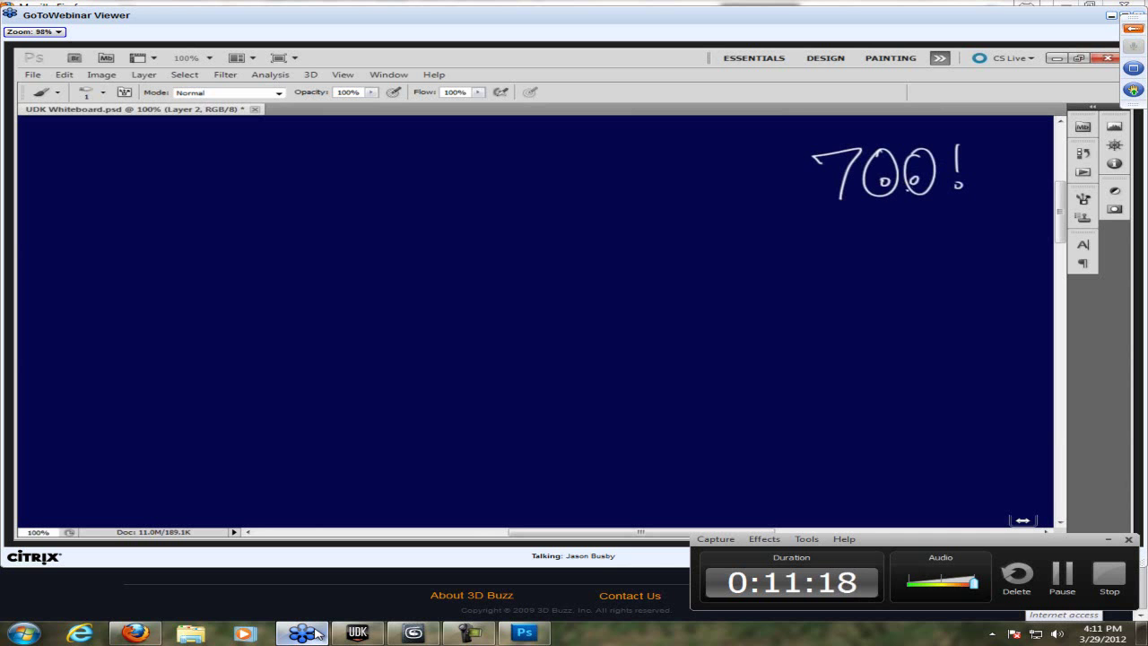
# - Hide the Camtasia recorder panel and bring the webinar whiteboard back in front
pyautogui.hotkey('alt', 'Tab')
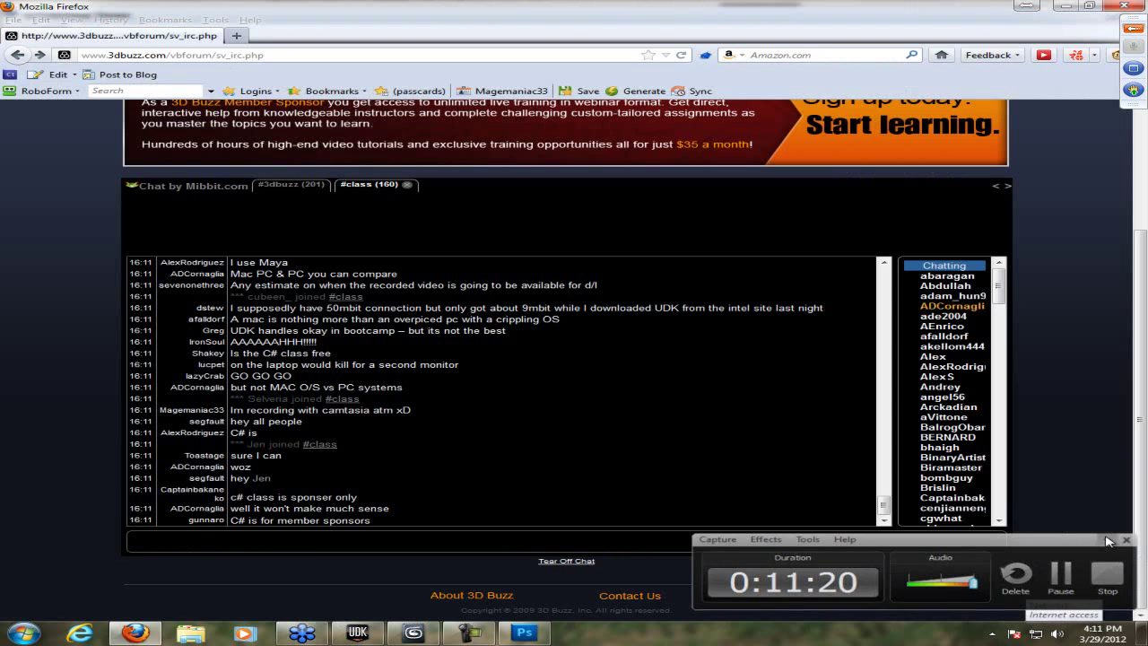
pyautogui.click(1109, 541)
pyautogui.click(301, 632)
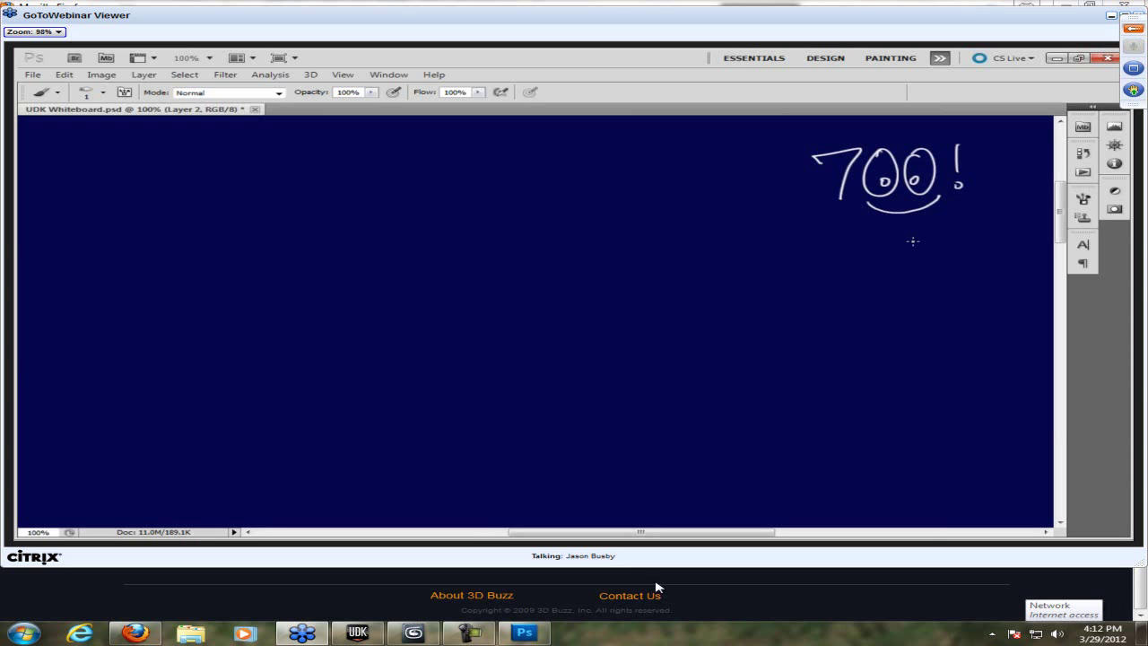
# - Submit a question asking whether the classes are free and about learning Unreal Script
pyautogui.click(135, 633)
pyautogui.click(301, 633)
pyautogui.click(1133, 28)
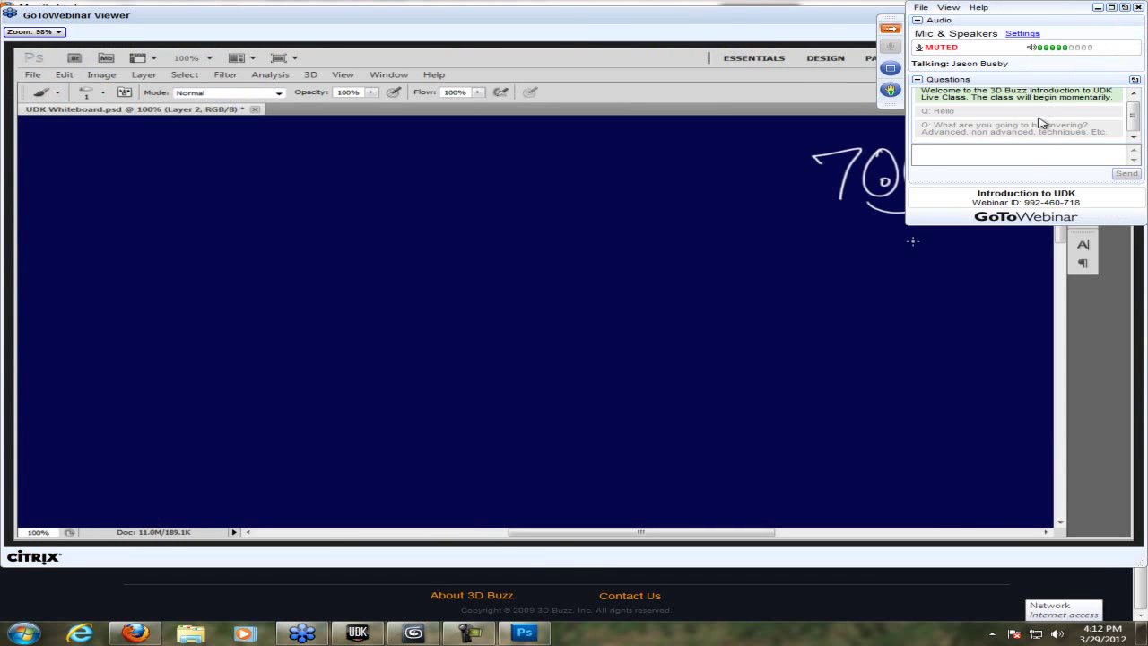
pyautogui.write('Are your c')
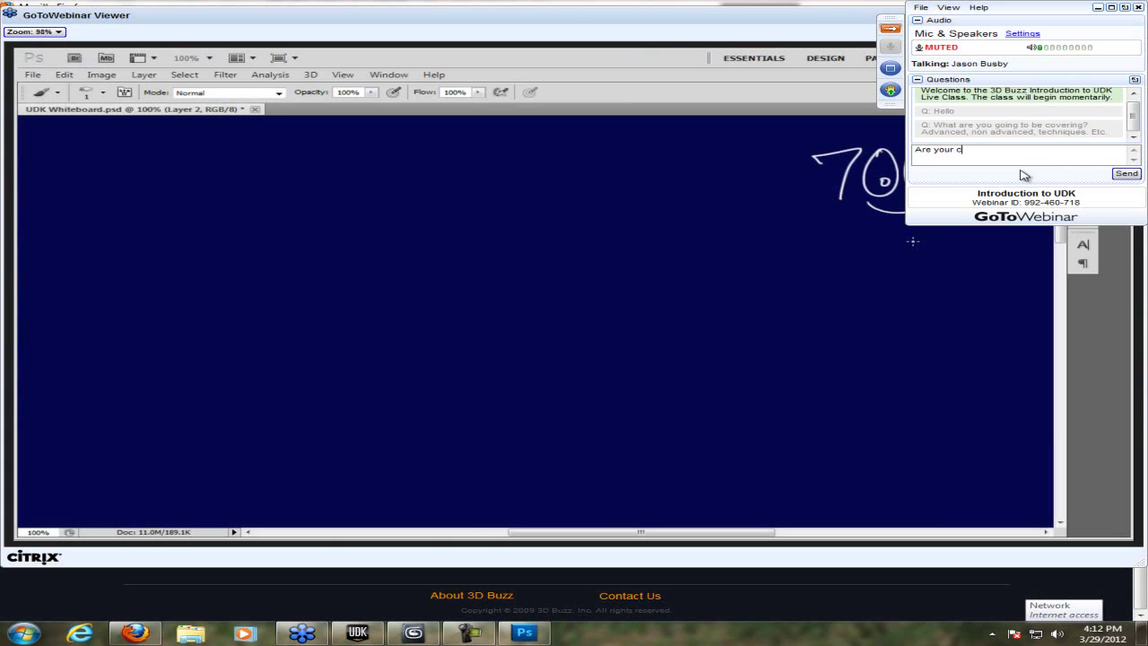
pyautogui.write('lasses')
pyautogui.write('I k')
pyautogui.write("'m pretty a")
pyautogui.write('dvanced with ')
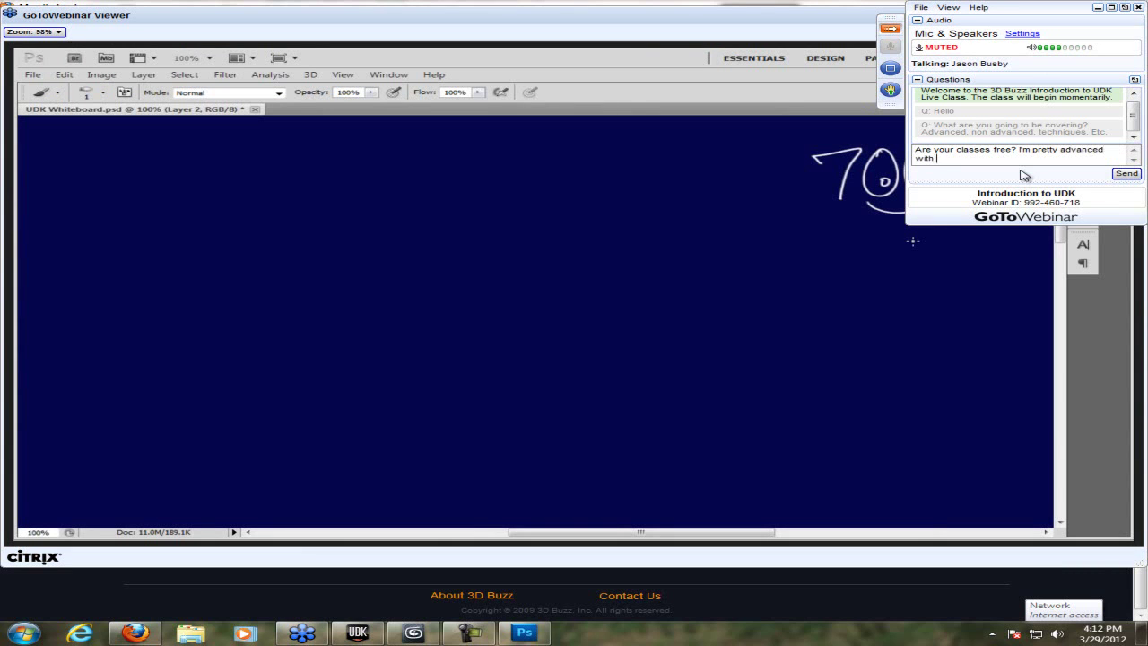
pyautogui.write('UDK alread')
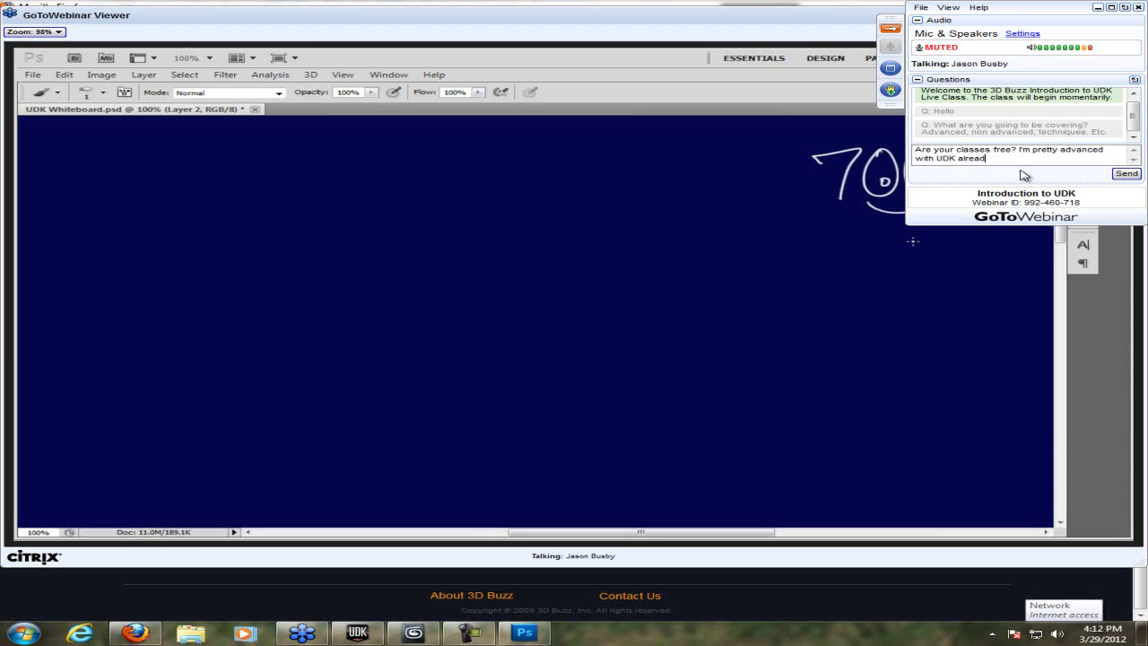
pyautogui.write('y and I would like to get into the Unreal Scr')
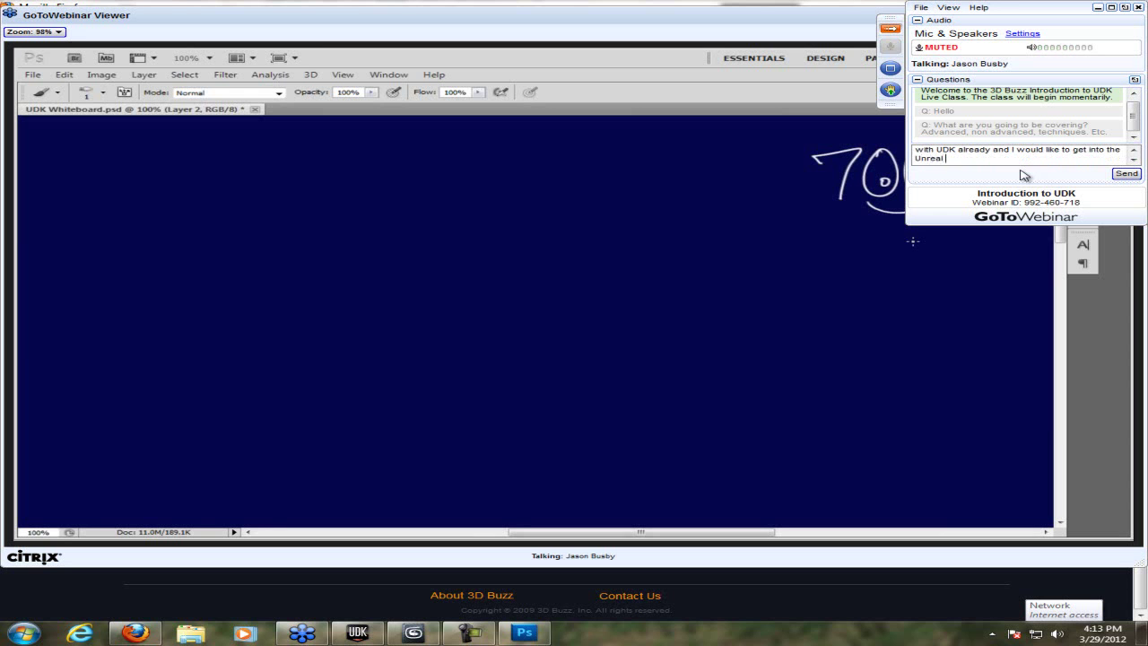
pyautogui.write('ipt.')
pyautogui.press('Return')
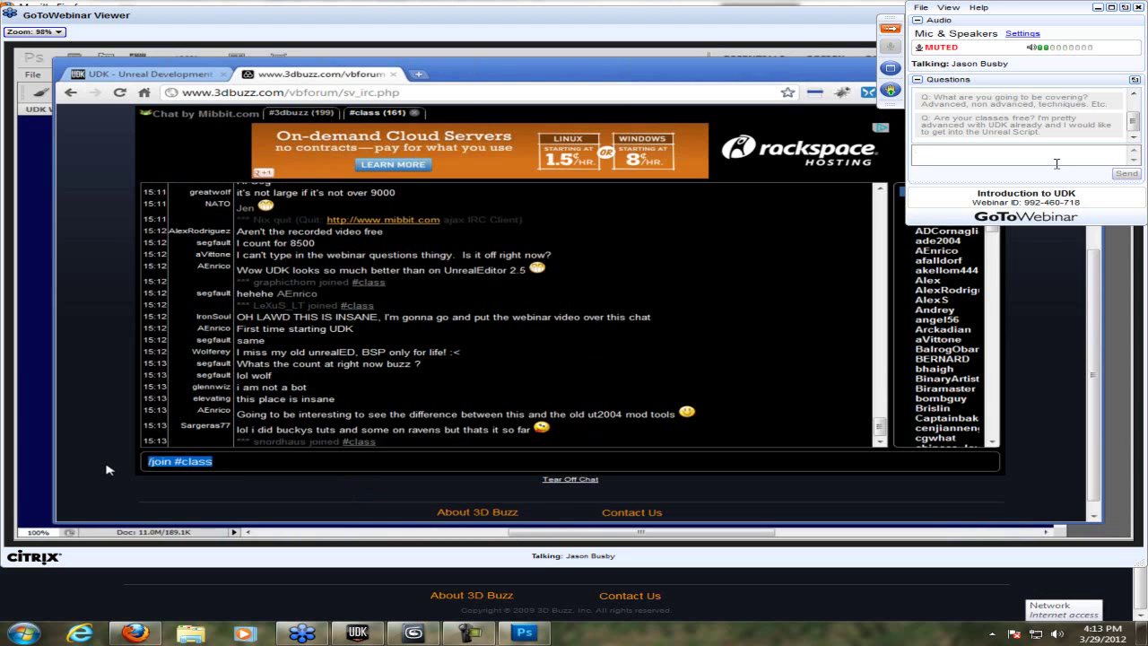
# - Copy the submitted question into the Firefox chat, send it, and return to the webinar
pyautogui.moveTo(1055, 142); pyautogui.dragTo(922, 118)
pyautogui.hotkey('ctrl', 'c')
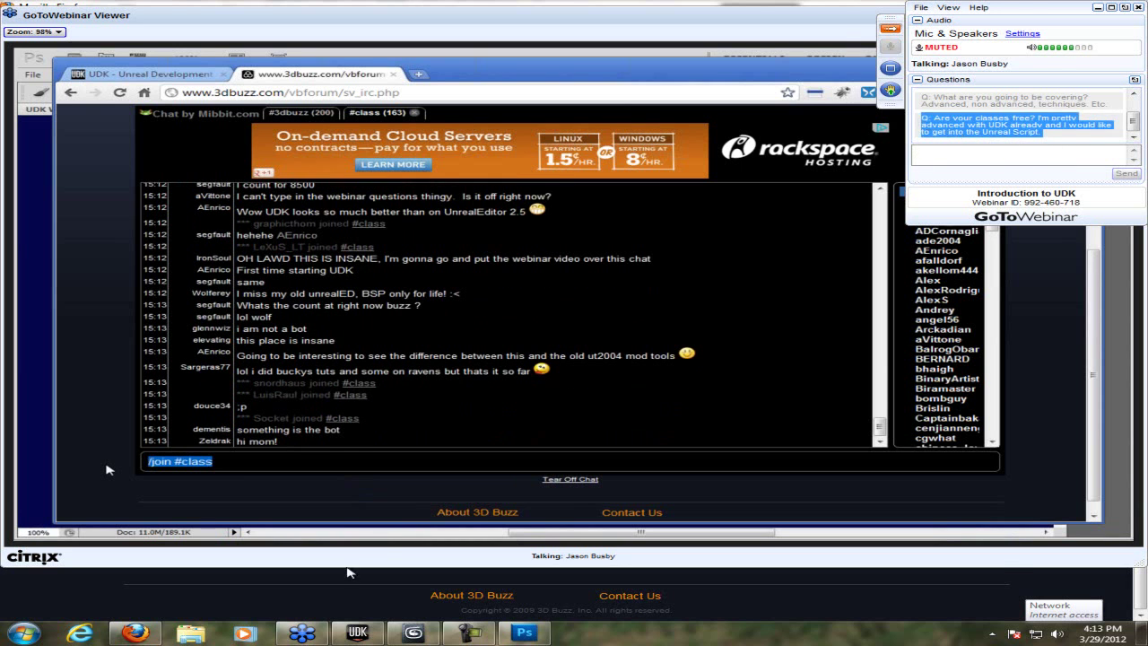
pyautogui.click(134, 632)
pyautogui.click(359, 539)
pyautogui.hotkey('ctrl', 'v')
pyautogui.press('Return')
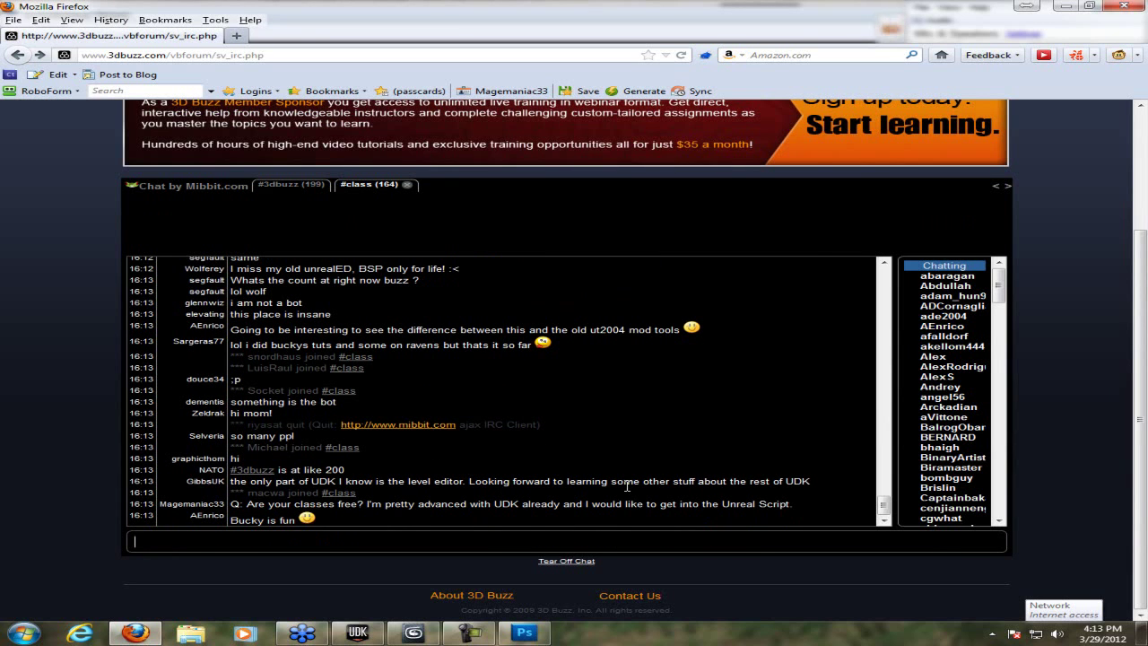
pyautogui.click(305, 631)
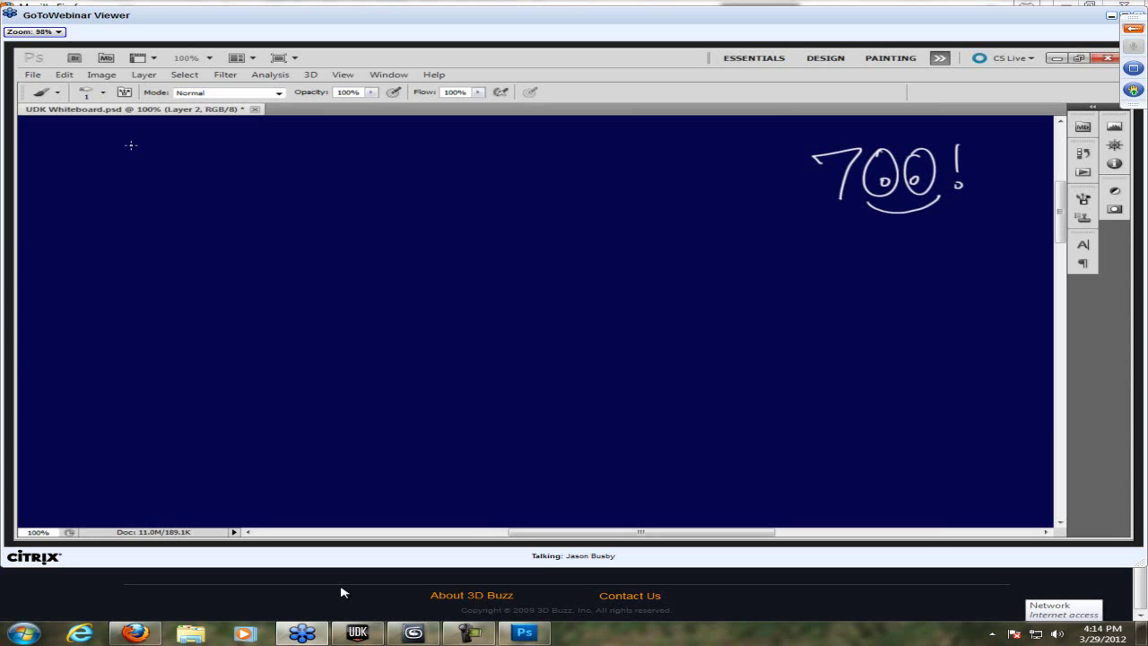
# - Follow the whiteboard's 3D Buzz announcements of a C++ 101 8-week class, then return to the chat
pyautogui.moveTo(107, 163)
pyautogui.mouseDown()
pyautogui.moveTo(160, 161)
pyautogui.moveTo(136, 175)
pyautogui.moveTo(171, 175)
pyautogui.mouseUp()
pyautogui.moveTo(170, 148)
pyautogui.mouseDown()
pyautogui.moveTo(193, 151)
pyautogui.moveTo(170, 175)
pyautogui.mouseUp()
pyautogui.moveTo(237, 147); pyautogui.dragTo(237, 174)
pyautogui.moveTo(237, 147)
pyautogui.mouseDown()
pyautogui.moveTo(239, 174)
pyautogui.moveTo(296, 159)
pyautogui.moveTo(319, 174)
pyautogui.moveTo(321, 158)
pyautogui.moveTo(339, 171)
pyautogui.moveTo(390, 145)
pyautogui.moveTo(402, 165)
pyautogui.moveTo(427, 170)
pyautogui.moveTo(565, 162)
pyautogui.moveTo(592, 141)
pyautogui.moveTo(607, 153)
pyautogui.moveTo(604, 171)
pyautogui.mouseUp()
pyautogui.moveTo(235, 216)
pyautogui.mouseDown()
pyautogui.moveTo(297, 222)
pyautogui.moveTo(328, 208)
pyautogui.moveTo(348, 223)
pyautogui.mouseUp()
pyautogui.moveTo(366, 203)
pyautogui.mouseDown()
pyautogui.moveTo(387, 224)
pyautogui.moveTo(460, 202)
pyautogui.moveTo(533, 215)
pyautogui.moveTo(542, 196)
pyautogui.mouseUp()
pyautogui.moveTo(543, 197)
pyautogui.mouseDown()
pyautogui.moveTo(544, 223)
pyautogui.moveTo(601, 221)
pyautogui.mouseUp()
pyautogui.moveTo(618, 186); pyautogui.dragTo(613, 222)
pyautogui.moveTo(635, 209); pyautogui.dragTo(655, 220)
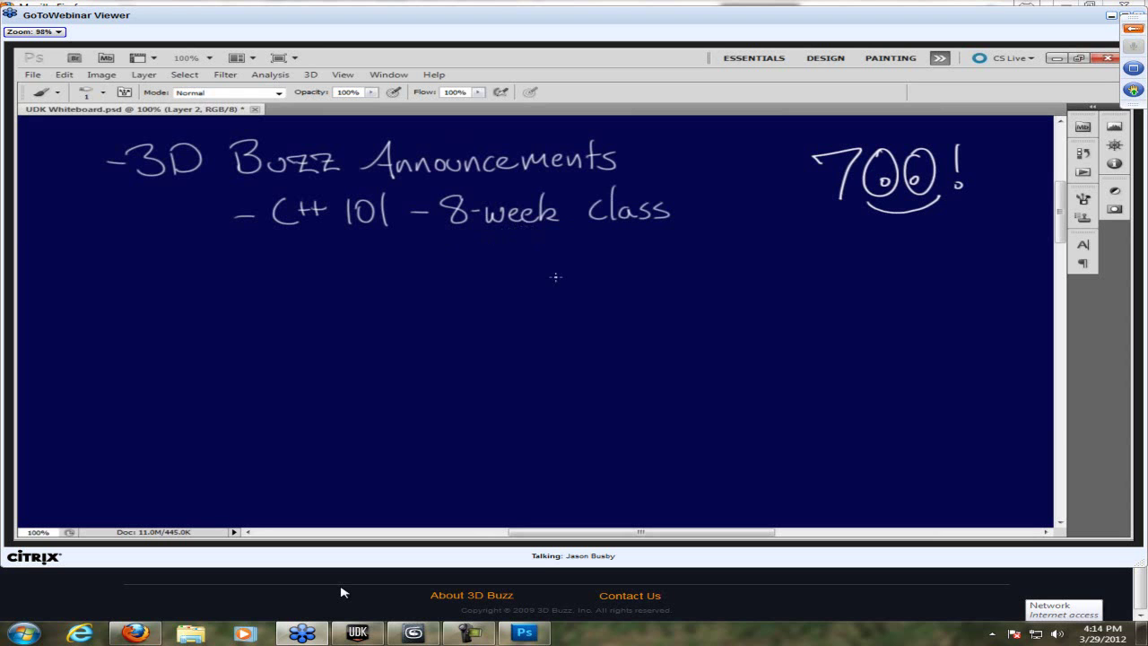
pyautogui.click(130, 634)
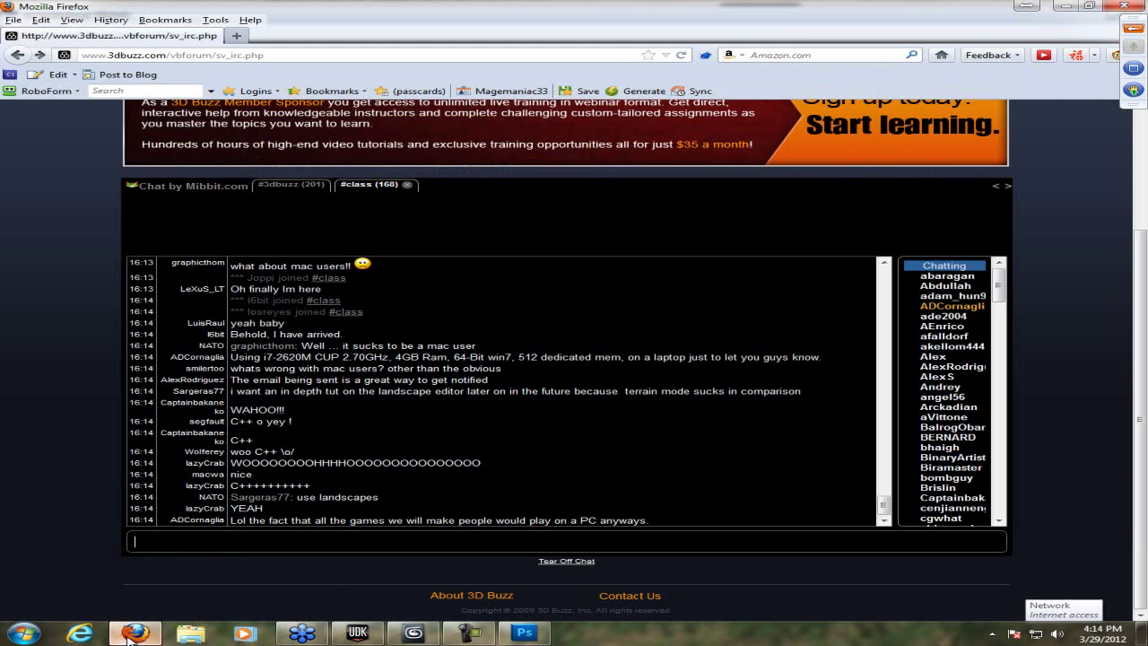
# - Minimize and restore the Firefox chat, then switch back to the webinar whiteboard
pyautogui.click(131, 634)
pyautogui.click(130, 634)
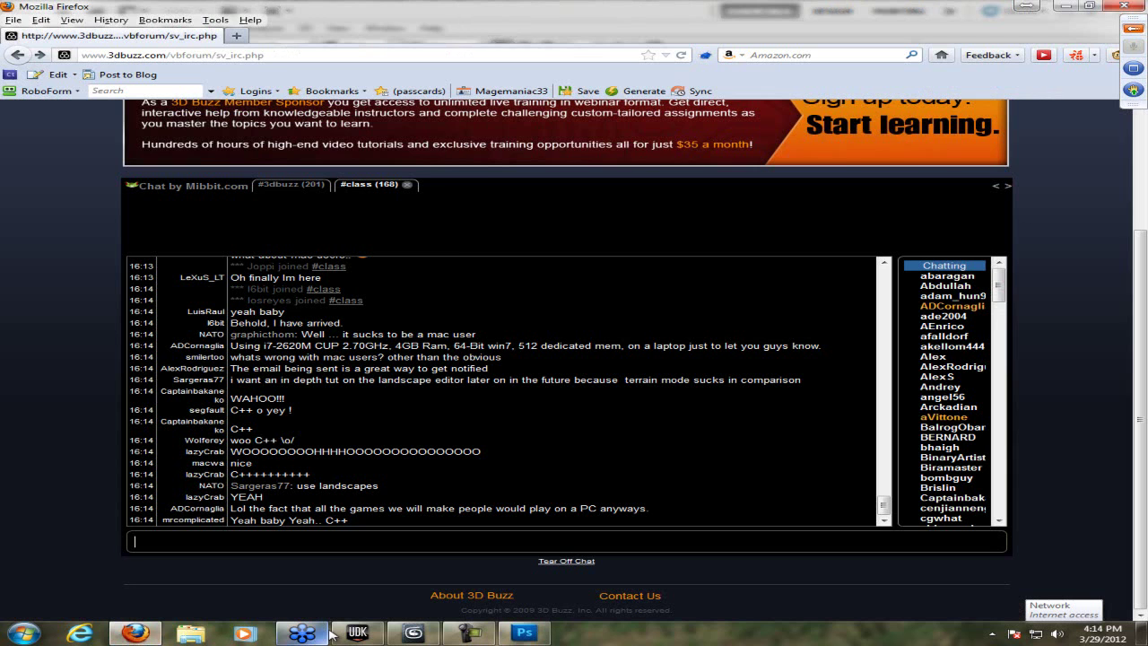
pyautogui.click(302, 633)
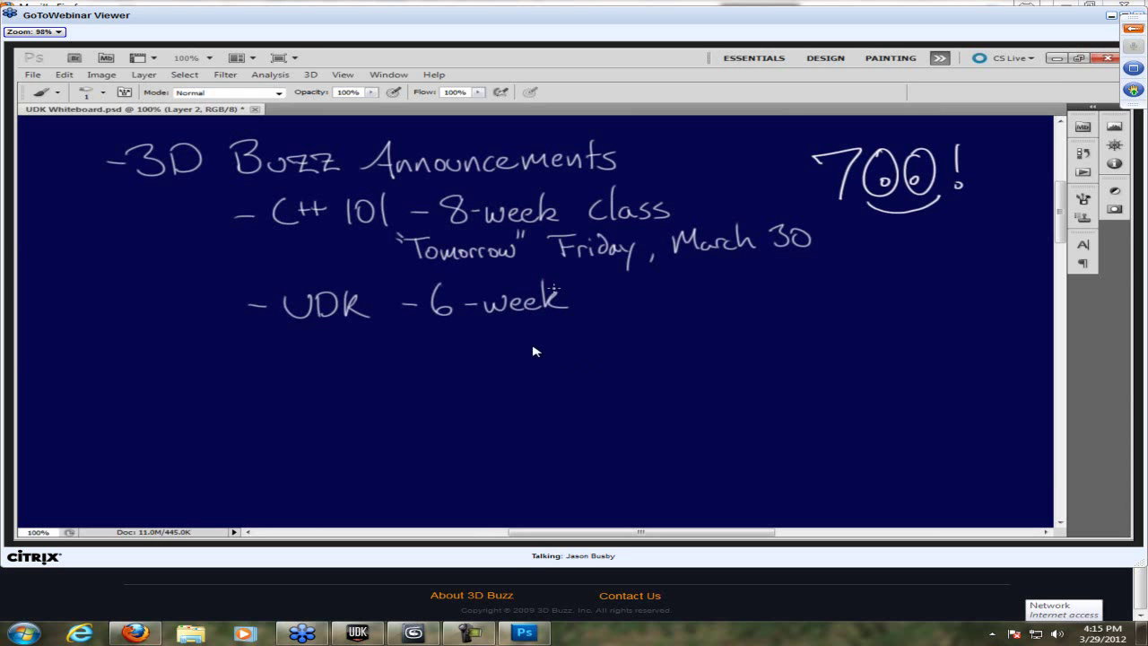
# - Minimize the webinar and type 'I'm pretty sure this is going over everything I already know :/' in the chat
pyautogui.click(470, 633)
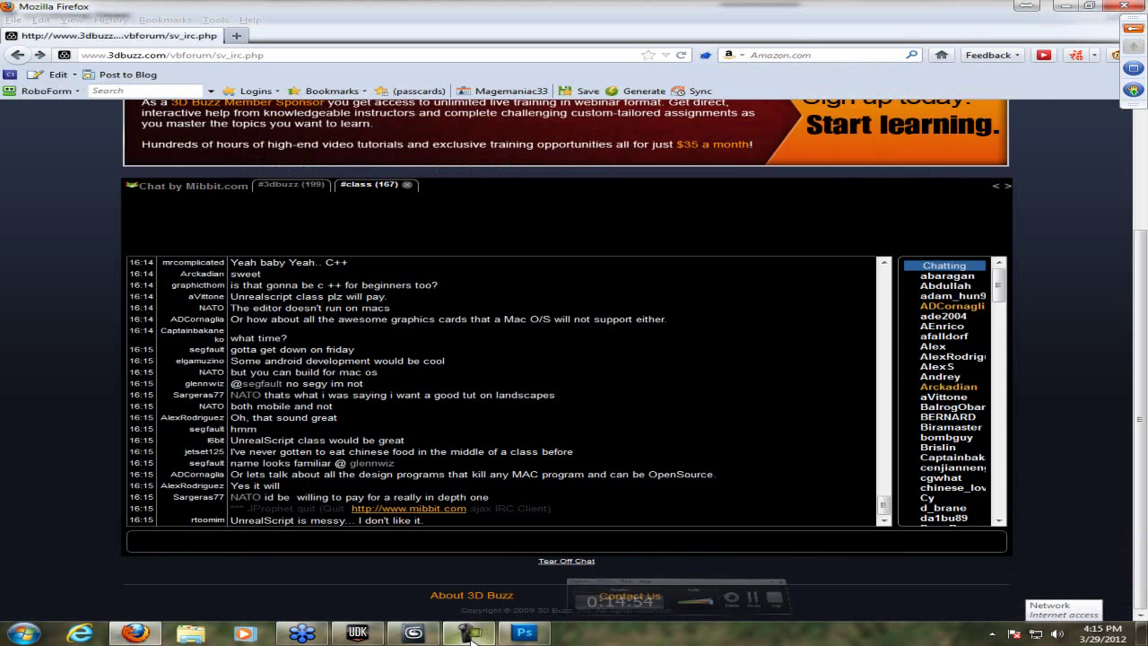
pyautogui.click(299, 635)
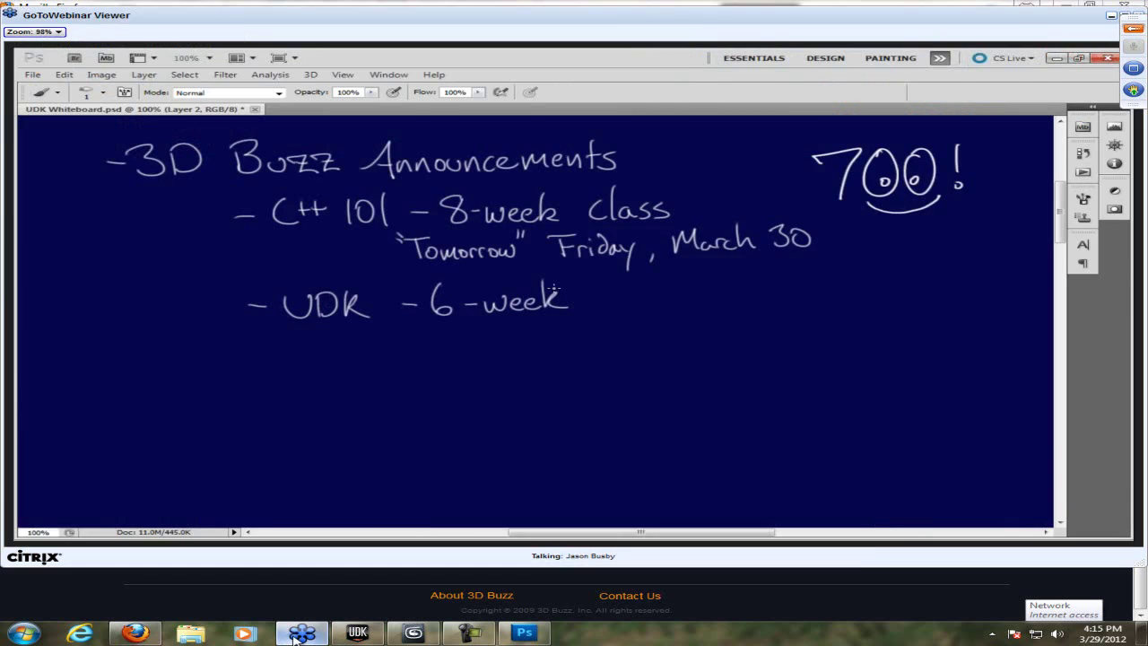
pyautogui.click(296, 637)
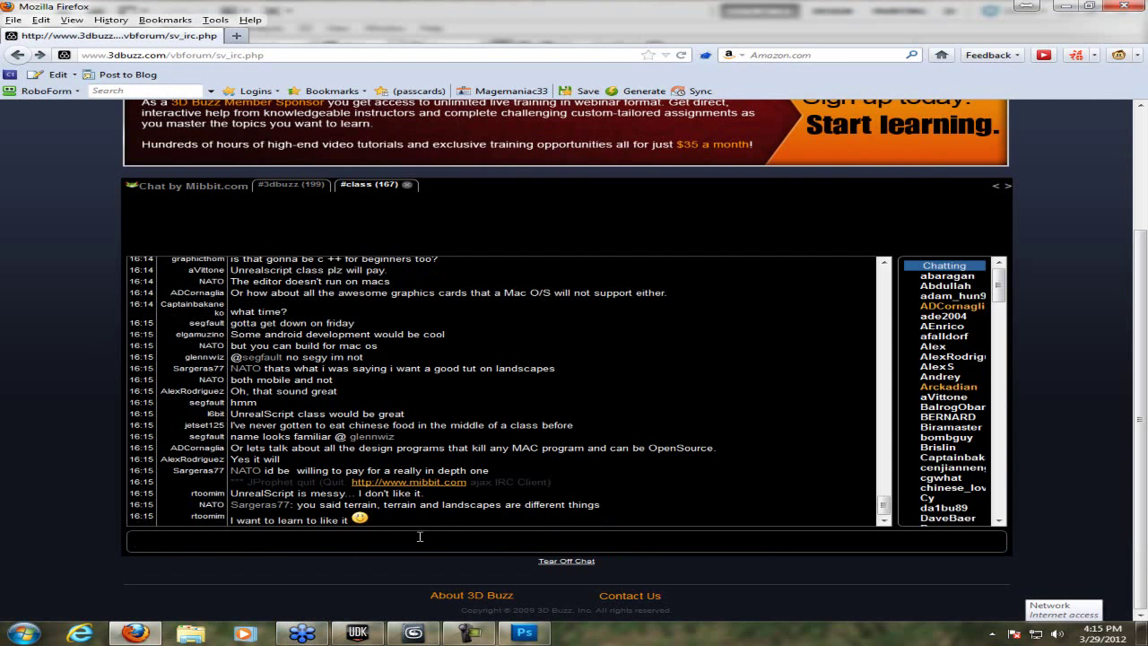
pyautogui.write('m pretty sure ')
pyautogui.write('this is goin')
pyautogui.write('g over every')
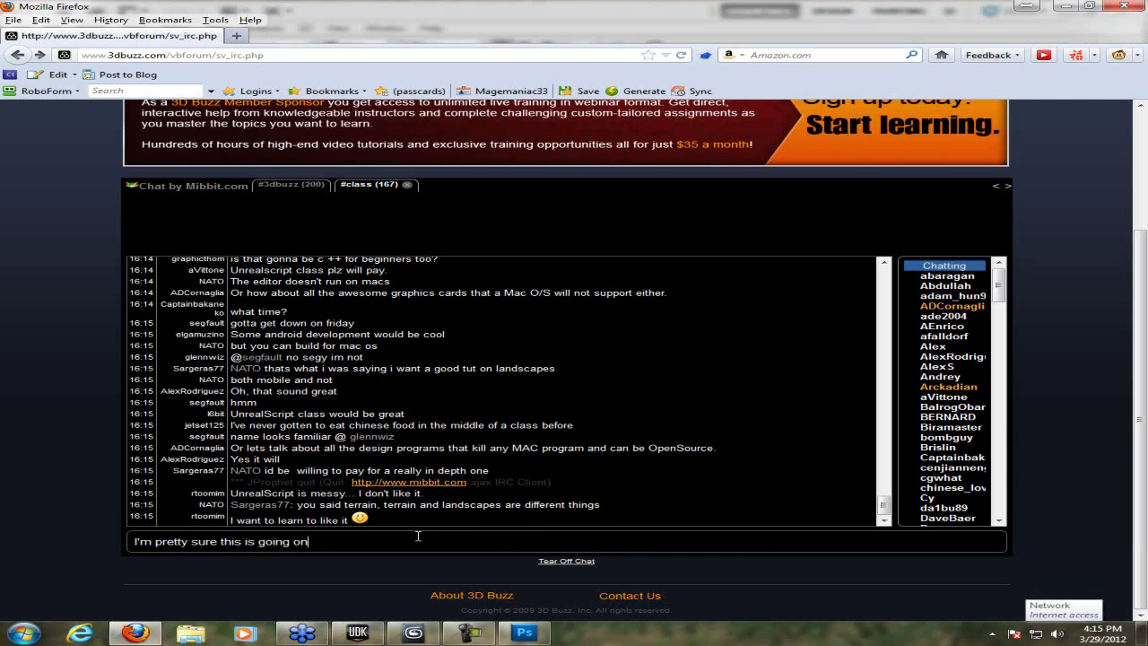
pyautogui.write('th')
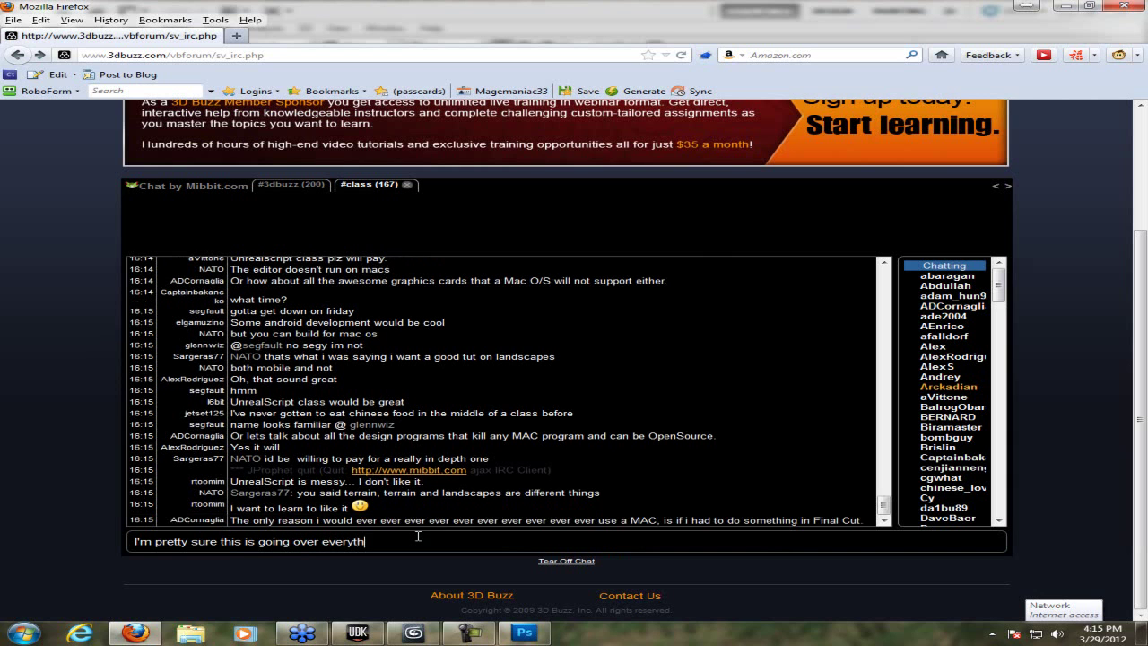
pyautogui.write('ing I alrea')
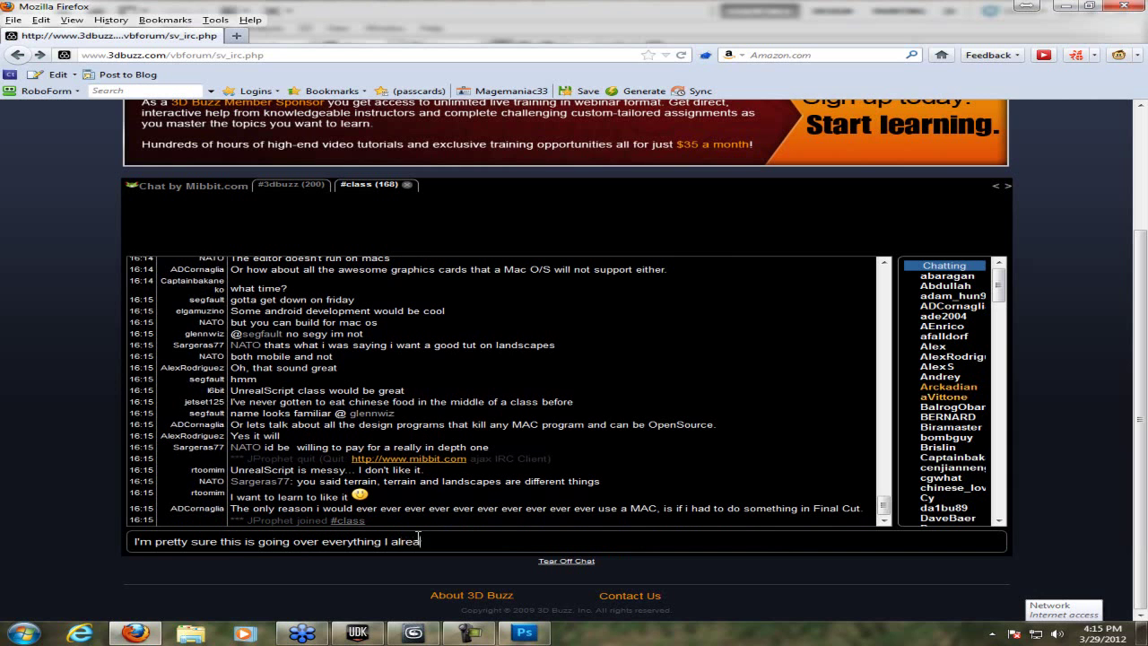
pyautogui.write('dy know :/')
# - Send the chat message, then briefly bring up and minimize the Unreal editor cube scene
pyautogui.press('Return')
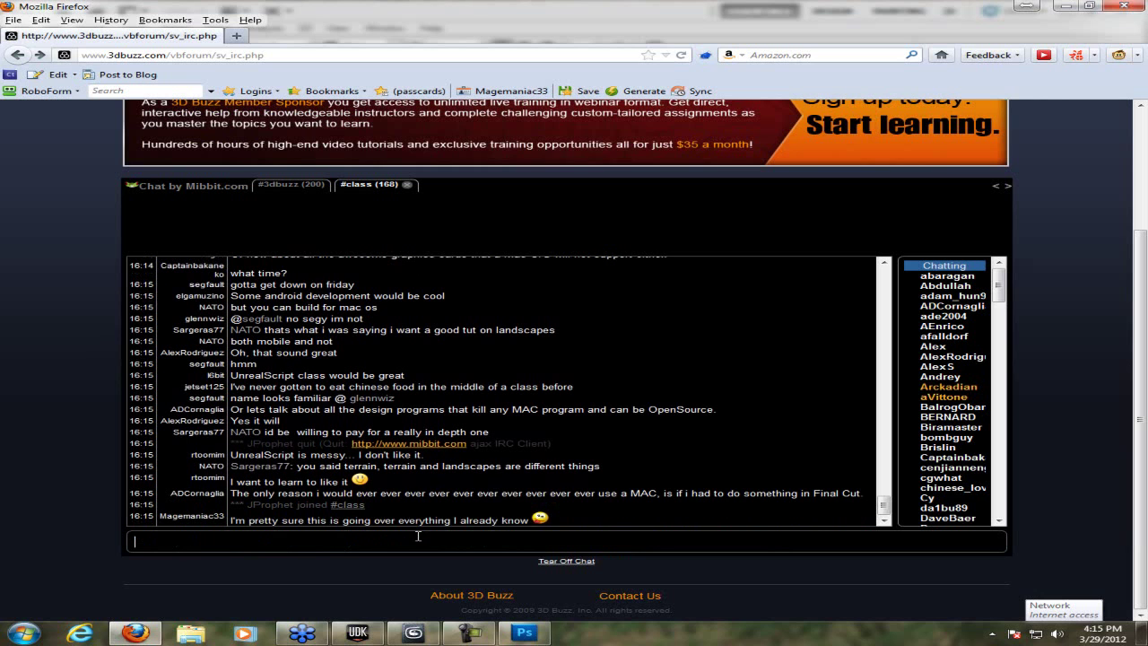
pyautogui.click(365, 640)
pyautogui.click(375, 639)
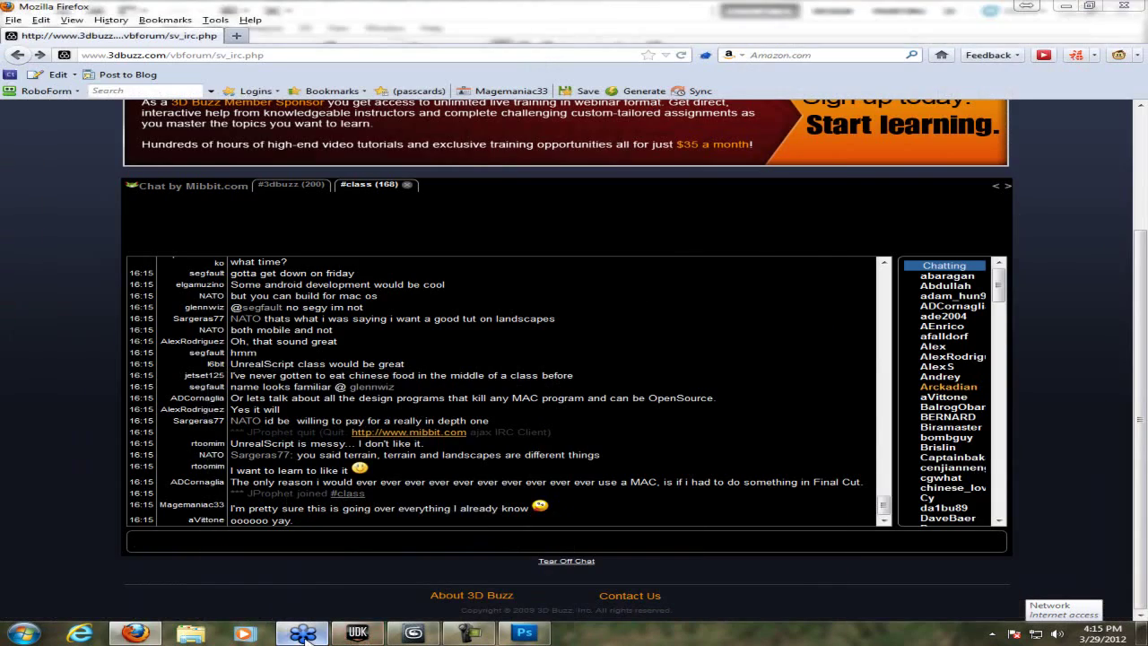
# - Check the latest 3D Buzz chat messages in Firefox, then bring the webinar whiteboard back to the front
pyautogui.click(302, 633)
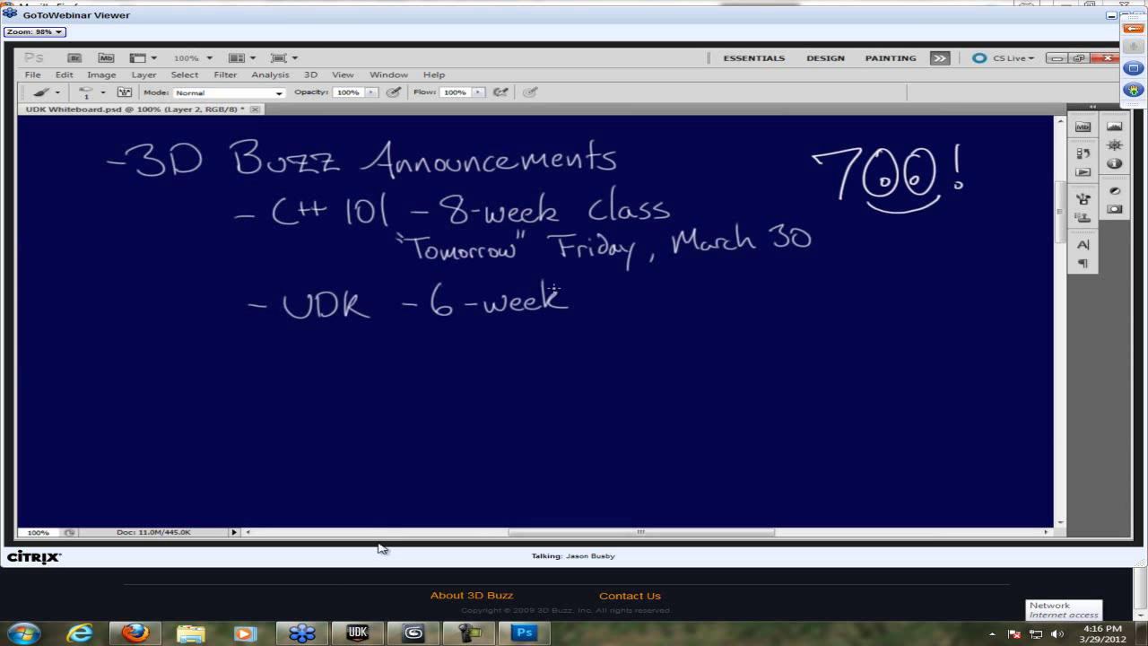
pyautogui.click(136, 634)
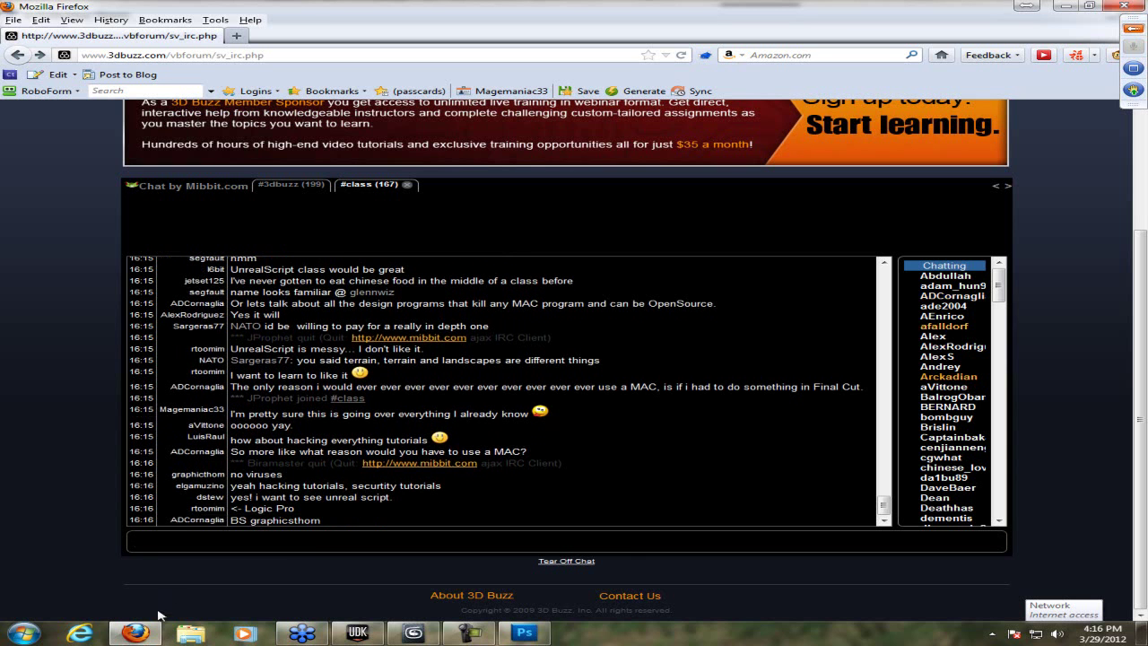
pyautogui.click(142, 637)
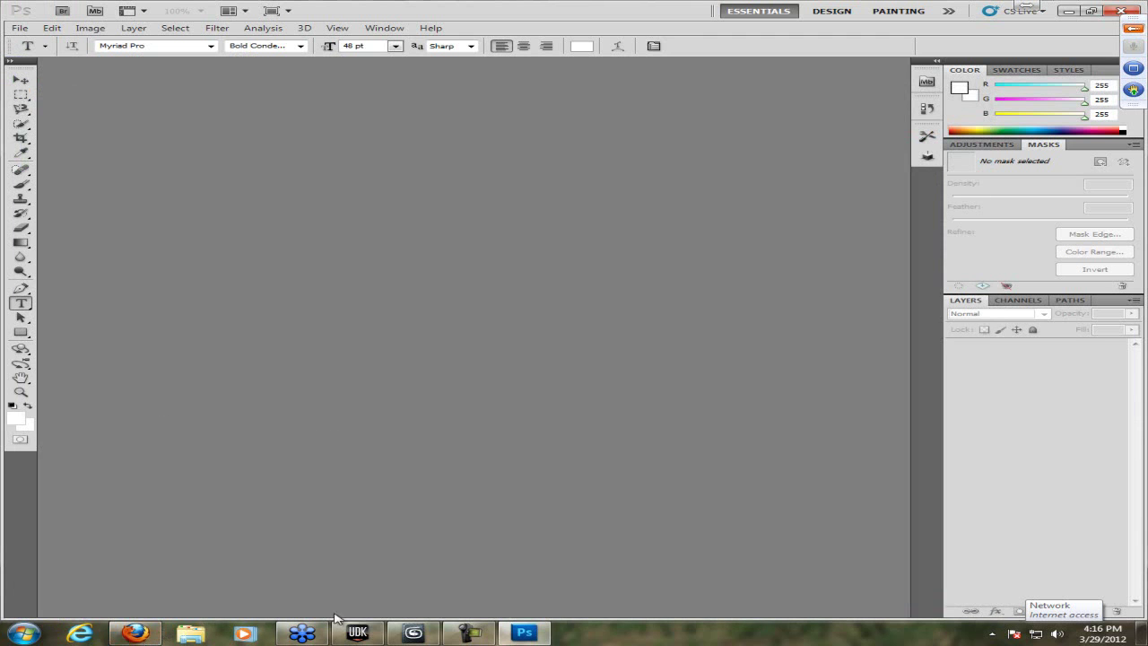
pyautogui.click(302, 633)
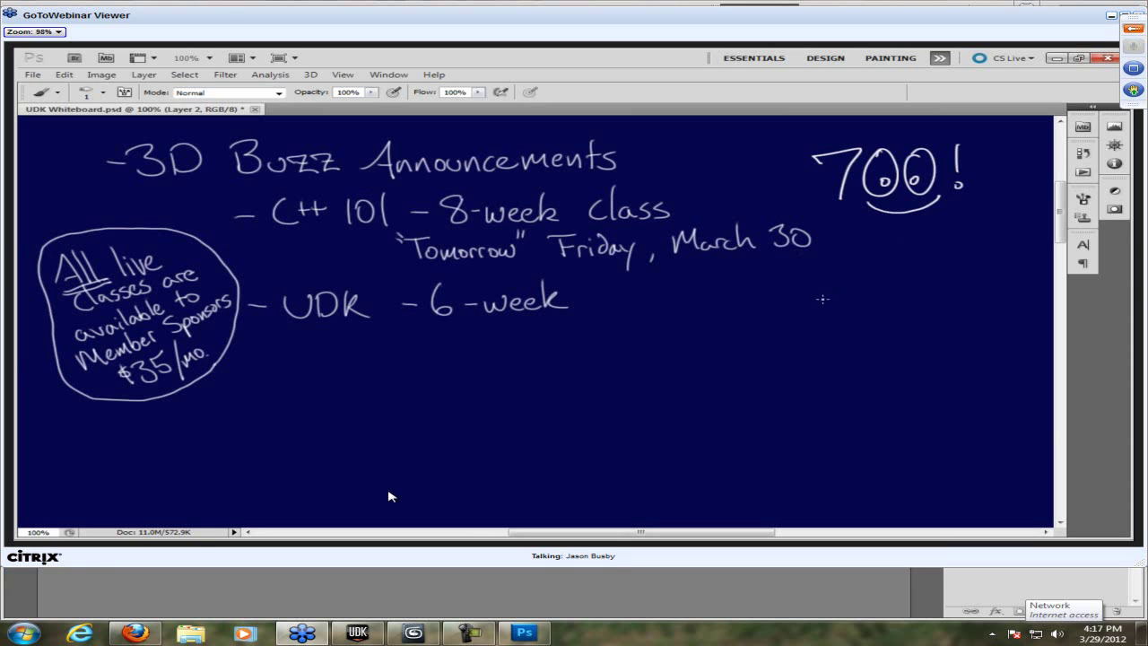
# - Drag across the five lines of the new 3dbuzz.com video-availability note on the whiteboard
pyautogui.moveTo(823, 286)
pyautogui.mouseDown()
pyautogui.moveTo(843, 287)
pyautogui.moveTo(852, 310)
pyautogui.moveTo(964, 295)
pyautogui.moveTo(980, 274)
pyautogui.moveTo(992, 302)
pyautogui.moveTo(1006, 299)
pyautogui.mouseUp()
pyautogui.moveTo(841, 323)
pyautogui.mouseDown()
pyautogui.moveTo(929, 337)
pyautogui.moveTo(958, 318)
pyautogui.moveTo(964, 331)
pyautogui.moveTo(1004, 328)
pyautogui.mouseUp()
pyautogui.moveTo(847, 351)
pyautogui.mouseDown()
pyautogui.moveTo(852, 366)
pyautogui.moveTo(929, 344)
pyautogui.moveTo(951, 358)
pyautogui.moveTo(1028, 357)
pyautogui.mouseUp()
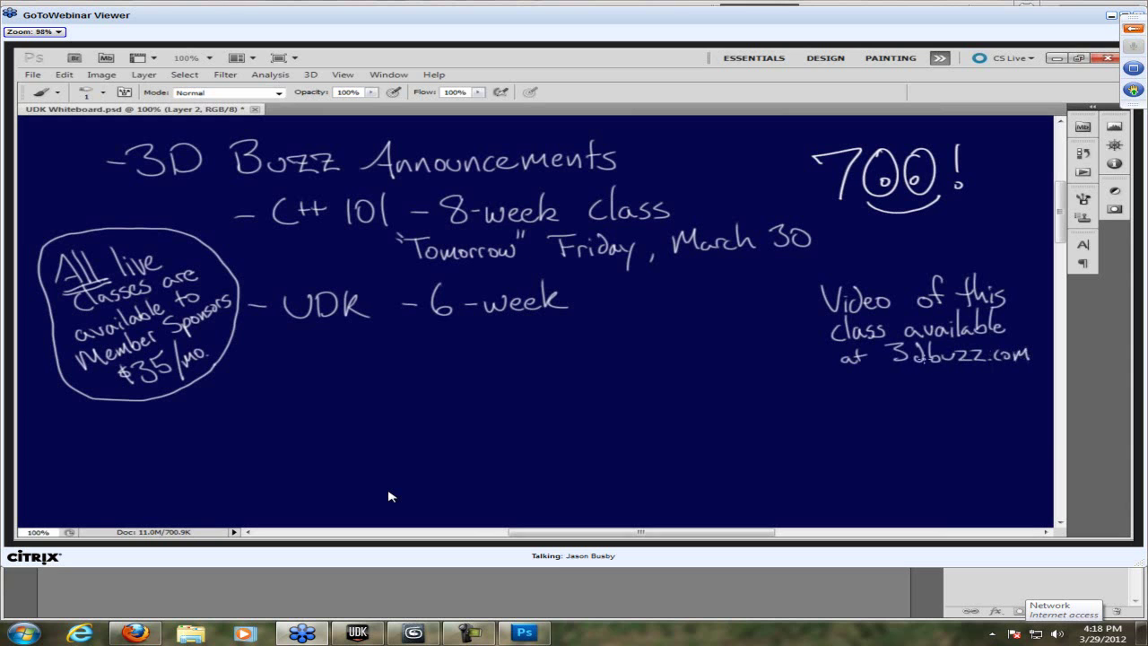
pyautogui.moveTo(872, 373)
pyautogui.mouseDown()
pyautogui.moveTo(908, 386)
pyautogui.moveTo(985, 380)
pyautogui.moveTo(987, 400)
pyautogui.moveTo(990, 392)
pyautogui.mouseUp()
pyautogui.moveTo(884, 416)
pyautogui.mouseDown()
pyautogui.moveTo(958, 421)
pyautogui.moveTo(958, 439)
pyautogui.moveTo(1031, 409)
pyautogui.mouseUp()
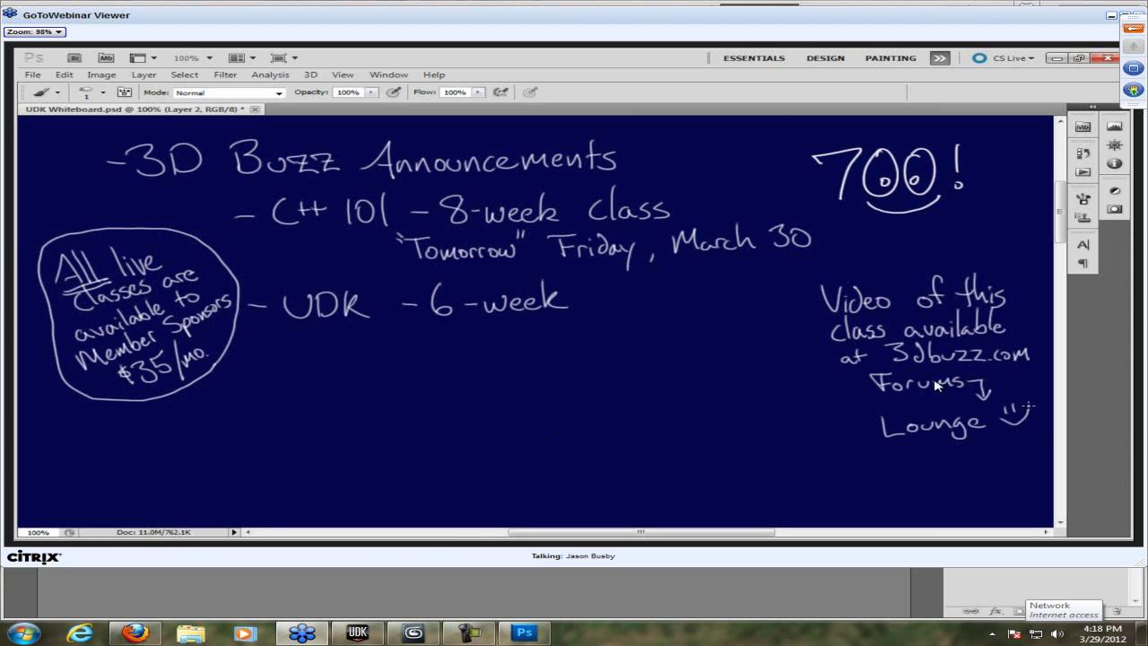
# - Search the Start menu for 'gom' to launch Gomez PEER, then return to the 3D Buzz chat
pyautogui.click(4, 634)
pyautogui.write('gmo')
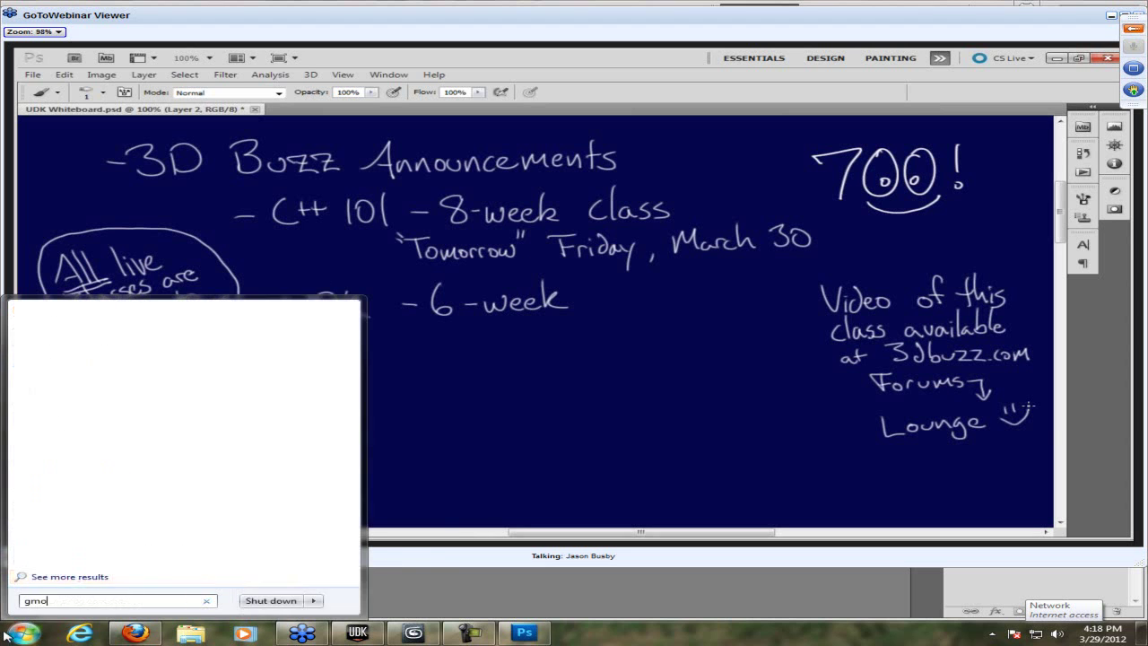
pyautogui.press('BackSpace')
pyautogui.write('o')
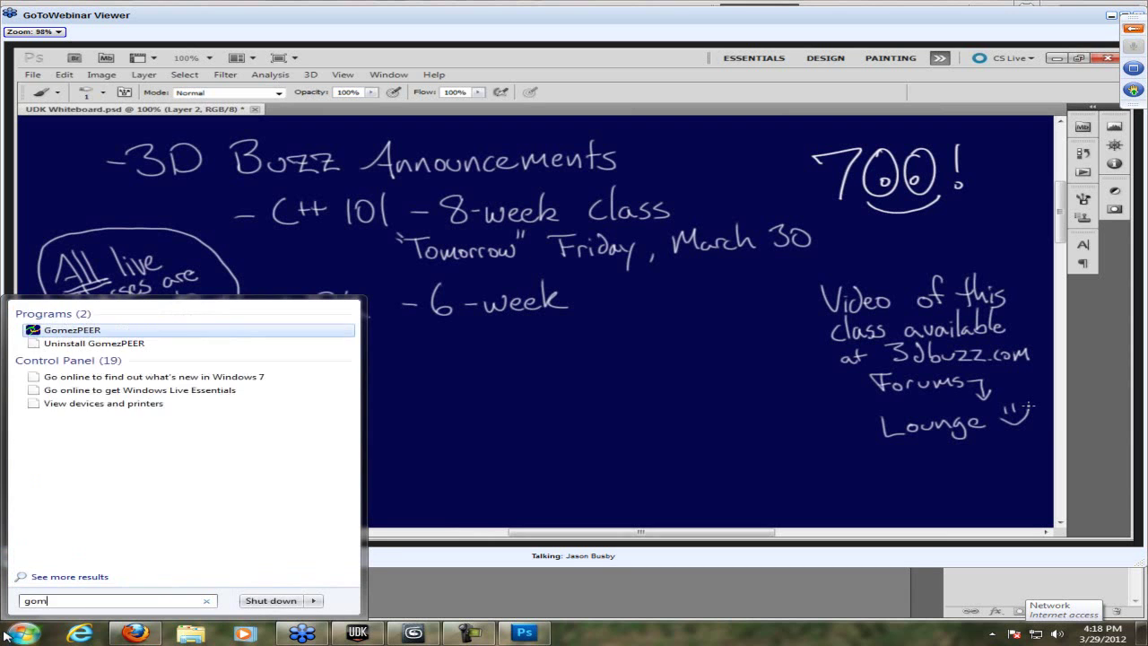
pyautogui.press('Escape')
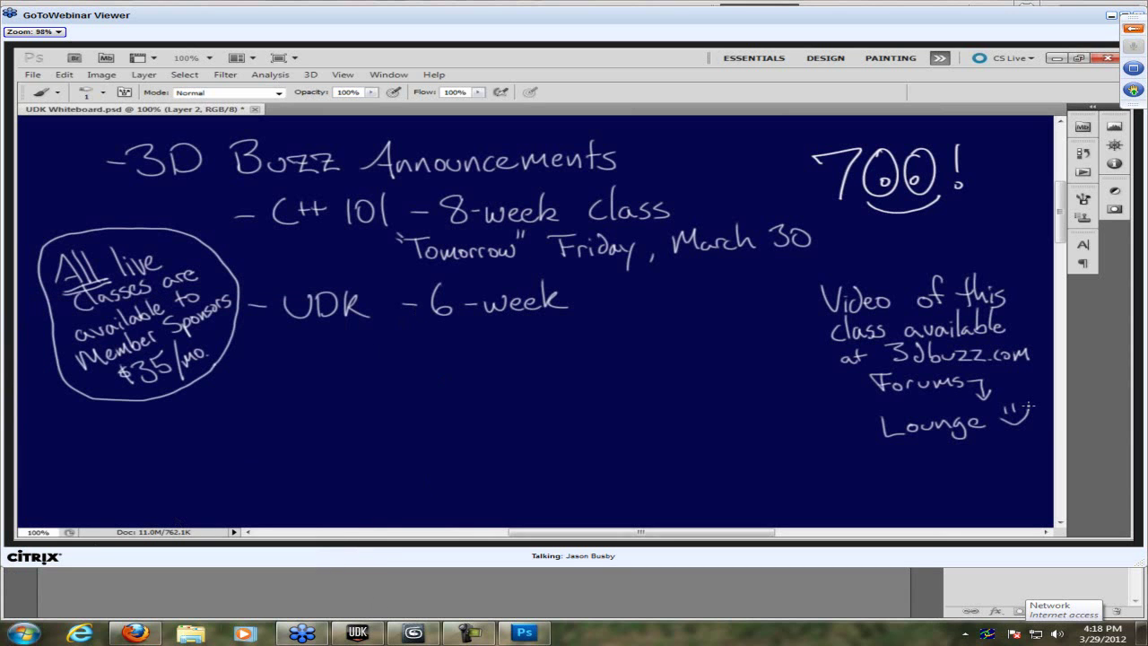
pyautogui.click(133, 634)
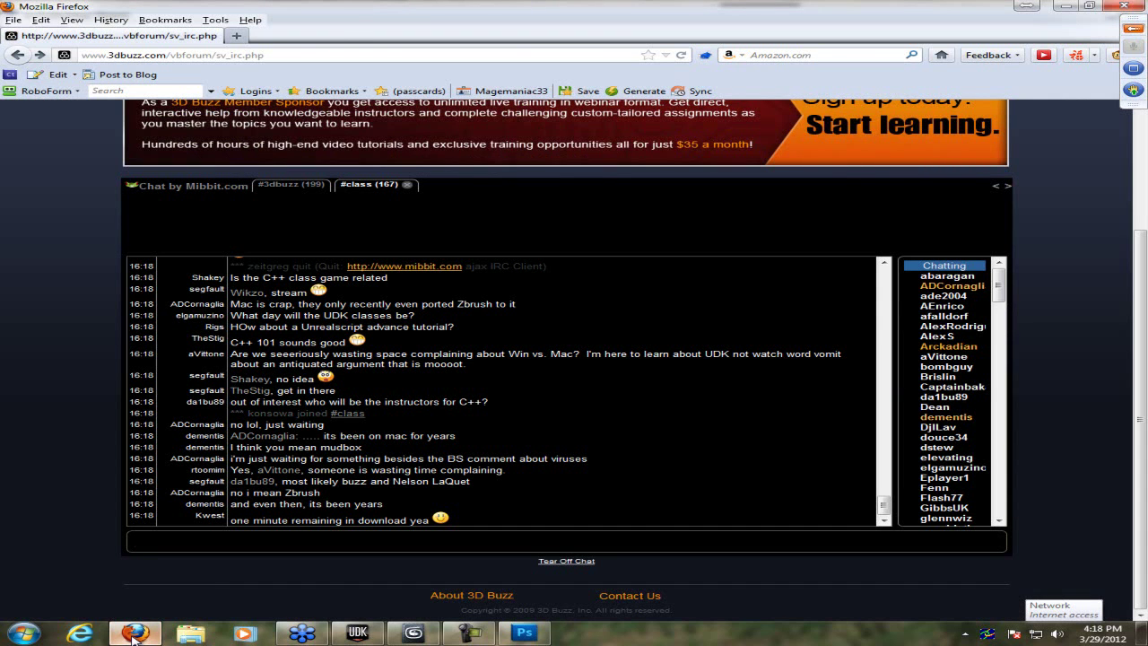
# - Minimize the chat and switch through the Unreal editor to the webinar whiteboard
pyautogui.click(133, 635)
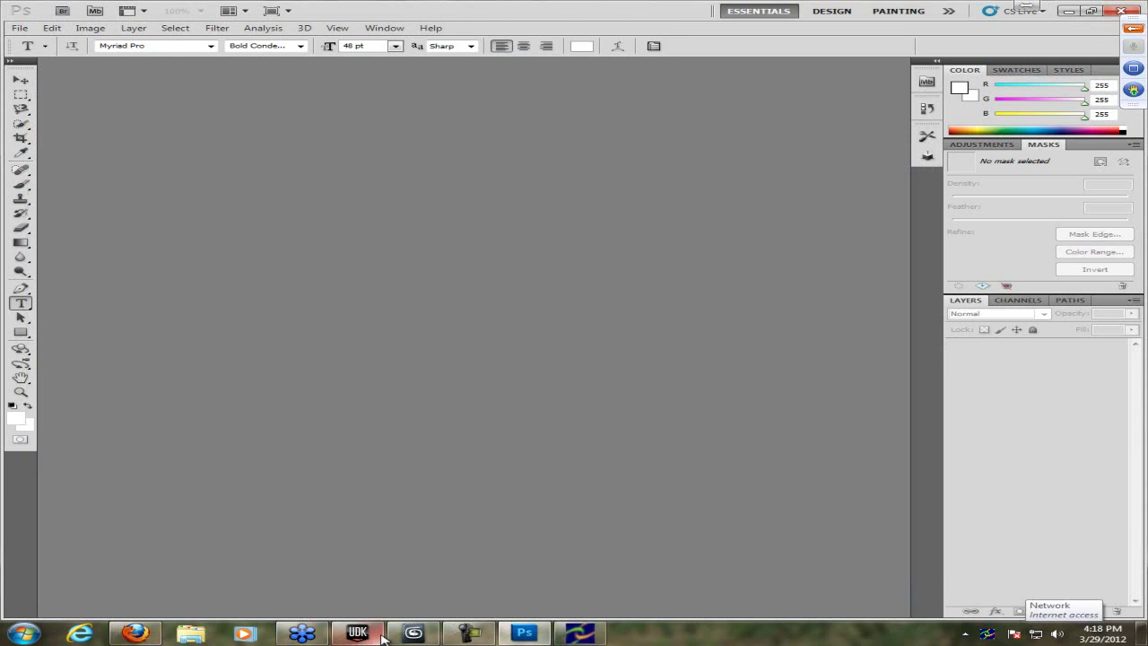
pyautogui.click(558, 635)
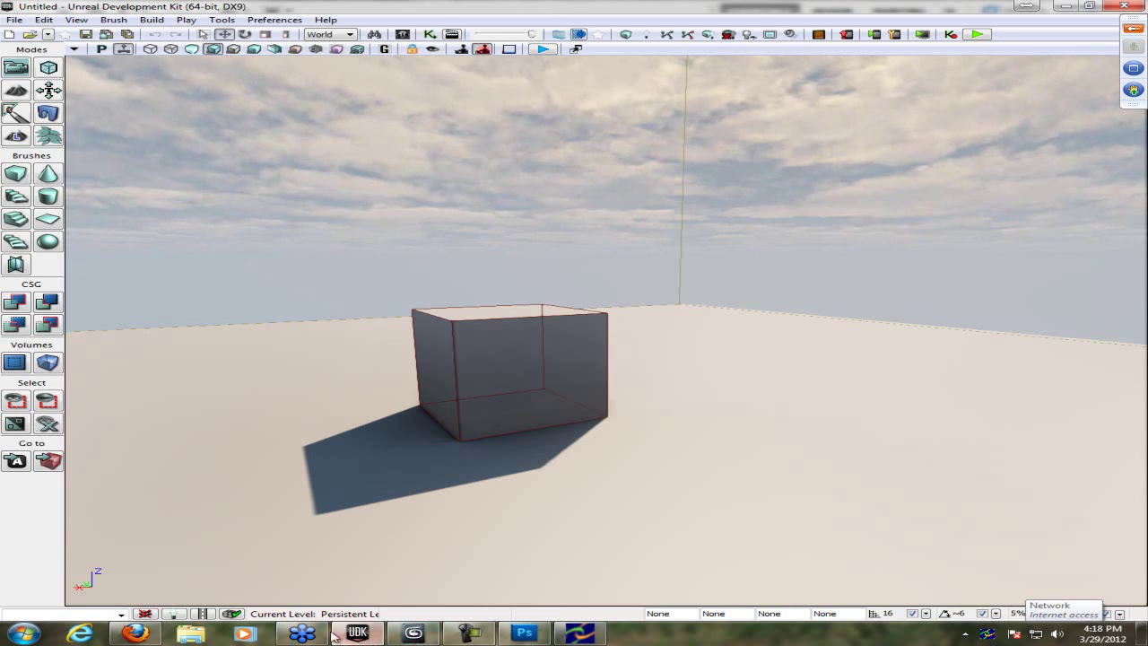
pyautogui.click(302, 634)
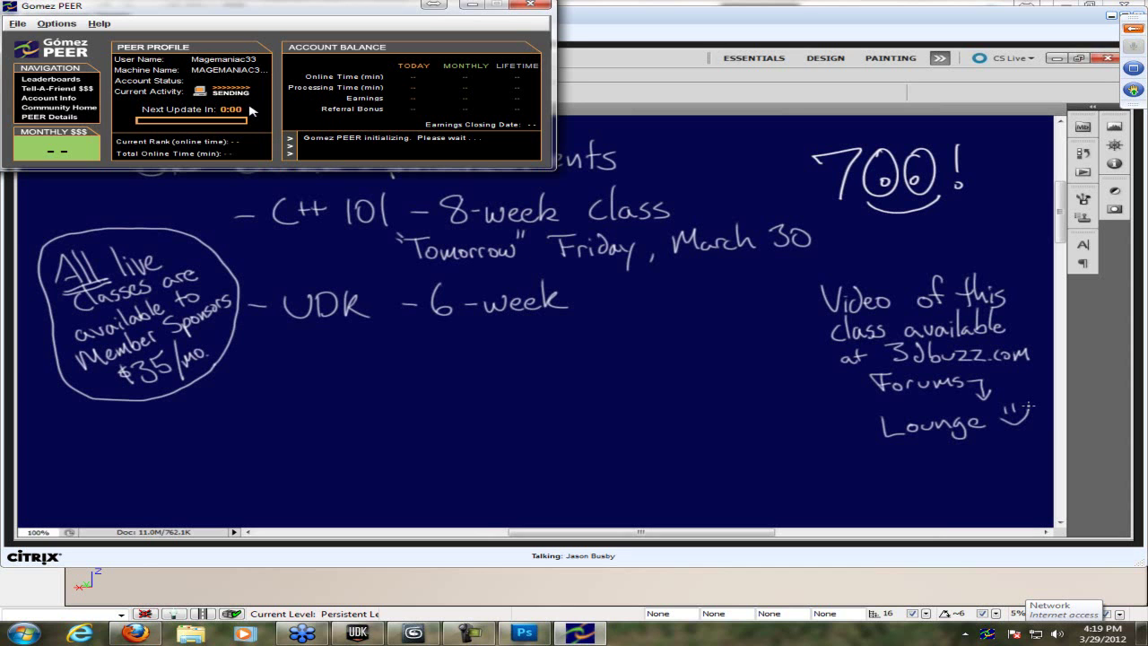
# - Minimize the Gomez PEER, Unreal editor and Photoshop windows to uncover the webinar
pyautogui.press('super')
pyautogui.press('super')
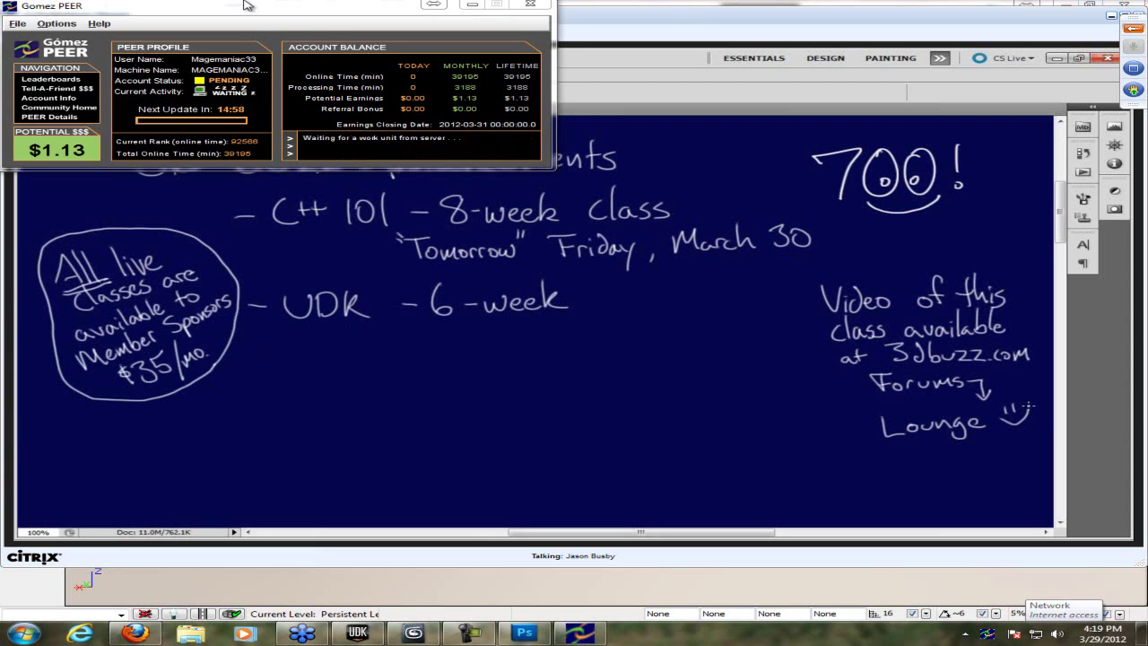
pyautogui.click(468, 5)
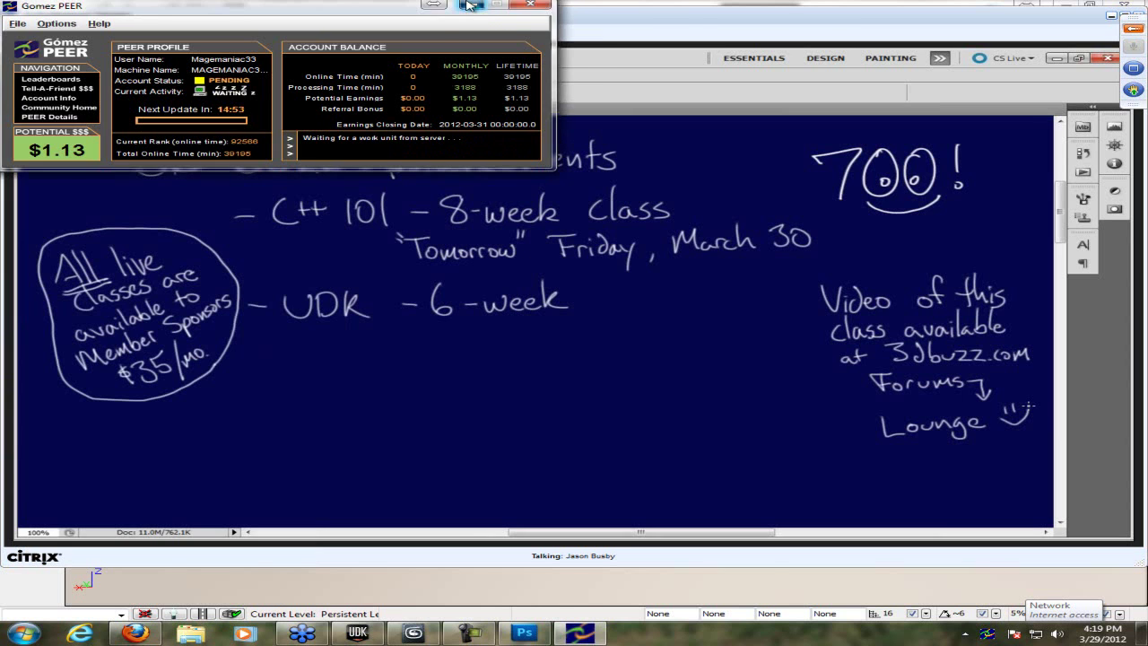
pyautogui.click(1064, 6)
pyautogui.click(1072, 13)
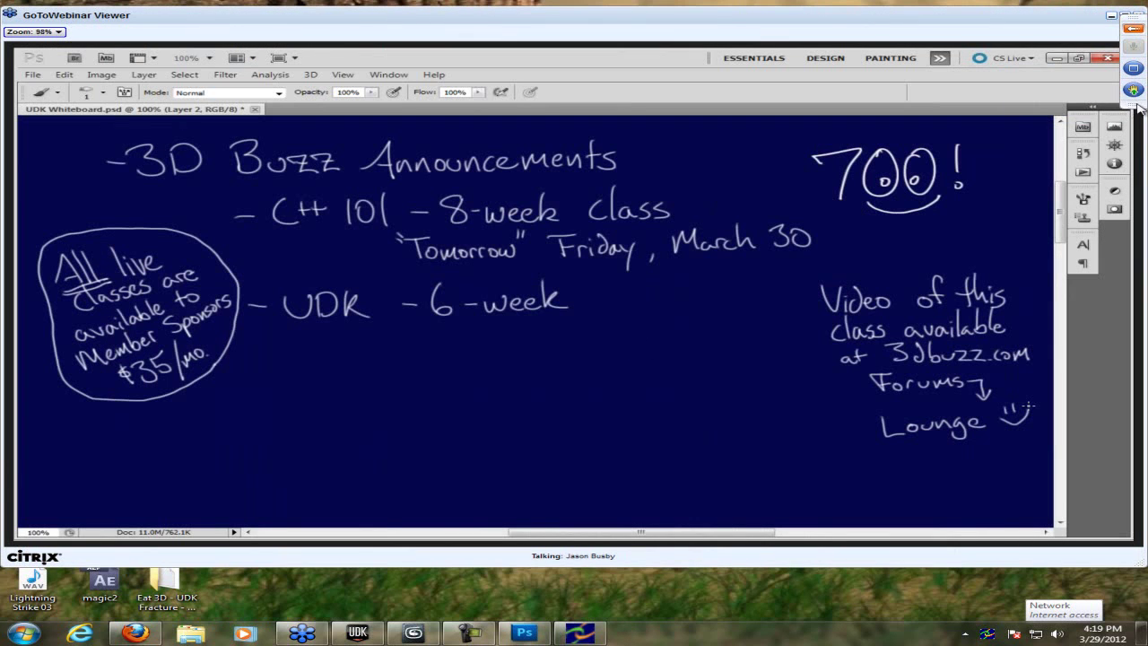
# - Show and then hide the webinar's audio and questions control panel, then switch to the 3D Buzz chat
pyautogui.click(1133, 28)
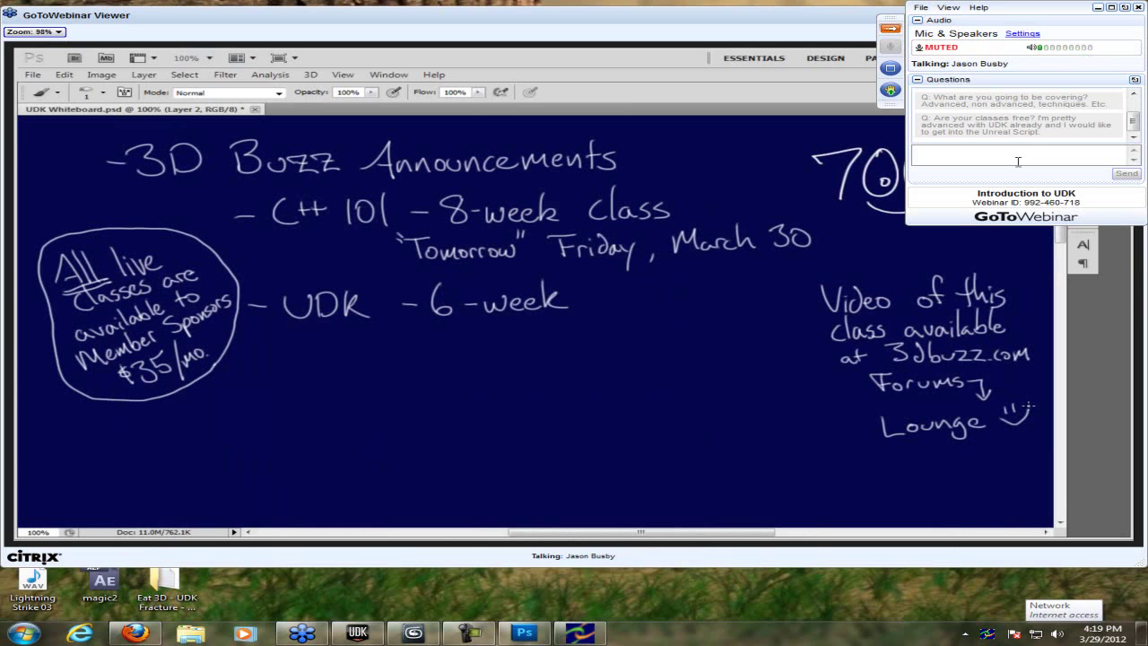
pyautogui.click(887, 32)
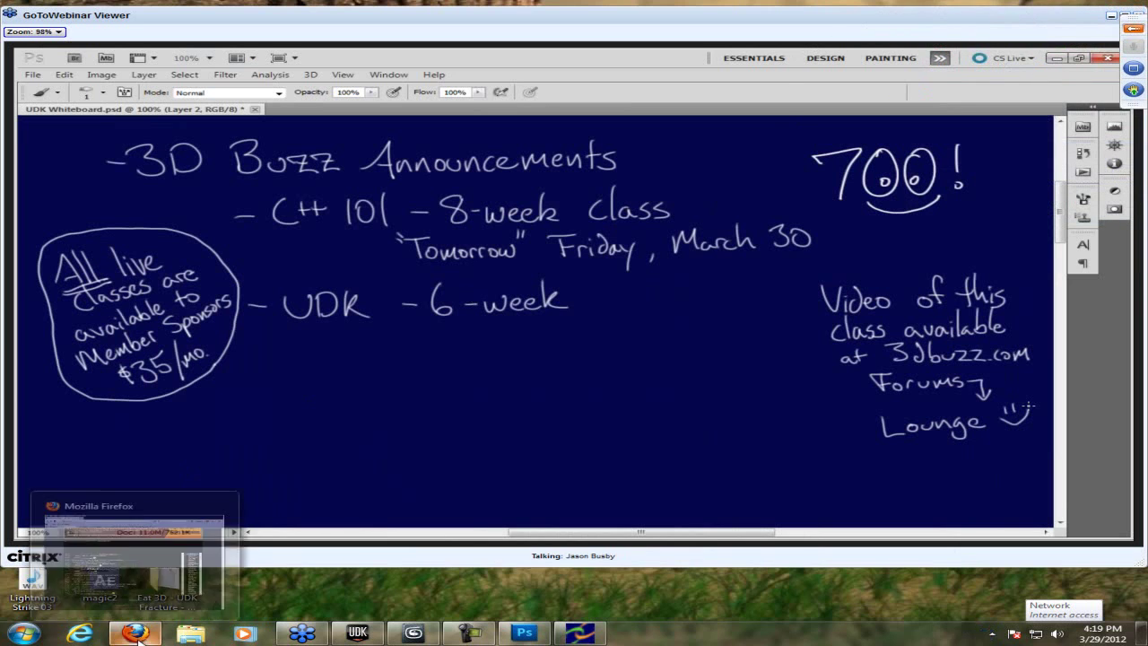
pyautogui.click(135, 634)
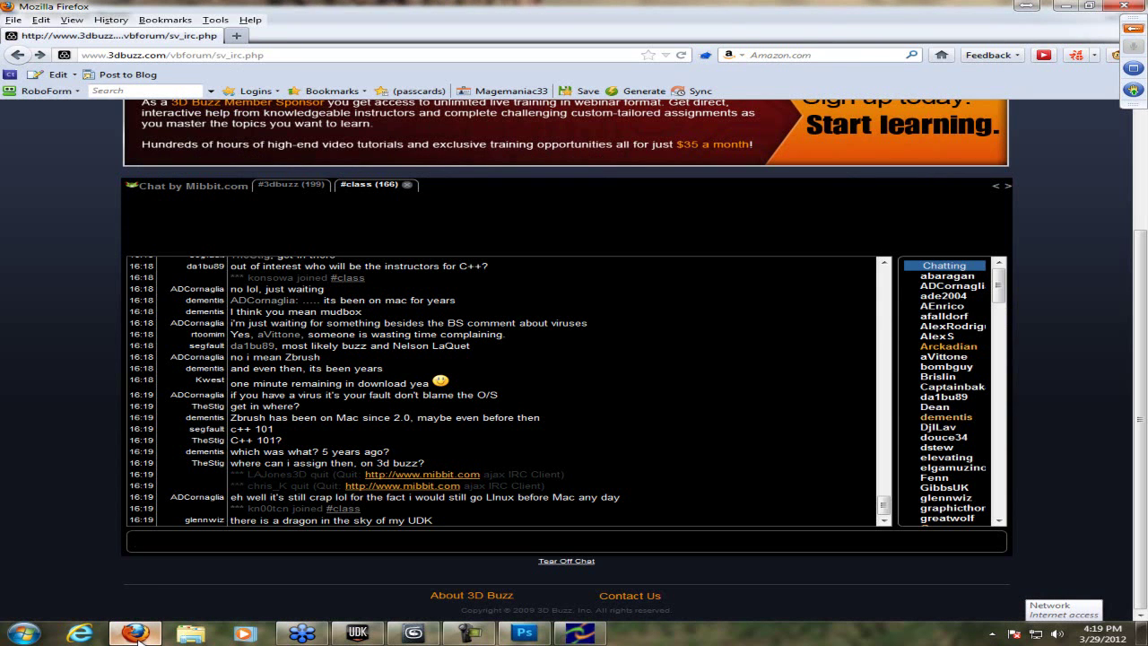
# - Post 'You use Kismet and Matenne' in the Mibbit #class chat, fixing the typo first
pyautogui.click(135, 634)
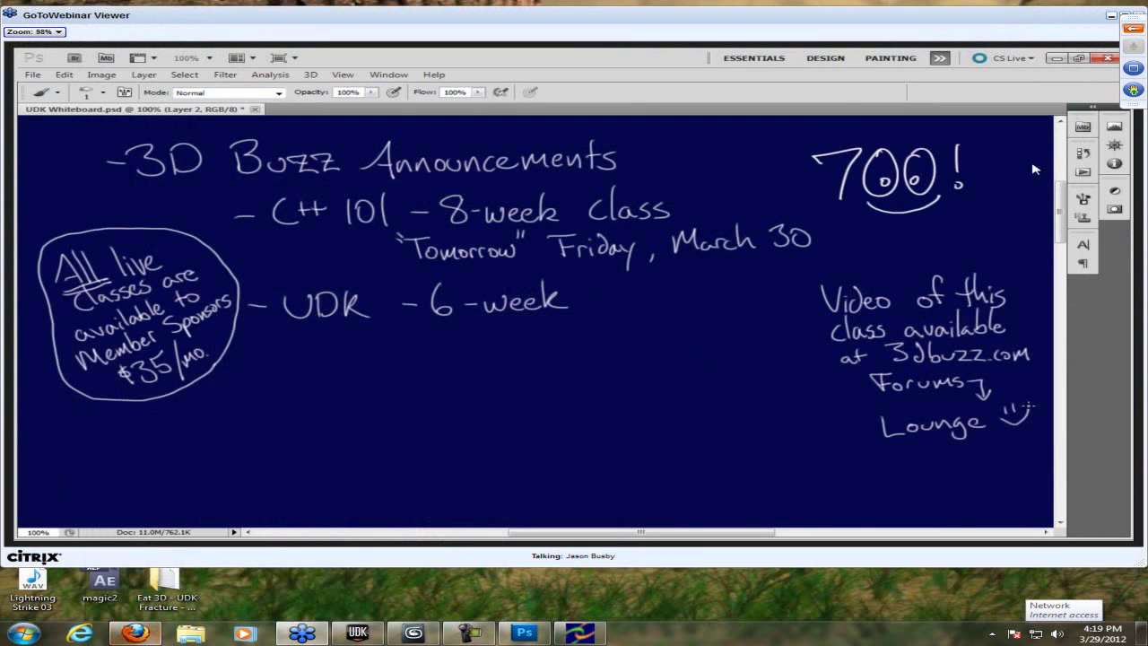
pyautogui.click(136, 634)
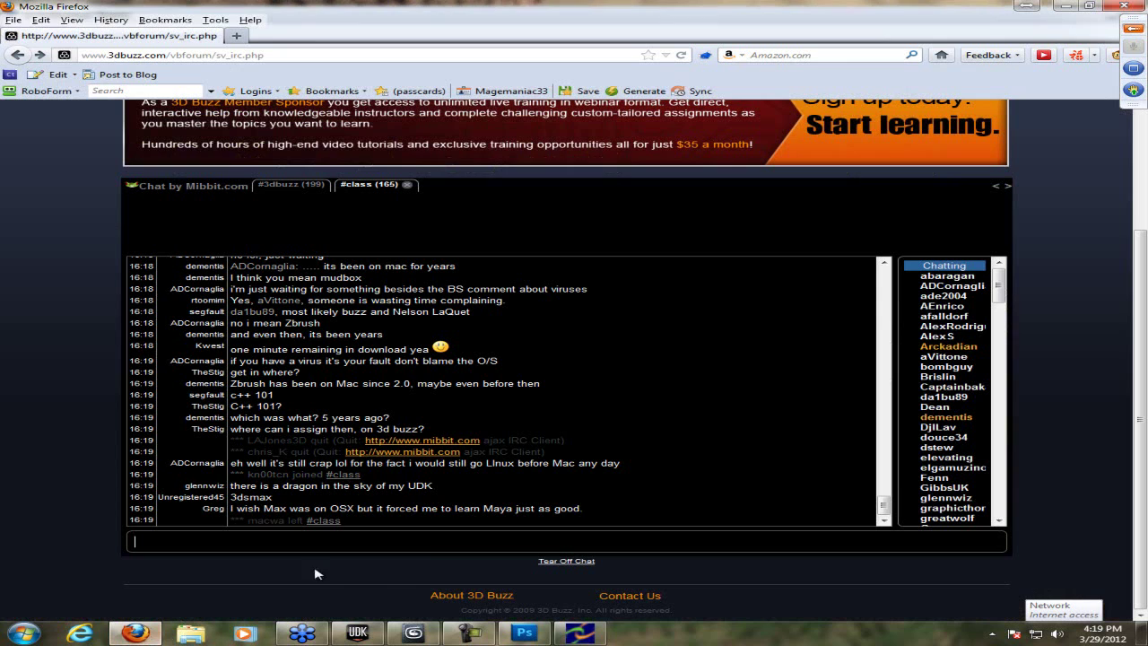
pyautogui.click(428, 541)
pyautogui.write('You use K')
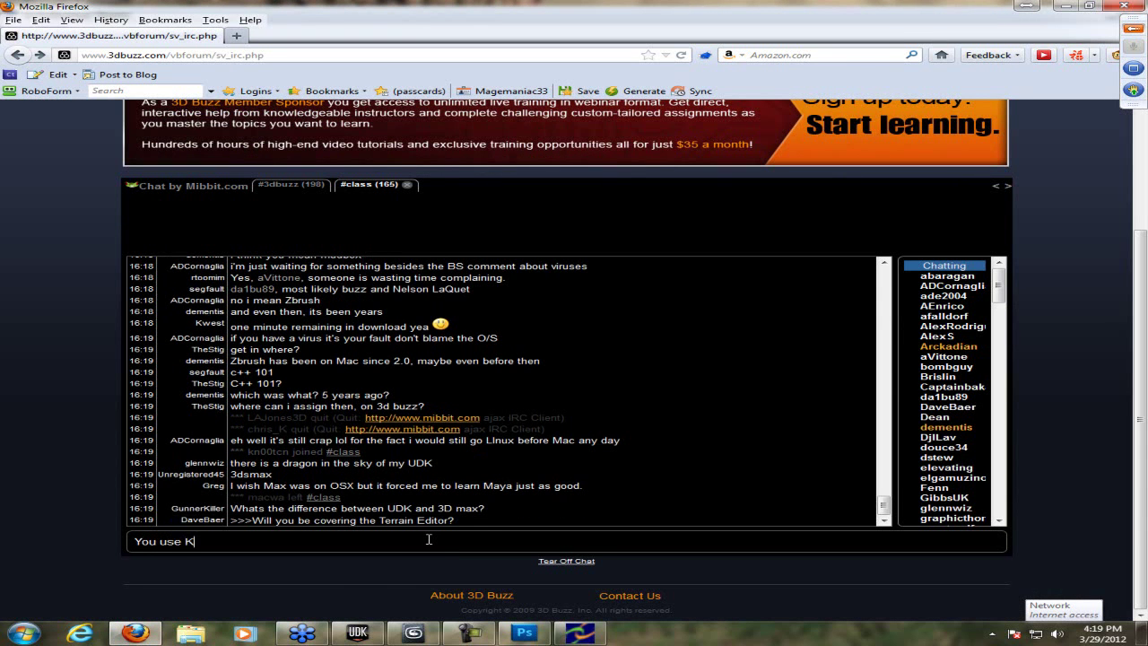
pyautogui.write('ismet and Mat')
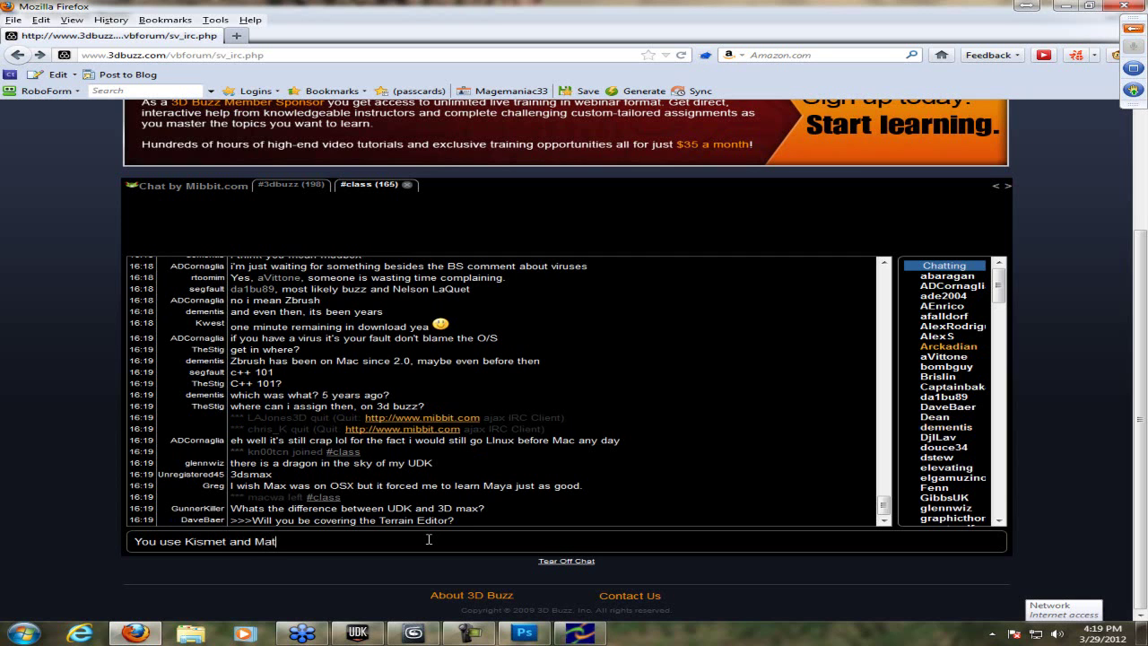
pyautogui.write('anne')
pyautogui.press('BackSpace')
pyautogui.press('BackSpace')
pyautogui.press('BackSpace')
pyautogui.press('BackSpace')
pyautogui.write('enne')
pyautogui.press('Return')
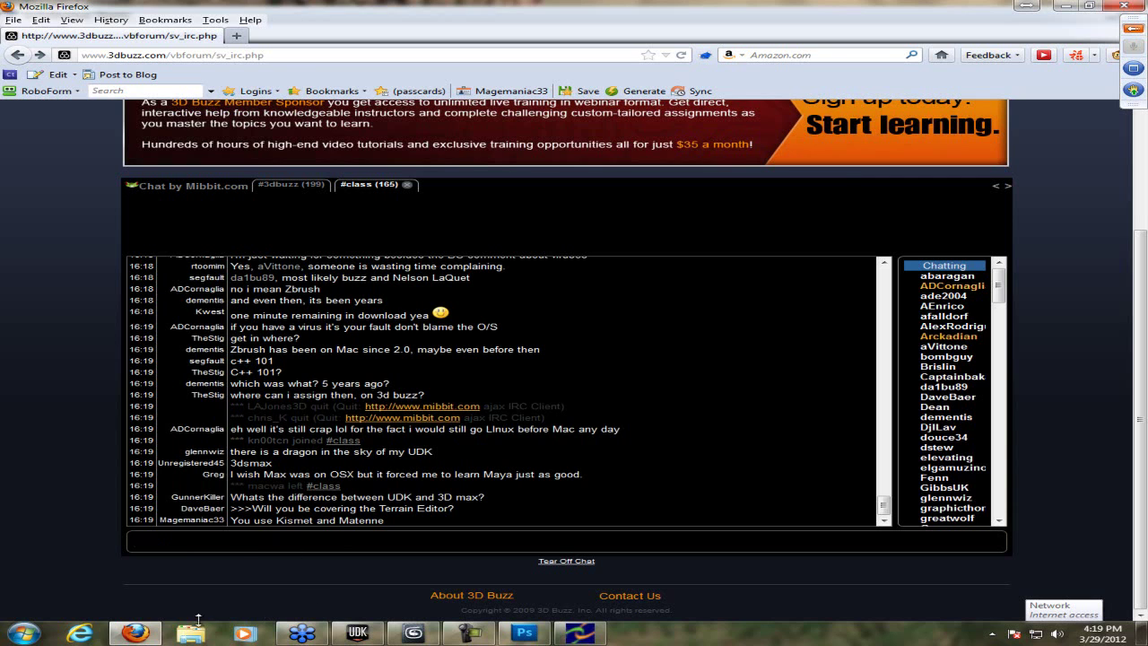
# - After checking the whiteboard, post '3Ds is creating everything to import to UDK to use' in #class
pyautogui.click(302, 633)
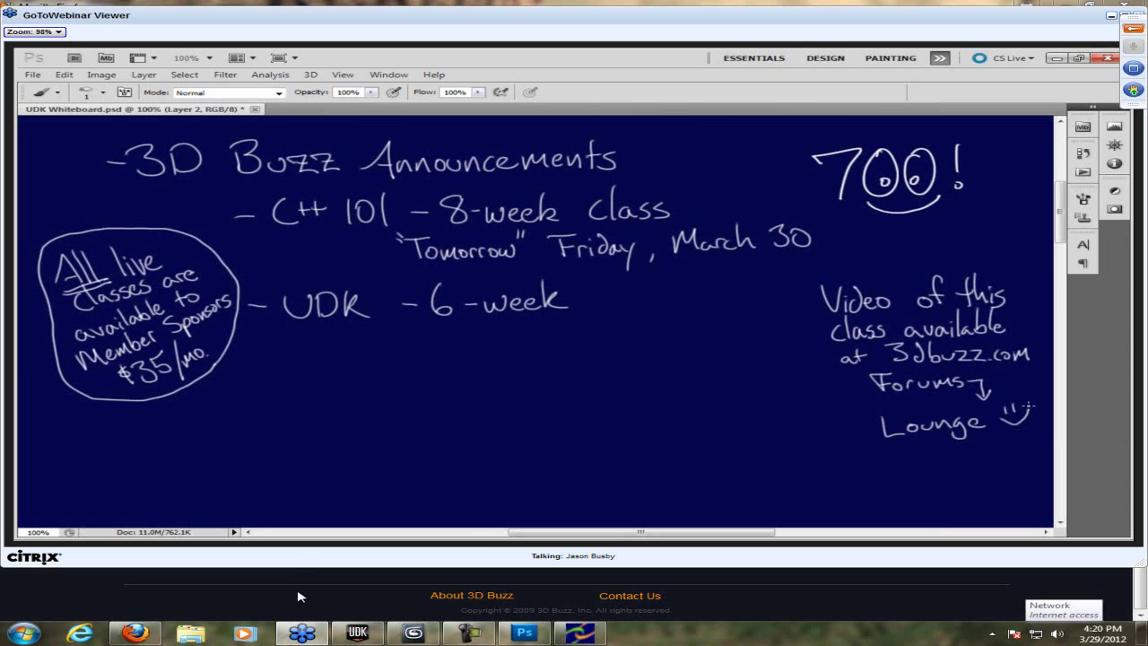
pyautogui.click(302, 597)
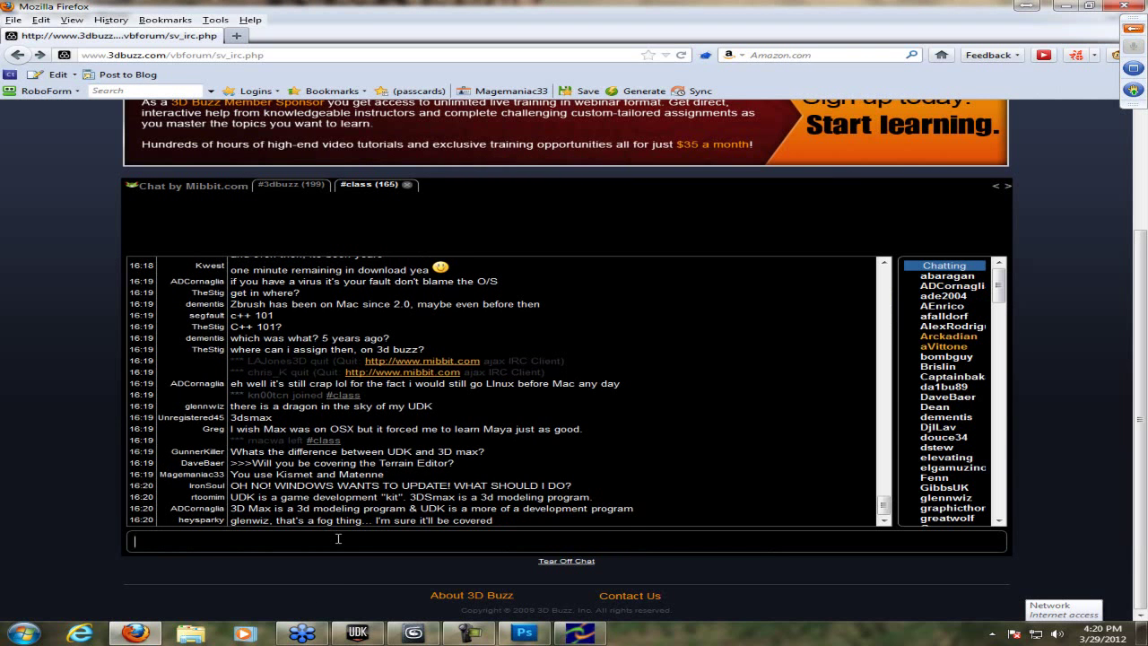
pyautogui.write('3')
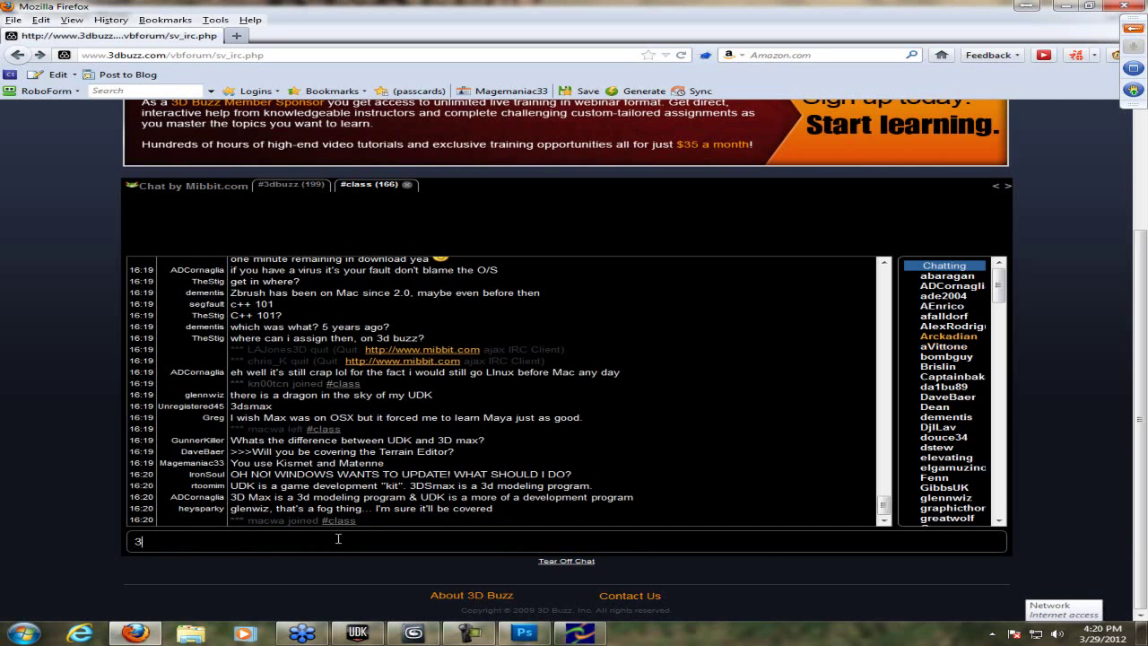
pyautogui.write('Ds is th')
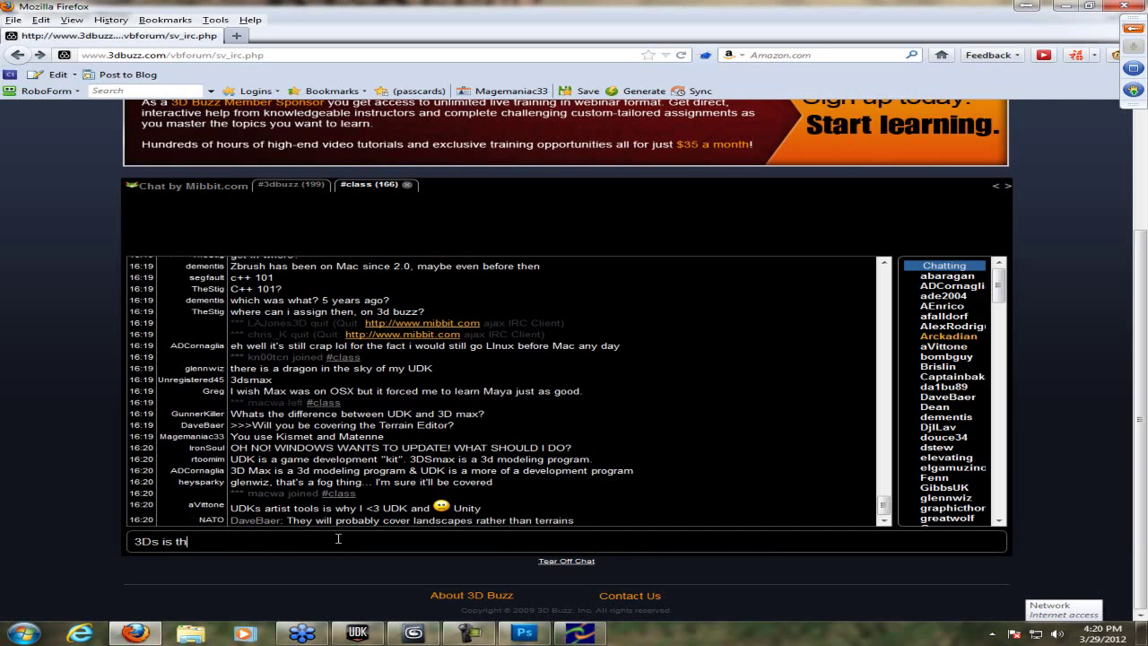
pyautogui.press('BackSpace')
pyautogui.write('cre')
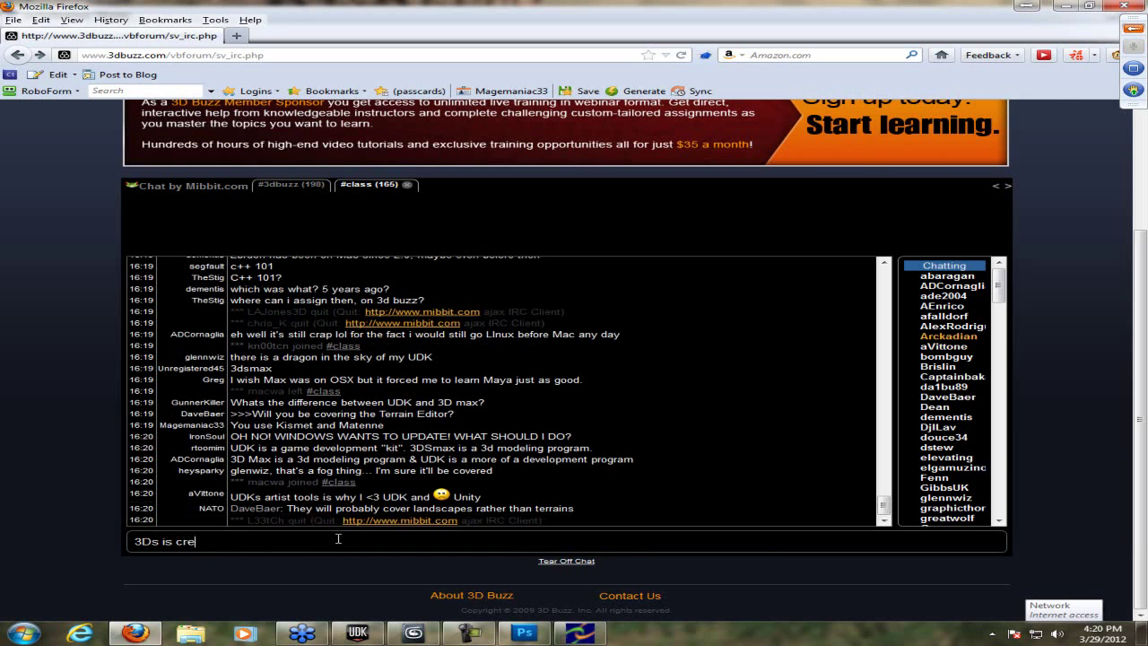
pyautogui.write('ating ev')
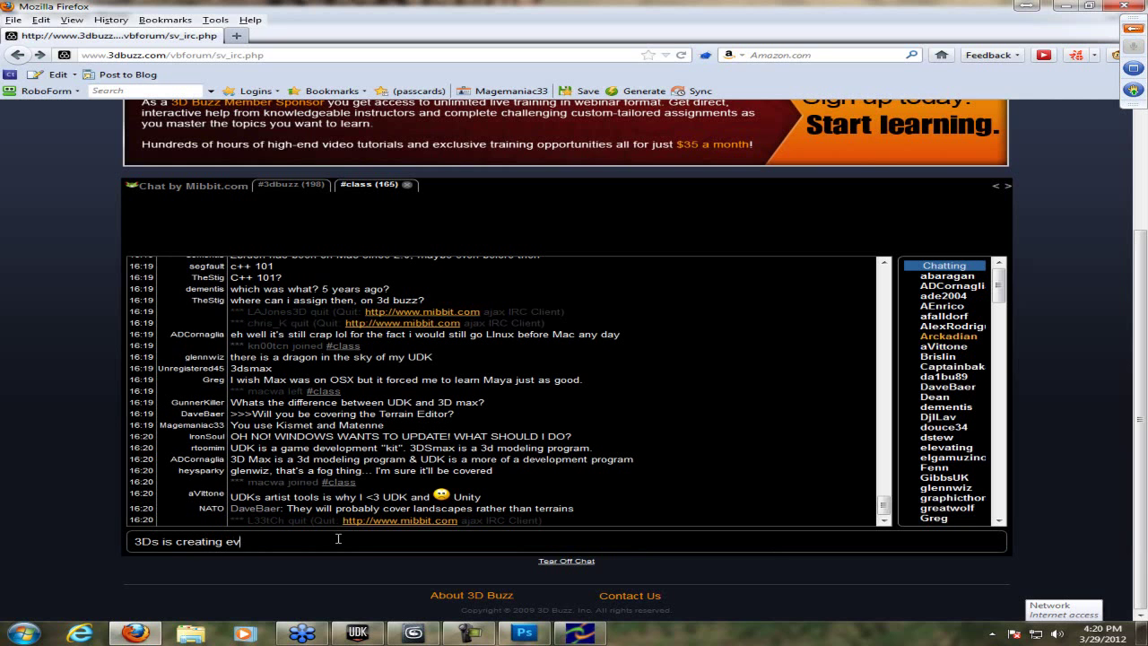
pyautogui.write('erything to import to UDK to us')
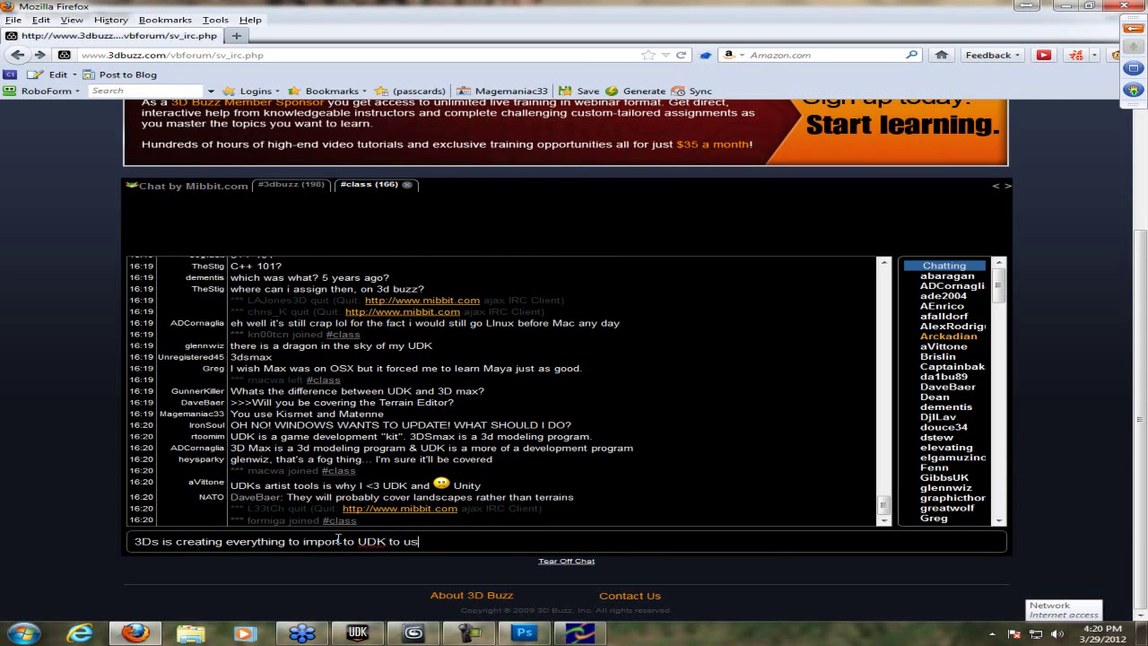
pyautogui.write('e')
pyautogui.press('Return')
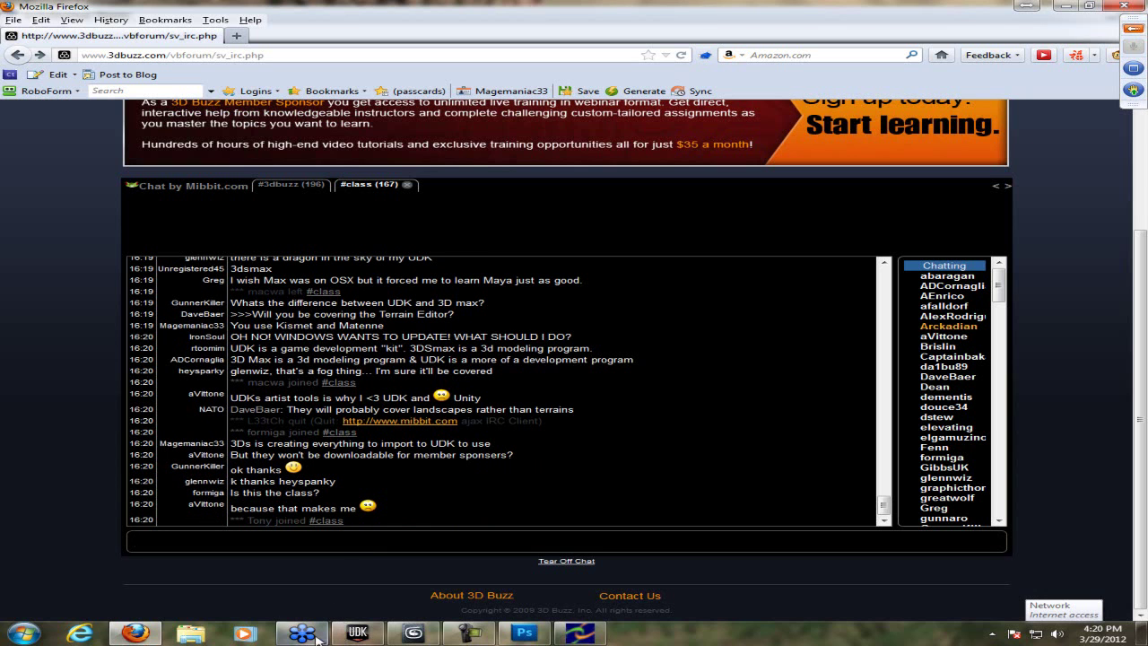
pyautogui.moveTo(314, 638)
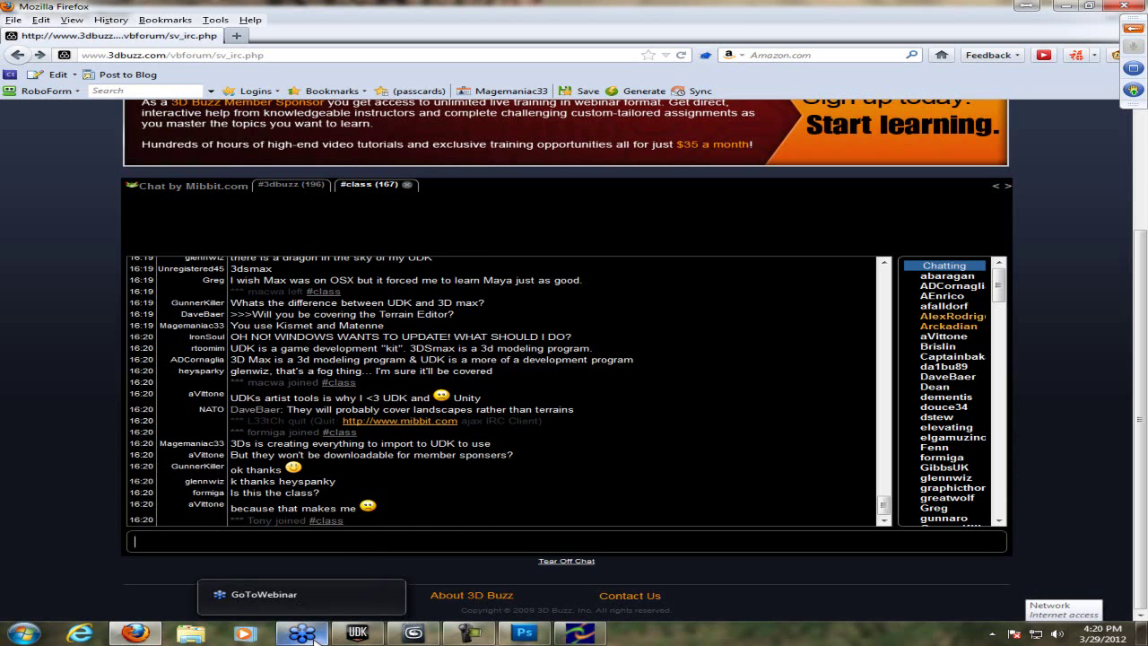
# - Post 'UDK is much easier than unity' in #class, prefixed with the other chatter's nick
pyautogui.moveTo(997, 292); pyautogui.dragTo(998, 339)
pyautogui.write('ma')
pyautogui.press('BackSpace')
pyautogui.press('BackSpace')
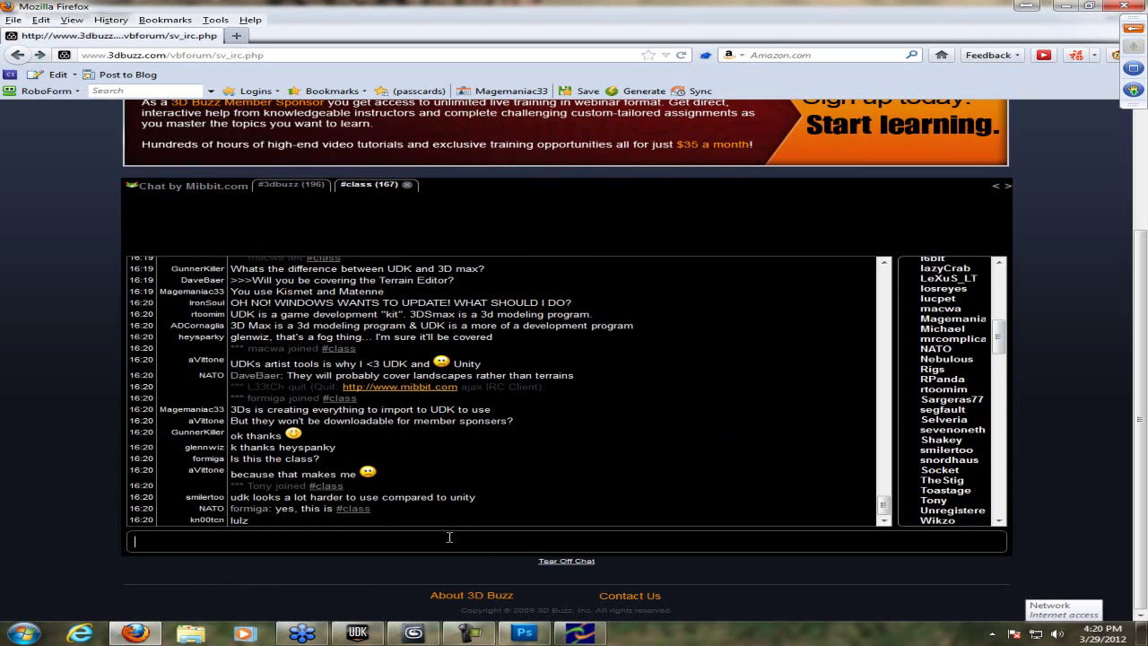
pyautogui.write('UDK is ')
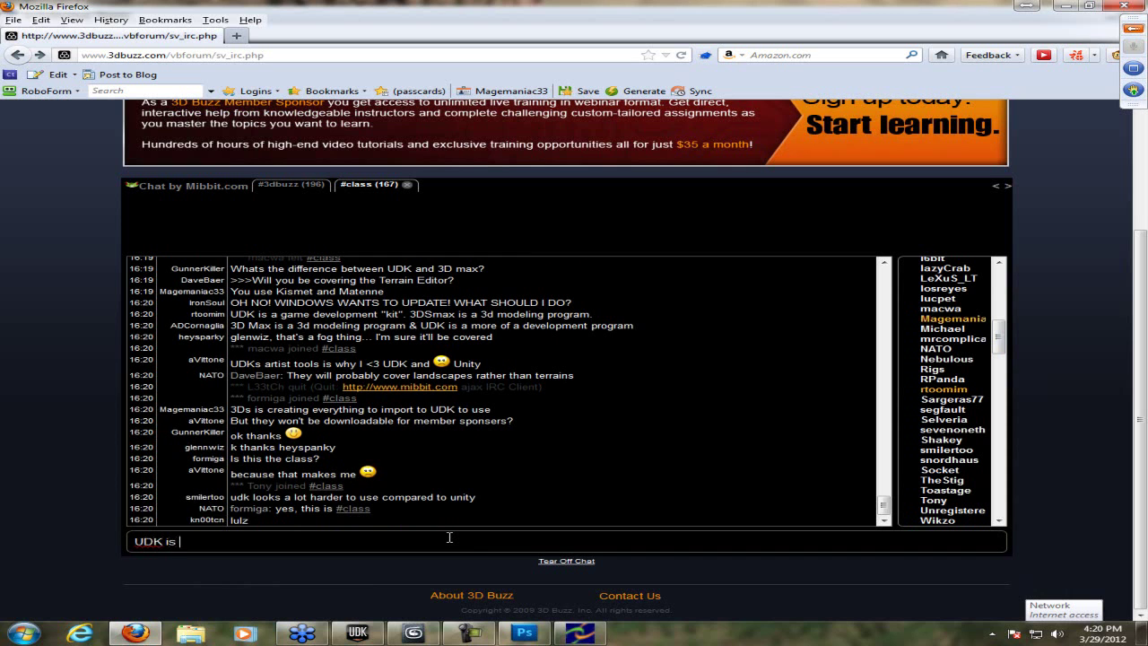
pyautogui.write('much easier ')
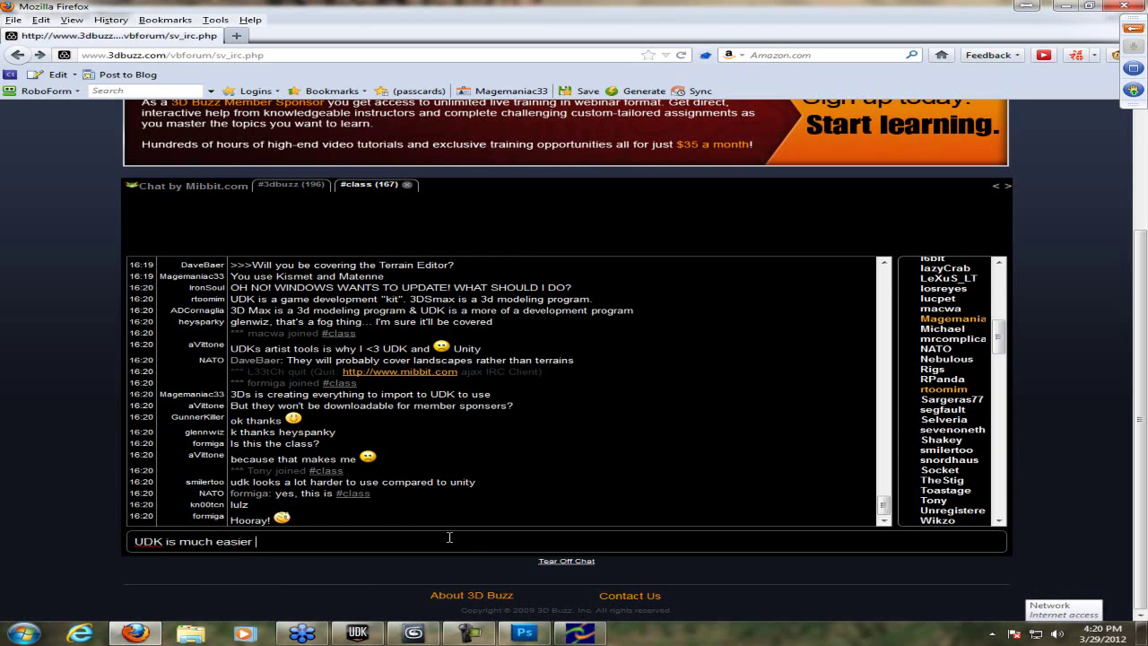
pyautogui.write('than unity')
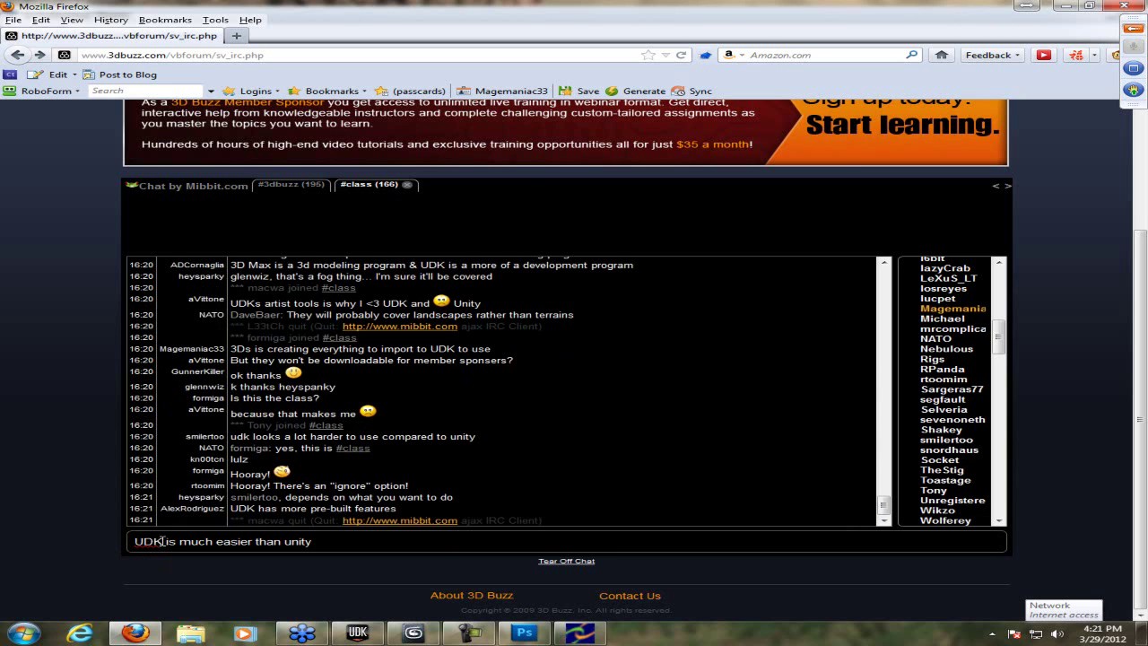
pyautogui.doubleClick(139, 541)
pyautogui.write('smilertoo')
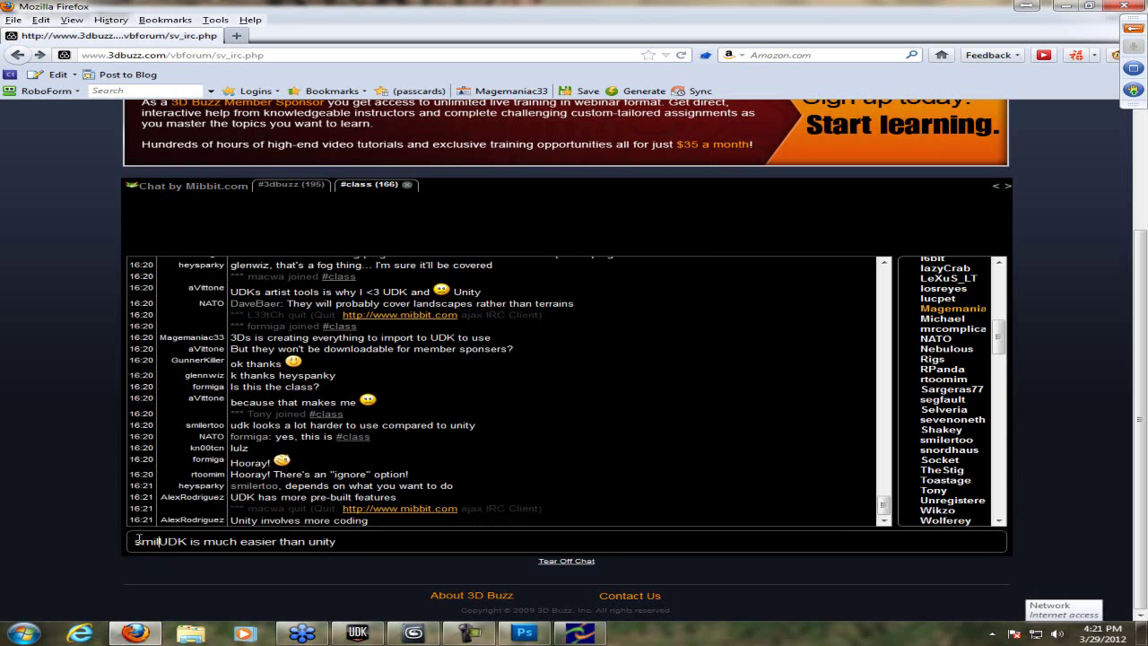
pyautogui.press('Return')
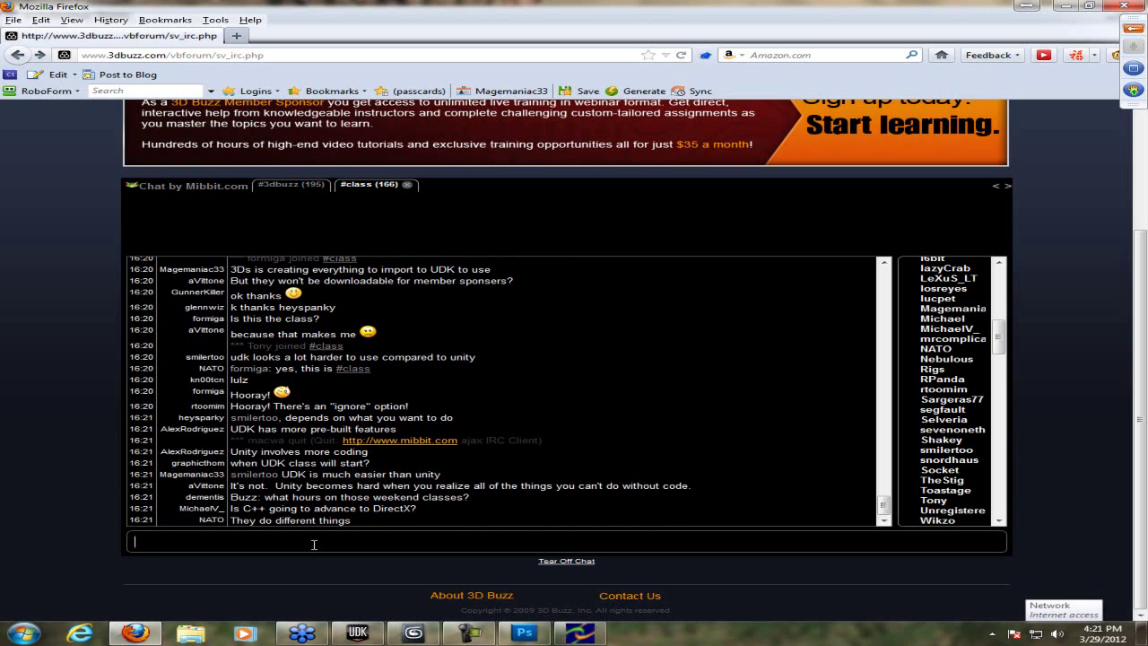
# - Post 'UDK you can use which has less coding involved' in the #class chat
pyautogui.write('UDK you is')
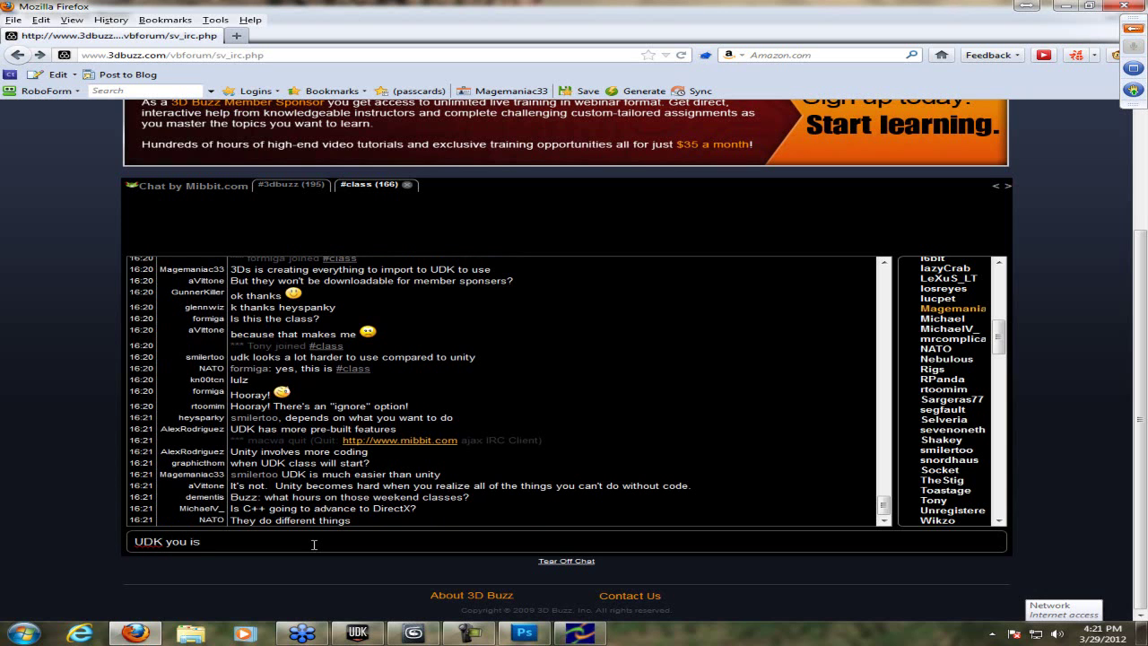
pyautogui.press('BackSpace')
pyautogui.press('BackSpace')
pyautogui.write('can use ')
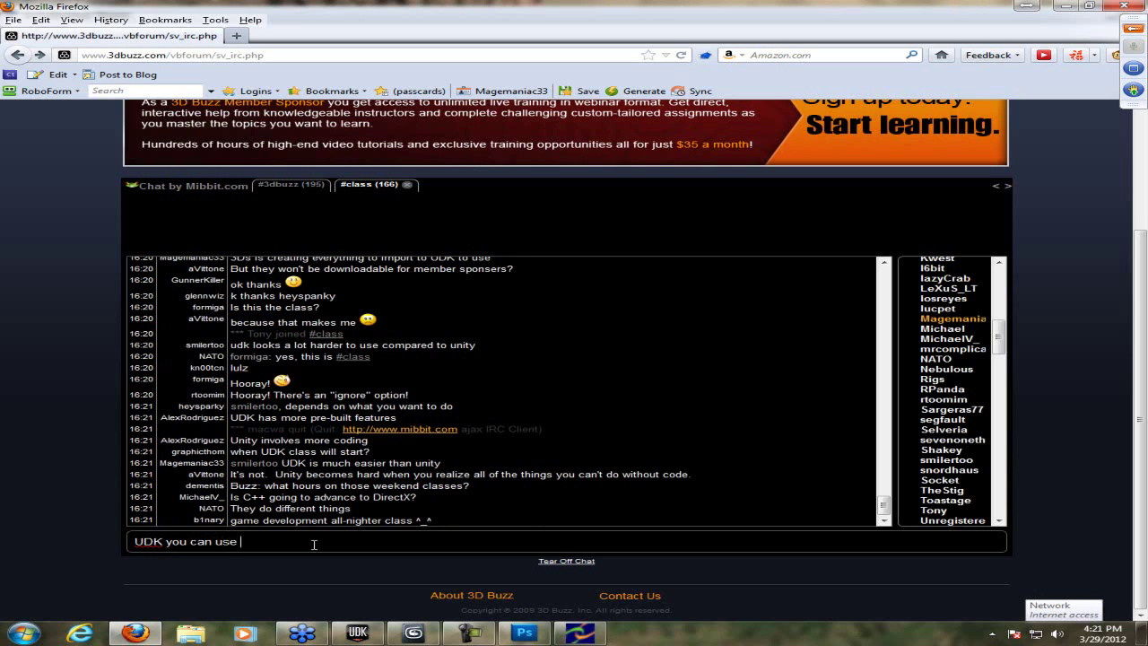
pyautogui.write('which')
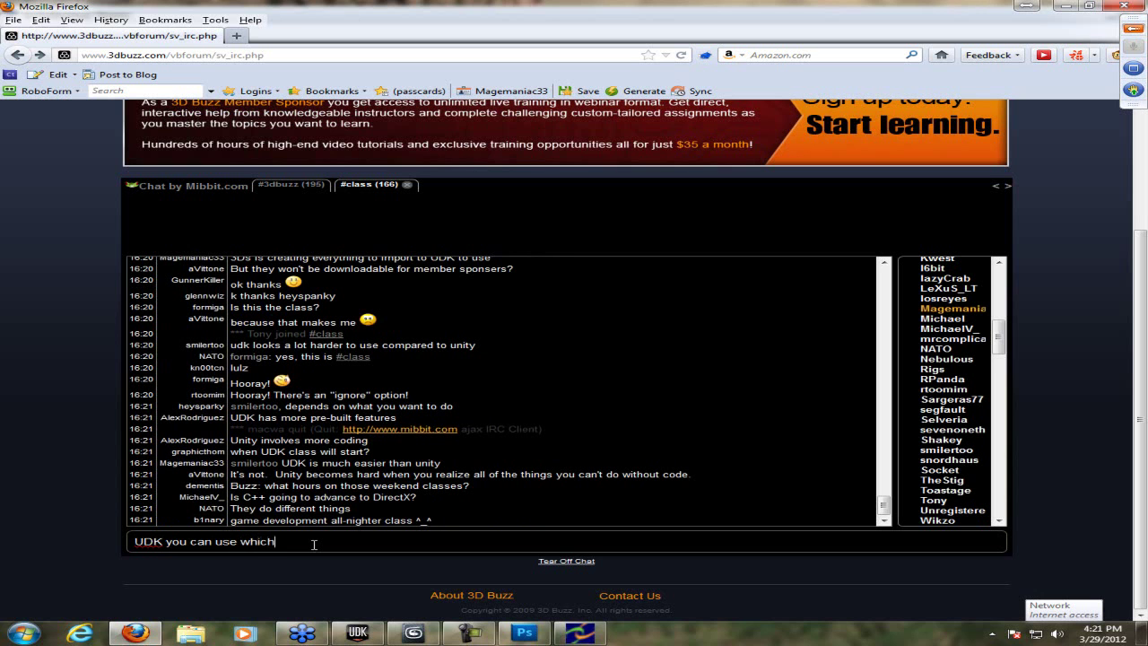
pyautogui.write(' has less c')
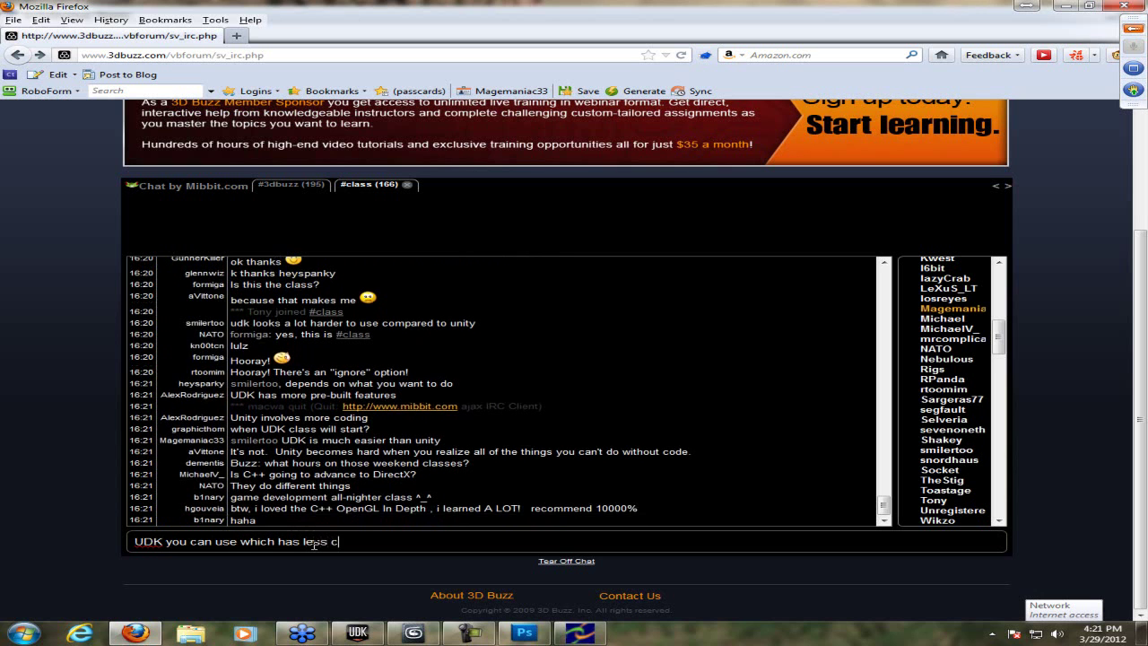
pyautogui.write('oding involved')
pyautogui.press('Return')
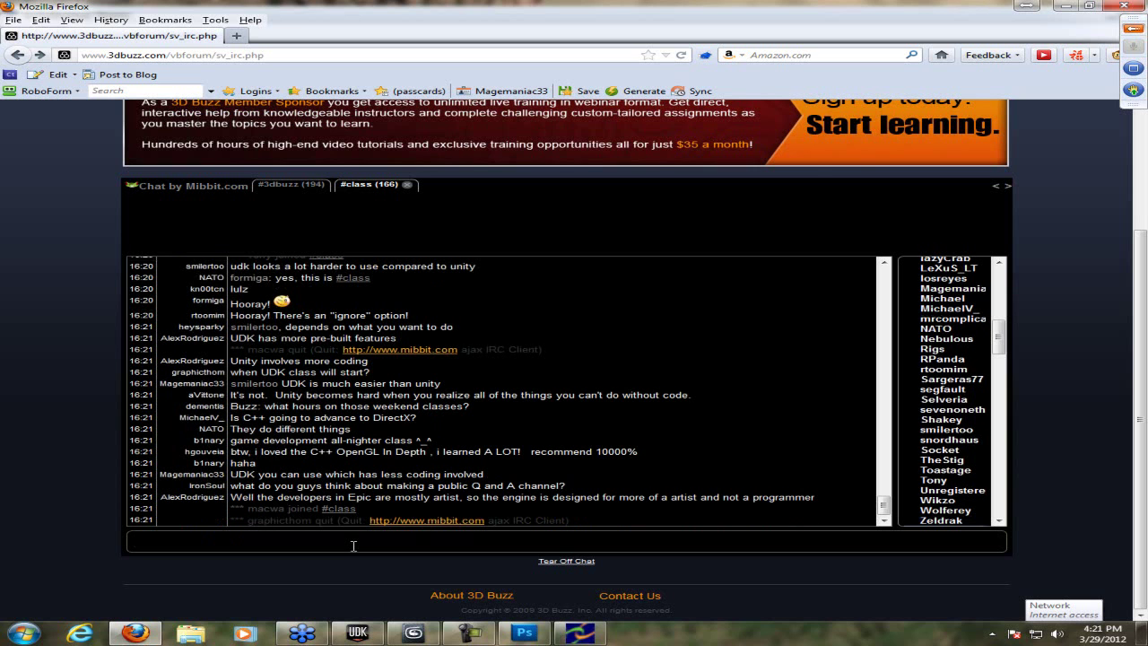
# - Post 'I live 20 minutes from Epic and a designer might visit my class ^__^' in #class
pyautogui.write('I')
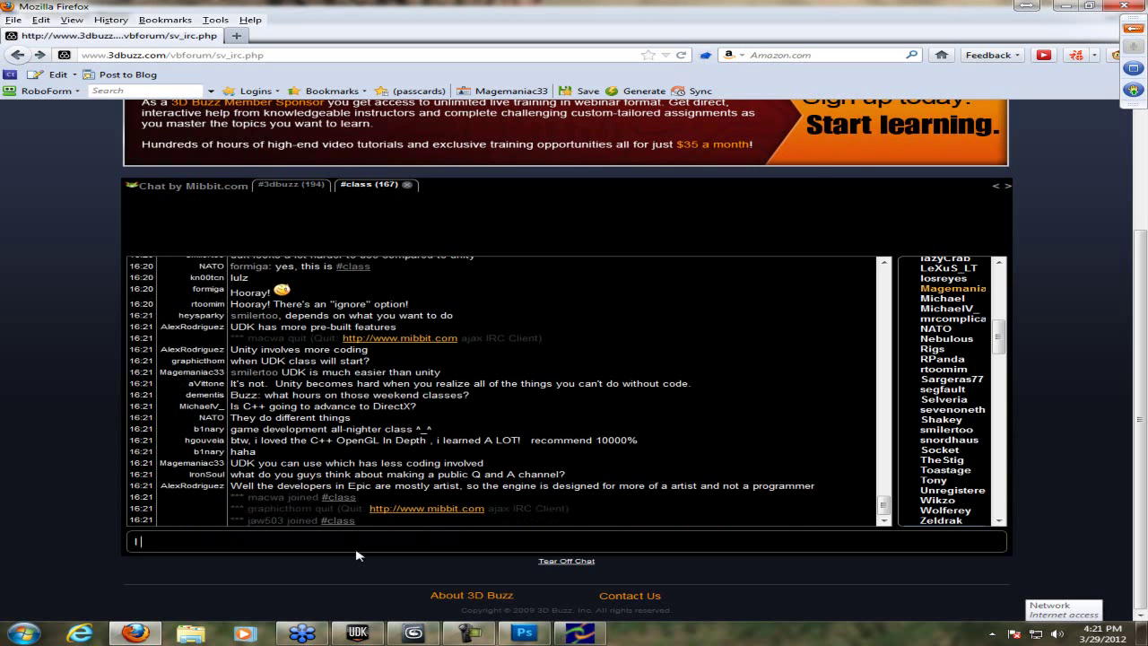
pyautogui.write(' live 20 minutes from Epic and a d')
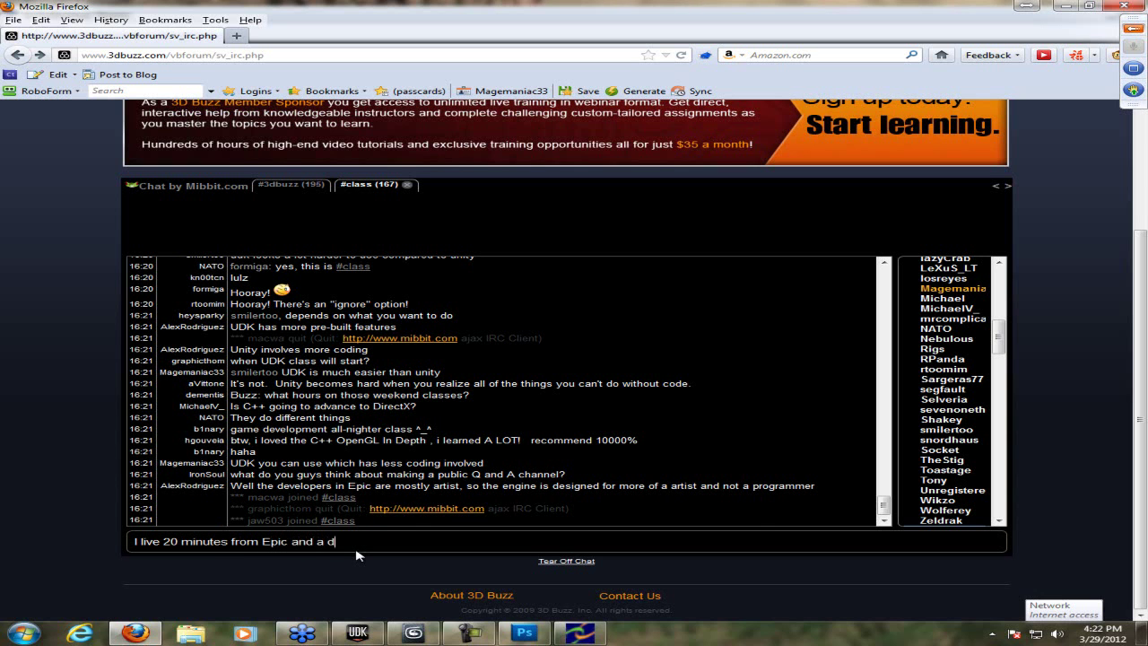
pyautogui.write('esigner might ')
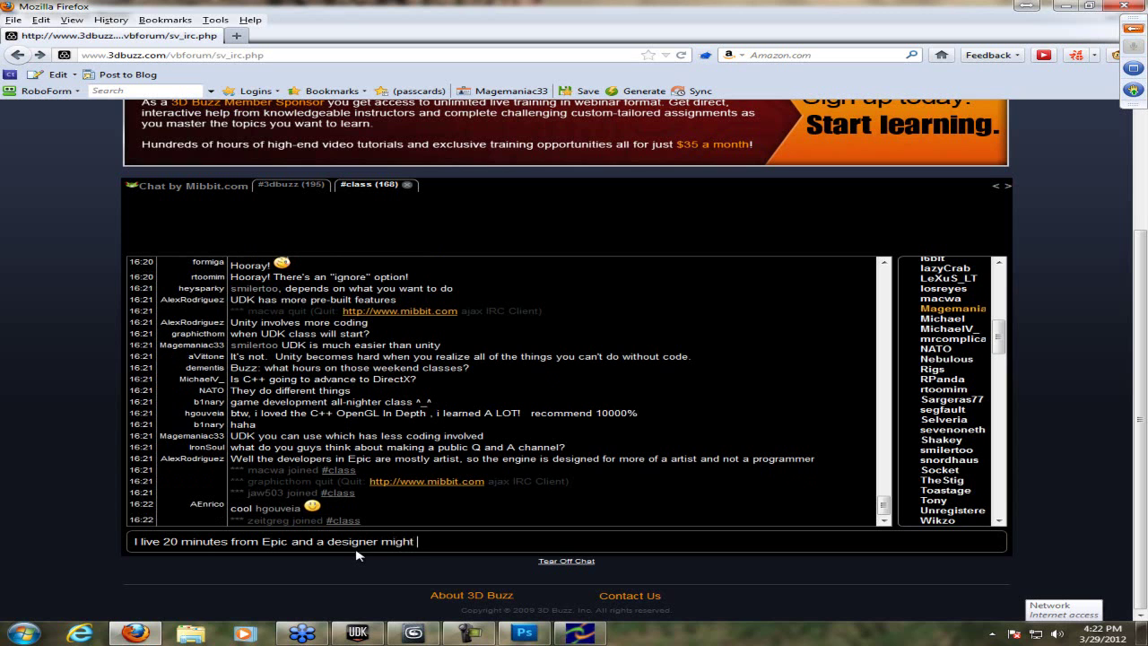
pyautogui.write('visit my class ^__^')
pyautogui.press('Return')
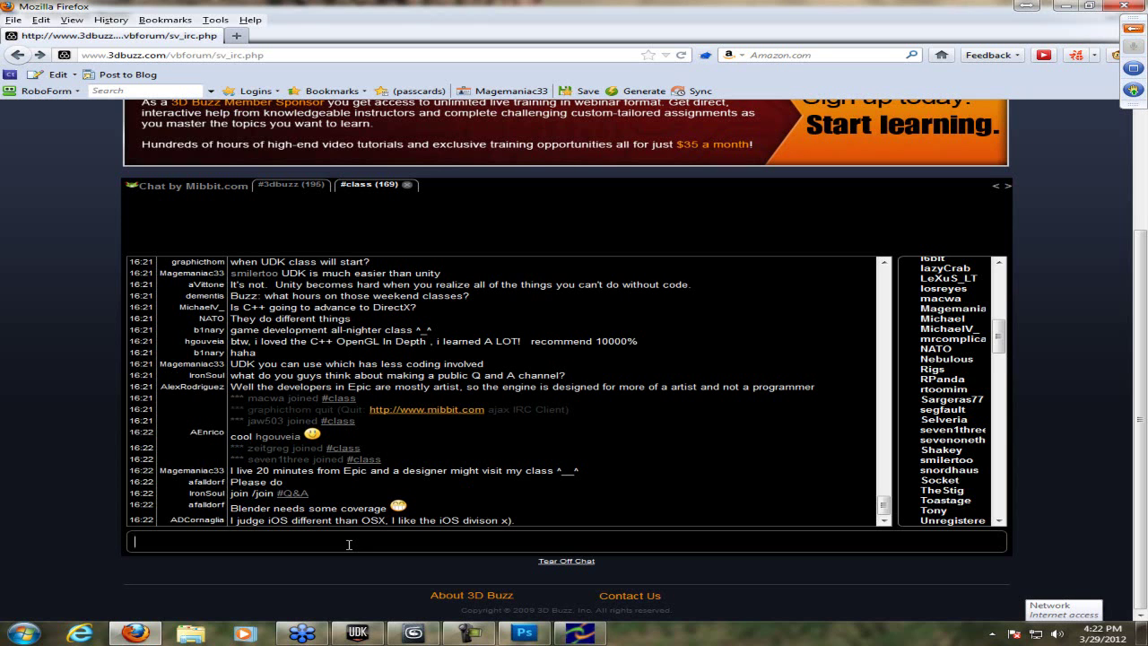
pyautogui.click(349, 545)
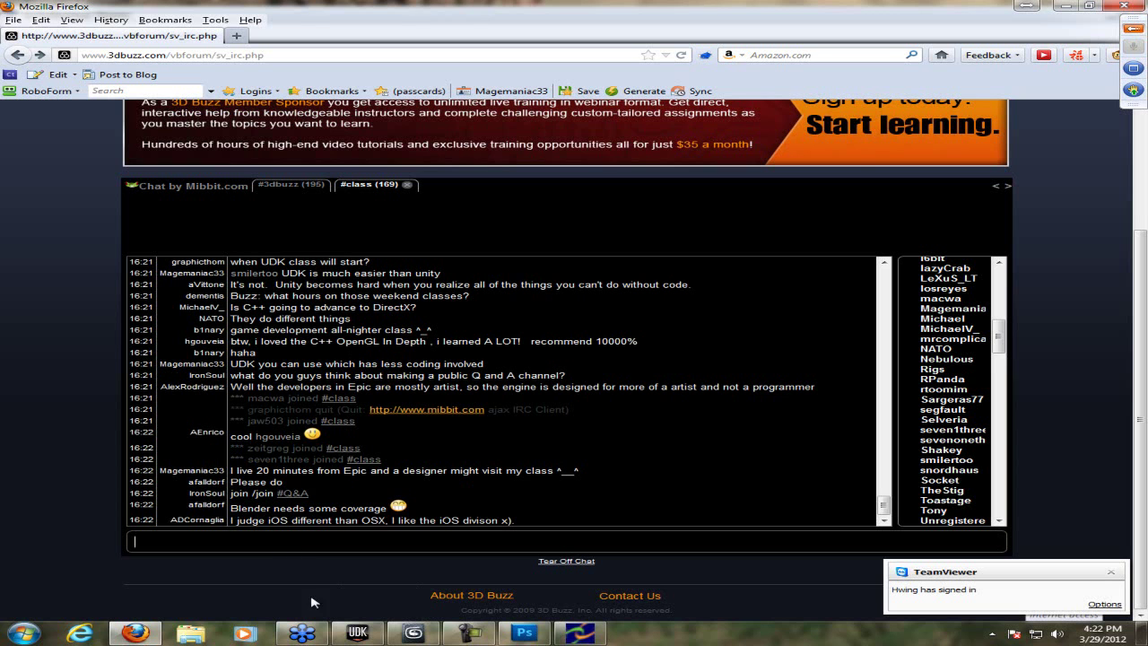
# - Reply 'No :P' to another chatter in the Mibbit #class channel
pyautogui.click(358, 633)
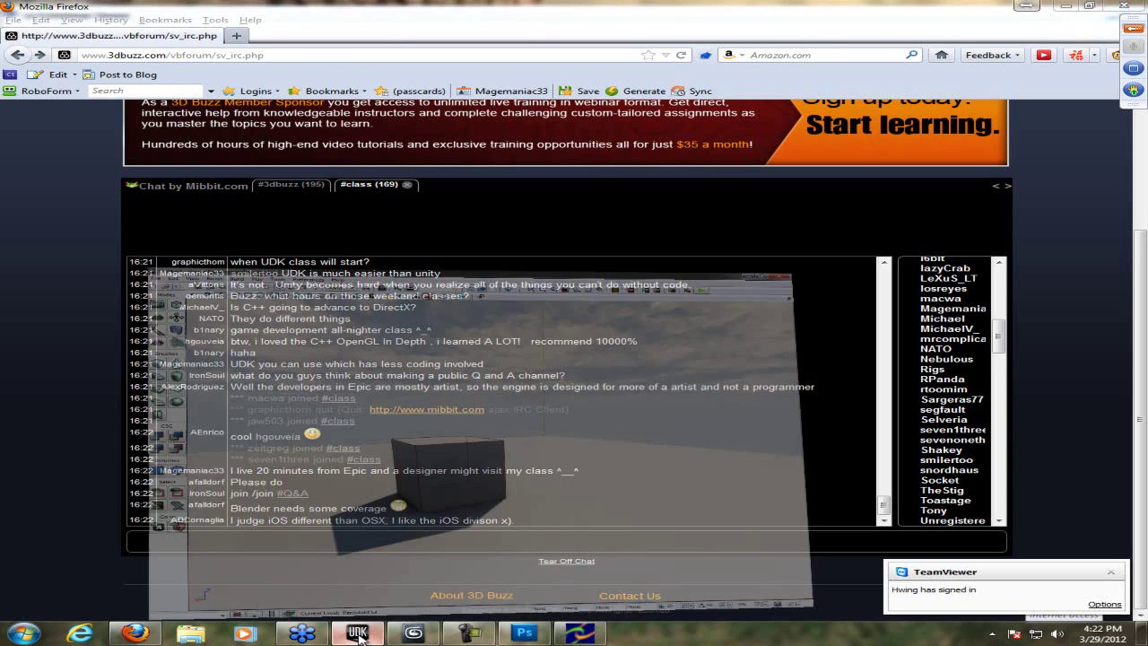
pyautogui.click(358, 633)
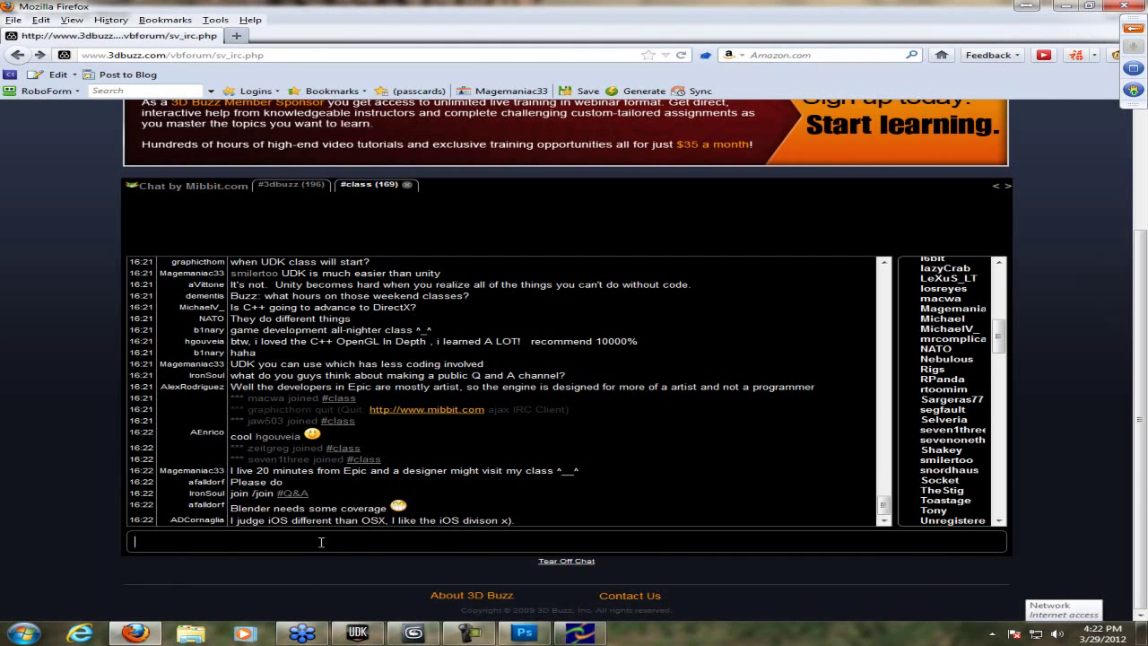
pyautogui.moveTo(999, 340); pyautogui.dragTo(996, 285)
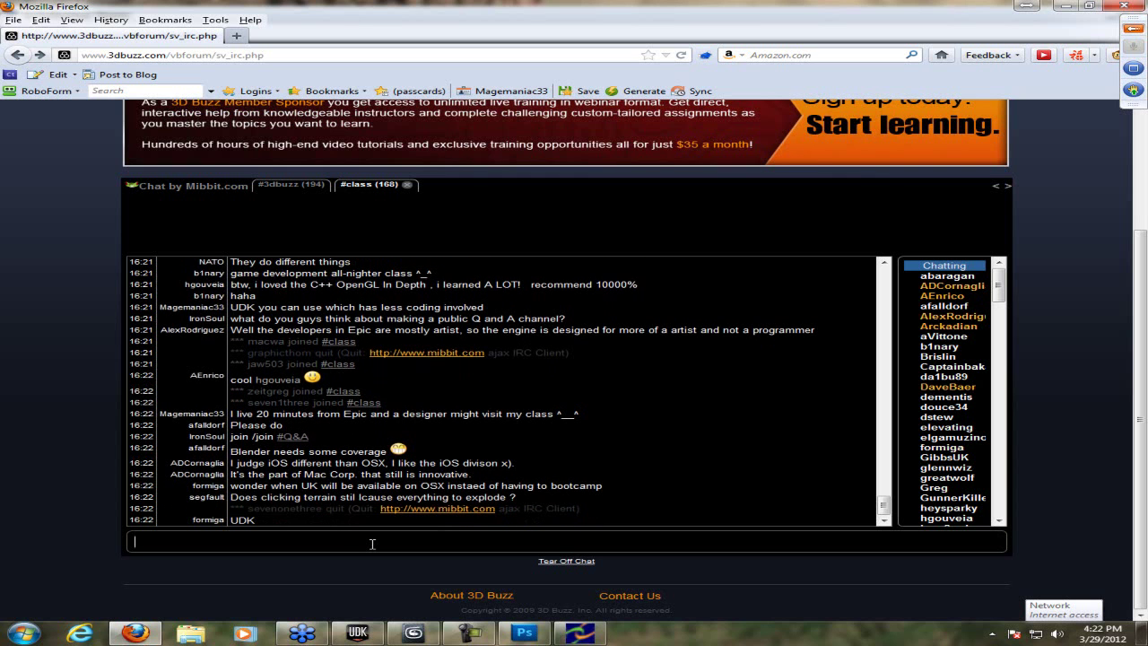
pyautogui.write('segfault No :P')
pyautogui.press('Return')
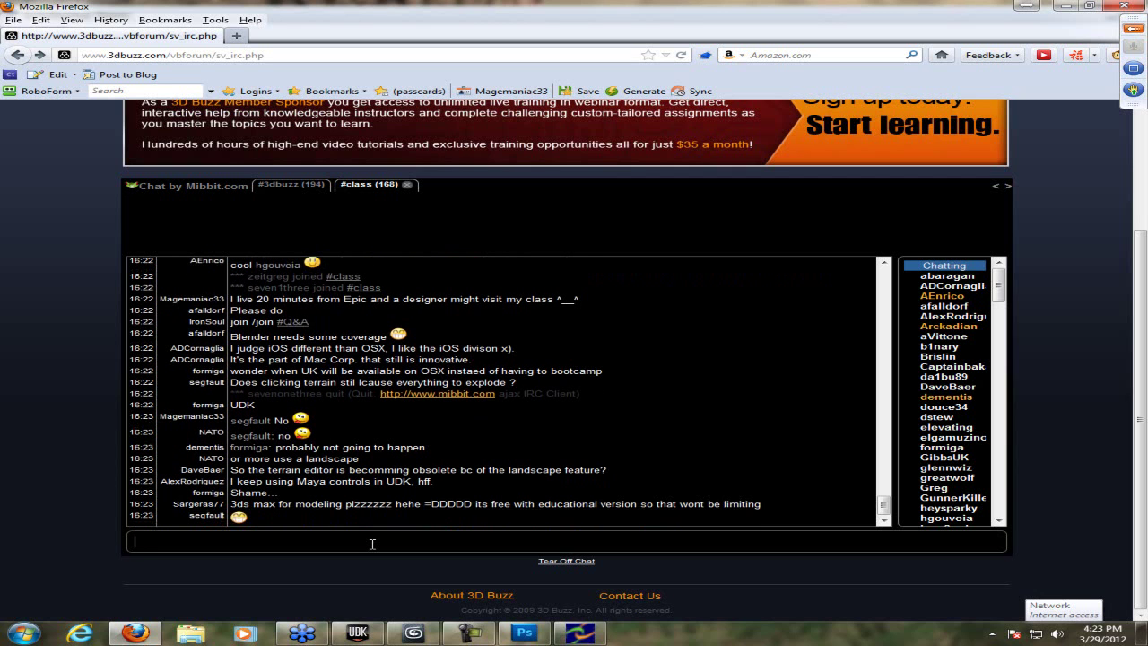
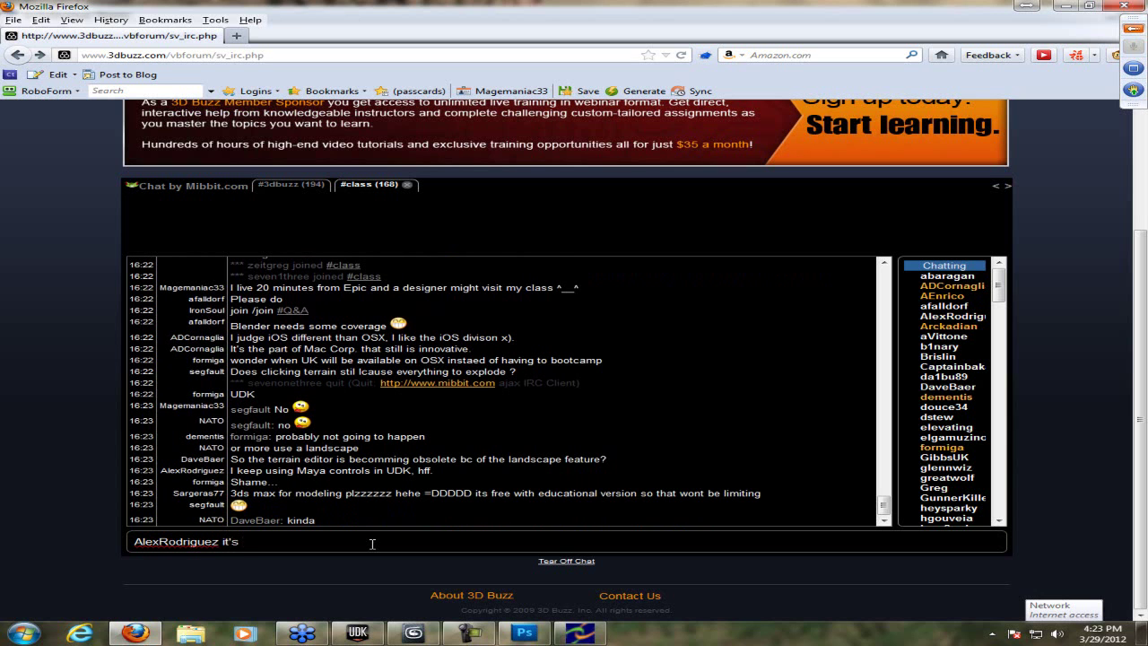
# - Post 'it's still good to use D:' to another chatter, then bring the GoToWebinar viewer forward
pyautogui.write('still good to use D:')
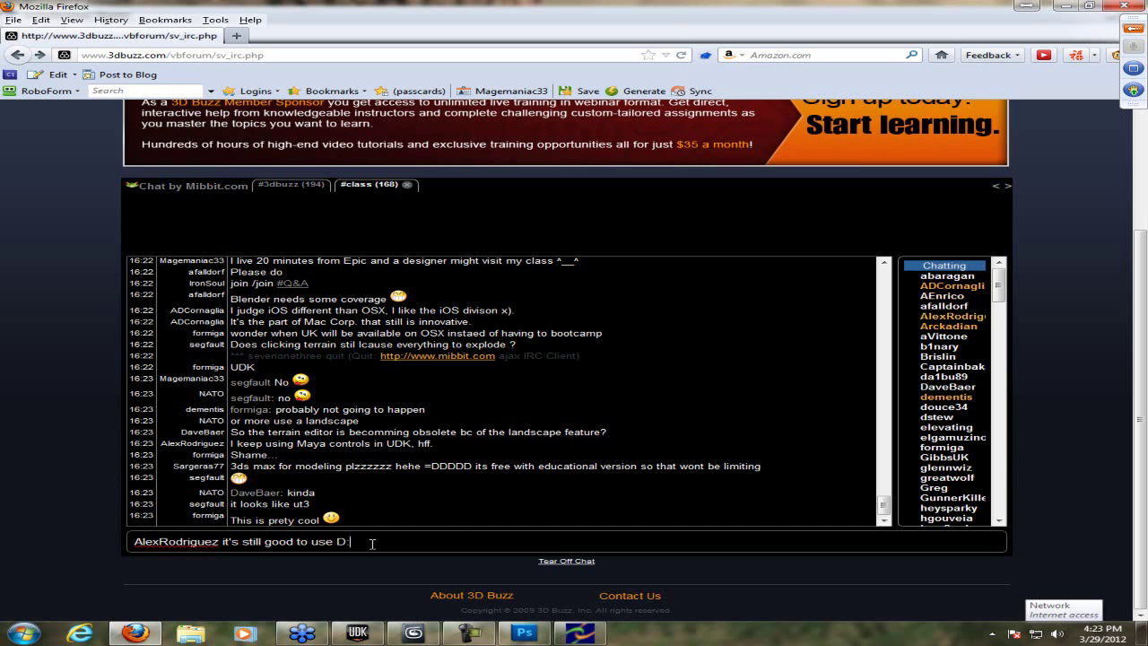
pyautogui.press('Return')
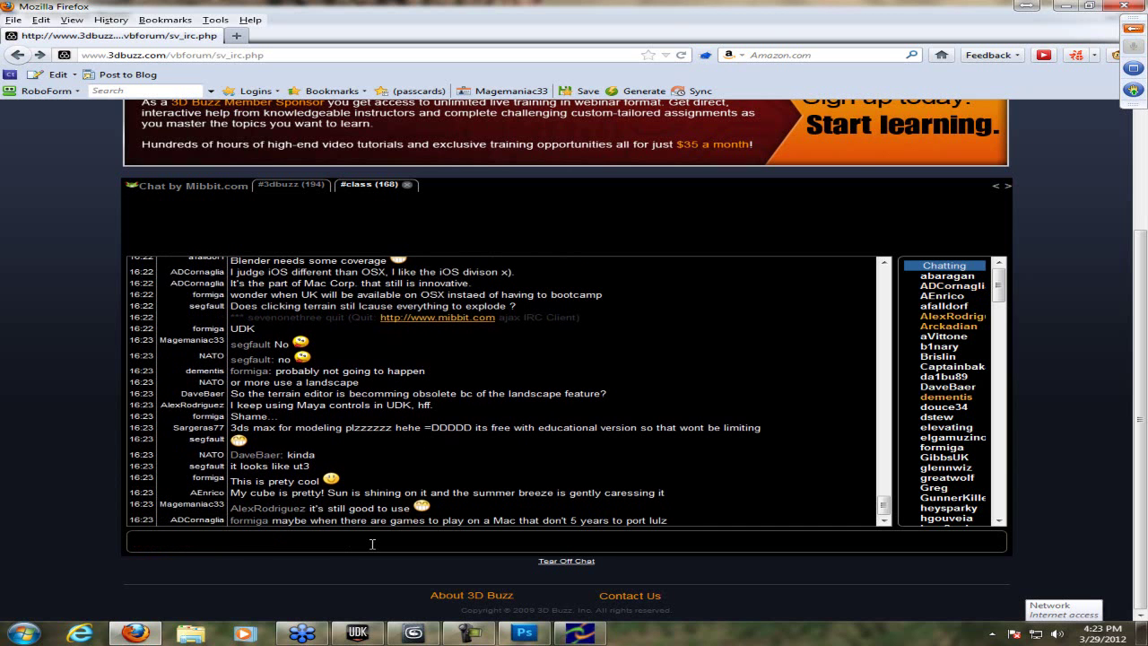
pyautogui.click(304, 636)
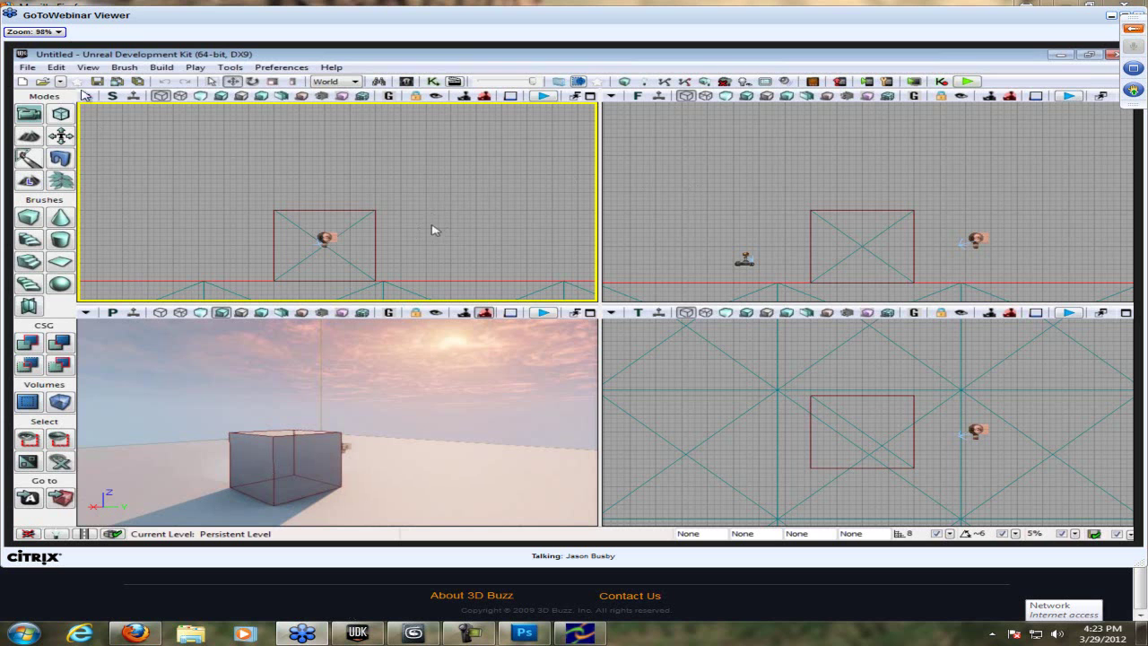
# - Try the viewer's Full Screen zoom, then return to the windowed view
pyautogui.click(39, 34)
pyautogui.click(64, 39)
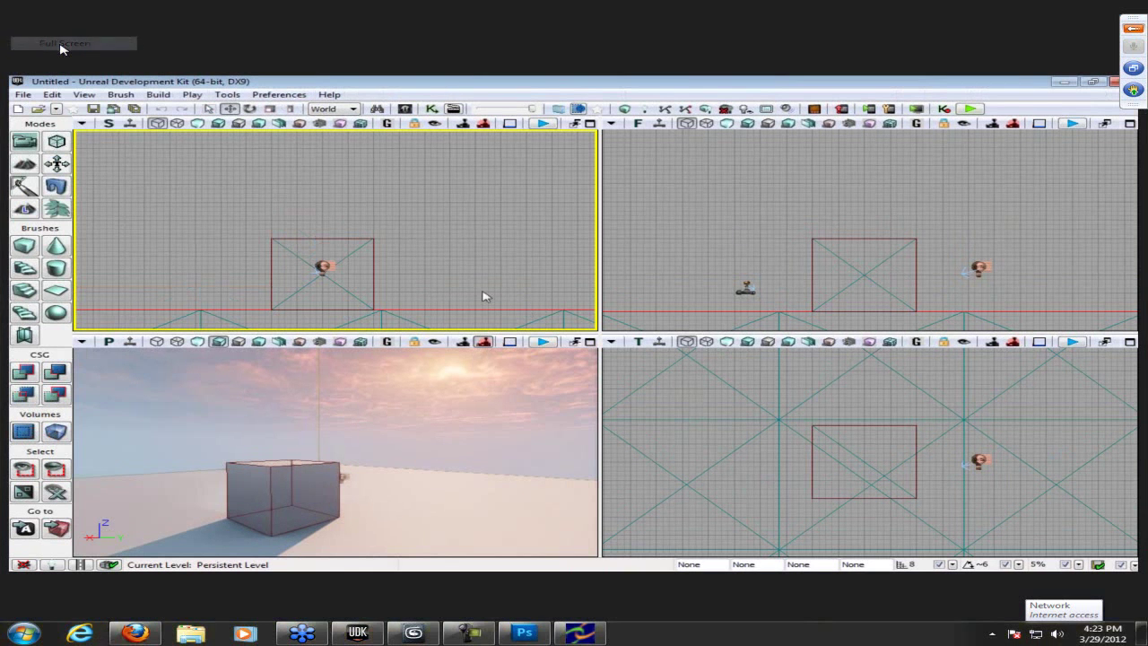
pyautogui.press('Escape')
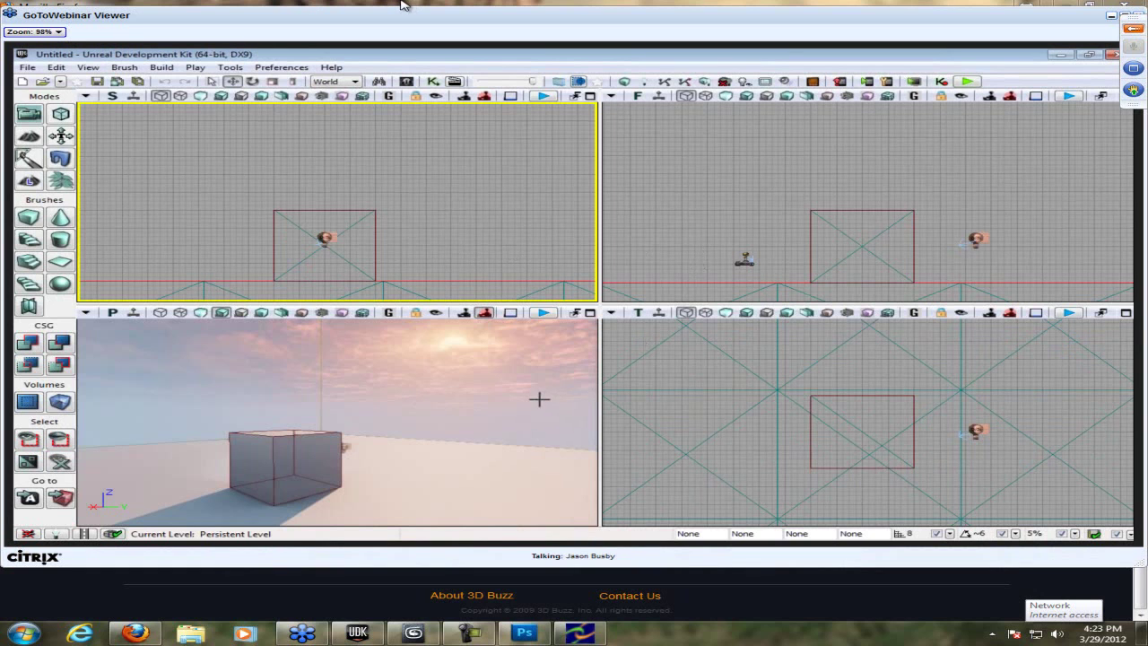
pyautogui.click(461, 404)
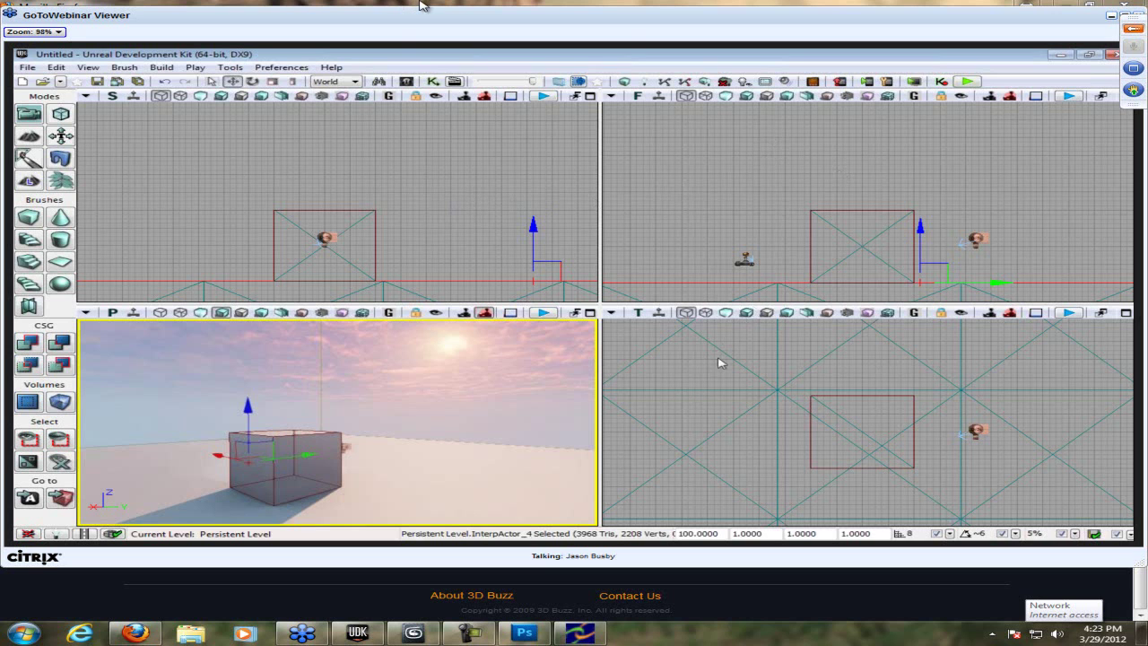
# - Show the shared screen at Actual Size in full screen and expand the audio and questions panel
pyautogui.click(57, 32)
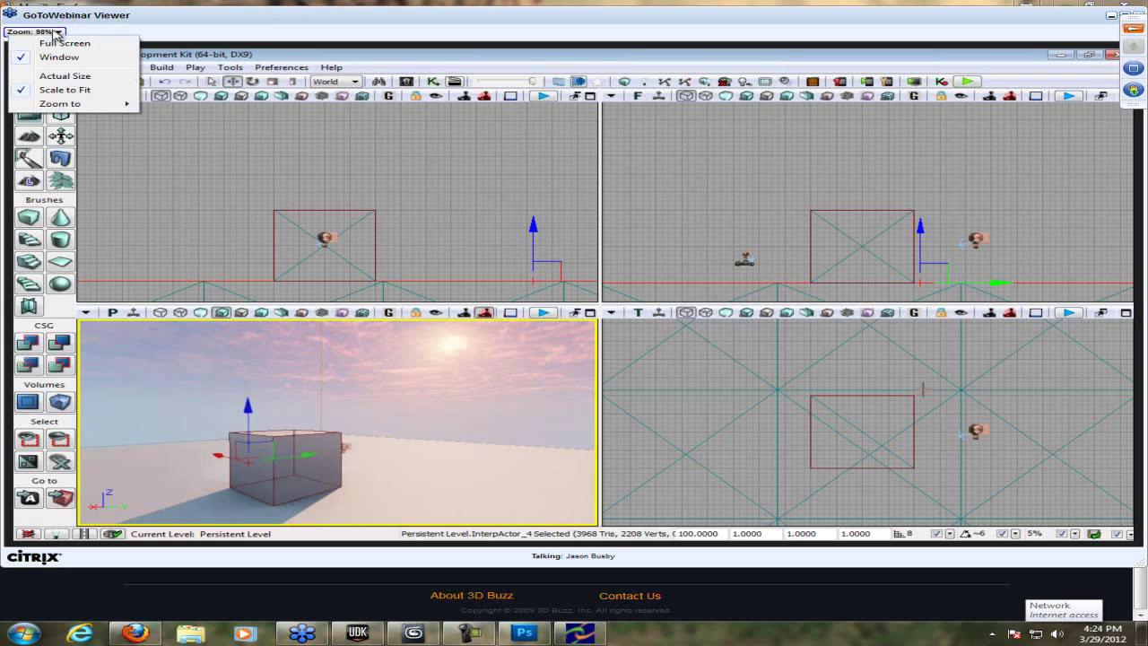
pyautogui.click(65, 76)
pyautogui.click(50, 32)
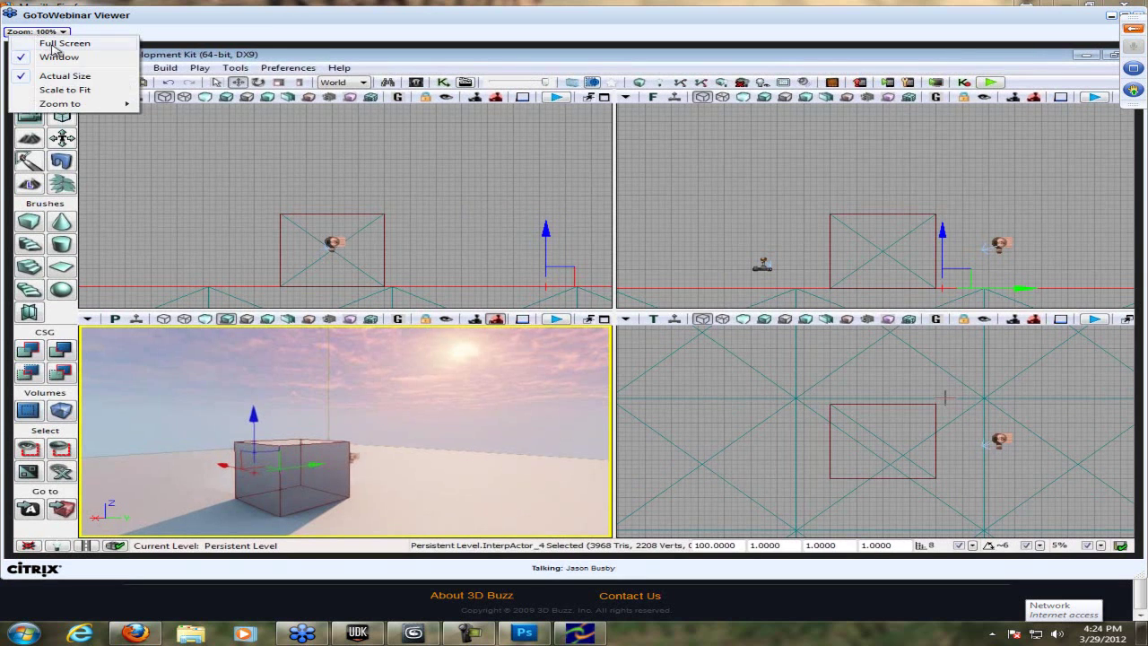
pyautogui.click(60, 43)
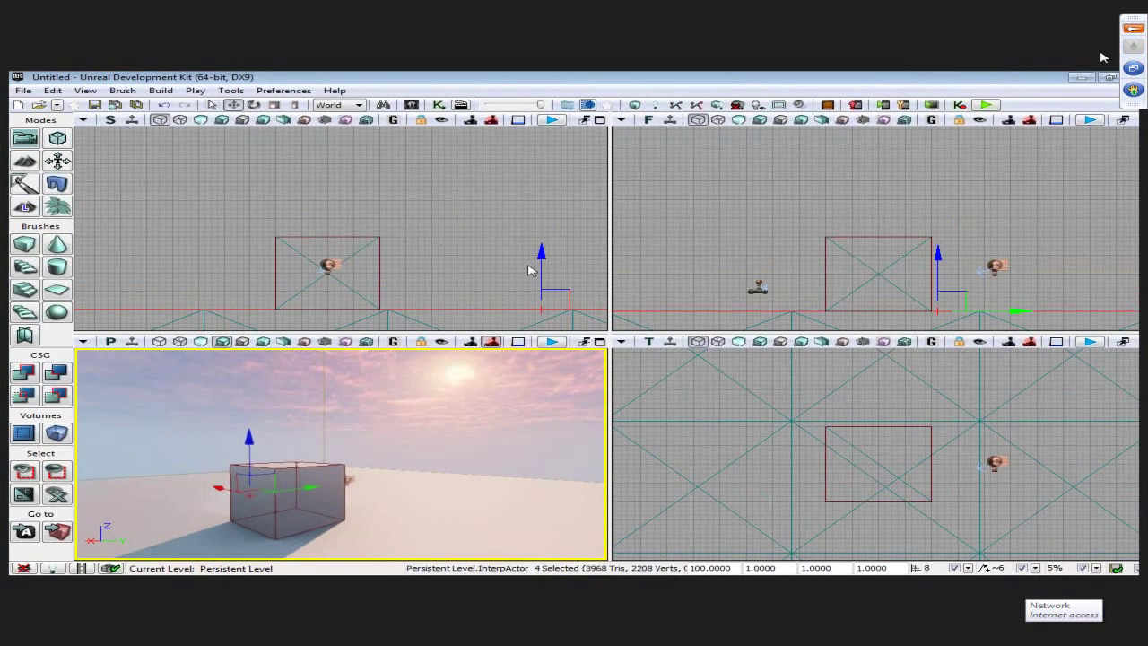
pyautogui.click(1134, 28)
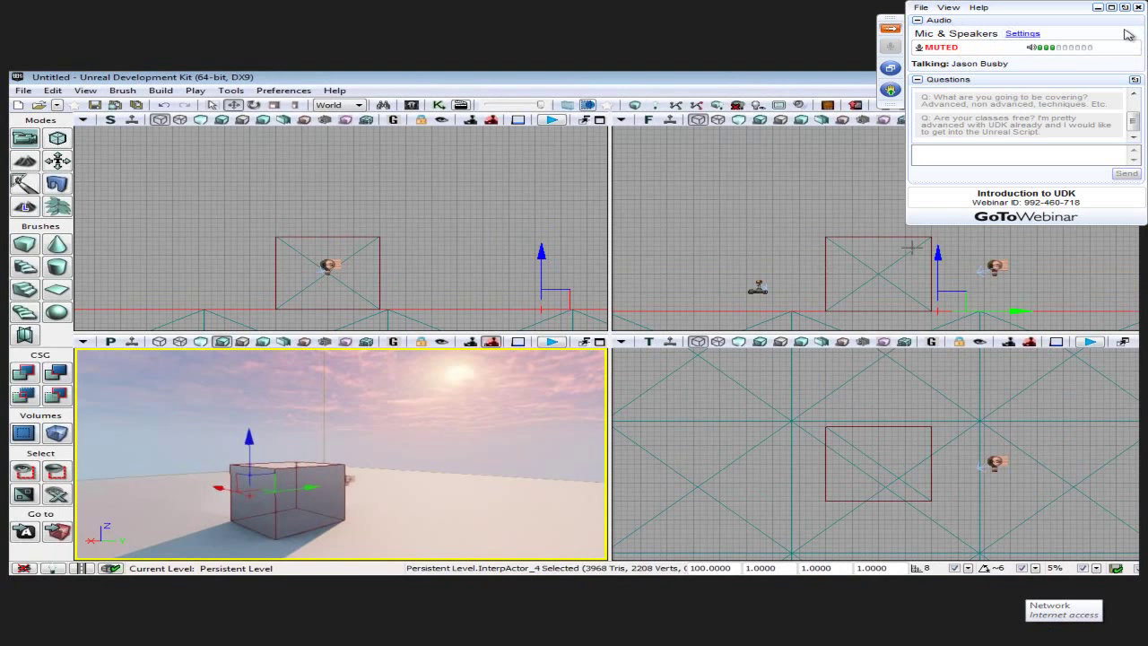
# - Collapse the control panel using its orange arrow so UDK fills the screen
pyautogui.click(891, 28)
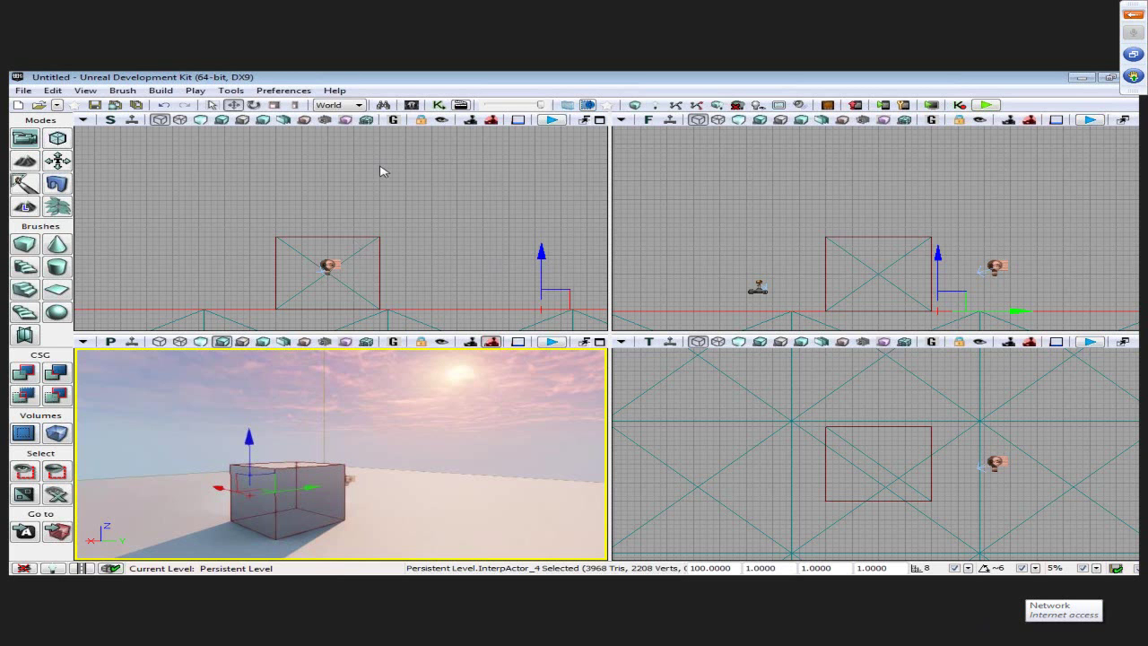
# - Pan the side, front and top orthographic views around the box
pyautogui.moveTo(400, 228); pyautogui.dragTo(423, 218)
pyautogui.moveTo(815, 211); pyautogui.dragTo(833, 158)
pyautogui.click(885, 405)
pyautogui.moveTo(884, 405); pyautogui.dragTo(865, 407)
pyautogui.moveTo(436, 218); pyautogui.dragTo(474, 254)
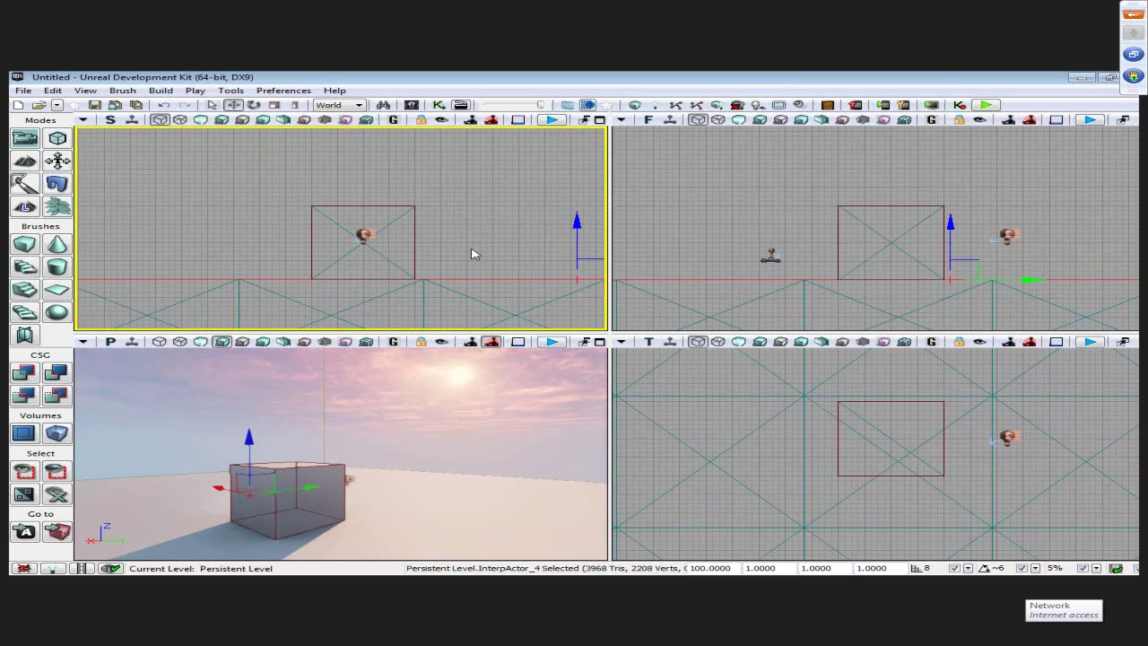
pyautogui.moveTo(466, 188); pyautogui.dragTo(434, 163)
pyautogui.moveTo(820, 215); pyautogui.dragTo(813, 230)
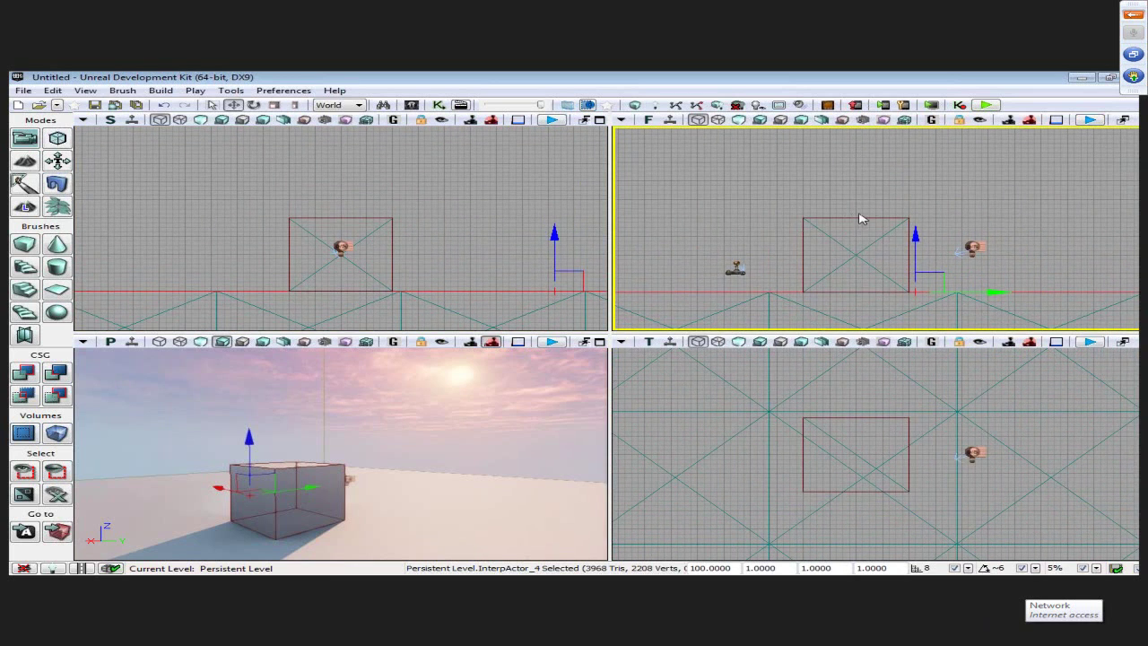
pyautogui.moveTo(865, 204); pyautogui.dragTo(874, 185)
pyautogui.moveTo(859, 403); pyautogui.dragTo(930, 374)
pyautogui.moveTo(479, 290); pyautogui.dragTo(458, 233)
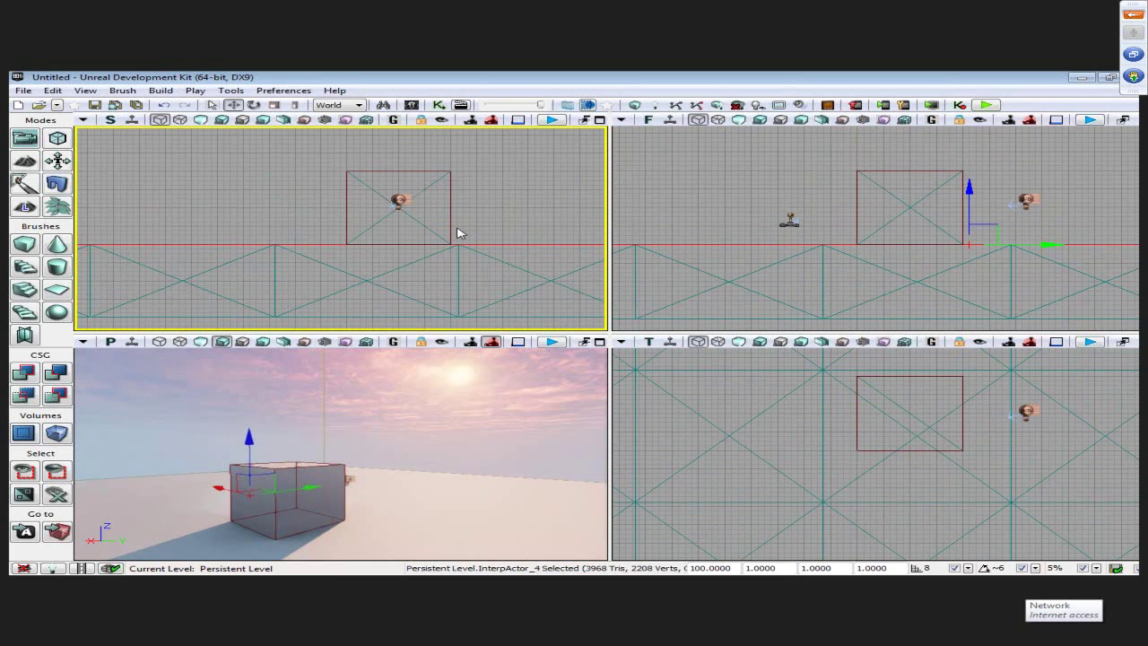
# - Zoom the linked ortho views out with the mouse wheel
pyautogui.scroll(-3, 1058, 458)
pyautogui.scroll(-4, 1076, 453)
pyautogui.scroll(4, 968, 454)
# - Zoom the ortho views out slightly and browse View's Drag Grid and Viewport Configuration without choosing anything
pyautogui.scroll(-3, 449, 280)
pyautogui.scroll(3, 448, 280)
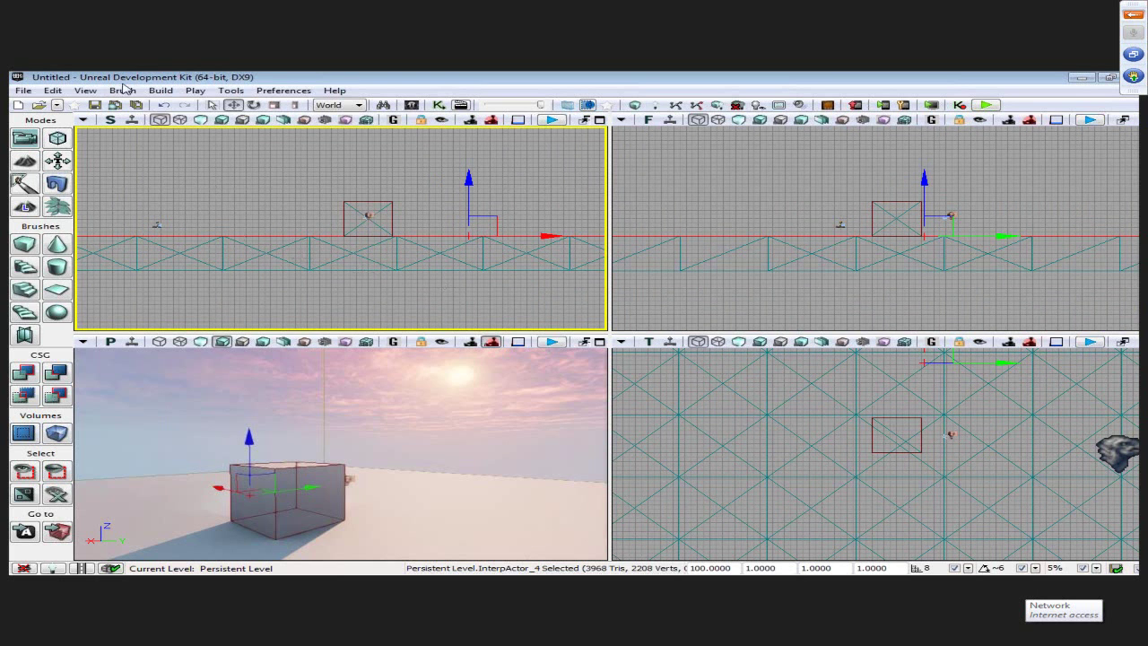
pyautogui.click(85, 92)
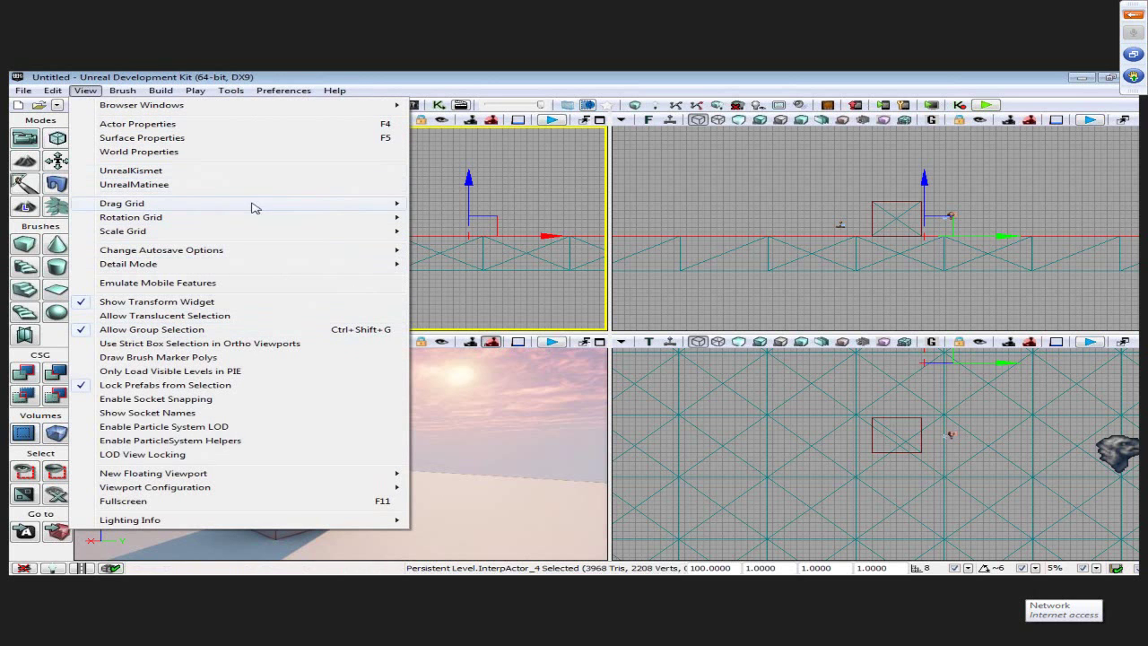
pyautogui.moveTo(296, 210)
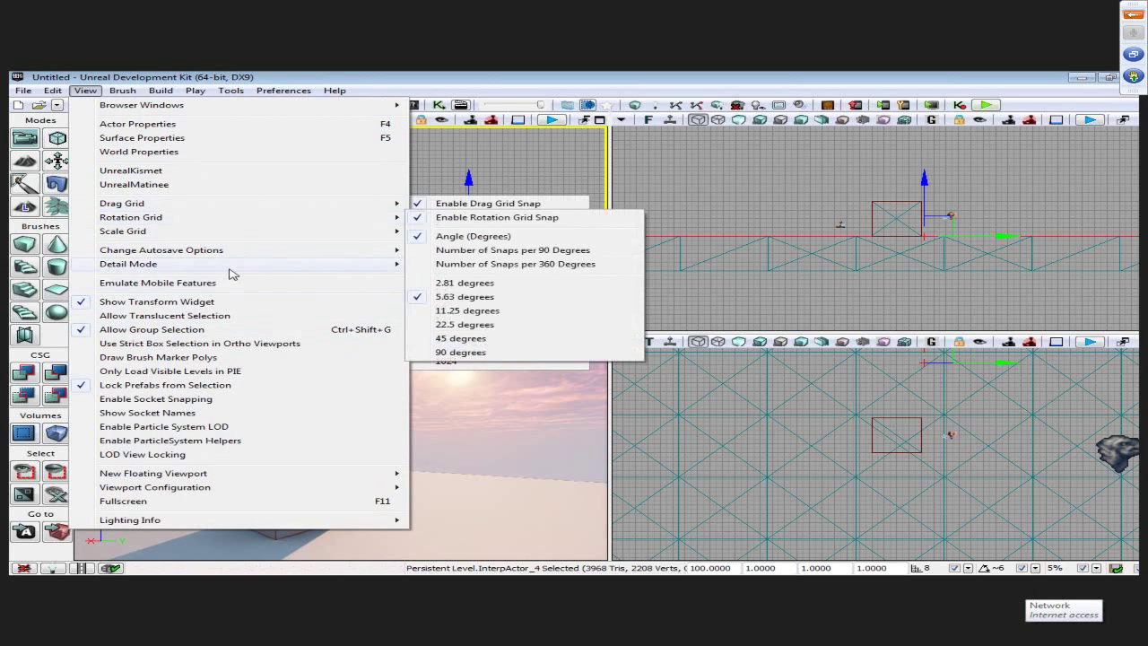
pyautogui.moveTo(188, 487)
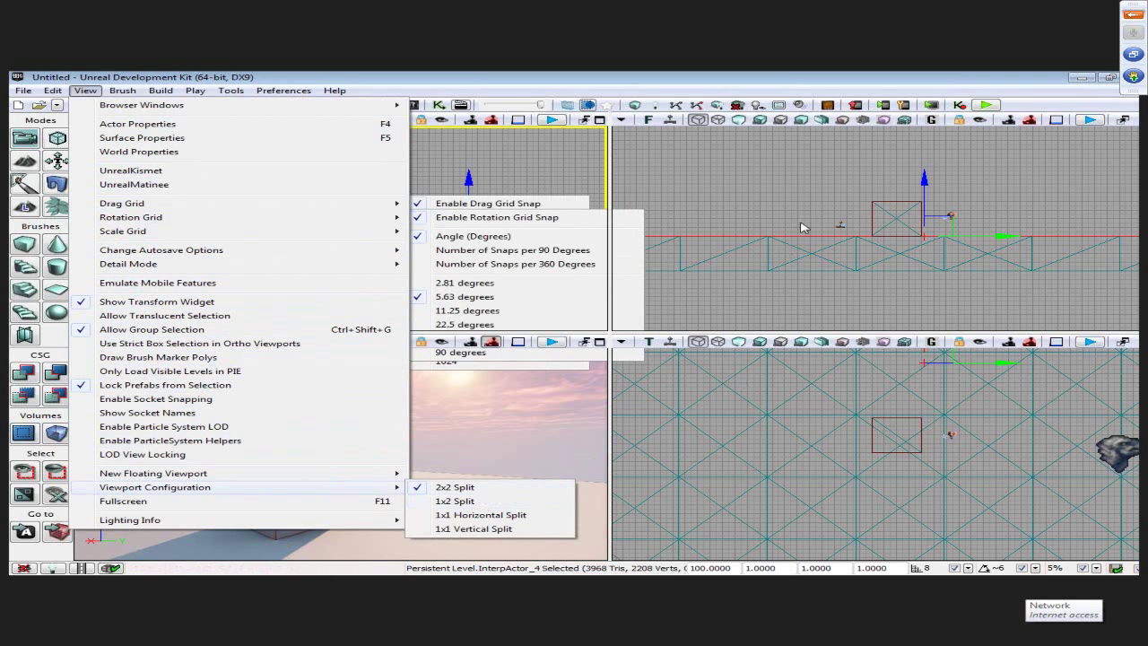
pyautogui.click(556, 394)
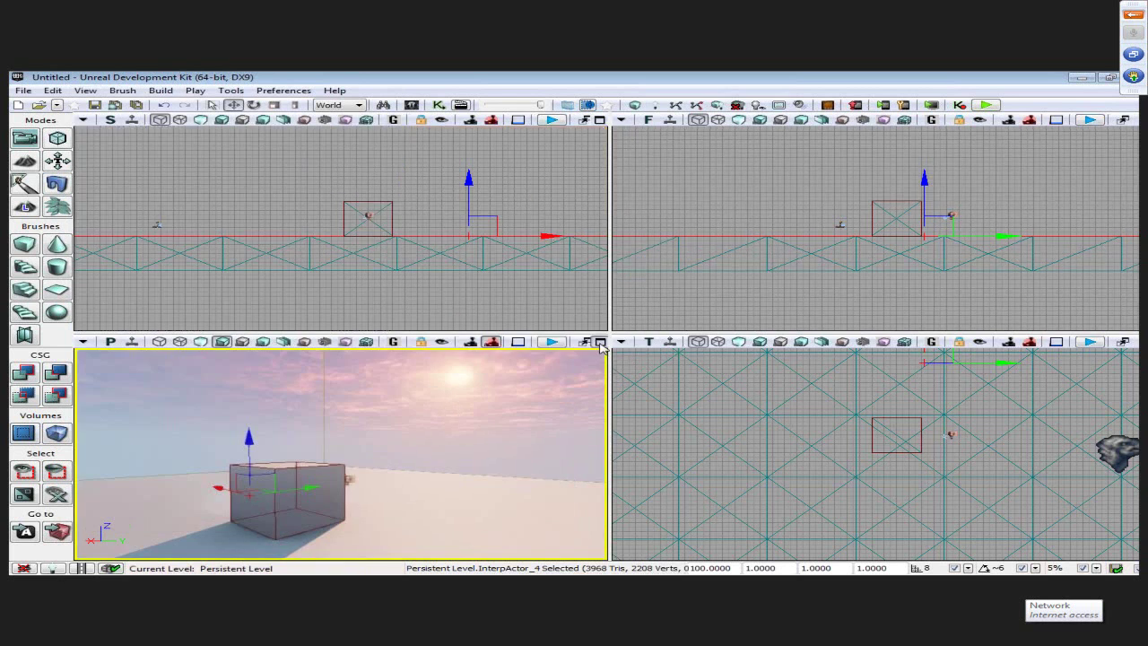
pyautogui.click(599, 342)
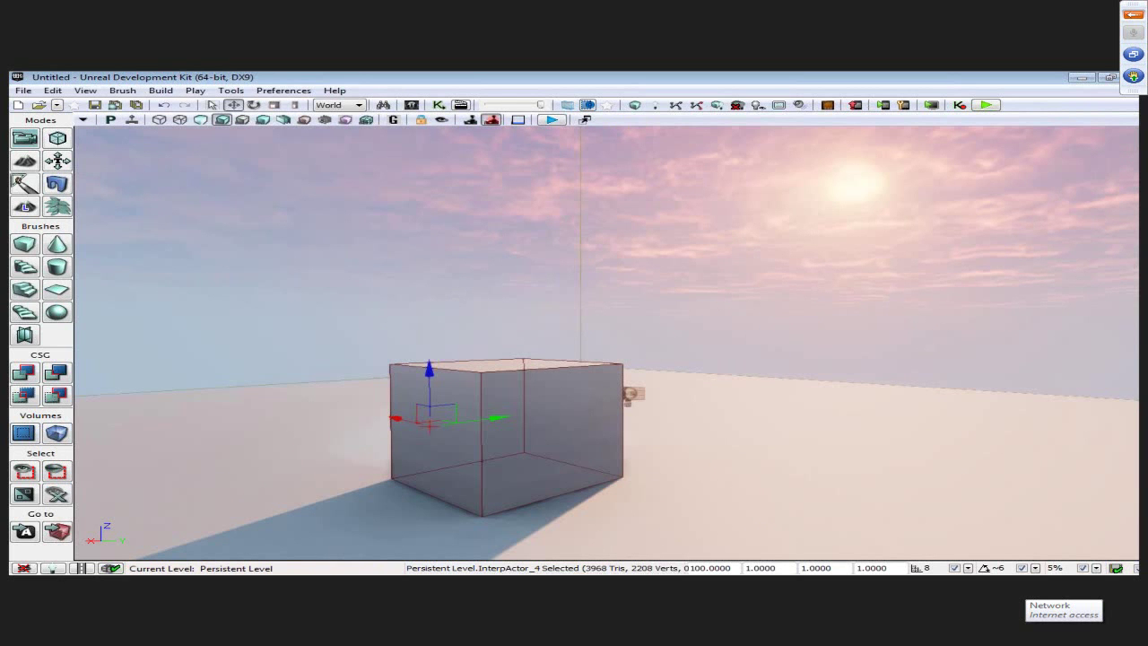
pyautogui.click(584, 119)
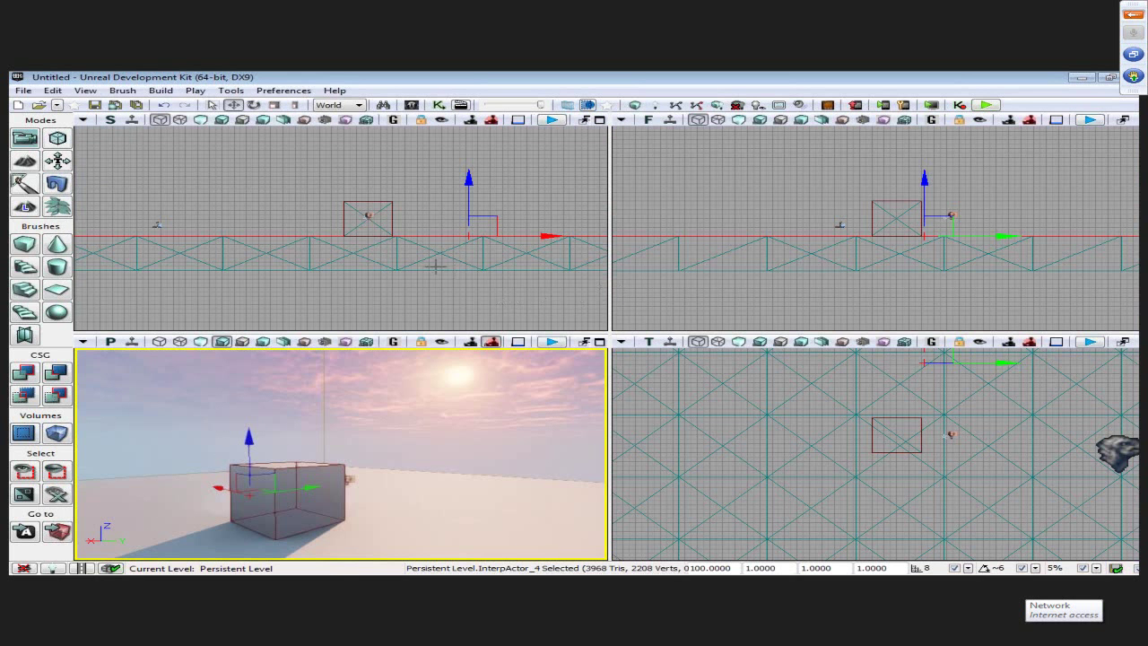
pyautogui.click(598, 342)
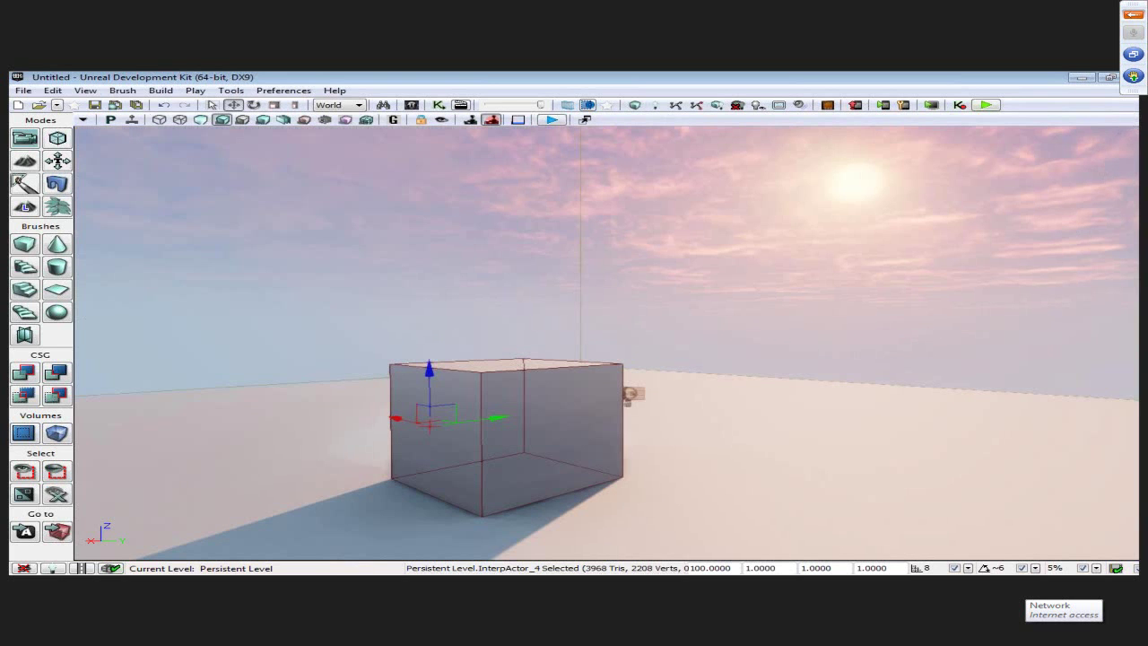
pyautogui.click(585, 119)
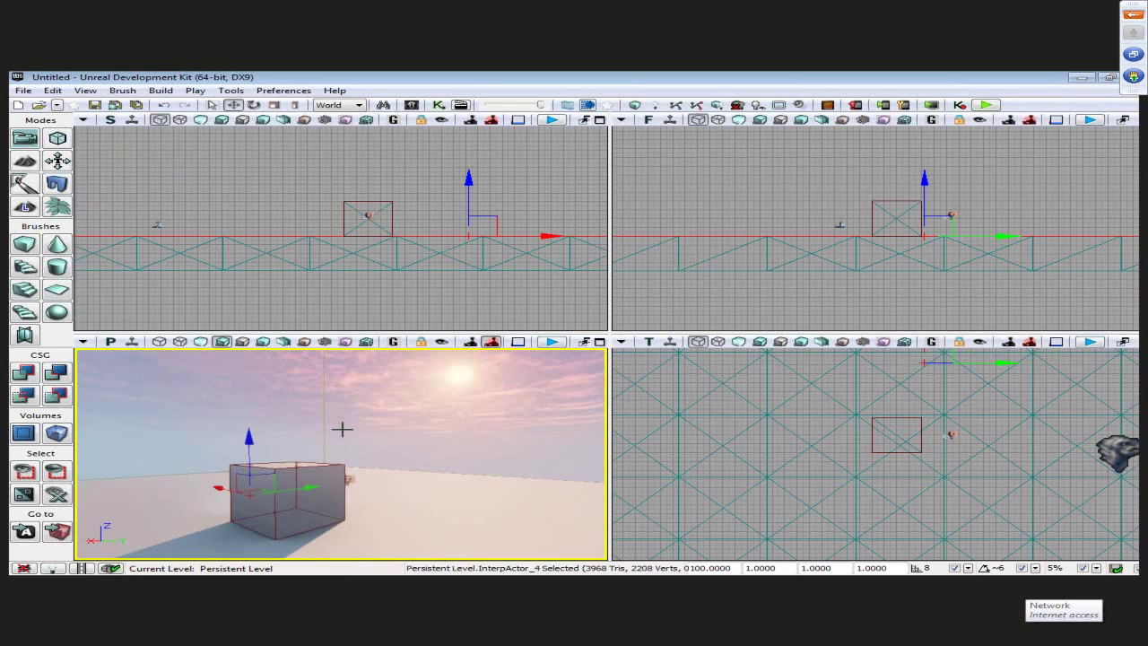
# - Pan the side view, then turn the perspective camera right and pitch it up toward the sky
pyautogui.moveTo(424, 199); pyautogui.dragTo(366, 211)
pyautogui.scroll(-3, 449, 244)
pyautogui.scroll(3, 404, 242)
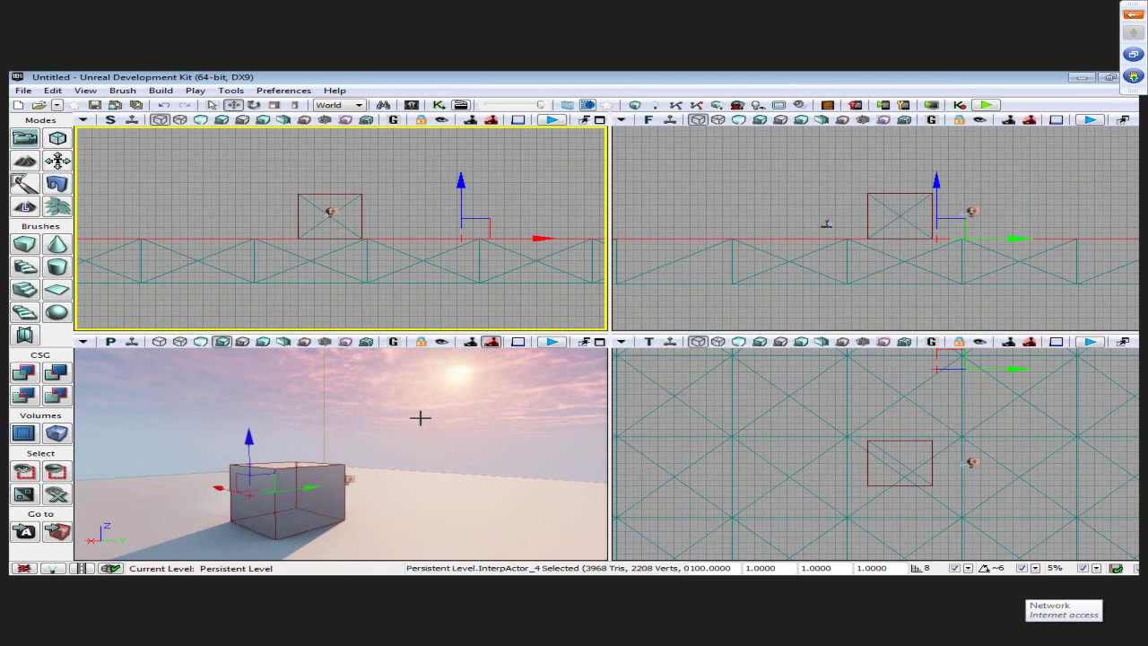
pyautogui.moveTo(353, 427); pyautogui.dragTo(416, 461)
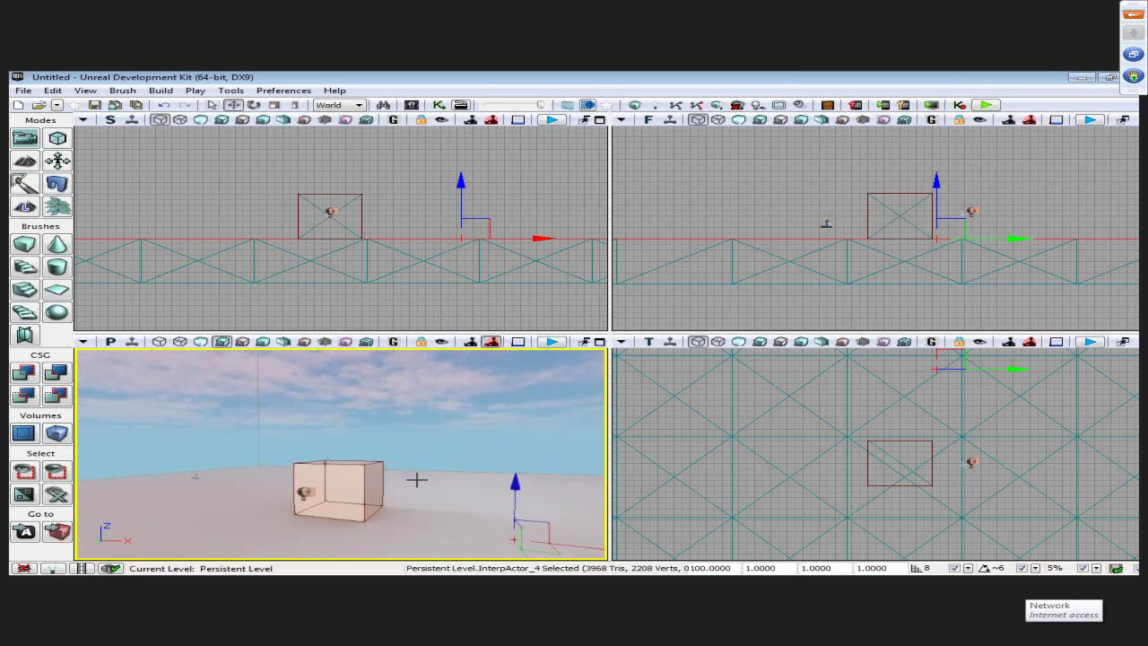
pyautogui.moveTo(424, 506); pyautogui.dragTo(399, 465, button='right')
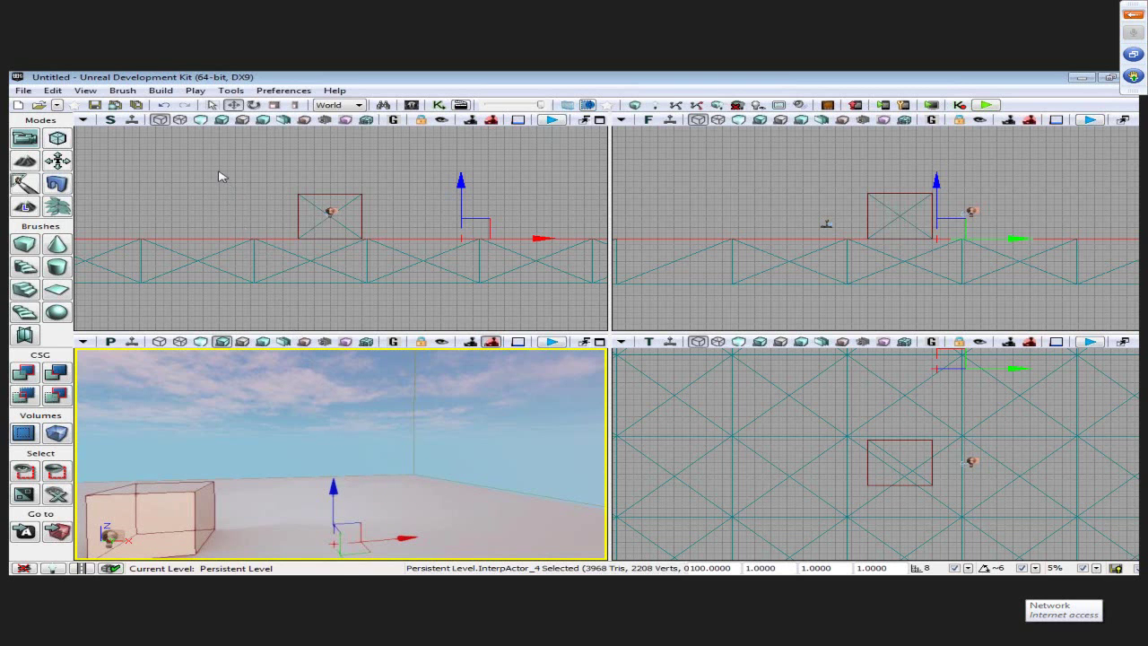
# - Enable Use WASD for Camera Controls and fly the camera back from the box
pyautogui.click(282, 93)
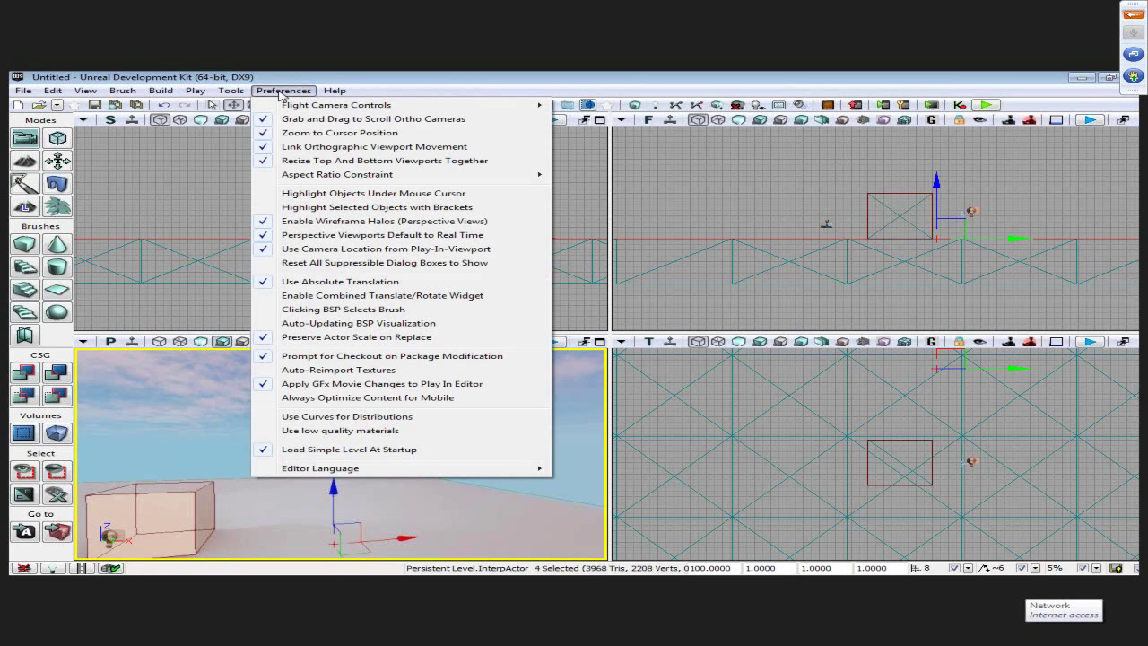
pyautogui.moveTo(284, 107)
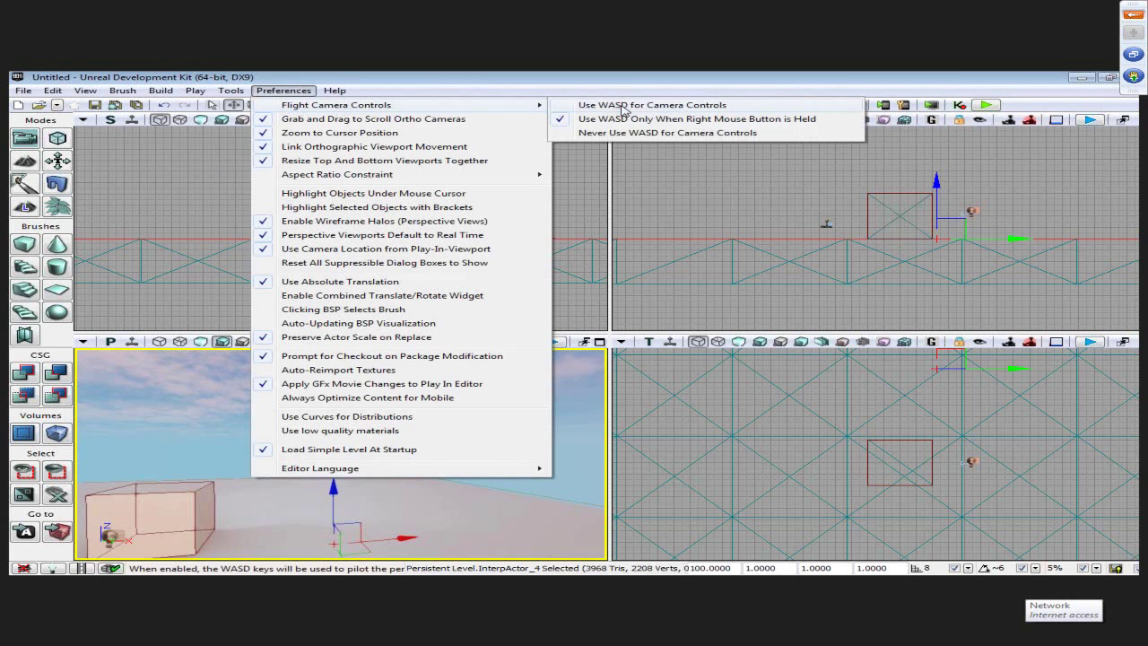
pyautogui.click(686, 106)
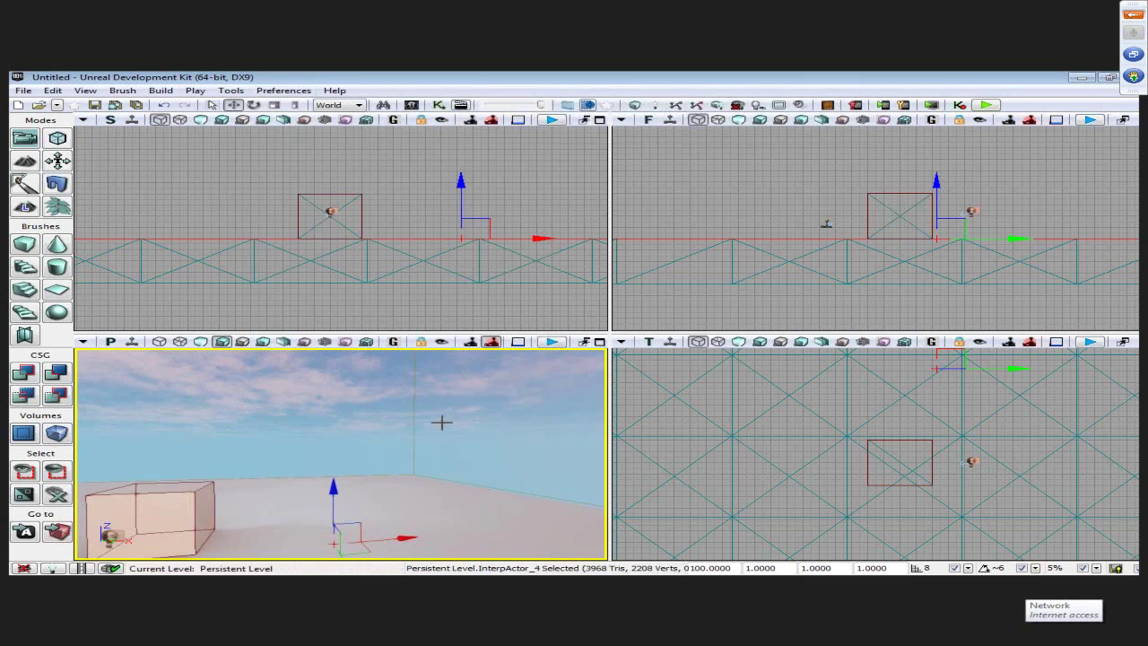
pyautogui.moveTo(435, 439); pyautogui.dragTo(388, 400, button='right')
pyautogui.press('s')
# - Restore Use WASD Only When Right Mouse Button is Held and centre the box in view
pyautogui.click(283, 90)
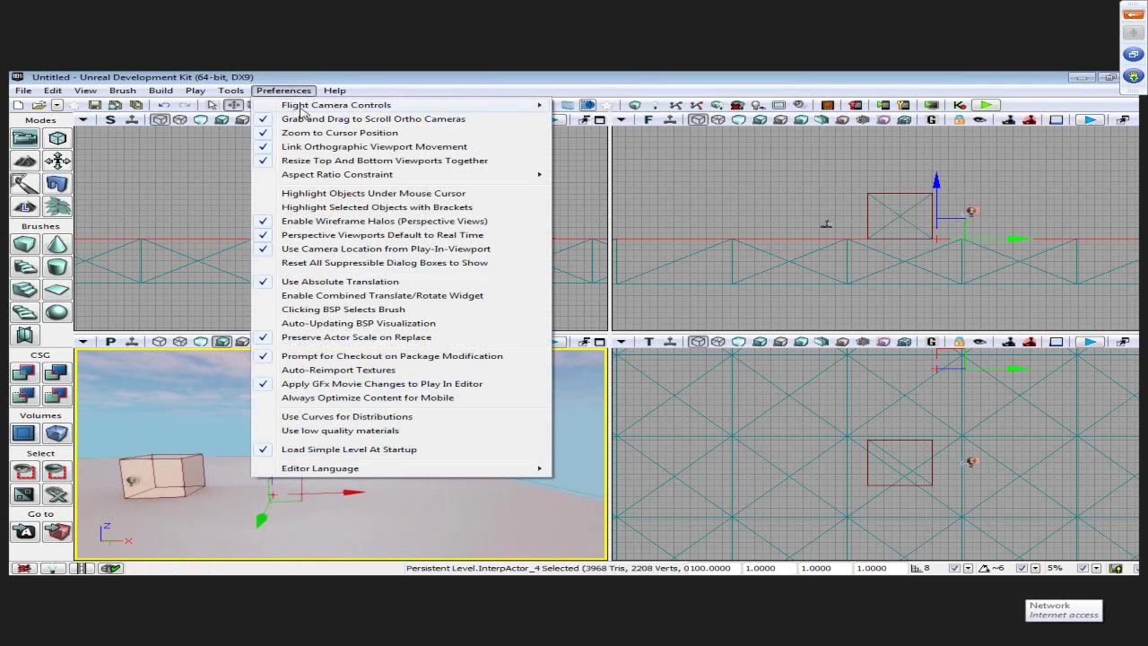
pyautogui.moveTo(377, 105)
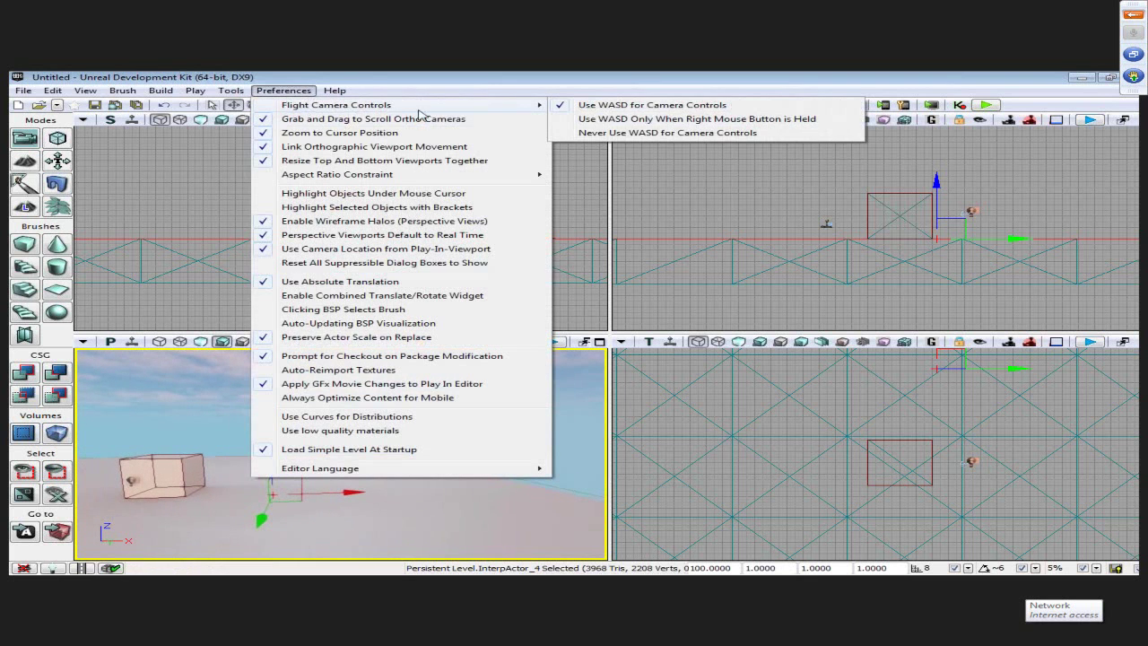
pyautogui.click(652, 123)
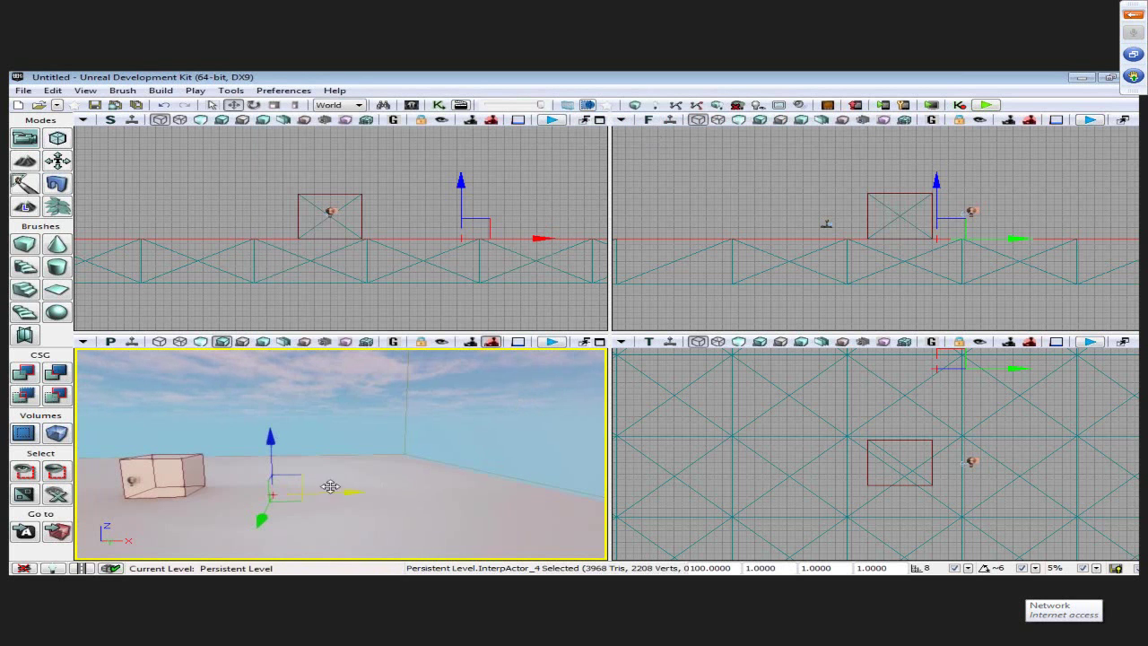
pyautogui.moveTo(388, 454); pyautogui.dragTo(388, 455, button='right')
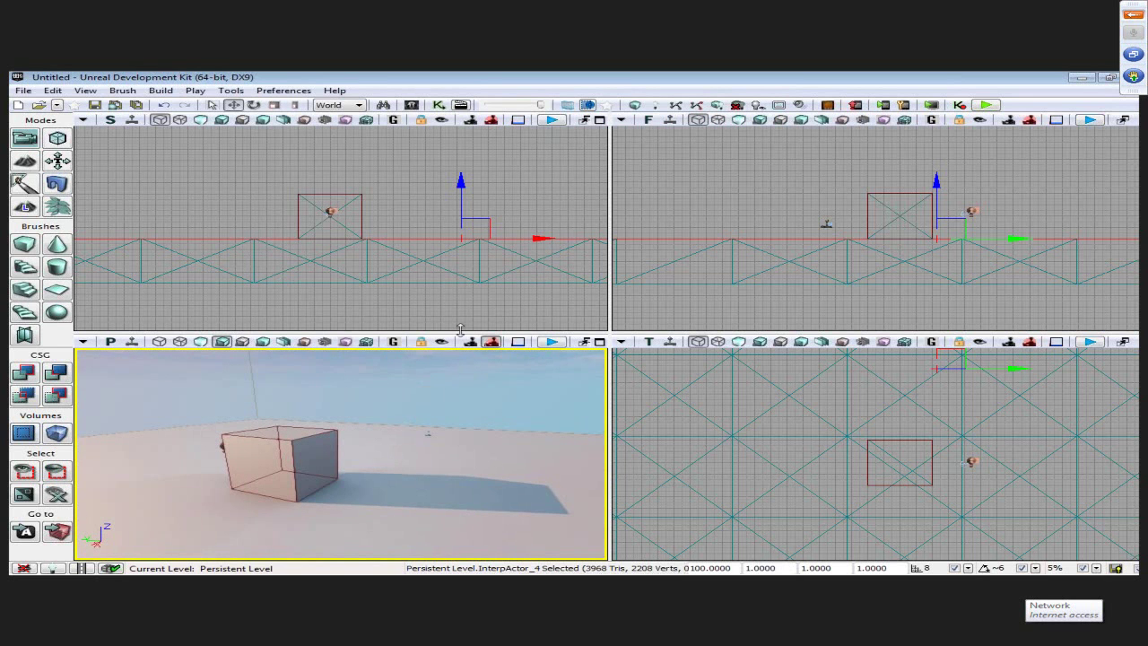
# - Toggle the Flight Camera Controls setting and pull the camera back so the box looks smaller
pyautogui.click(284, 90)
pyautogui.click(682, 116)
pyautogui.moveTo(351, 436); pyautogui.dragTo(465, 436, button='right')
# - Open and dismiss the box's context menu, then move the camera so the box sits lower right
pyautogui.click(283, 91)
pyautogui.rightClick(425, 476)
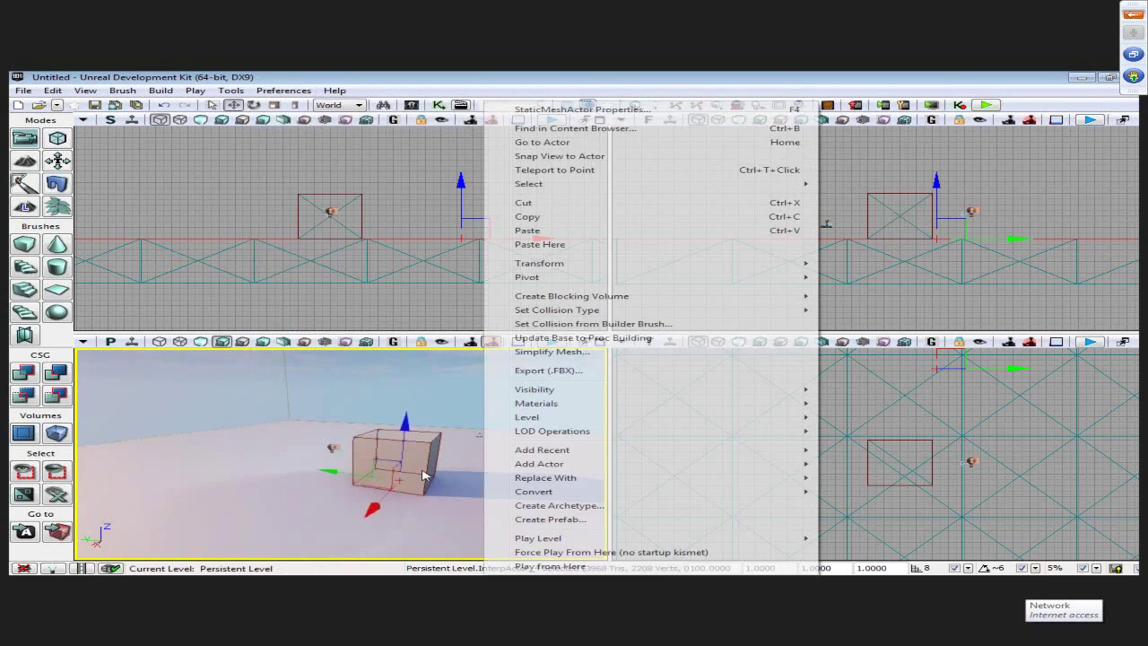
pyautogui.click(425, 475)
pyautogui.moveTo(425, 475); pyautogui.dragTo(374, 295, button='right')
# - Change the WASD flight setting and fly the camera around the box until it sits small and centred
pyautogui.click(284, 90)
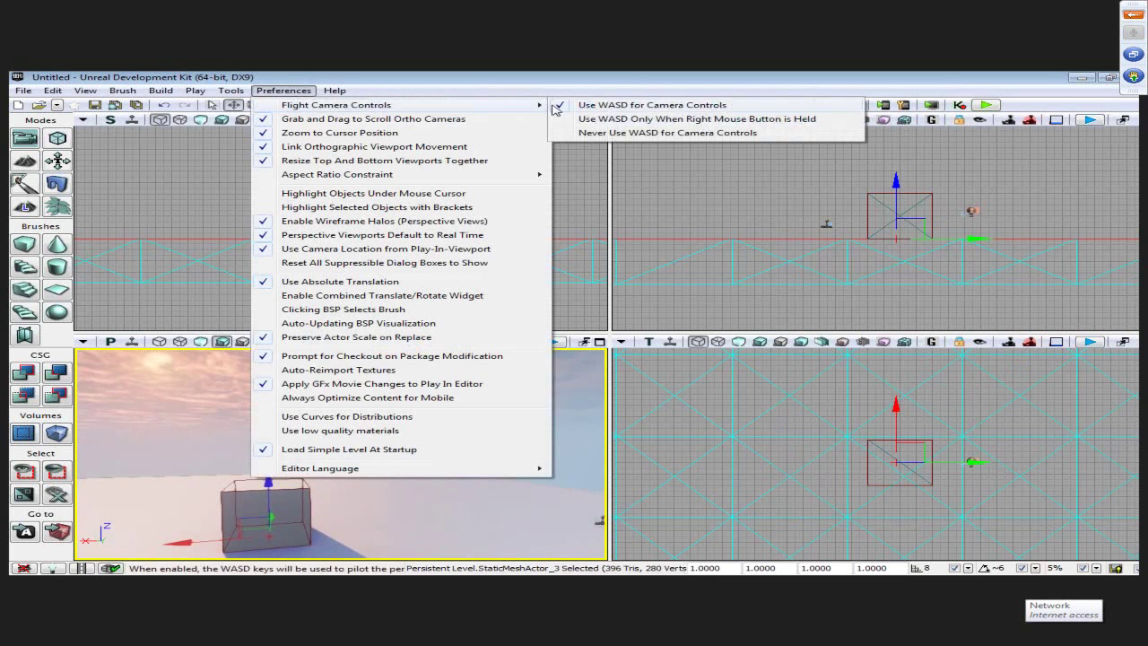
pyautogui.click(610, 117)
pyautogui.moveTo(341, 453); pyautogui.dragTo(375, 427, button='right')
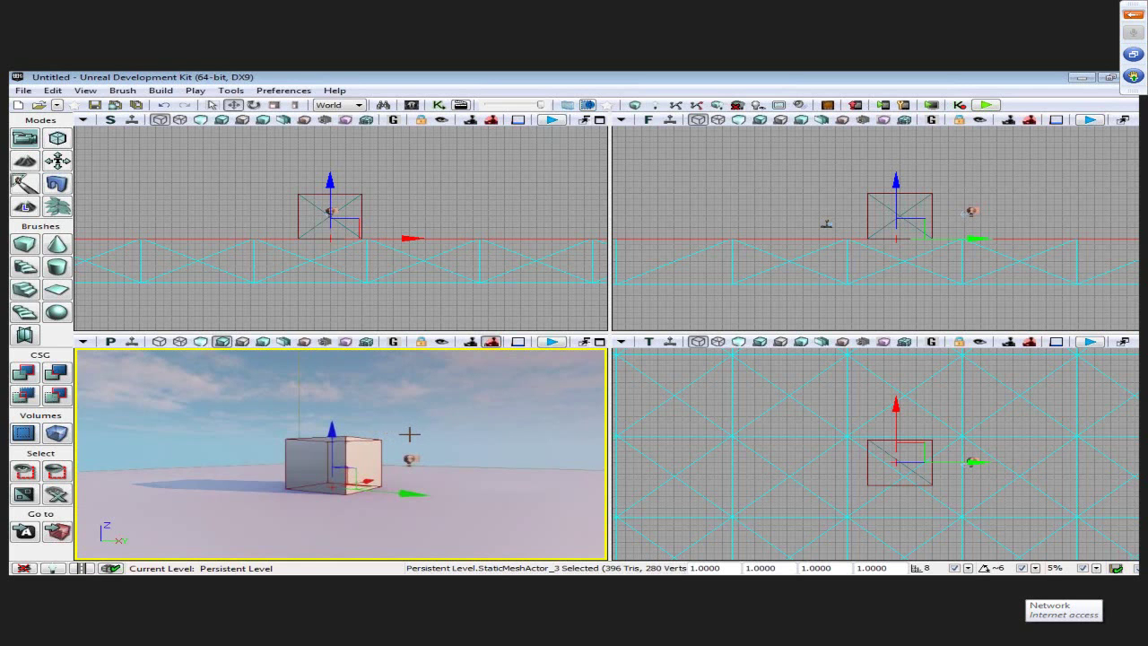
pyautogui.moveTo(375, 427); pyautogui.dragTo(433, 421)
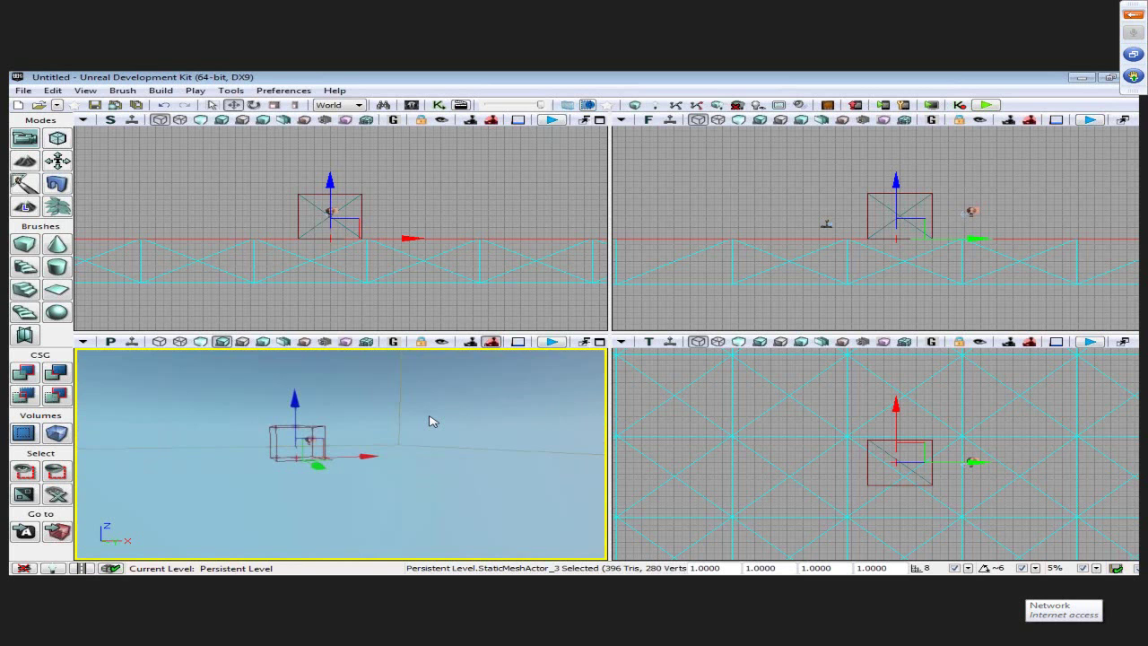
pyautogui.moveTo(432, 422); pyautogui.dragTo(428, 415)
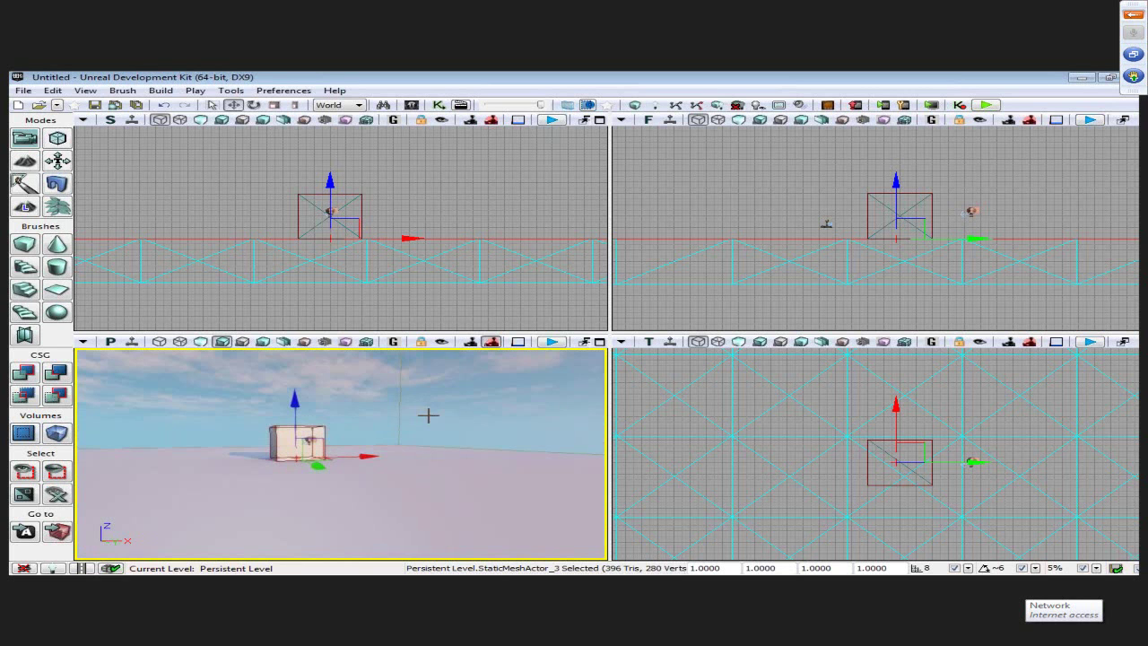
pyautogui.click(284, 90)
# - Switch to always-on WASD flight, fly below the floor, then restore right-button-only WASD flight
pyautogui.moveTo(305, 105)
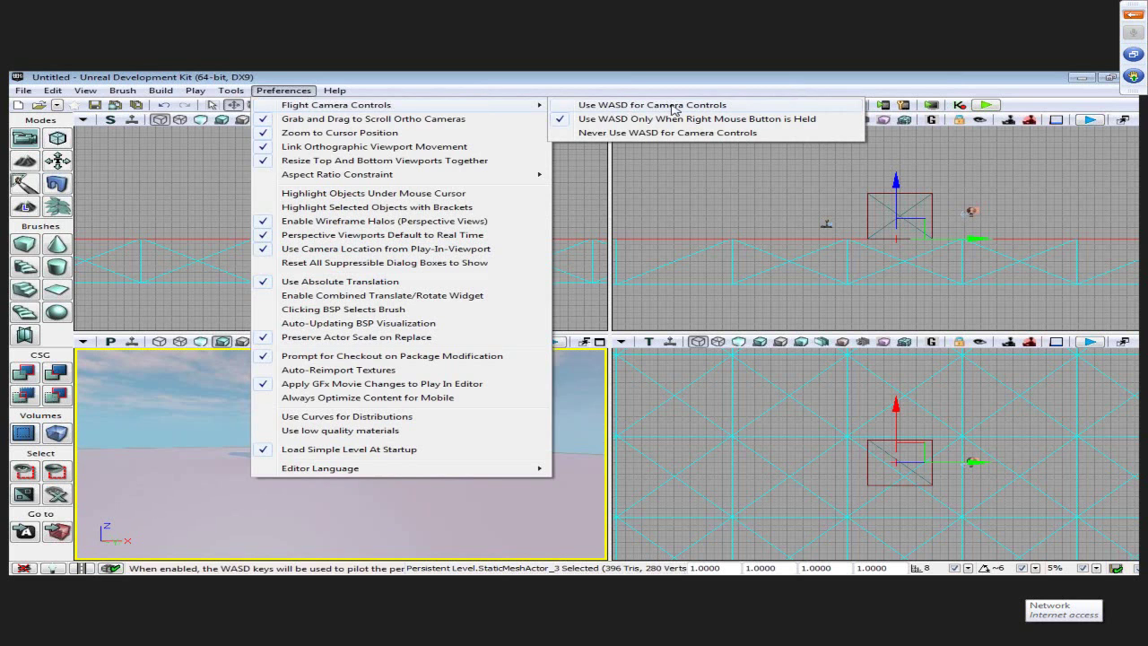
pyautogui.click(671, 106)
pyautogui.moveTo(459, 472); pyautogui.dragTo(464, 476)
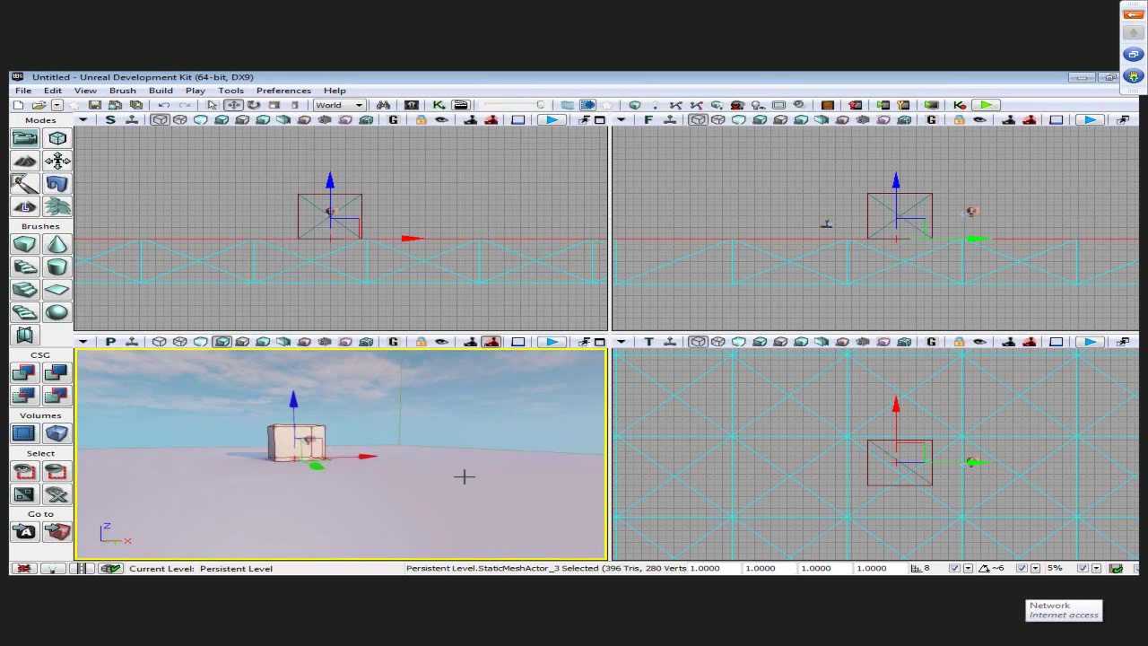
pyautogui.click(284, 91)
pyautogui.moveTo(303, 107)
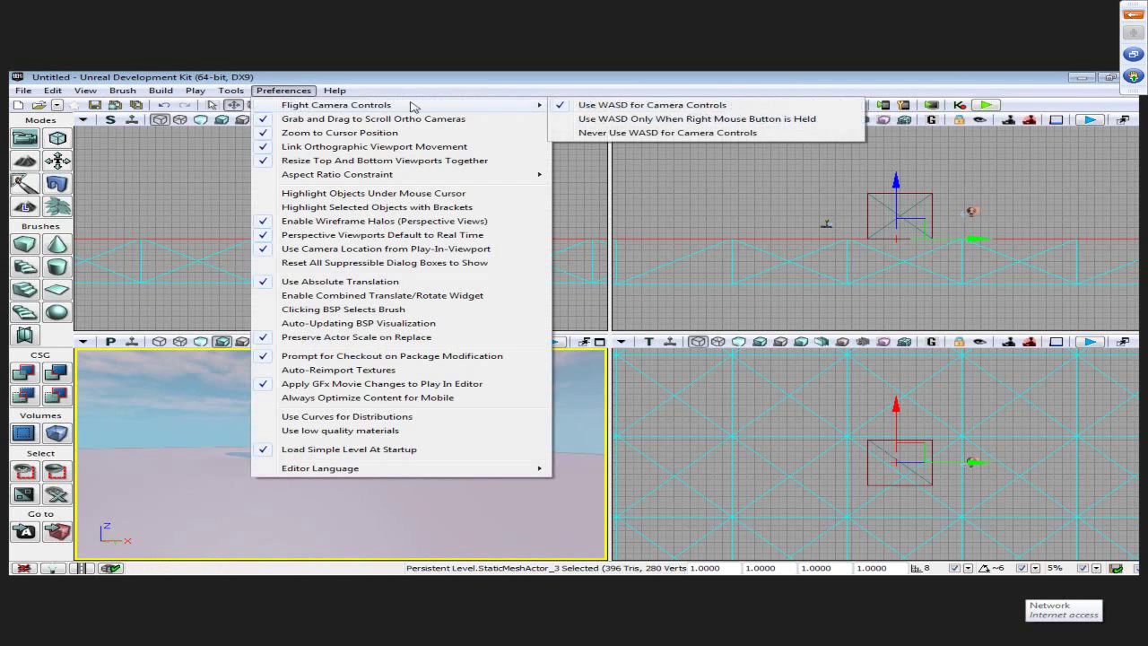
pyautogui.click(660, 121)
# - Turn the camera toward the sky and back to the cube, then select InterpActor_4
pyautogui.moveTo(341, 453); pyautogui.dragTo(441, 408)
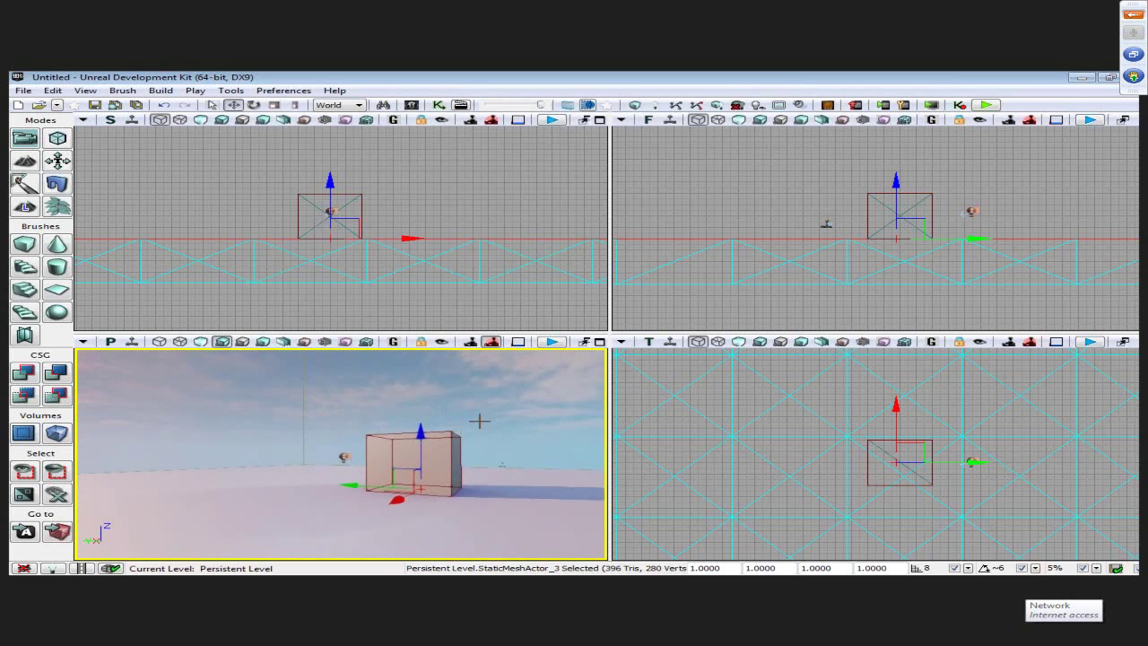
pyautogui.moveTo(441, 408)
pyautogui.mouseDown(button='right')
pyautogui.moveTo(440, 359)
pyautogui.moveTo(437, 395)
pyautogui.mouseUp(button='right')
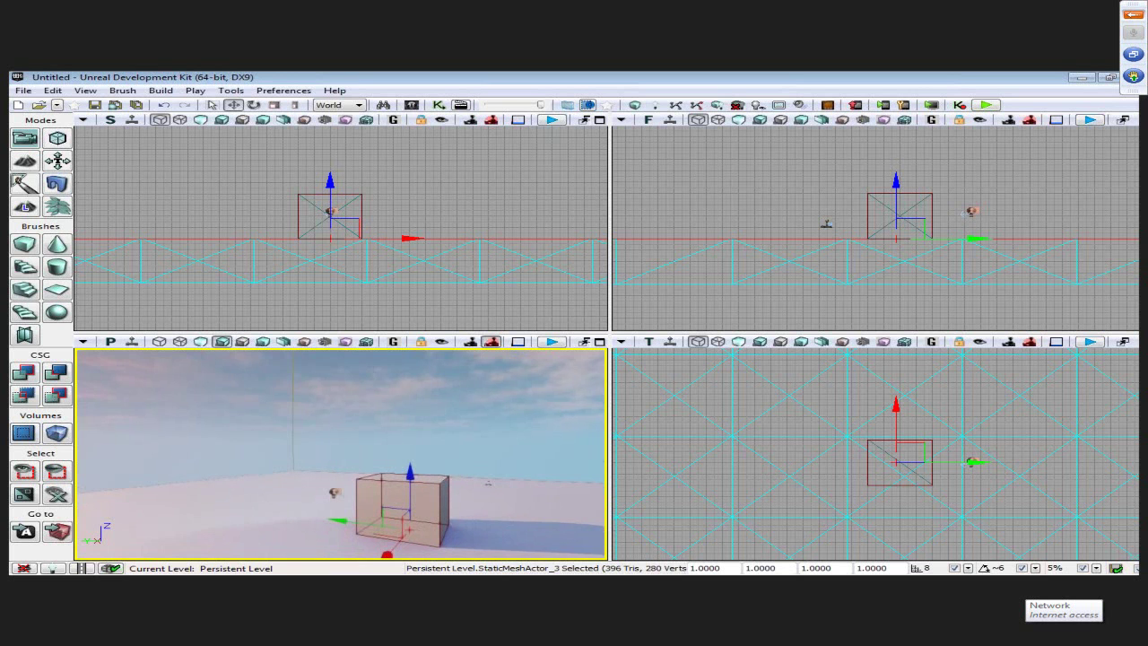
pyautogui.moveTo(441, 455); pyautogui.dragTo(466, 459, button='right')
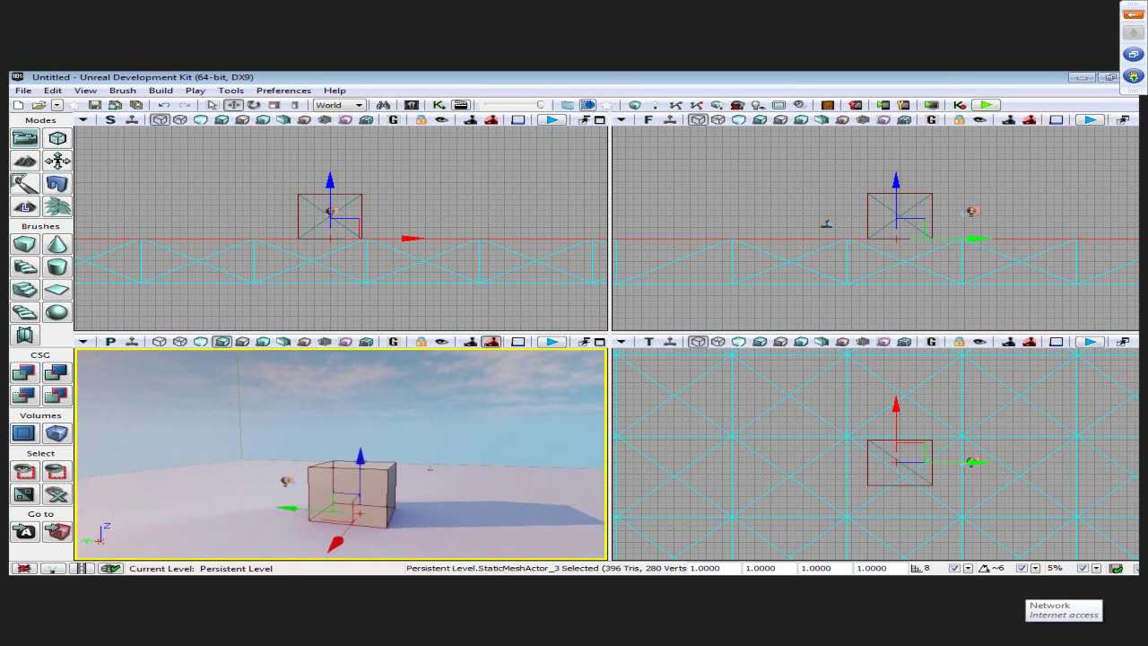
pyautogui.rightClick(447, 440)
pyautogui.click(628, 449)
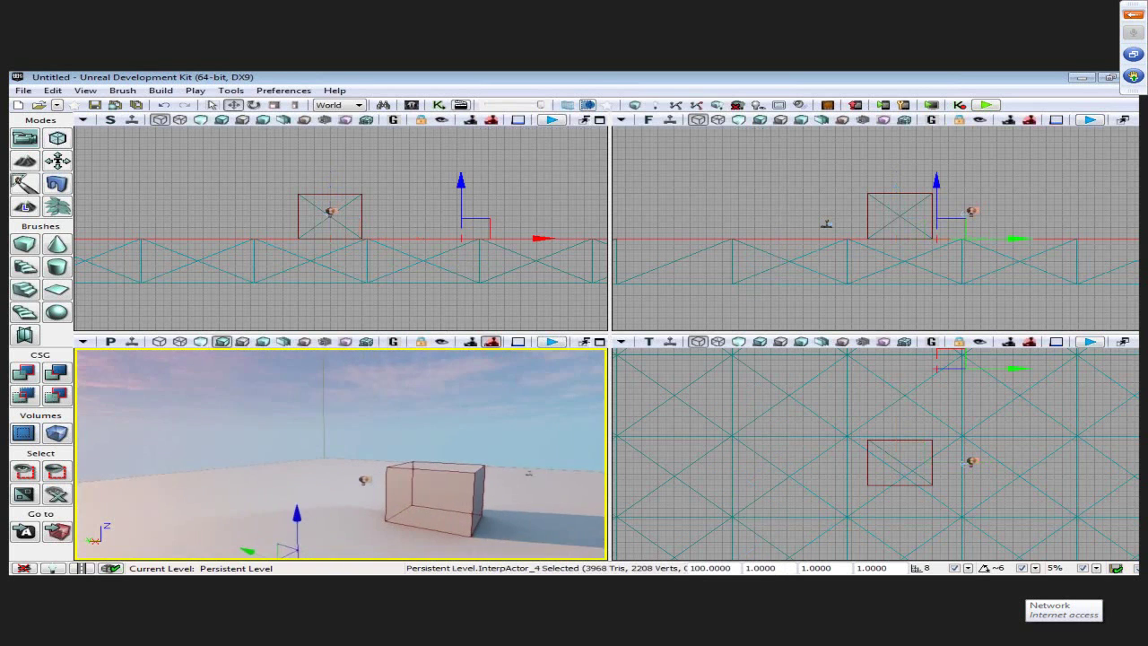
# - Pitch the camera to the sky, set flight camera keys to always active, and steer left and right
pyautogui.moveTo(438, 457); pyautogui.dragTo(403, 415)
pyautogui.moveTo(403, 416)
pyautogui.mouseDown(button='right')
pyautogui.moveTo(406, 381)
pyautogui.moveTo(386, 379)
pyautogui.moveTo(395, 348)
pyautogui.moveTo(422, 423)
pyautogui.moveTo(460, 435)
pyautogui.mouseUp(button='right')
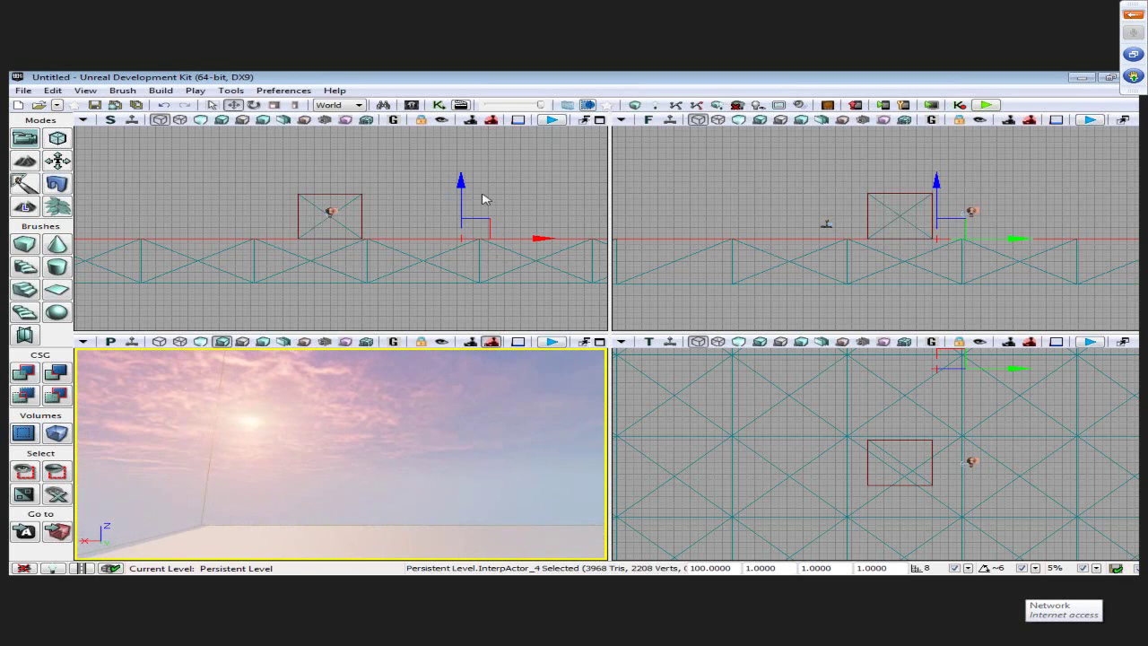
pyautogui.click(285, 91)
pyautogui.moveTo(323, 105)
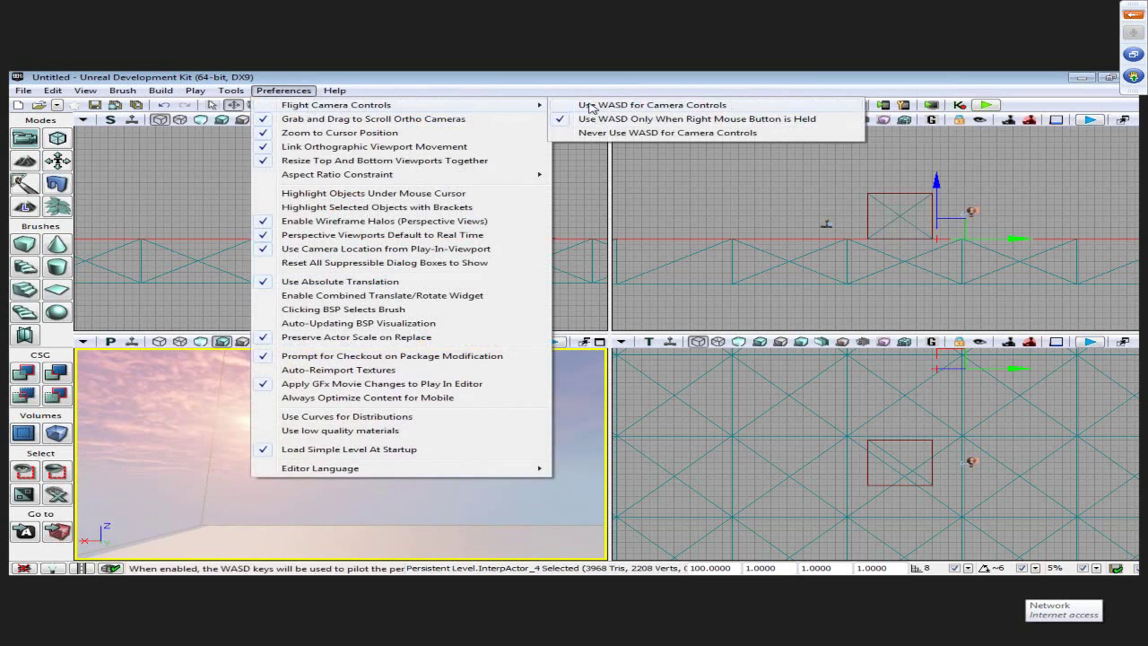
pyautogui.click(628, 105)
pyautogui.press('Left')
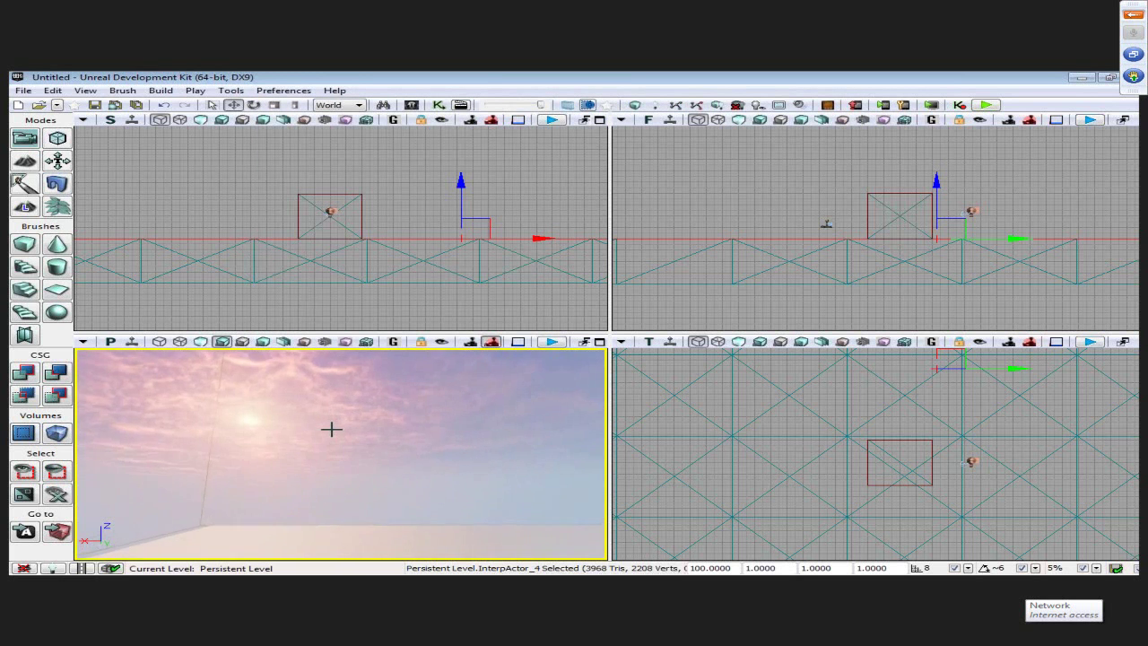
pyautogui.press('Right')
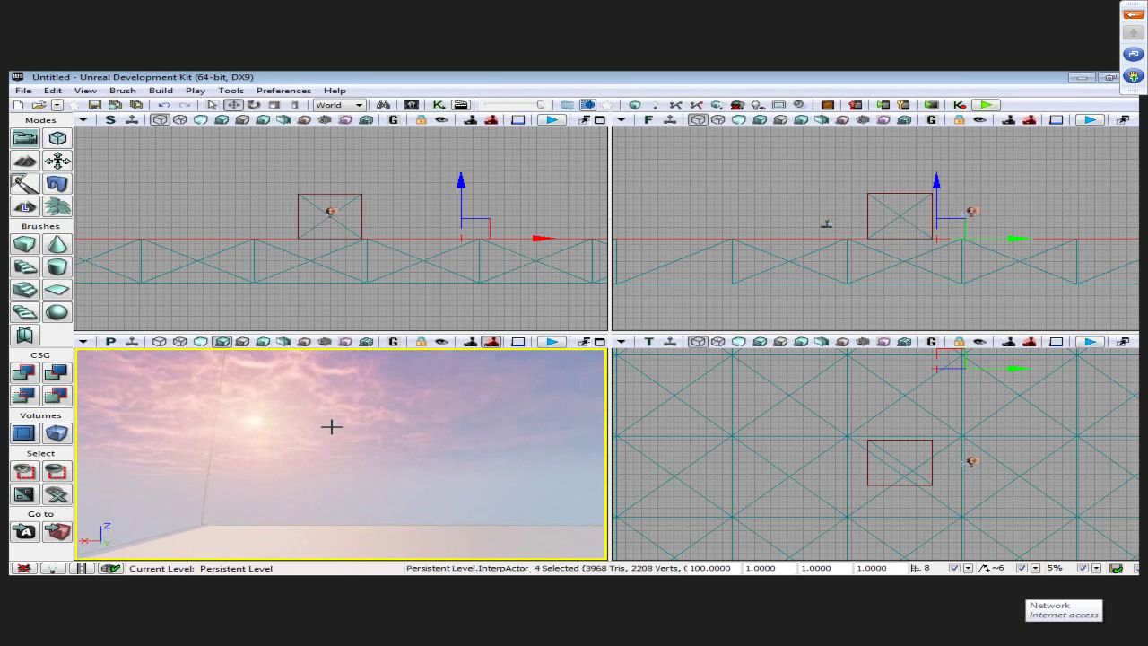
# - Restore right-button-only flight keys and fly down so the cube sits at lower left
pyautogui.moveTo(403, 105)
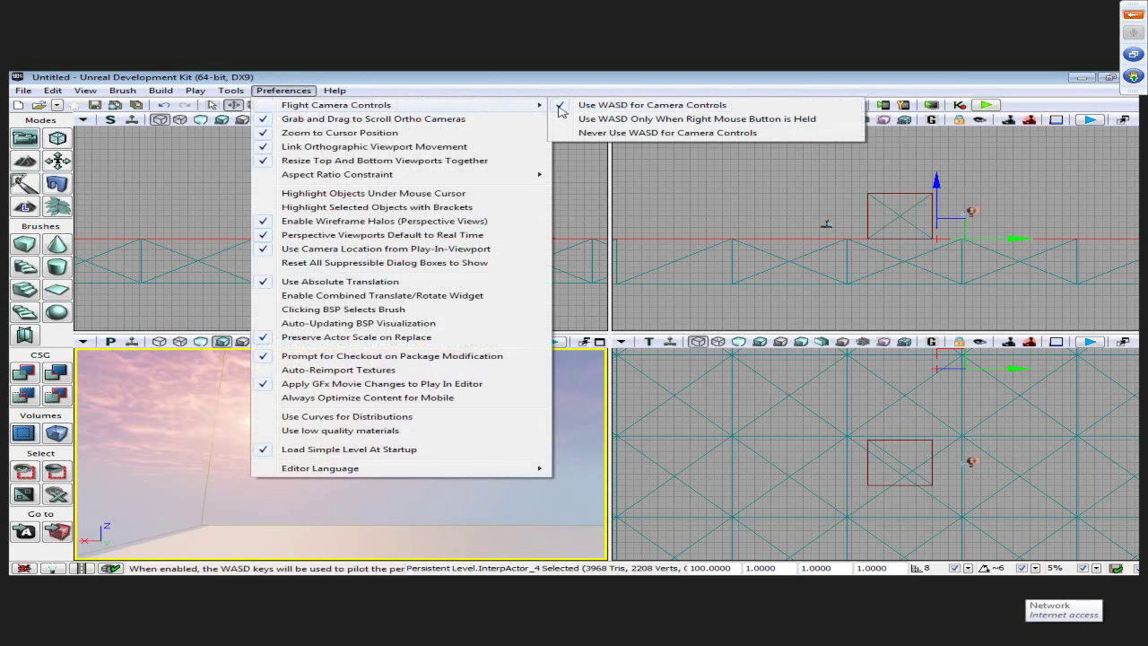
pyautogui.click(655, 121)
pyautogui.moveTo(403, 476); pyautogui.dragTo(403, 474, button='right')
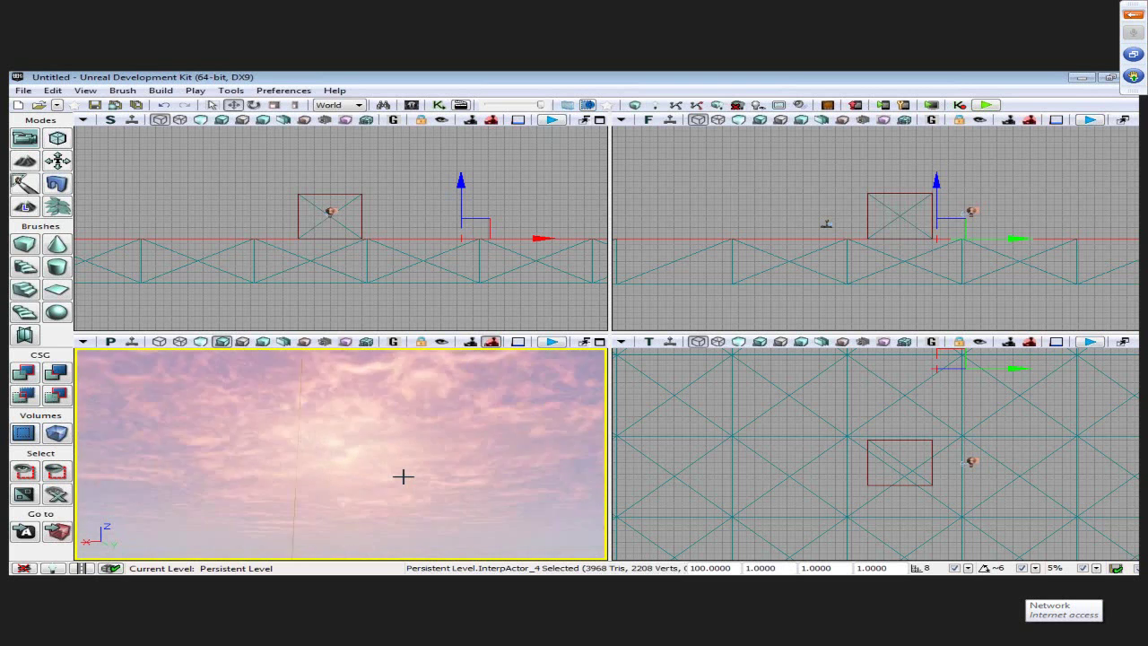
pyautogui.moveTo(469, 534); pyautogui.dragTo(471, 543, button='right')
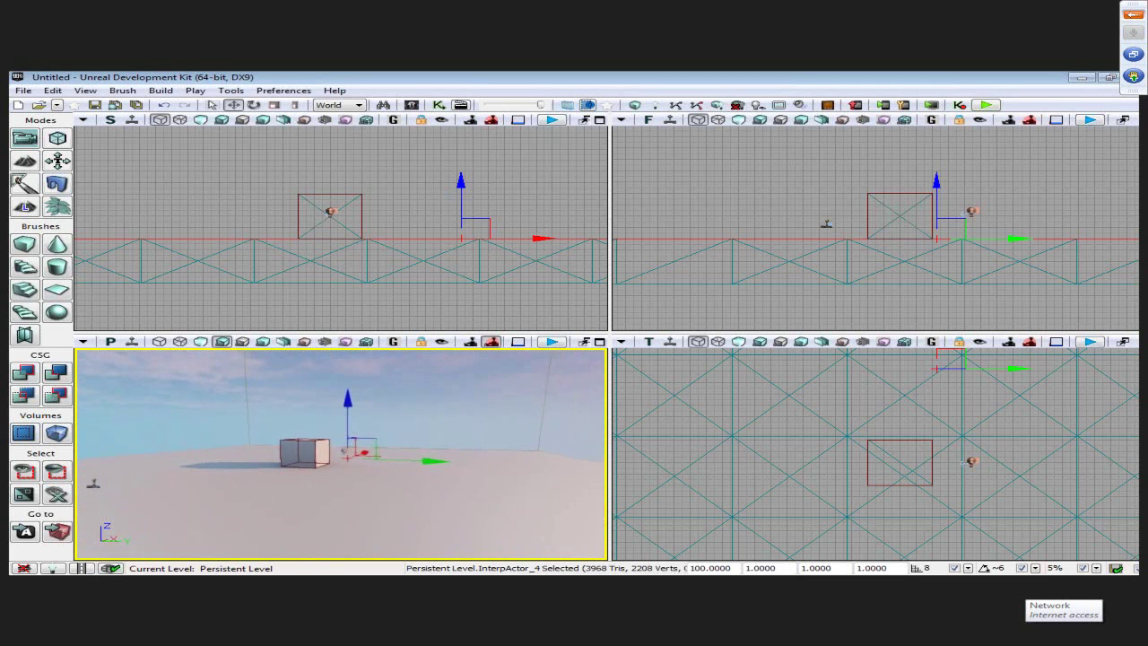
pyautogui.moveTo(493, 519); pyautogui.dragTo(435, 505)
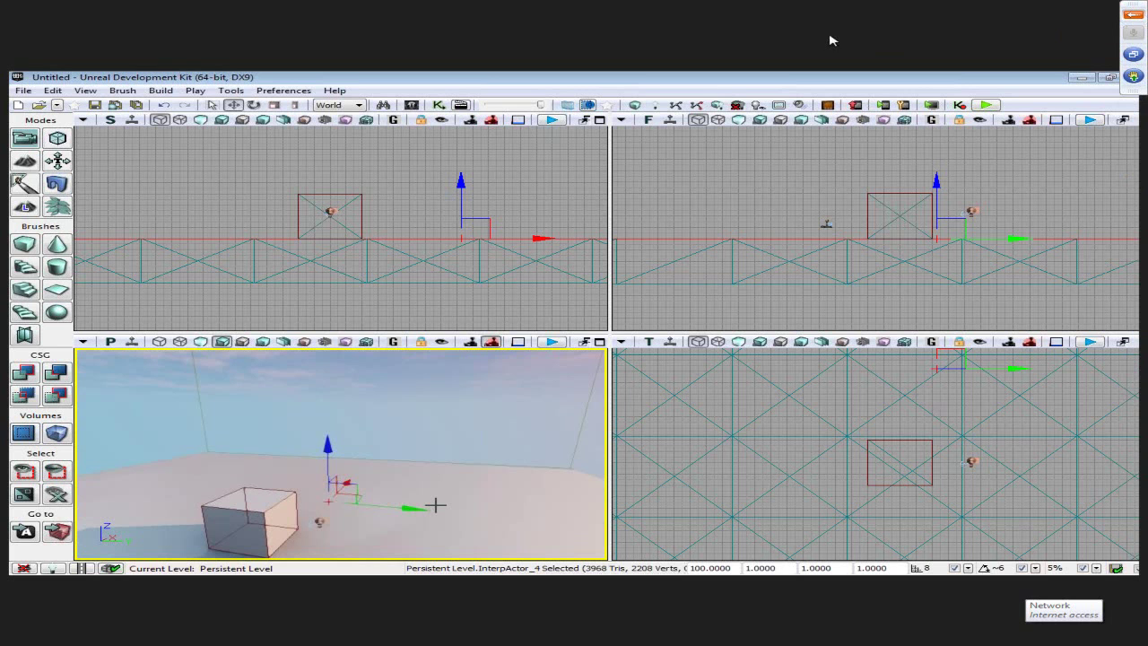
pyautogui.moveTo(455, 461); pyautogui.dragTo(456, 459)
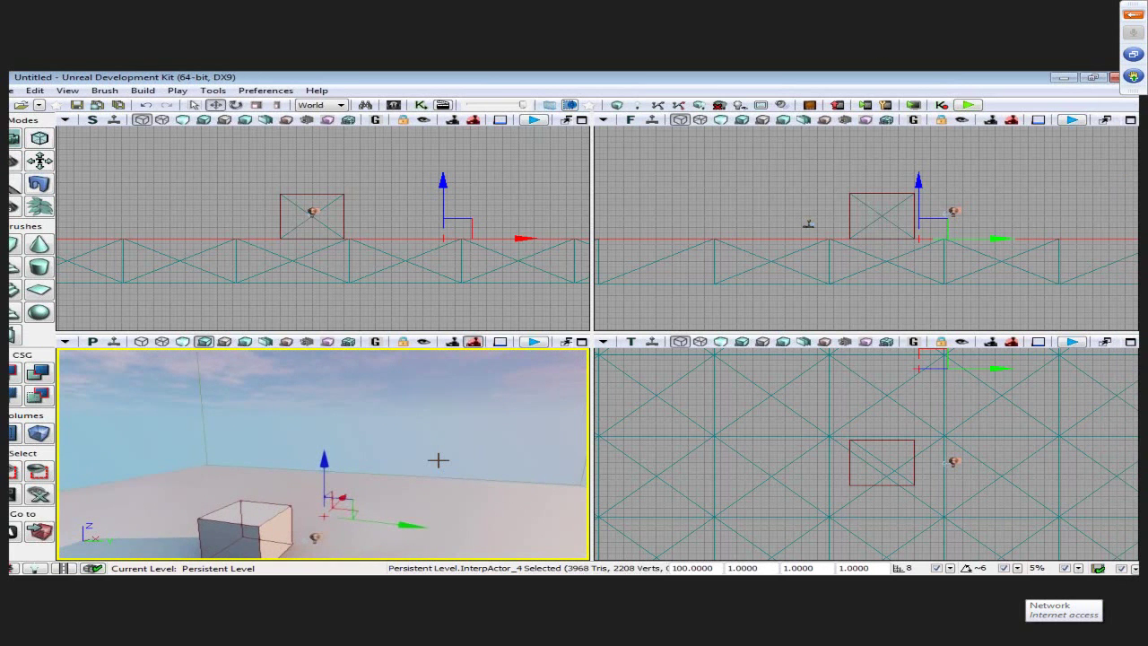
# - Zoom out and pan the side and front views to show the whole grid floor, then reframe the cube in perspective
pyautogui.scroll(-2, 415, 287)
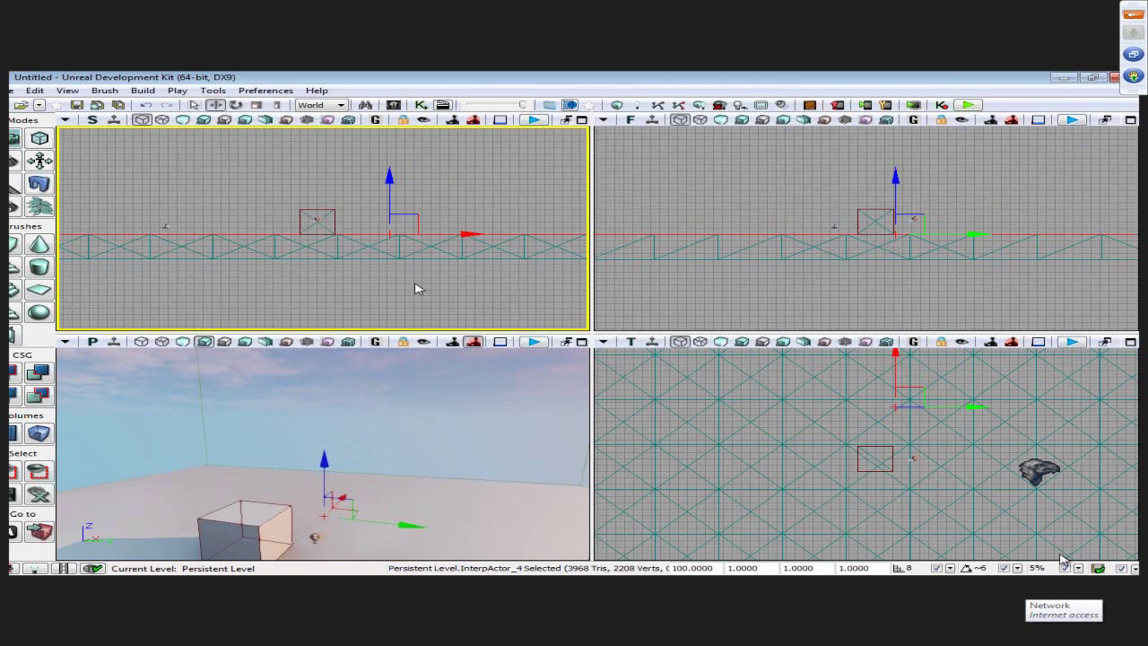
pyautogui.moveTo(436, 259); pyautogui.dragTo(520, 269)
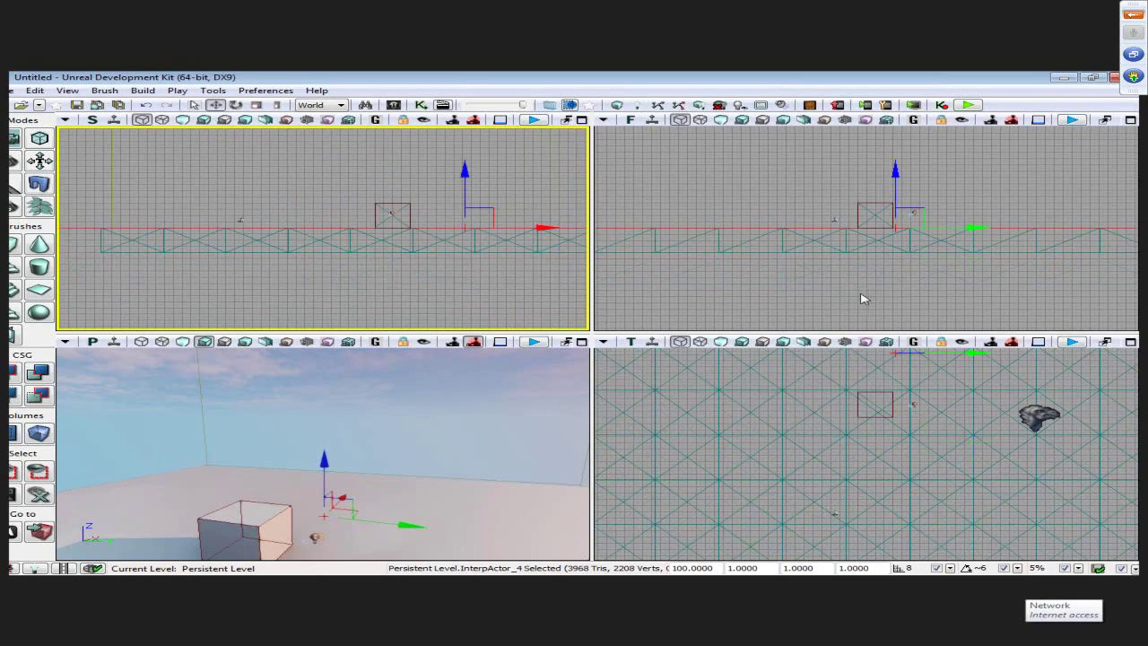
pyautogui.click(915, 264)
pyautogui.scroll(-3, 914, 264)
pyautogui.scroll(-2, 828, 264)
pyautogui.moveTo(828, 264); pyautogui.dragTo(952, 283)
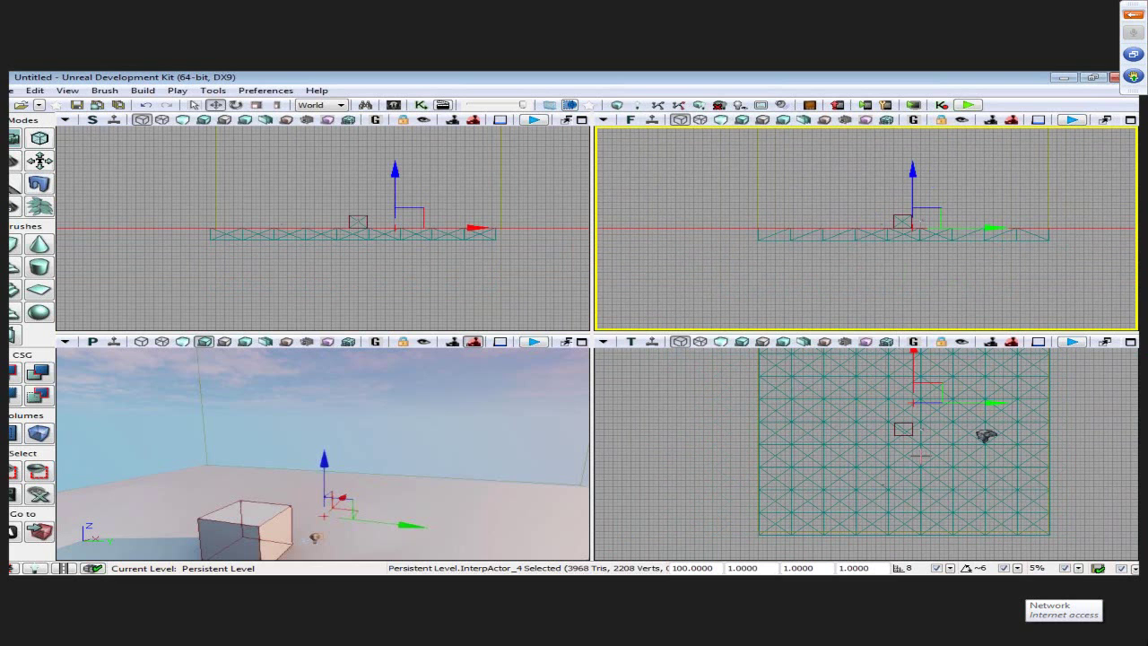
pyautogui.moveTo(323, 453); pyautogui.dragTo(480, 419)
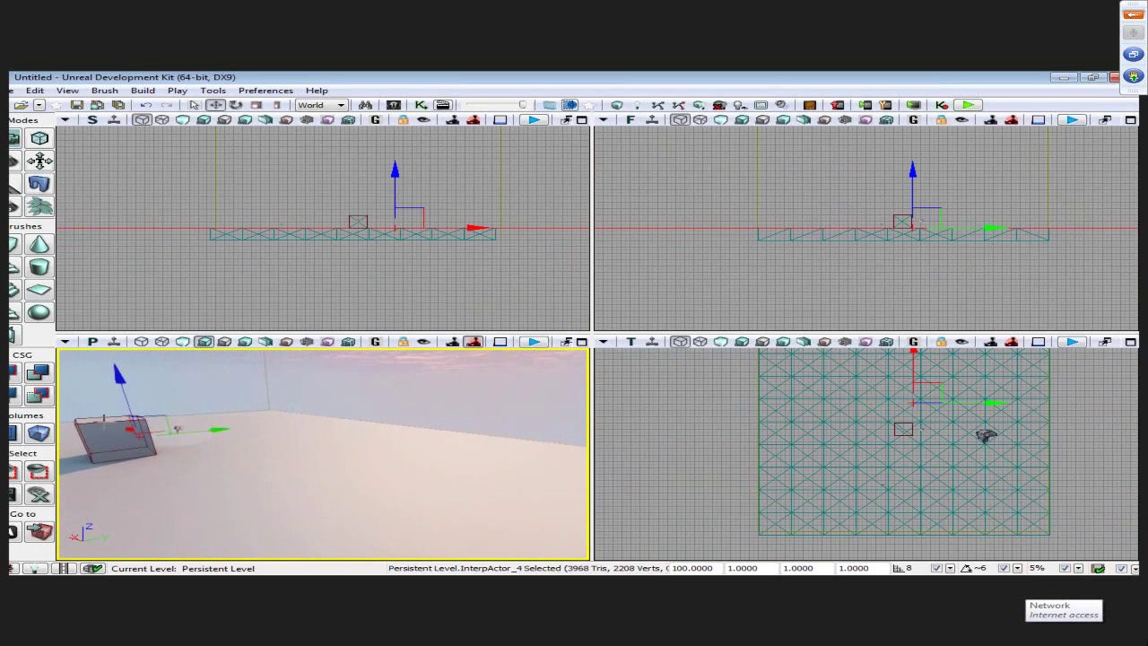
# - Select the builder brush with Ctrl+Shift+B and centre every viewport on it
pyautogui.hotkey('ctrl', 'shift', 'b')
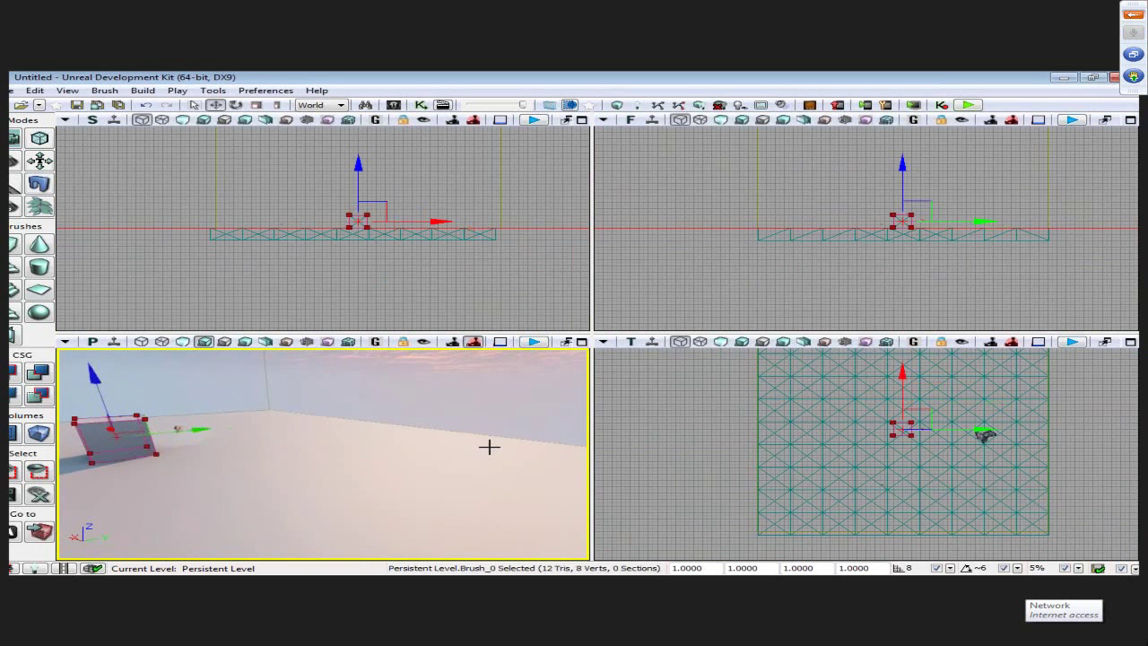
pyautogui.moveTo(556, 445); pyautogui.dragTo(558, 445)
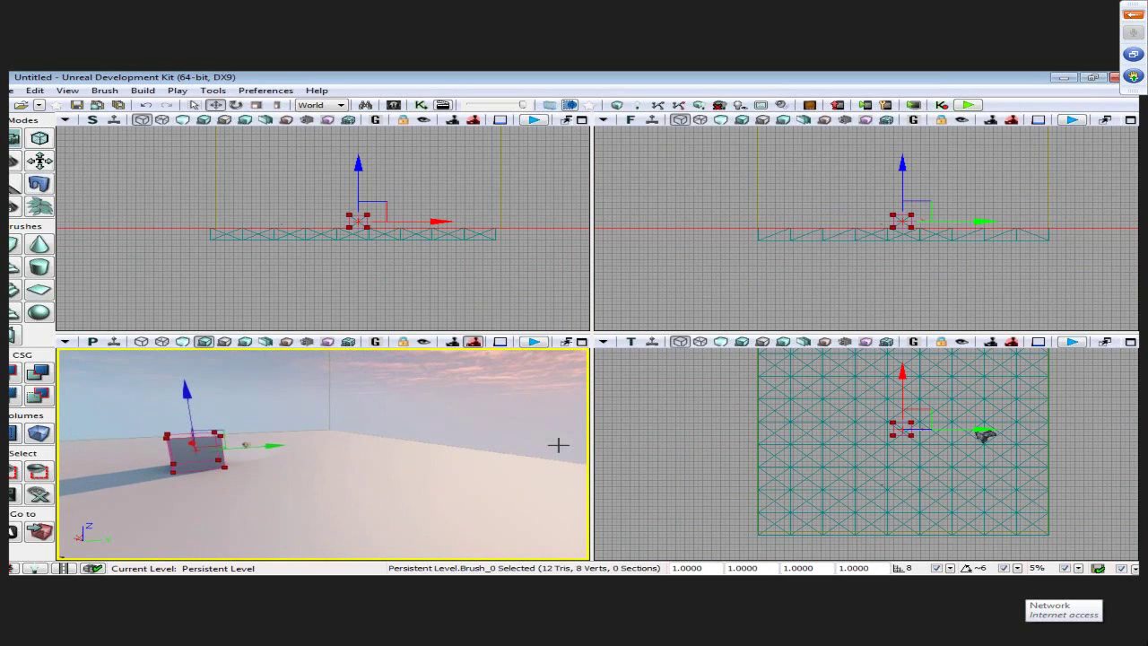
pyautogui.press('Home')
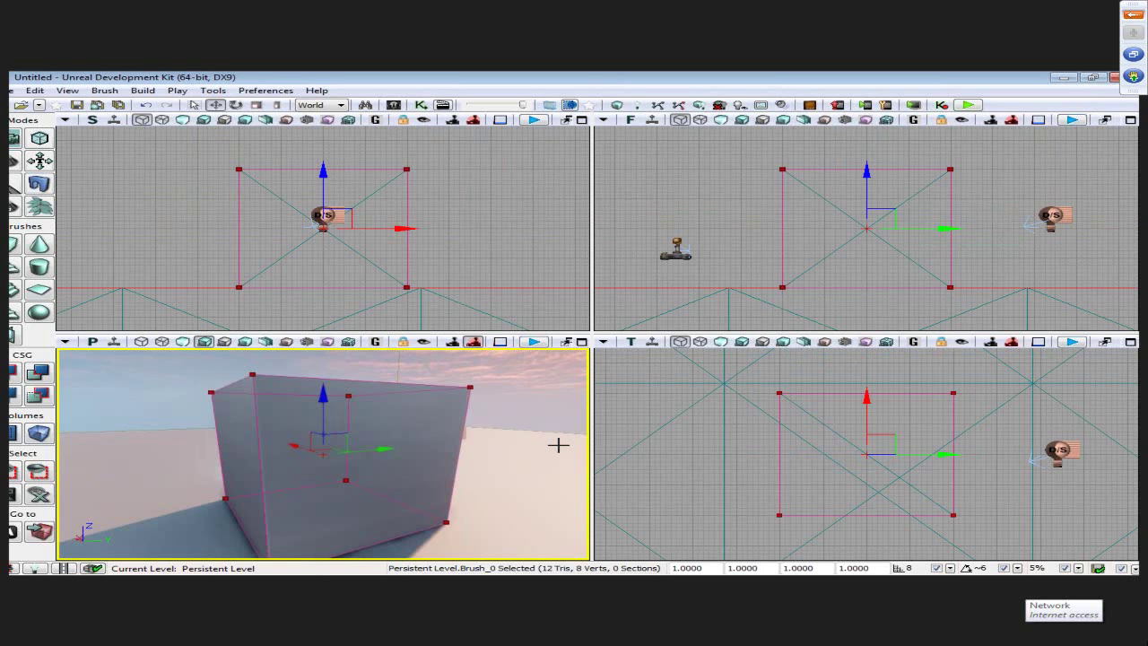
pyautogui.moveTo(531, 402); pyautogui.dragTo(515, 384)
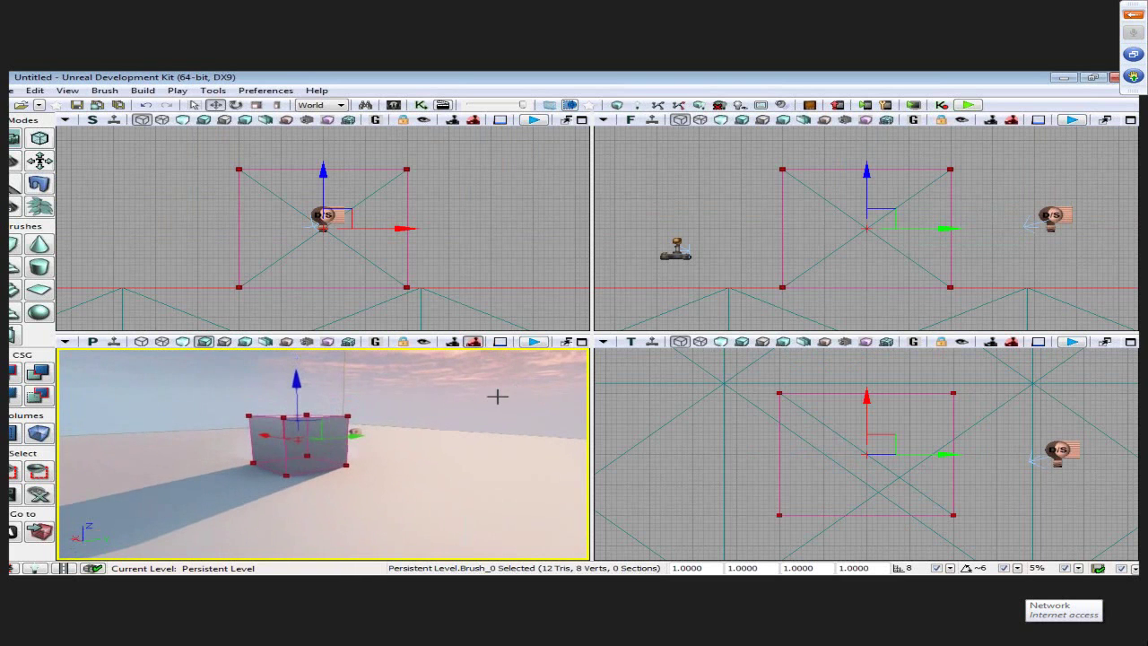
# - Deselect the brush, pull the perspective camera back, and widen the left-hand viewports
pyautogui.click(499, 396)
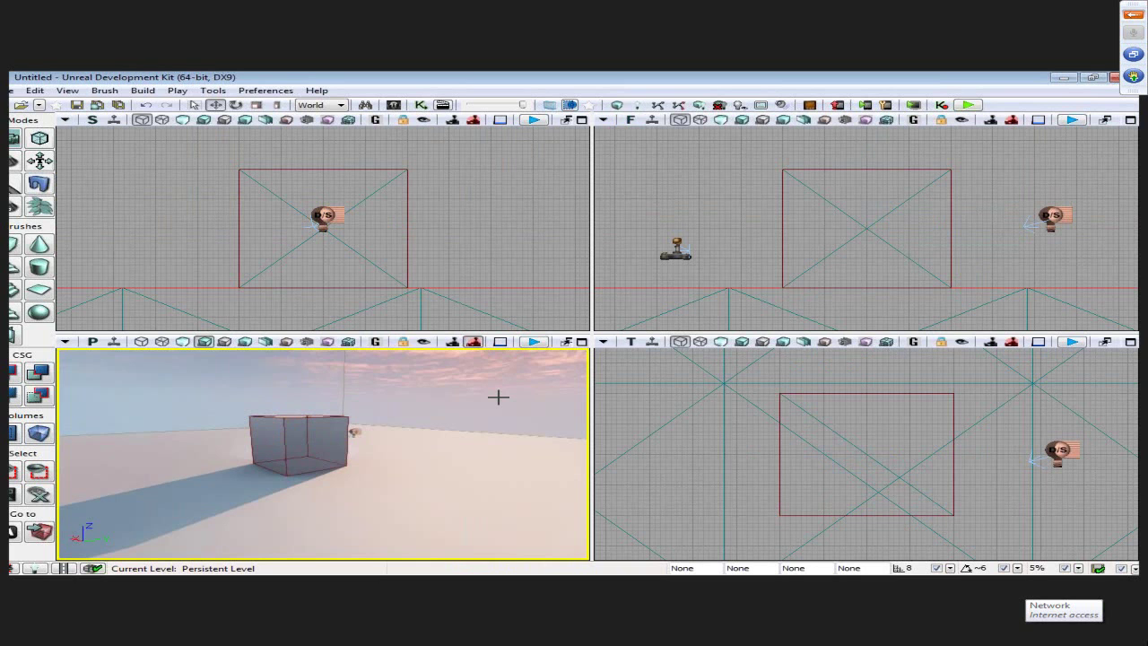
pyautogui.moveTo(498, 401)
pyautogui.mouseDown()
pyautogui.moveTo(496, 411)
pyautogui.moveTo(499, 401)
pyautogui.mouseUp()
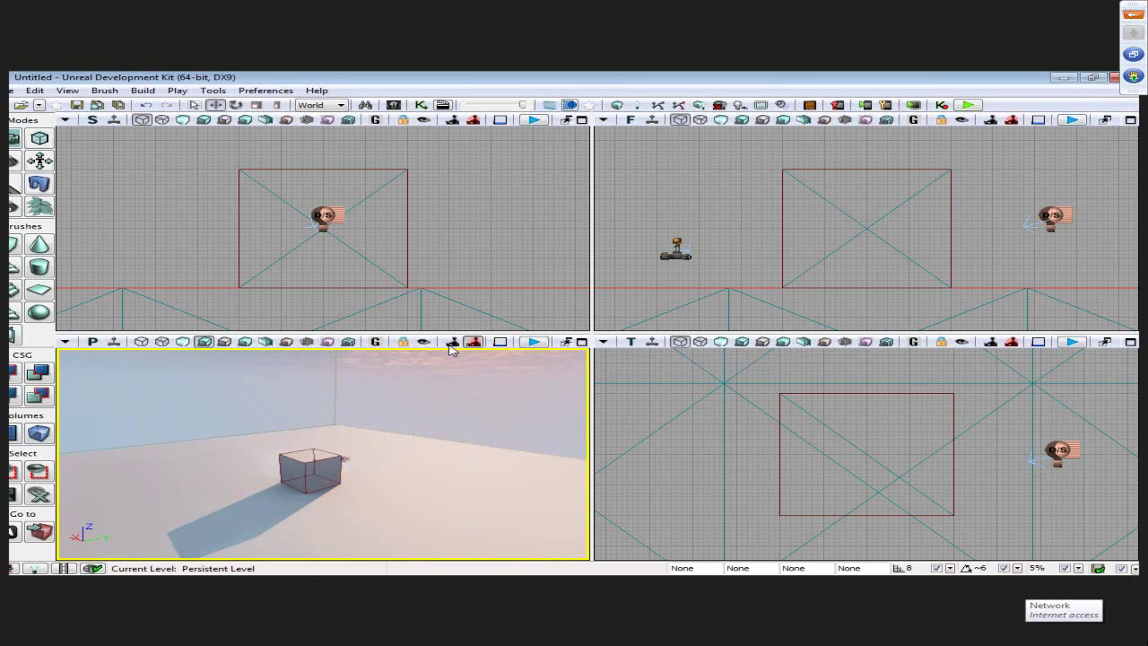
pyautogui.moveTo(592, 364); pyautogui.dragTo(632, 366)
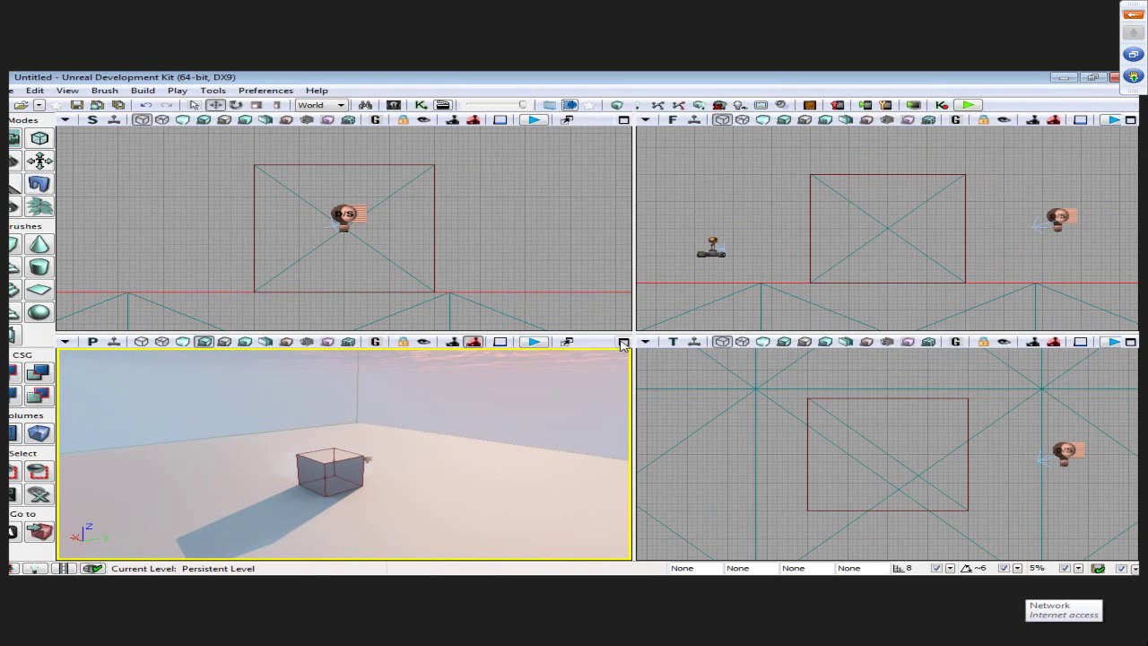
pyautogui.click(67, 342)
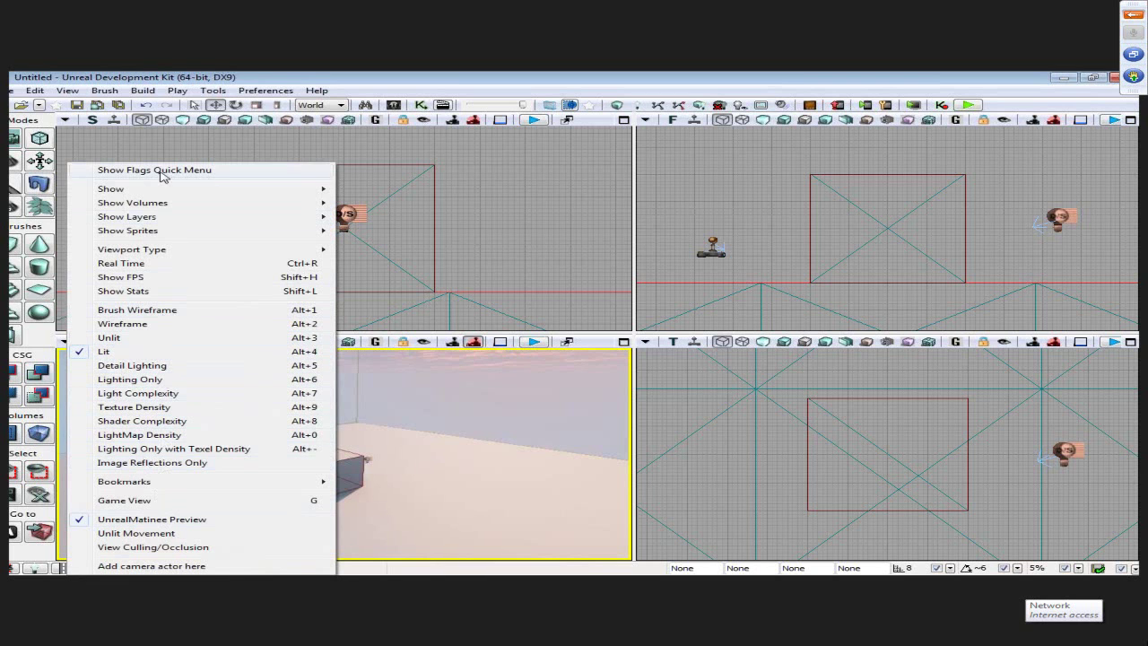
pyautogui.moveTo(160, 220)
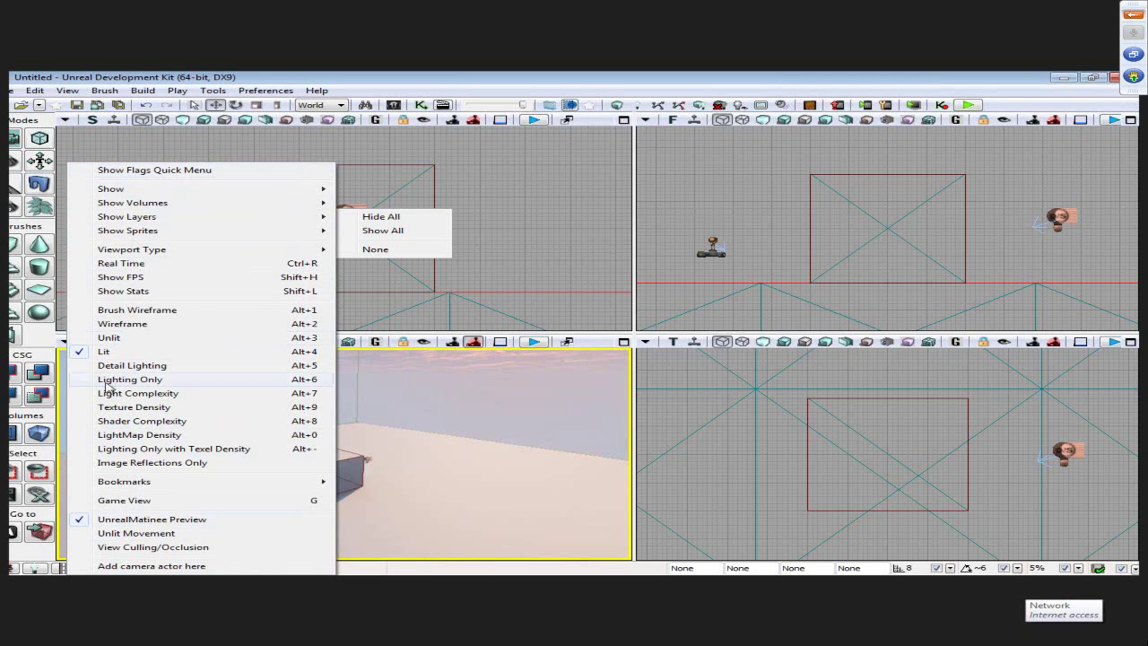
pyautogui.click(117, 350)
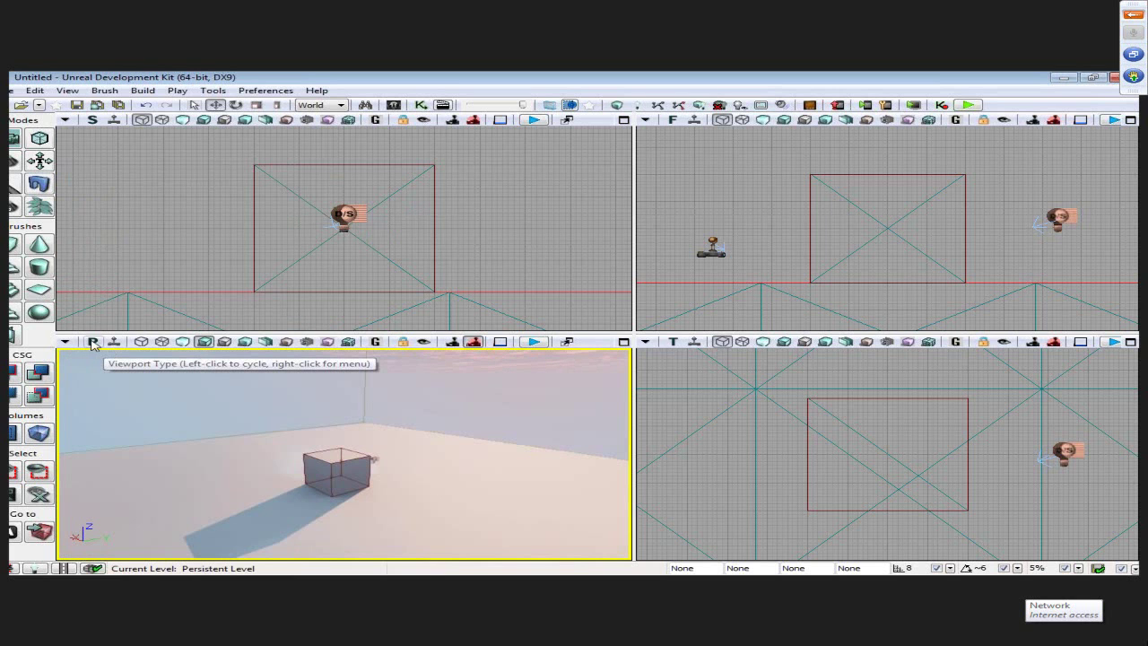
# - Cycle the bottom-left viewport through Top, Front and Perspective, zooming the Top view
pyautogui.click(93, 343)
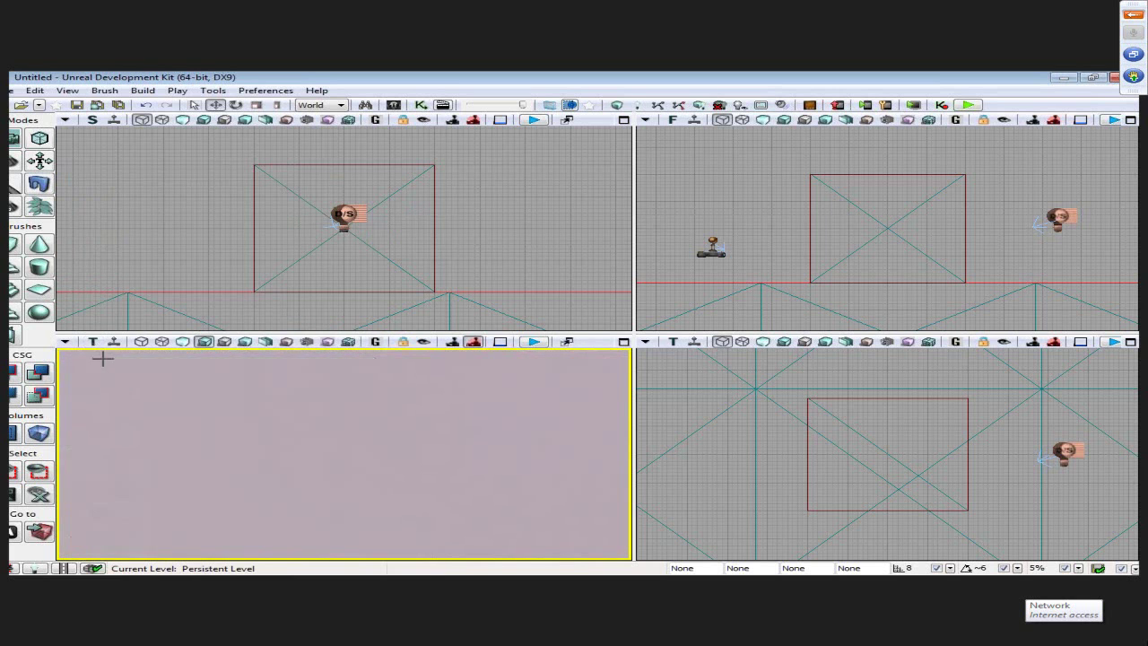
pyautogui.click(93, 343)
pyautogui.click(93, 343)
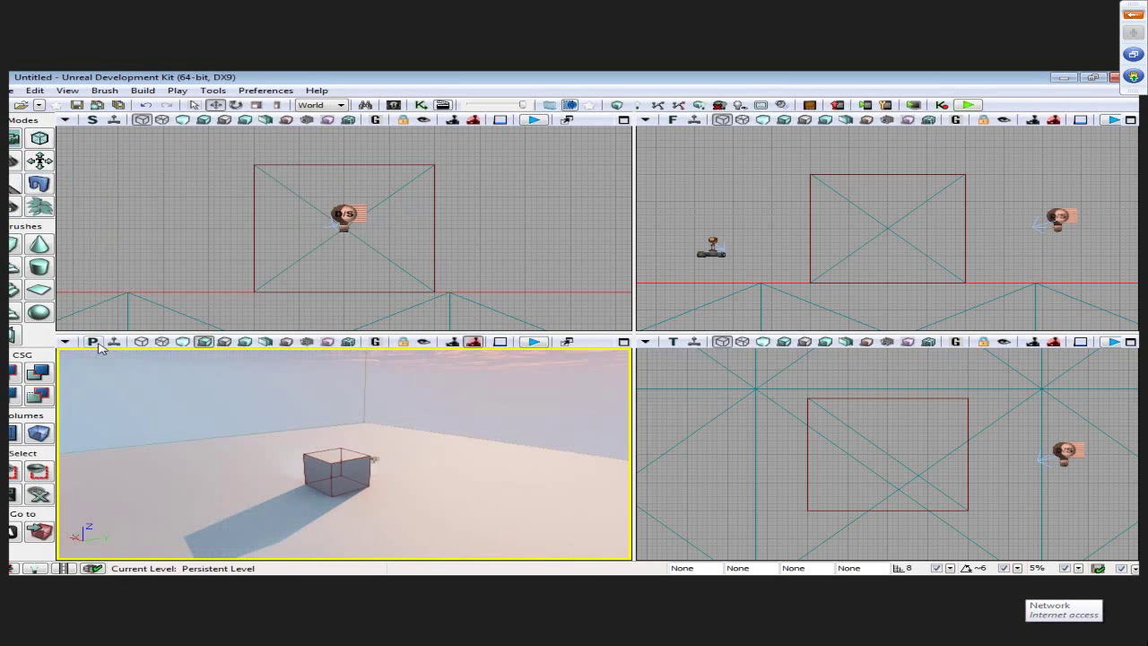
pyautogui.click(94, 342)
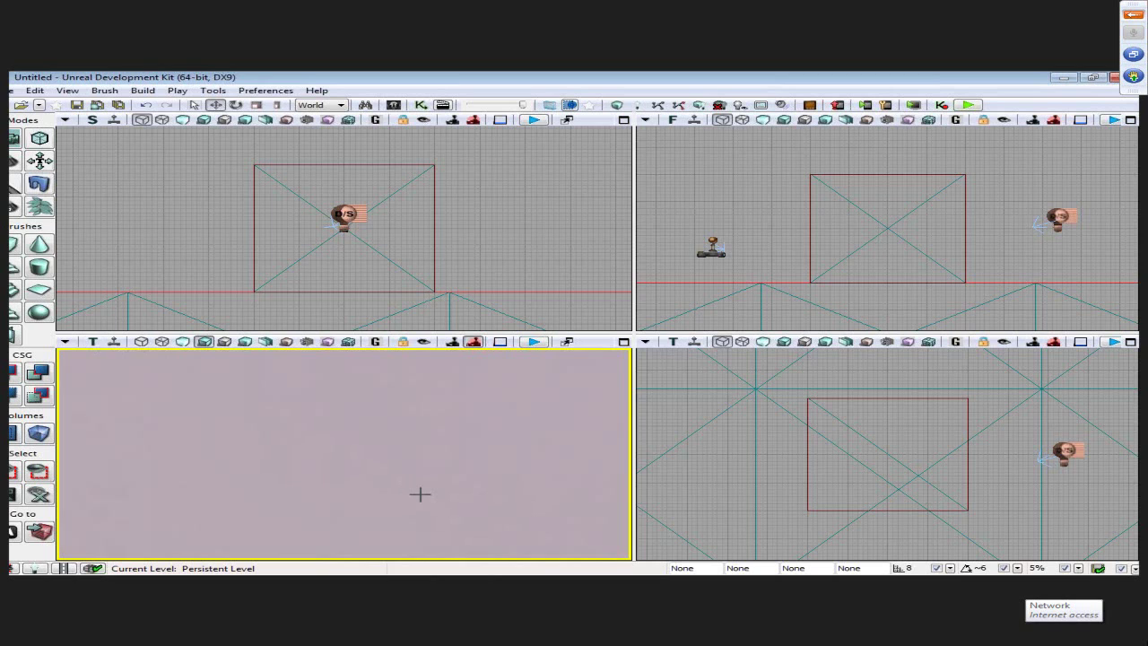
pyautogui.scroll(-10, 420, 493)
pyautogui.scroll(5, 404, 448)
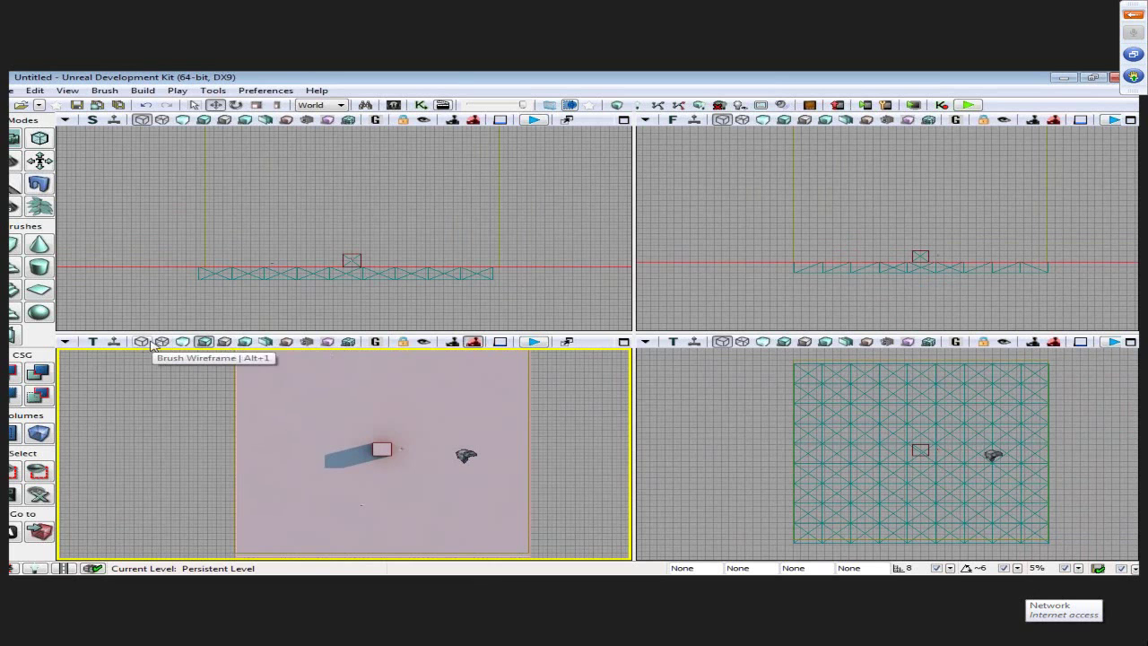
# - Return the bottom-left viewport from Side to Perspective with real-time updating turned on
pyautogui.click(94, 343)
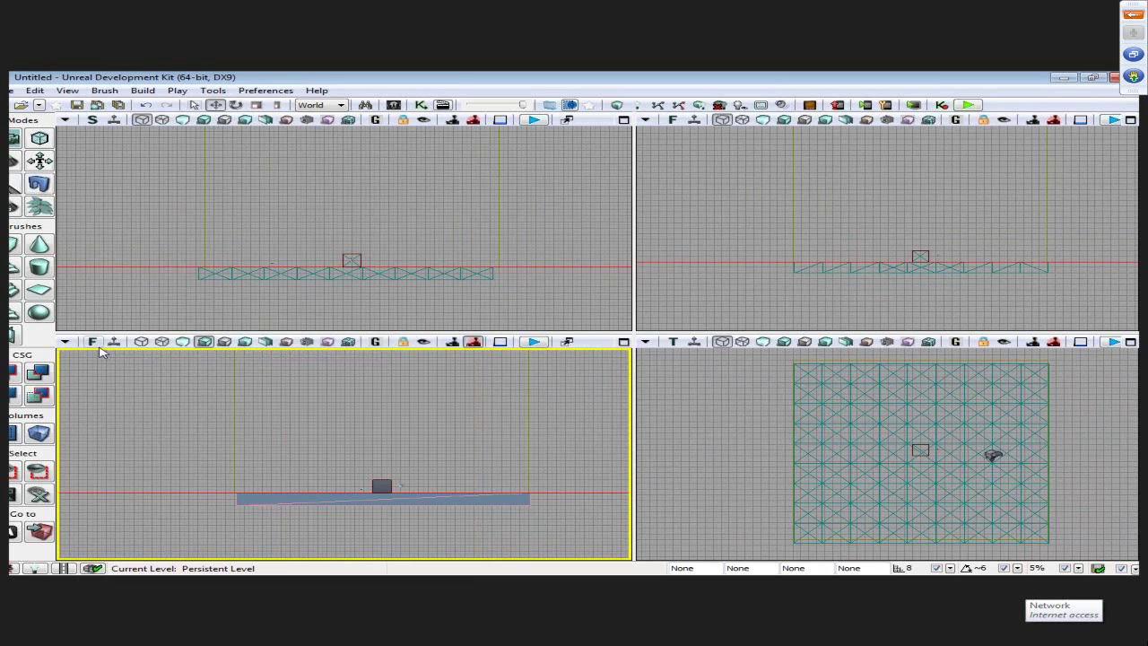
pyautogui.click(93, 342)
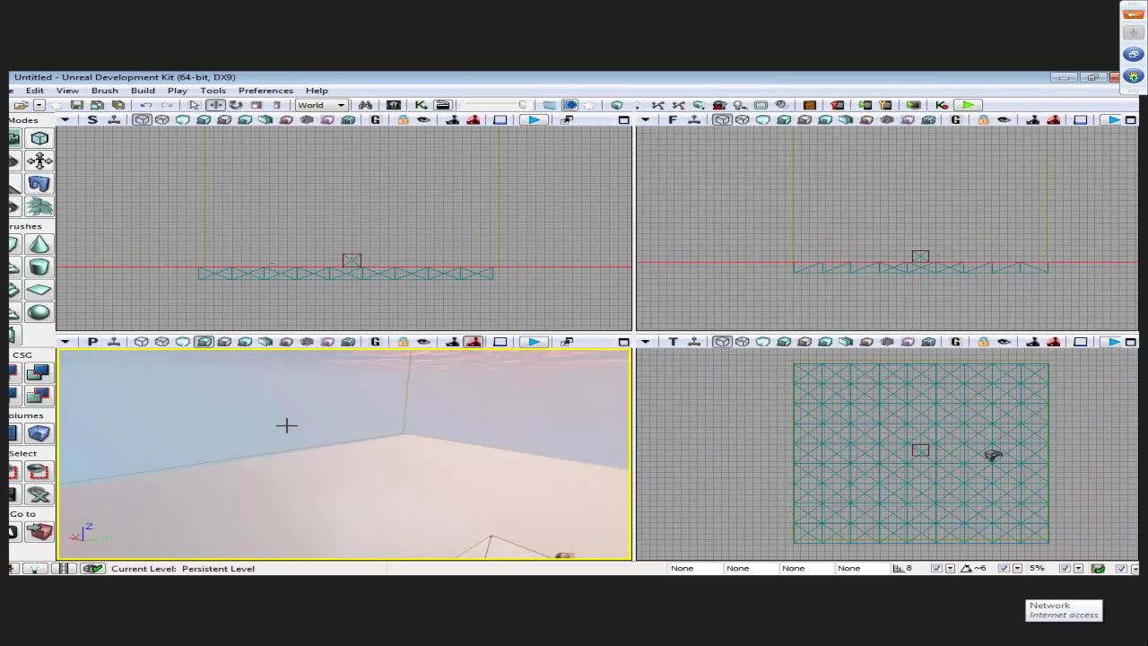
pyautogui.moveTo(337, 431); pyautogui.dragTo(324, 423)
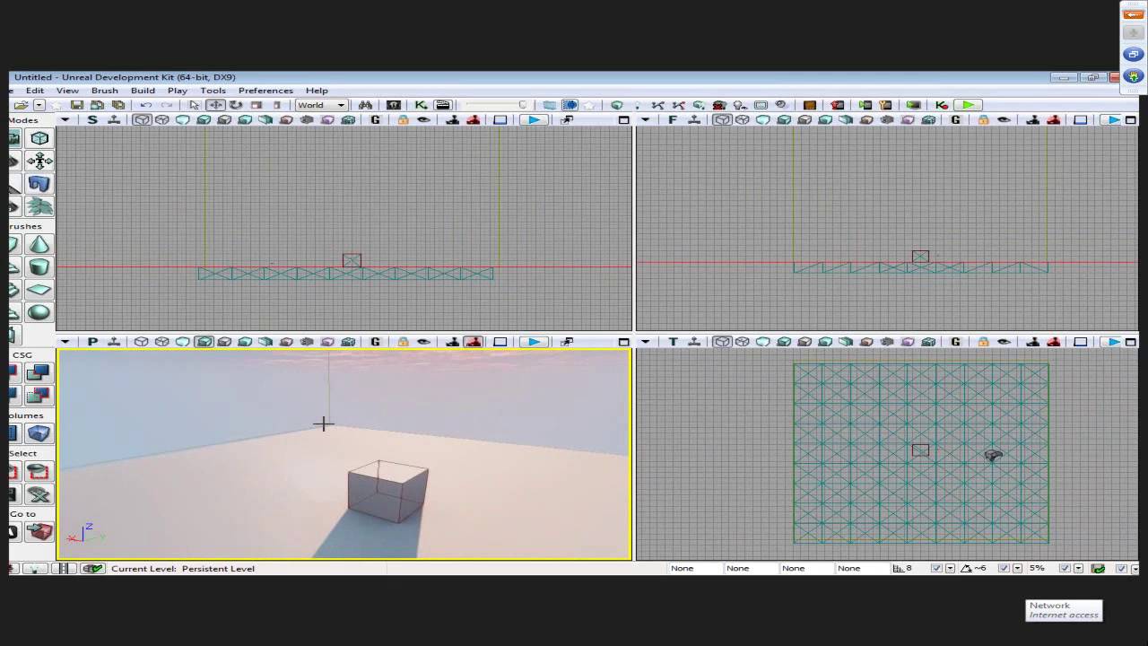
pyautogui.click(114, 343)
pyautogui.moveTo(269, 436); pyautogui.dragTo(269, 381, button='right')
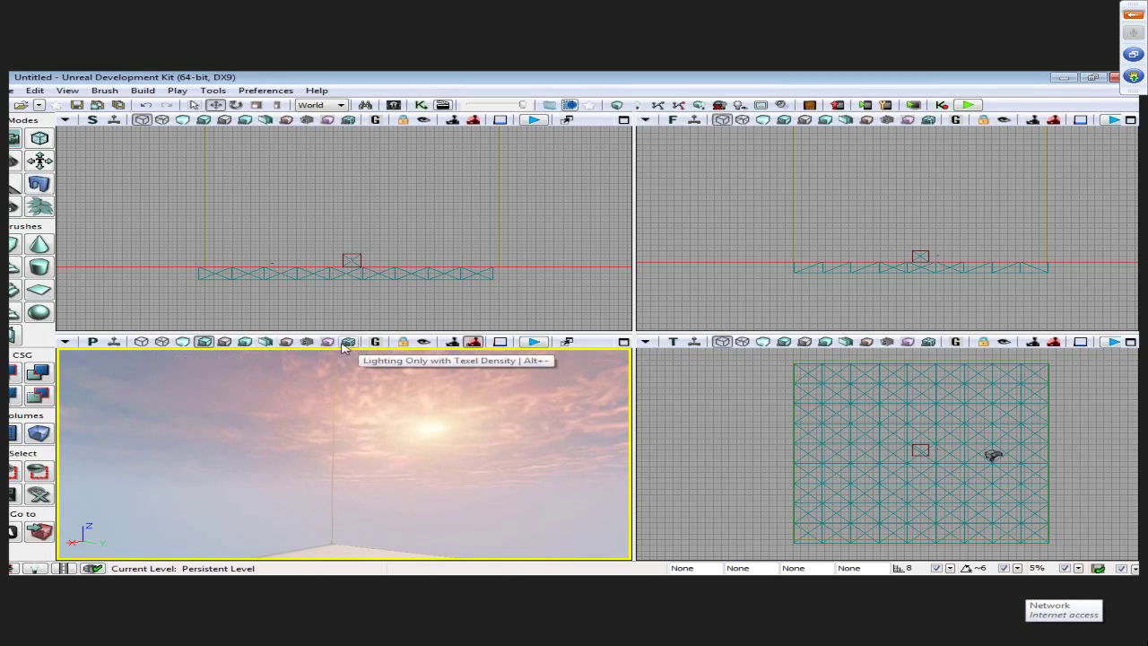
# - View the perspective scene in Brush Wireframe and then Unlit mode while moving toward the cube
pyautogui.click(141, 343)
pyautogui.moveTo(338, 402); pyautogui.dragTo(318, 381)
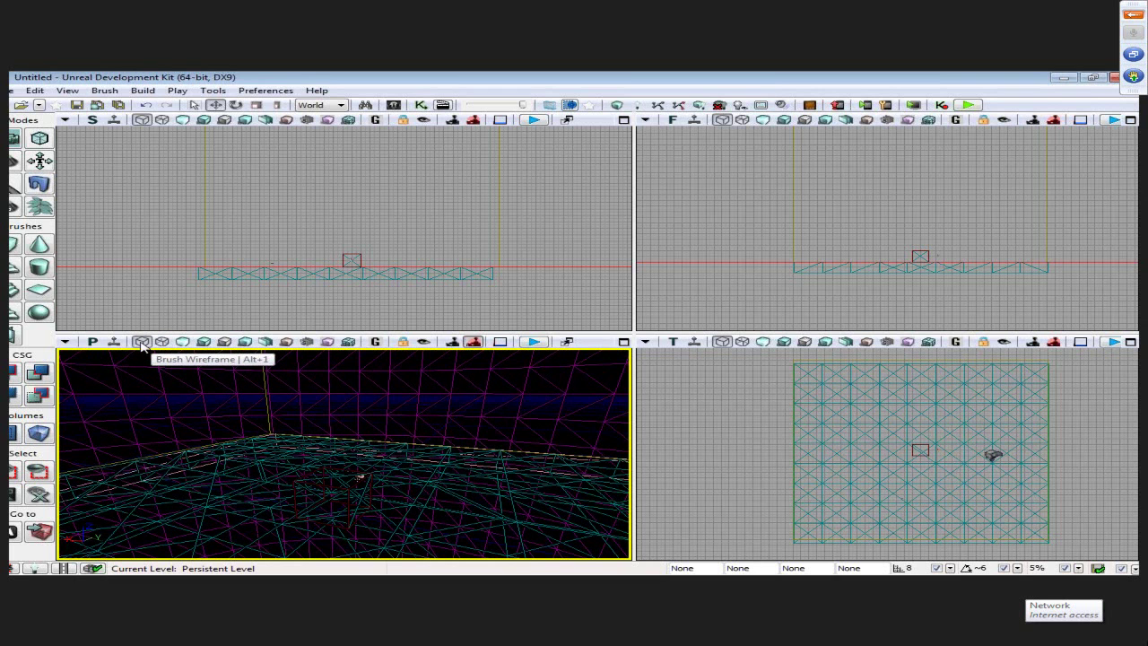
pyautogui.click(183, 342)
pyautogui.moveTo(318, 422)
pyautogui.mouseDown(button='right')
pyautogui.moveTo(287, 457)
pyautogui.moveTo(314, 426)
pyautogui.moveTo(346, 431)
pyautogui.mouseUp(button='right')
pyautogui.moveTo(296, 453); pyautogui.dragTo(281, 463)
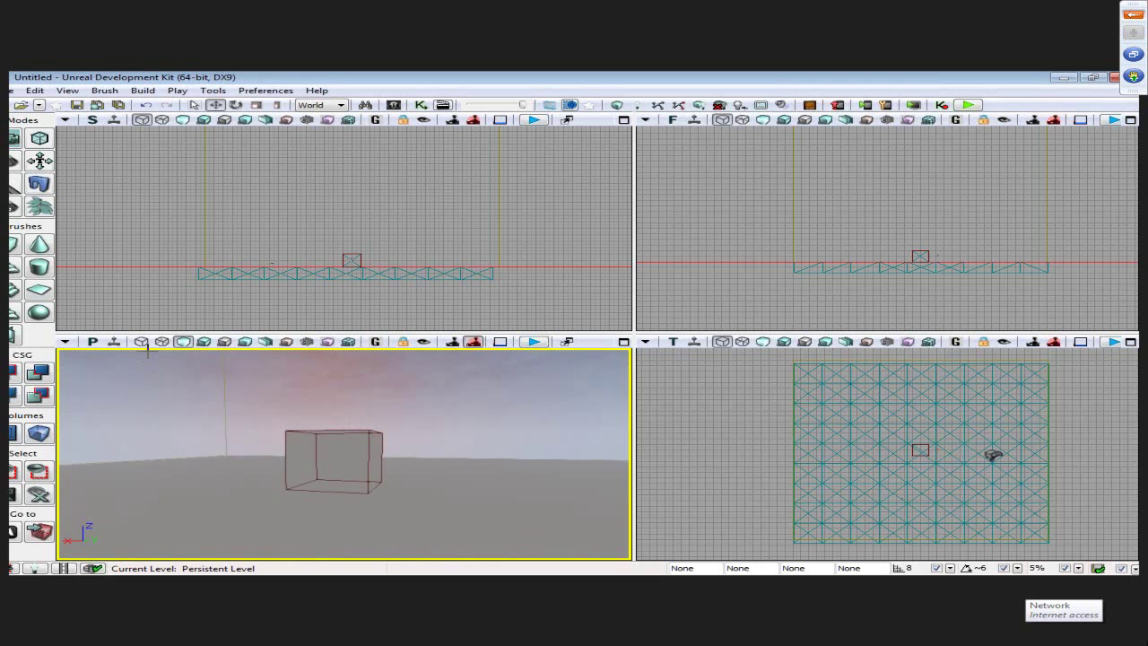
# - Compare Lit with Shader Complexity mode, then return the perspective view to Lit
pyautogui.click(205, 342)
pyautogui.moveTo(228, 369); pyautogui.dragTo(269, 546)
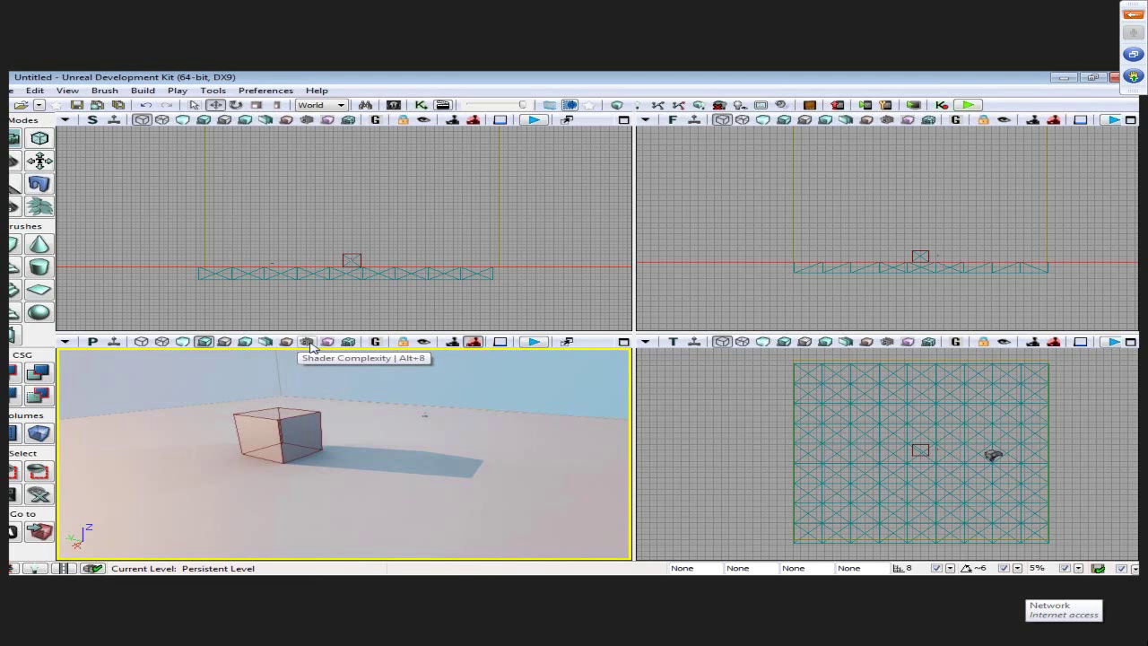
pyautogui.click(307, 342)
pyautogui.moveTo(314, 376); pyautogui.dragTo(389, 405)
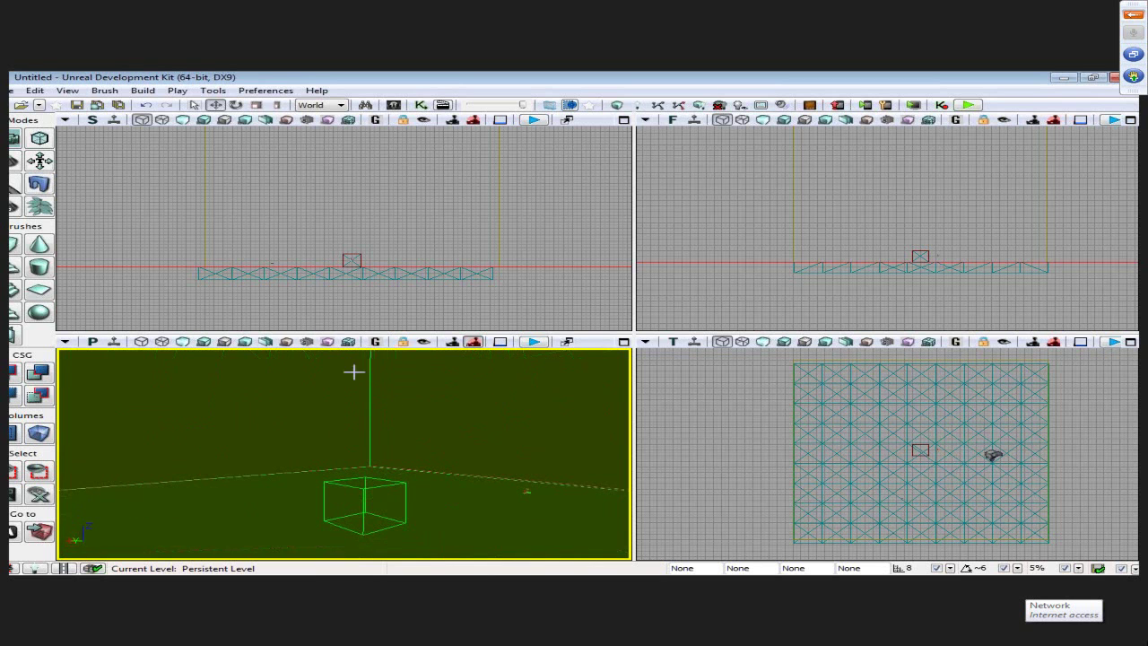
pyautogui.click(205, 342)
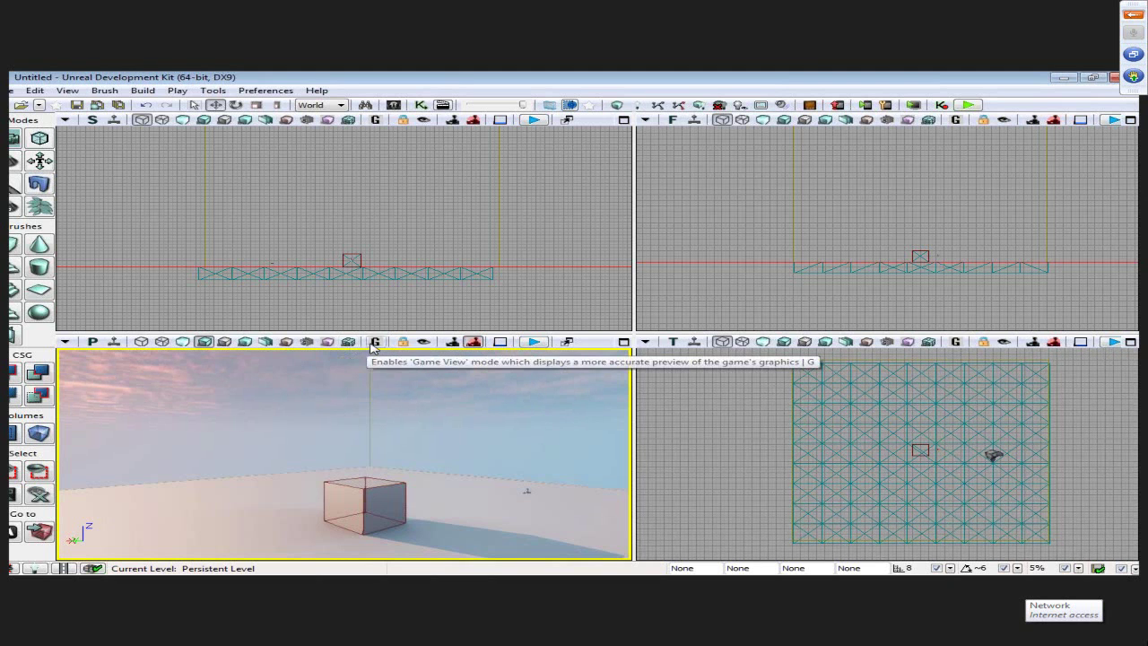
pyautogui.click(376, 346)
pyautogui.moveTo(416, 368); pyautogui.dragTo(395, 346)
pyautogui.moveTo(406, 405); pyautogui.dragTo(426, 401)
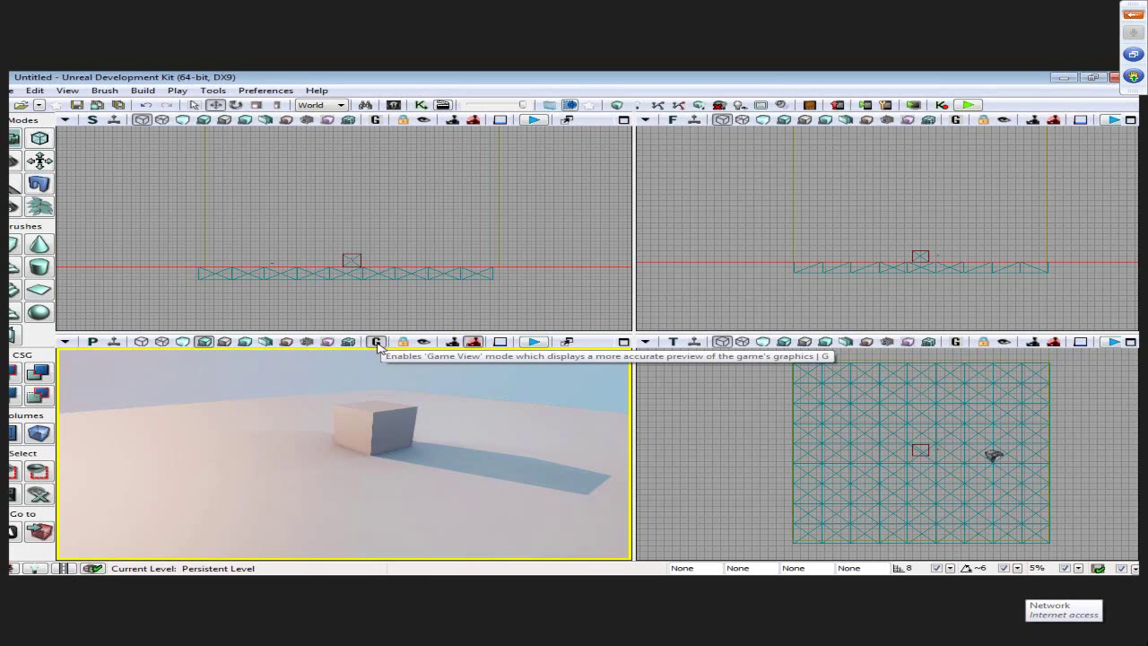
pyautogui.click(378, 345)
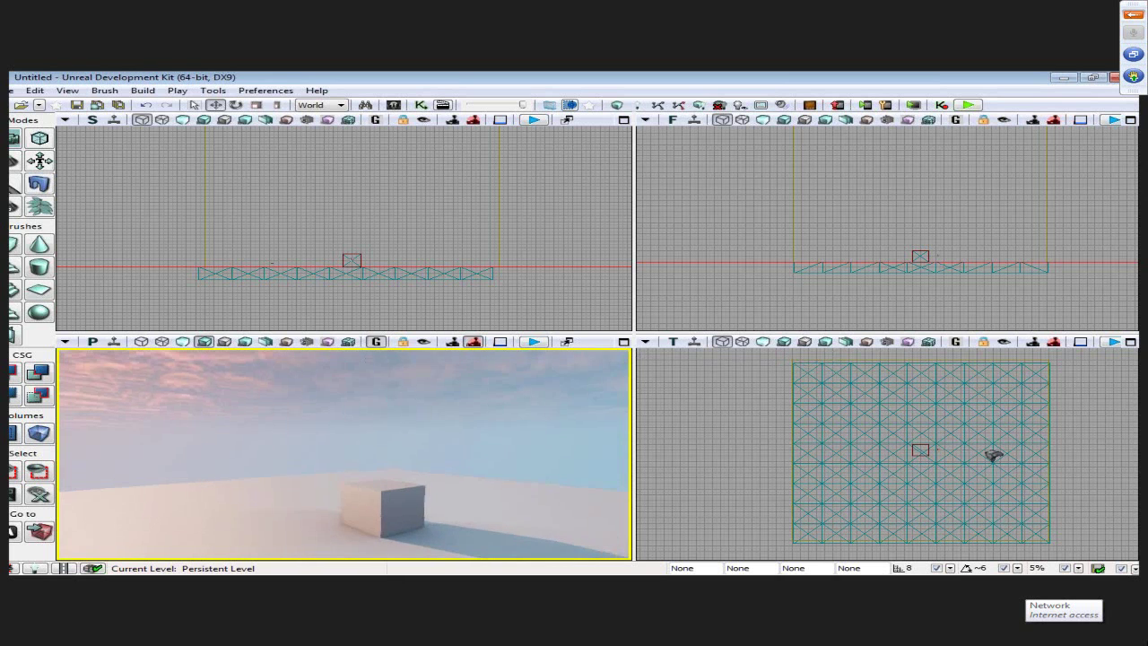
pyautogui.click(378, 345)
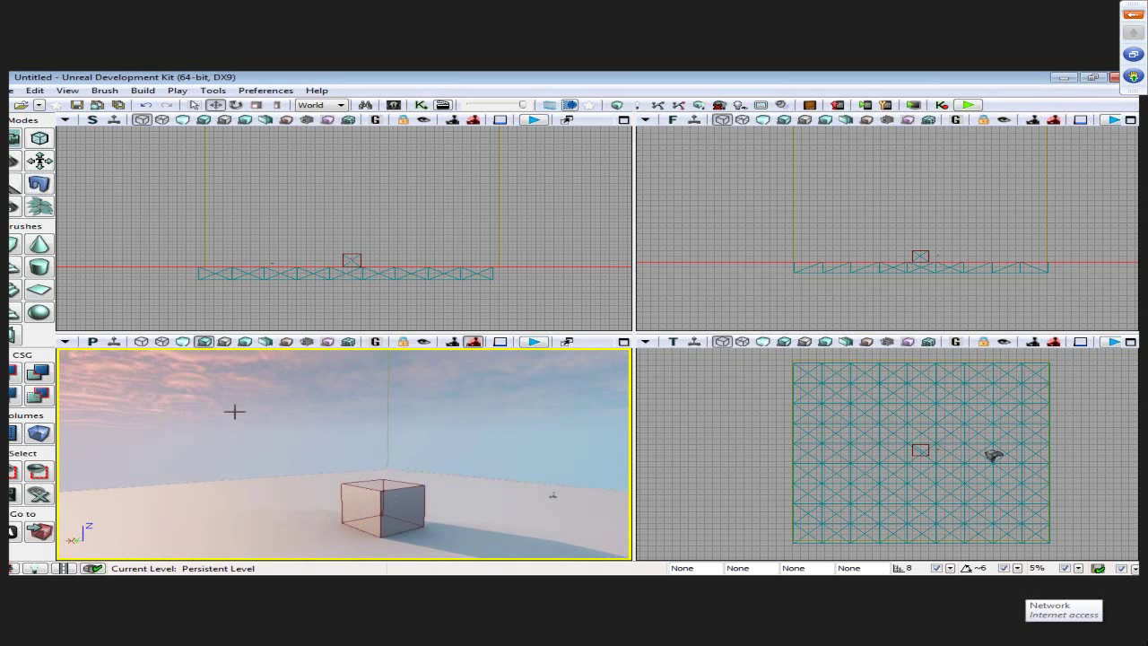
pyautogui.click(375, 344)
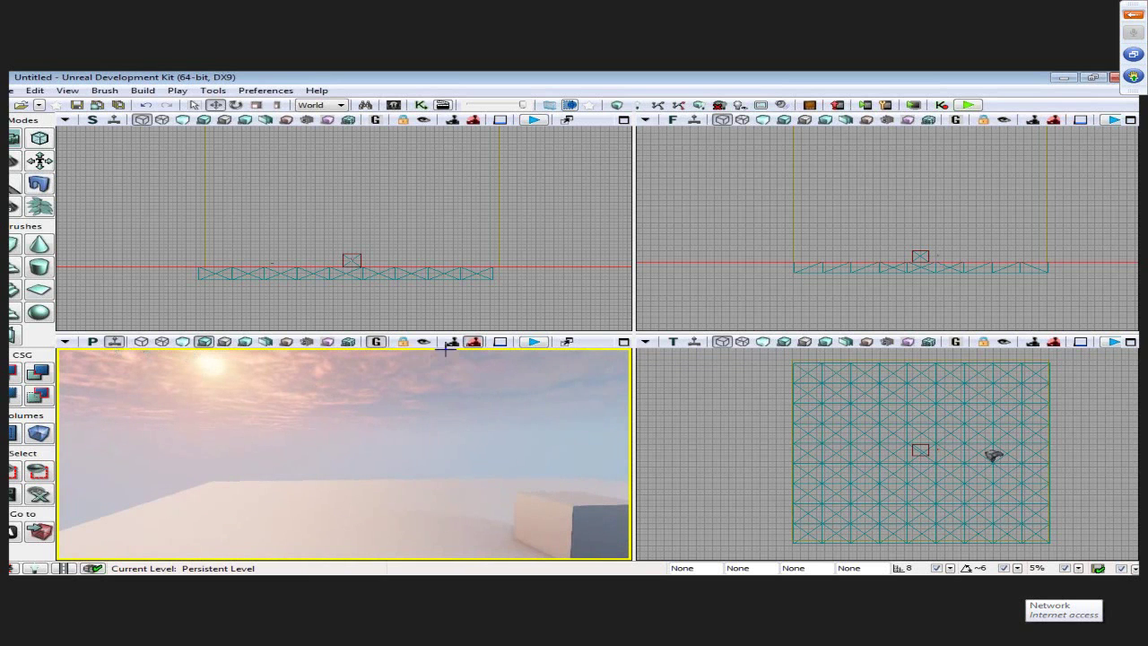
pyautogui.moveTo(435, 379); pyautogui.dragTo(414, 412, button='right')
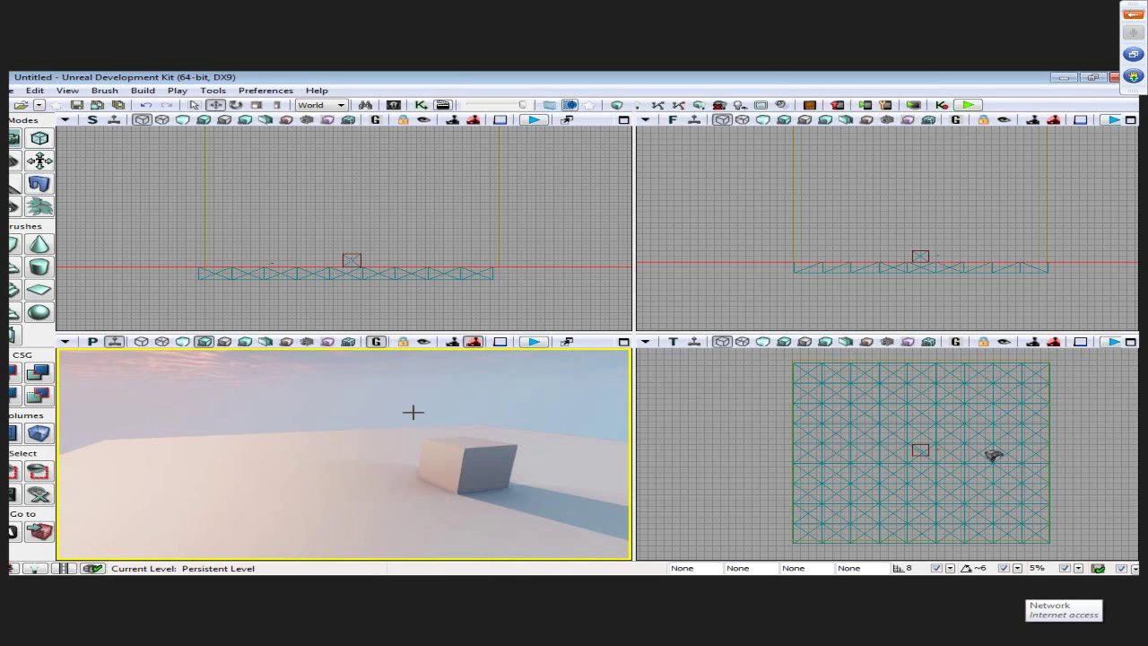
pyautogui.click(375, 344)
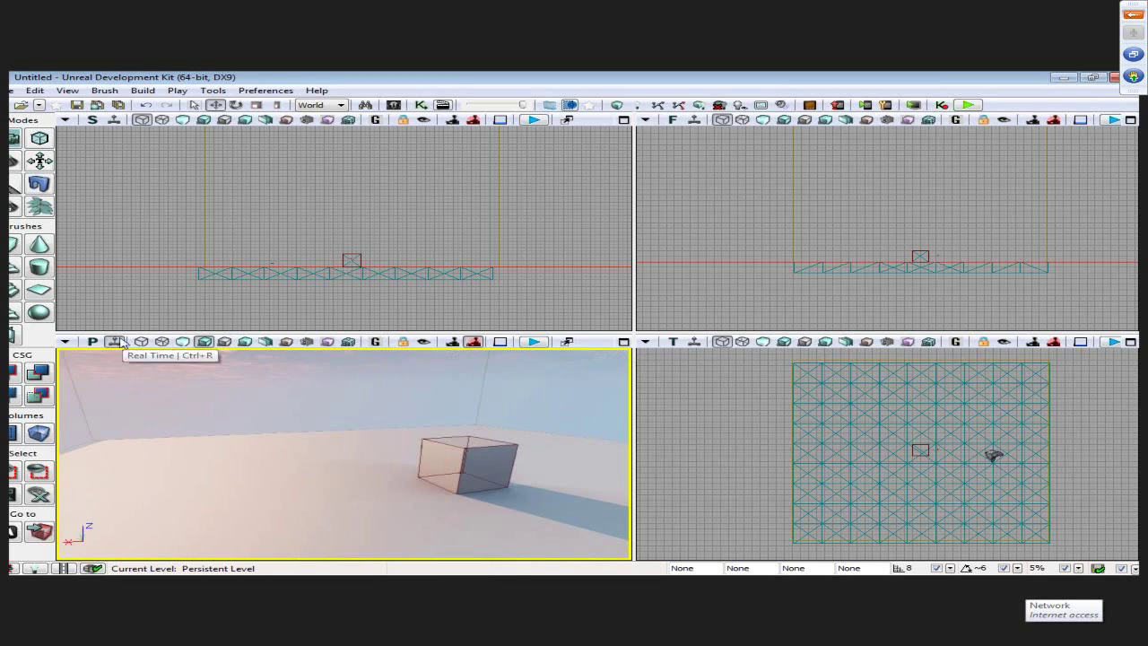
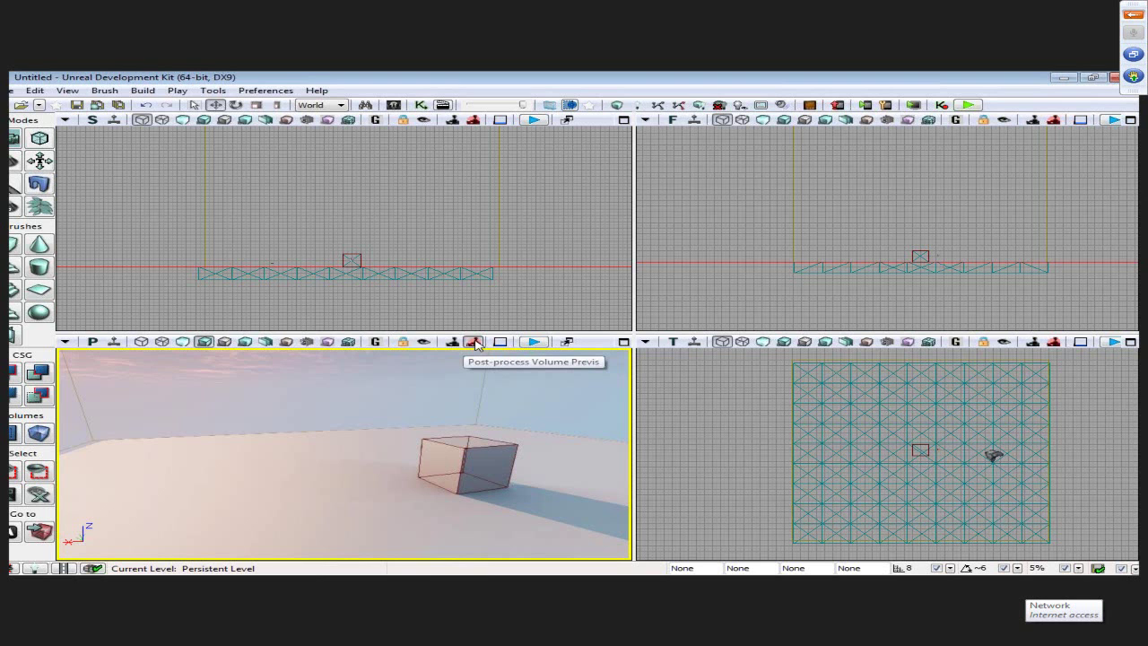
# - Turn on Post-process Volume Previs and fly the perspective camera around the cube
pyautogui.click(474, 343)
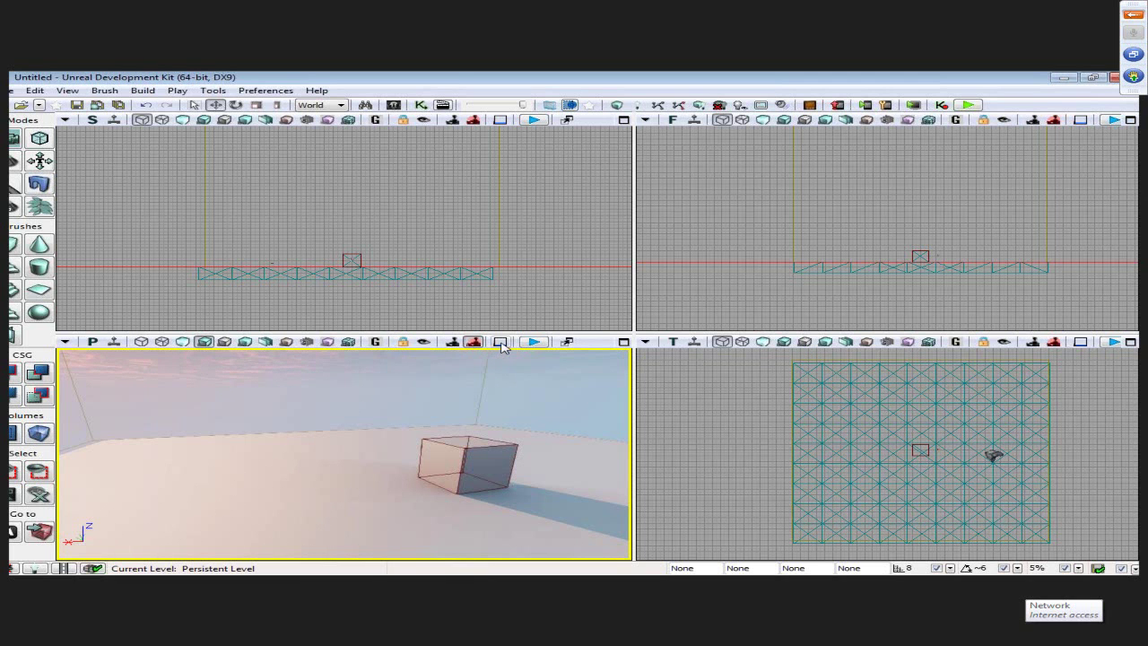
pyautogui.moveTo(482, 387); pyautogui.dragTo(508, 358)
pyautogui.moveTo(625, 491); pyautogui.dragTo(492, 358)
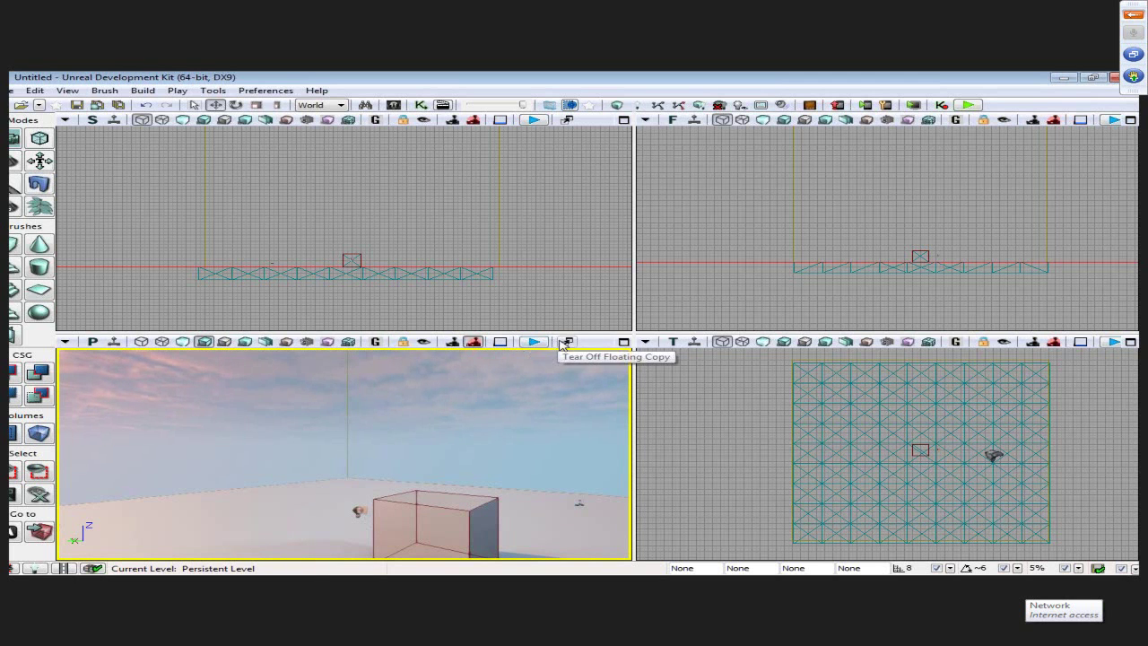
# - Play the level in the perspective viewport, then bring up the Start menu
pyautogui.scroll(3, 383, 423)
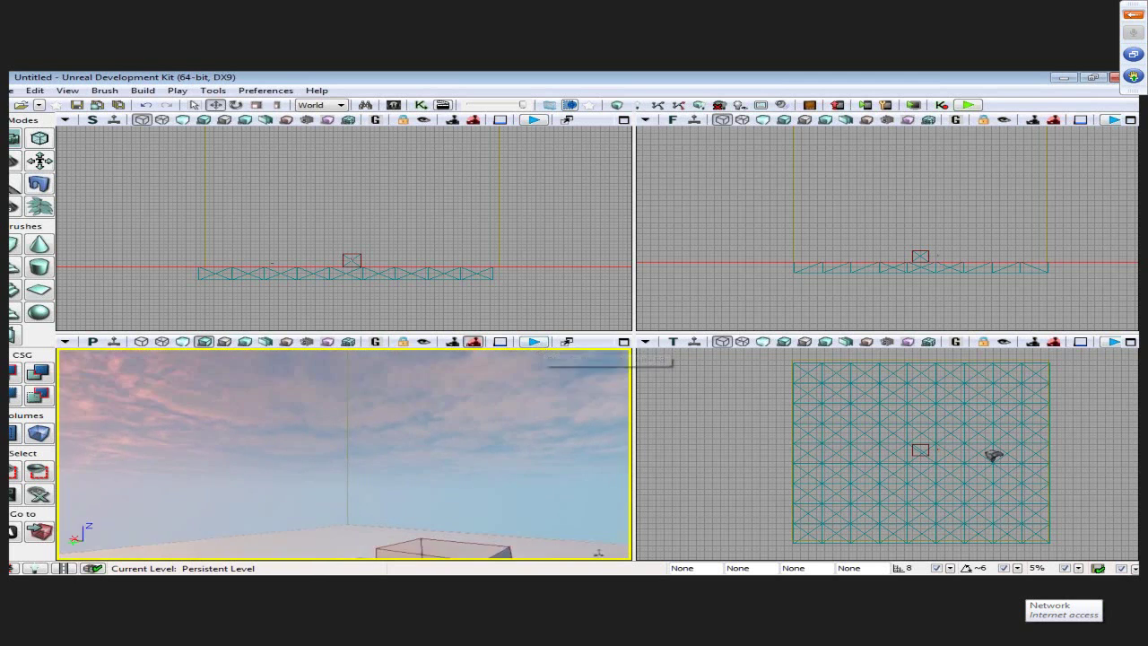
pyautogui.click(531, 345)
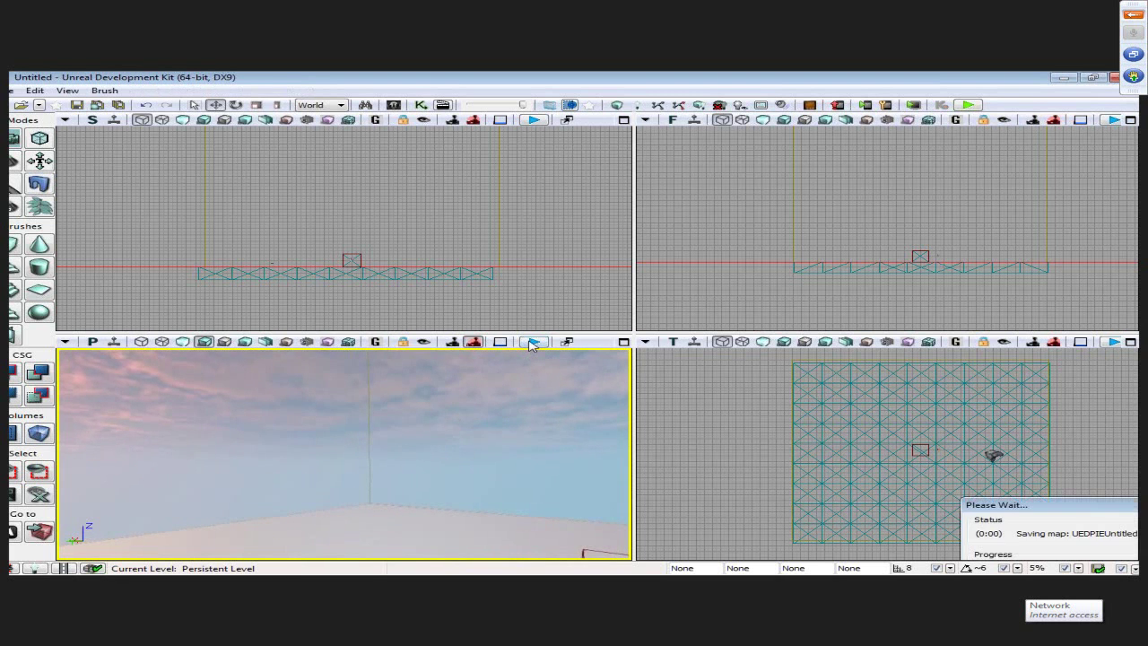
pyautogui.press('super')
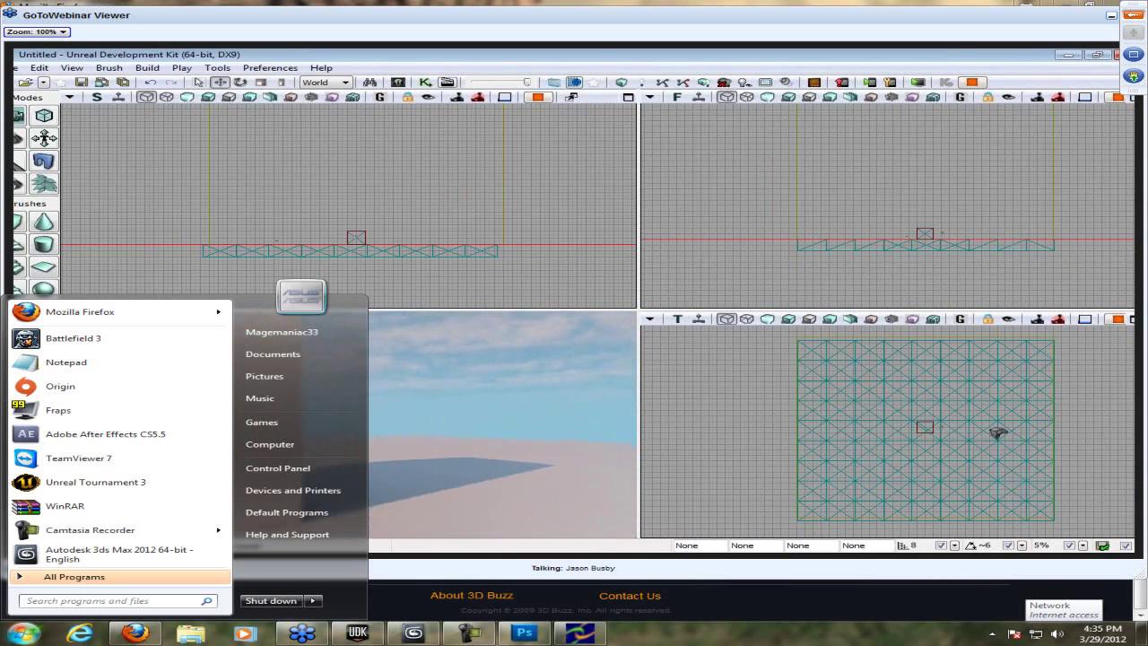
# - Start Notepad and type 'Also press and hold cntrl + mouse wheel scroll'
pyautogui.write('note')
pyautogui.write('pad')
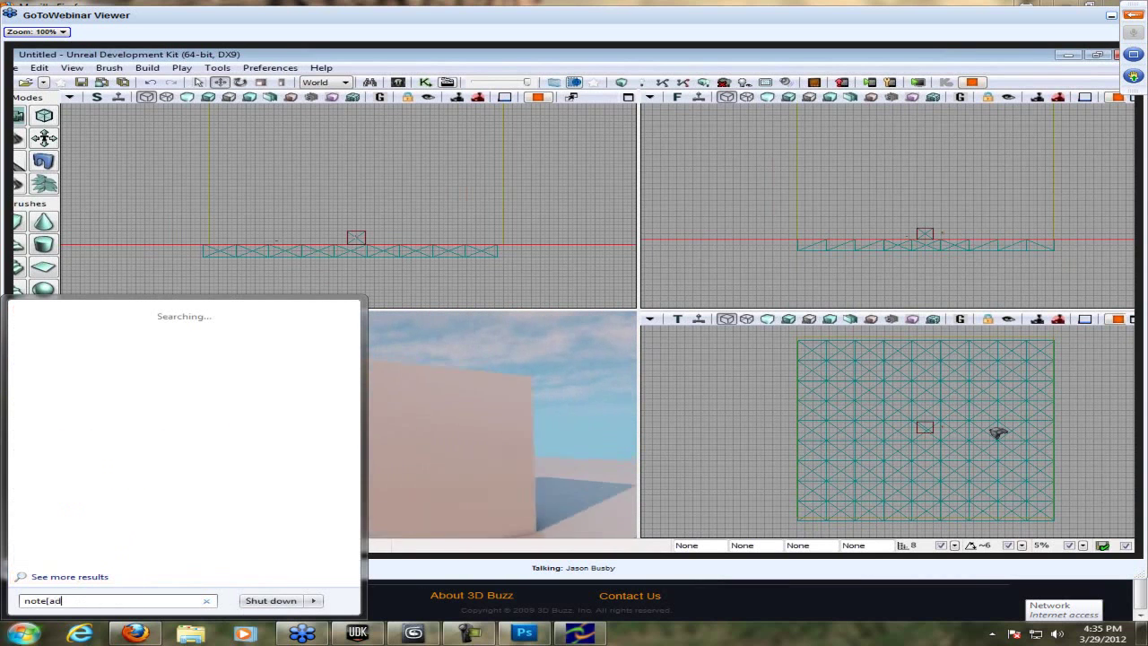
pyautogui.press('Return')
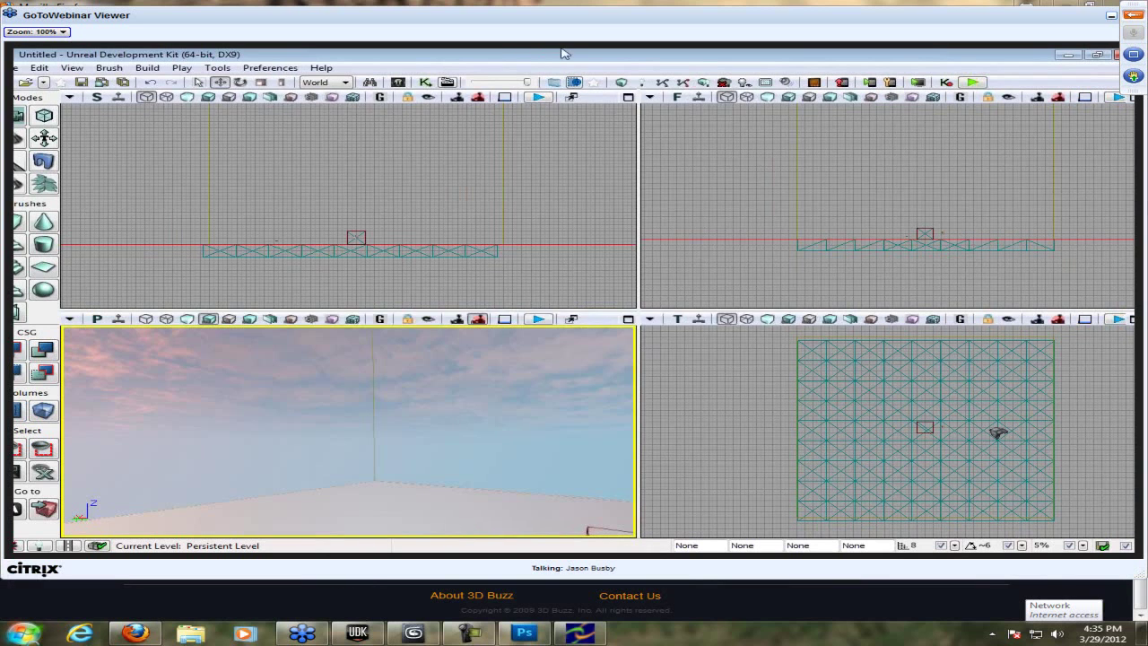
pyautogui.write('Ak')
pyautogui.press('BackSpace')
pyautogui.write('lso press and ')
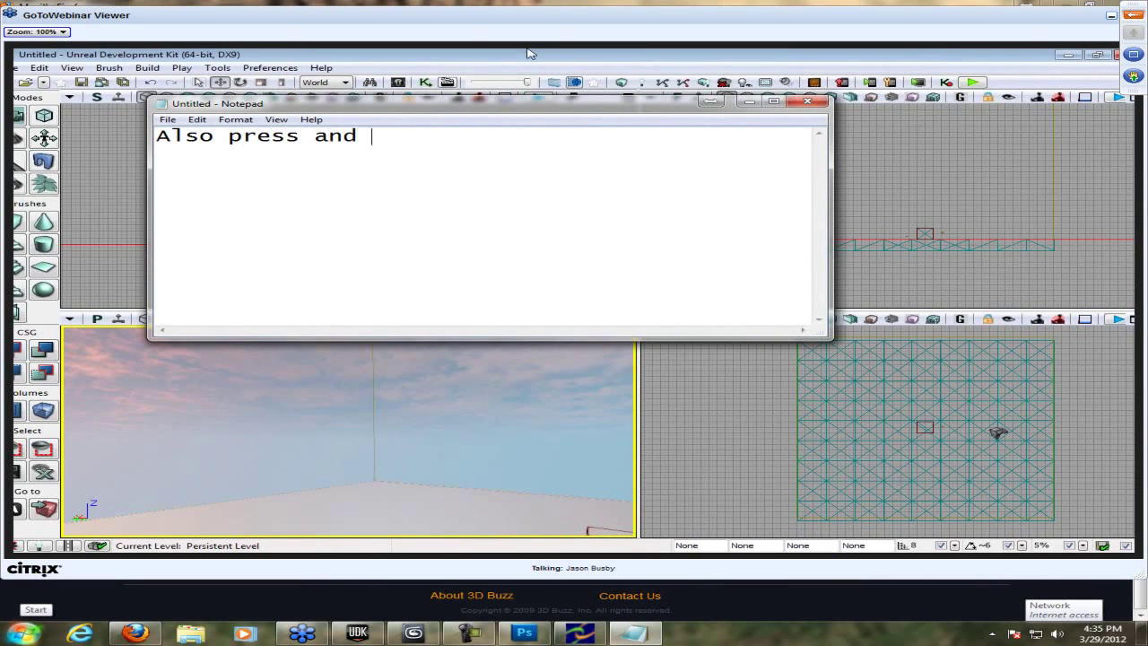
pyautogui.write('hold cntrl')
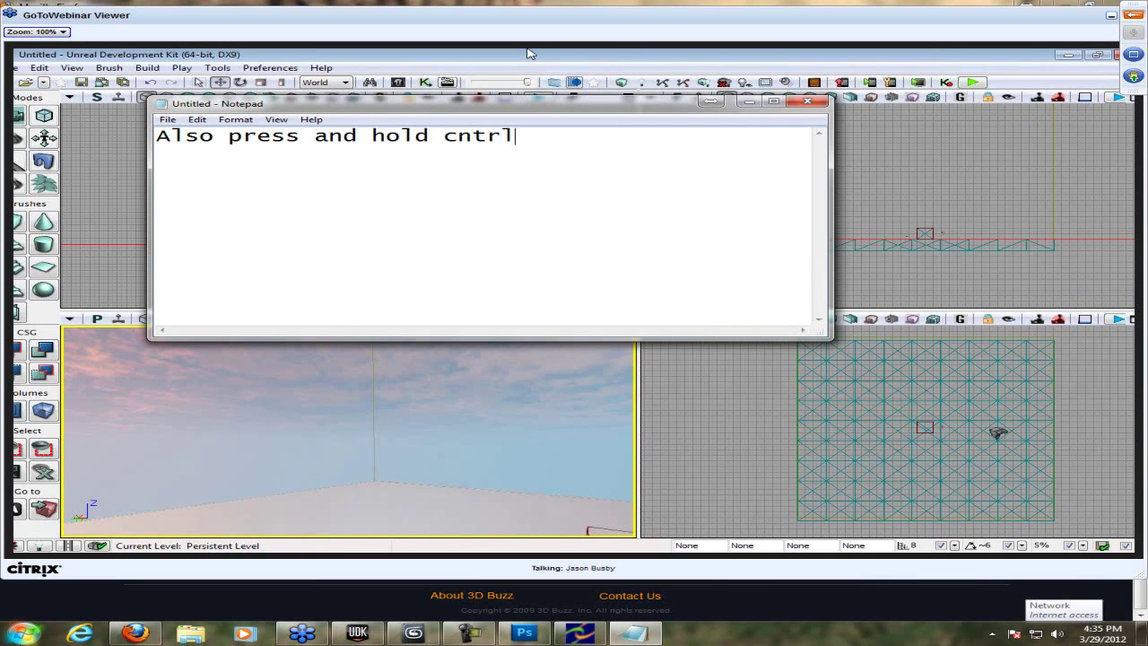
pyautogui.write(' + mouse wheel scroll')
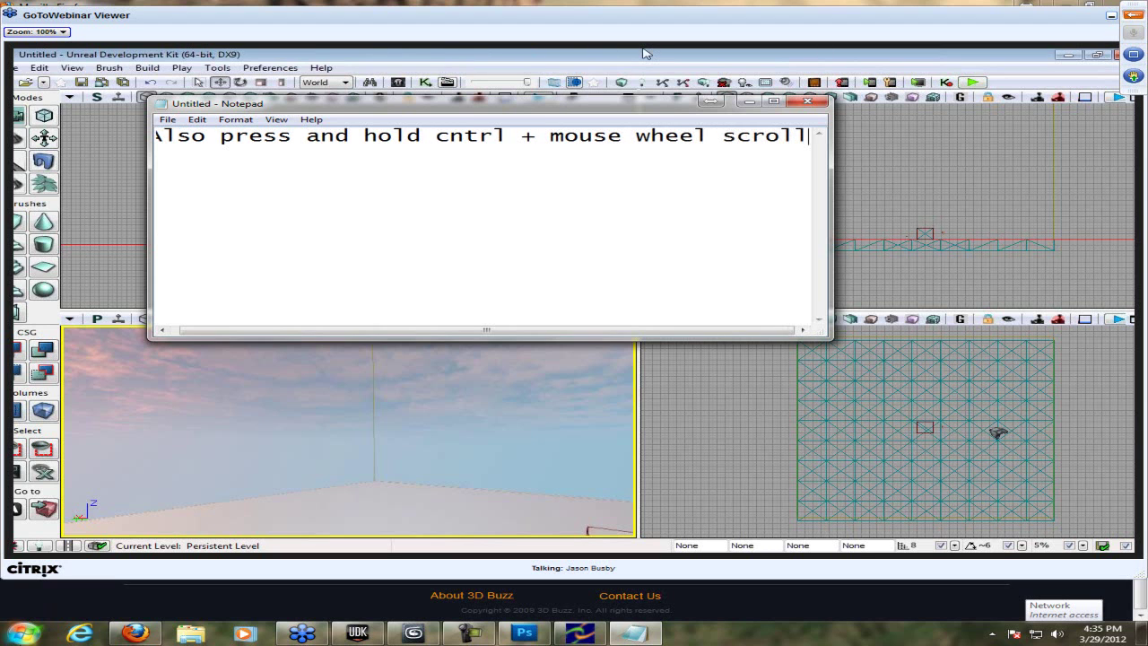
# - Add a second line: 'It will slow or make the speed faster quicker than clicking'
pyautogui.hotkey('alt', 'Tab')
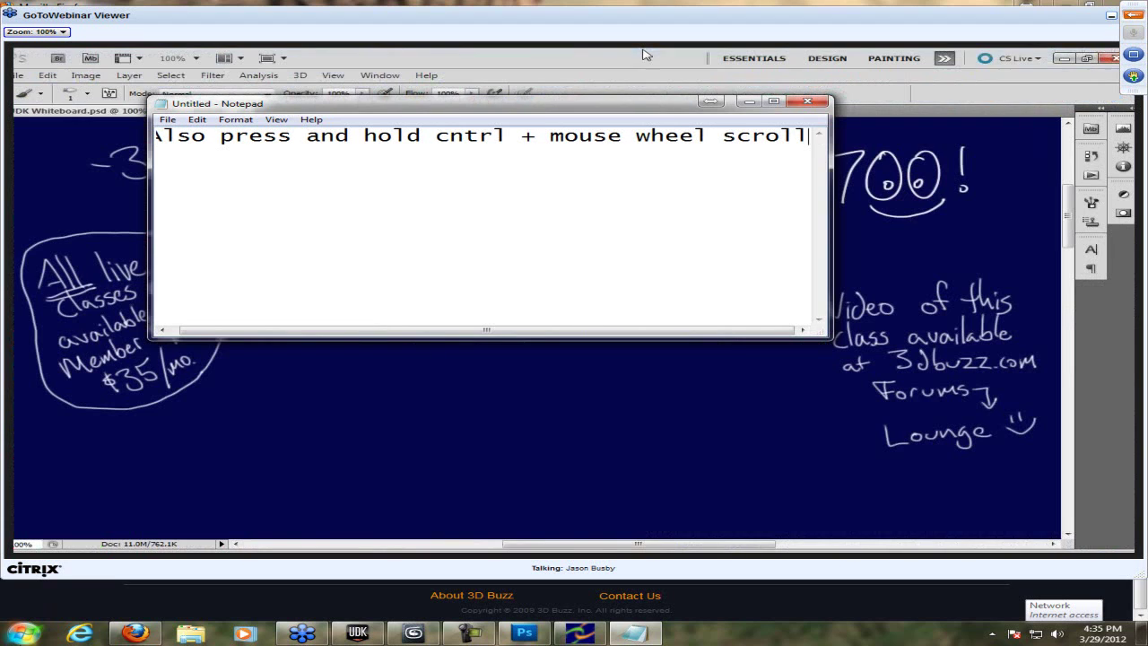
pyautogui.hotkey('alt', 'Tab')
pyautogui.moveTo(538, 109); pyautogui.dragTo(533, 137)
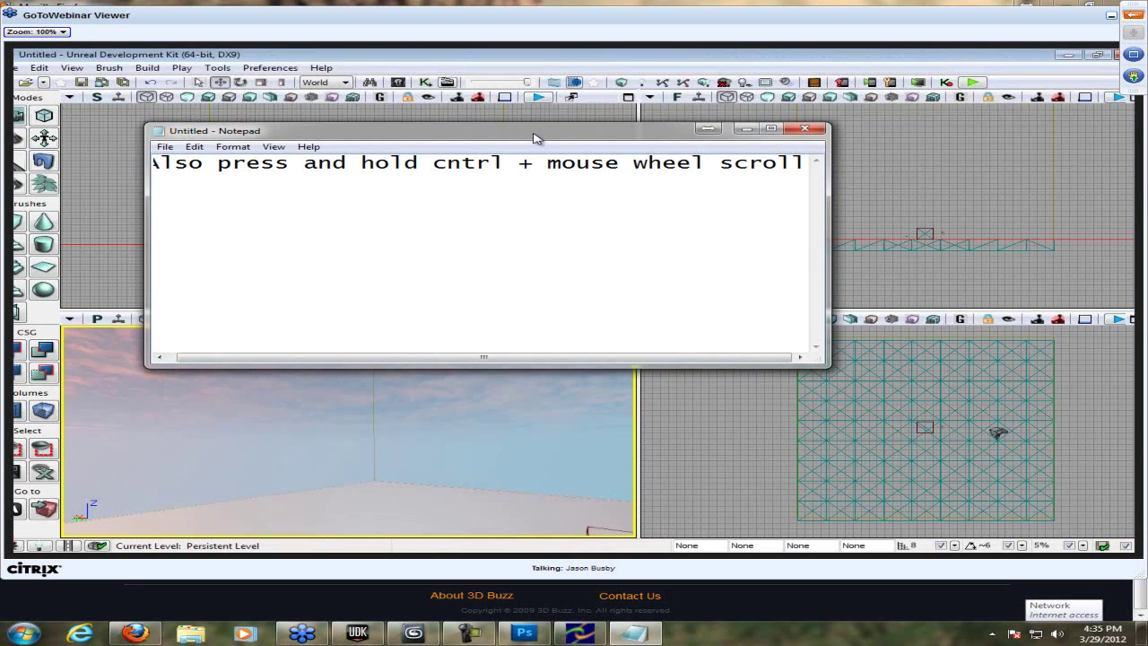
pyautogui.press('Home')
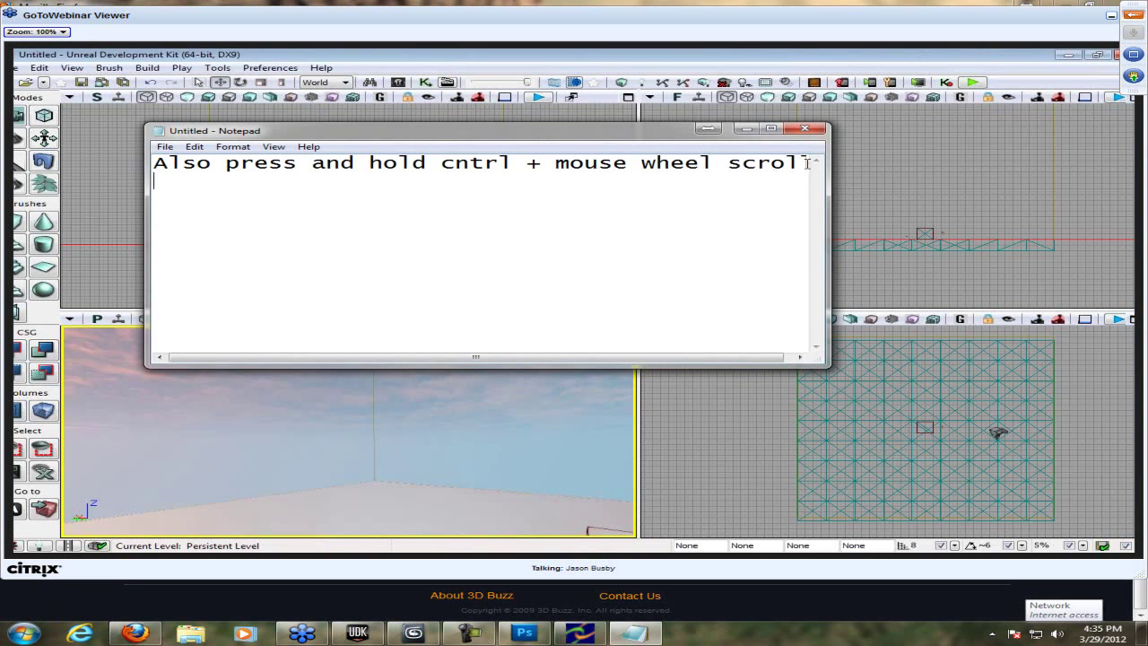
pyautogui.press('End')
pyautogui.press('Return')
pyautogui.moveTo(830, 285); pyautogui.dragTo(860, 281)
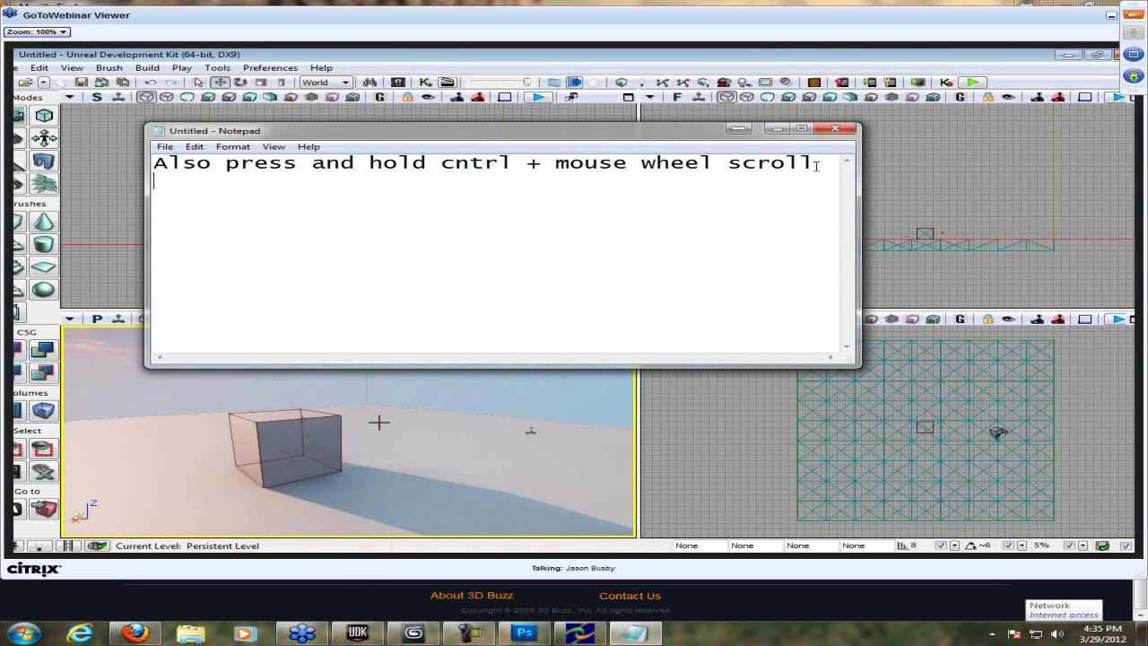
pyautogui.write('It wil')
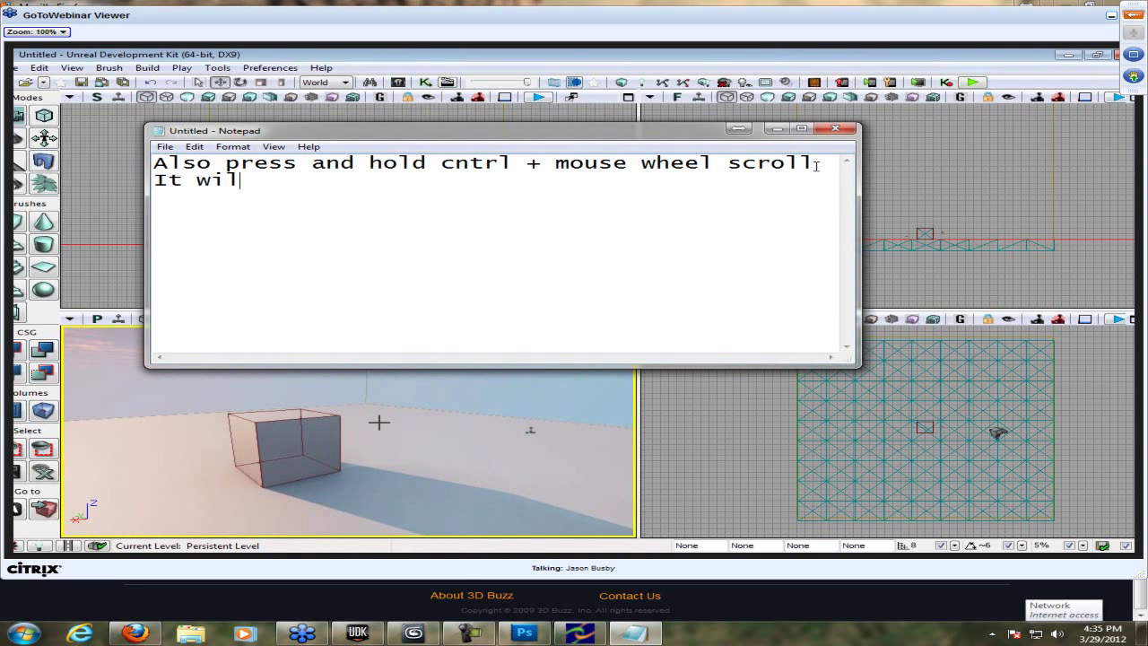
pyautogui.write('l slow or m')
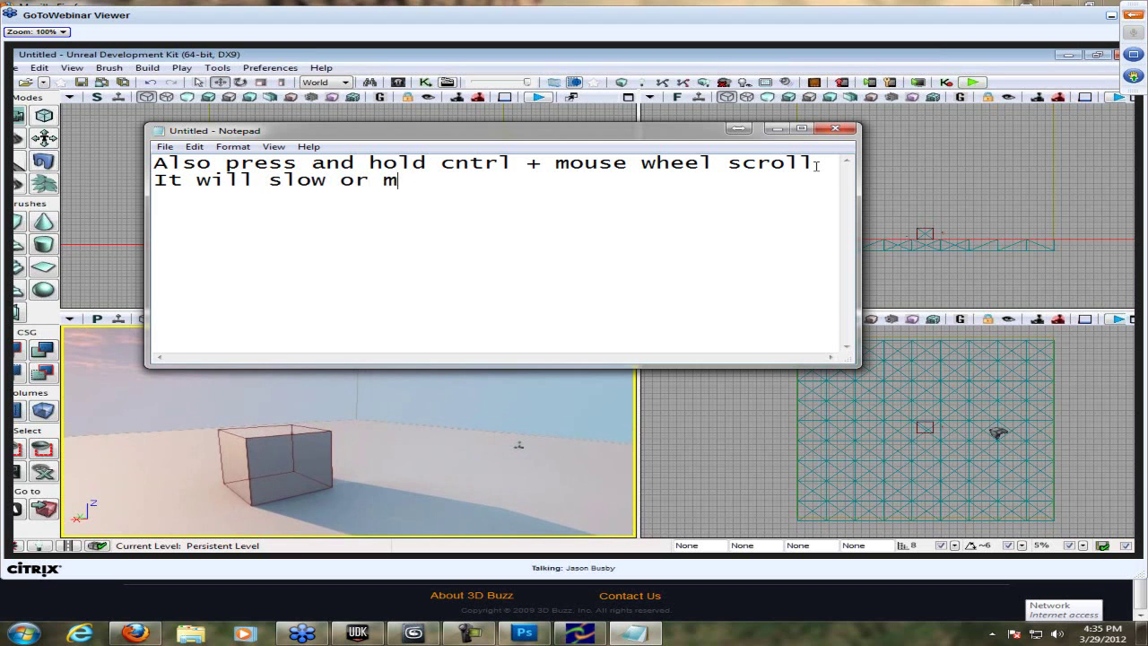
pyautogui.write('ake the speed')
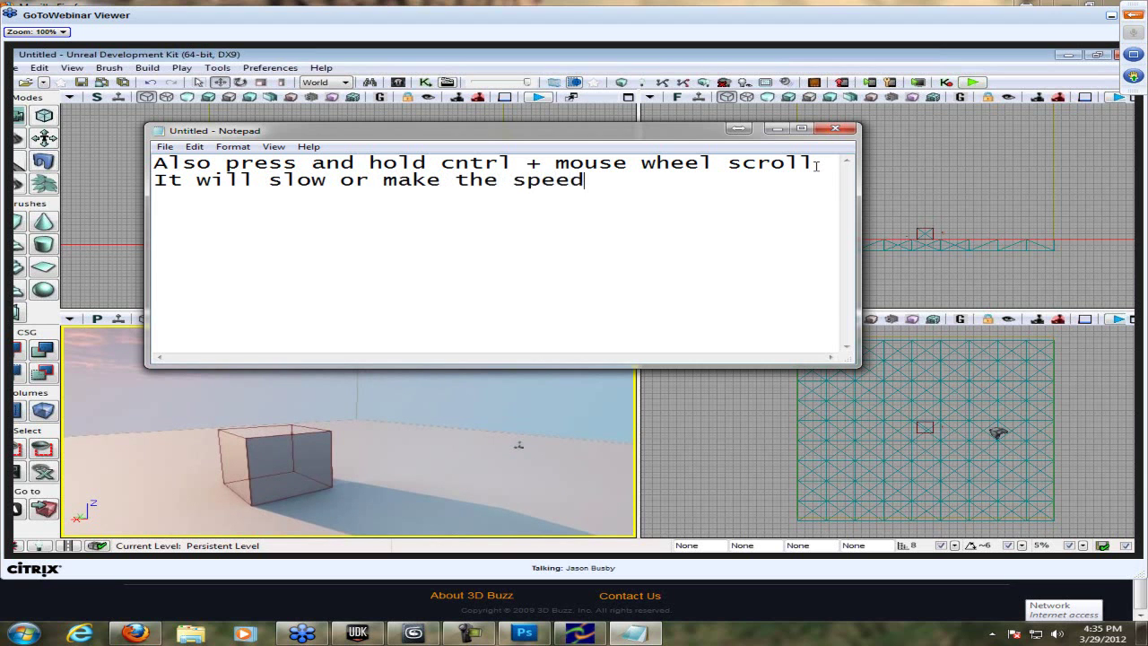
pyautogui.write(' faster quicker th')
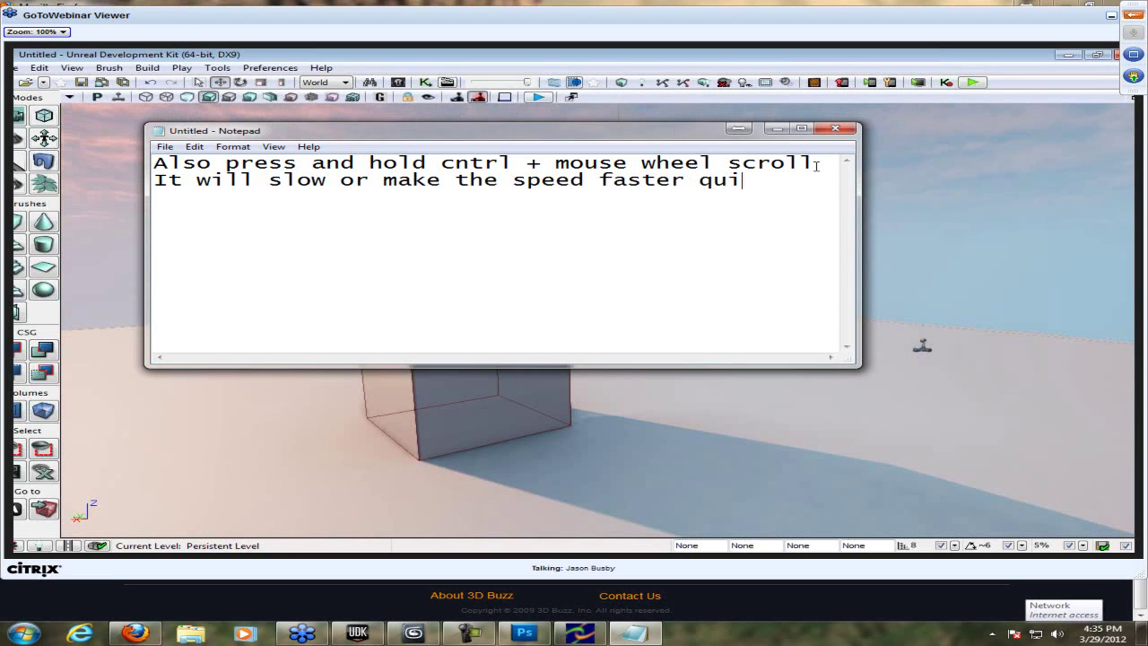
pyautogui.write('an clicking')
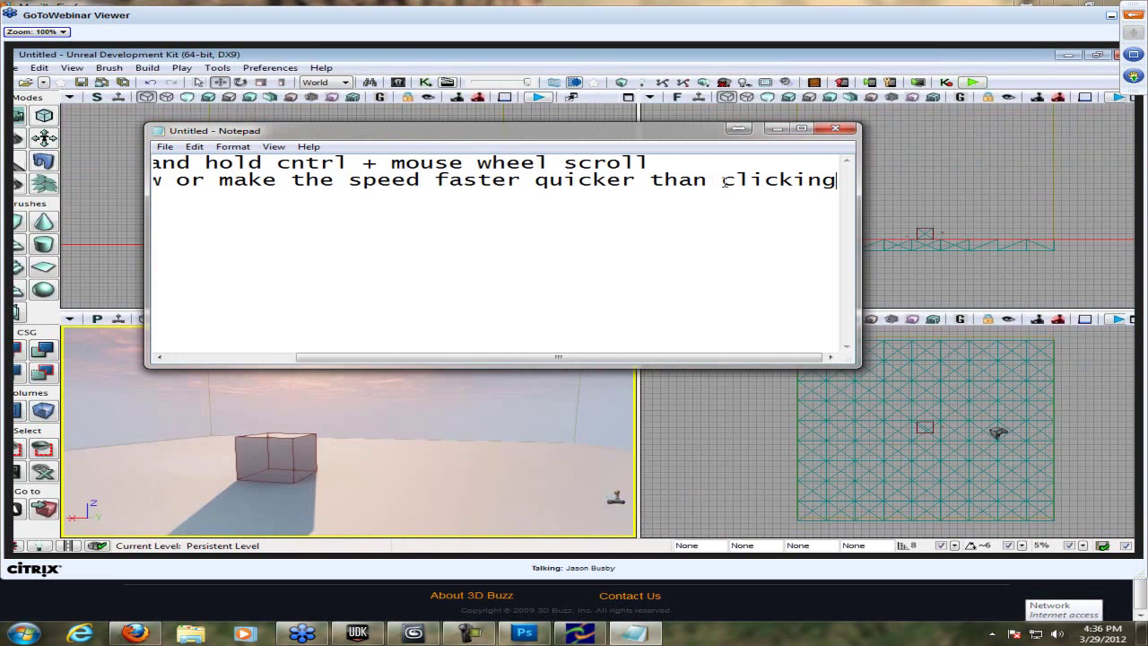
# - Rework the line breaks around 'than clicking', then close Notepad
pyautogui.click(725, 182)
pyautogui.press('Return')
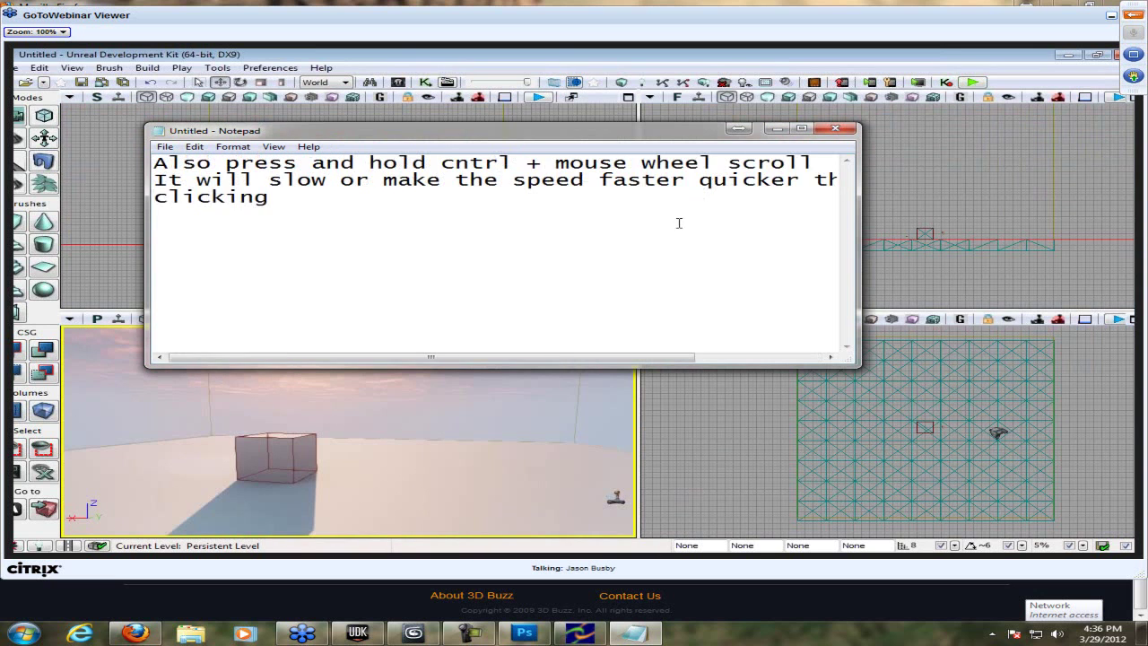
pyautogui.click(810, 180)
pyautogui.press('Return')
pyautogui.press('Left')
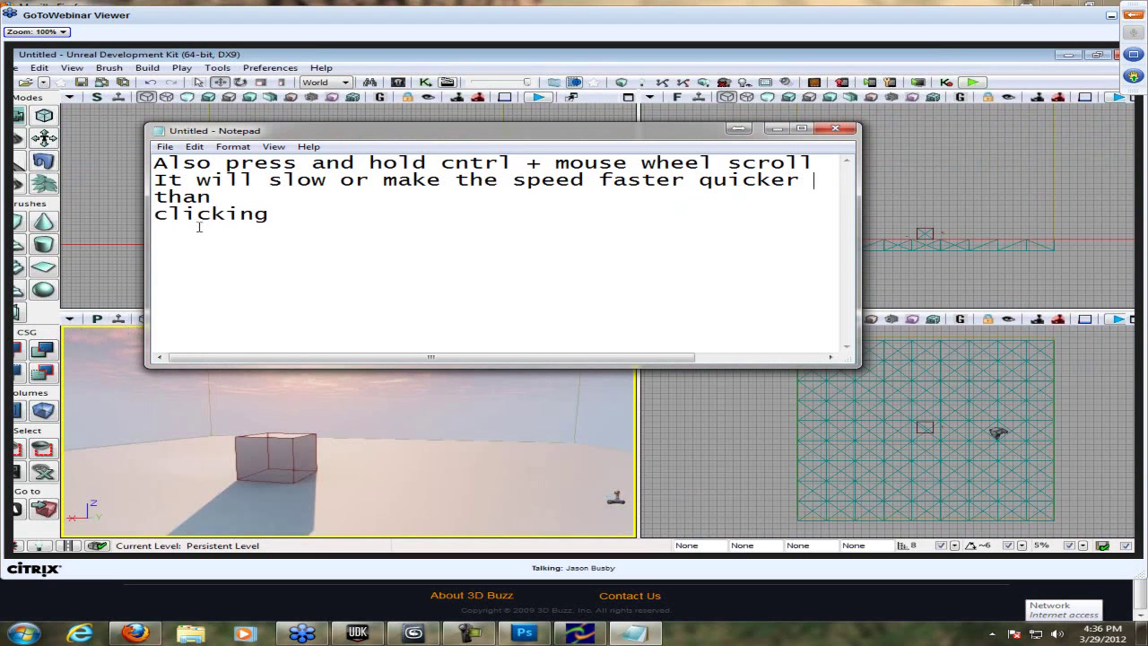
pyautogui.press('BackSpace')
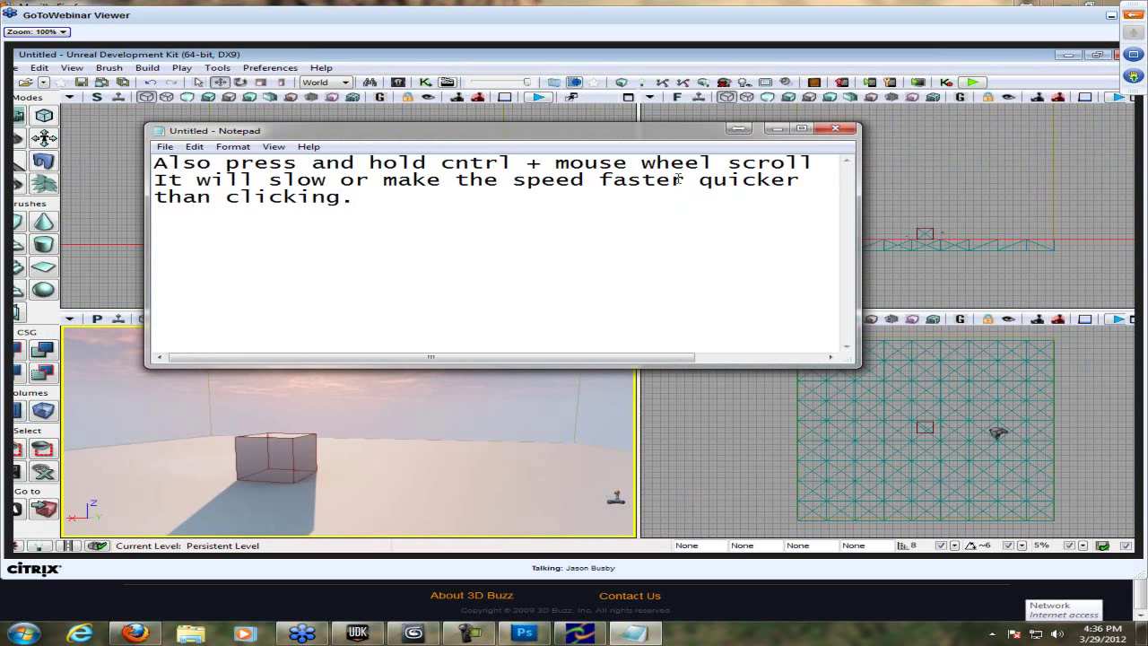
pyautogui.hotkey('ctrl', 'a')
pyautogui.click(823, 131)
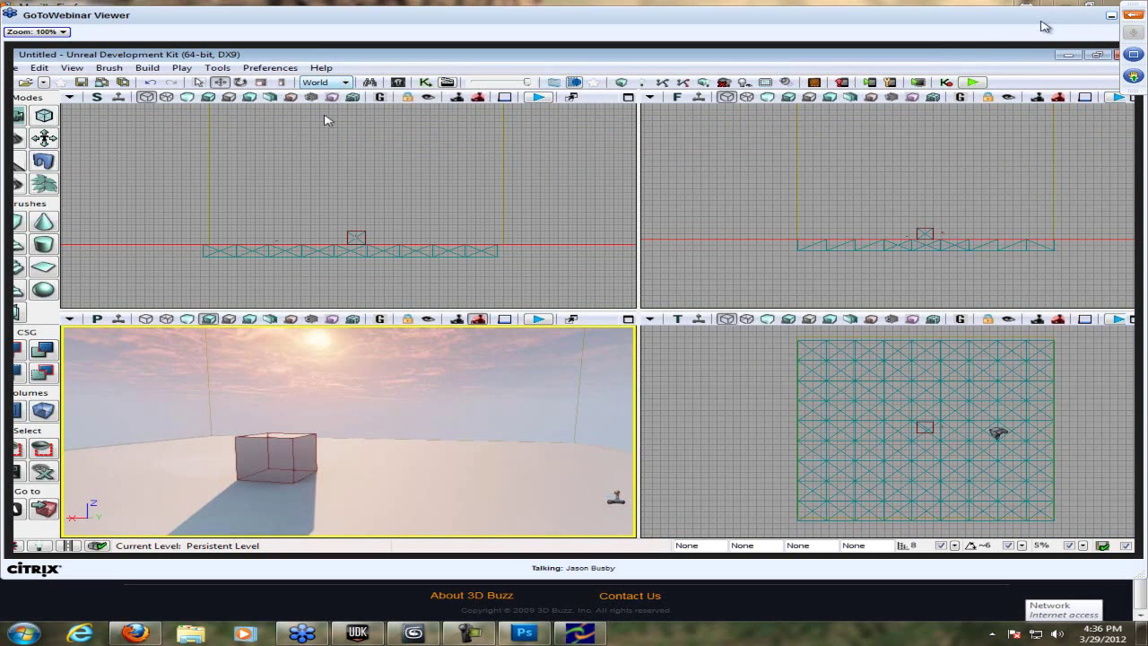
# - With the shared screen full screen, browse the File menu and view then close World Properties
pyautogui.click(1133, 54)
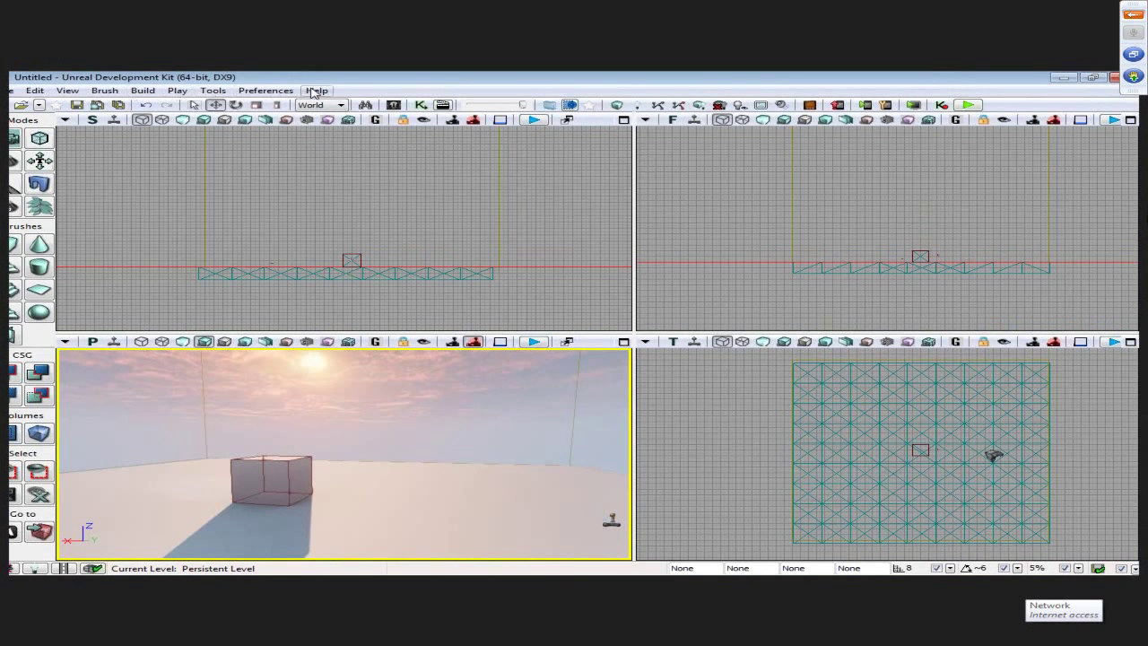
pyautogui.click(12, 90)
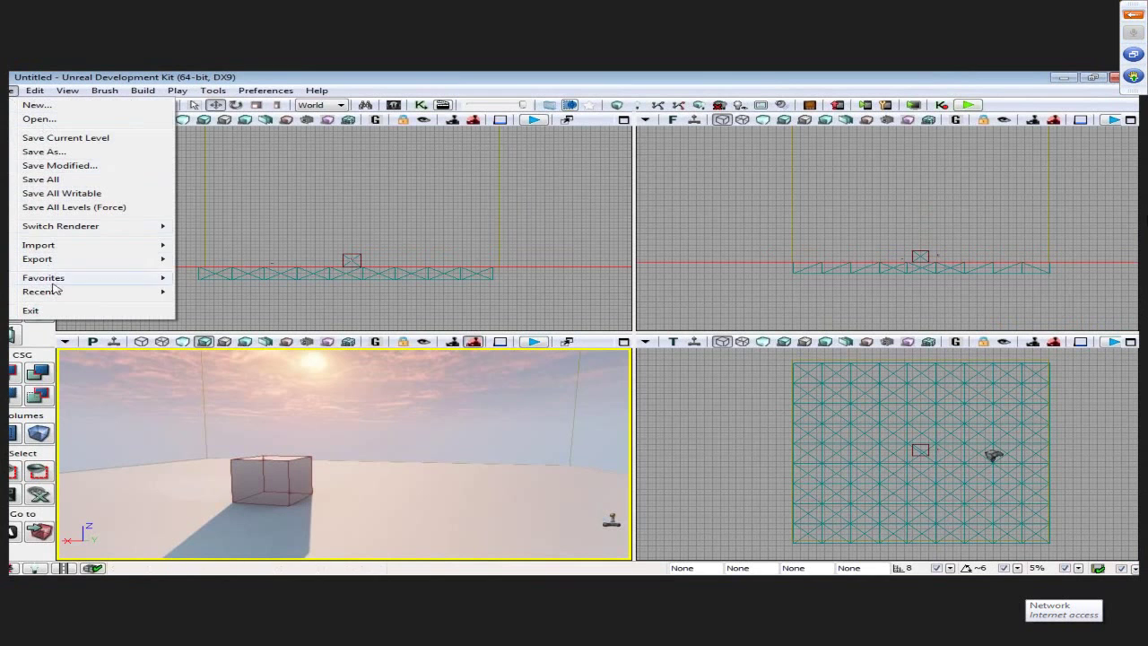
pyautogui.moveTo(43, 94)
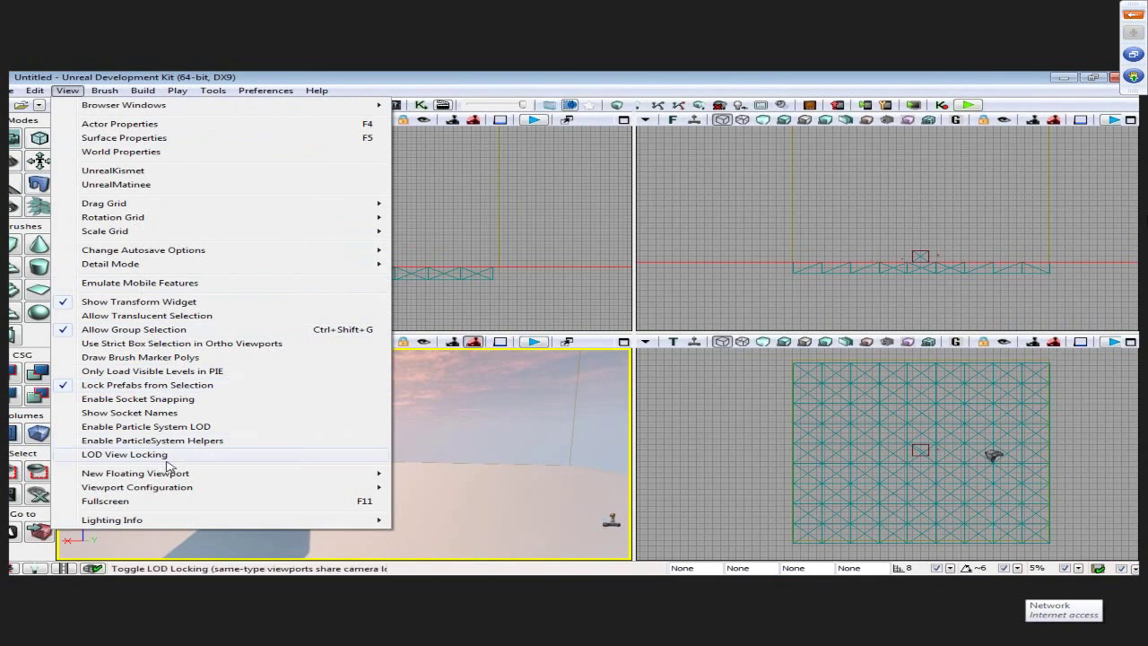
pyautogui.moveTo(186, 251)
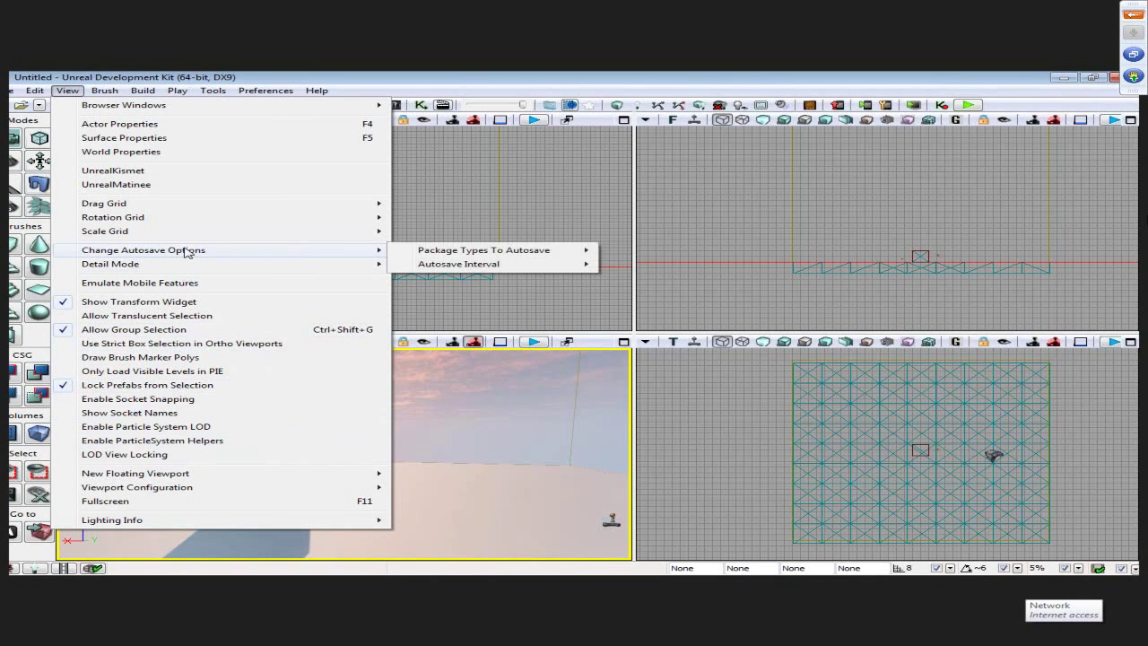
pyautogui.click(160, 153)
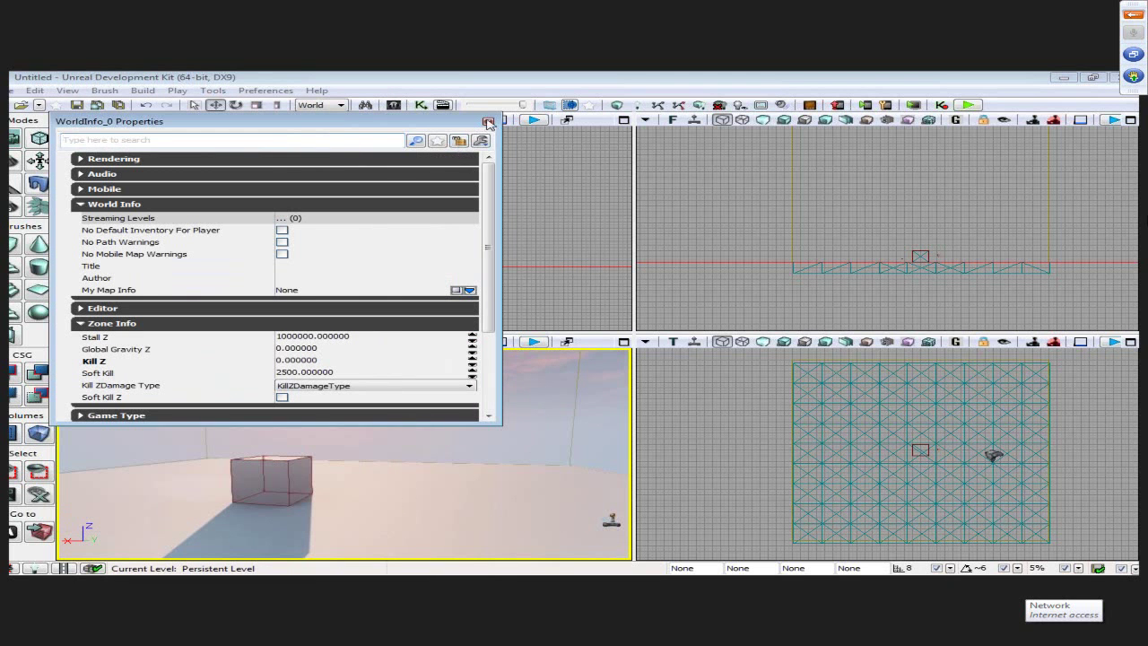
pyautogui.click(488, 123)
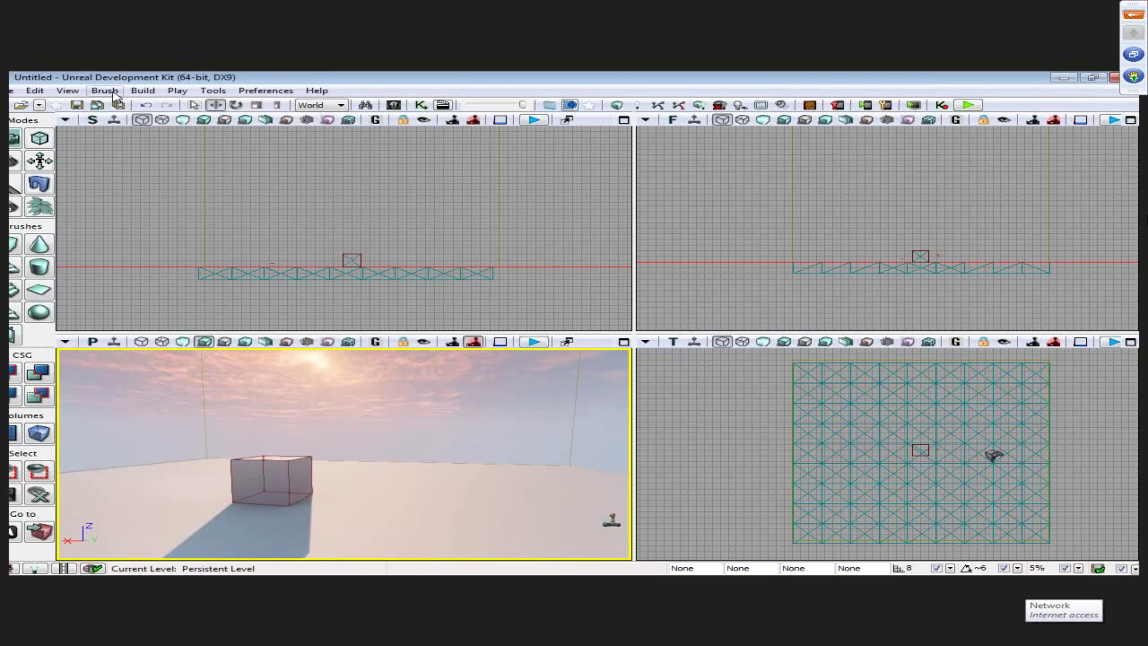
# - Browse the Brush, Play, Tools and Preferences menus, ending on the Help menu
pyautogui.click(113, 93)
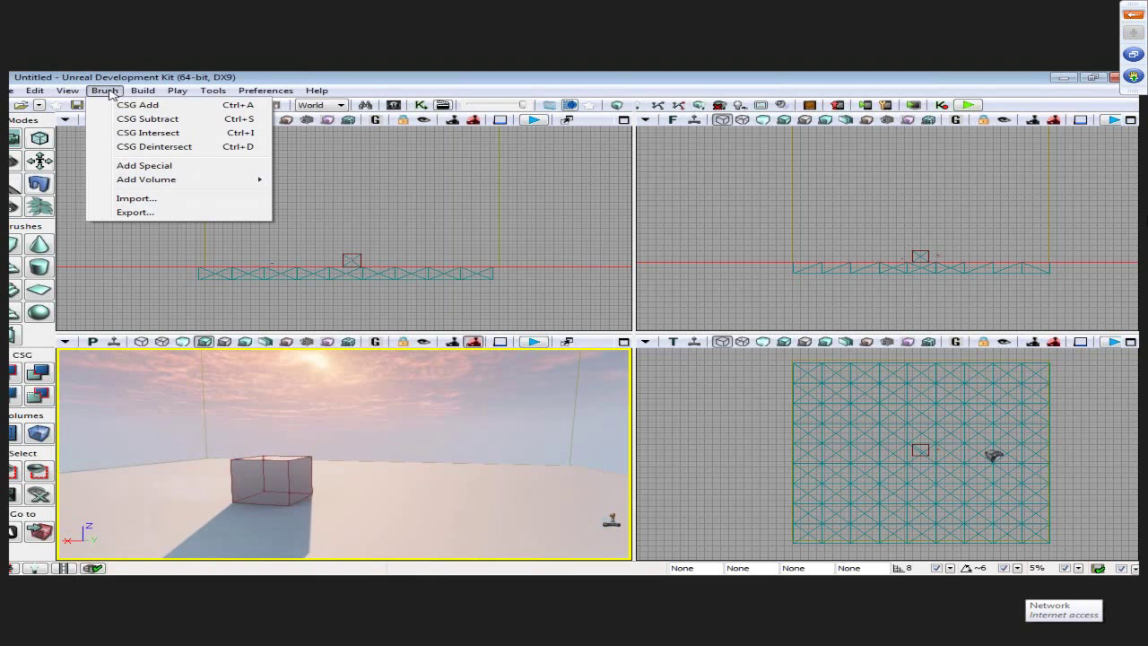
pyautogui.click(111, 94)
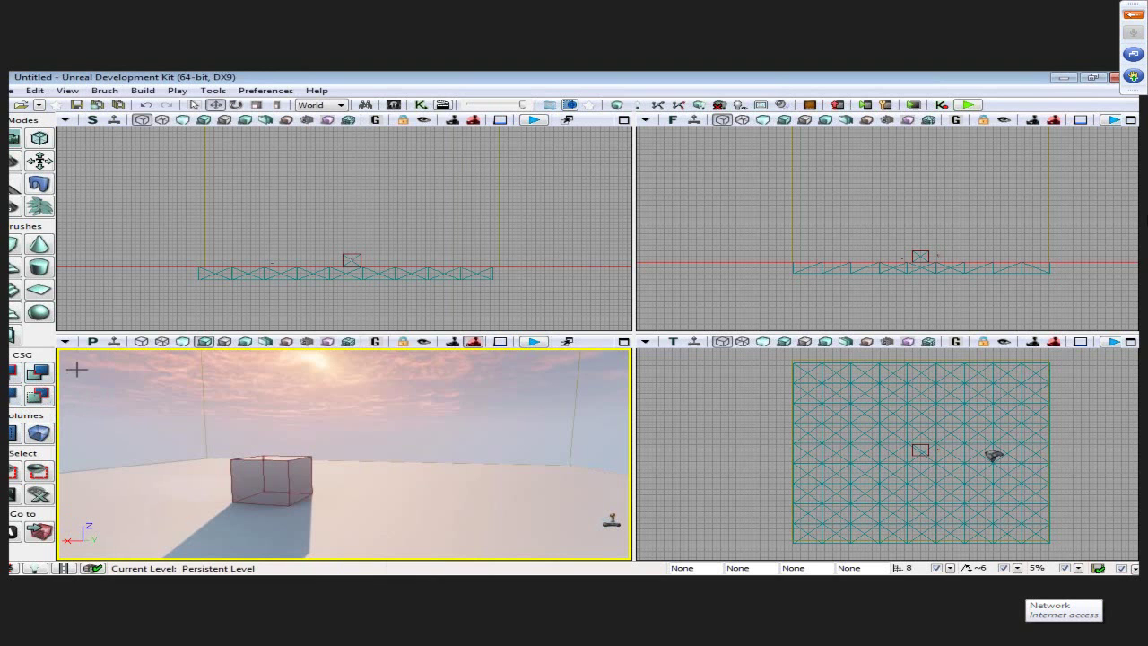
pyautogui.click(179, 92)
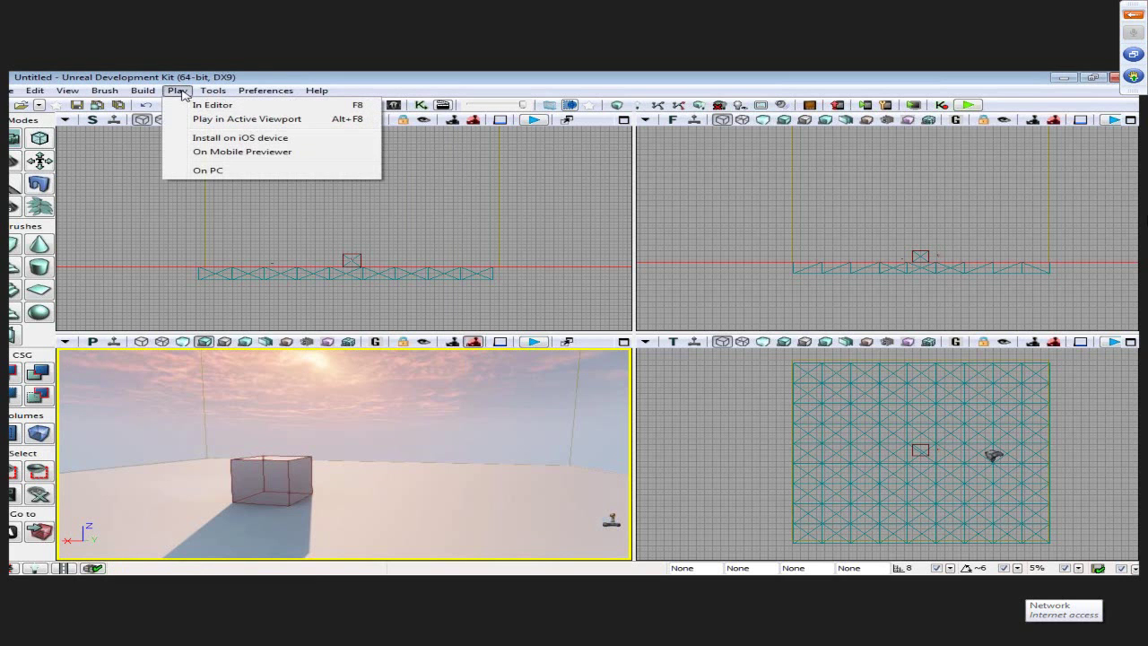
pyautogui.click(212, 91)
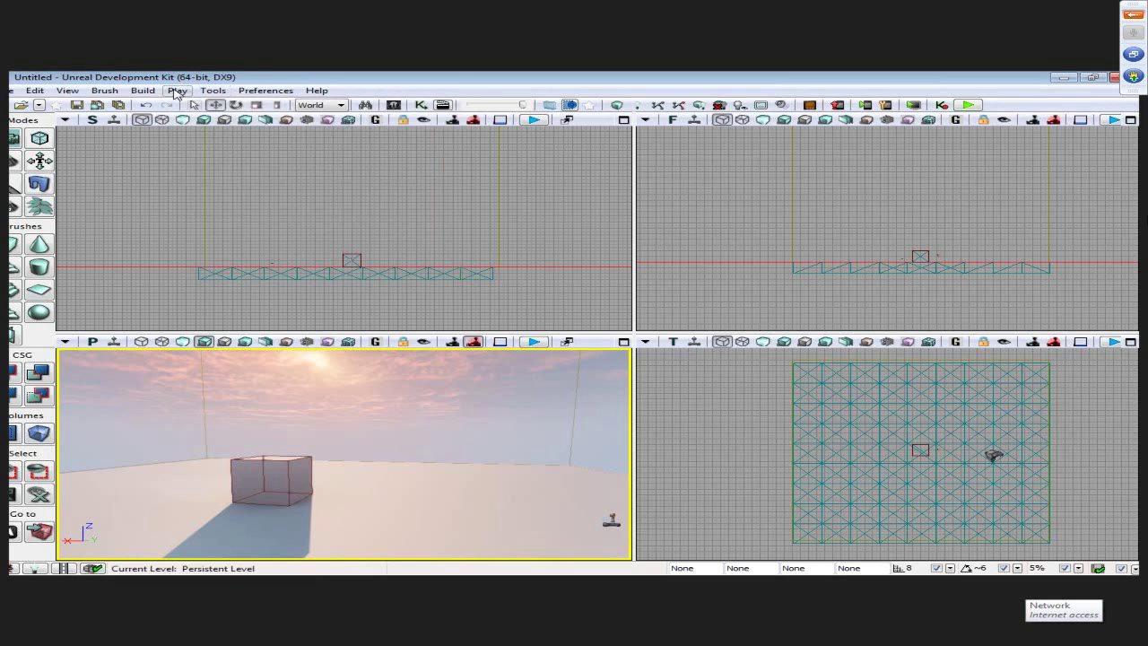
pyautogui.click(177, 91)
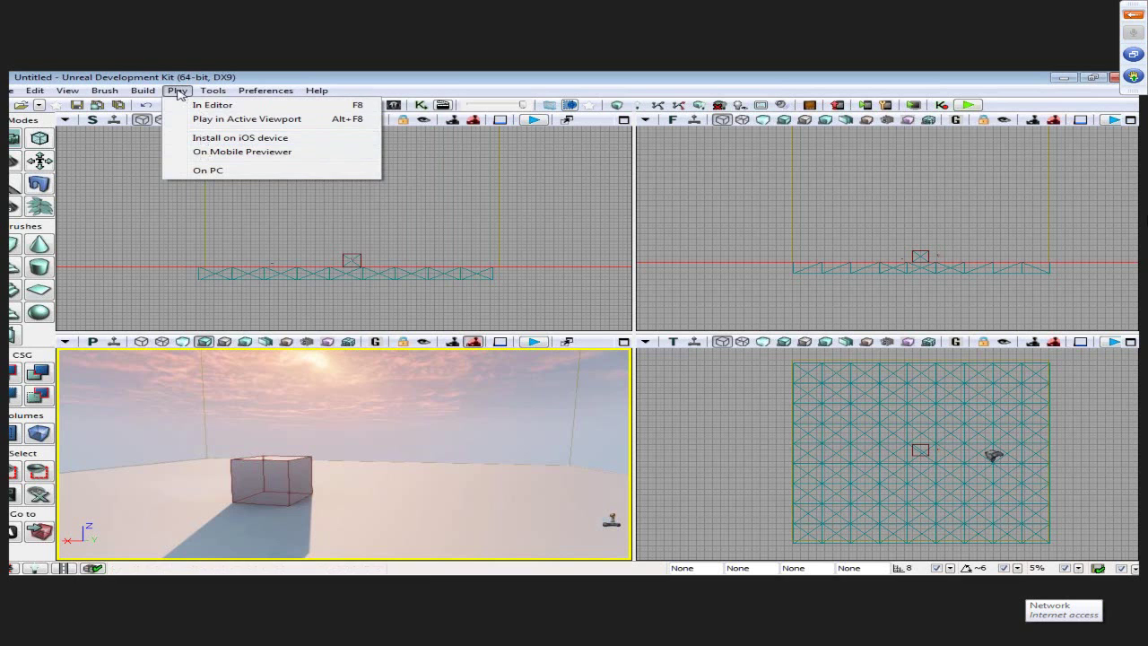
pyautogui.moveTo(218, 95)
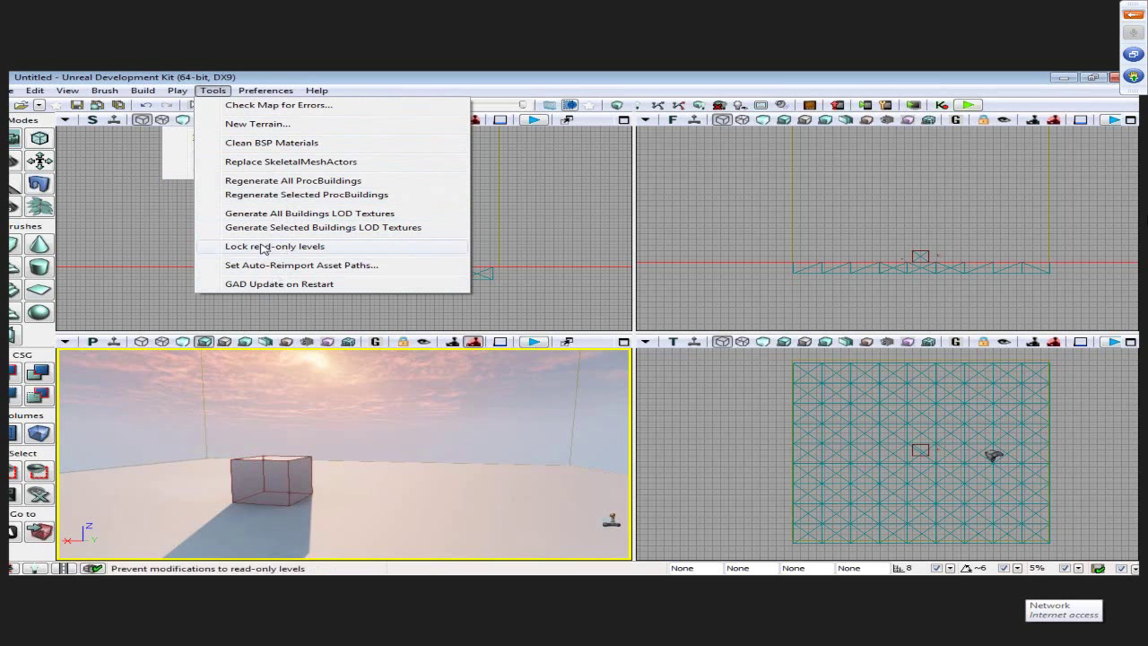
pyautogui.moveTo(261, 93)
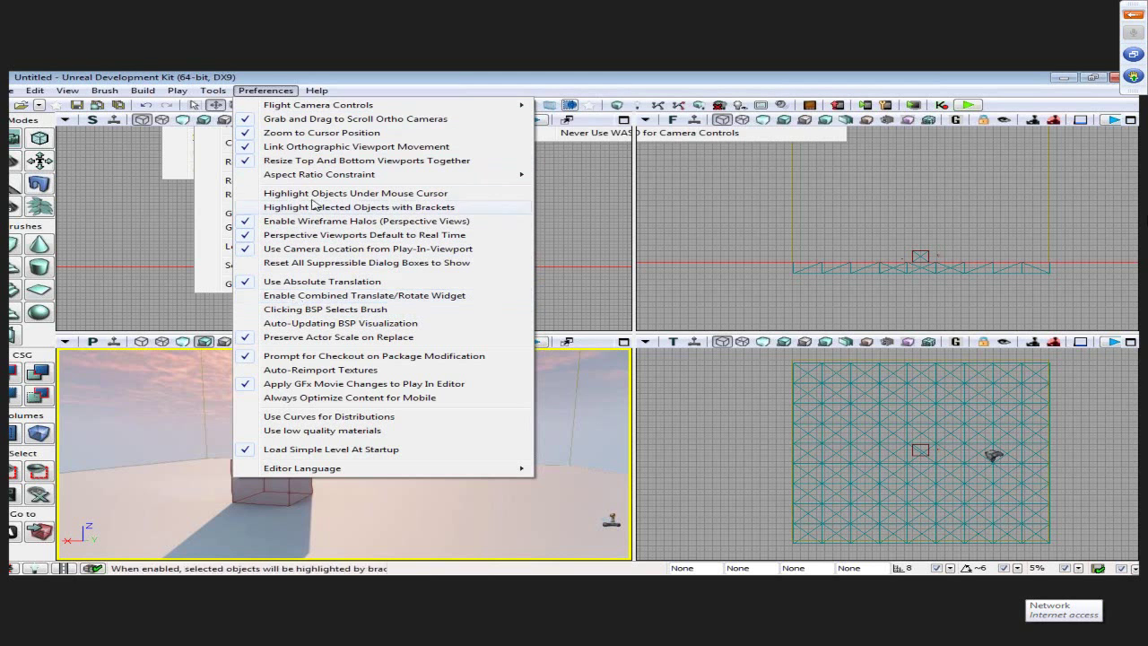
pyautogui.click(285, 90)
pyautogui.click(314, 91)
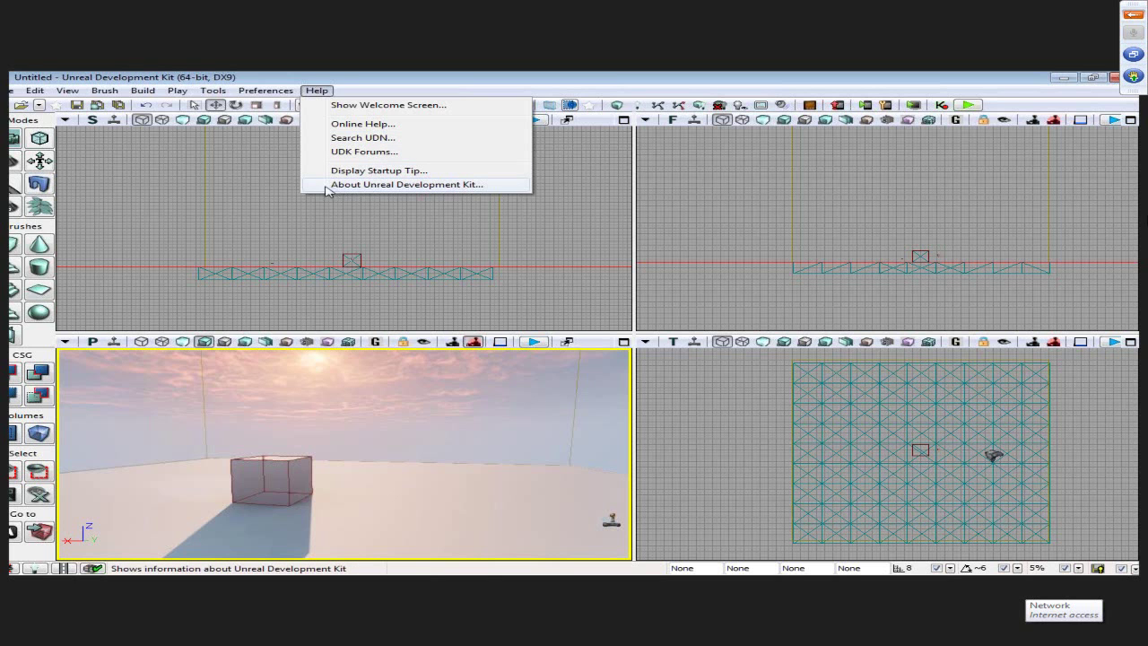
# - View the About Unreal Development Kit box (version 9505) and glance at the local Preferences menu
pyautogui.click(376, 189)
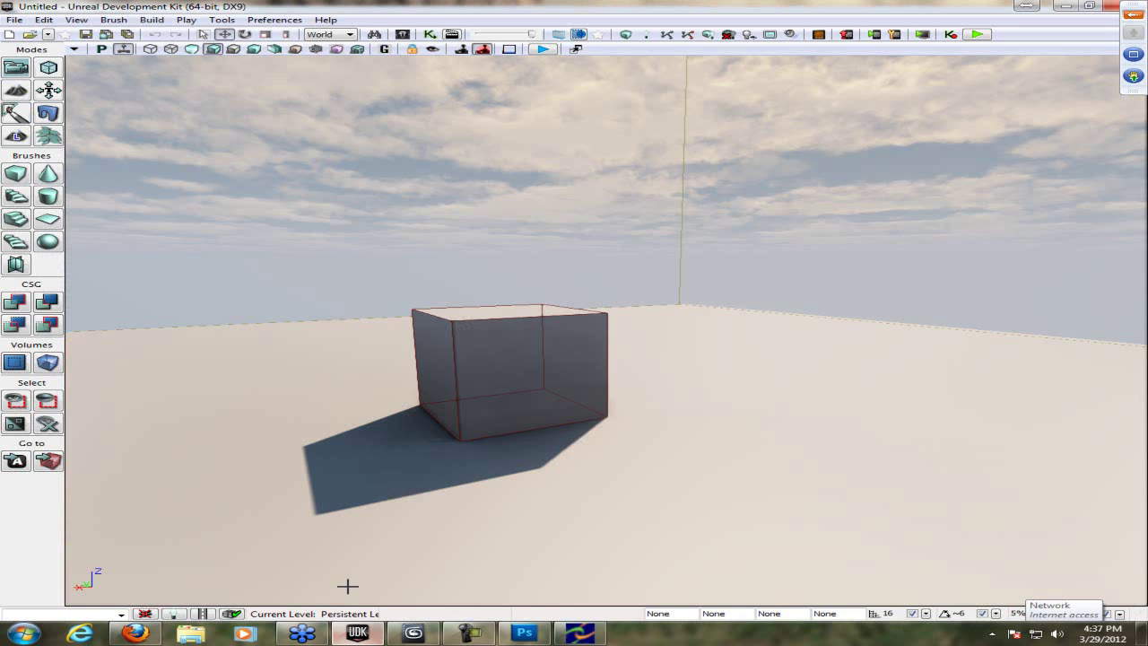
pyautogui.click(274, 19)
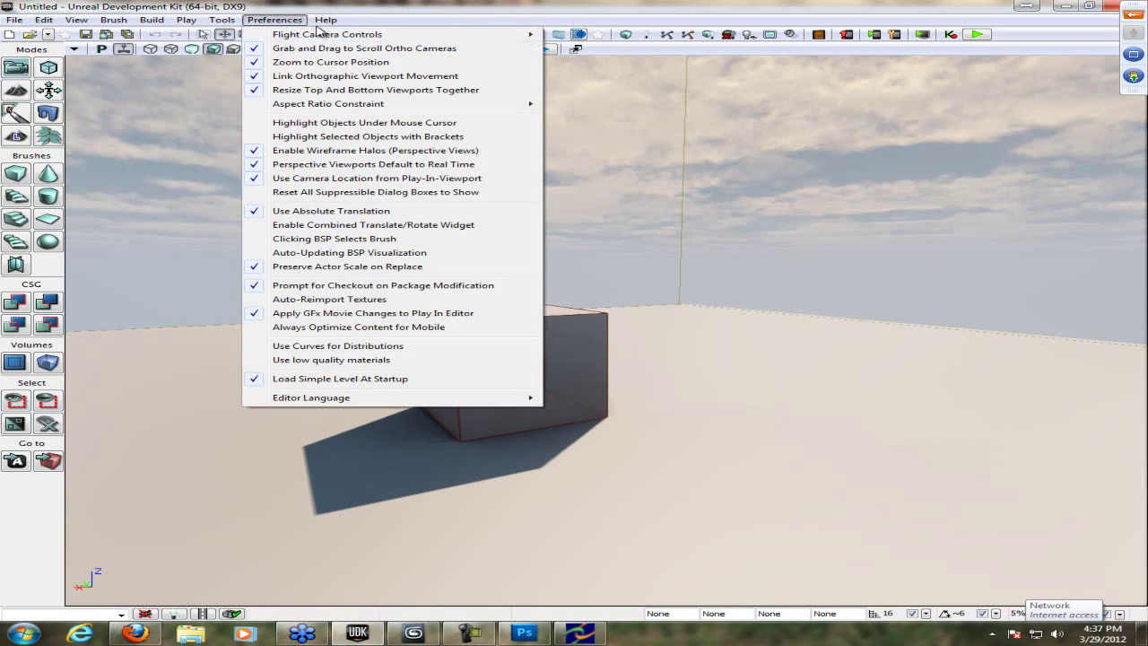
pyautogui.moveTo(325, 20)
pyautogui.click(377, 74)
# - Show Help > About in the local editor, then return to the GoToWebinar viewer
pyautogui.click(326, 20)
pyautogui.click(379, 114)
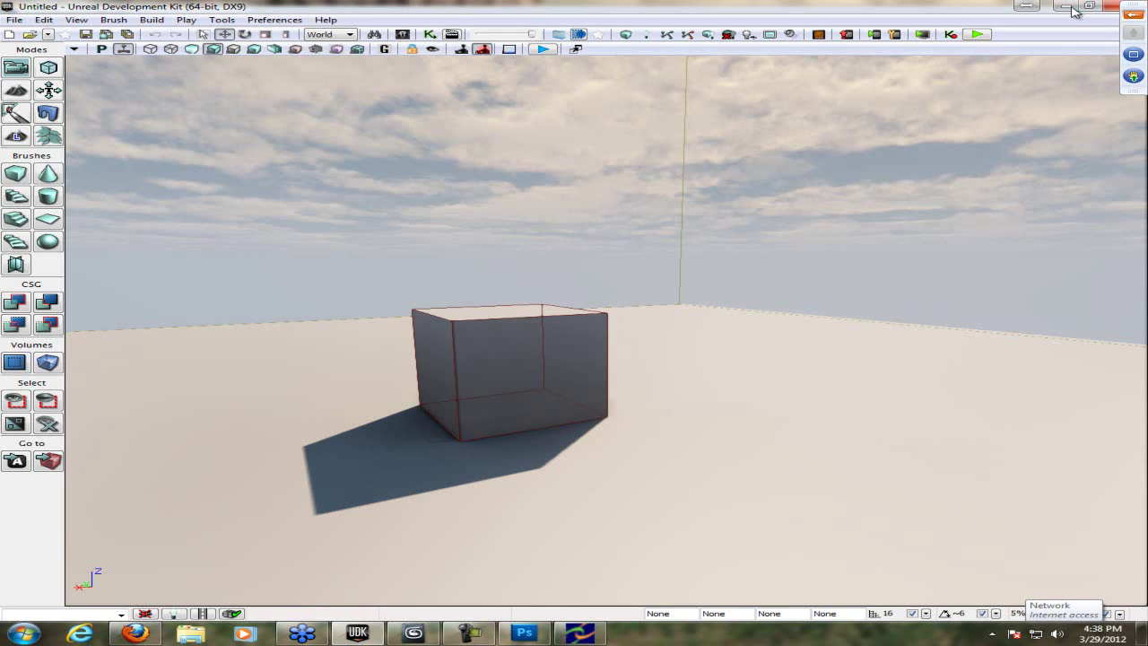
pyautogui.click(303, 633)
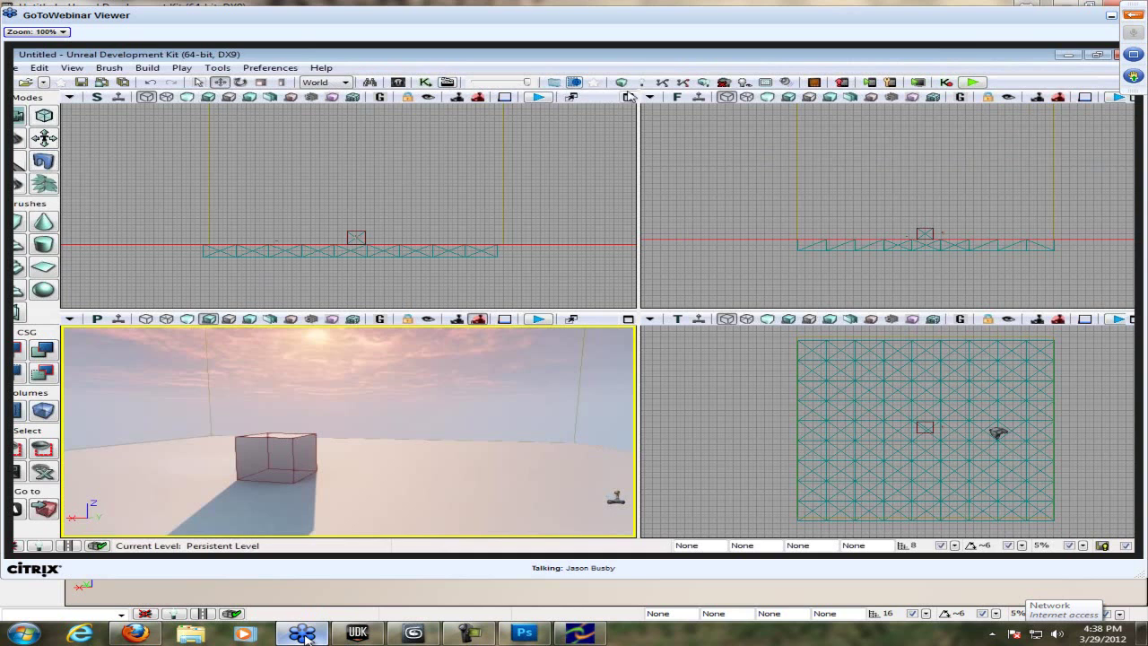
# - Make the remote session full screen, close the crashed editor and dismiss the About box
pyautogui.click(303, 634)
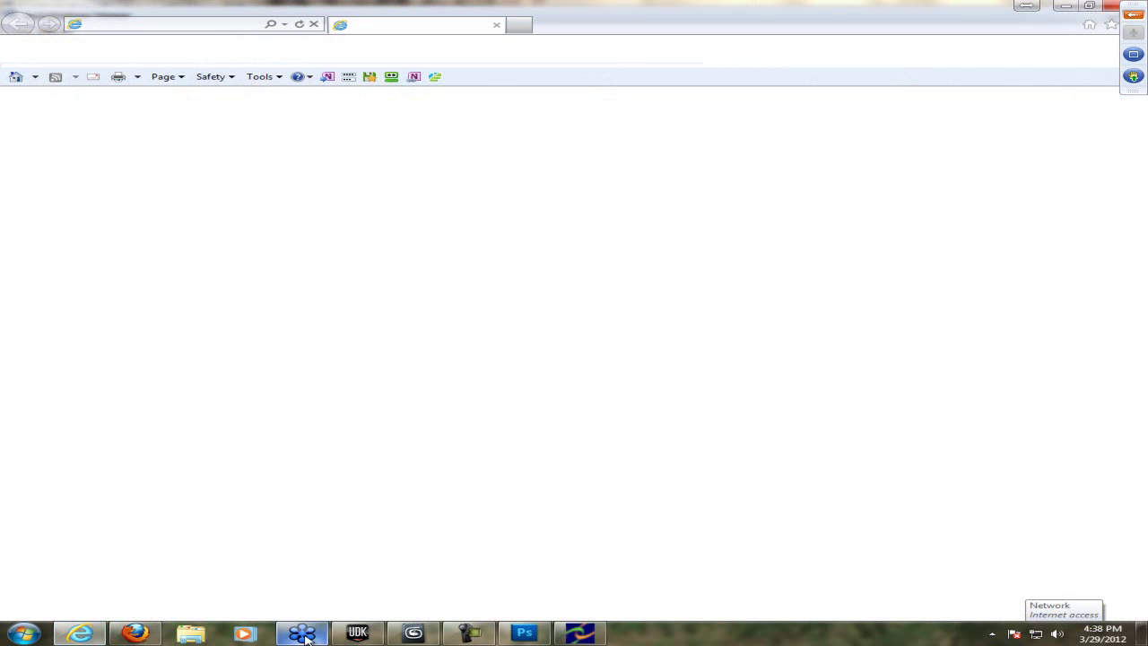
pyautogui.click(303, 633)
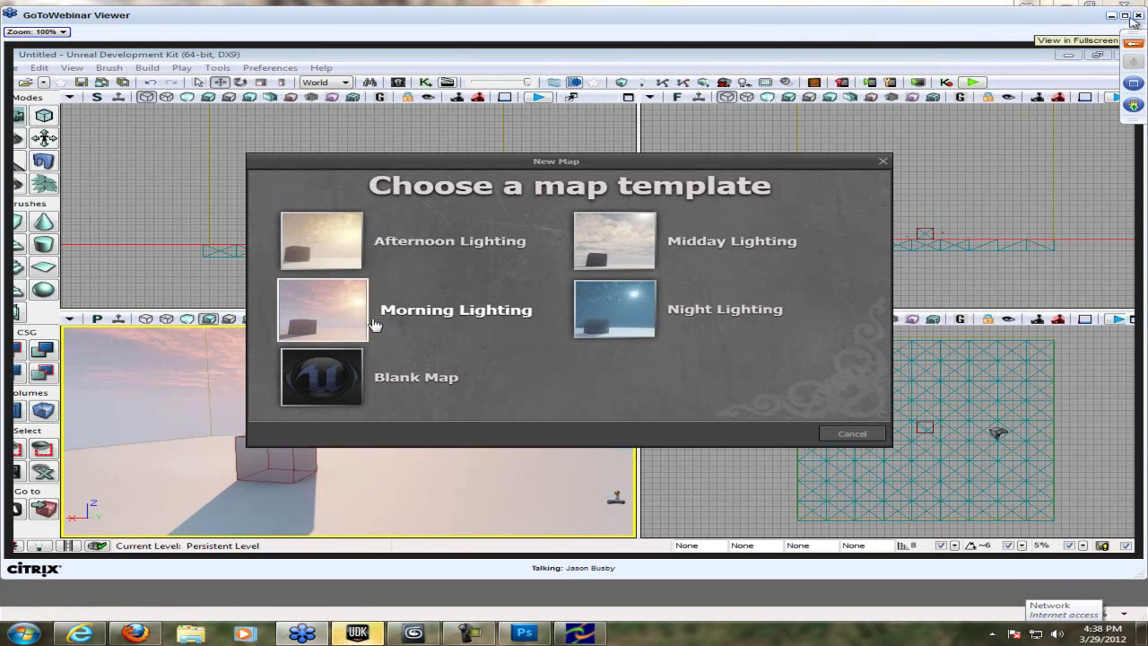
pyautogui.click(1133, 22)
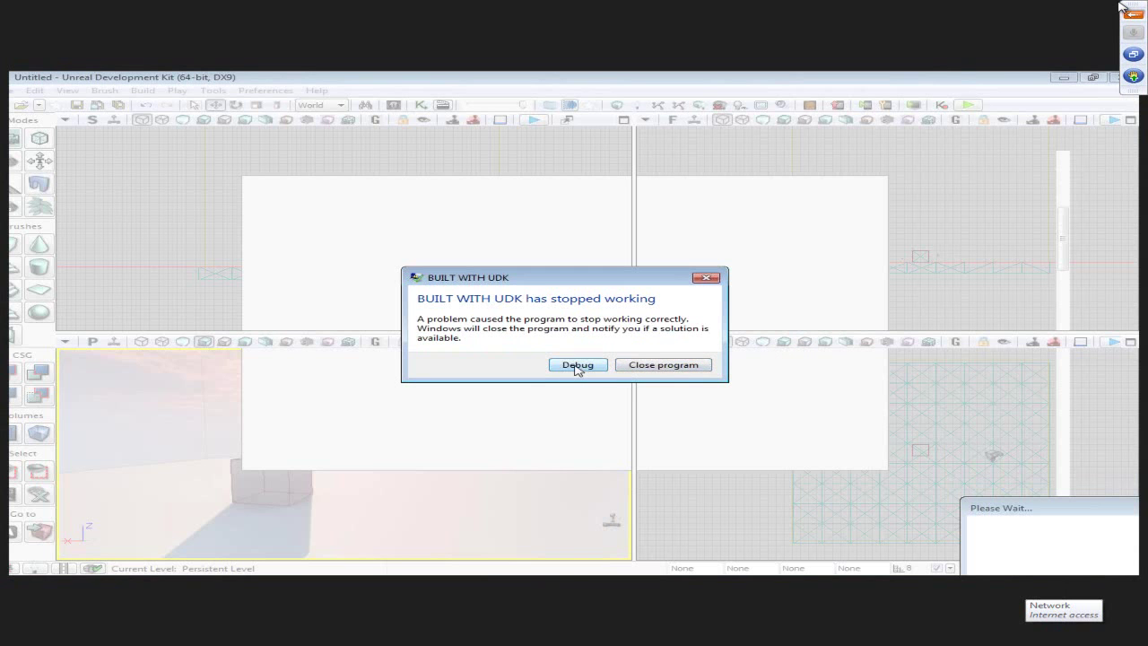
pyautogui.click(657, 366)
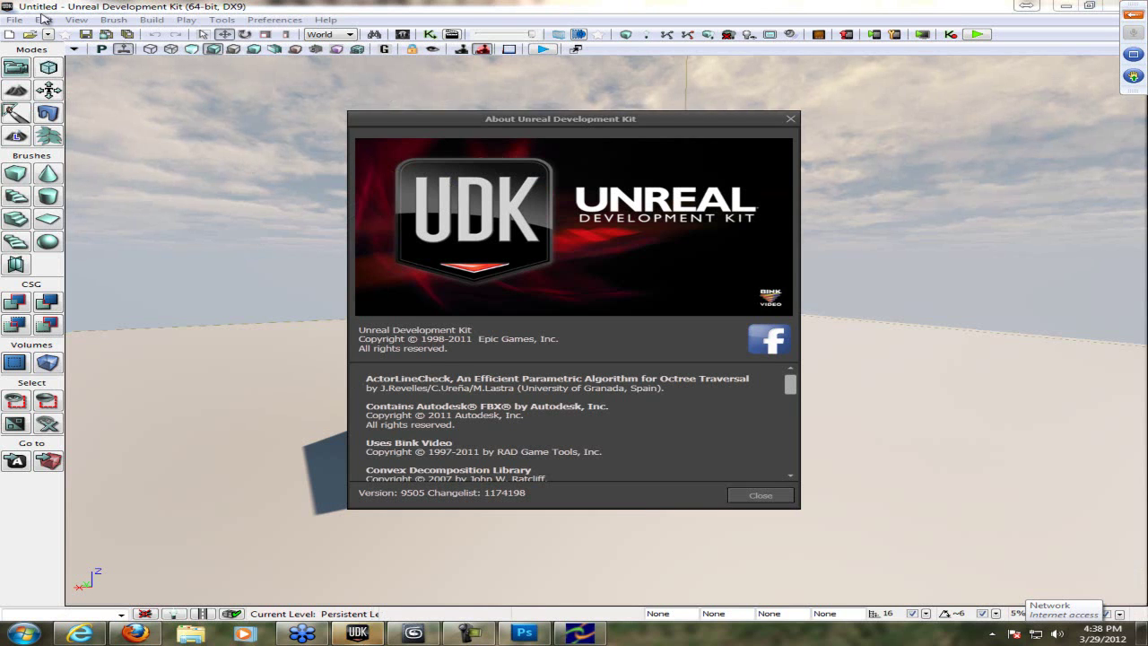
pyautogui.click(753, 496)
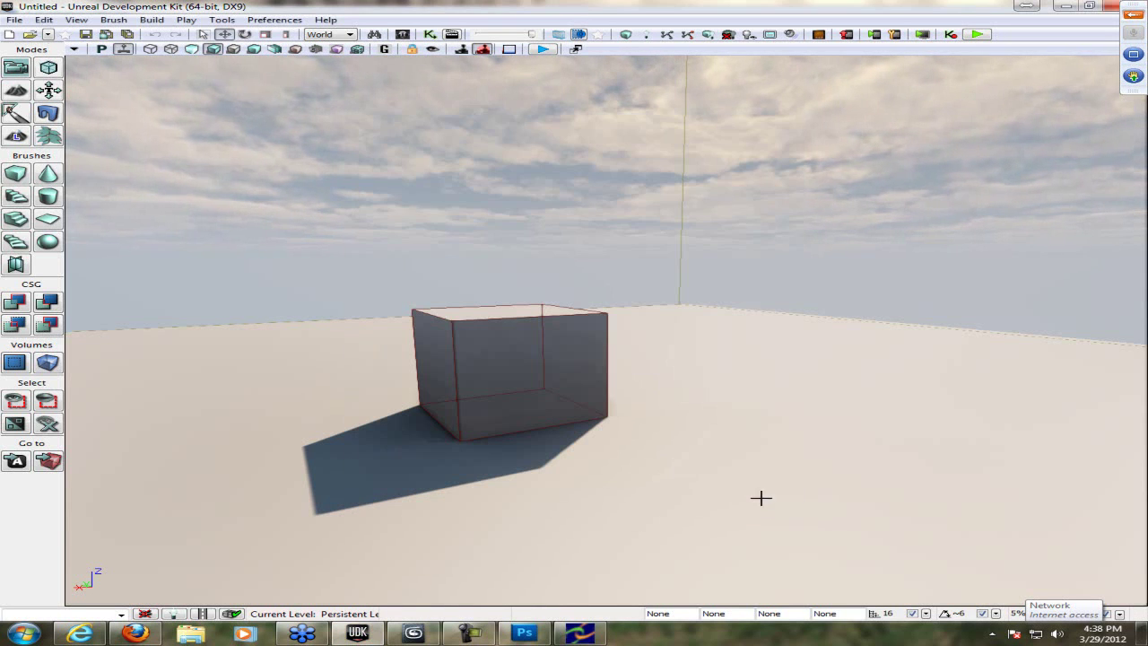
# - Bring up the Open dialog for map files
pyautogui.click(15, 20)
pyautogui.click(15, 20)
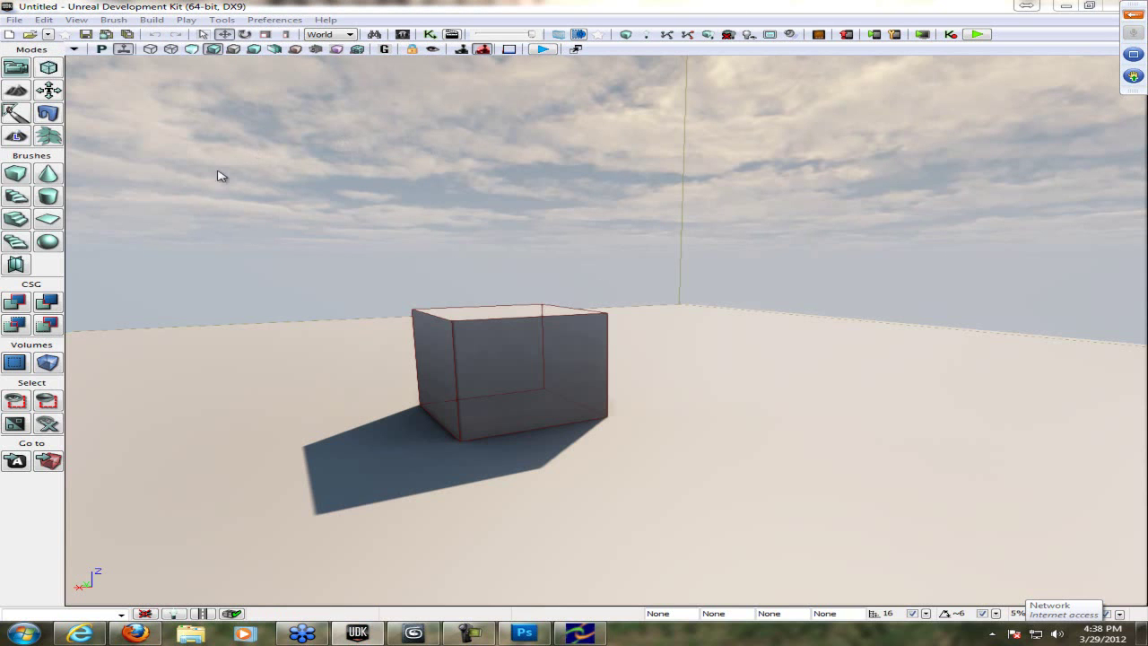
pyautogui.click(293, 635)
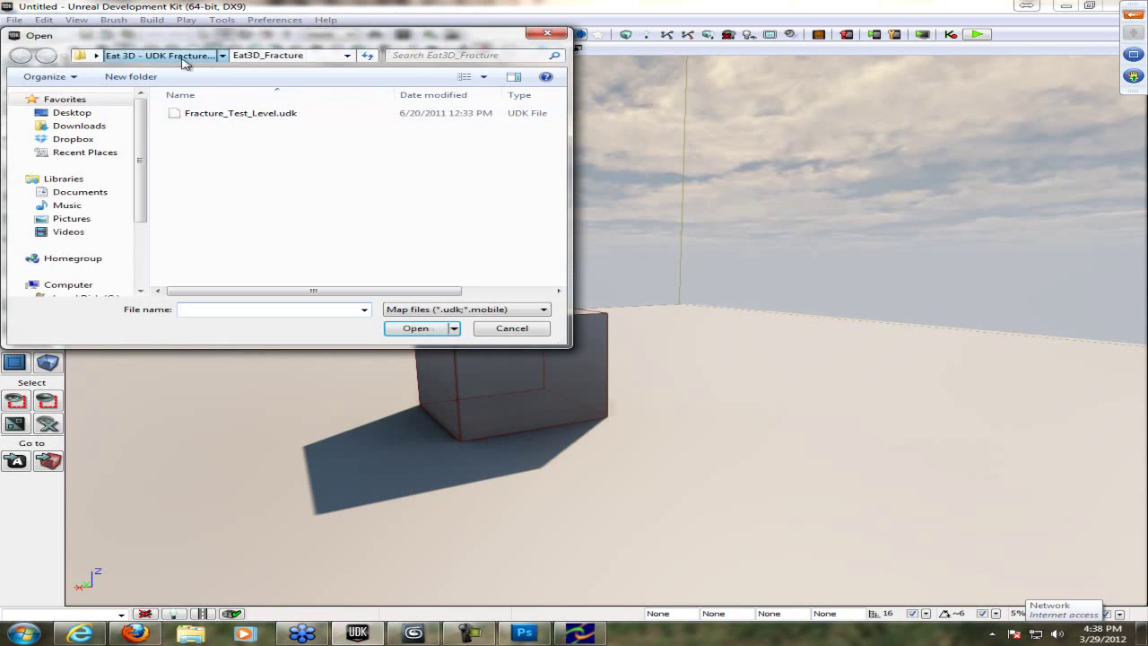
# - Browse C:\UDK\UDK-2012-02\Engine\Content\Maps\Templates, then back up to the install folder
pyautogui.click(79, 288)
pyautogui.doubleClick(225, 114)
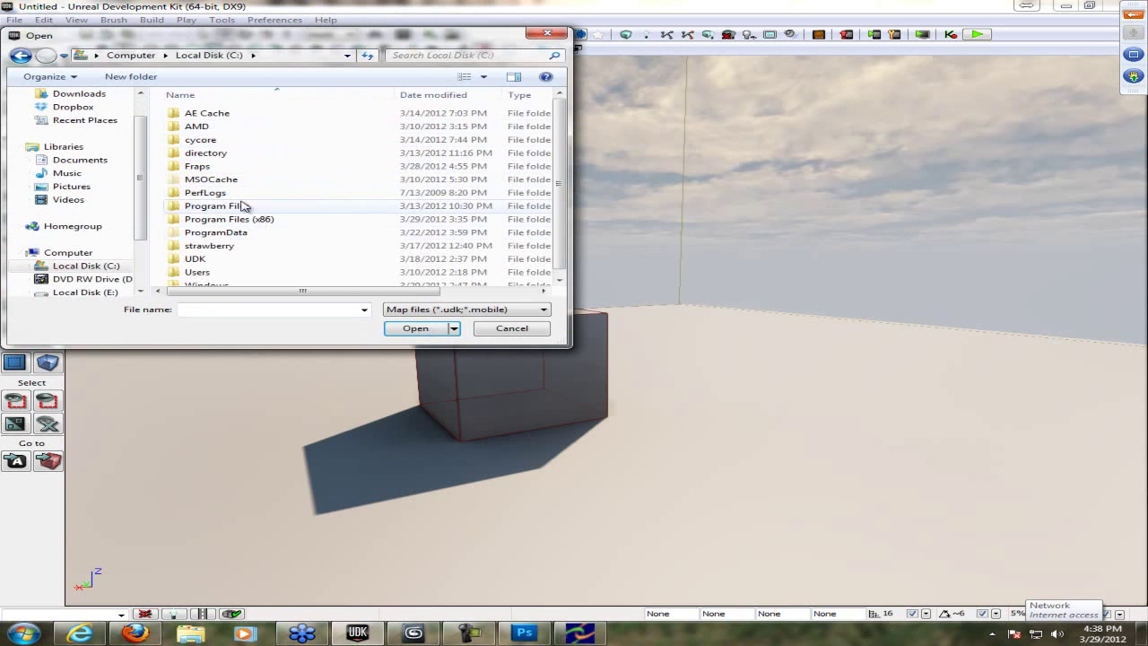
pyautogui.doubleClick(204, 259)
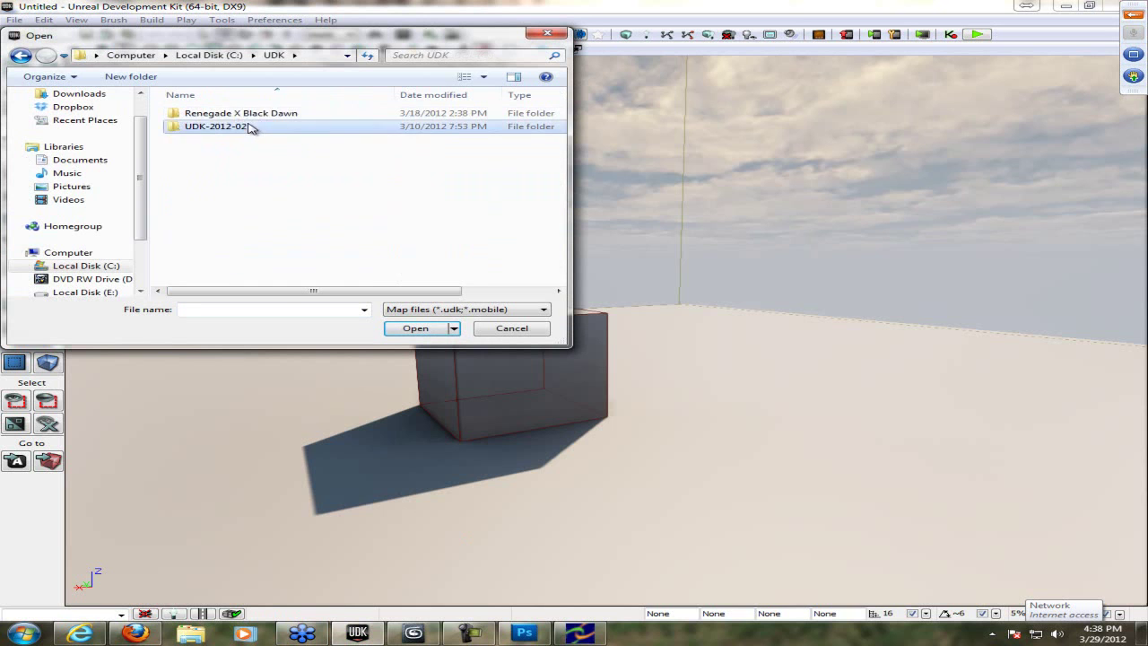
pyautogui.doubleClick(240, 126)
pyautogui.doubleClick(246, 141)
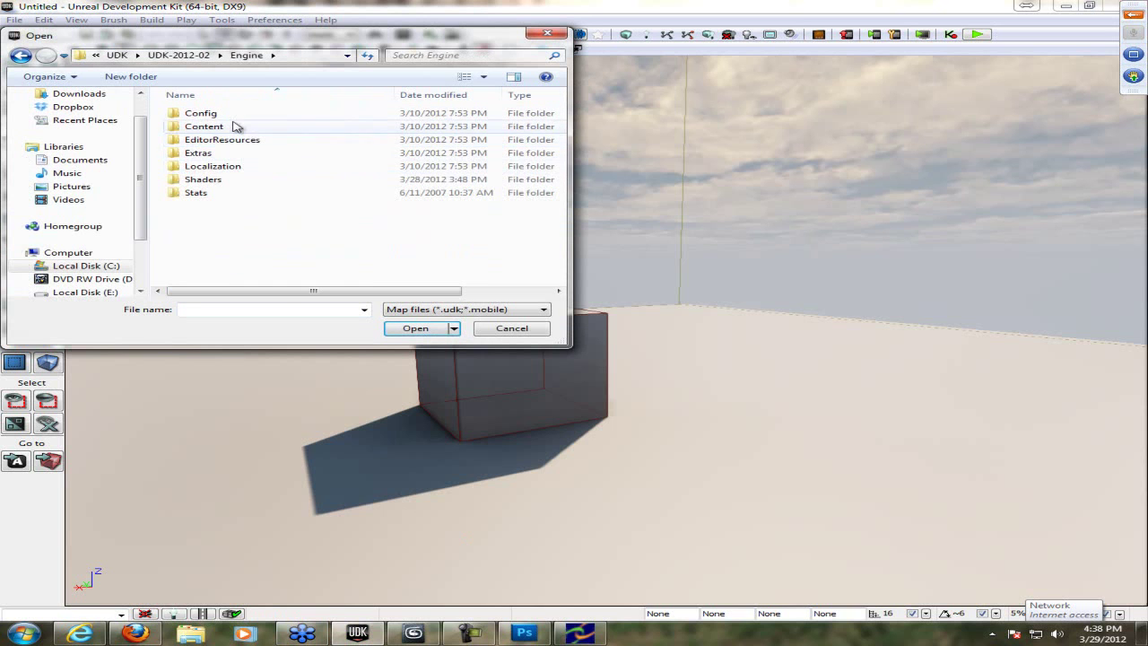
pyautogui.doubleClick(236, 125)
pyautogui.doubleClick(244, 127)
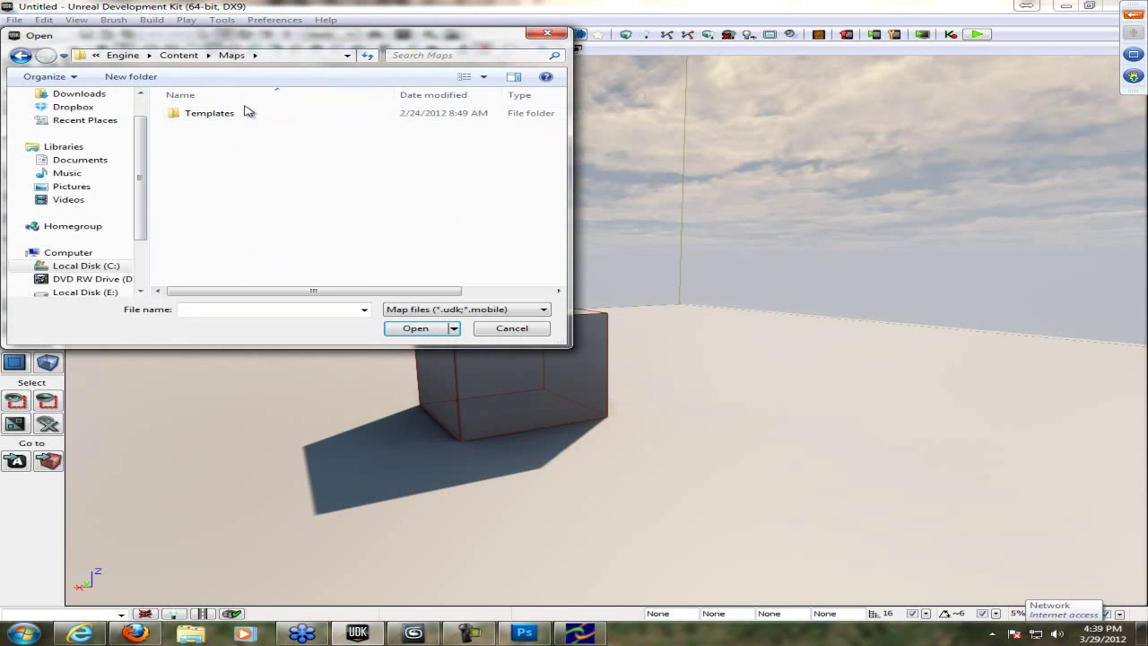
pyautogui.doubleClick(251, 114)
pyautogui.press('BackSpace')
pyautogui.press('BackSpace')
pyautogui.press('BackSpace')
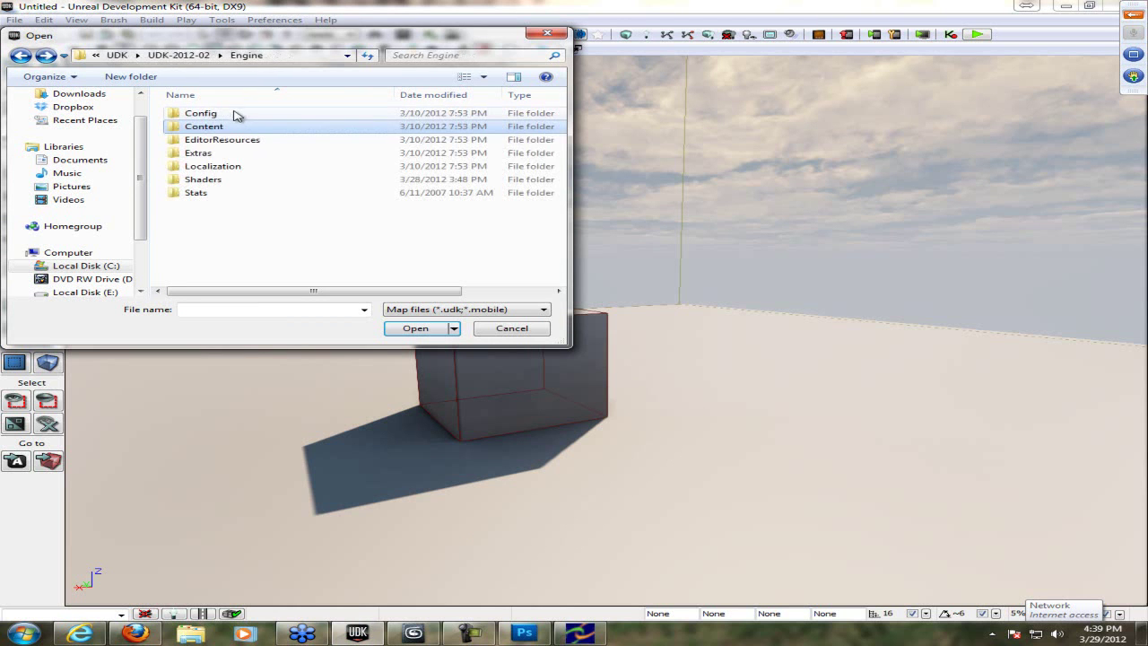
pyautogui.press('BackSpace')
# - Look through UDKGame\Content\Maps Examples and UT3, then load Showcases\NightAndDayMap.udk
pyautogui.doubleClick(244, 153)
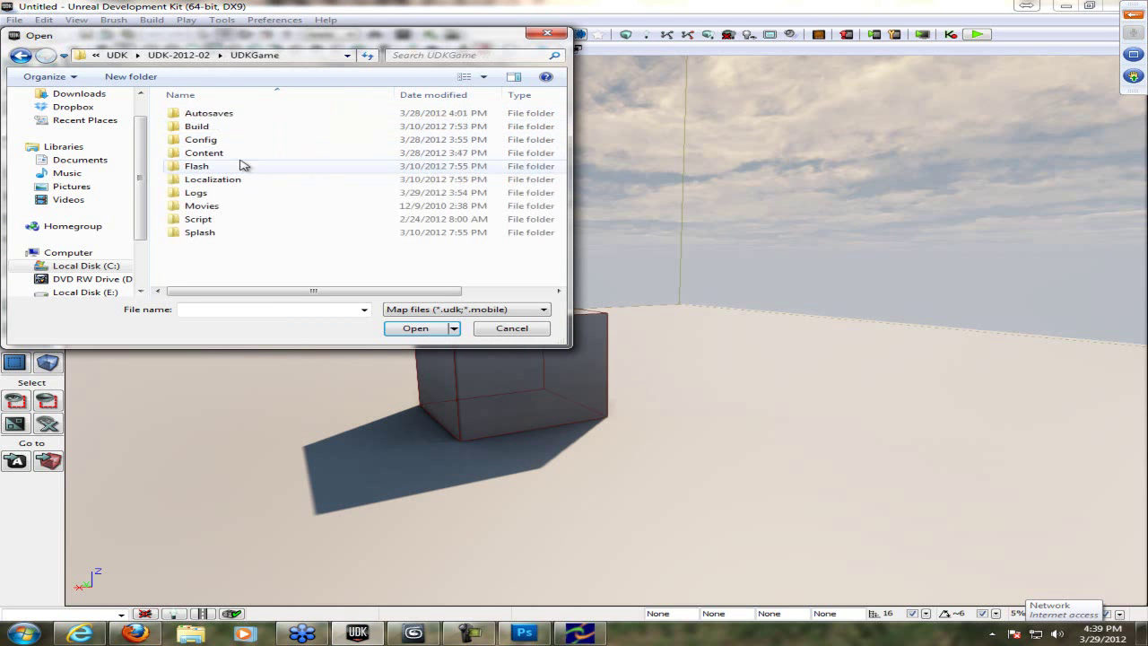
pyautogui.doubleClick(238, 153)
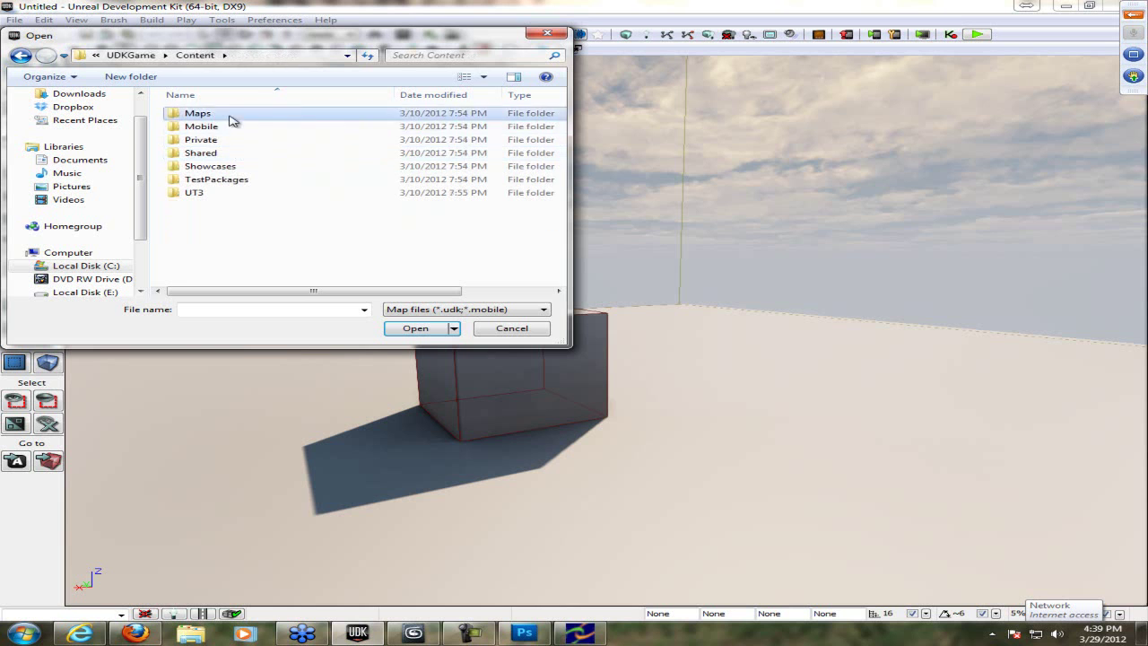
pyautogui.doubleClick(228, 113)
pyautogui.doubleClick(244, 118)
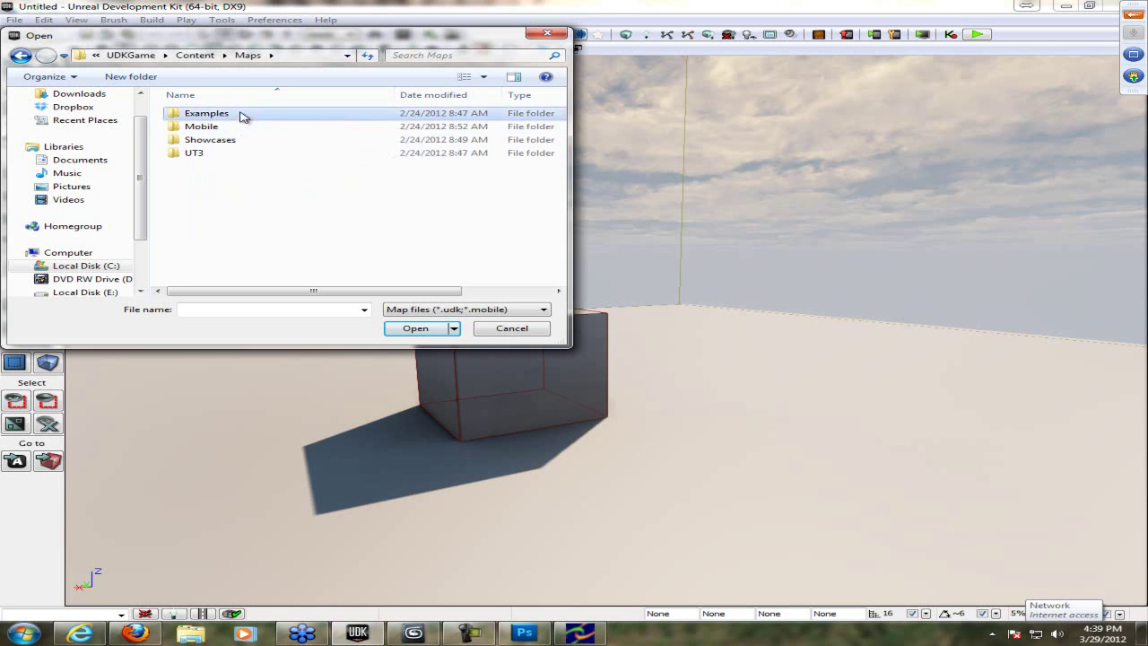
pyautogui.press('BackSpace')
pyautogui.doubleClick(258, 154)
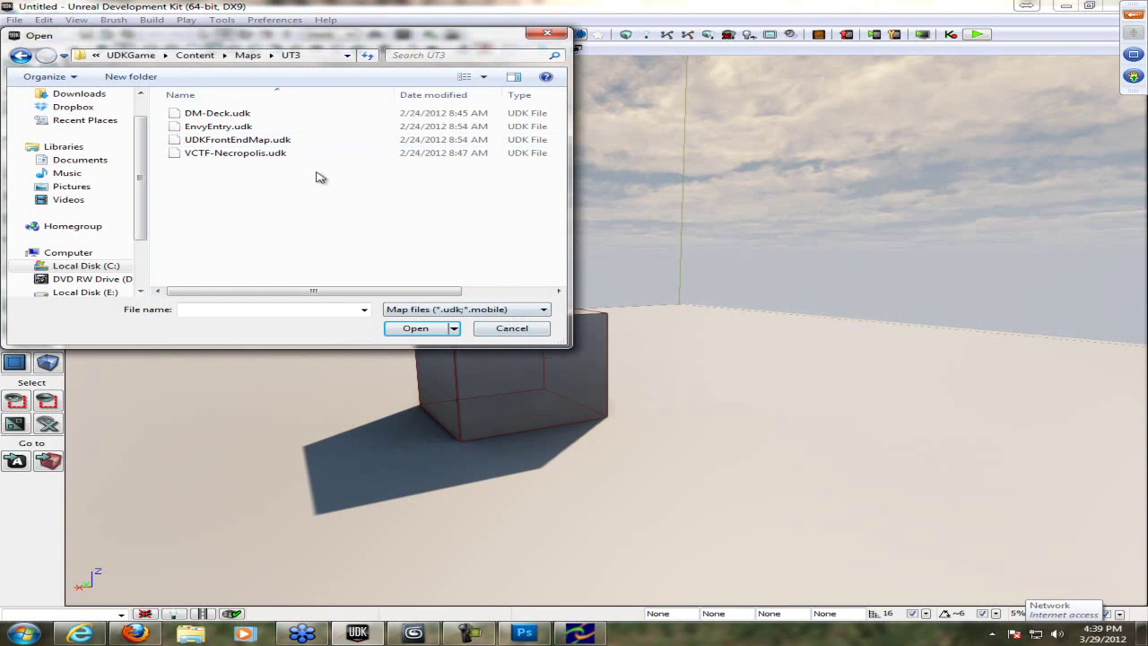
pyautogui.click(247, 54)
pyautogui.doubleClick(220, 139)
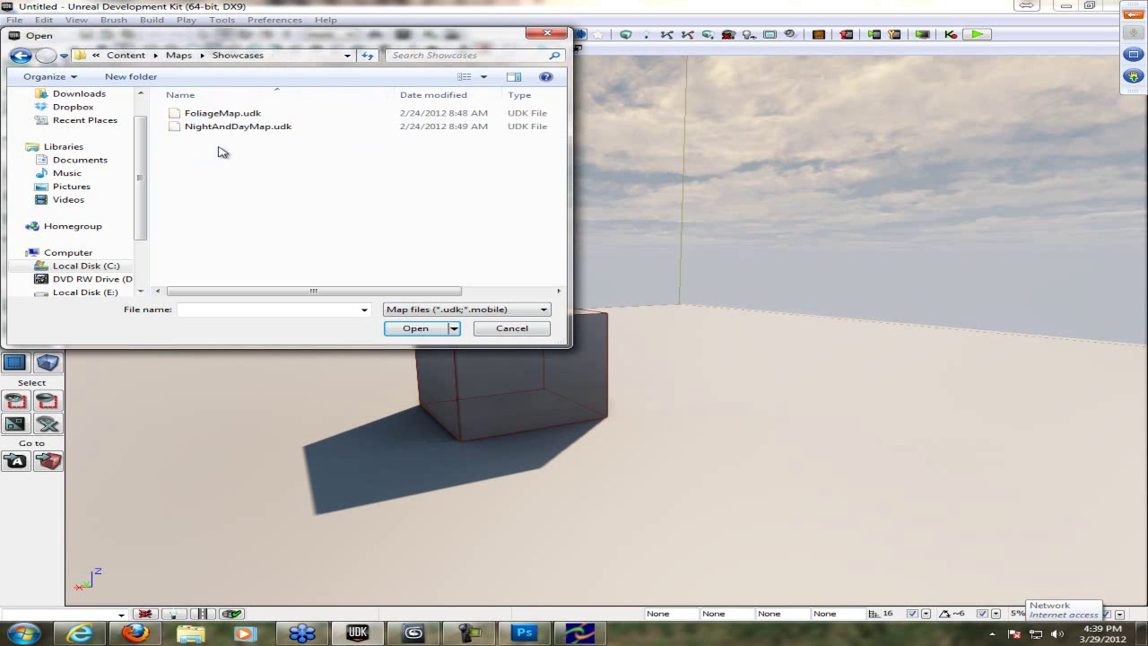
pyautogui.doubleClick(231, 126)
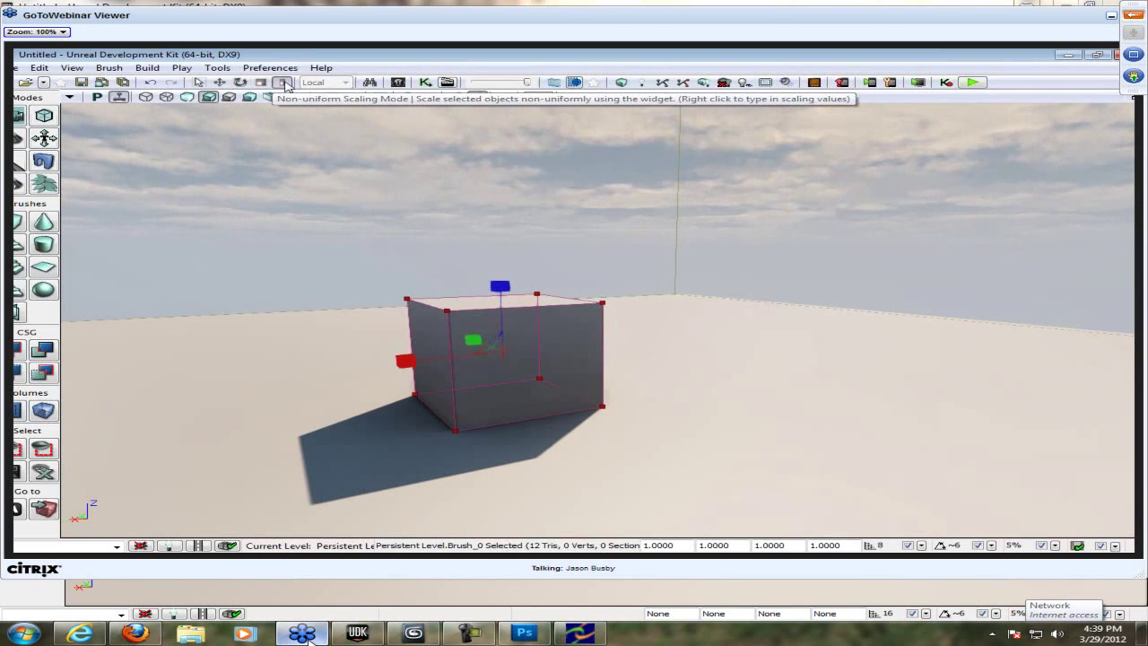
pyautogui.press('super')
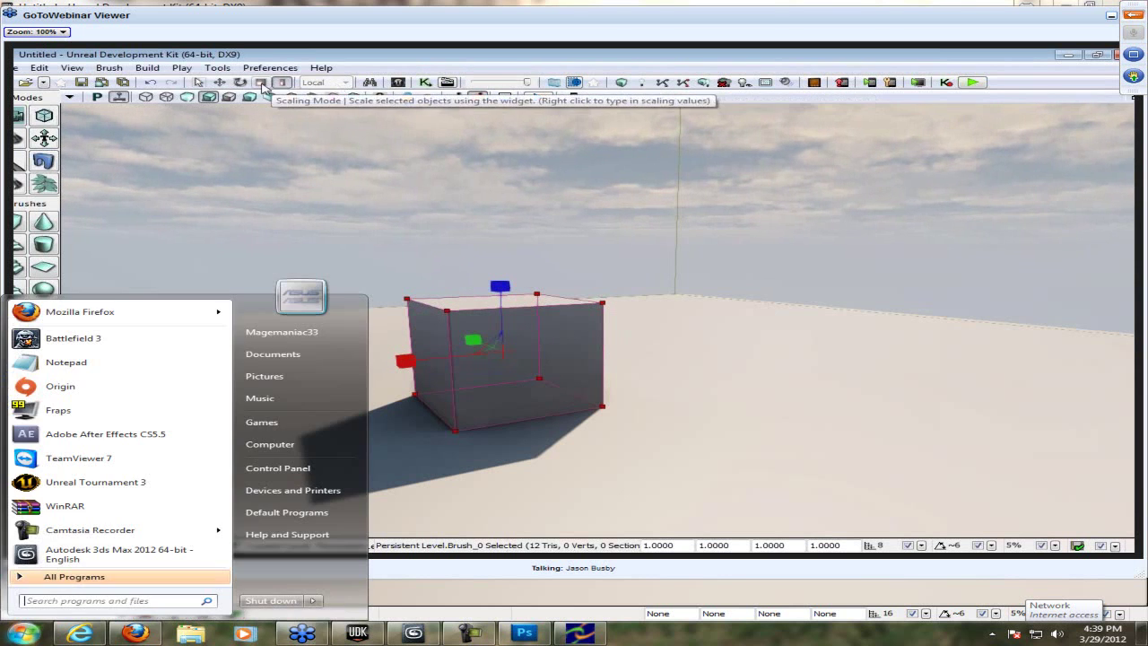
pyautogui.write('notepad')
pyautogui.press('Return')
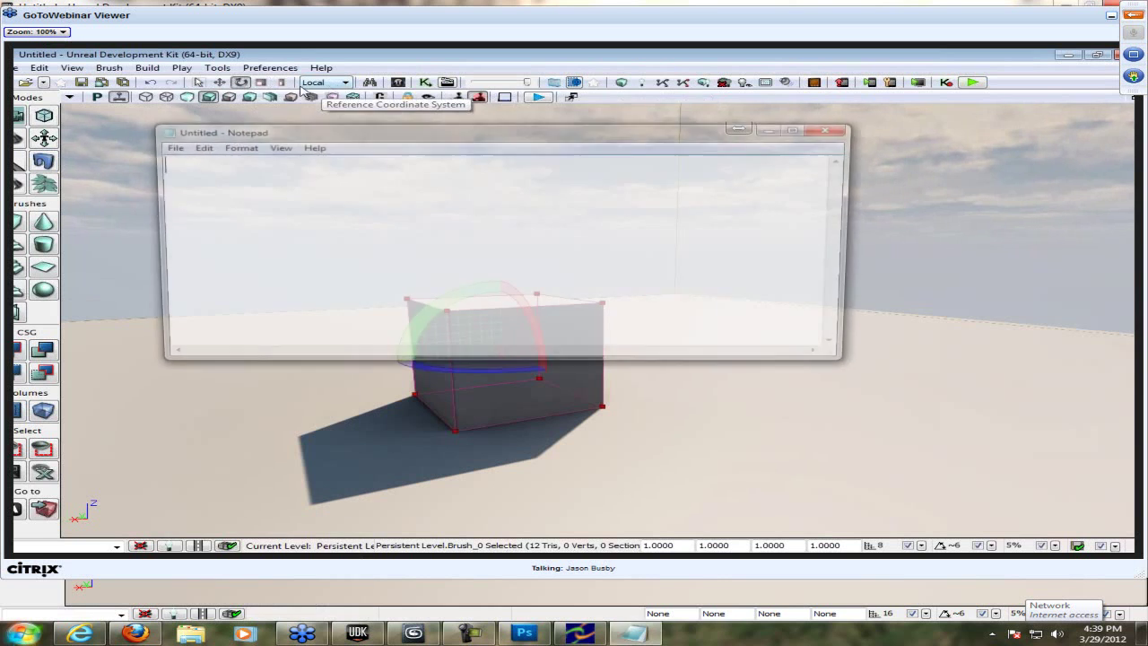
pyautogui.moveTo(474, 133); pyautogui.dragTo(618, 421)
pyautogui.click(325, 82)
pyautogui.write('You can also hi t')
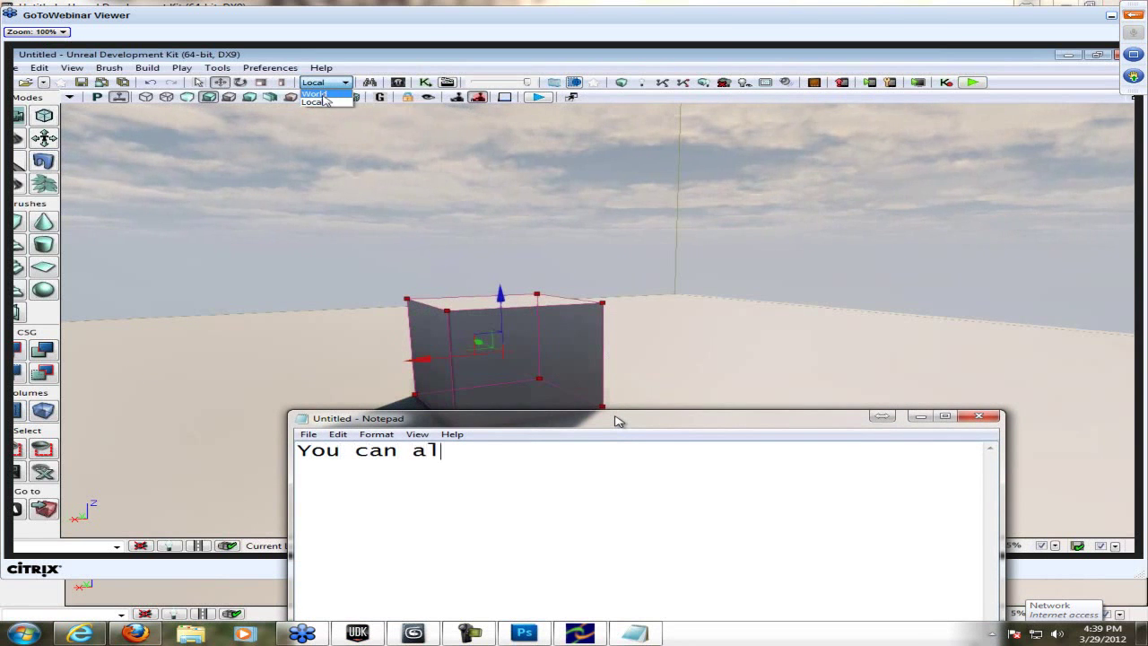
pyautogui.press('BackSpace')
pyautogui.press('BackSpace')
pyautogui.press('BackSpace')
pyautogui.write('it these but')
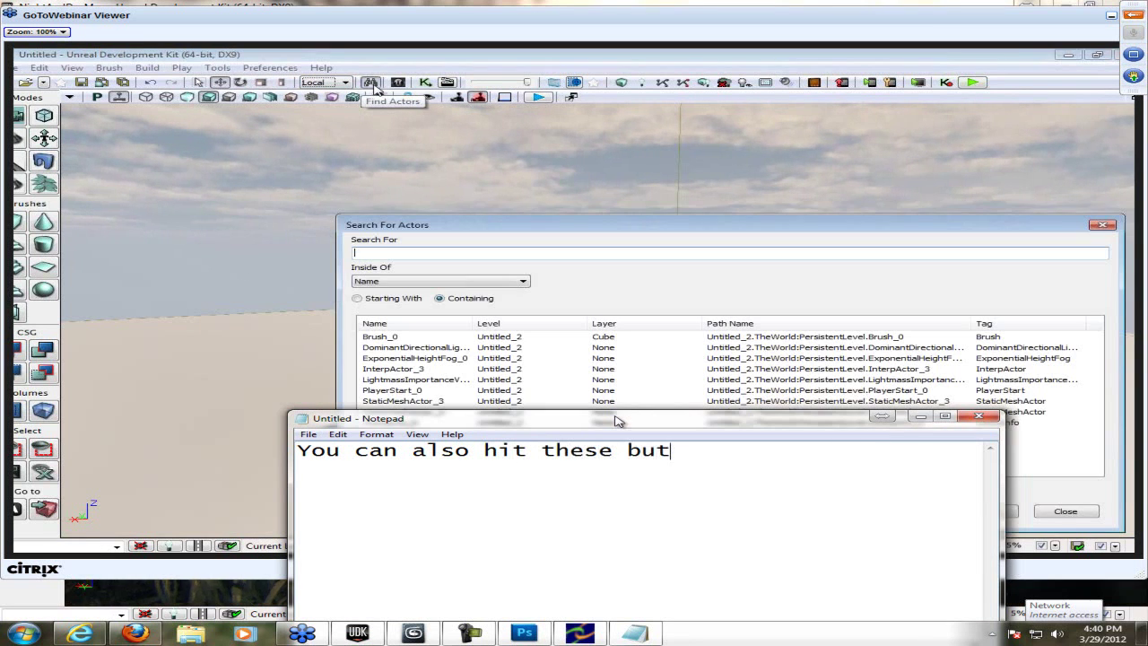
pyautogui.write('tons suchs as')
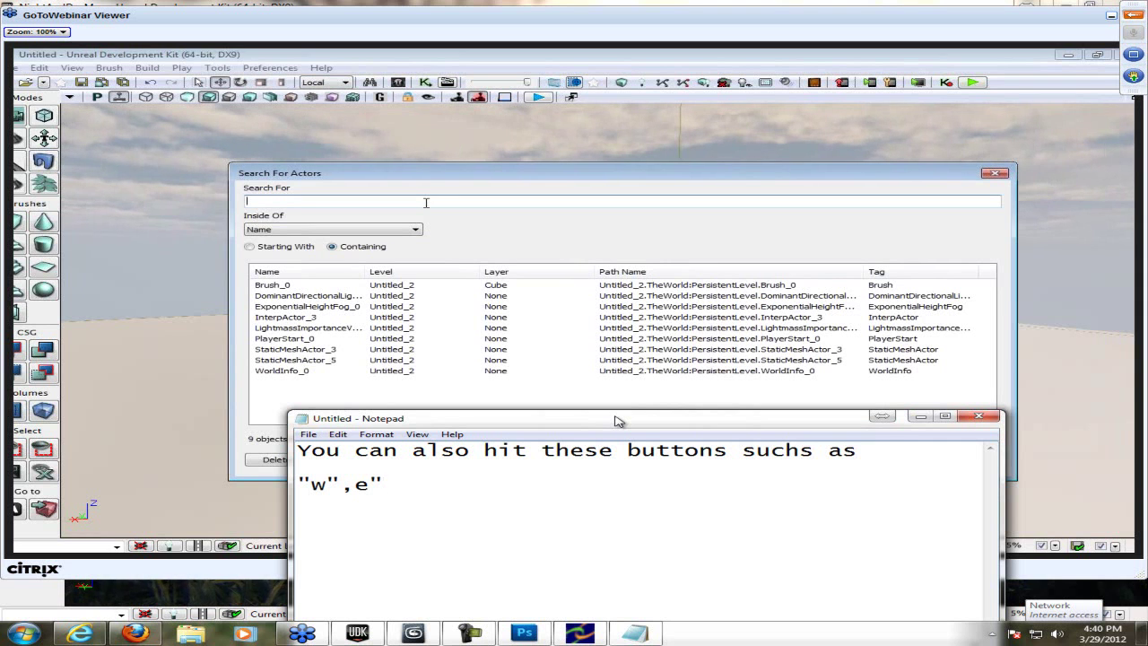
pyautogui.write('" ')
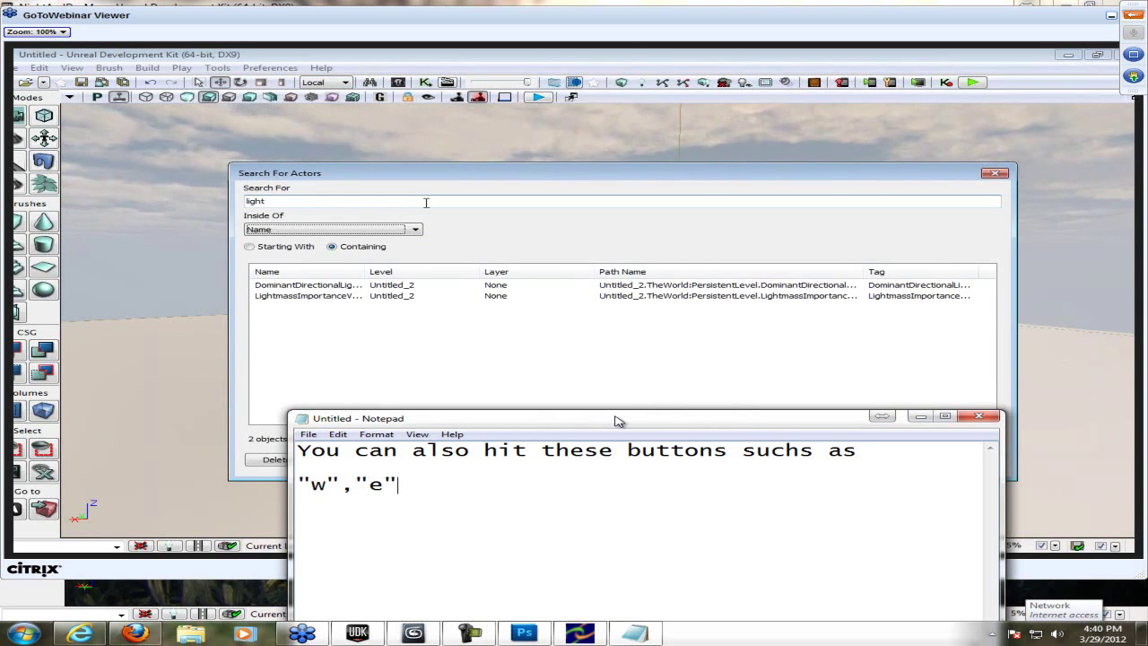
pyautogui.write('and "r"')
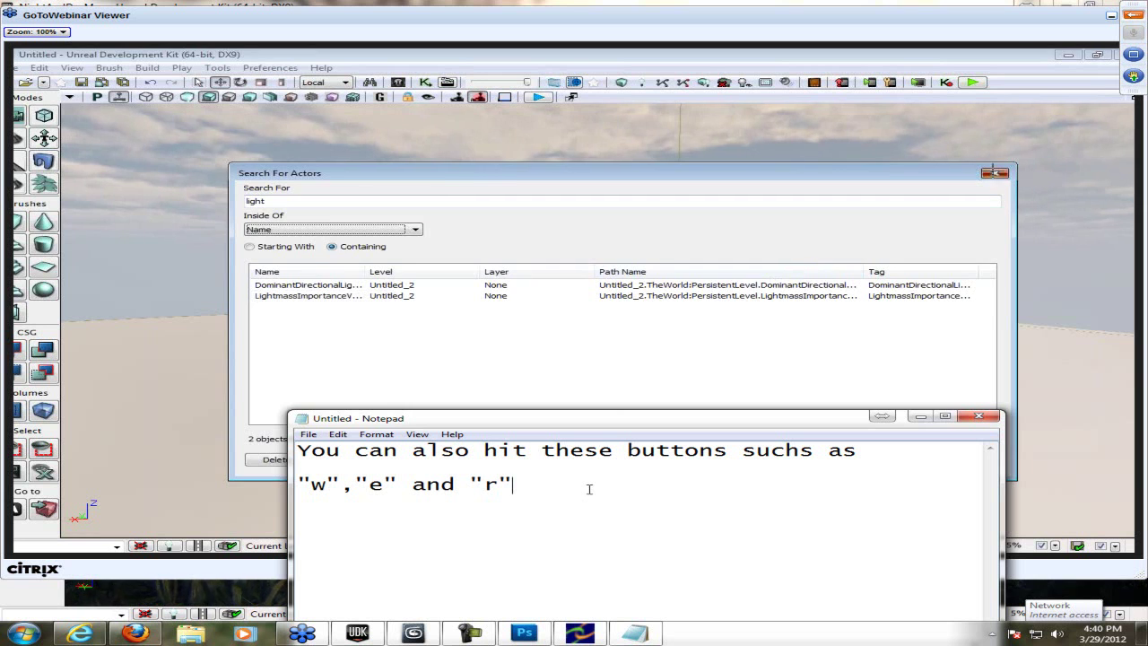
pyautogui.click(995, 174)
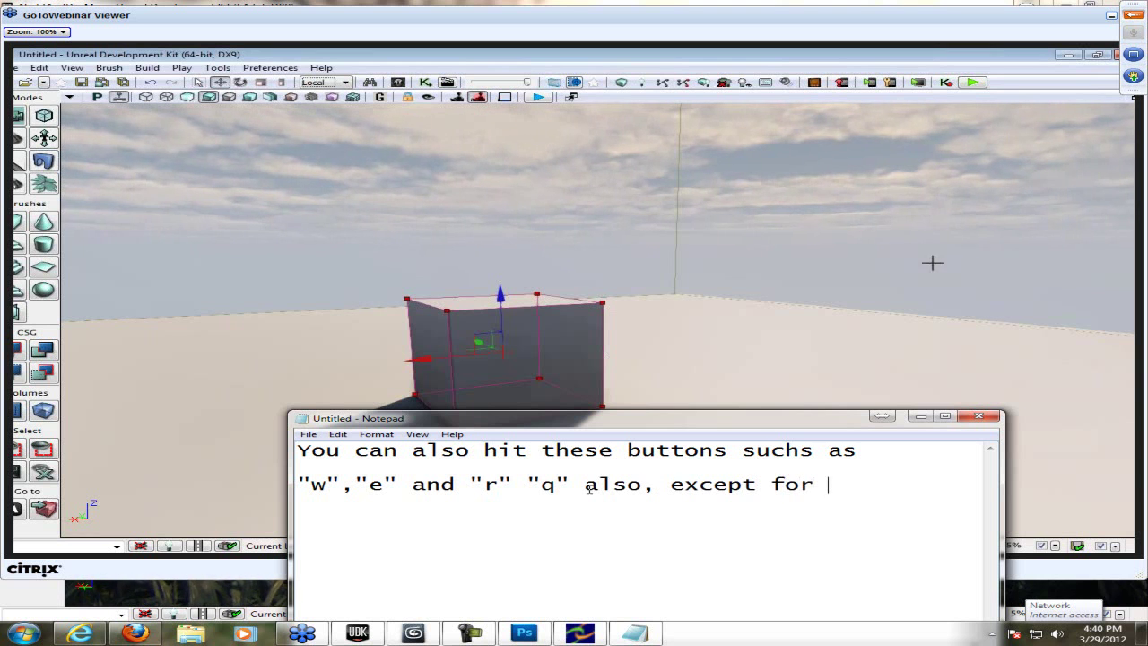
pyautogui.write('the ')
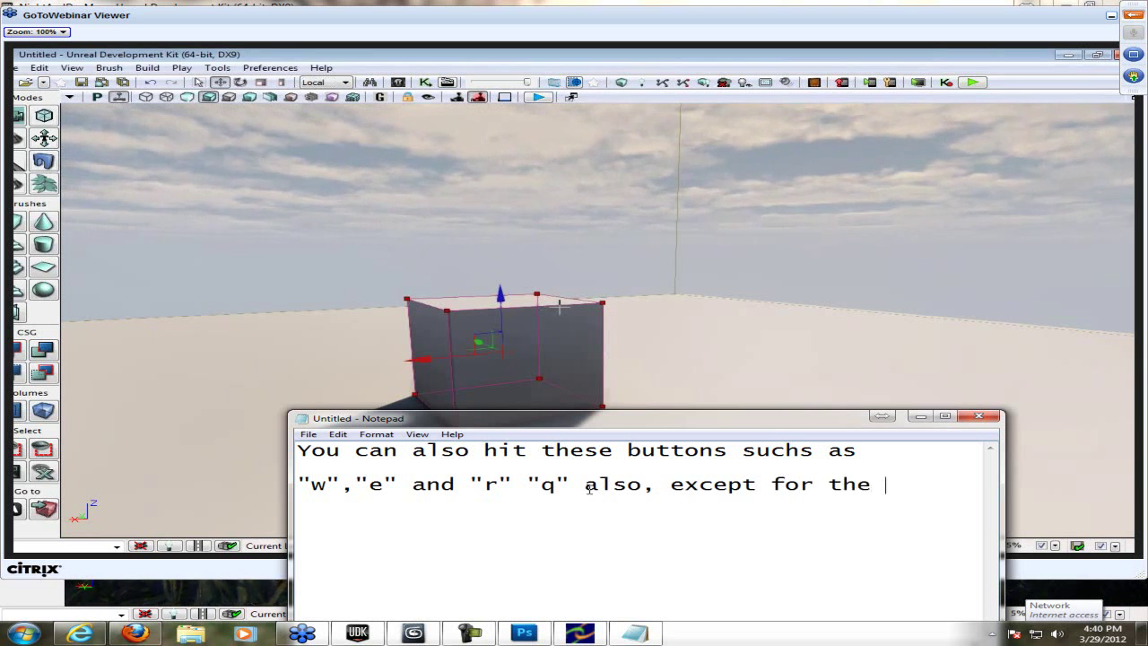
pyautogui.write('non-unt')
pyautogui.click(199, 82)
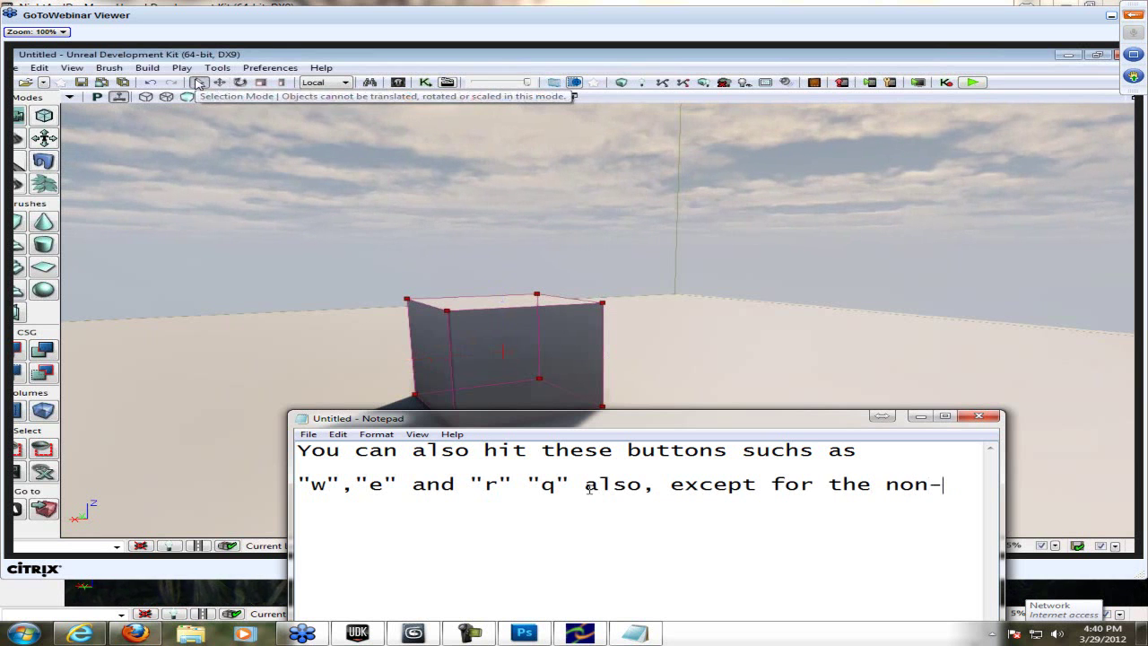
pyautogui.press('BackSpace')
pyautogui.write('iform scale')
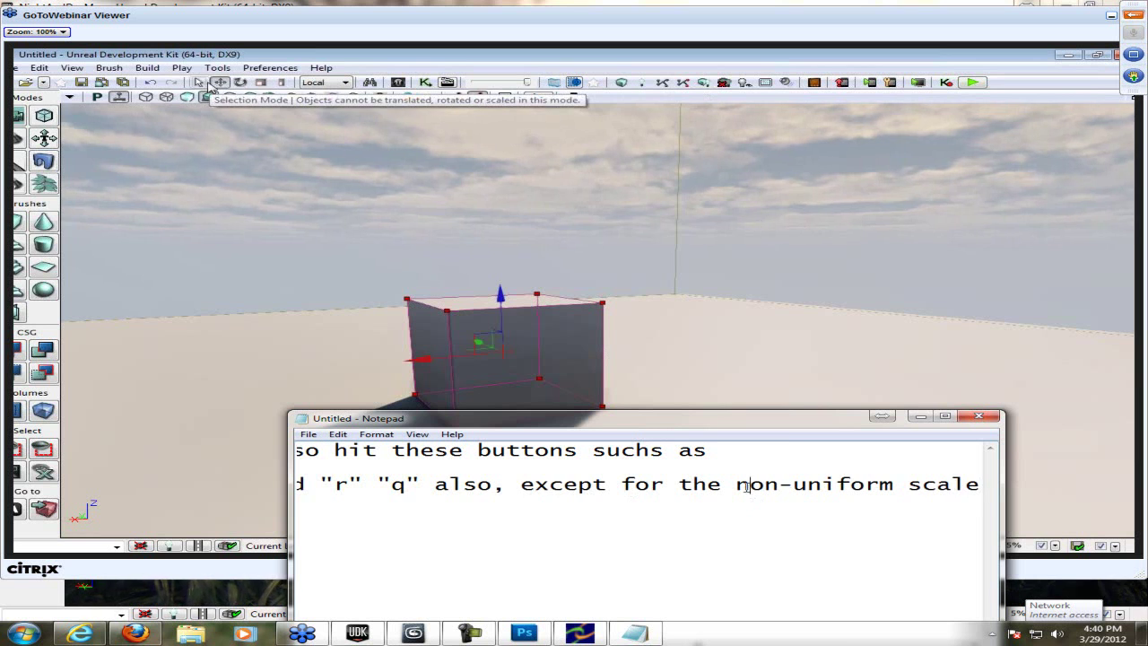
pyautogui.hotkey('alt', 'o')
pyautogui.press('w')
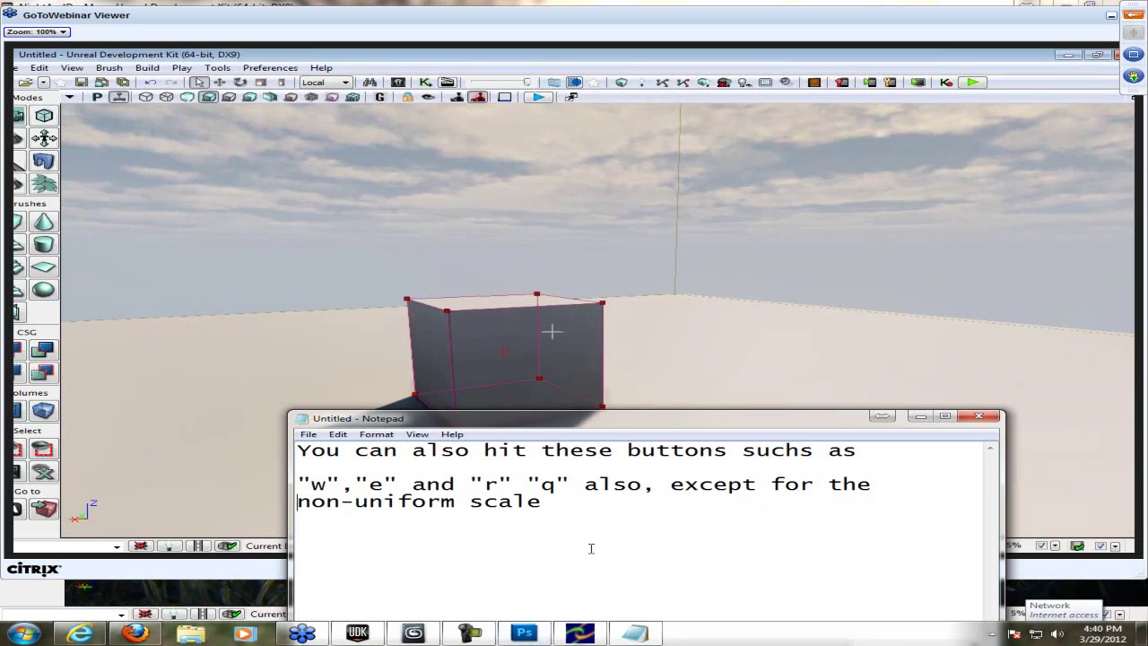
pyautogui.hotkey('ctrl', 'a')
pyautogui.press('Delete')
pyautogui.click(979, 417)
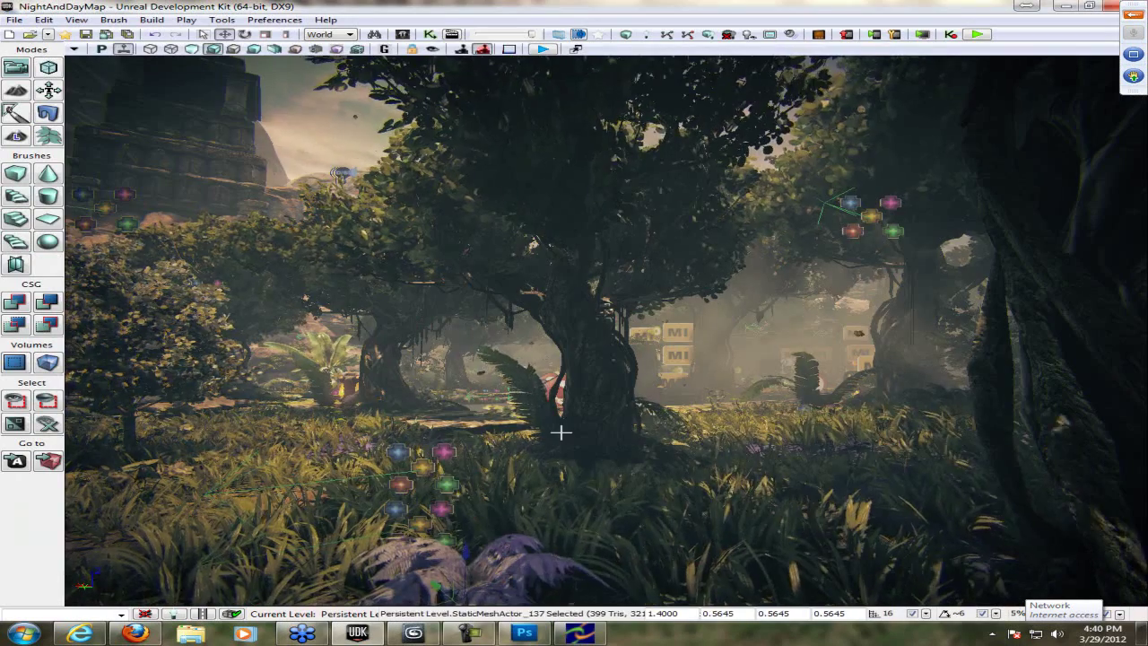
pyautogui.moveTo(560, 433)
pyautogui.mouseDown(button='right')
pyautogui.moveTo(406, 319)
pyautogui.moveTo(964, 509)
pyautogui.mouseUp(button='right')
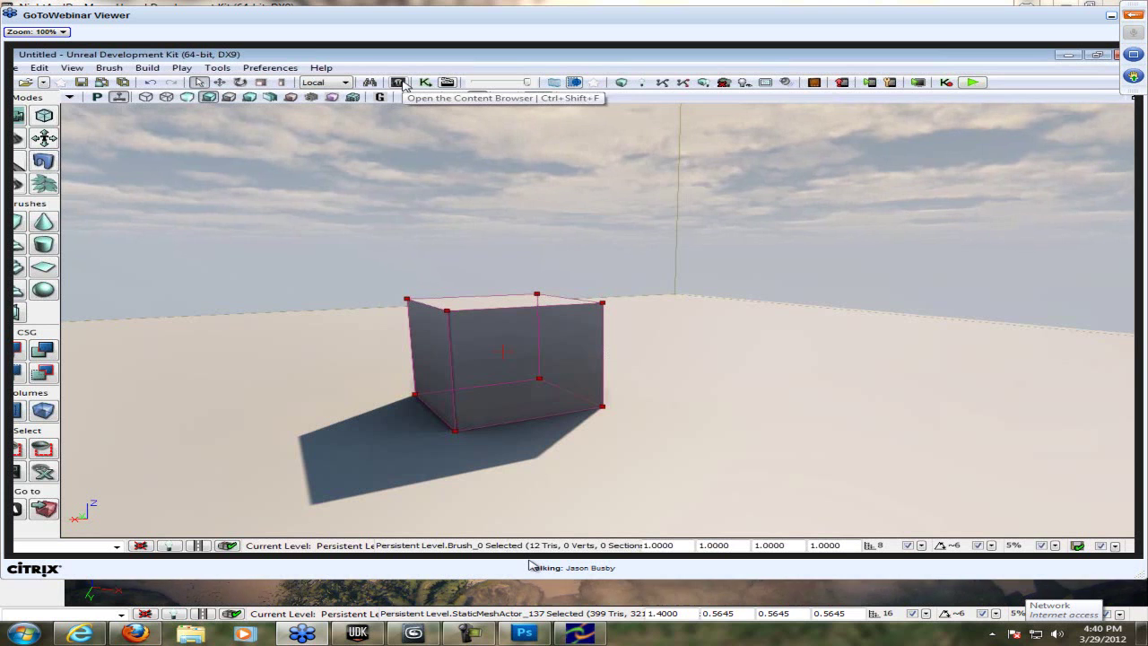
# - Open the remote Content Browser and note the shortcut 'Cntrl + shift + f'
pyautogui.click(399, 83)
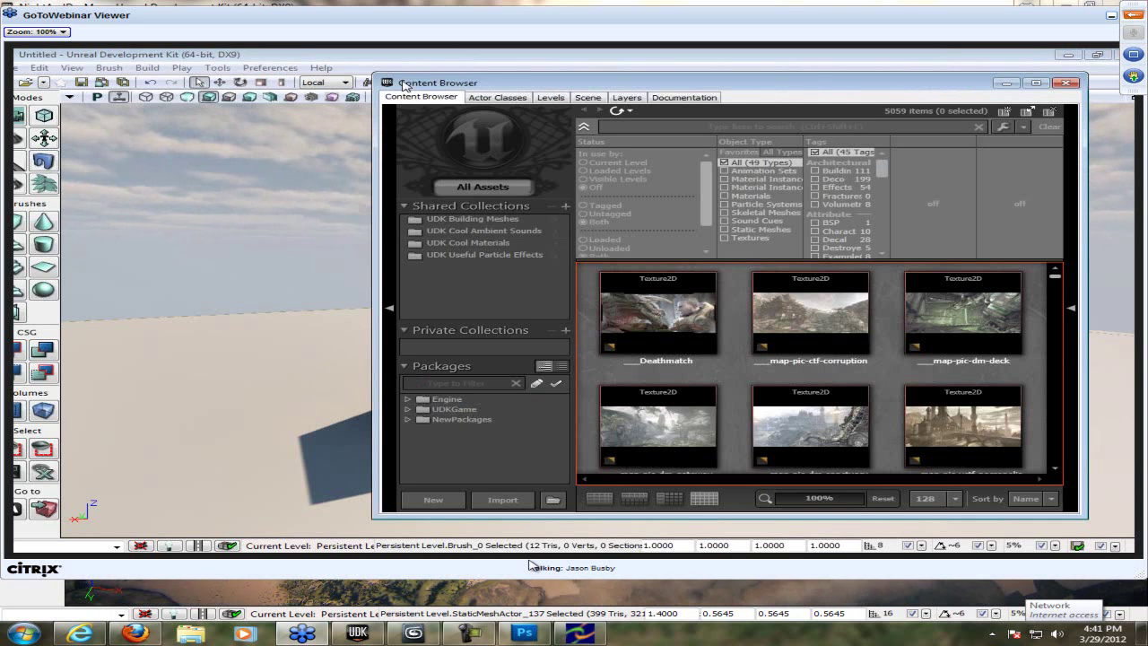
pyautogui.click(24, 634)
pyautogui.write('cmd')
pyautogui.press('Escape')
pyautogui.write('C')
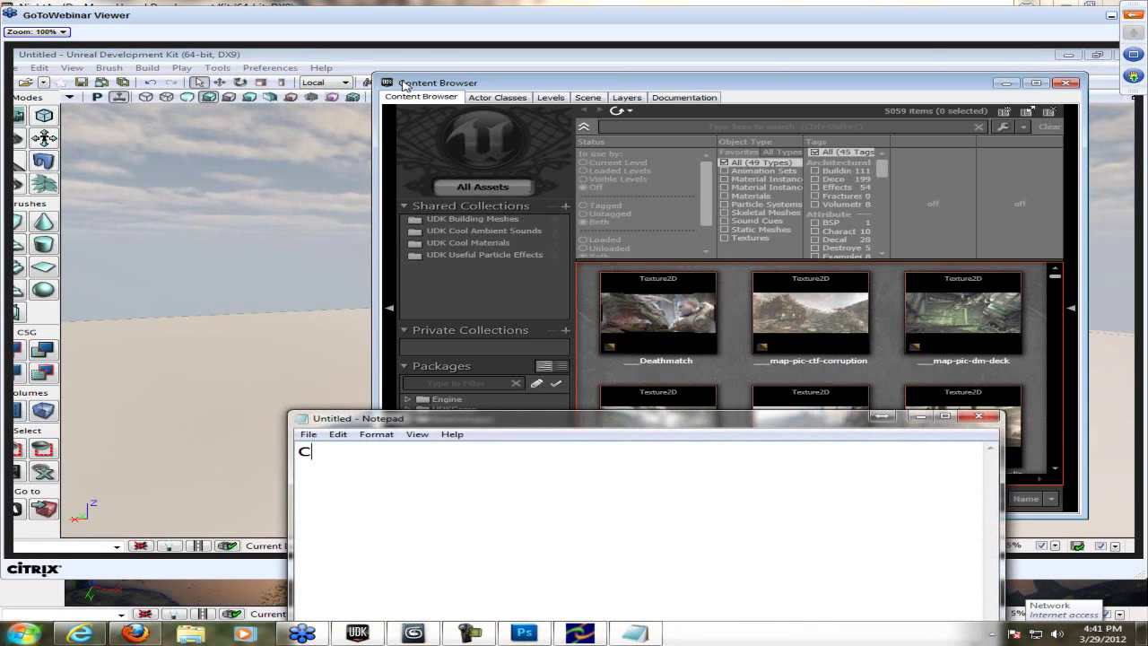
pyautogui.write('ntrl + ')
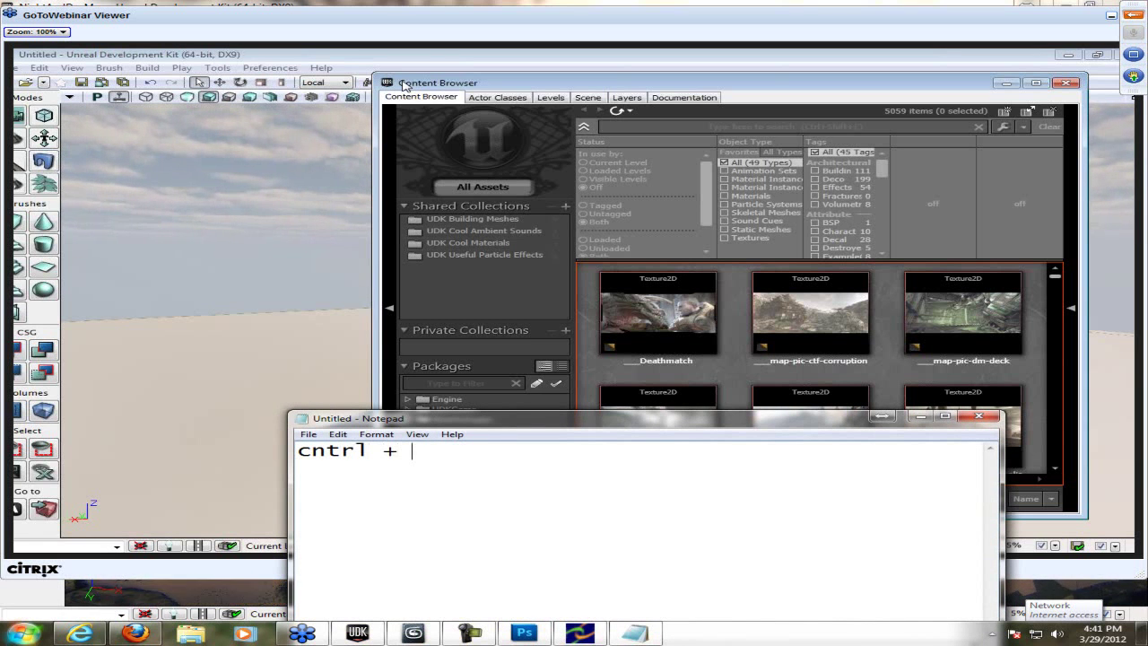
pyautogui.write('shift + f')
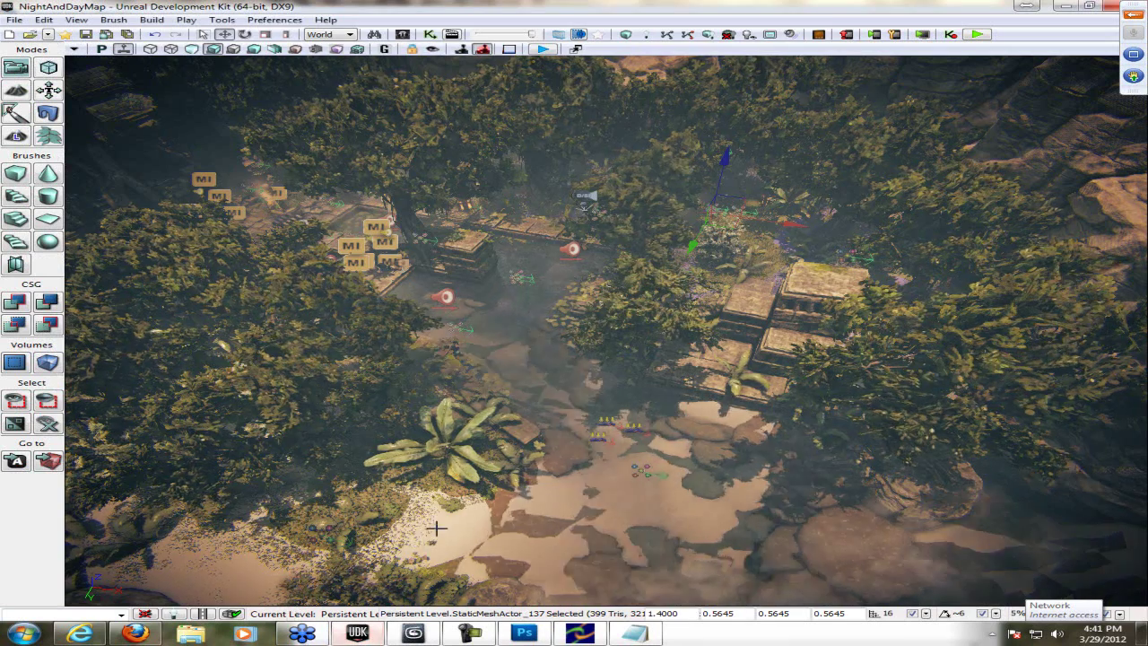
# - Try Ctrl+Shift+F in the local editor, close it, and make the webinar viewer full screen
pyautogui.hotkey('ctrl', 'shift', 'f')
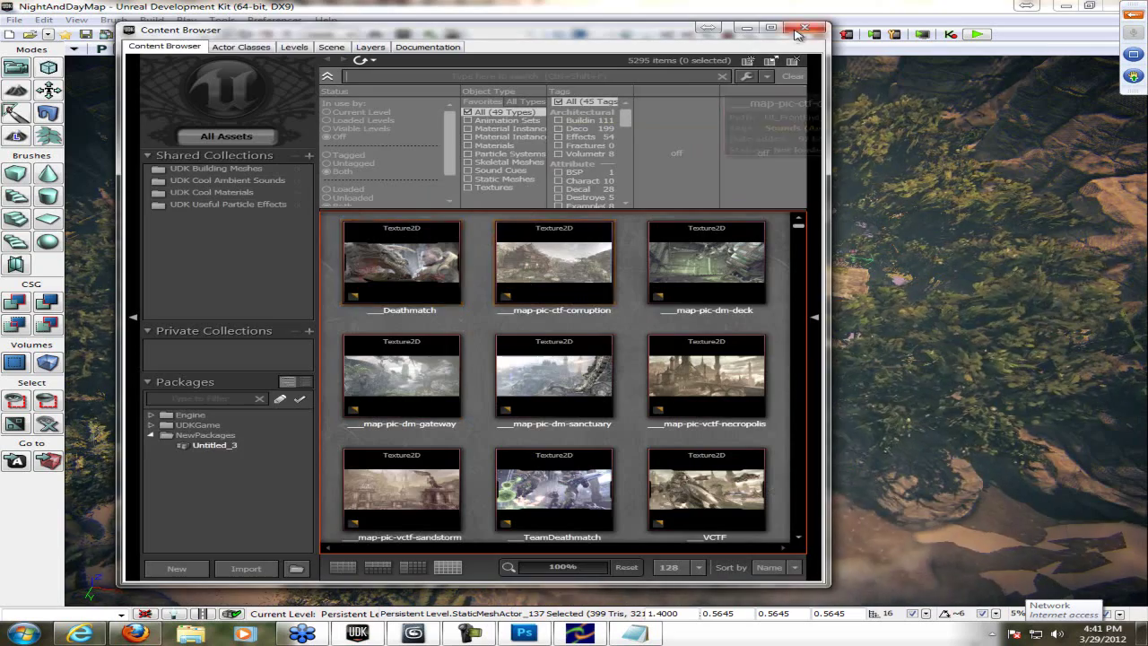
pyautogui.click(804, 27)
pyautogui.click(484, 633)
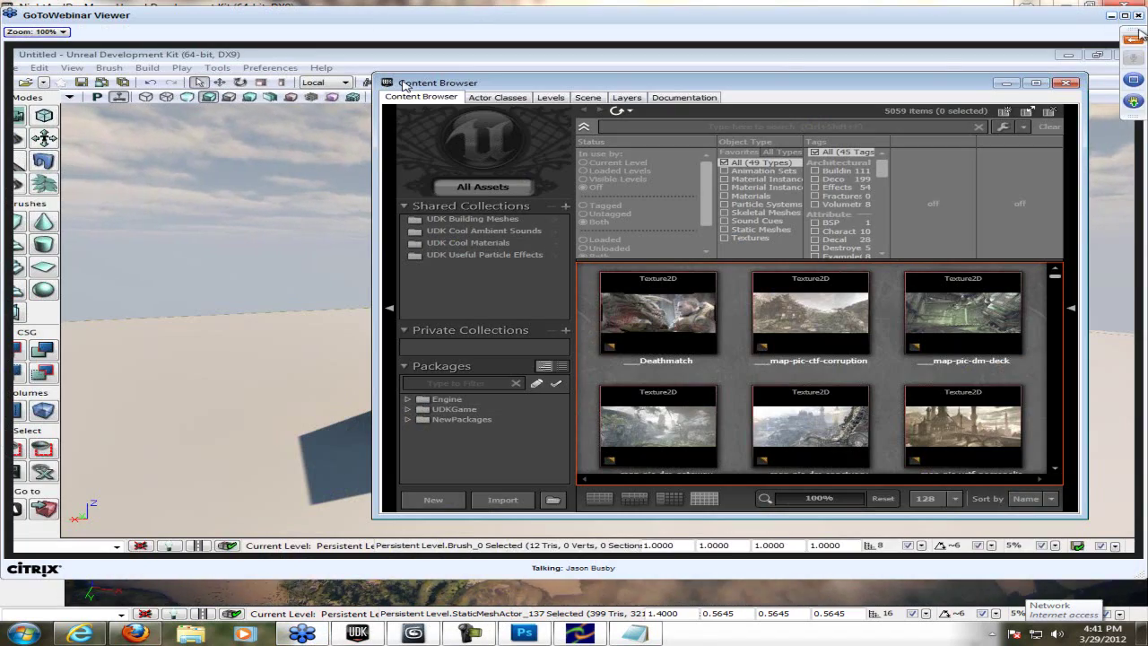
pyautogui.click(1132, 27)
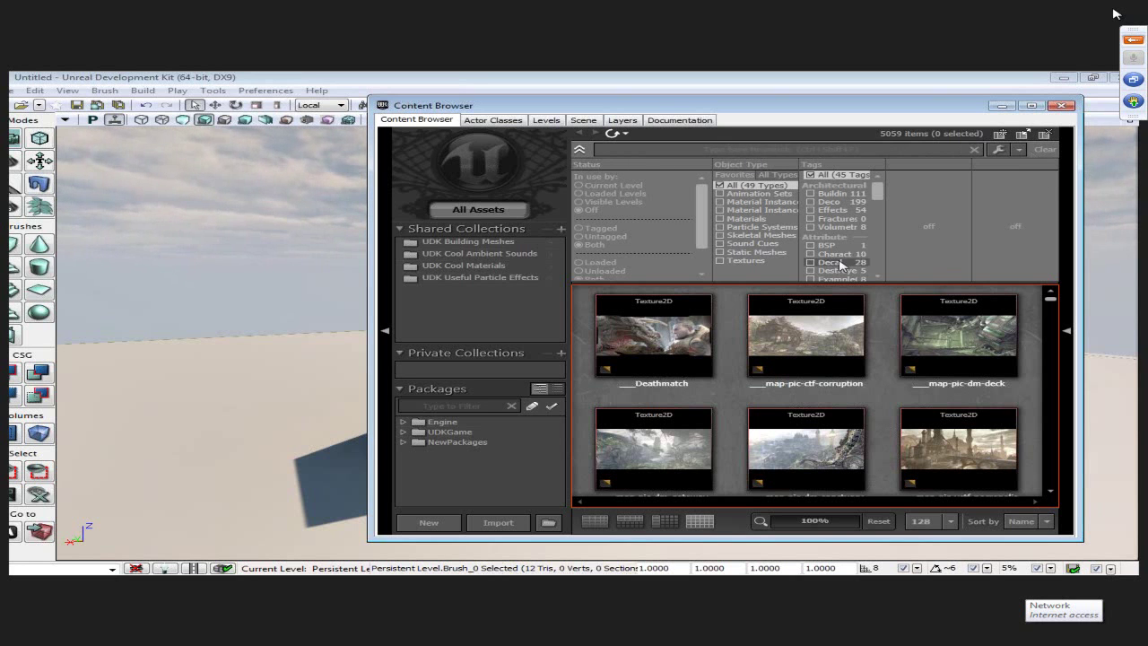
# - Filter assets to static meshes in the UDKGame package and select the RemadePhysBarrel mesh
pyautogui.click(754, 254)
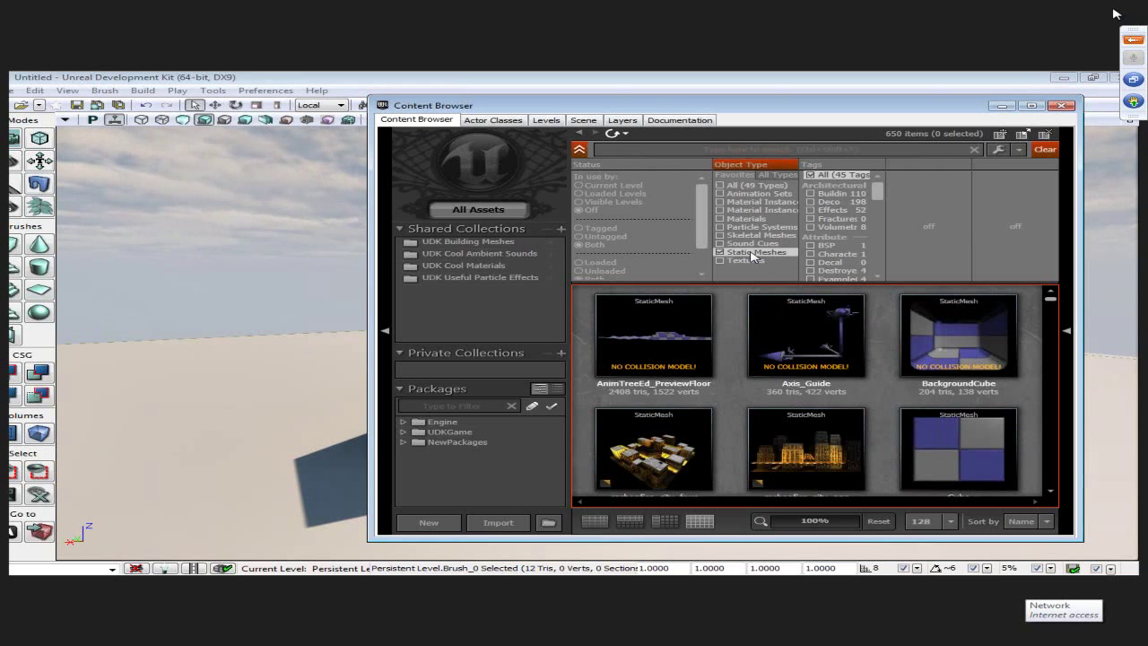
pyautogui.click(436, 431)
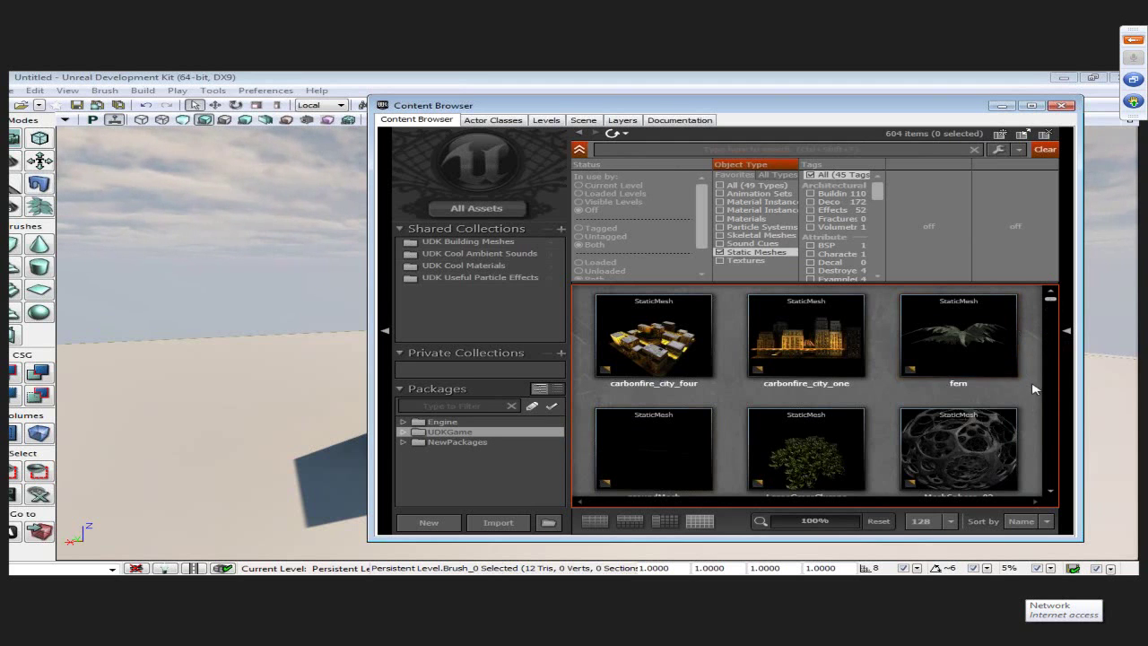
pyautogui.scroll(-2, 1026, 388)
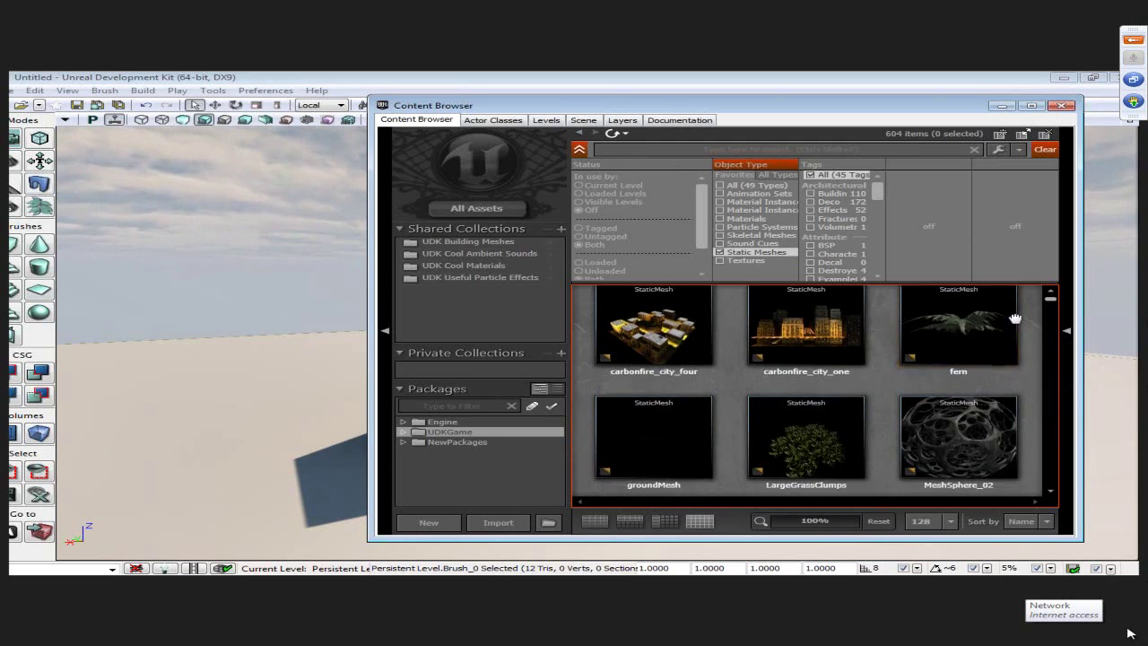
pyautogui.scroll(-3, 897, 376)
pyautogui.scroll(2, 806, 381)
pyautogui.click(806, 380)
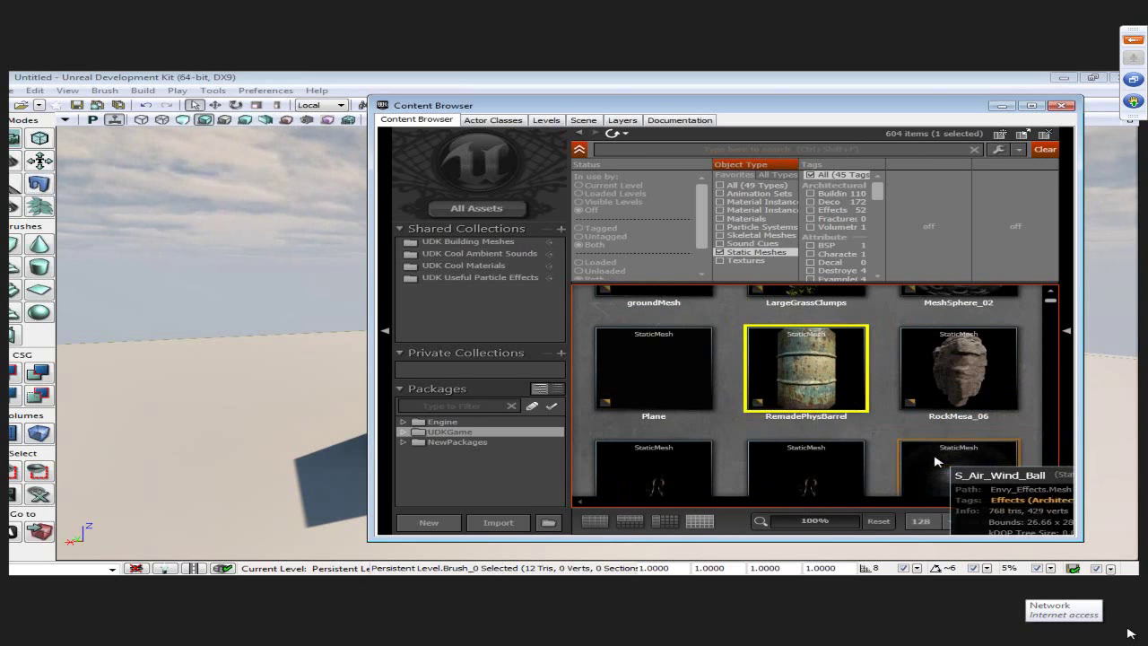
pyautogui.rightClick(208, 411)
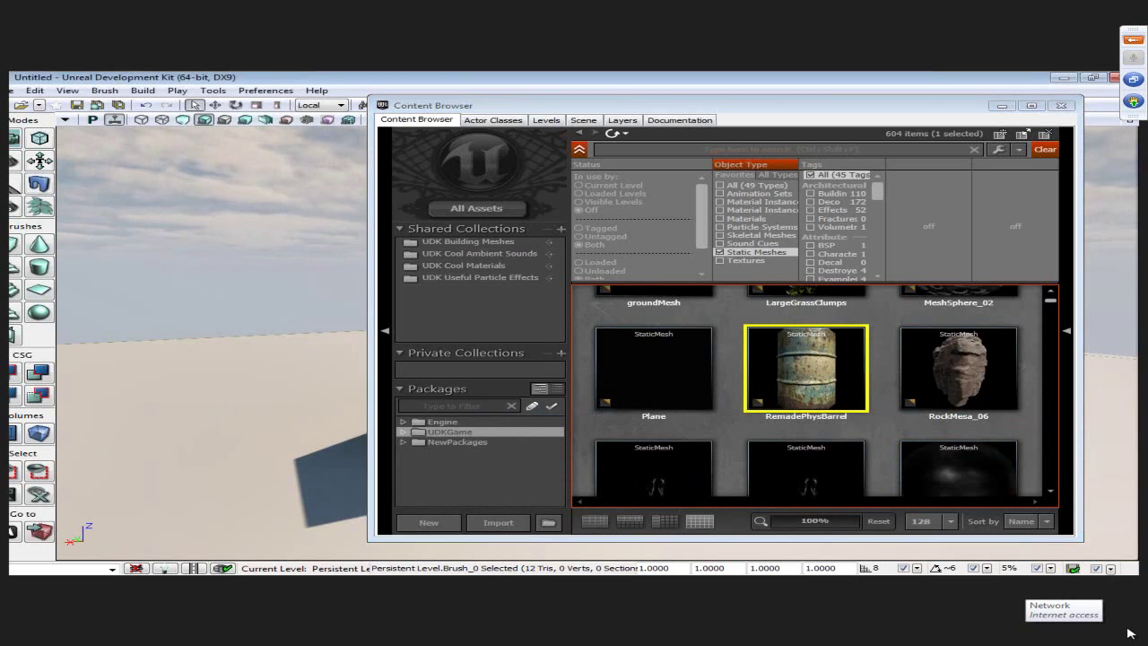
# - Write 'You can click and drag also' in a new Notepad note
pyautogui.press('super')
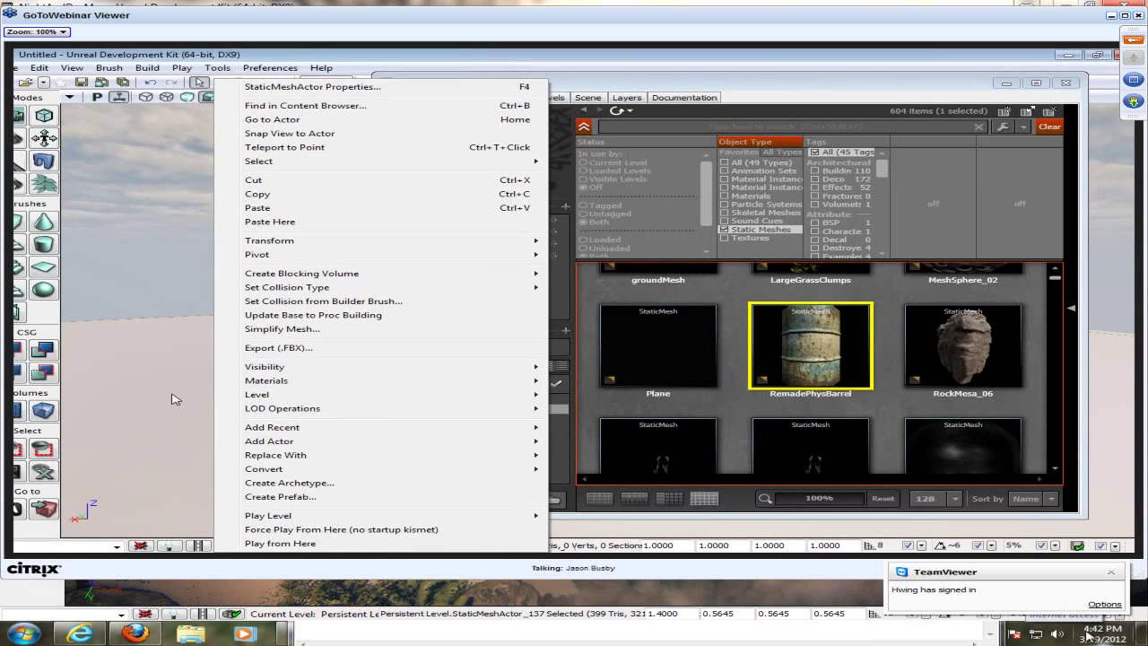
pyautogui.write('notepad')
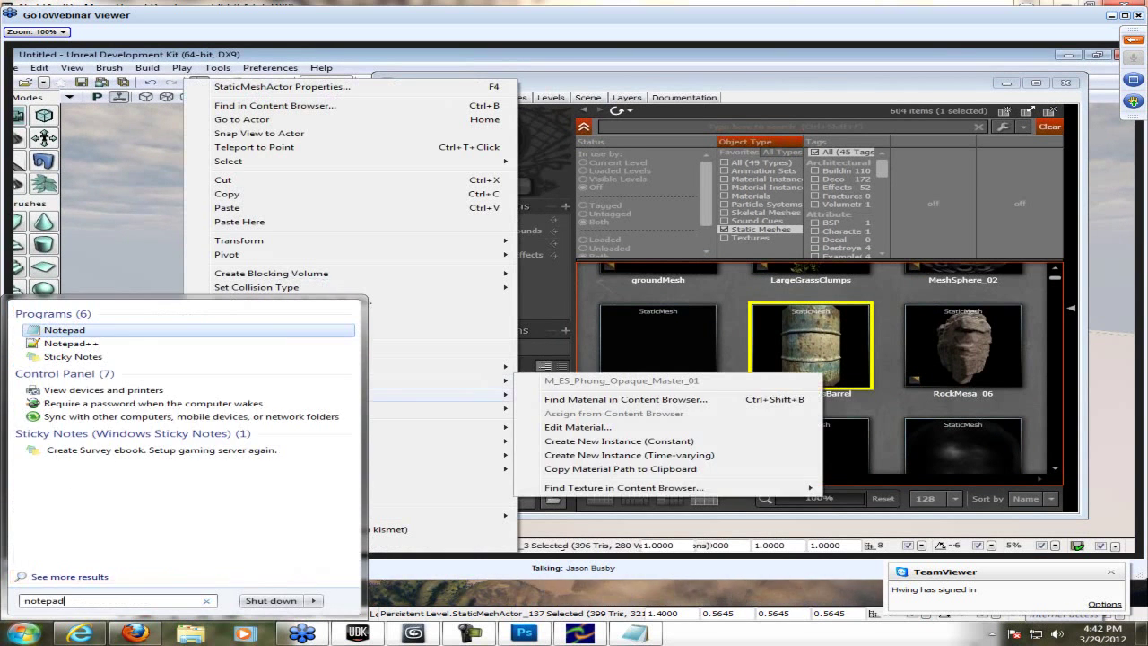
pyautogui.press('Return')
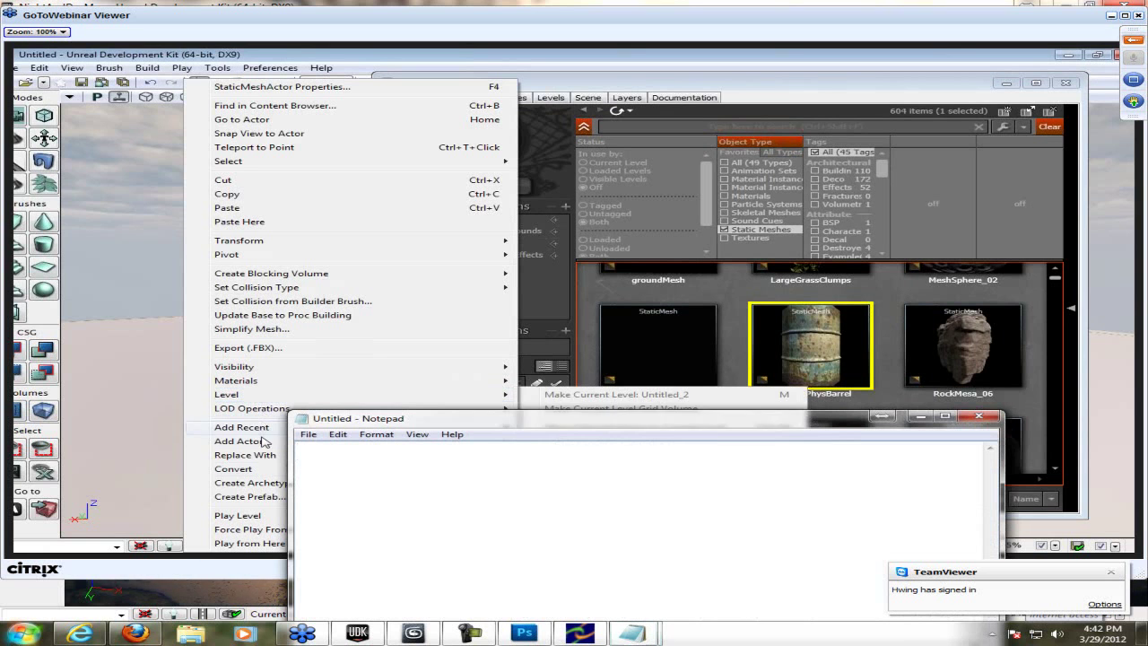
pyautogui.write('You can')
pyautogui.moveTo(256, 442)
pyautogui.write('click an')
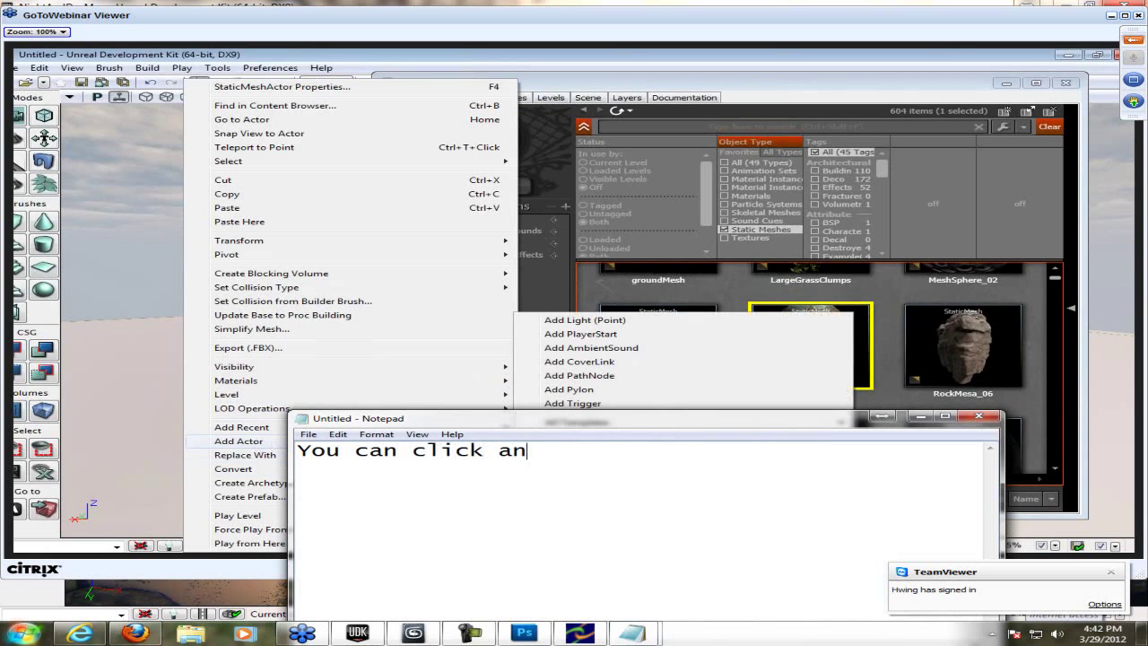
pyautogui.write('d drag a')
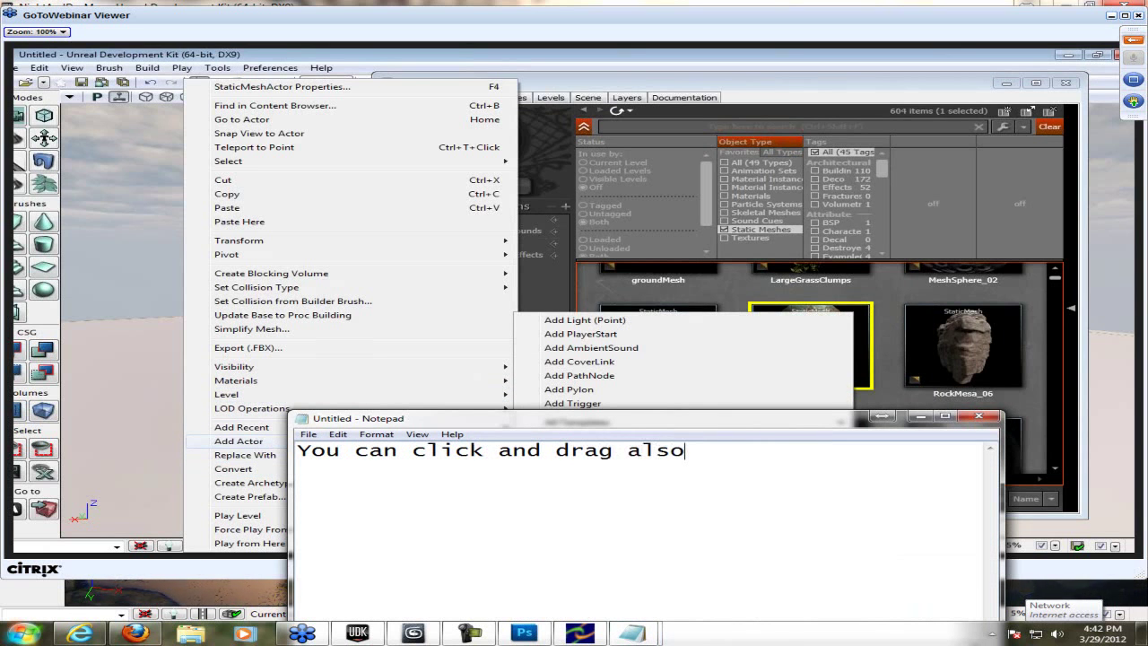
pyautogui.write('lso')
pyautogui.press('Return')
# - Clear the note, move it aside, fly into the jungle and reopen the Content Browser
pyautogui.hotkey('ctrl', 'a')
pyautogui.press('BackSpace')
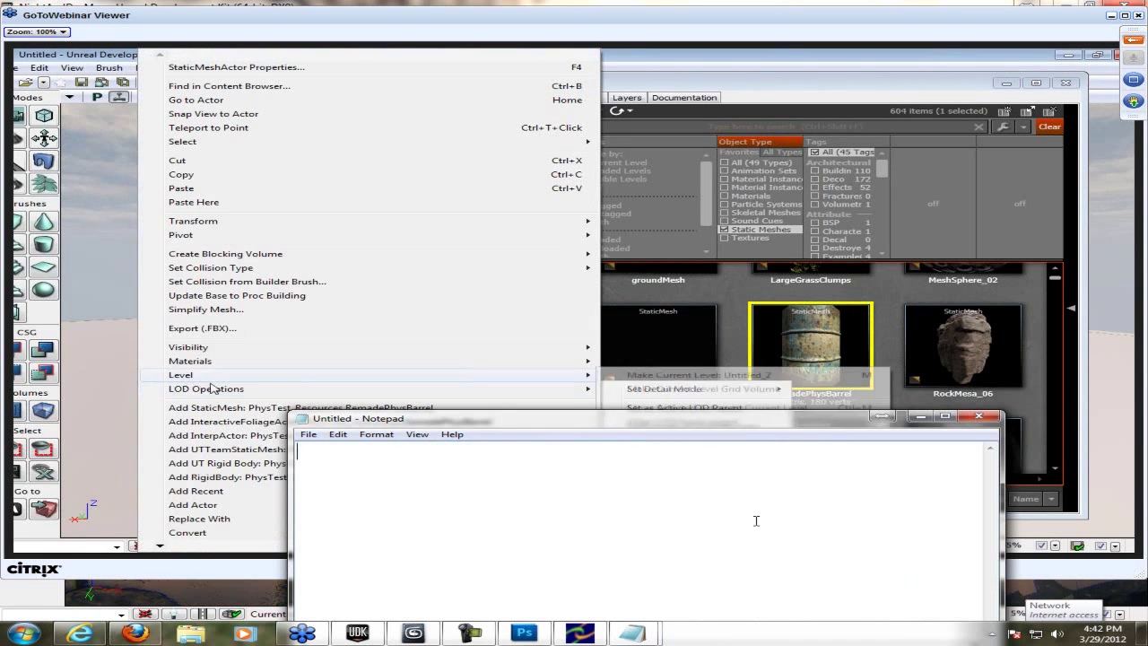
pyautogui.moveTo(359, 418); pyautogui.dragTo(385, 544)
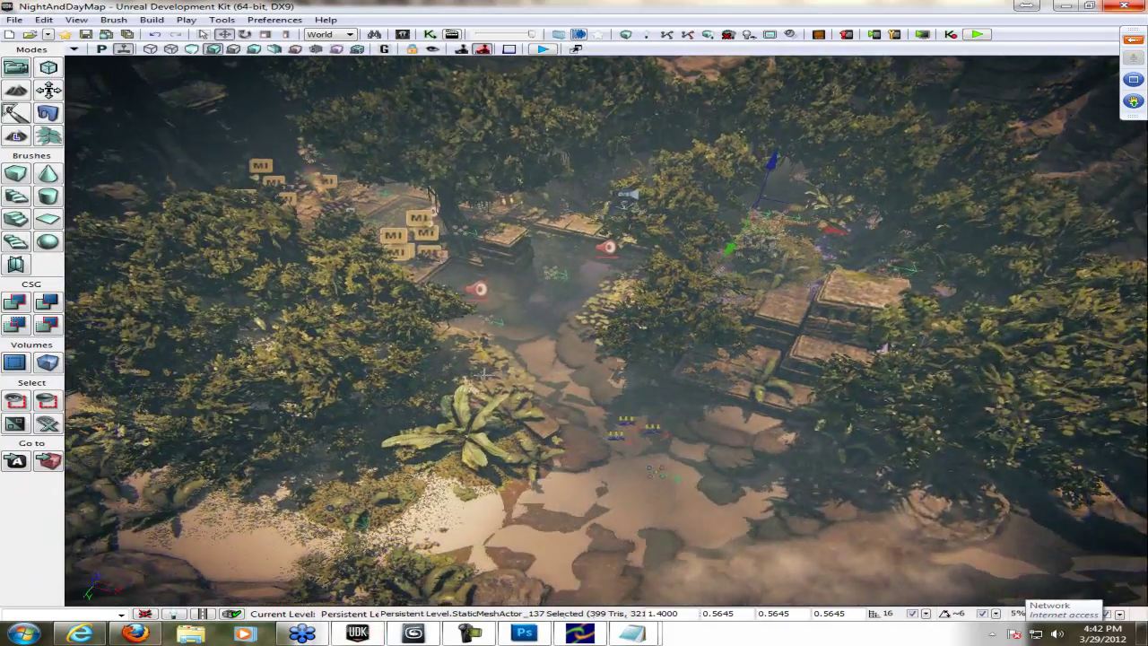
pyautogui.moveTo(484, 372); pyautogui.dragTo(745, 574)
pyautogui.moveTo(80, 359); pyautogui.dragTo(225, 333)
pyautogui.hotkey('ctrl', 'shift', 'f')
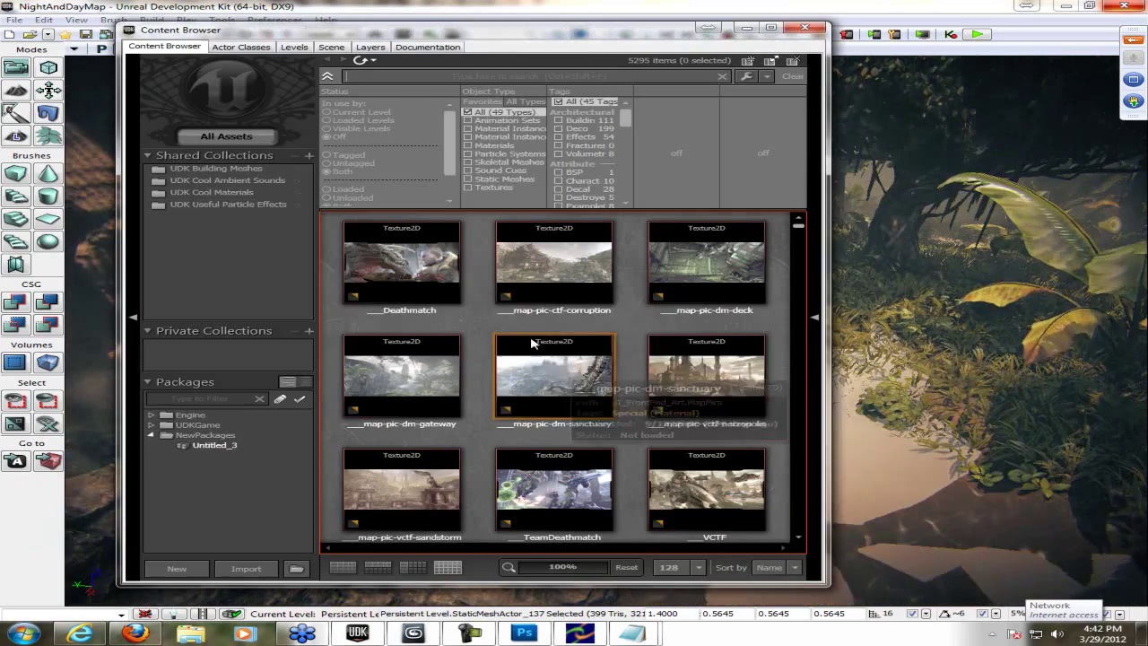
# - Filter to Static Meshes, drag MeshSphere_02 into the jungle level, and close the Content Browser
pyautogui.click(513, 179)
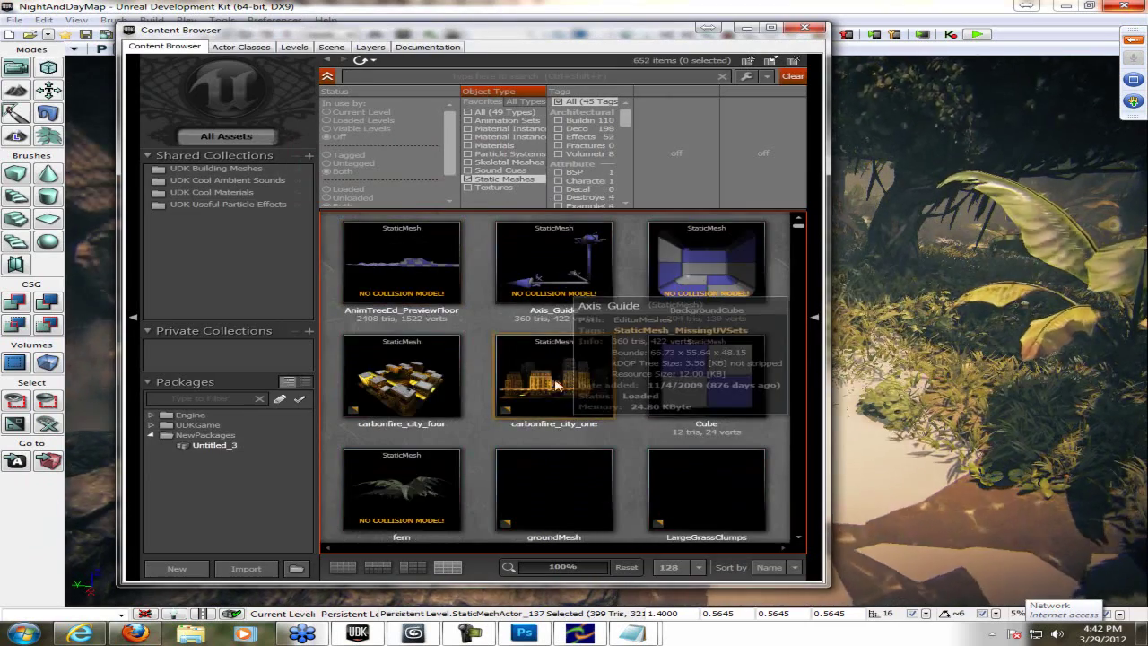
pyautogui.click(603, 470)
pyautogui.scroll(-3, 603, 470)
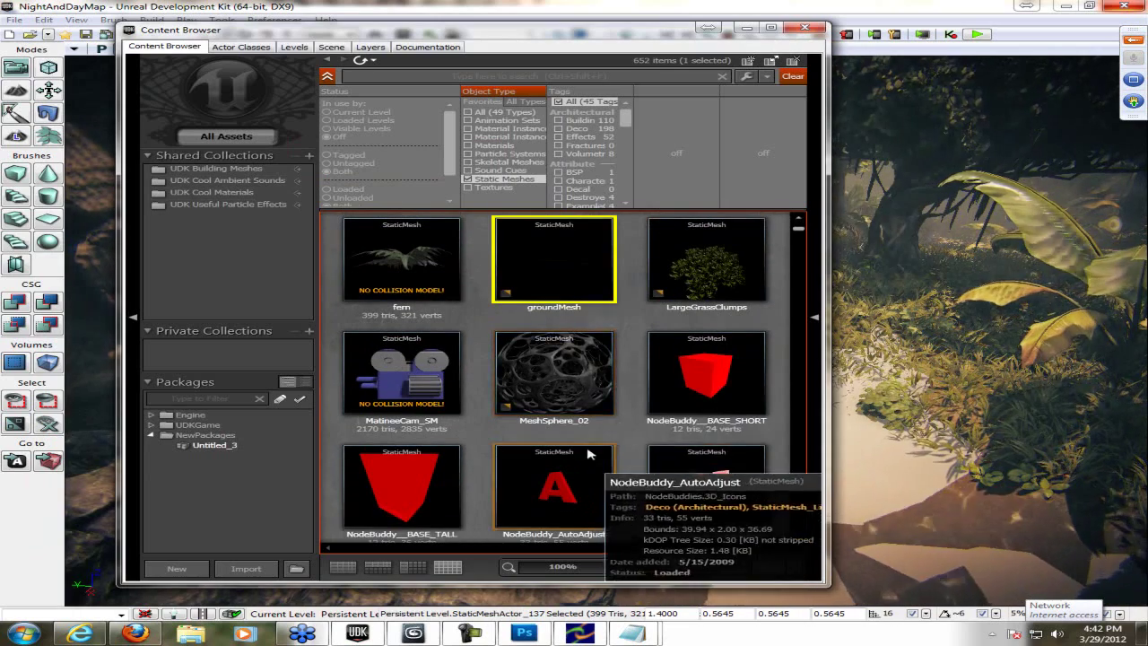
pyautogui.click(555, 372)
pyautogui.moveTo(908, 368); pyautogui.dragTo(908, 367)
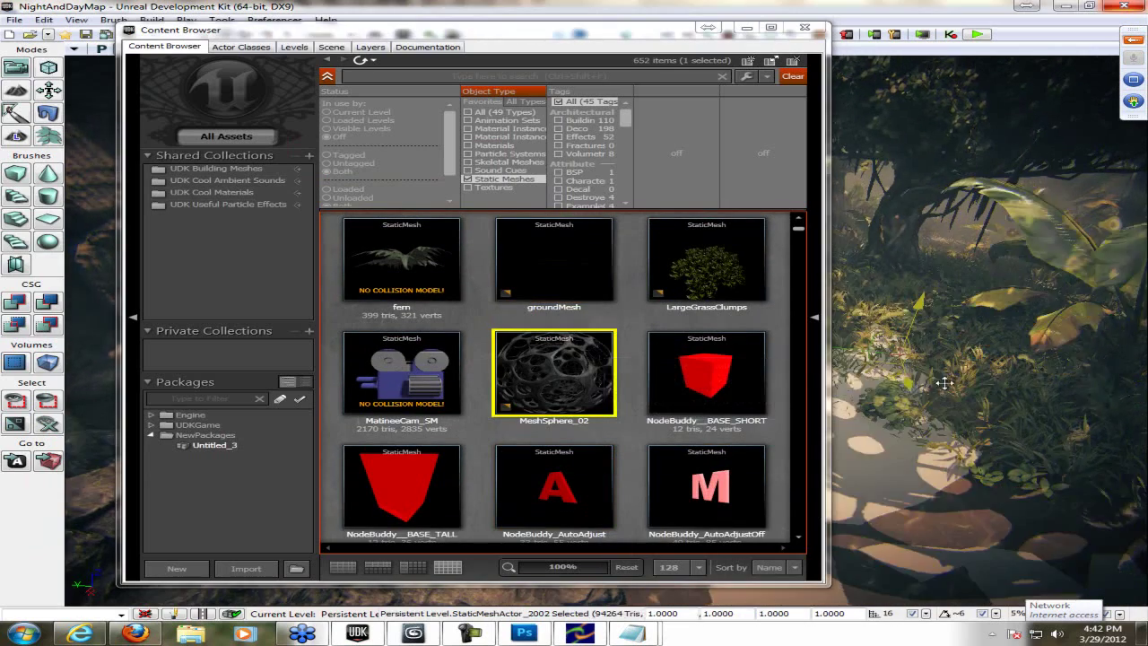
pyautogui.click(810, 33)
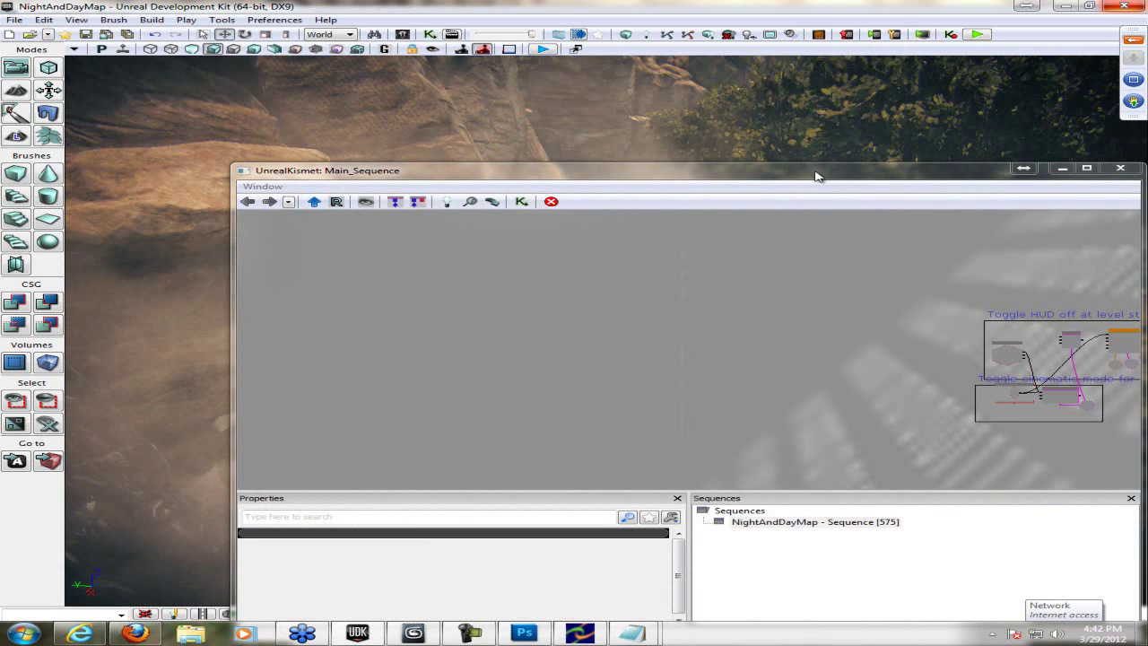
# - Maximize the Kismet window and pan and zoom across the Main_Sequence graph
pyautogui.click(1087, 168)
pyautogui.moveTo(769, 275); pyautogui.dragTo(57, 225)
pyautogui.scroll(-4, 353, 257)
pyautogui.scroll(6, 728, 329)
pyautogui.moveTo(728, 329); pyautogui.dragTo(626, 109)
pyautogui.scroll(-6, 642, 220)
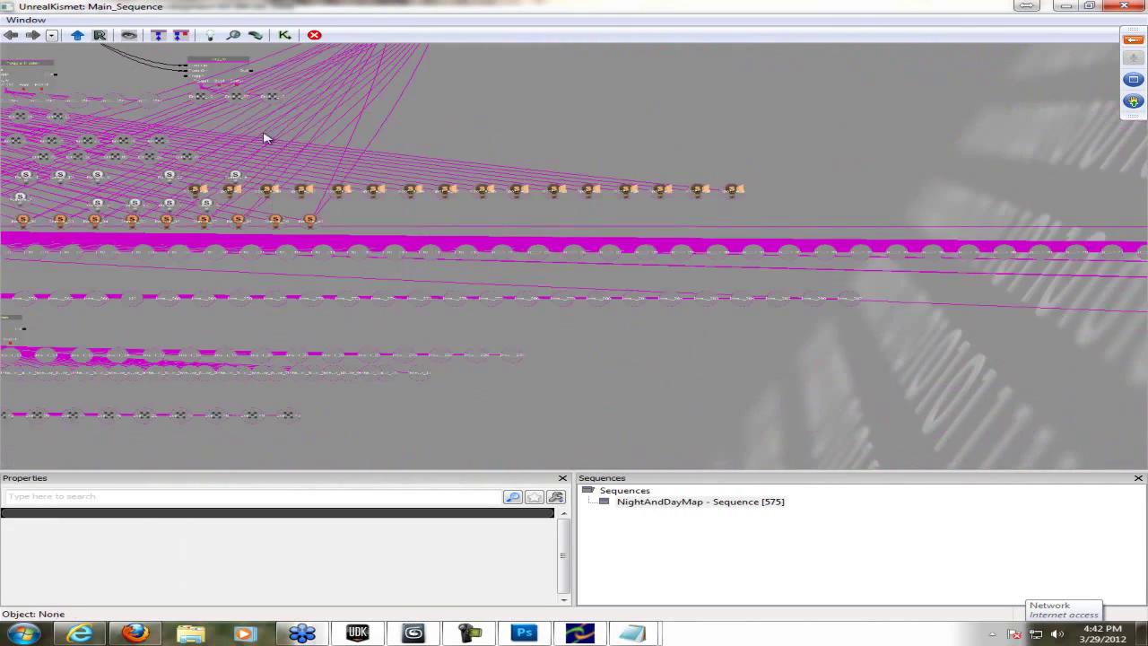
pyautogui.scroll(-6, 630, 192)
pyautogui.scroll(4, 722, 250)
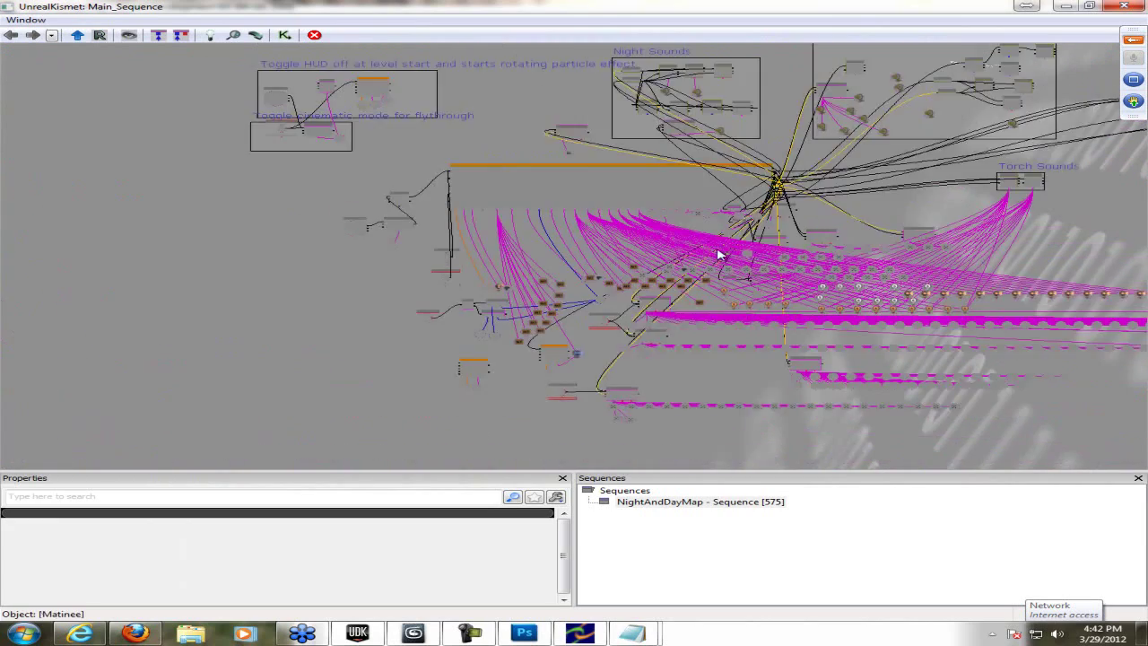
# - Pan to the Torch Sounds, Matinee, Material and Emitter node areas
pyautogui.moveTo(761, 250); pyautogui.dragTo(32, 235)
pyautogui.moveTo(368, 272); pyautogui.dragTo(446, 208)
pyautogui.scroll(3, 566, 247)
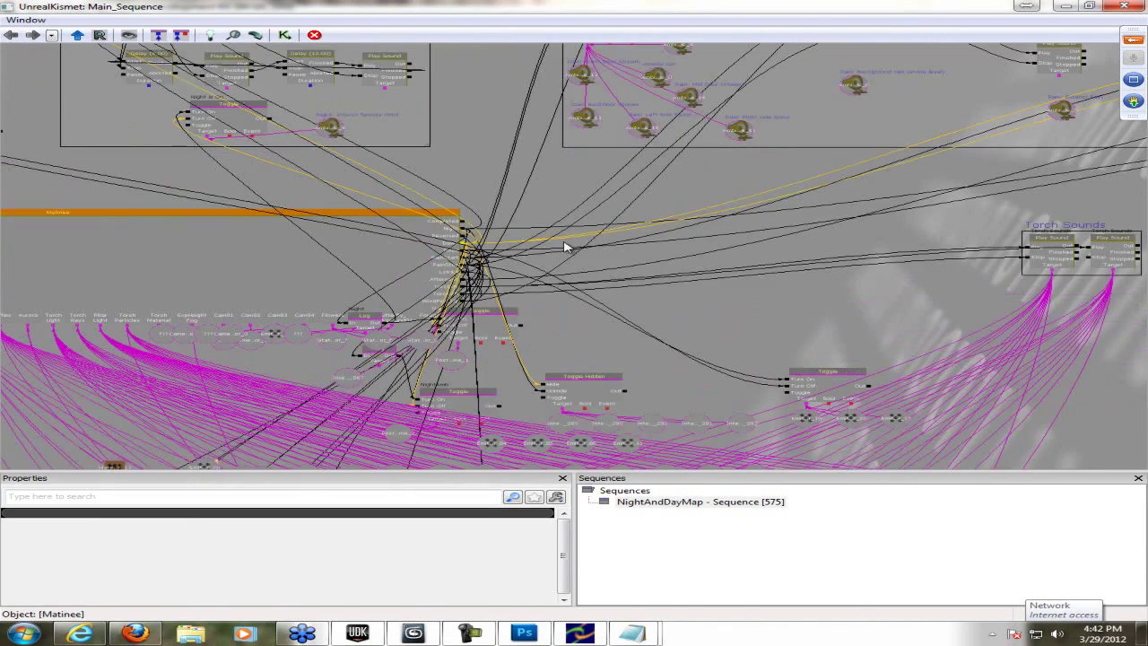
pyautogui.scroll(5, 564, 328)
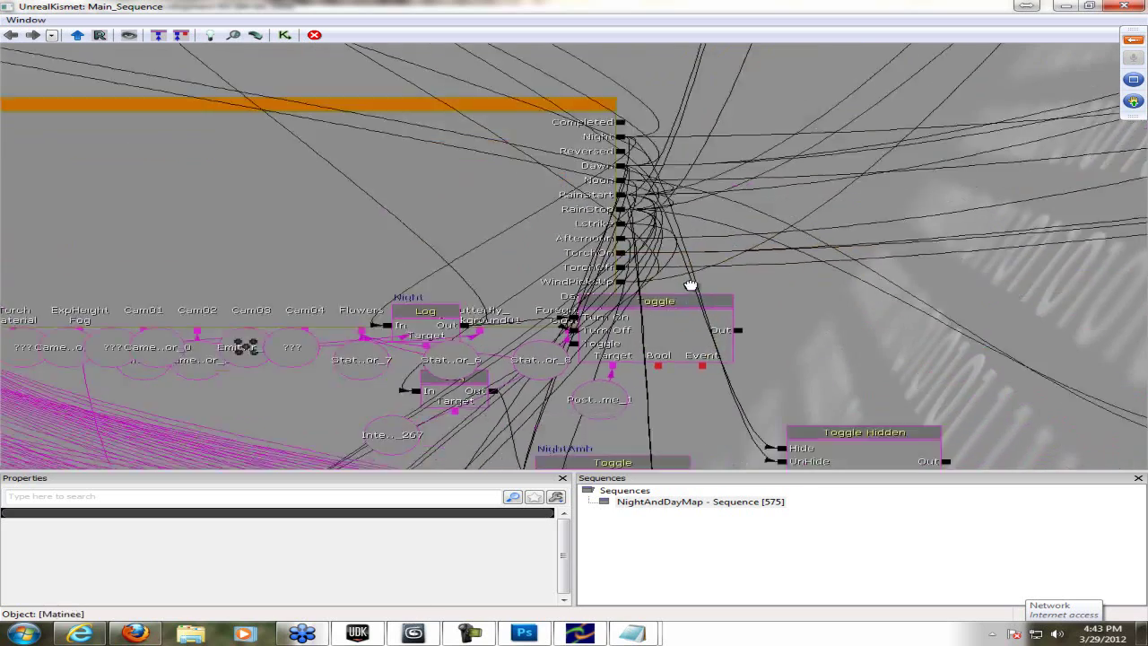
pyautogui.moveTo(582, 347); pyautogui.dragTo(372, 300)
pyautogui.moveTo(669, 233); pyautogui.dragTo(658, 134)
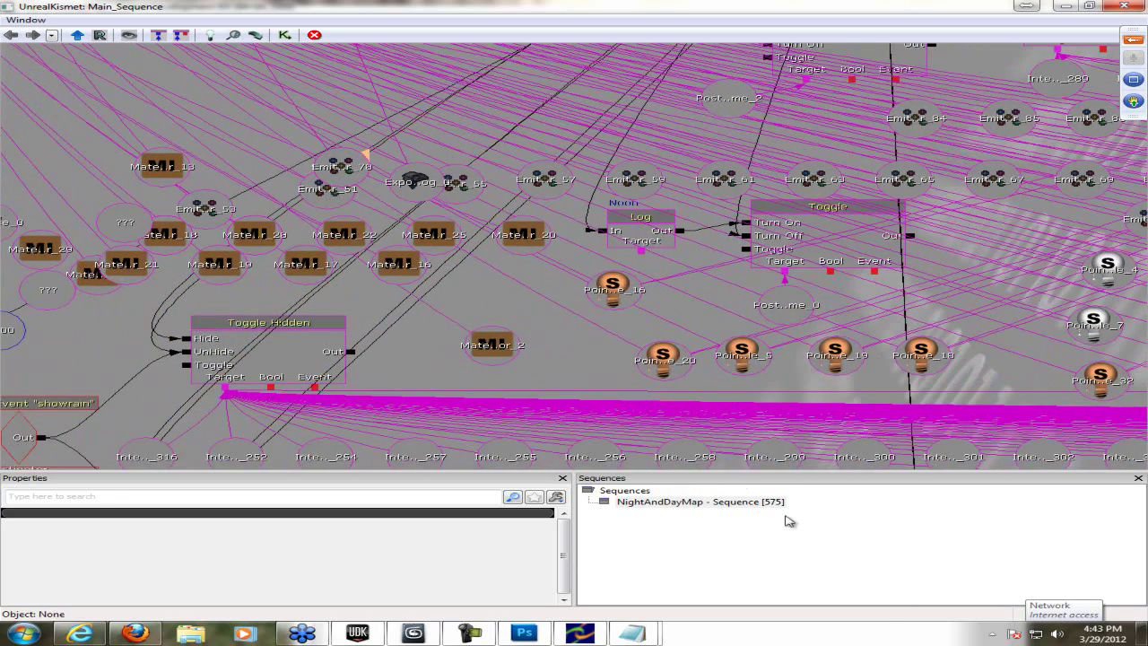
# - Close the other Notepad note without saving it
pyautogui.moveTo(646, 639)
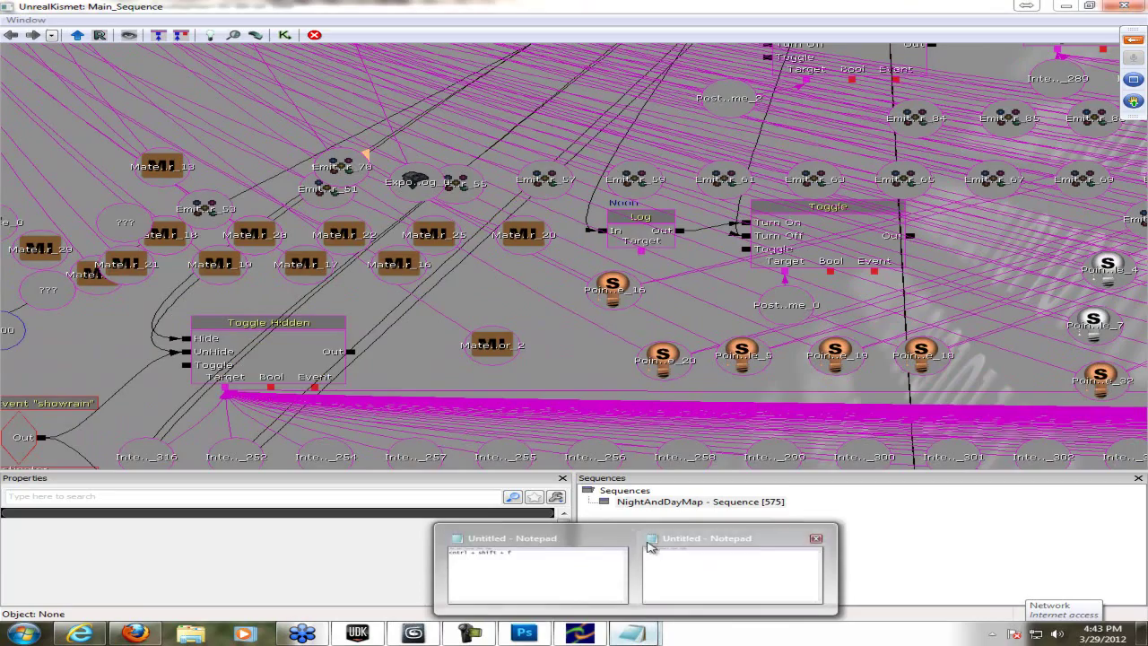
pyautogui.click(628, 544)
pyautogui.click(621, 317)
pyautogui.scroll(-3, 107, 280)
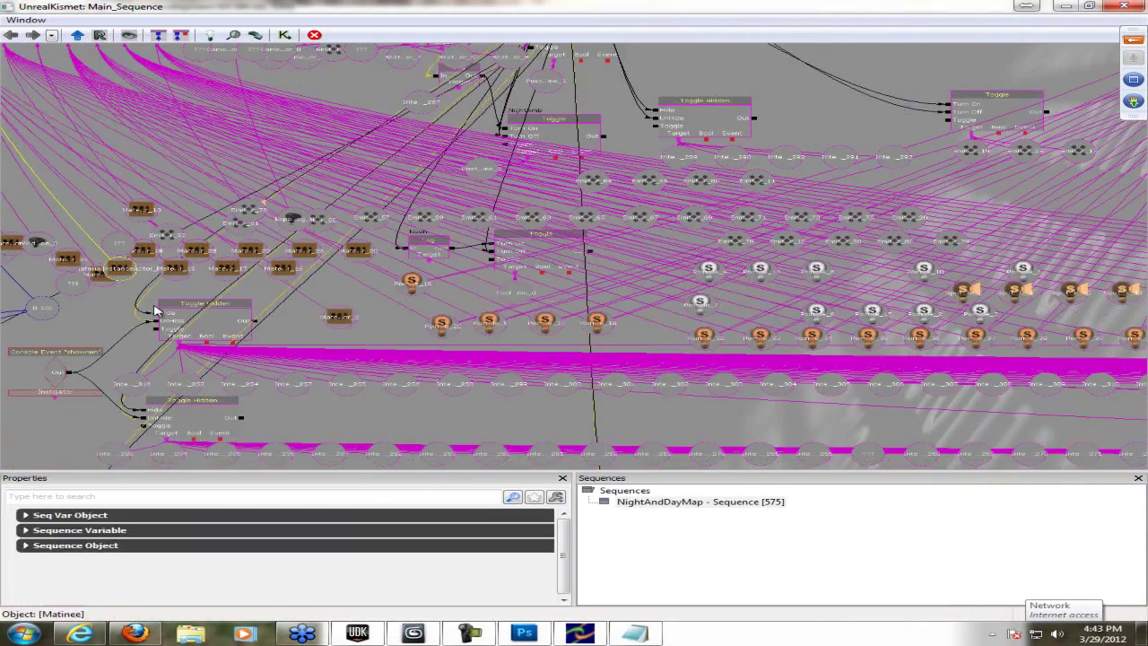
pyautogui.scroll(-5, 350, 274)
# - Add a New Matinee node on empty Kismet canvas, centre it, then return to GoToWebinar
pyautogui.moveTo(351, 274); pyautogui.dragTo(740, 309)
pyautogui.rightClick(314, 220)
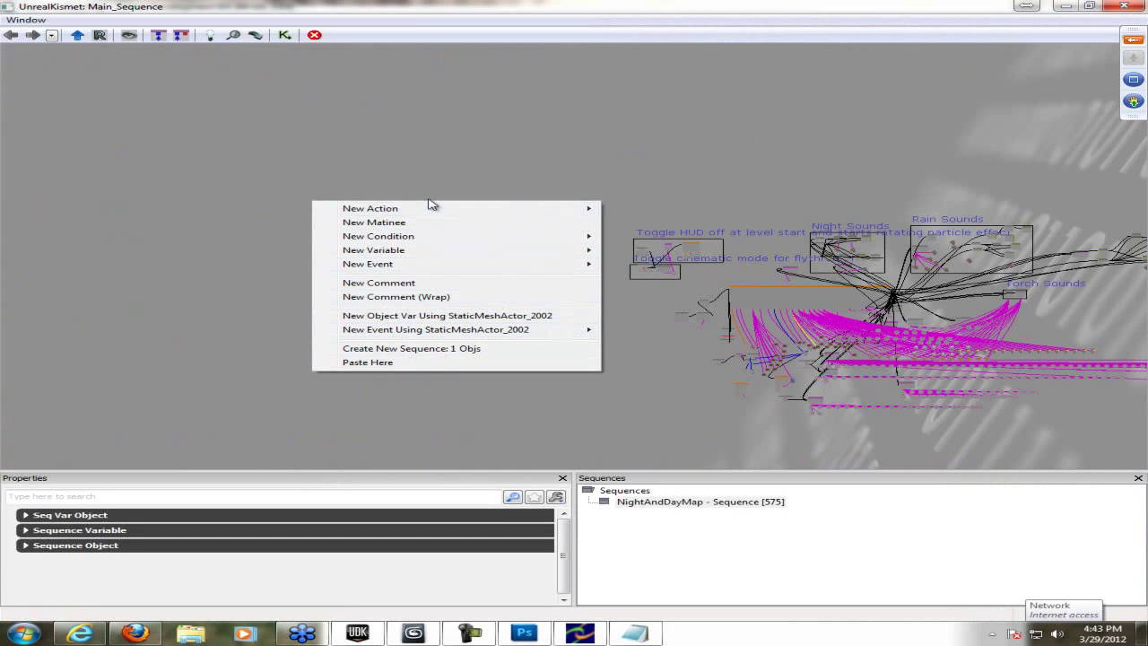
pyautogui.click(476, 222)
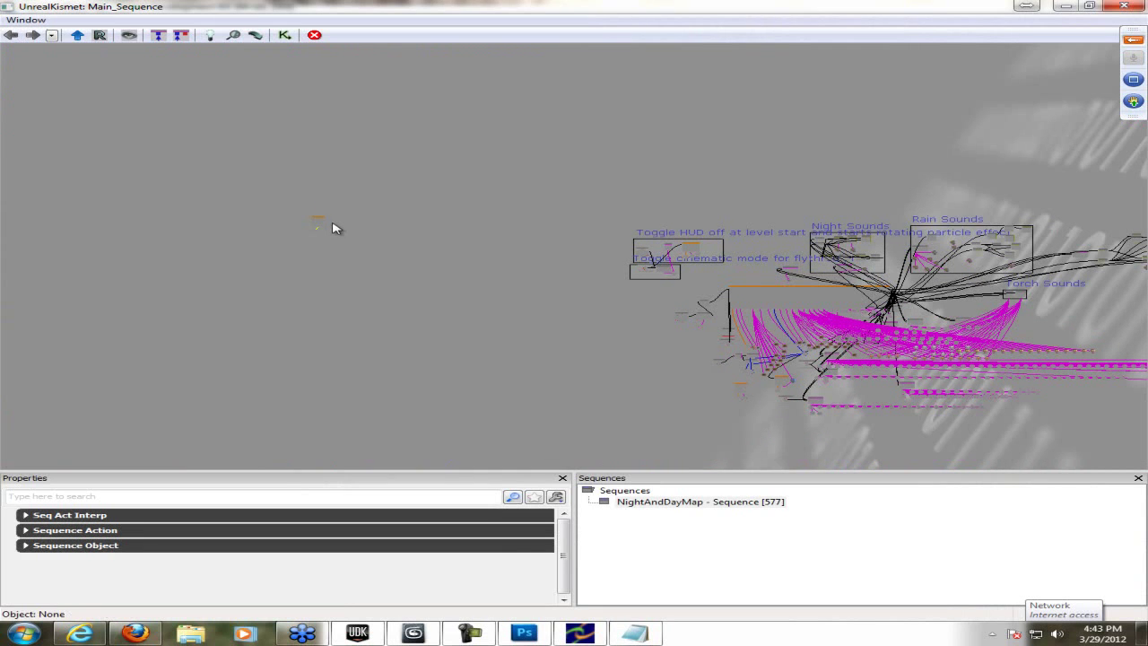
pyautogui.scroll(5, 333, 225)
pyautogui.moveTo(333, 225); pyautogui.dragTo(566, 267)
pyautogui.scroll(2, 556, 266)
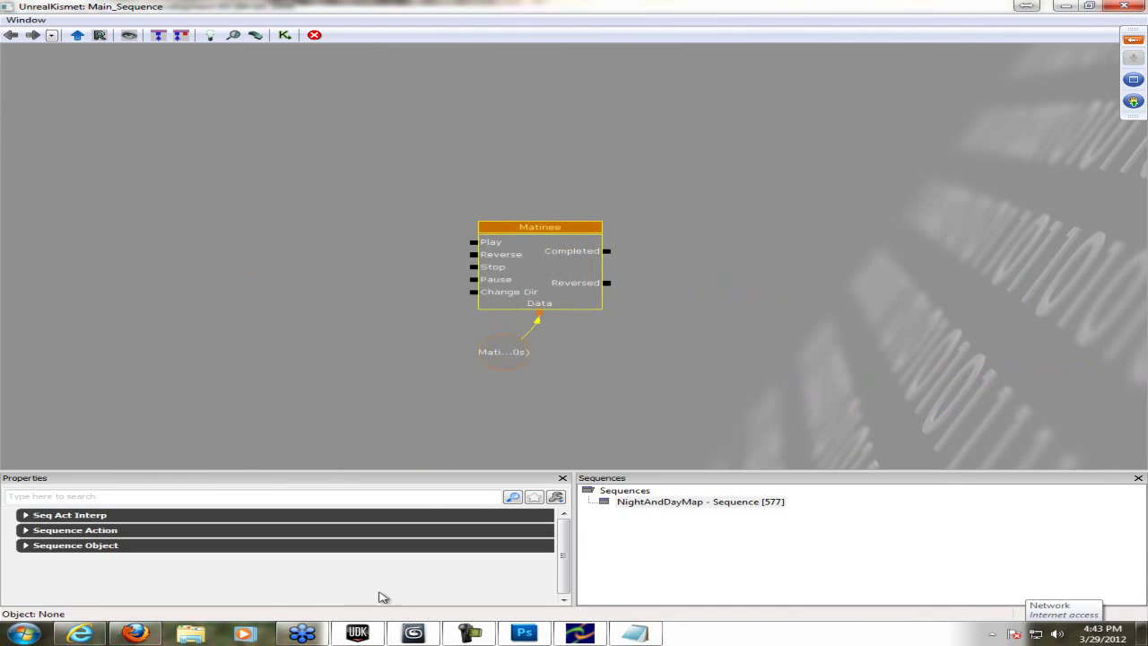
pyautogui.click(305, 631)
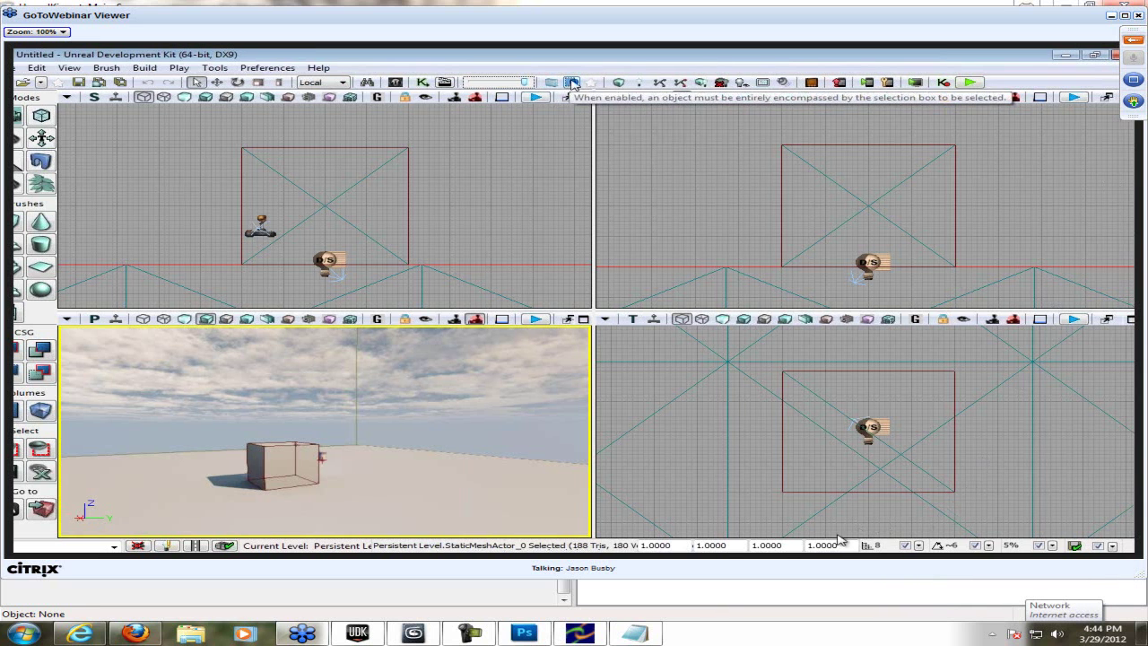
# - Note in Notepad that the option is for unselectable things, like nearly invisible glass you click through
pyautogui.click(634, 632)
pyautogui.write("It's for things that you usually can")
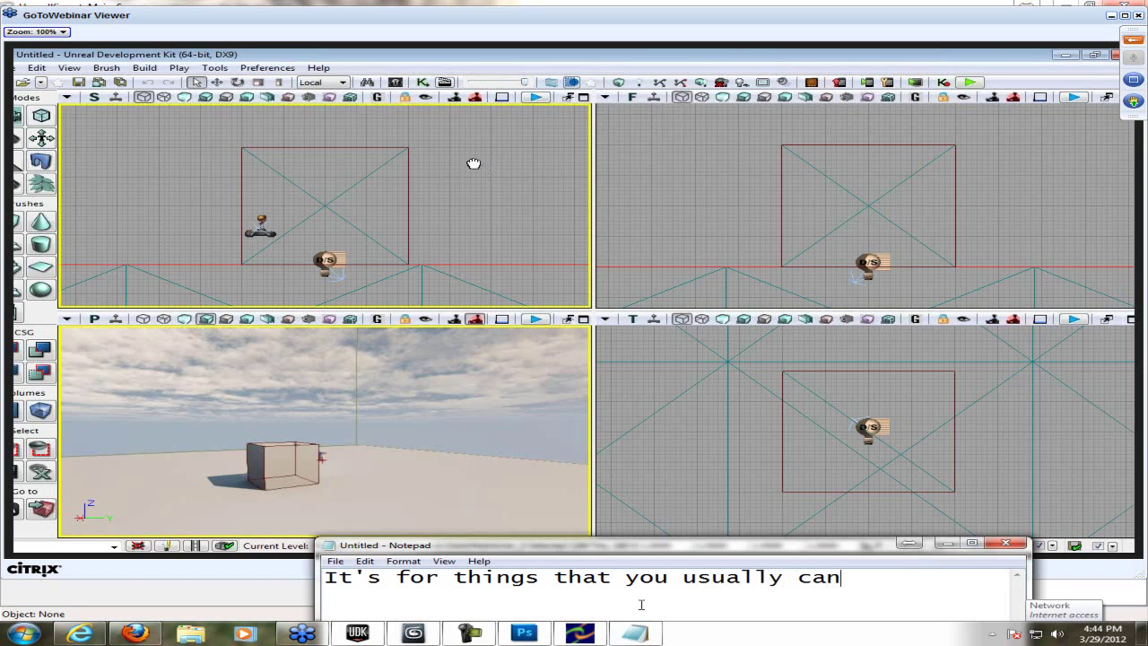
pyautogui.write('not select')
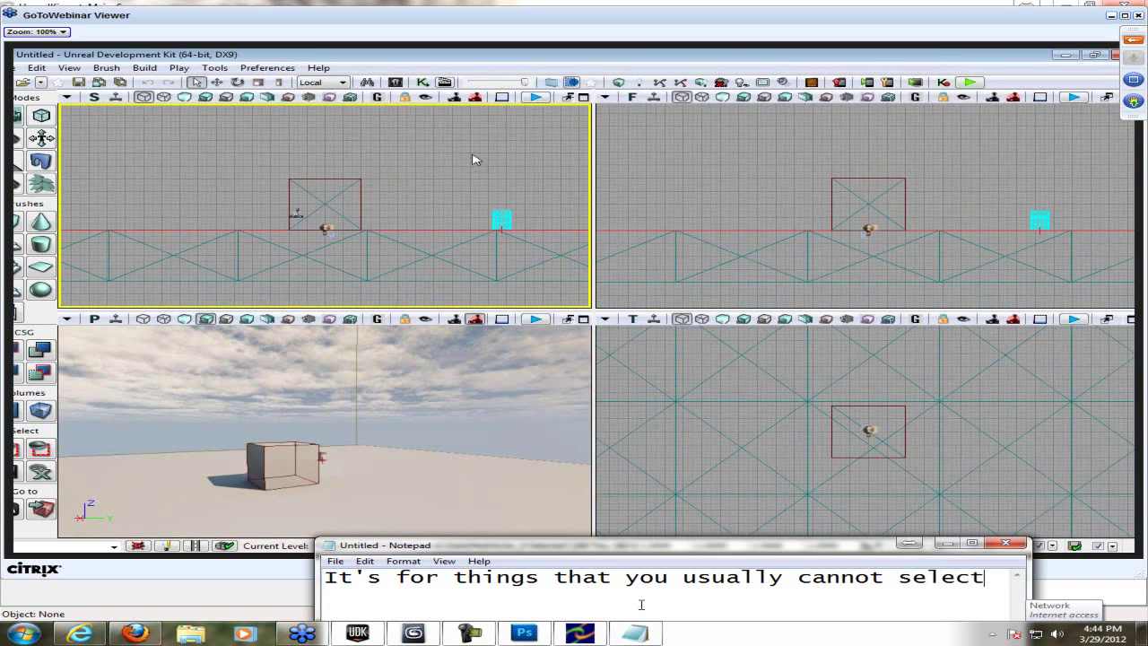
pyautogui.press('Return')
pyautogui.write('such as glass as it is also')
pyautogui.press('BackSpace')
pyautogui.press('BackSpace')
pyautogui.write('most invis')
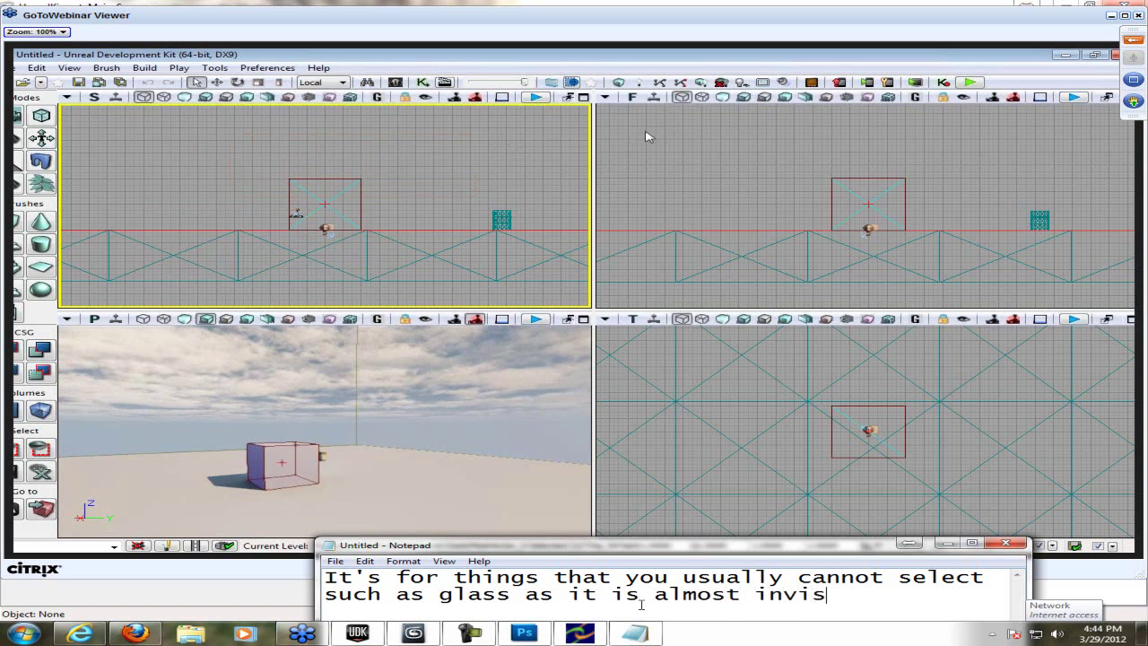
pyautogui.write('ible ')
pyautogui.write('and you cl')
pyautogui.write('ick through it')
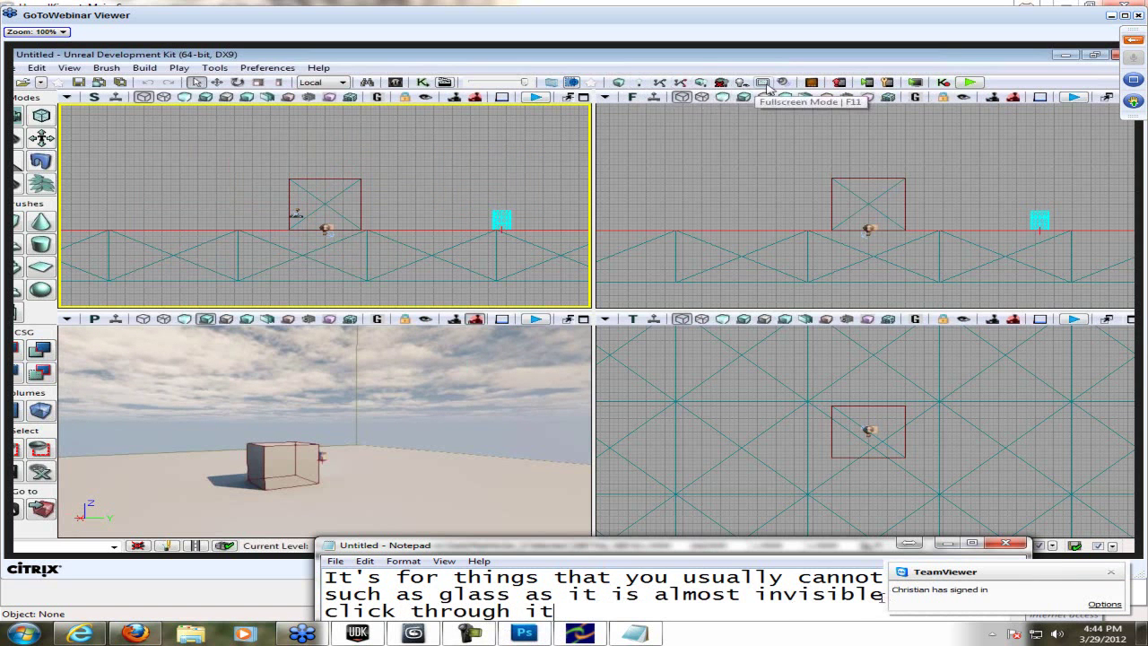
# - Open a TeamViewer chat with a partner and send 'UDK tut is up atm'
pyautogui.click(988, 633)
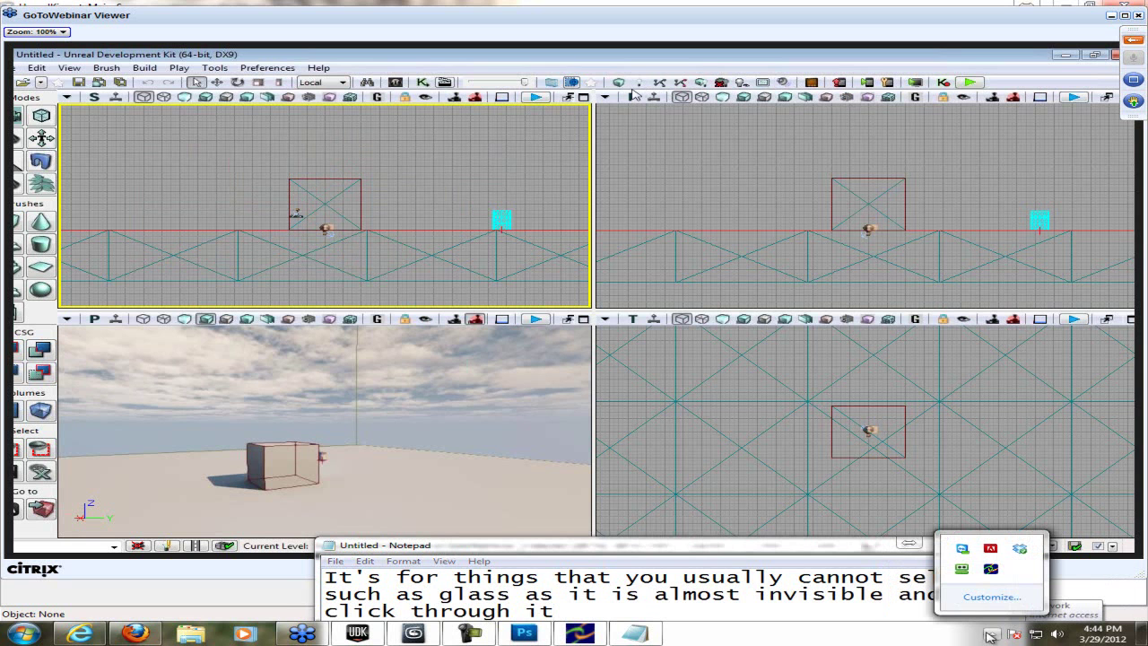
pyautogui.click(991, 568)
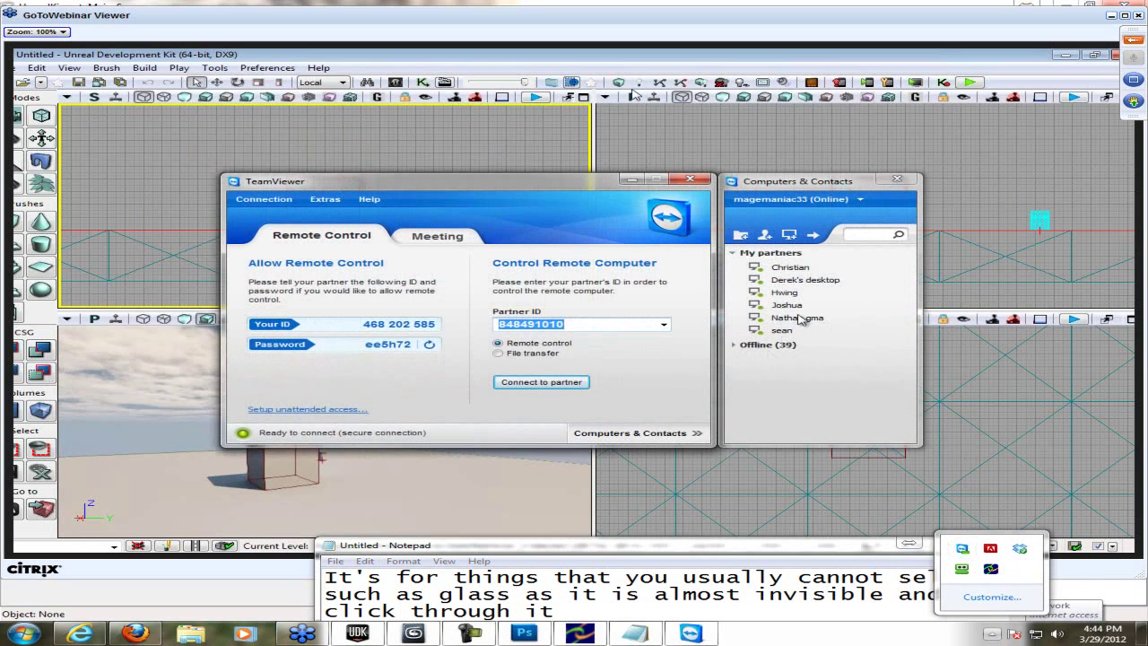
pyautogui.click(807, 267)
pyautogui.rightClick(831, 268)
pyautogui.click(876, 281)
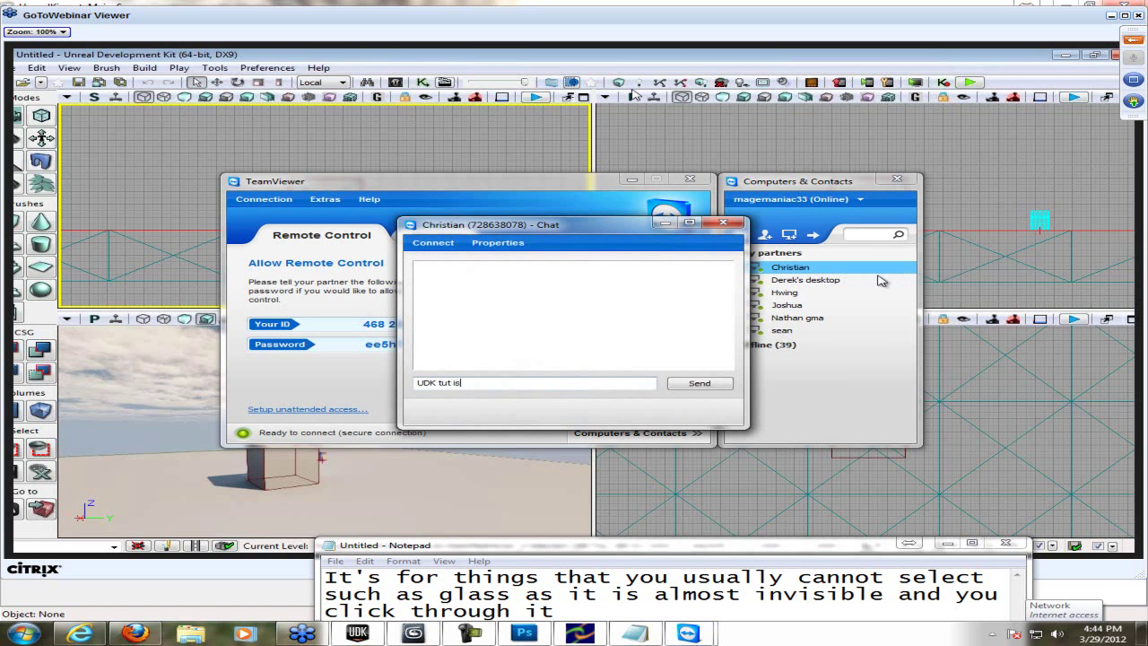
pyautogui.write('UDK tut is up atm')
pyautogui.press('Return')
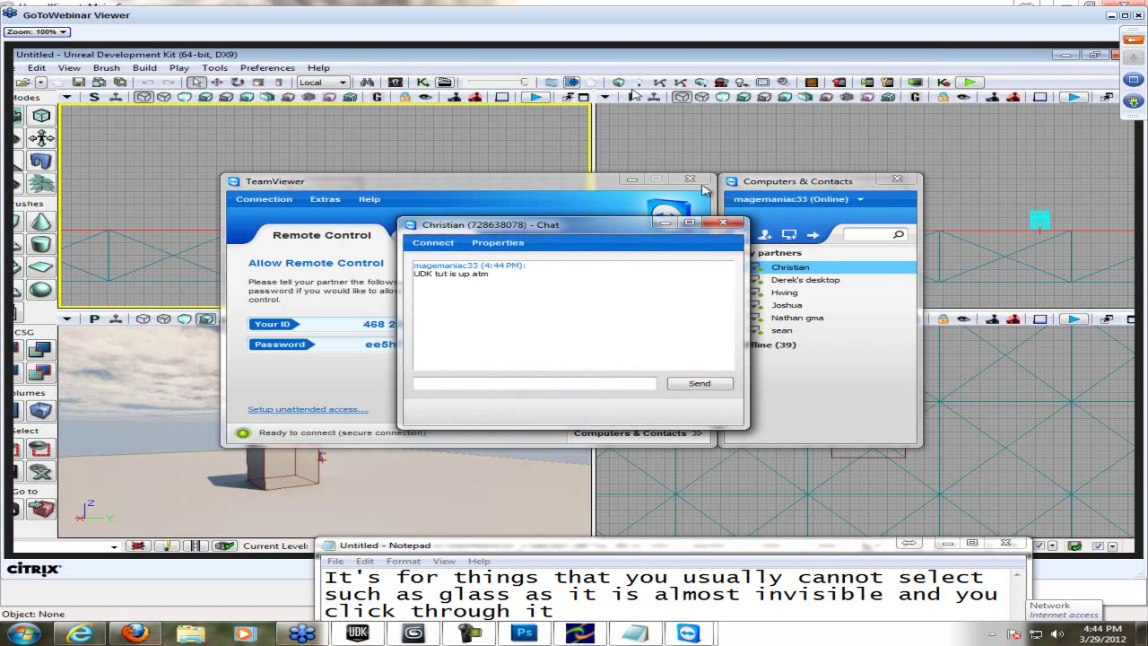
# - Send 'Live :3', close the chat window, and clear the Notepad note
pyautogui.click(632, 178)
pyautogui.moveTo(588, 235); pyautogui.dragTo(823, 285)
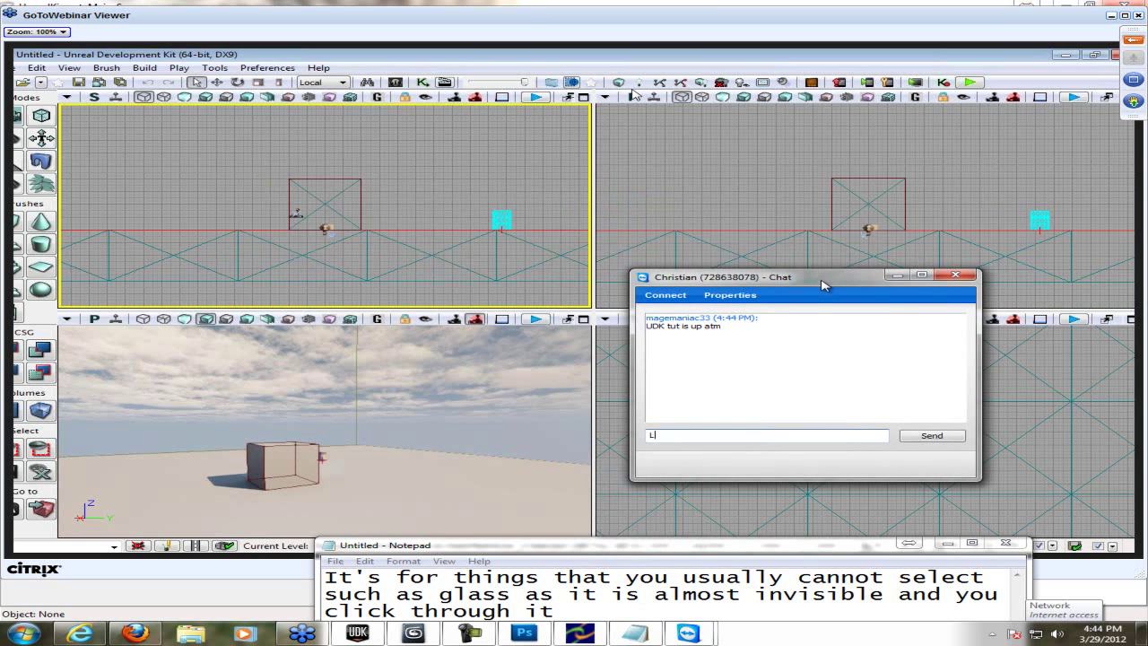
pyautogui.write('Live :3')
pyautogui.press('Return')
pyautogui.moveTo(815, 282); pyautogui.dragTo(1004, 400)
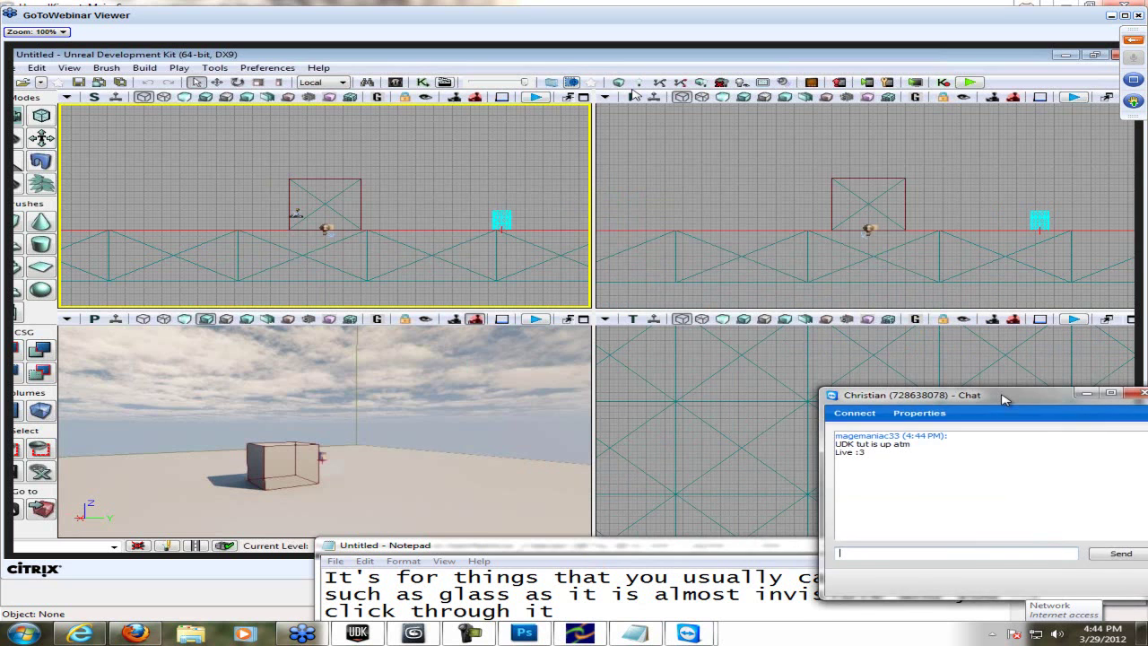
pyautogui.click(1087, 393)
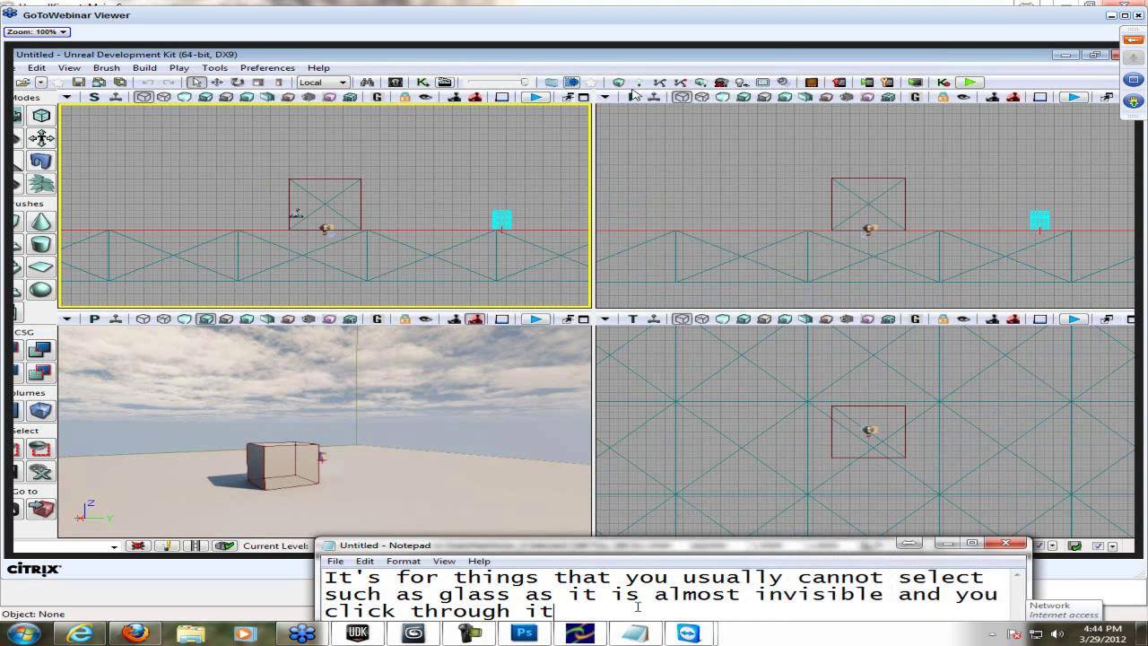
pyautogui.hotkey('ctrl', 'a')
pyautogui.press('BackSpace')
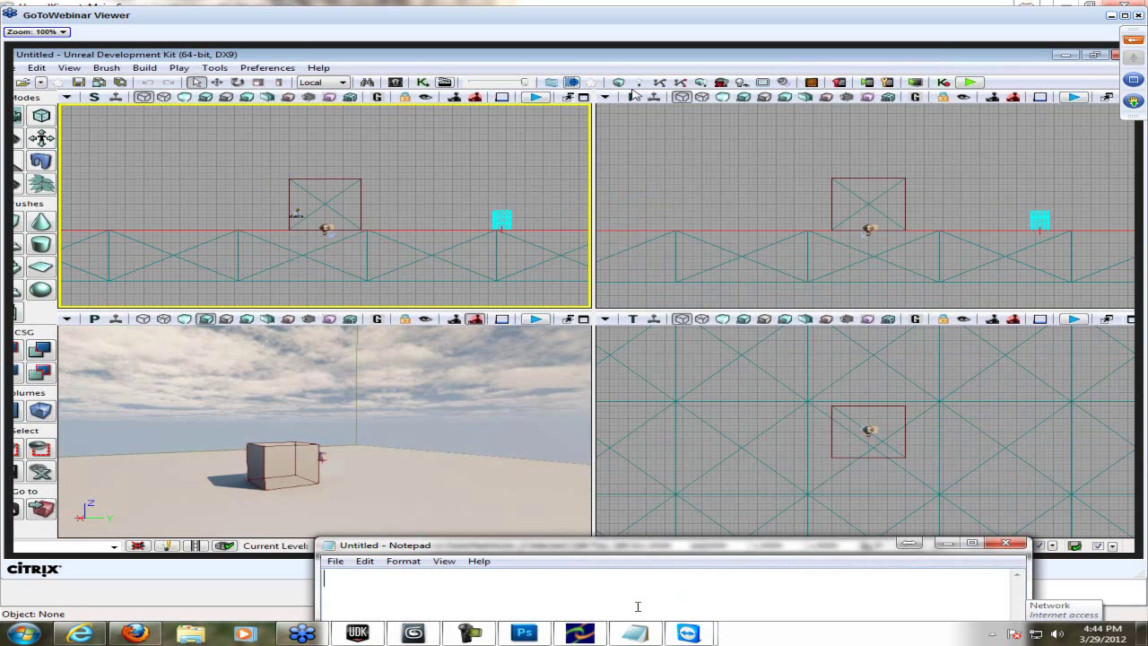
# - Write a note on BSP brushes creating geometry, then cut it back to 'BSP brushes'
pyautogui.write('BSP brushes i')
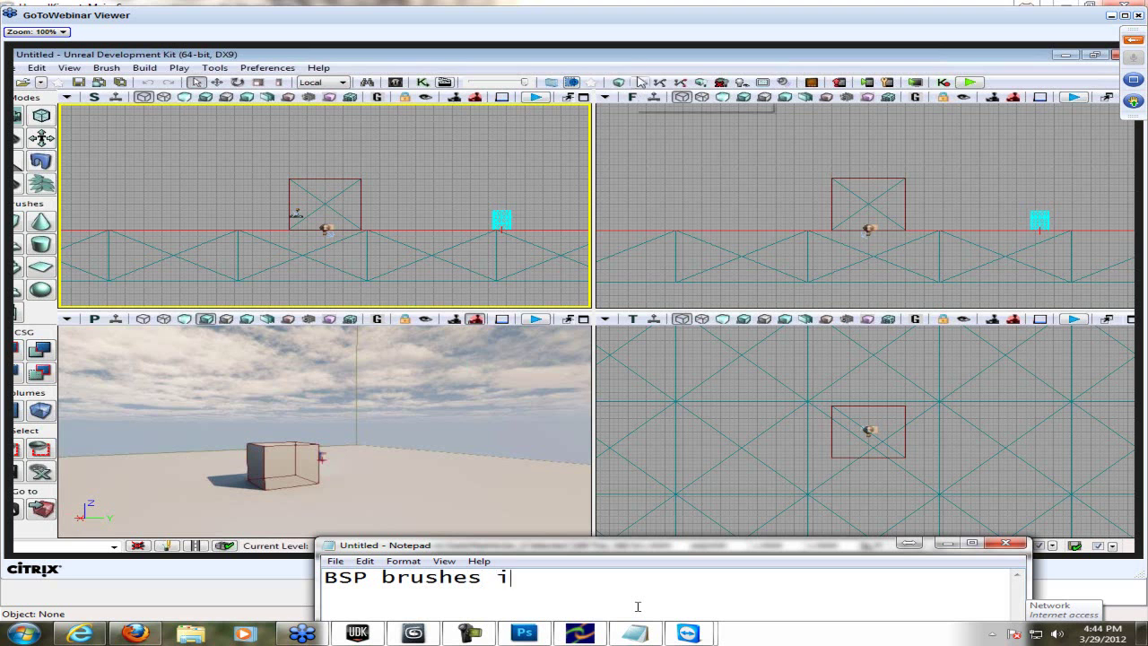
pyautogui.write('s some')
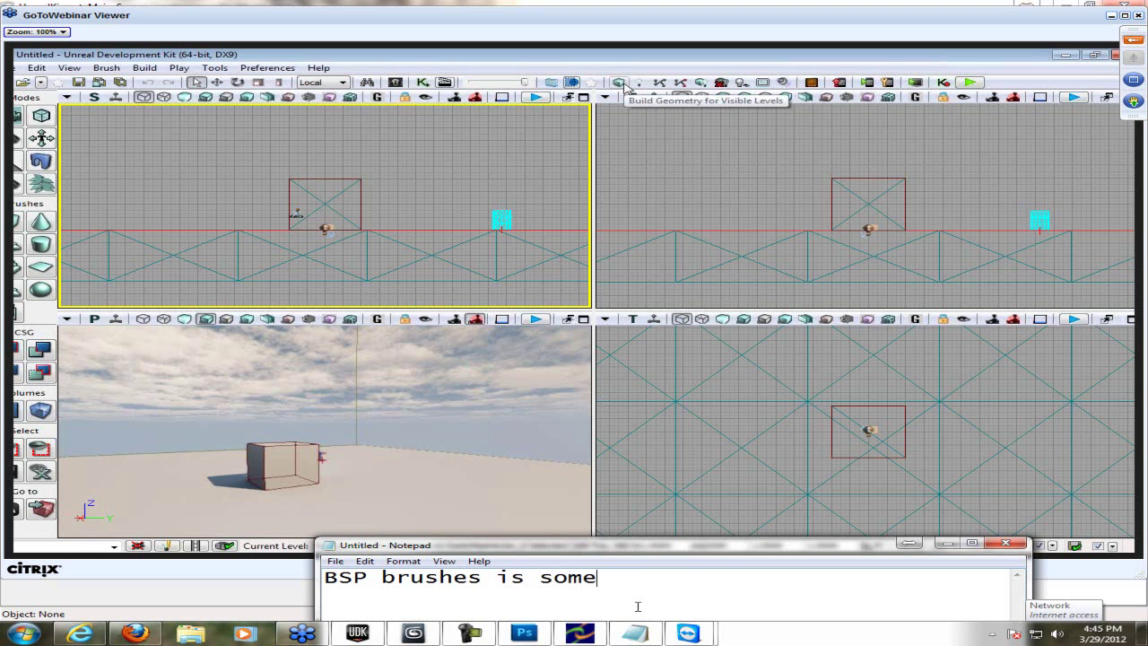
pyautogui.write('thing that creates things')
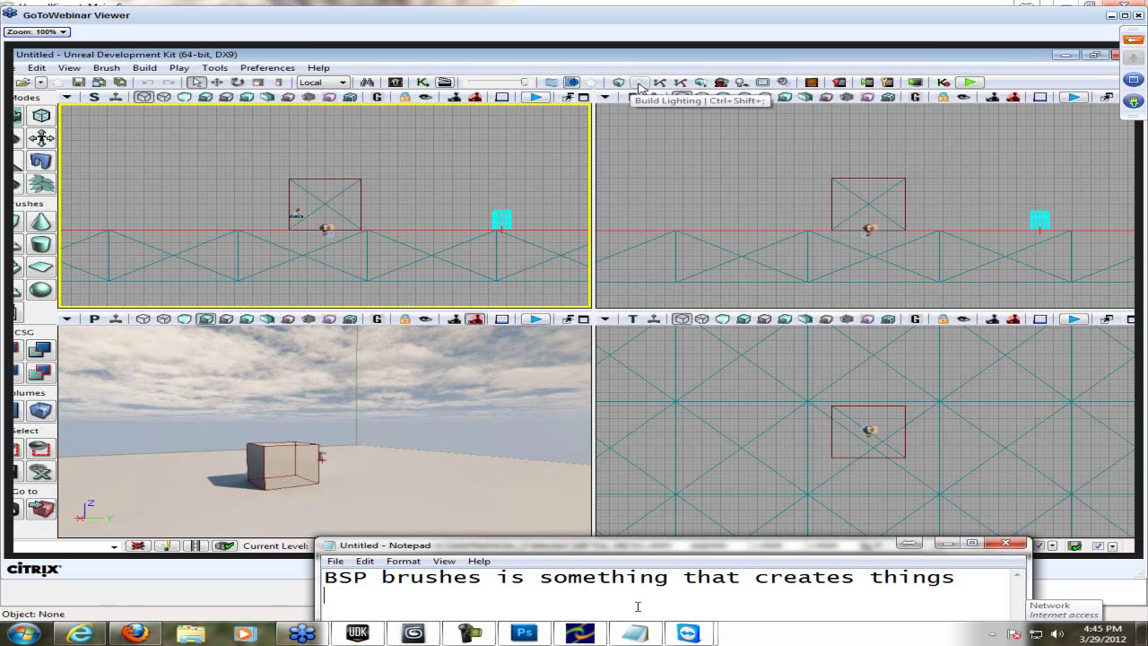
pyautogui.write(' such as sh')
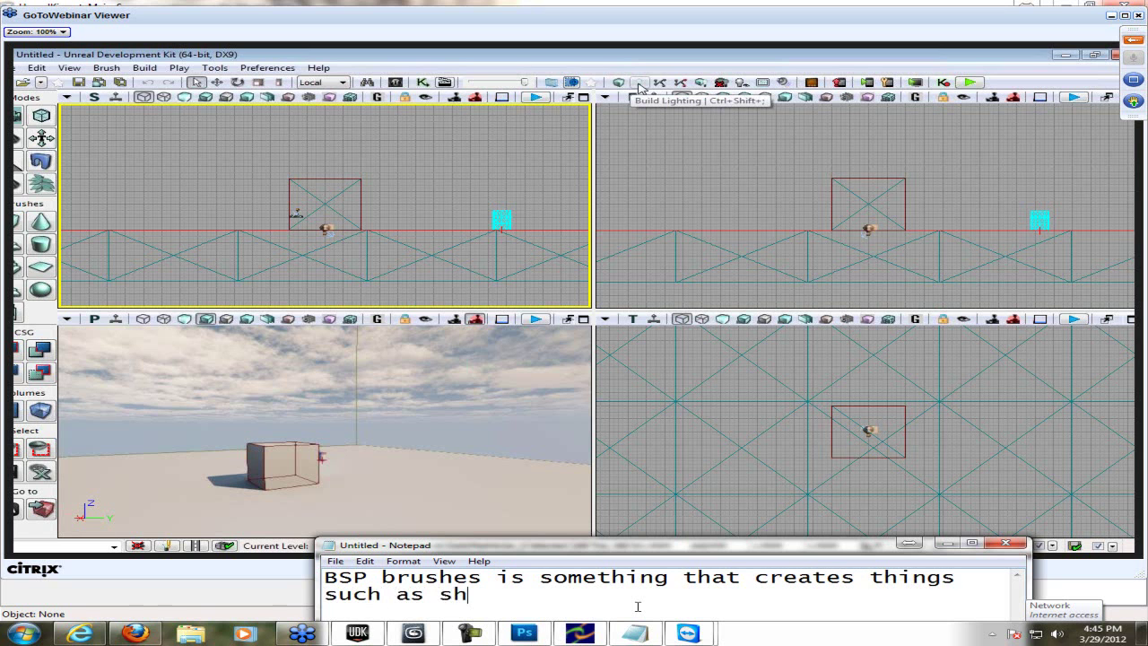
pyautogui.write('apes = geome')
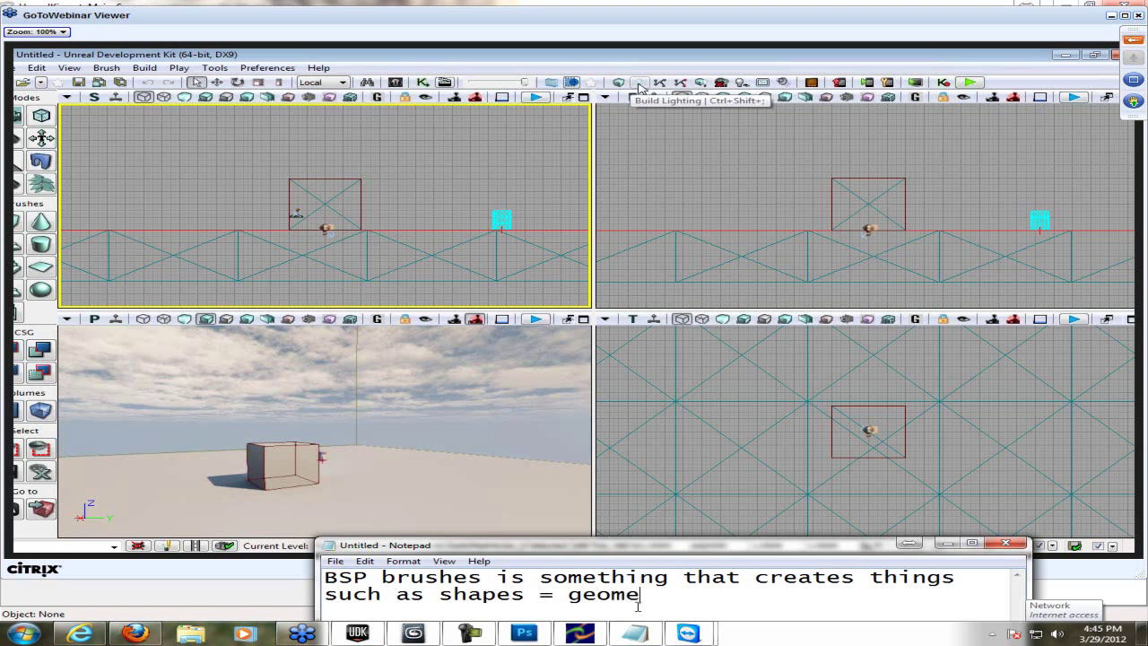
pyautogui.write('try like he said.')
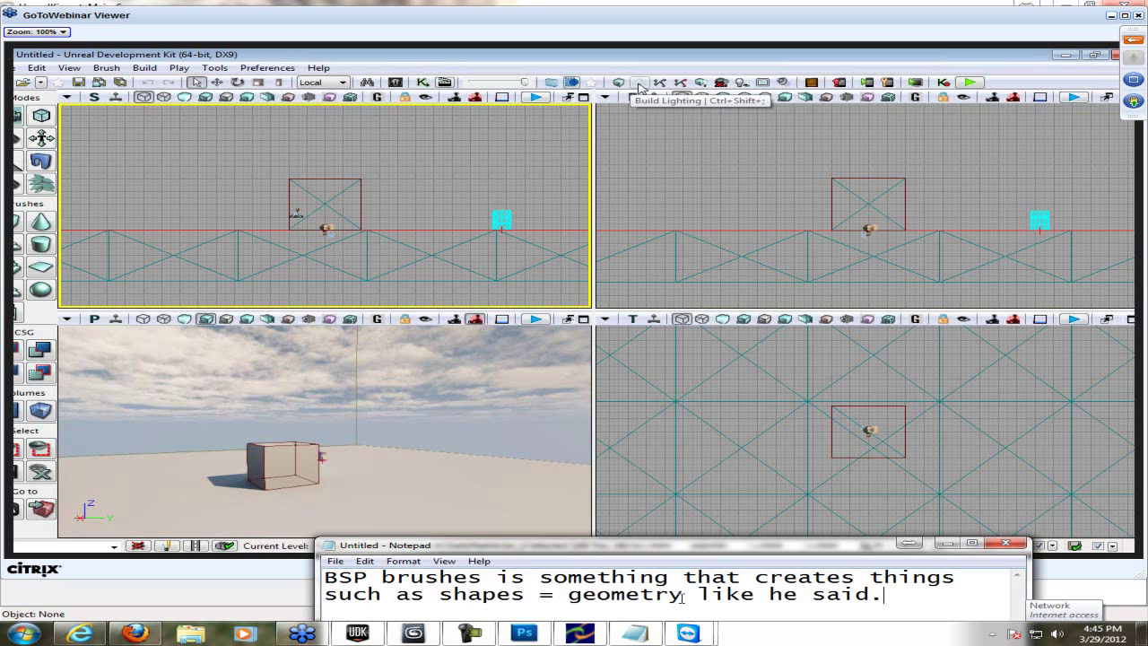
pyautogui.hotkey('ctrl', 'a')
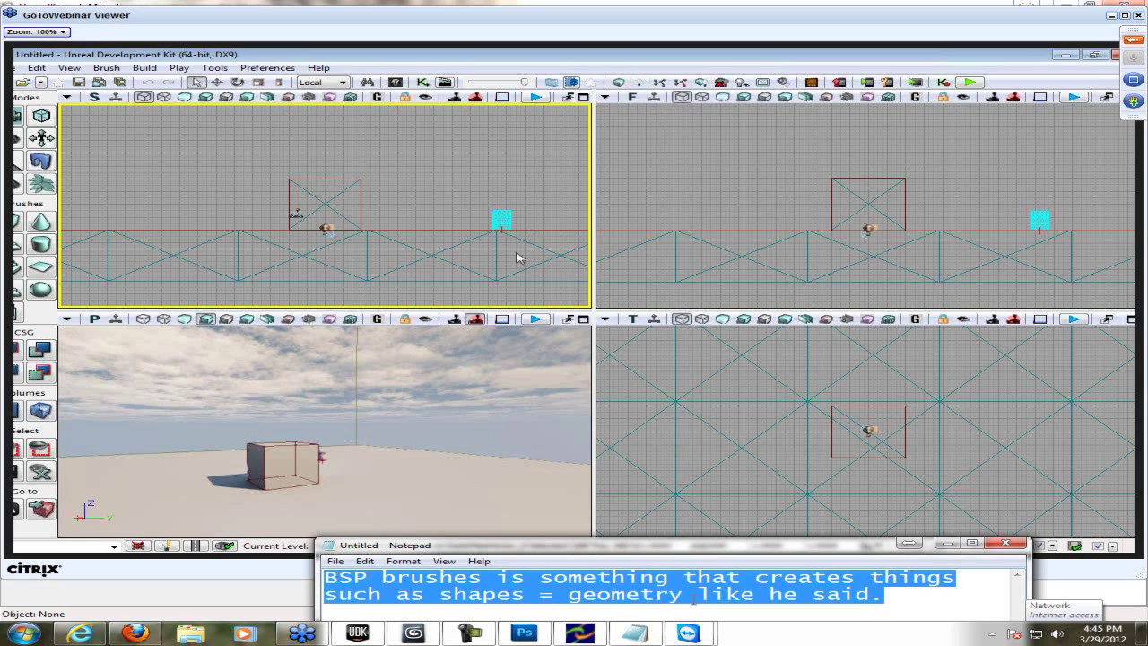
pyautogui.write('BSP ')
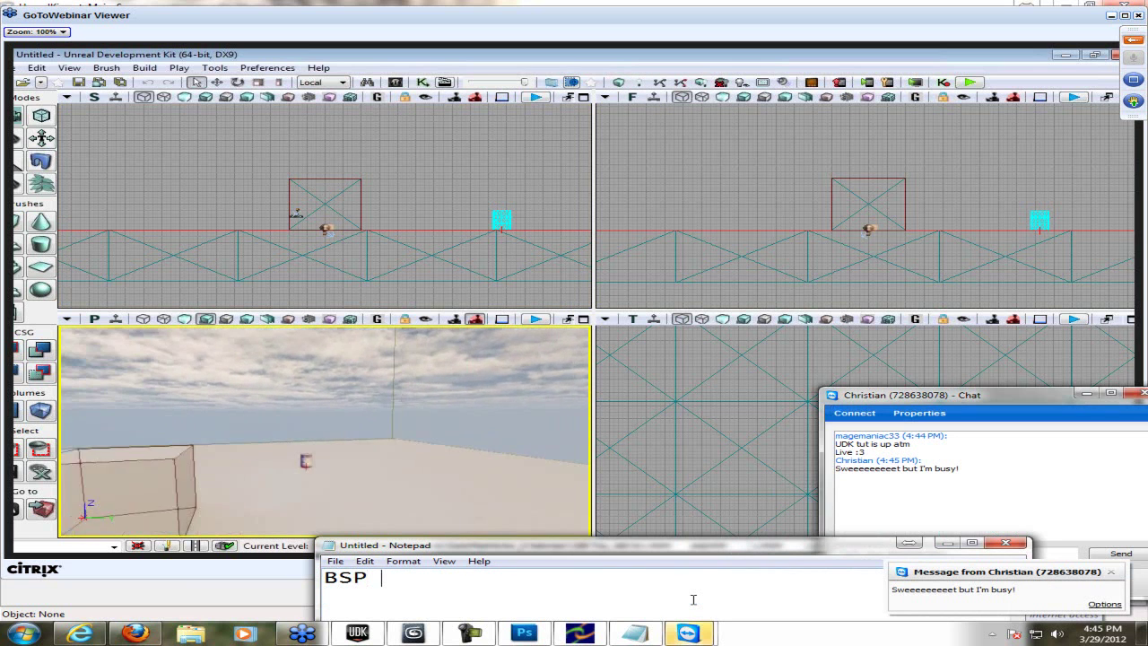
pyautogui.write('brushes')
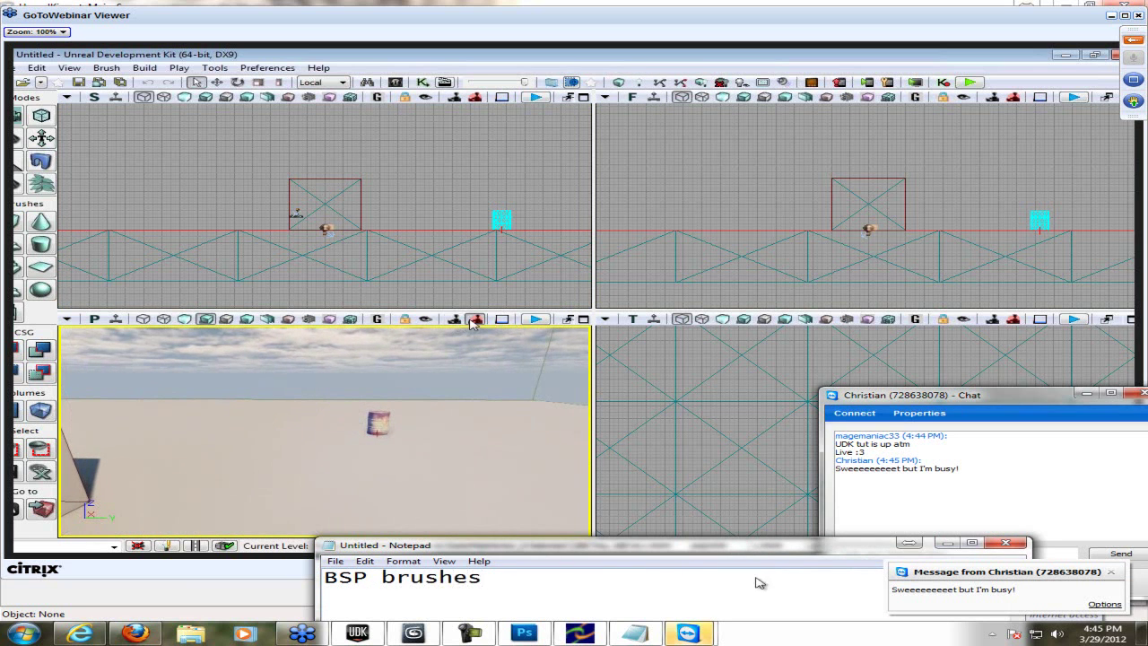
# - Send the chat reply 'It's okay I'm recording'
pyautogui.click(912, 553)
pyautogui.write('I')
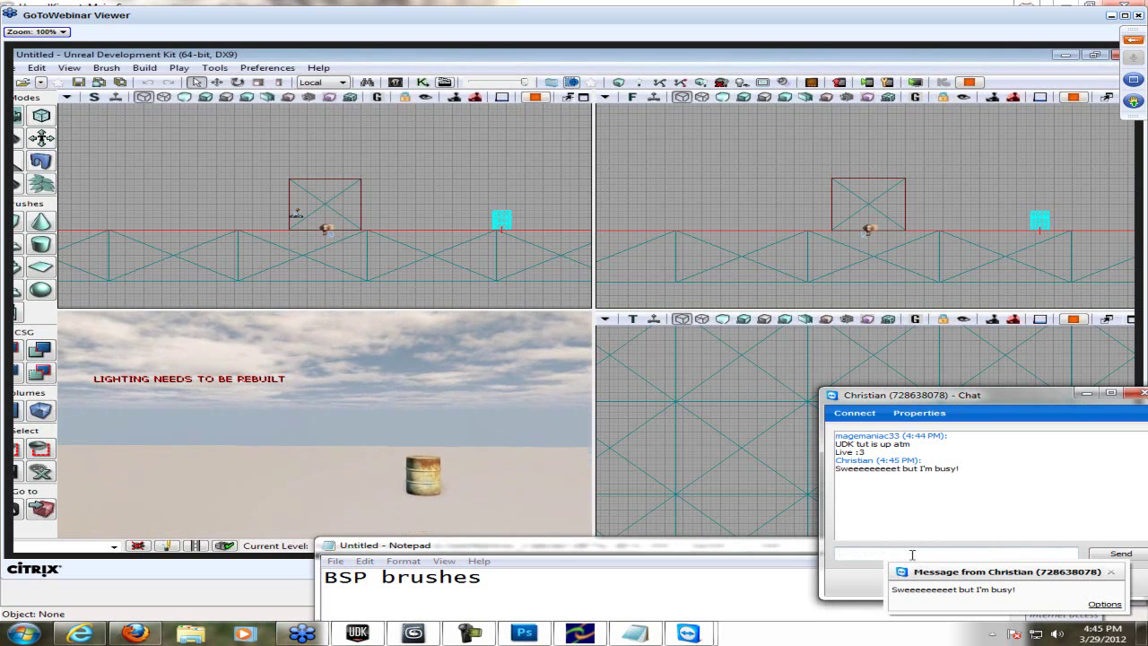
pyautogui.write("t's okay I")
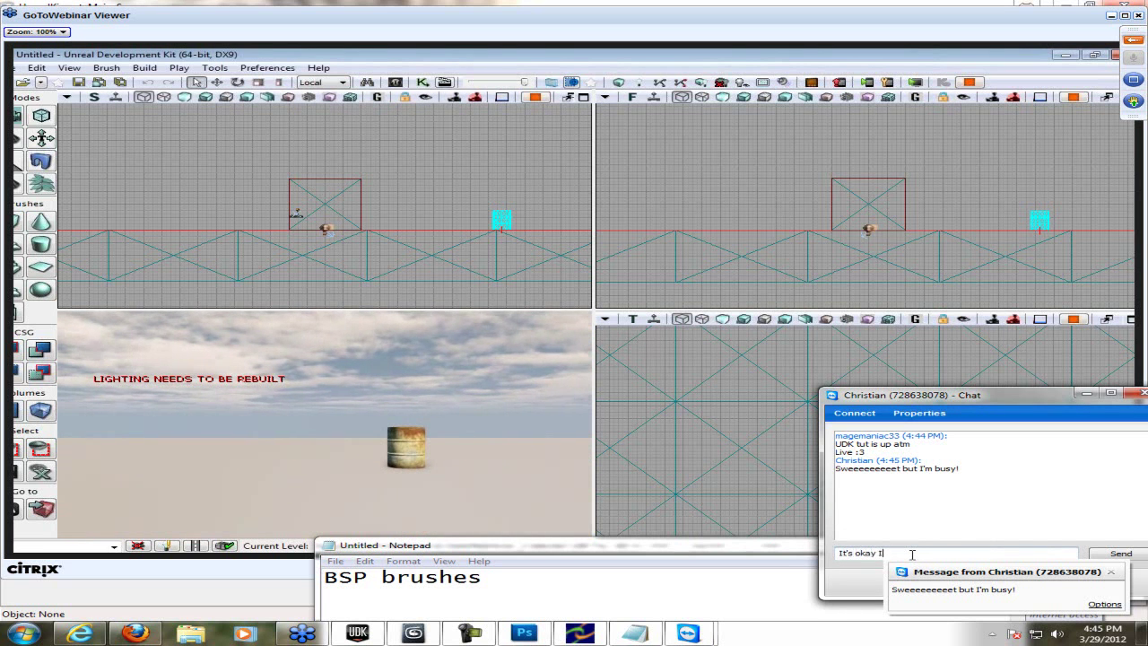
pyautogui.write("'m recordi")
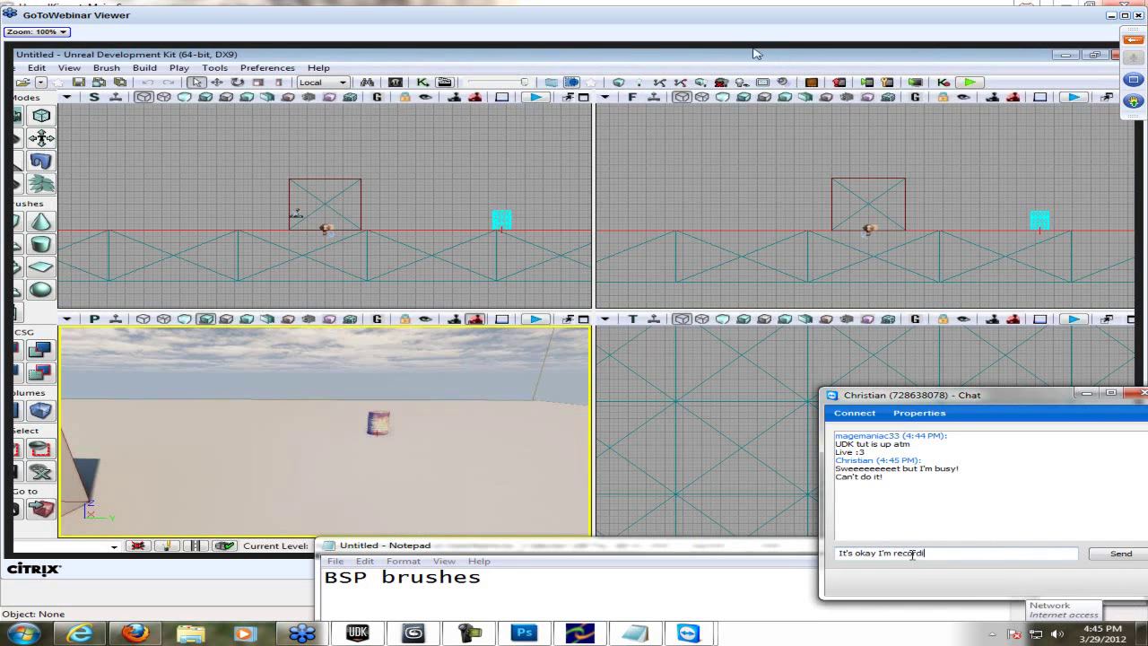
pyautogui.write('ng')
pyautogui.press('Return')
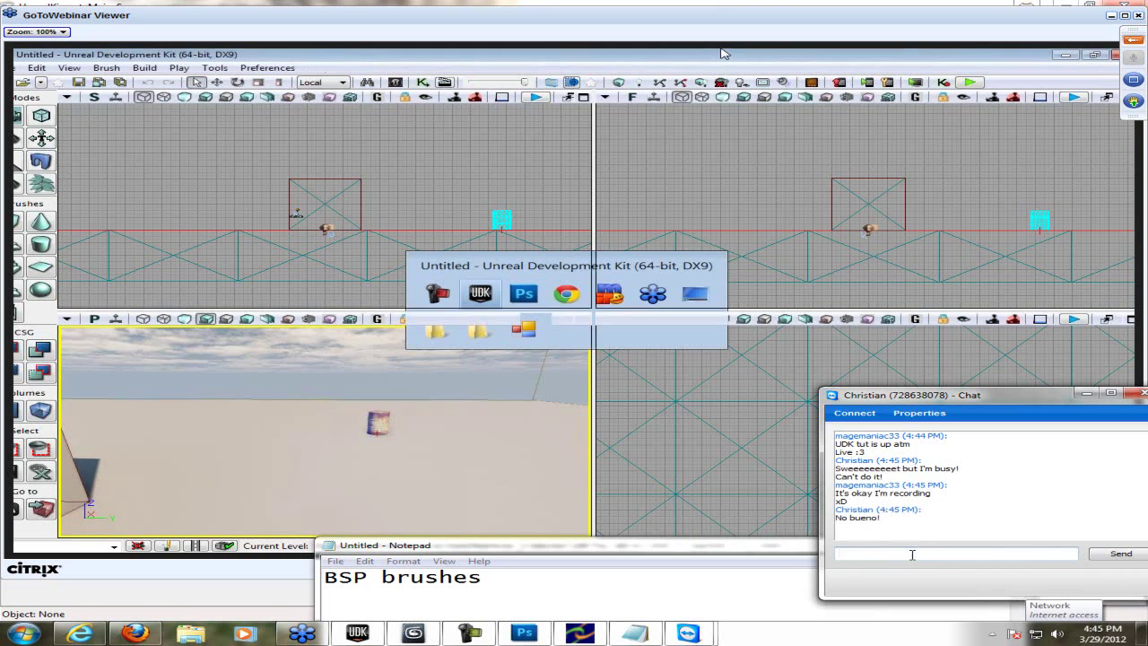
# - Start the lighting build at Preview quality and send the chat message 'muy bein me amggo'
pyautogui.write('Es')
pyautogui.click(640, 87)
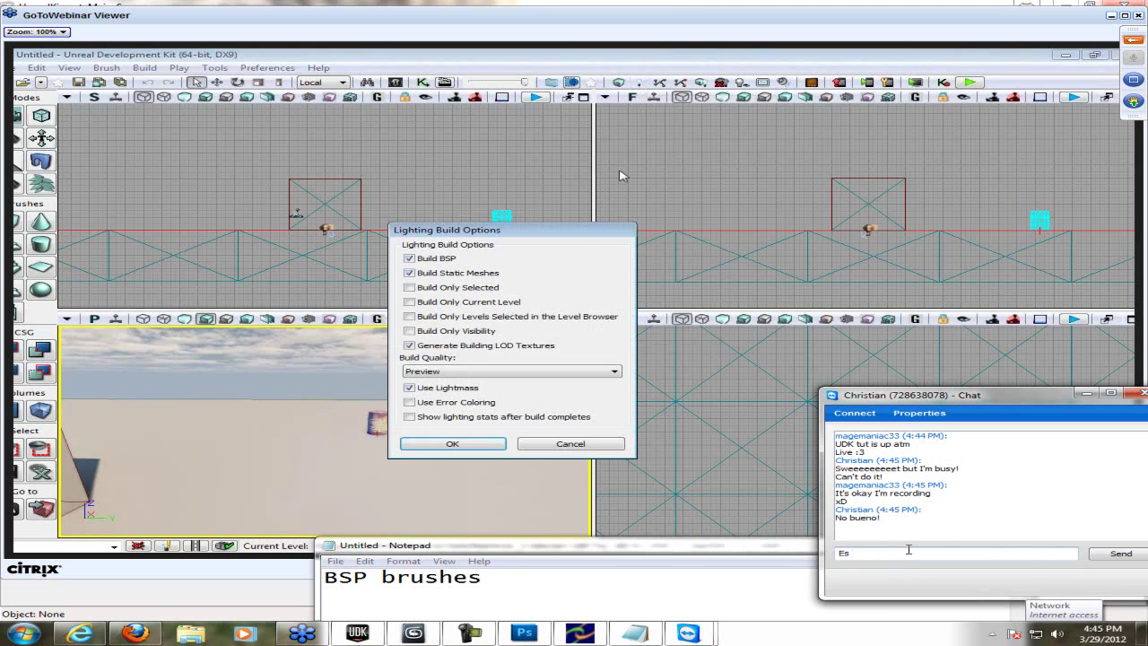
pyautogui.click(453, 443)
pyautogui.write('muy bein me amg')
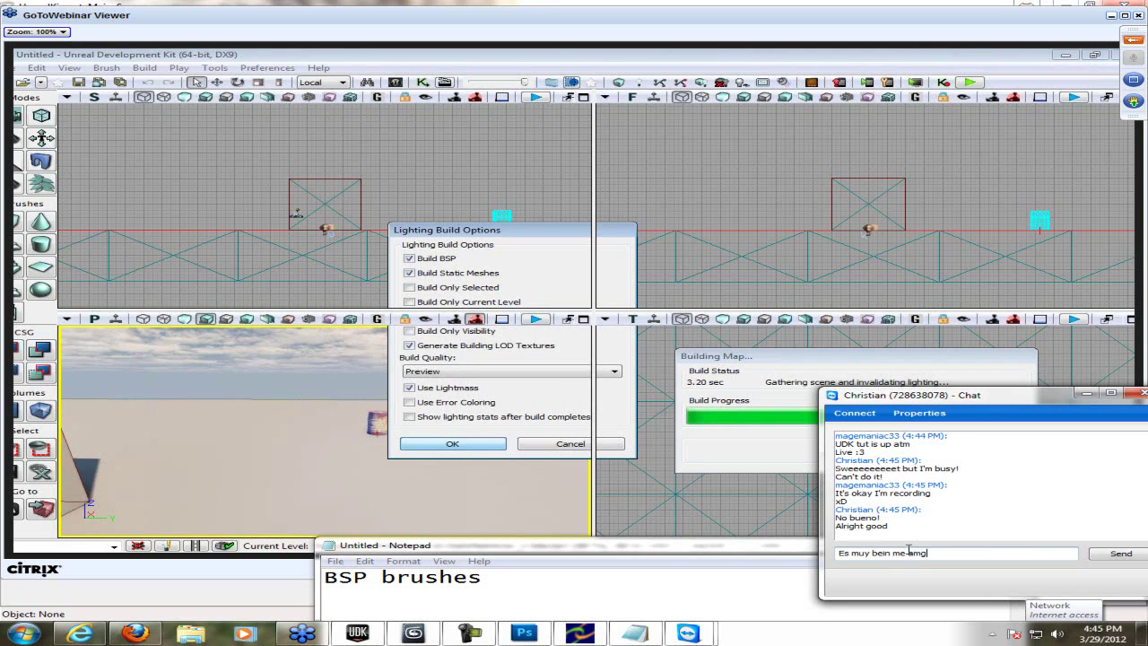
pyautogui.write('go')
pyautogui.press('Return')
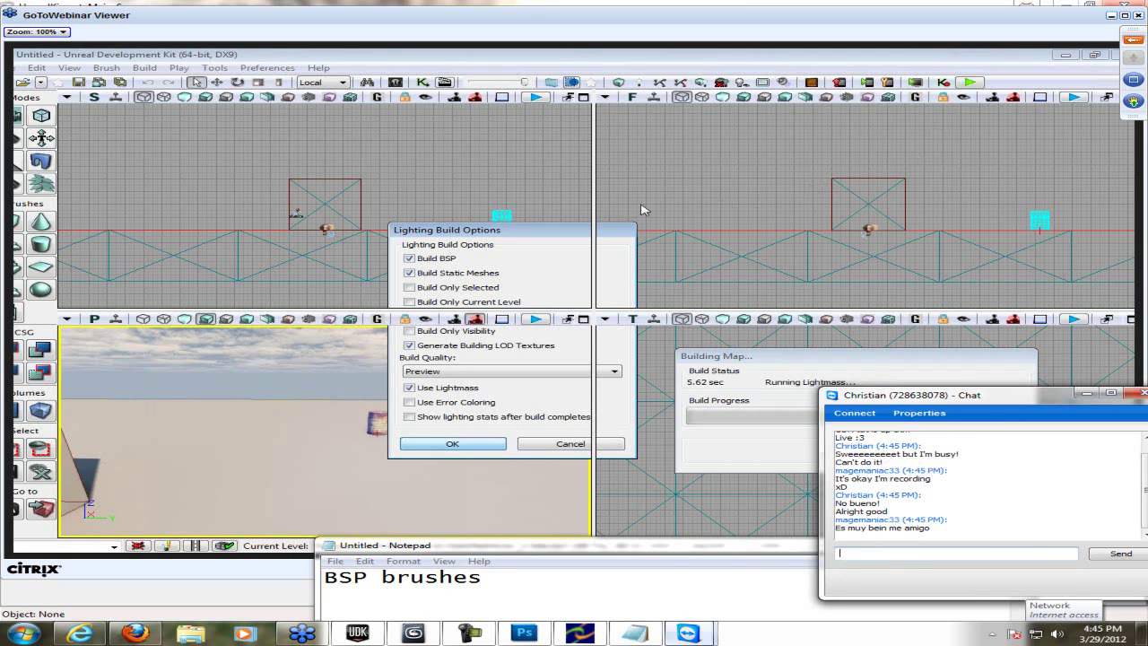
# - Note that building brings the game up to date with lighting and paths, then clear it
pyautogui.click(597, 592)
pyautogui.hotkey('ctrl', 'a')
pyautogui.write('He ')
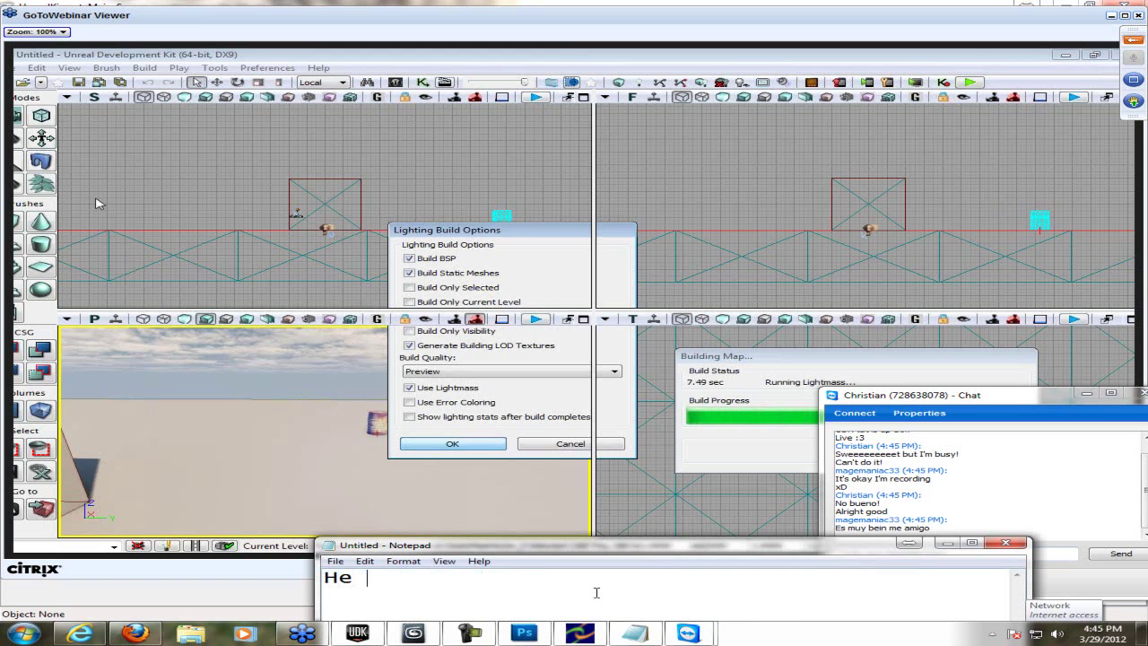
pyautogui.write('is renderin')
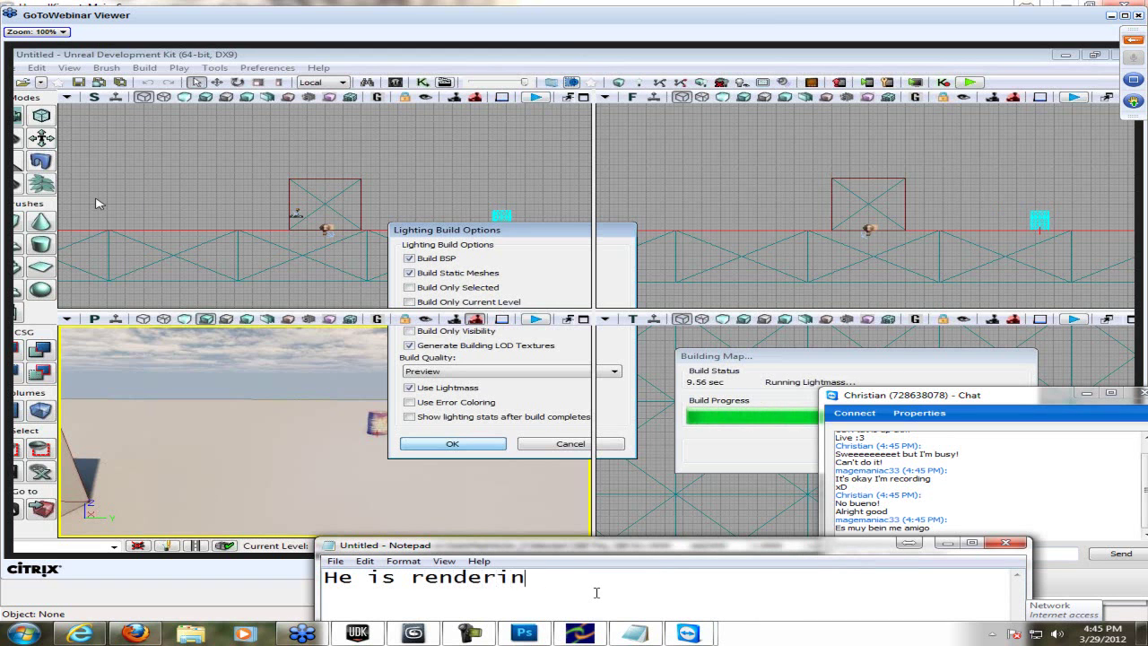
pyautogui.write('g basically atm')
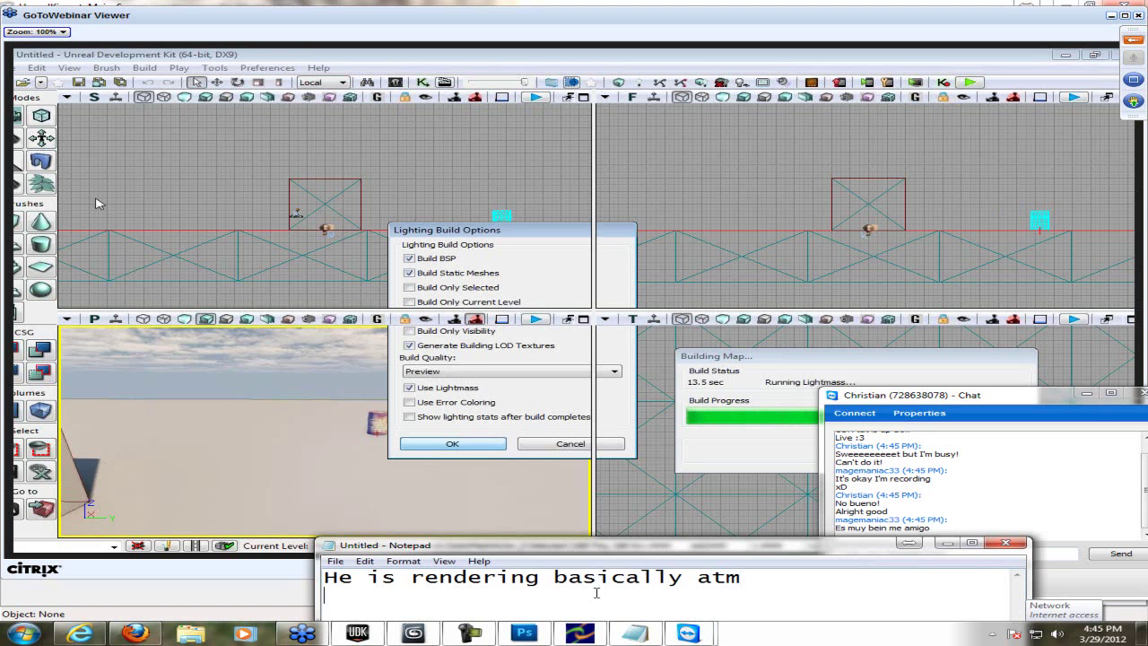
pyautogui.press('Return')
pyautogui.write('It allows your game to become up to date.')
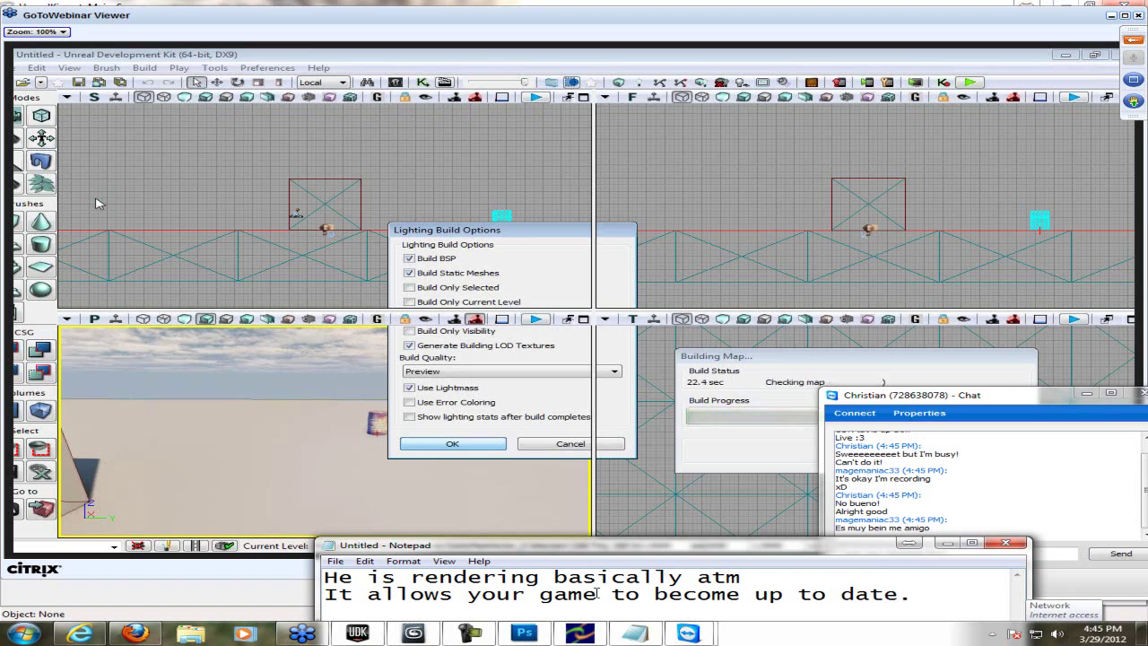
pyautogui.press('BackSpace')
pyautogui.write('with')
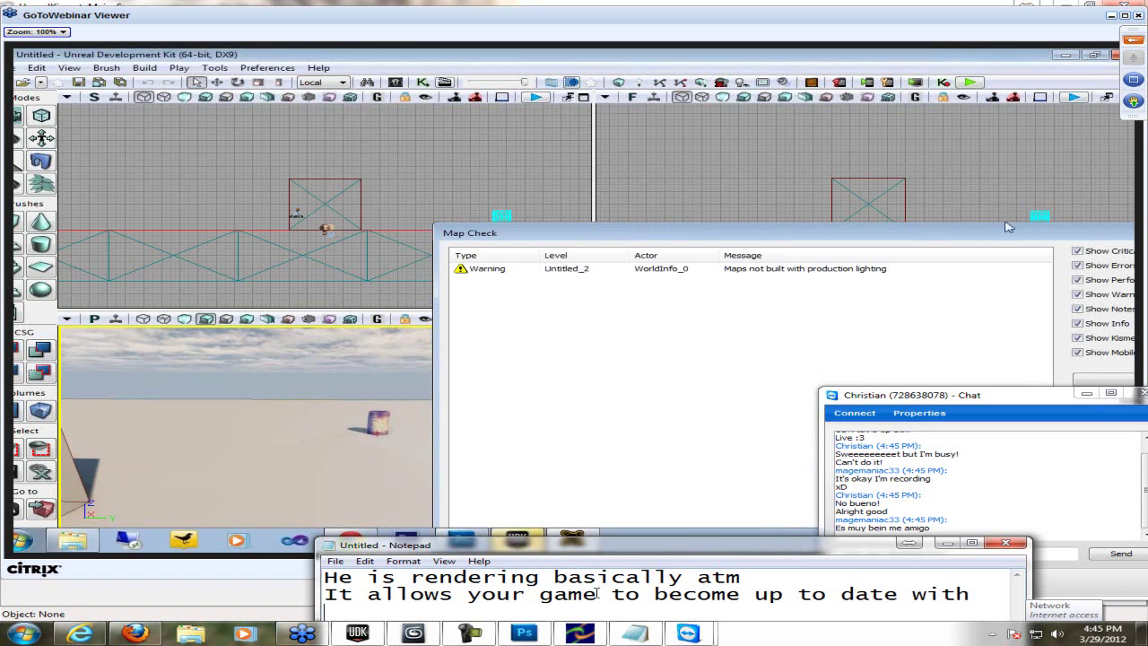
pyautogui.press('Return')
pyautogui.write('lighti')
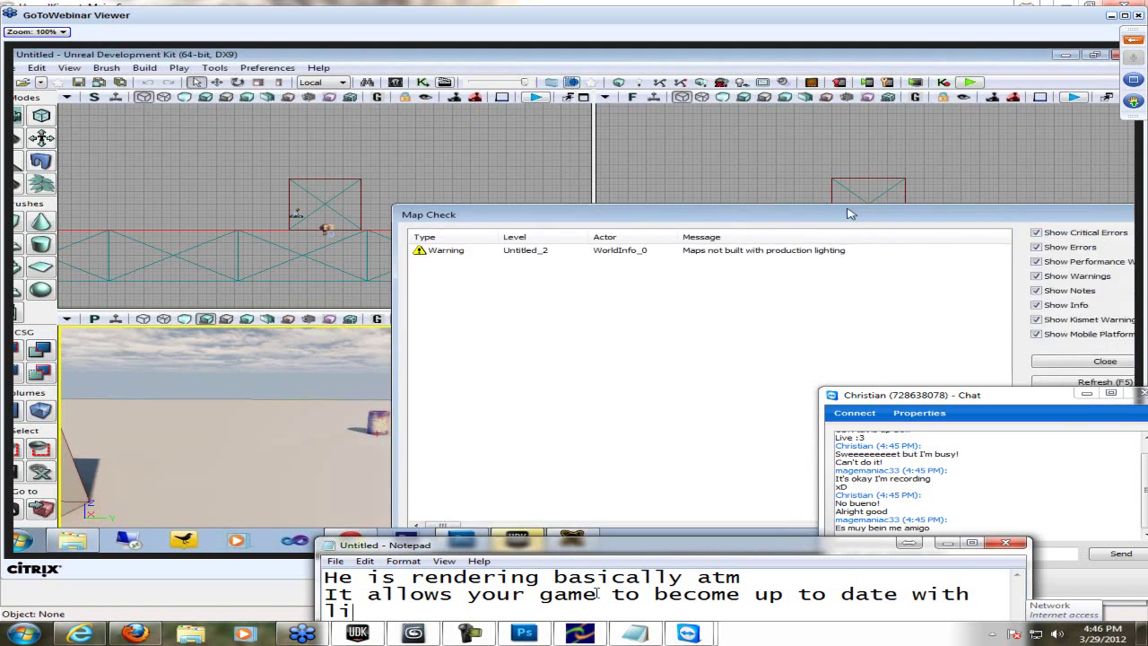
pyautogui.write('ng, paths, ')
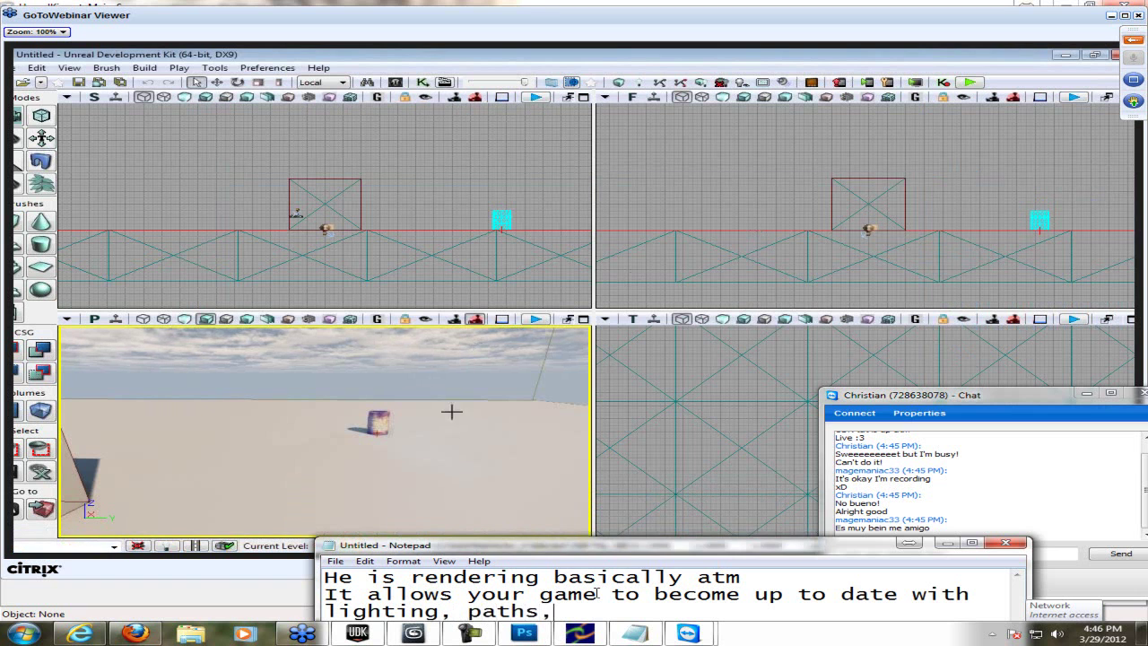
pyautogui.write('etc.')
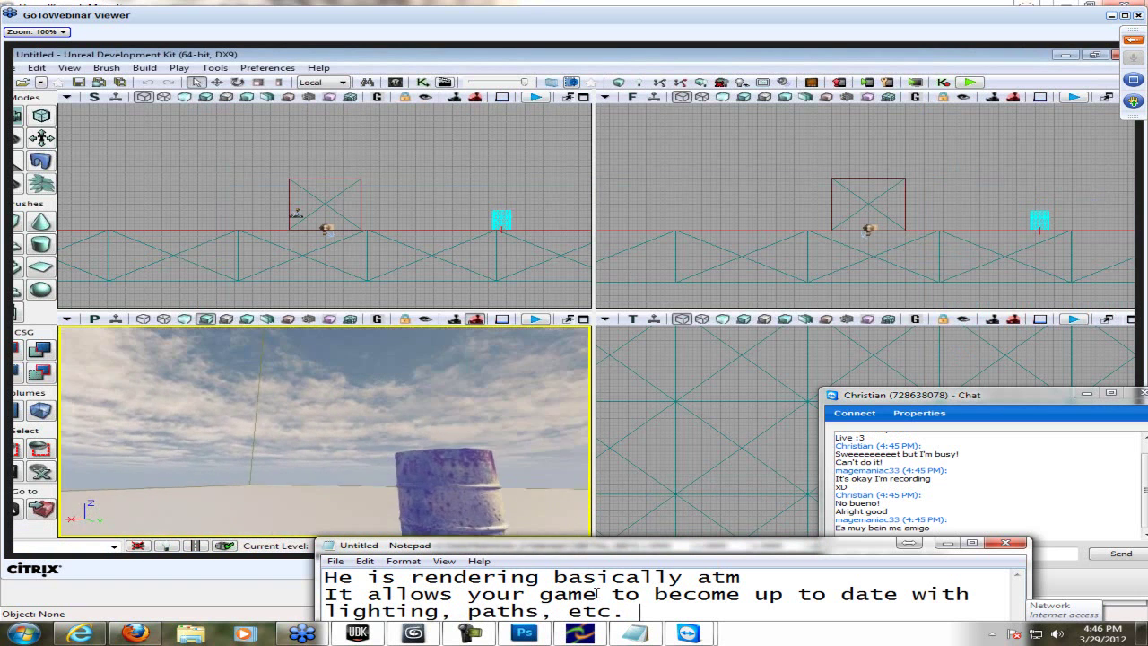
pyautogui.hotkey('ctrl', 'a')
pyautogui.press('BackSpace')
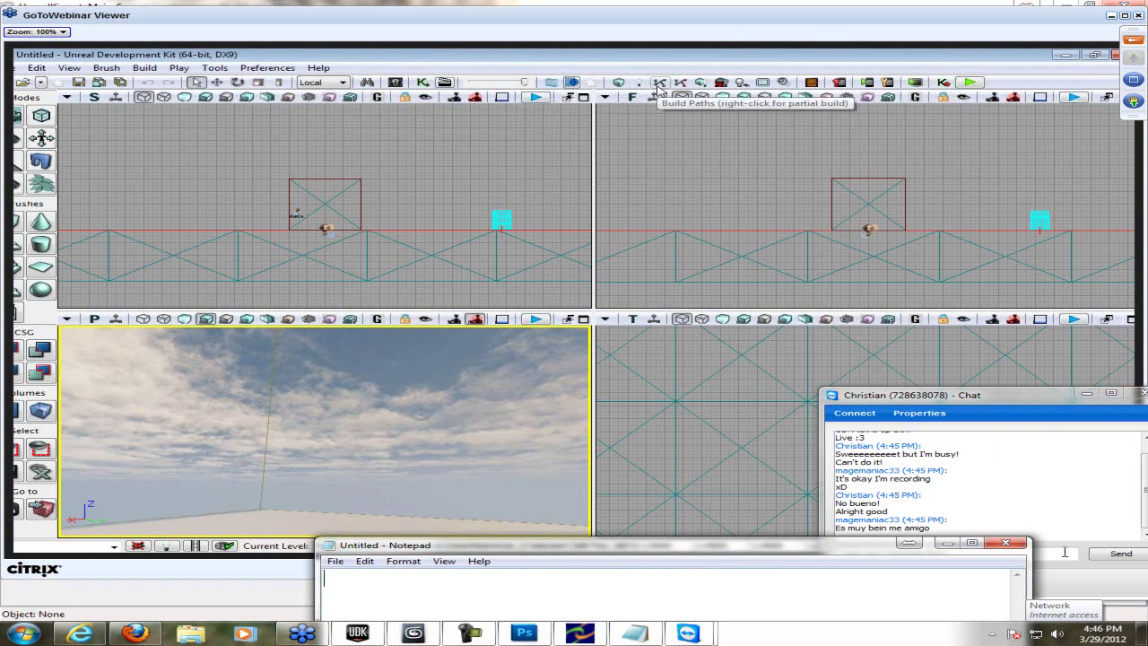
# - Send the chat reply promising the video later as a good starter, then close the chat
pyautogui.click(1064, 549)
pyautogui.write('I will send you l')
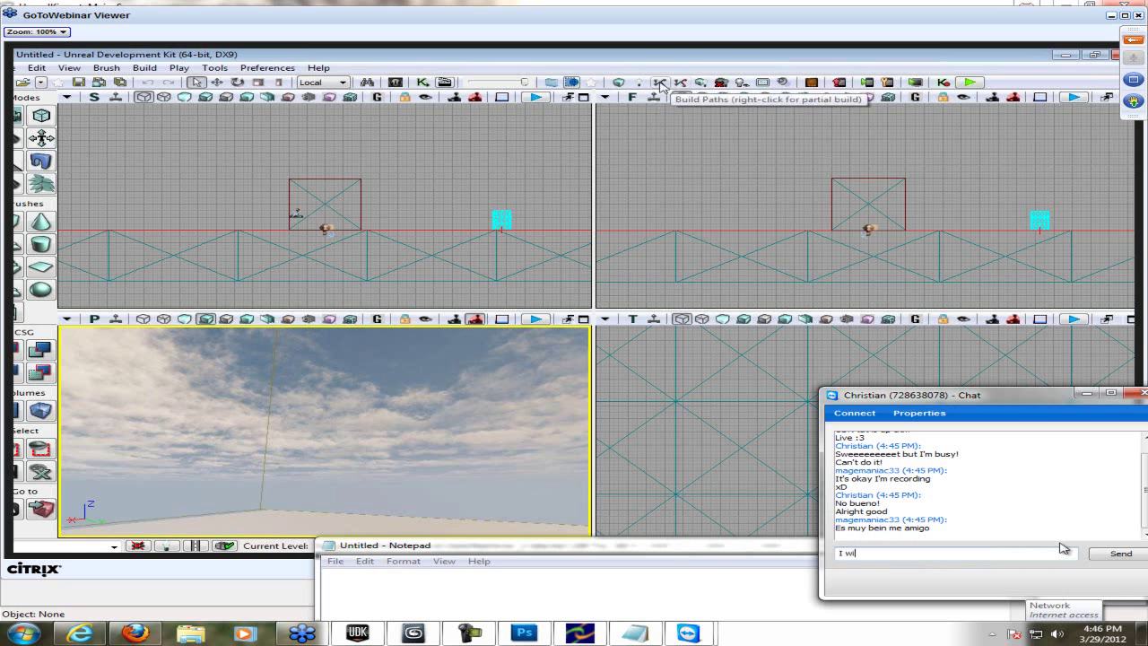
pyautogui.write('video later. It')
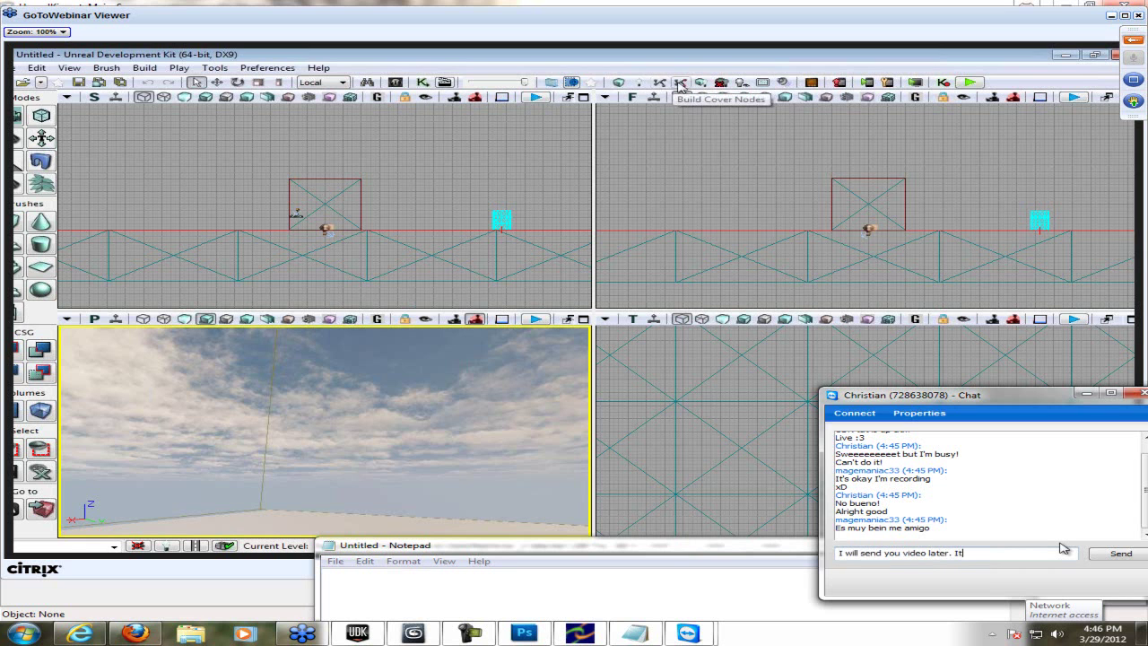
pyautogui.write(" isn't very detailed, but is really good")
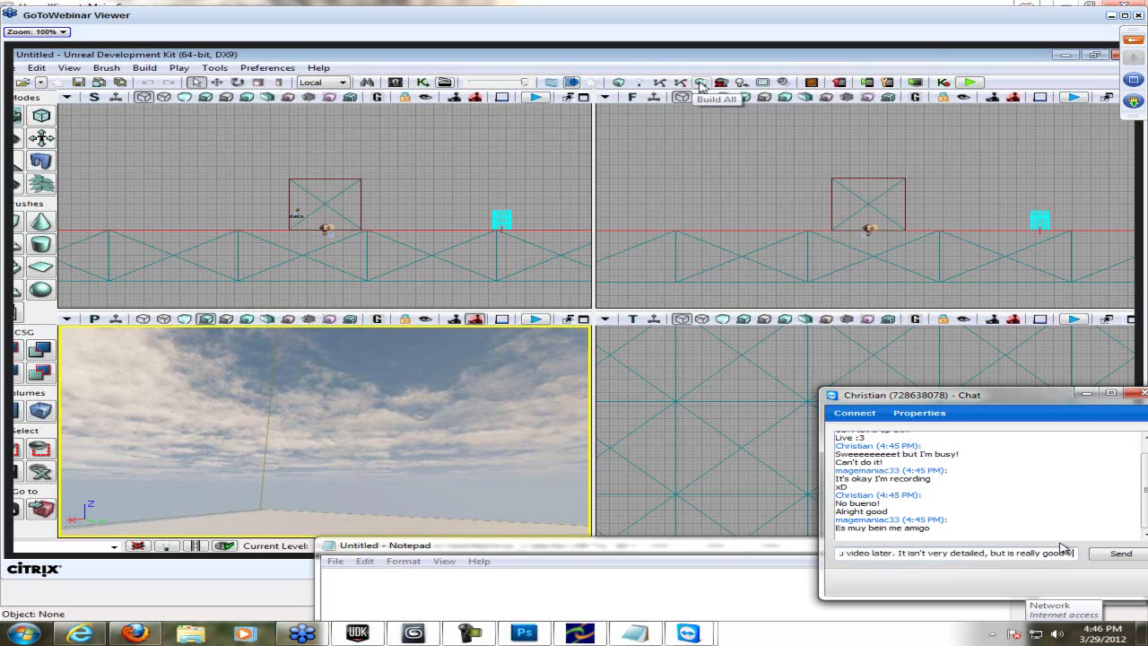
pyautogui.write(" starters so it's that")
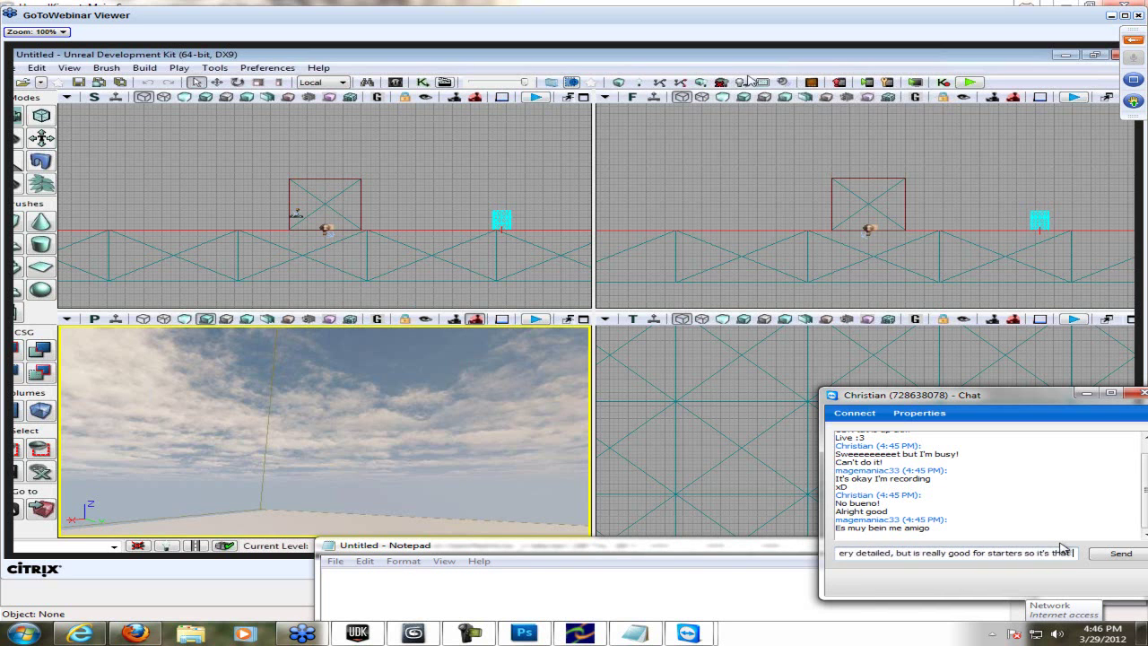
pyautogui.write(' eatailed in a way you know')
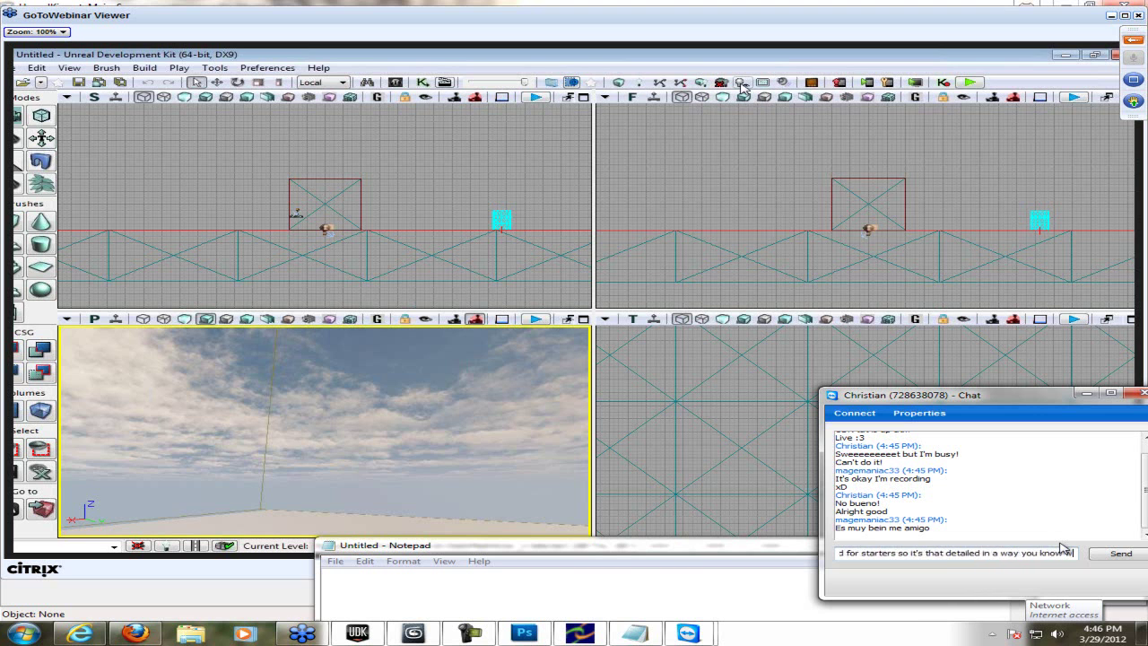
pyautogui.write(' your doing')
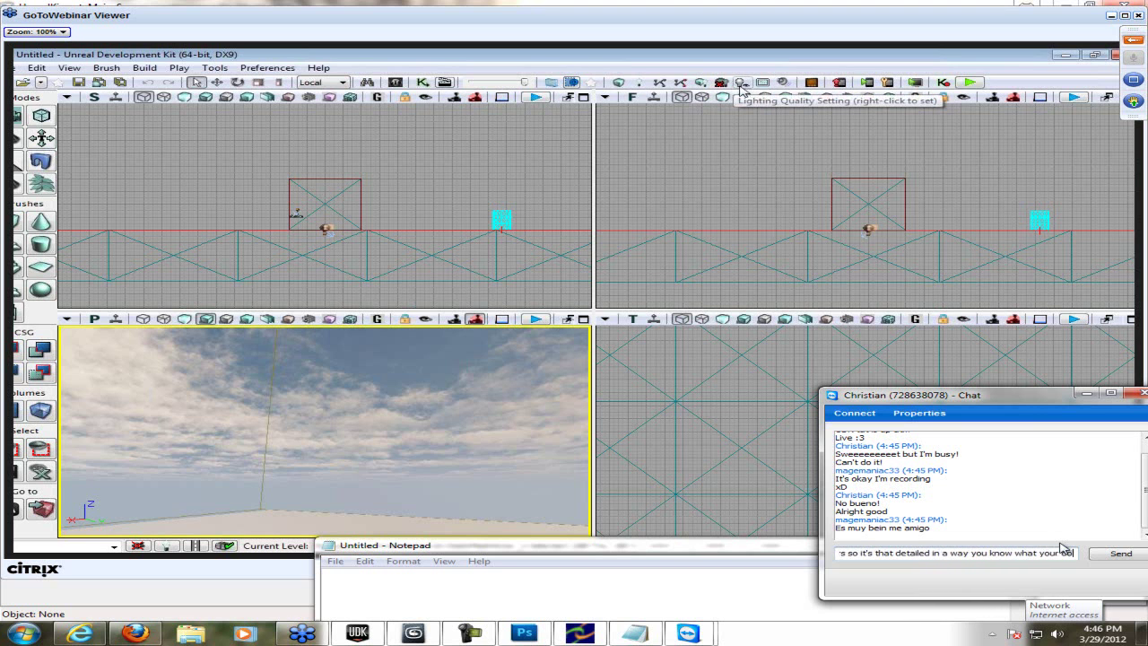
pyautogui.write(', so')
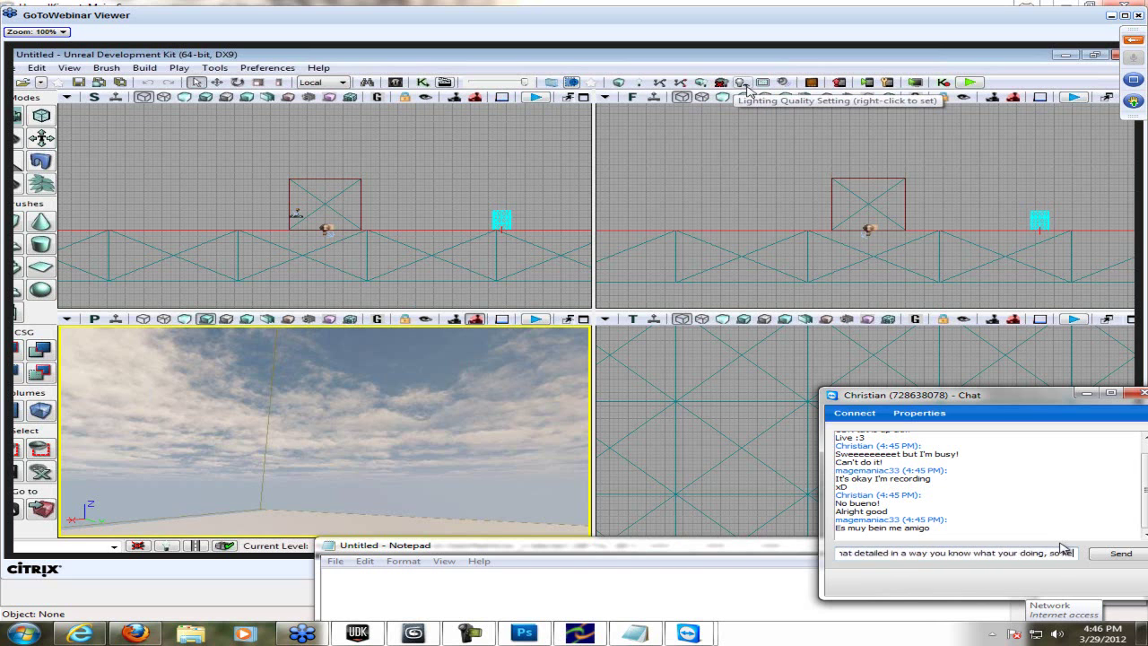
pyautogui.write(' keep doin what')
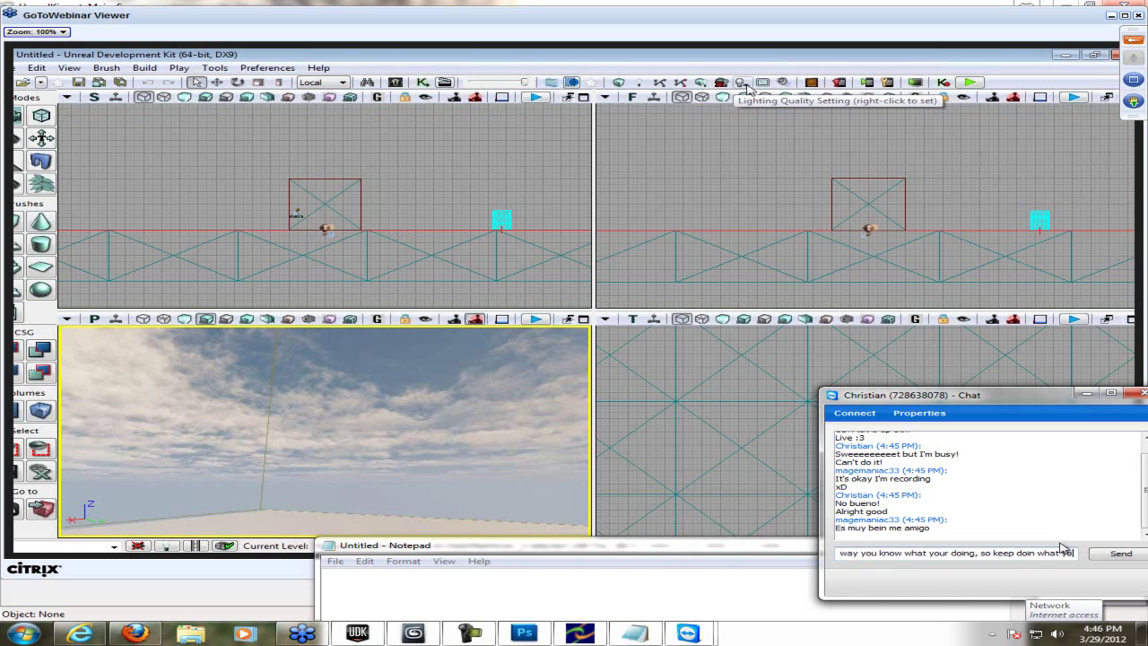
pyautogui.write(' your doing xD')
pyautogui.press('Return')
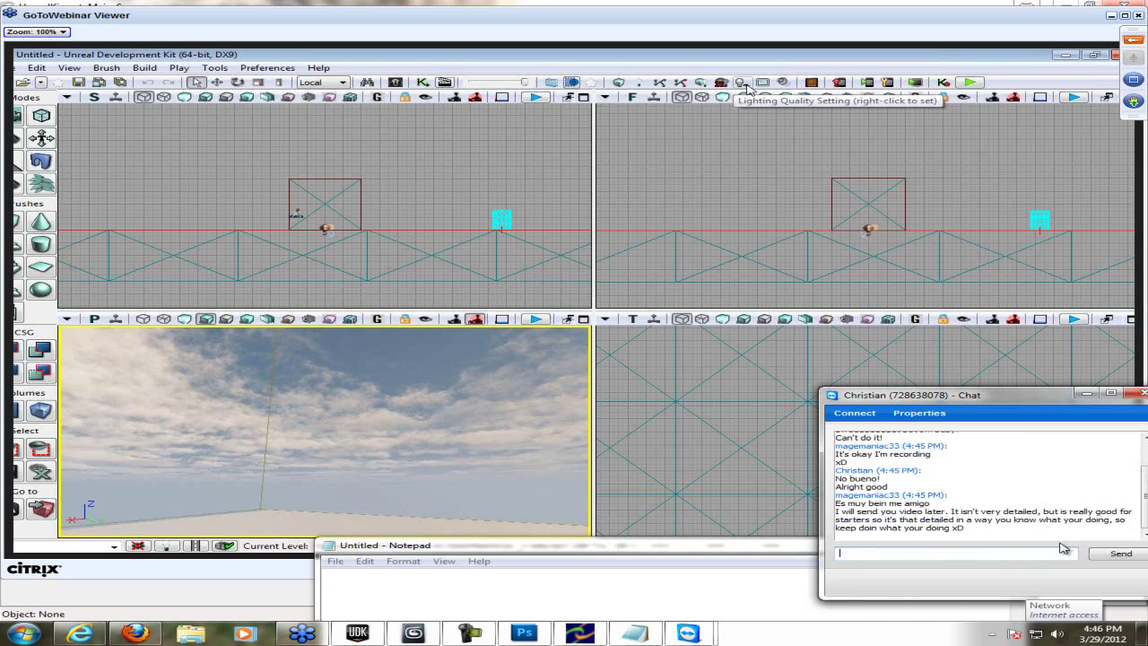
pyautogui.press('Escape')
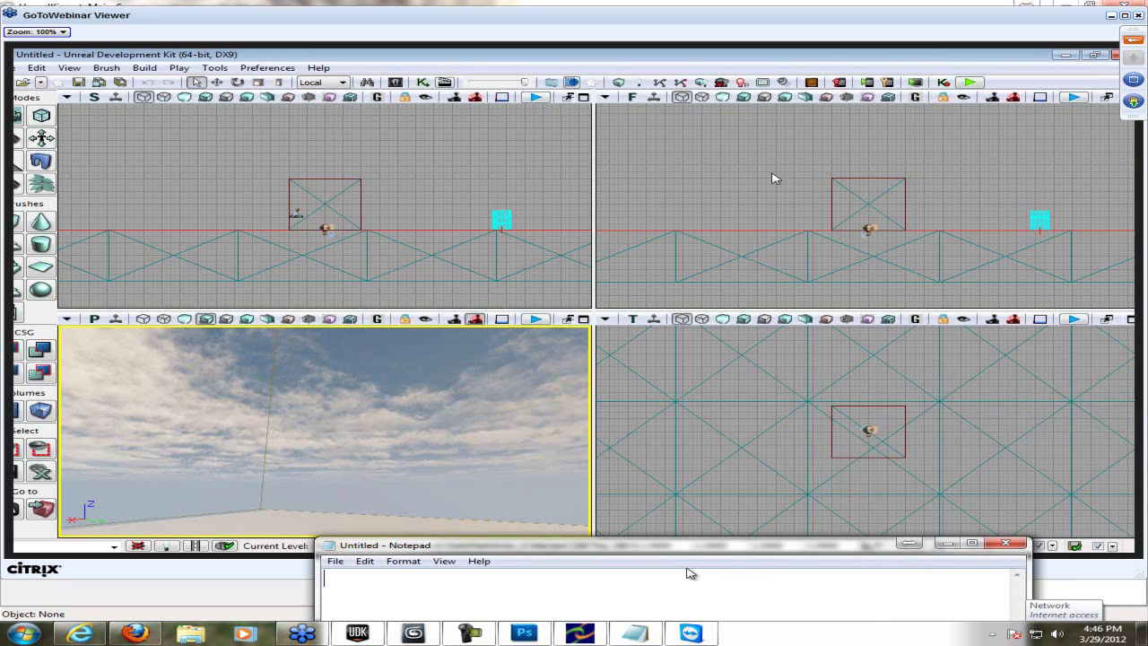
pyautogui.write('Productio')
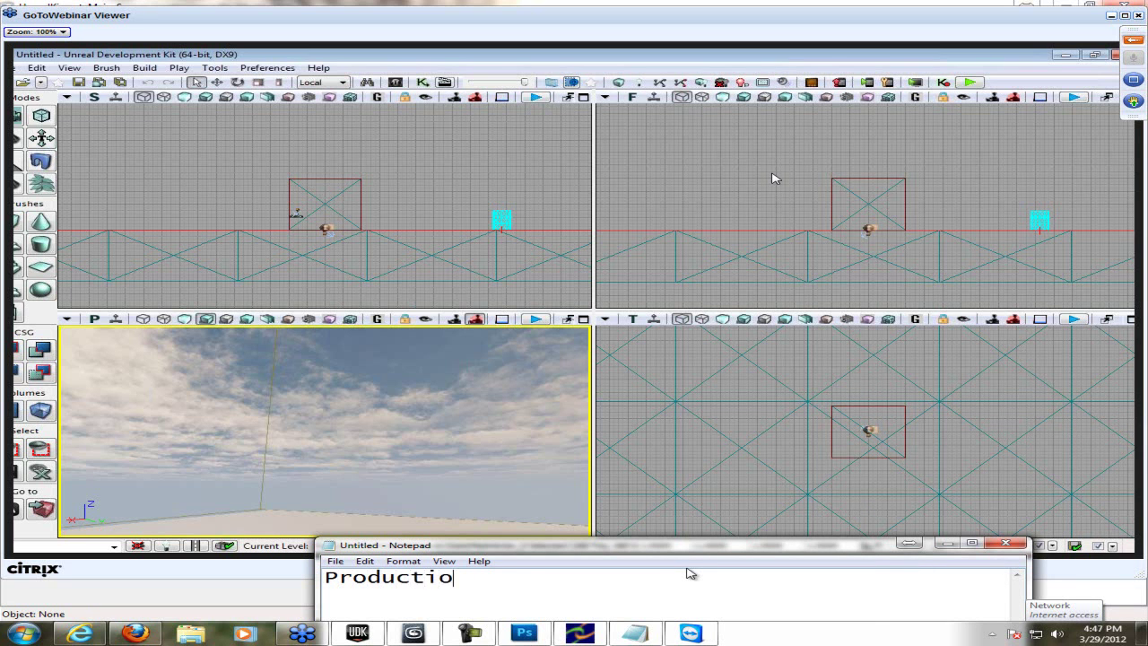
pyautogui.write('n takes days...')
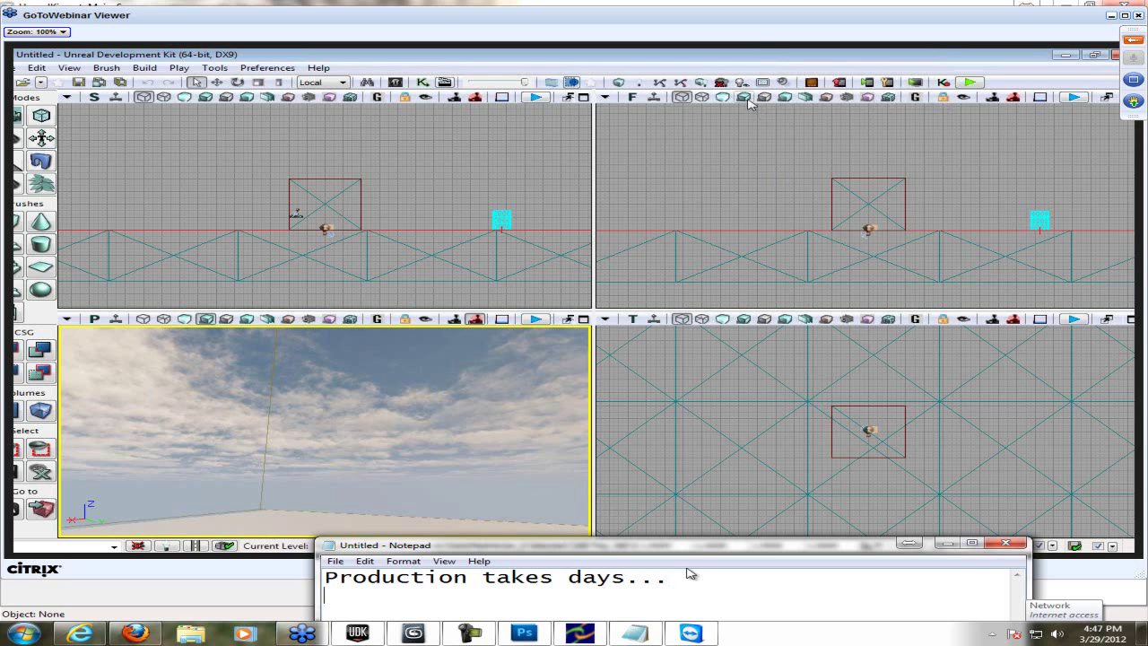
pyautogui.press('Return')
pyautogui.write('(Not k')
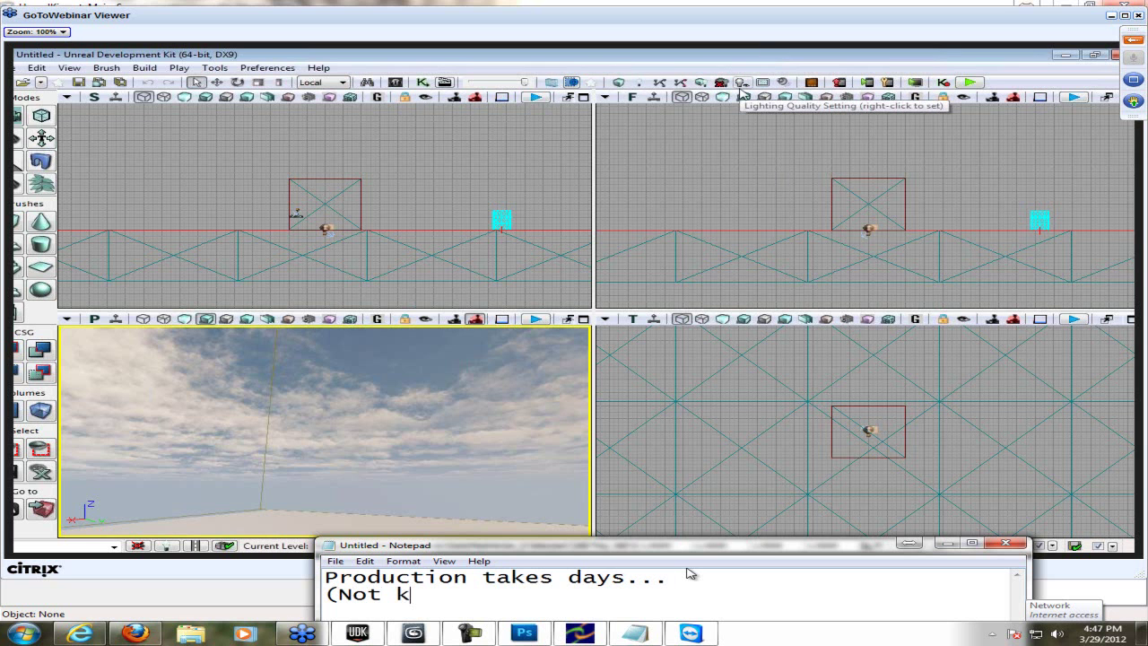
pyautogui.write('idding)')
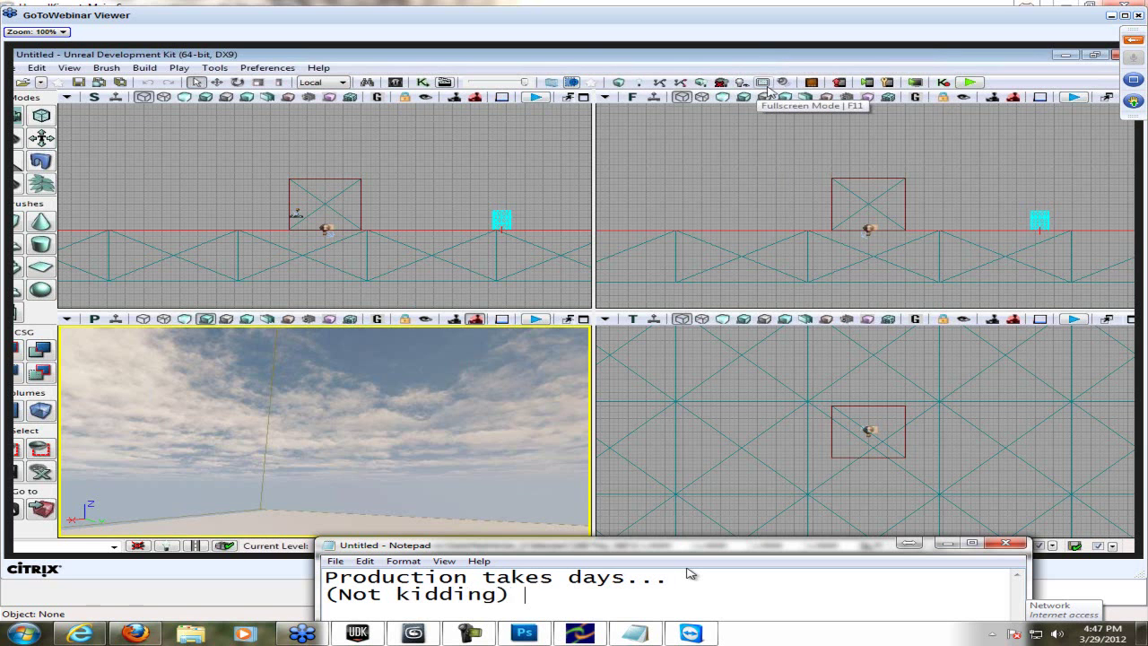
pyautogui.click(765, 83)
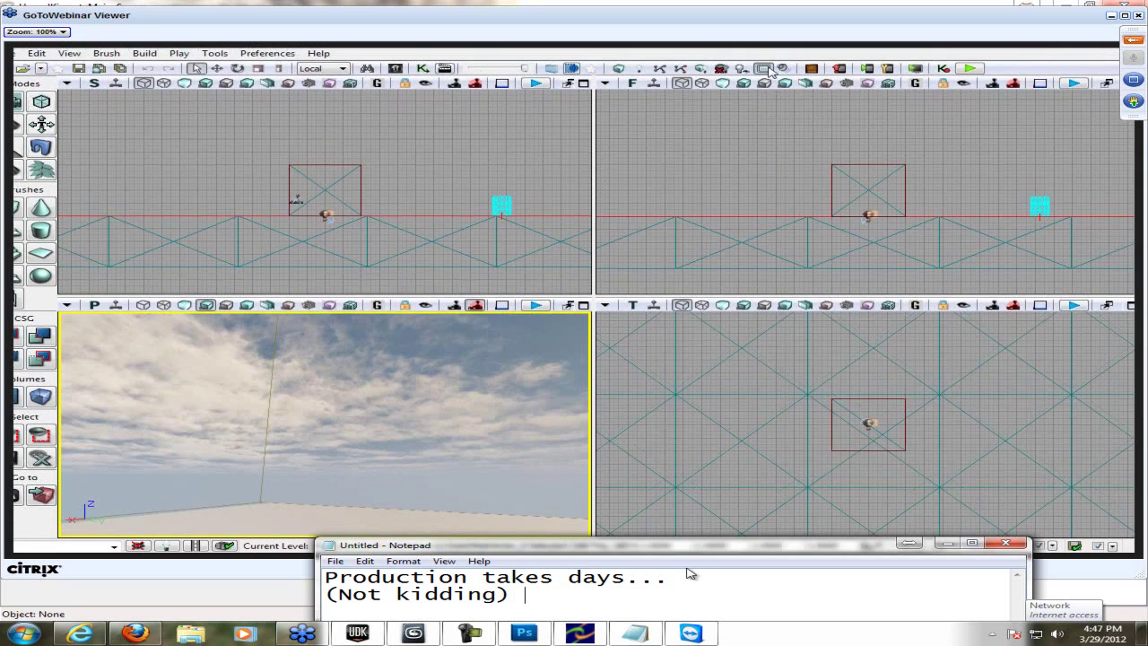
pyautogui.write('Well de')
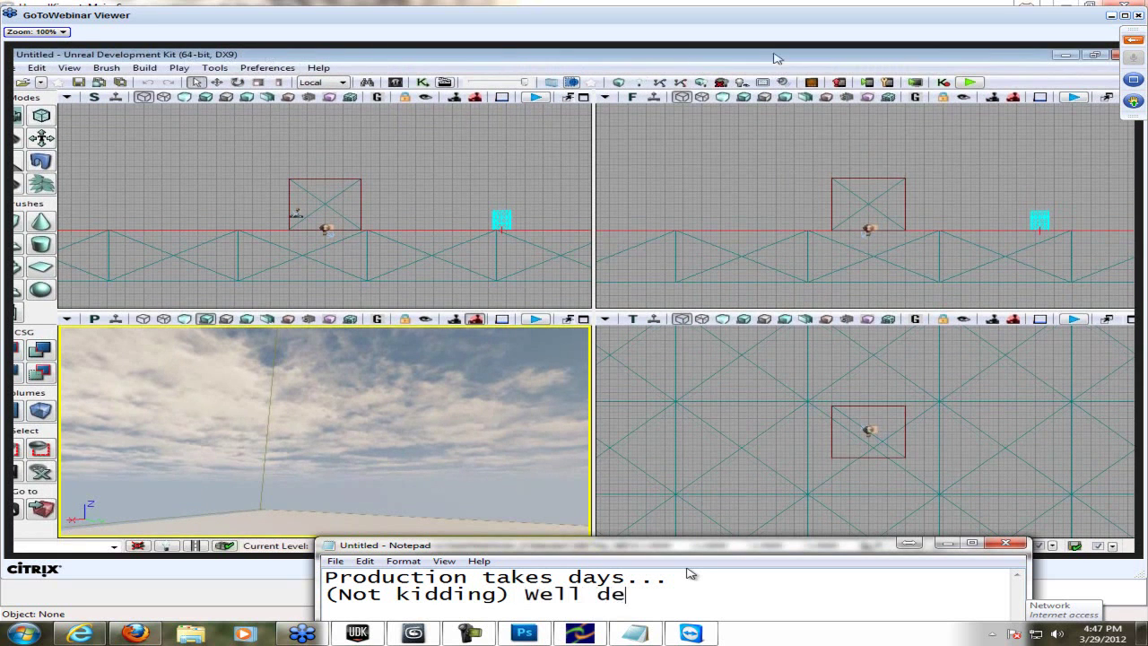
pyautogui.write('pends on e')
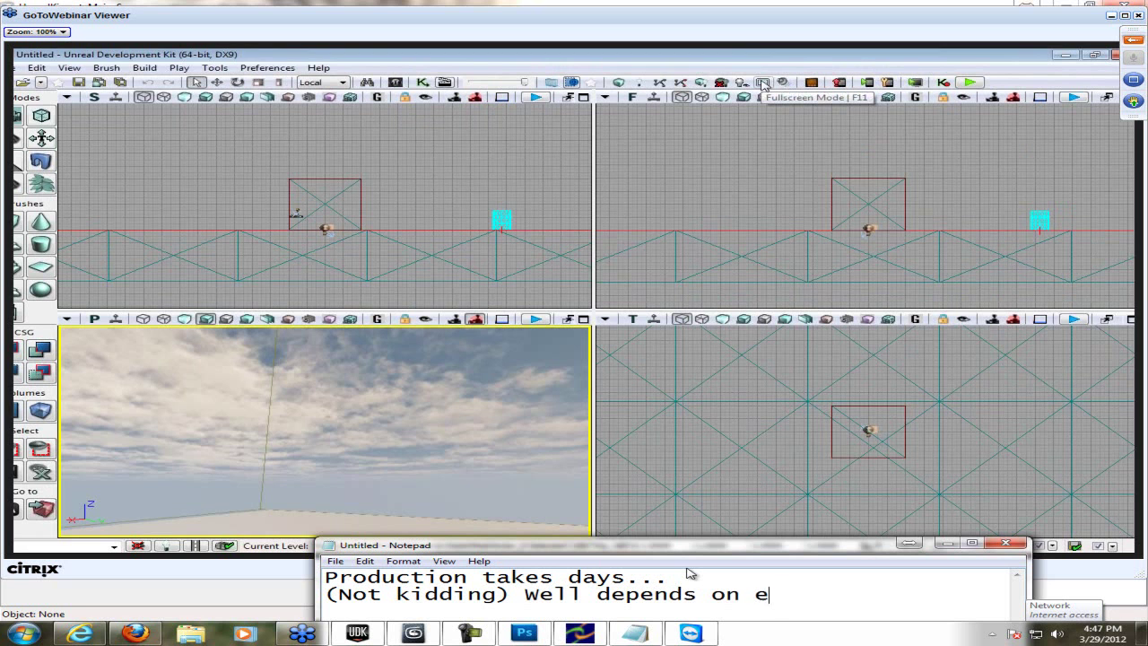
pyautogui.write('verything.')
pyautogui.press('Return')
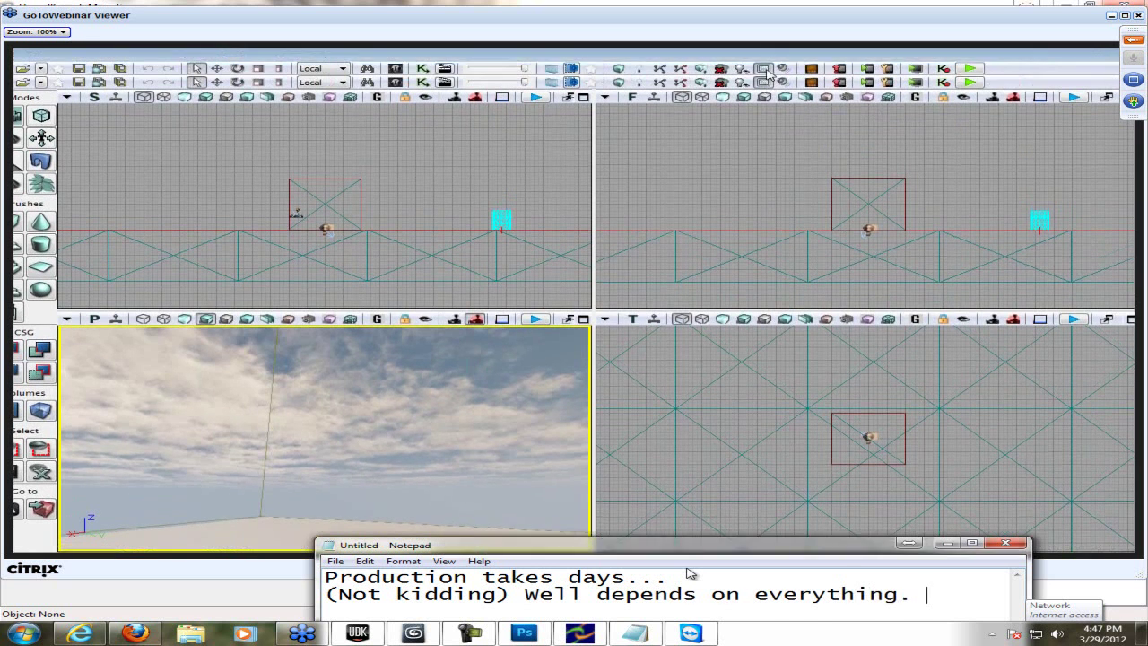
pyautogui.write('One map c')
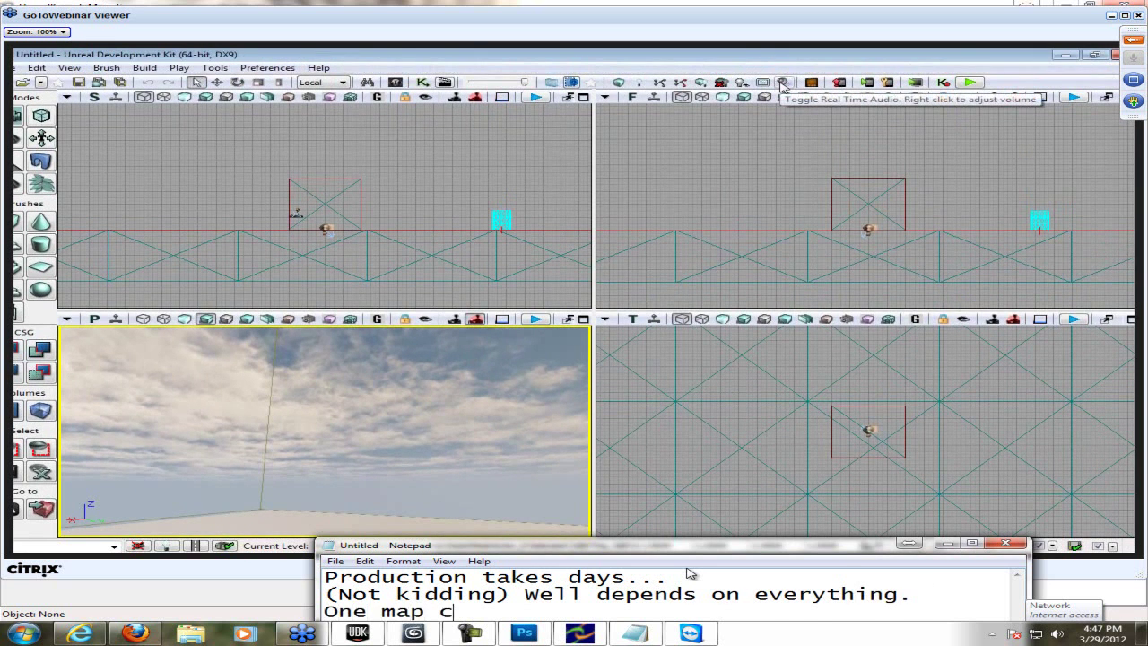
pyautogui.write('ould take around ')
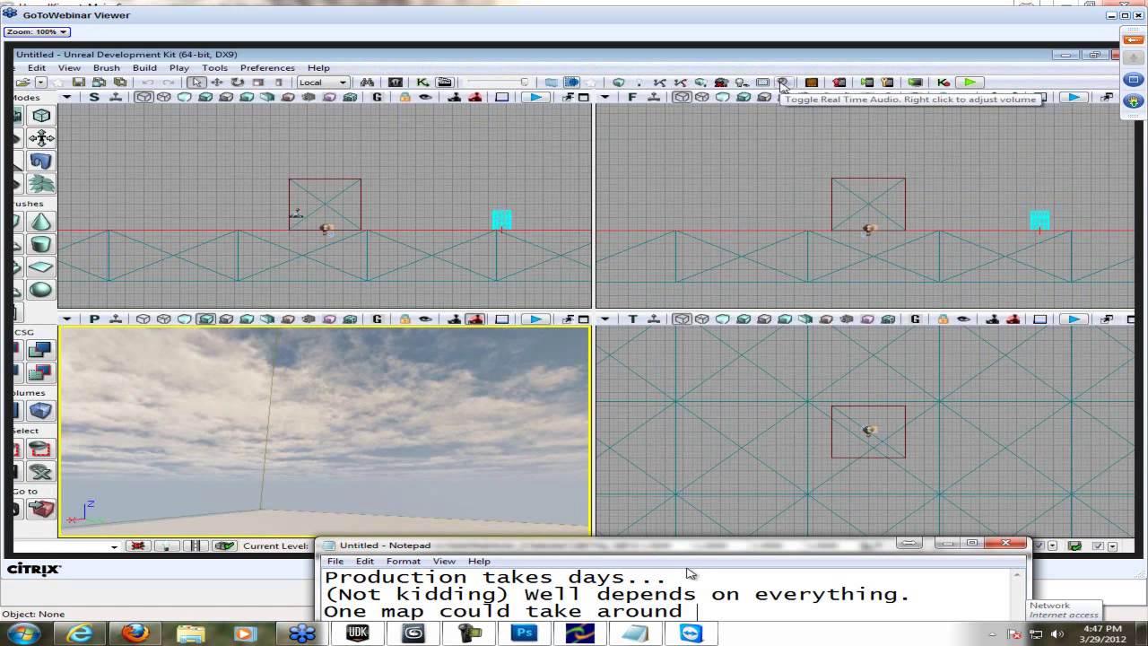
pyautogui.write('20 minutes +')
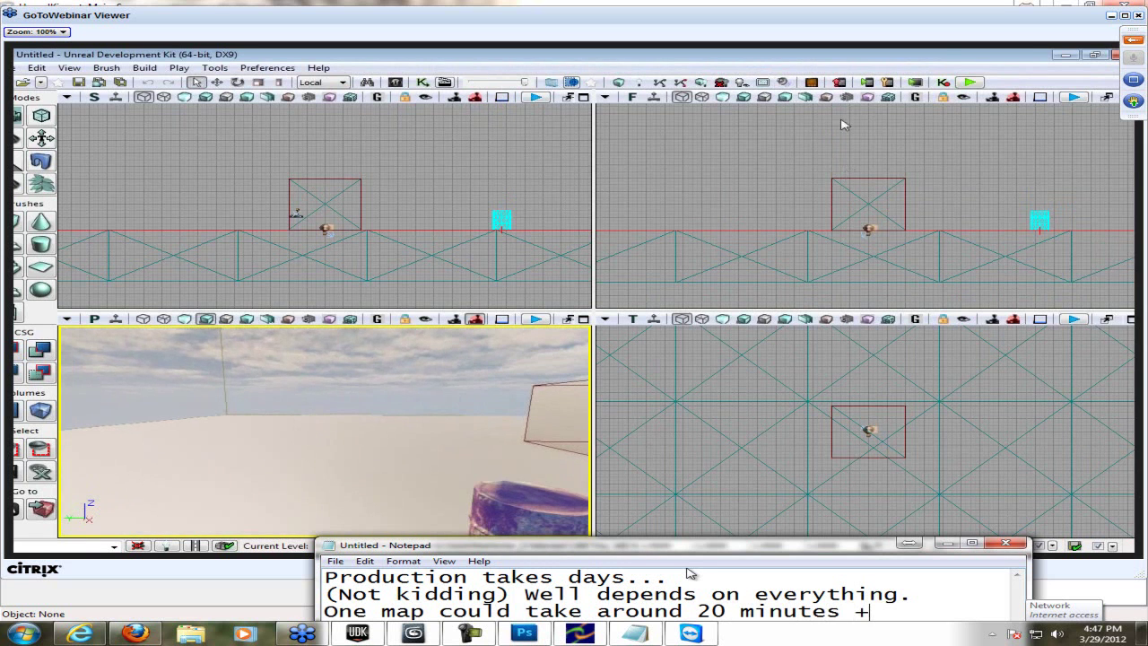
pyautogui.hotkey('ctrl', 'a')
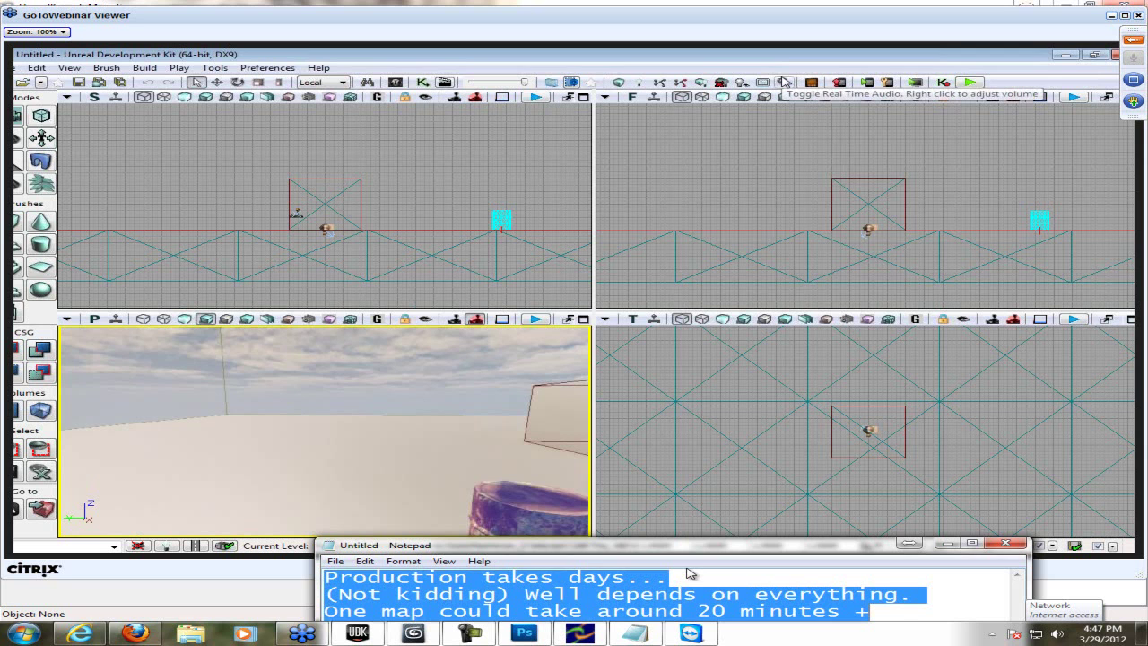
pyautogui.press('BackSpace')
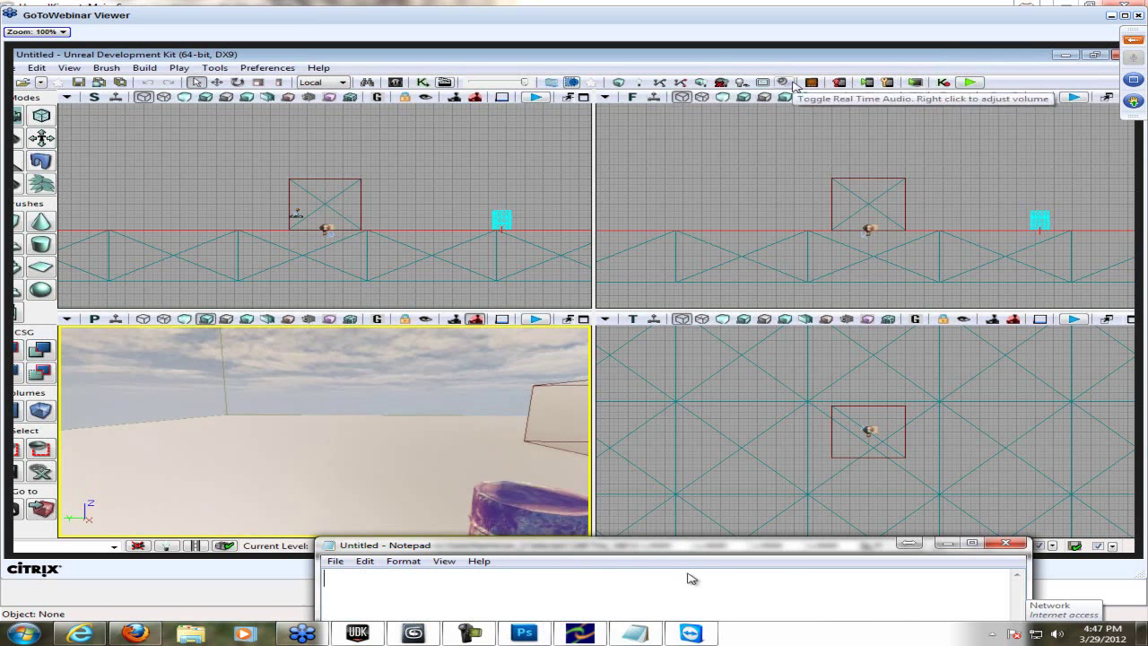
# - Note that mobile is mostly for iPads and iPods and your game CANNOT be in great detail
pyautogui.write('Mo')
pyautogui.moveTo(703, 550); pyautogui.dragTo(693, 561)
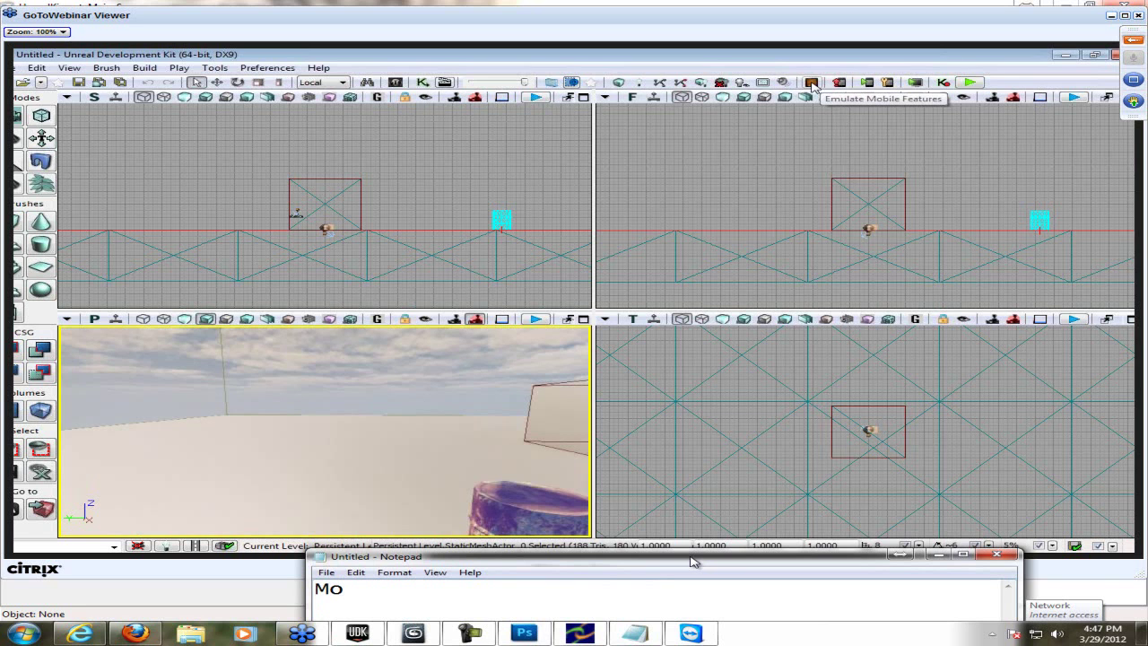
pyautogui.write('bile is for ')
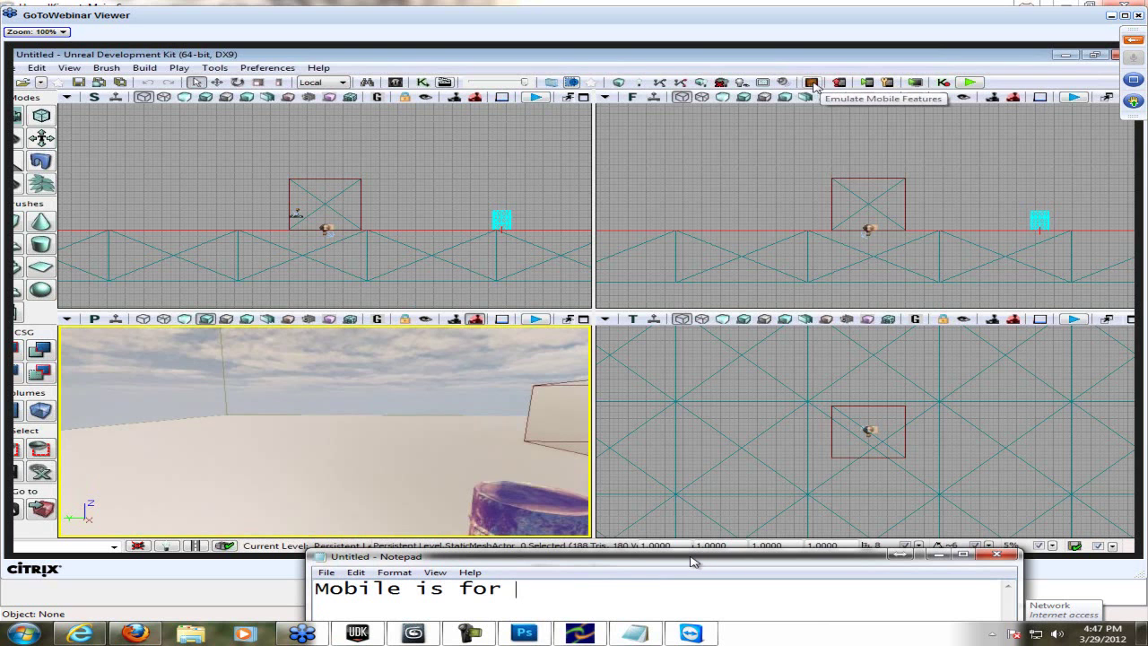
pyautogui.write('ipads, ipods mos')
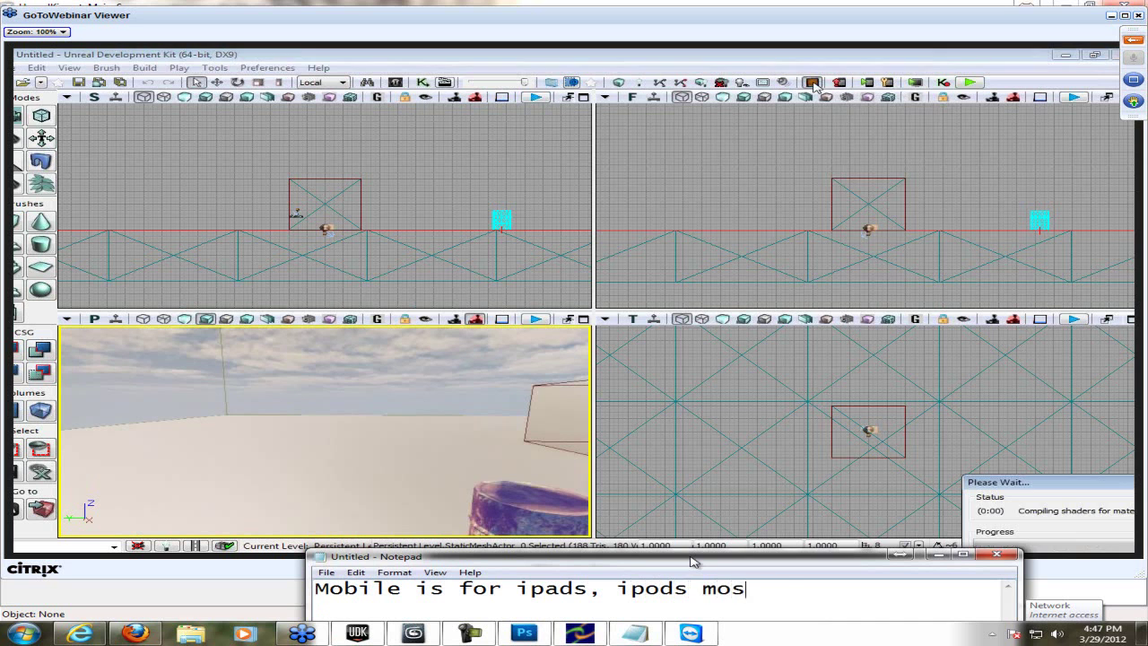
pyautogui.write('tly.')
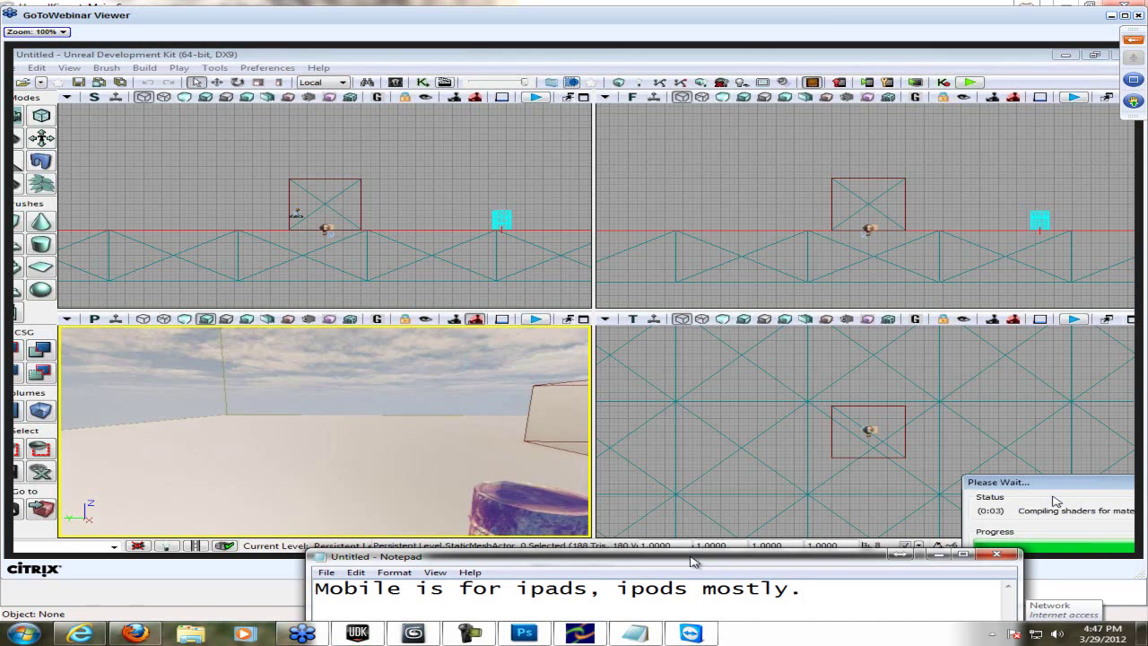
pyautogui.hotkey('ctrl', 'a')
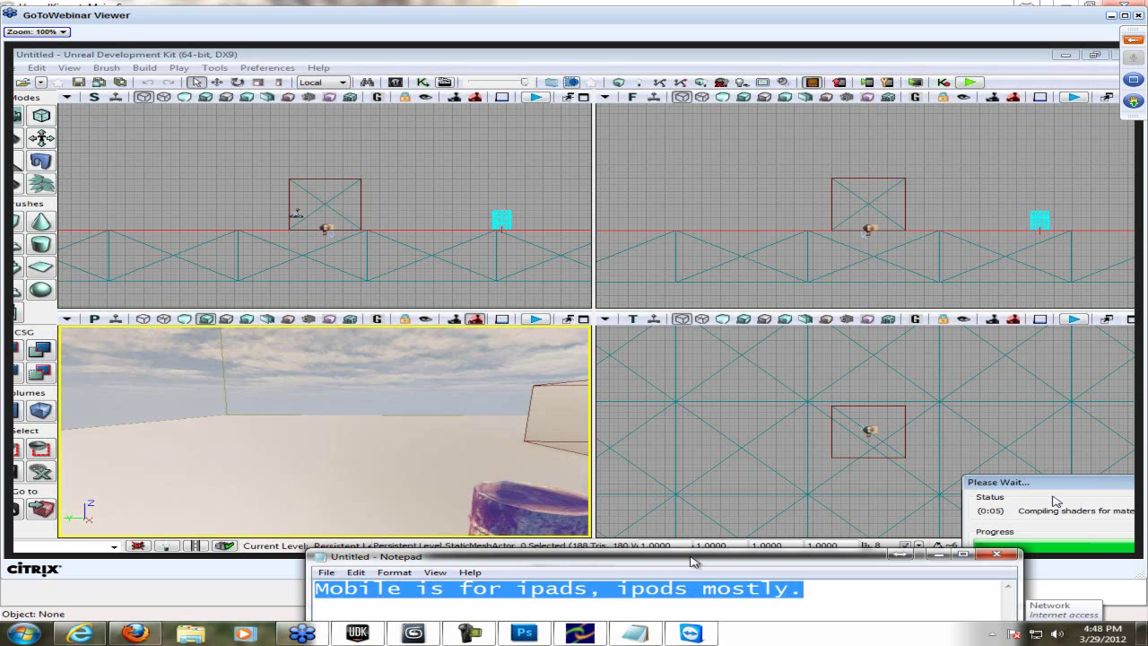
pyautogui.press('Right')
pyautogui.press('Return')
pyautogui.write('Your')
pyautogui.press('BackSpace')
pyautogui.write('r game CANNOT be in great detail.')
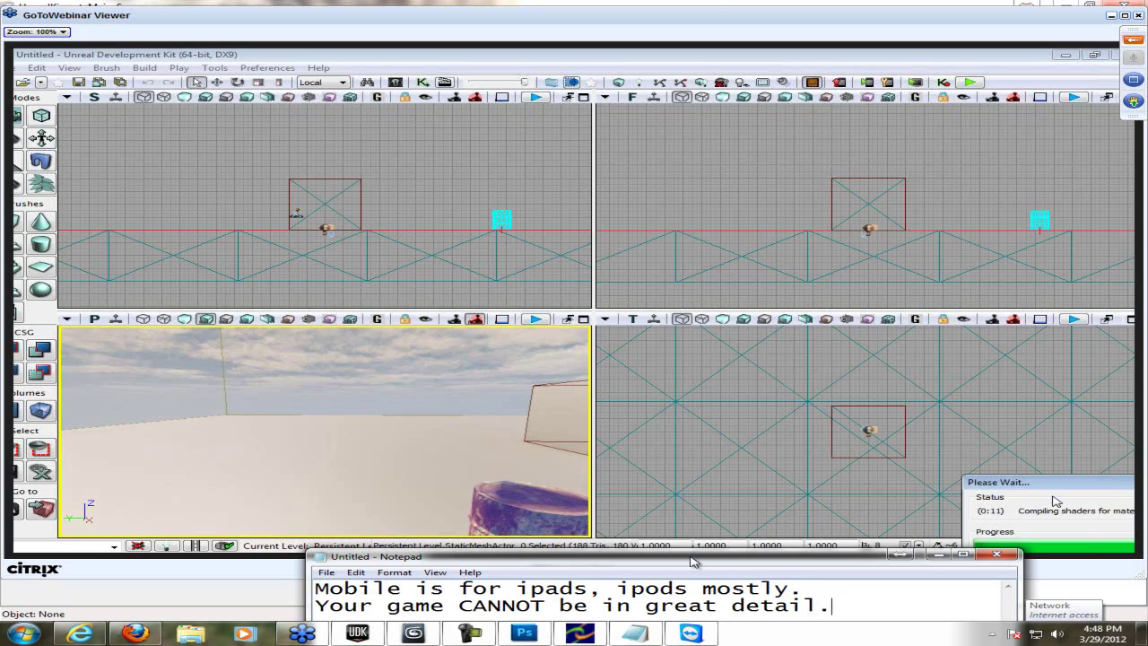
# - Replace the note with 'It will show you errors and stuff as too high quality and lighting'
pyautogui.hotkey('ctrl', 'a')
pyautogui.write('Y')
pyautogui.press('BackSpace')
pyautogui.write('It will show you errors and stuff as too high')
pyautogui.press('Return')
pyautogui.write('quality and lighting')
pyautogui.press('Return')
# - Replace the note with lines about poly counts, verts and polygon shape
pyautogui.hotkey('ctrl', 'a')
pyautogui.write('Such as ')
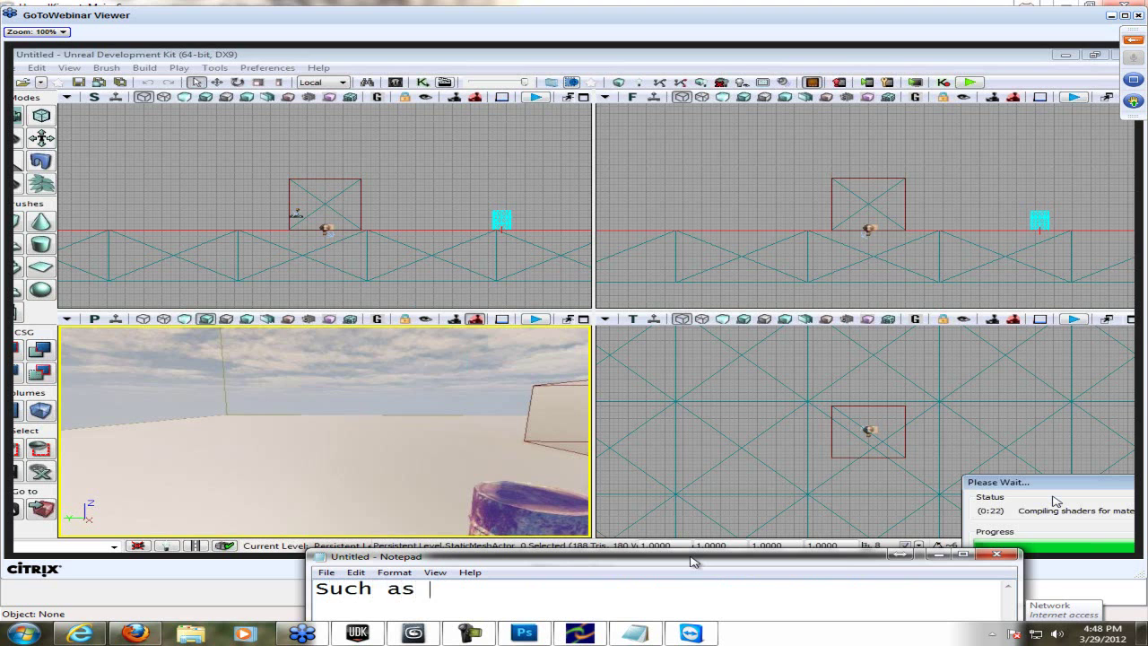
pyautogui.write('stuff li')
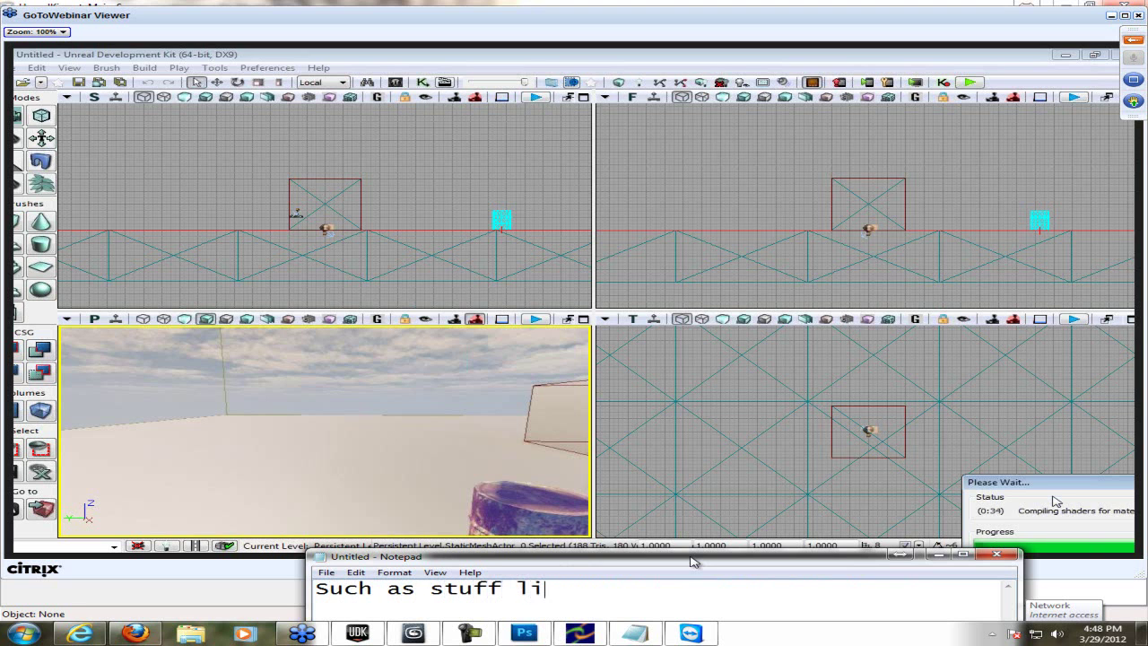
pyautogui.write('ke how many poly counts - verts')
pyautogui.press('Return')
pyautogui.write('&')
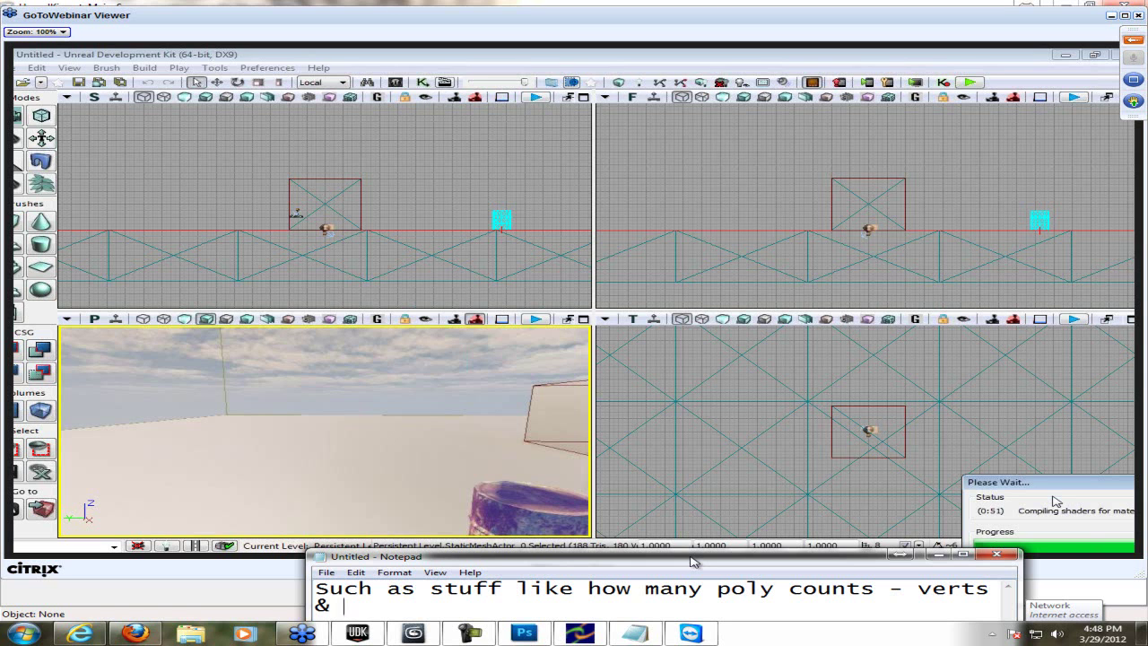
pyautogui.press('BackSpace')
pyautogui.write('and poly ')
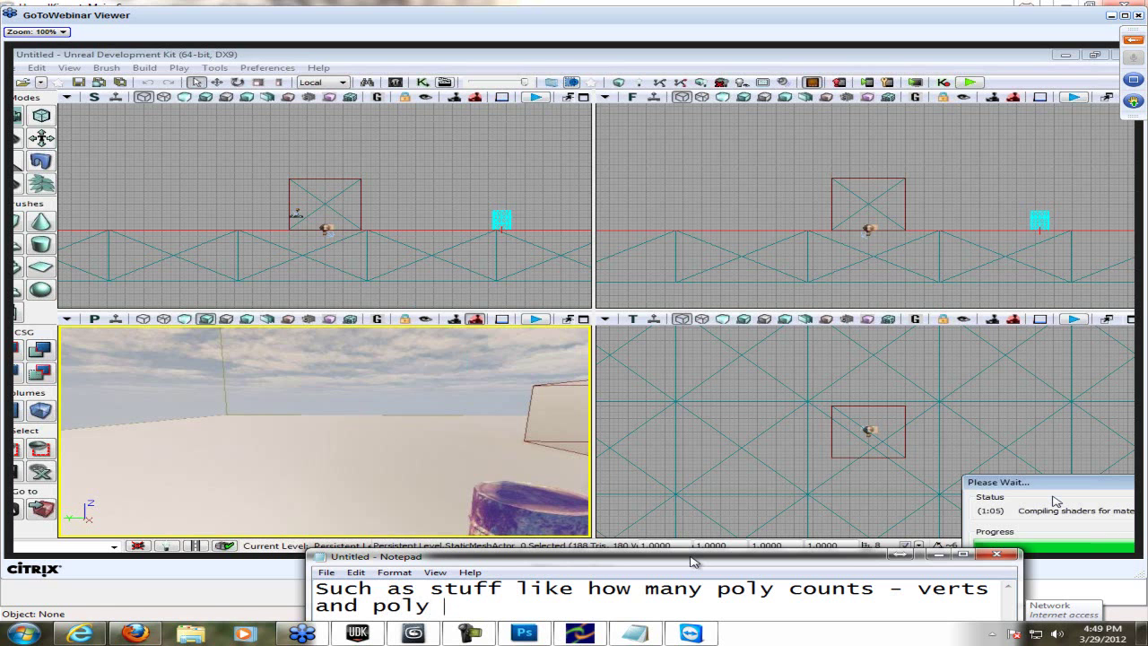
pyautogui.write('gon shape ehh I')
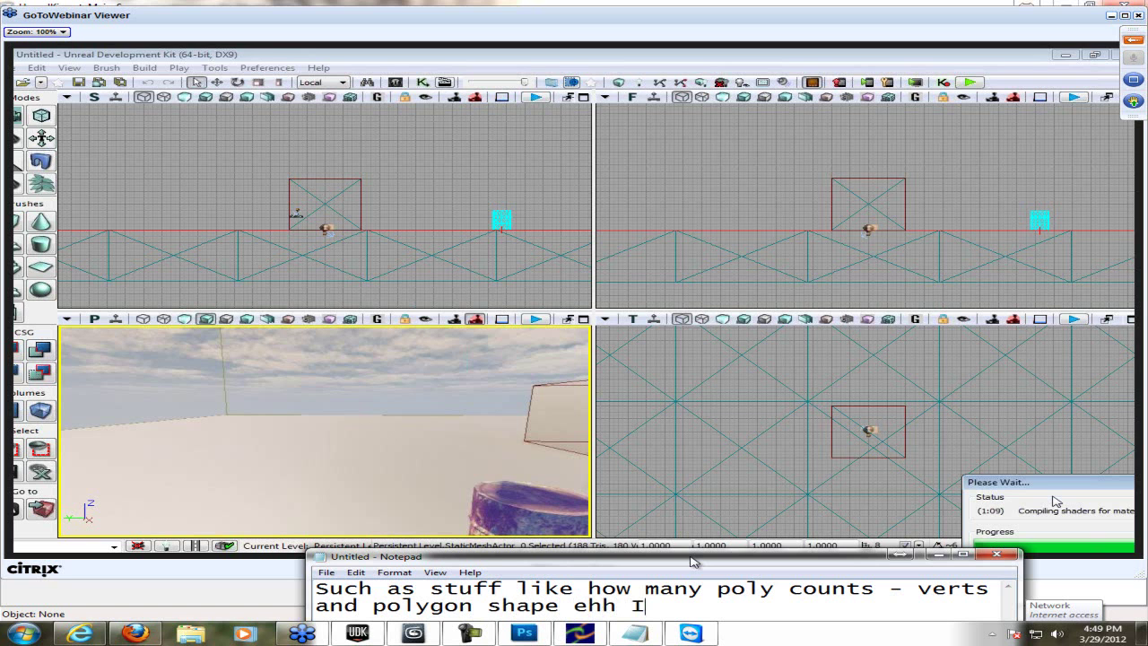
pyautogui.write(' forgot the wor')
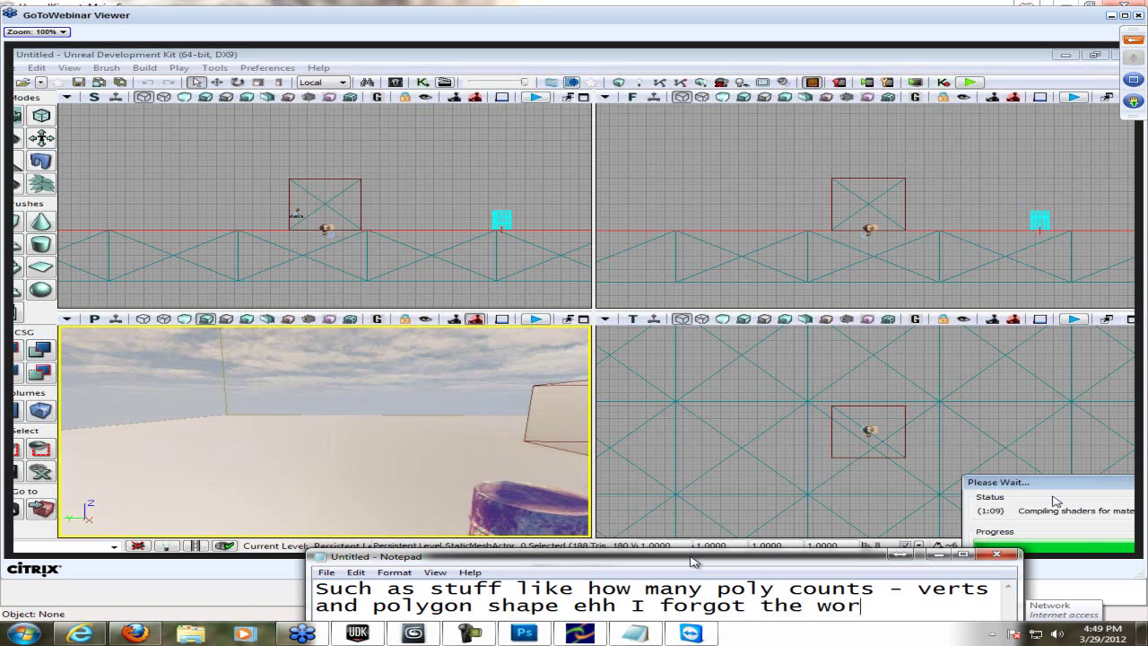
pyautogui.write('d atm.')
# - Clear the note and write 'Pausing video helps :#'
pyautogui.hotkey('ctrl', 'a')
pyautogui.press('BackSpace')
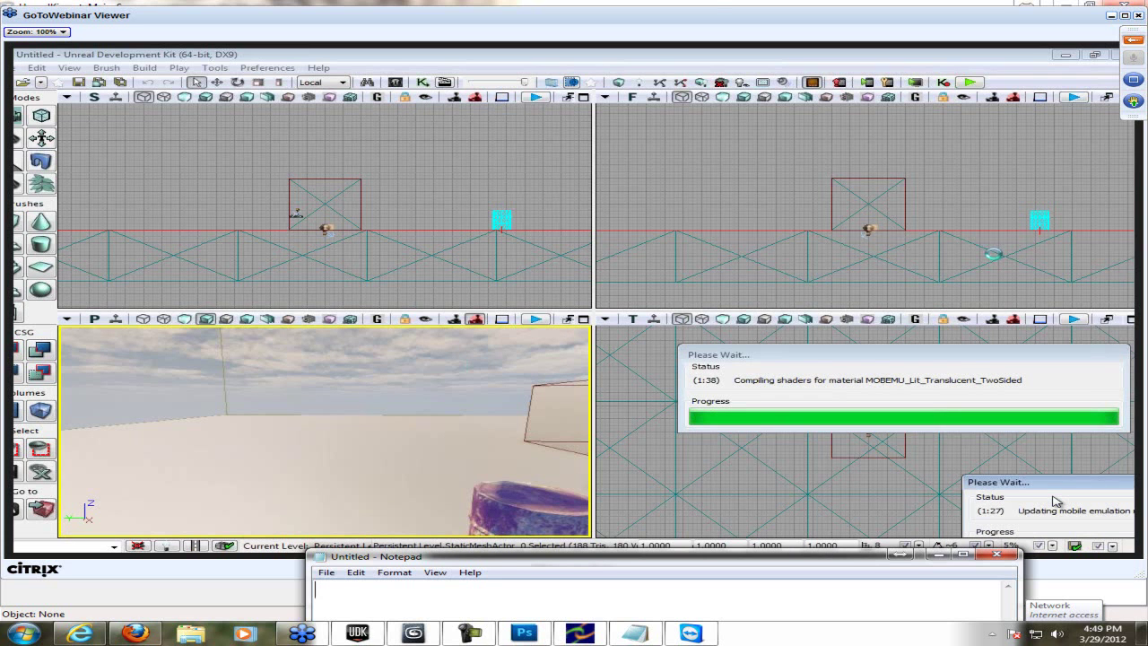
pyautogui.write('ausing video helps :#')
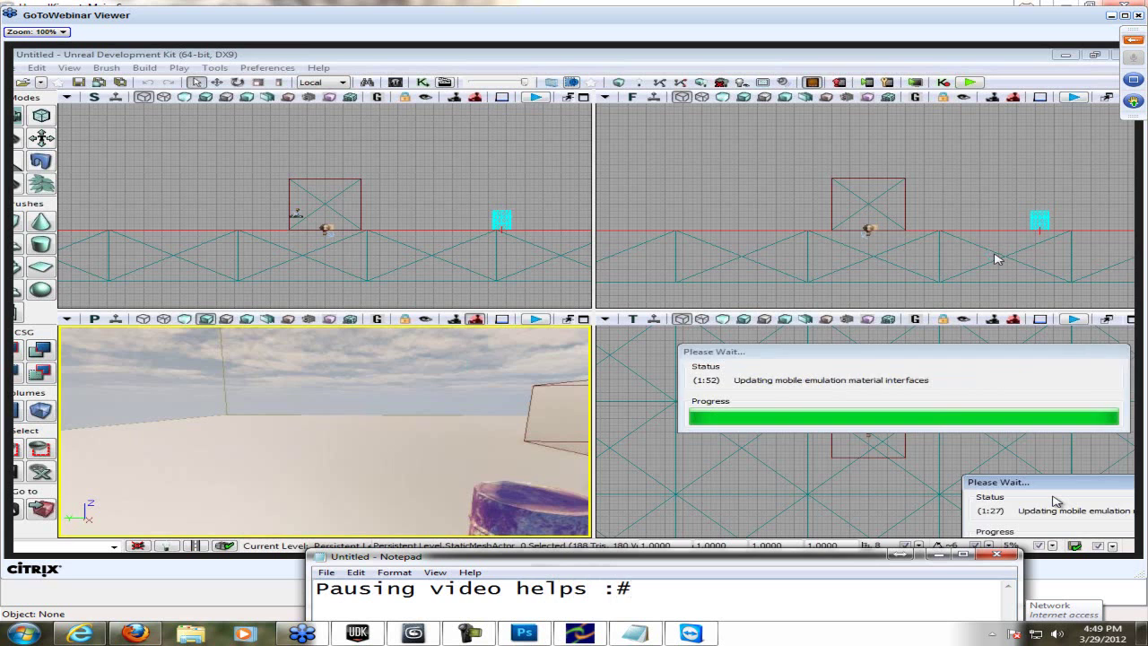
pyautogui.press('BackSpace')
# - Clear the pausing-video note from Notepad
pyautogui.write('3')
pyautogui.hotkey('ctrl', 'a')
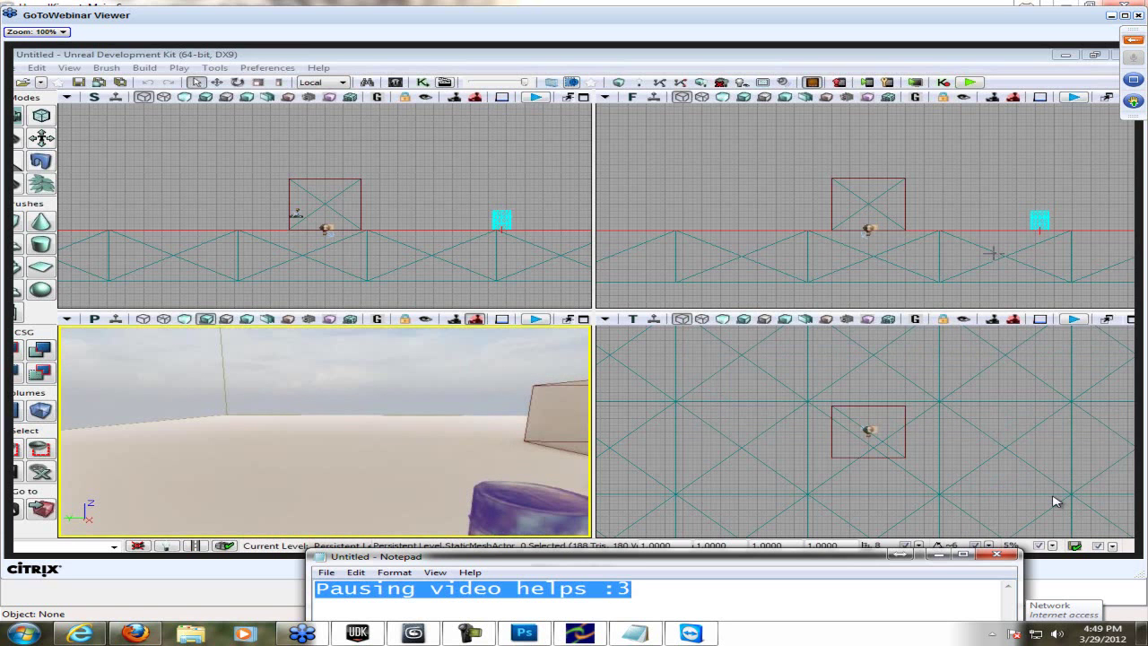
pyautogui.press('BackSpace')
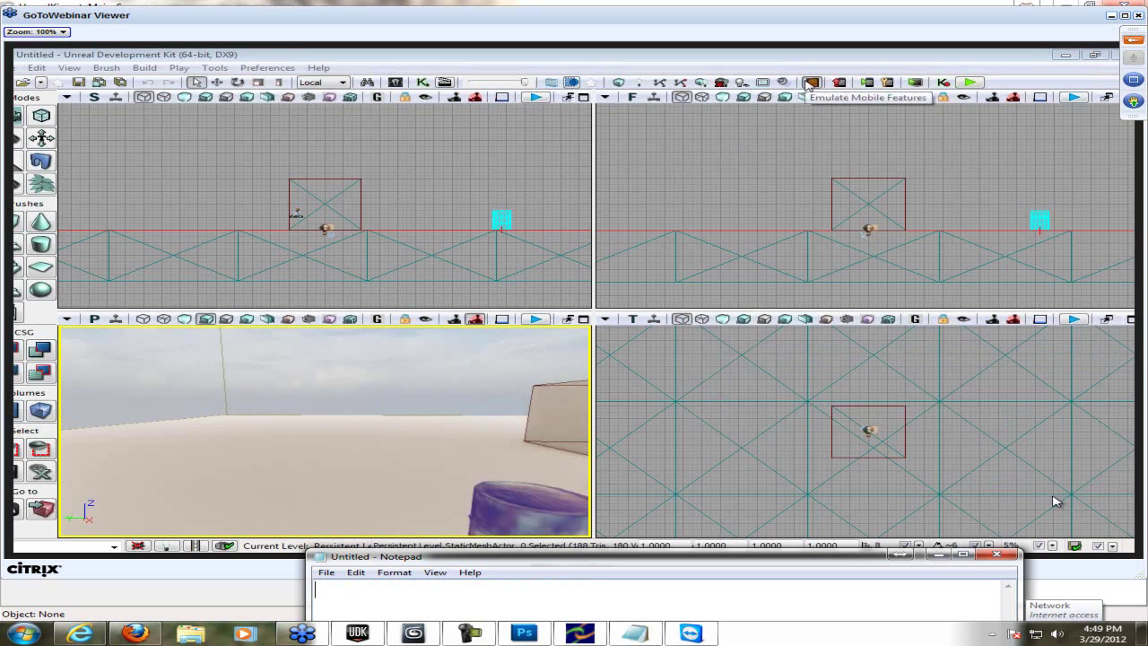
# - Fly the perspective camera around the barrel and box, then begin the note 'Textures = materials…'
pyautogui.moveTo(333, 405); pyautogui.dragTo(363, 462)
pyautogui.press('Up')
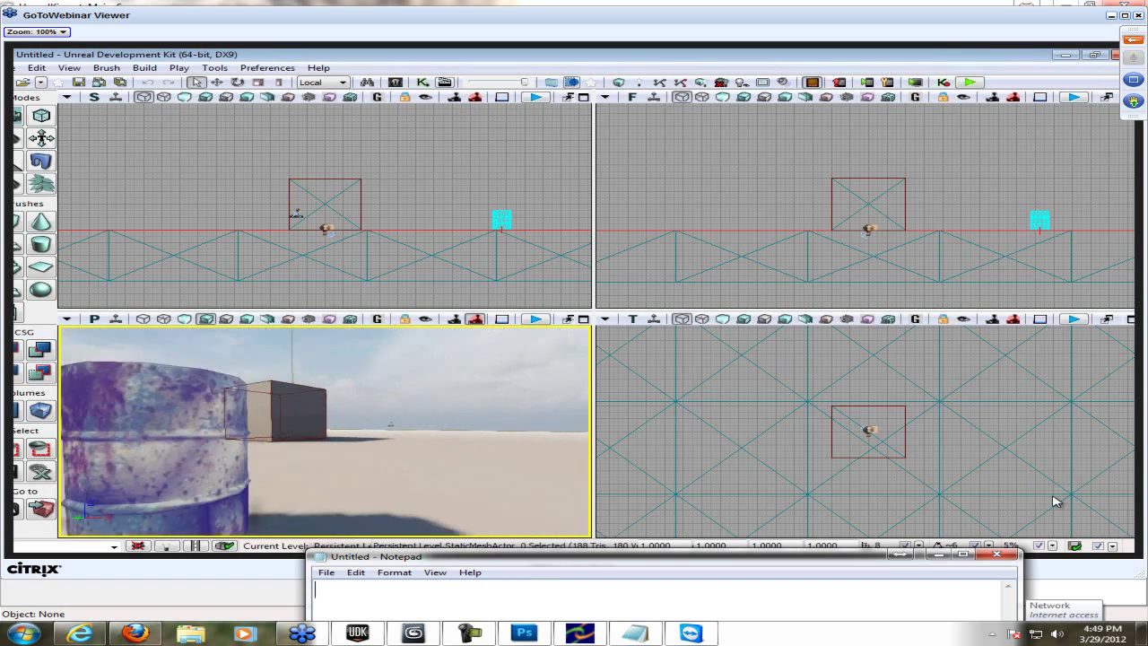
pyautogui.press('Up')
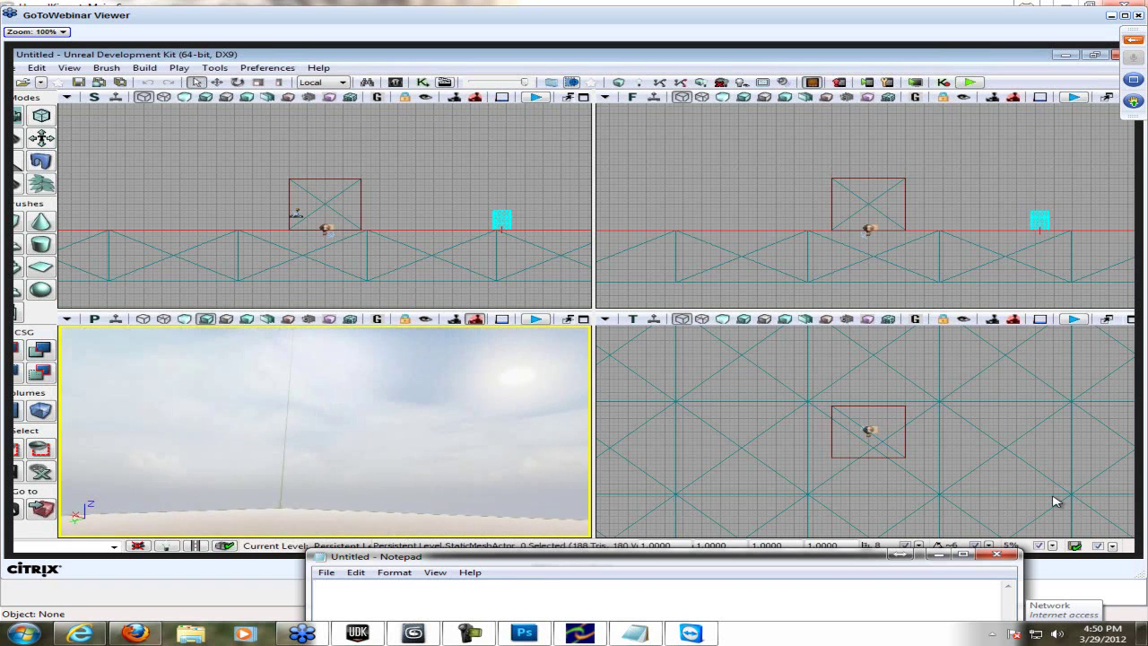
pyautogui.moveTo(454, 392); pyautogui.dragTo(421, 426, button='right')
pyautogui.press('Right')
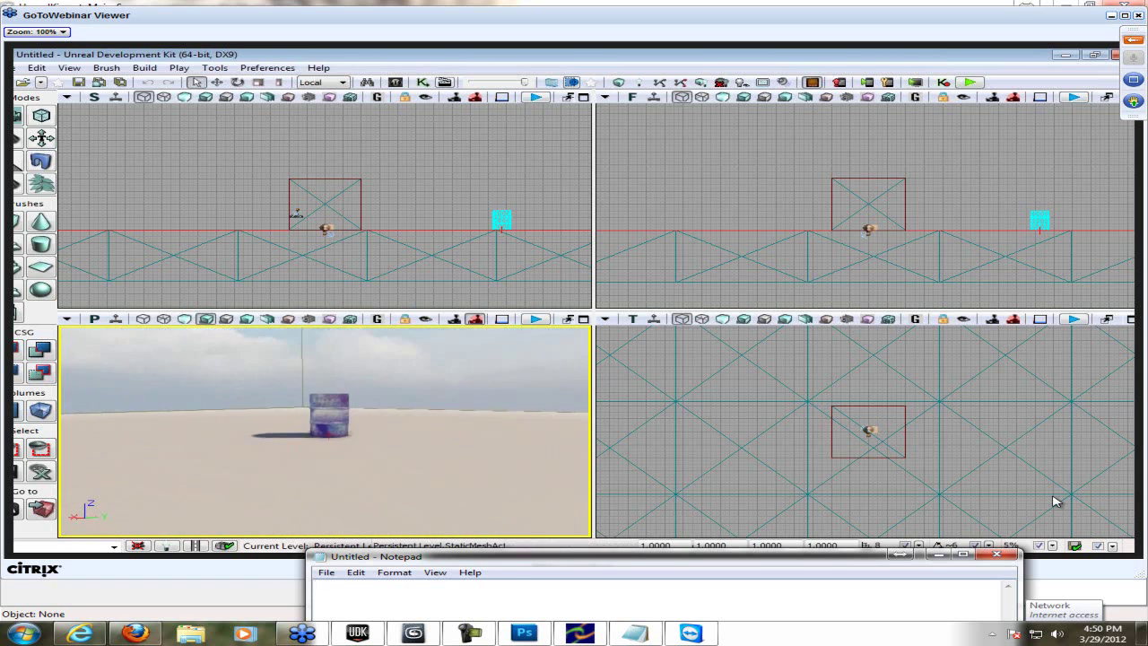
pyautogui.press('Left')
pyautogui.press('Right')
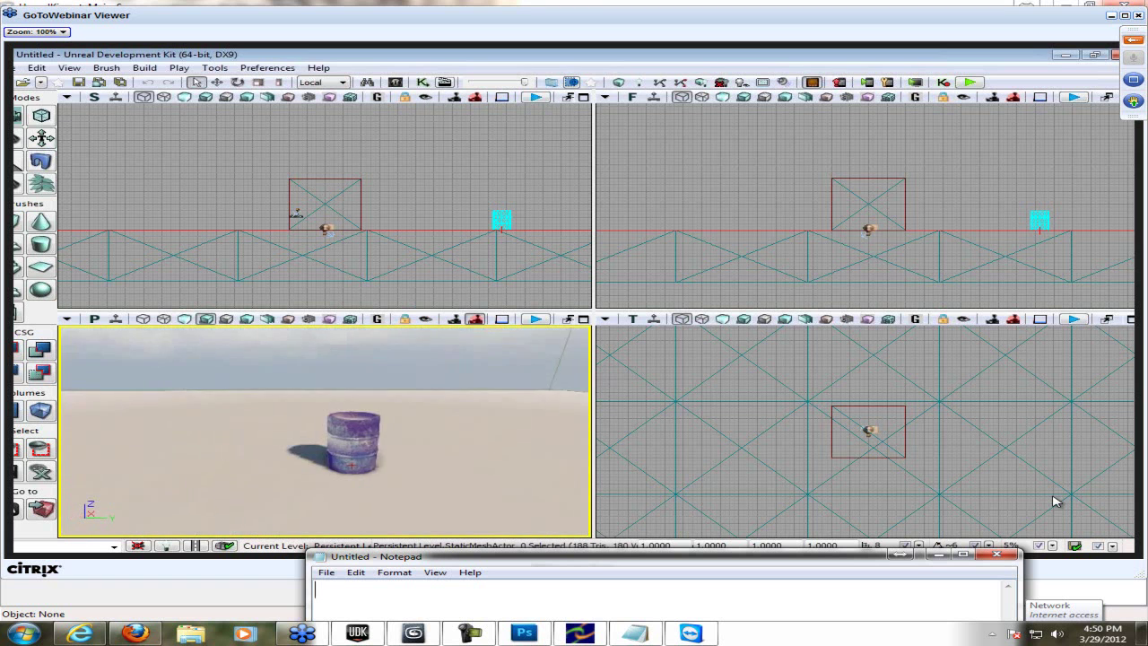
pyautogui.press('Up')
pyautogui.press('Right')
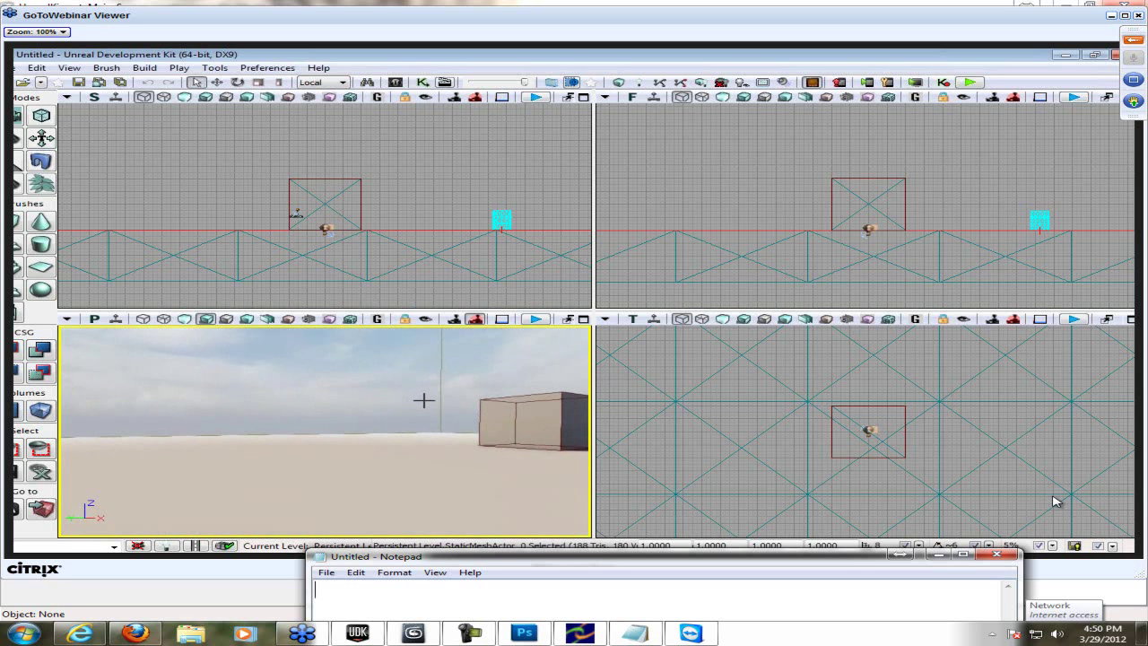
pyautogui.write('Textures ')
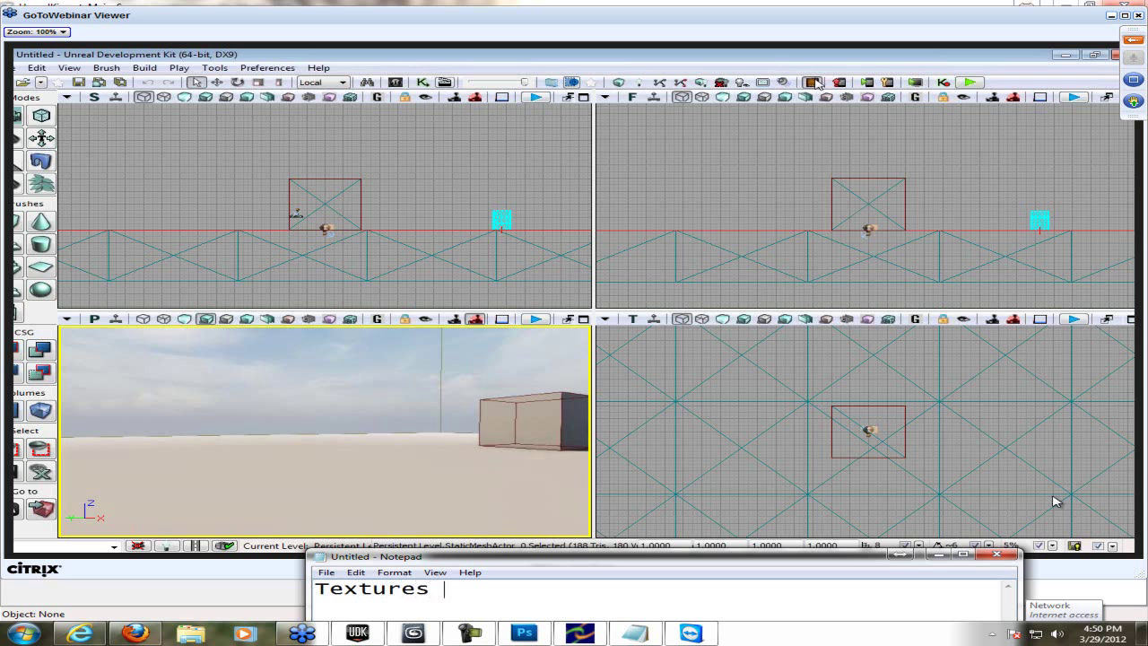
pyautogui.write('= mate')
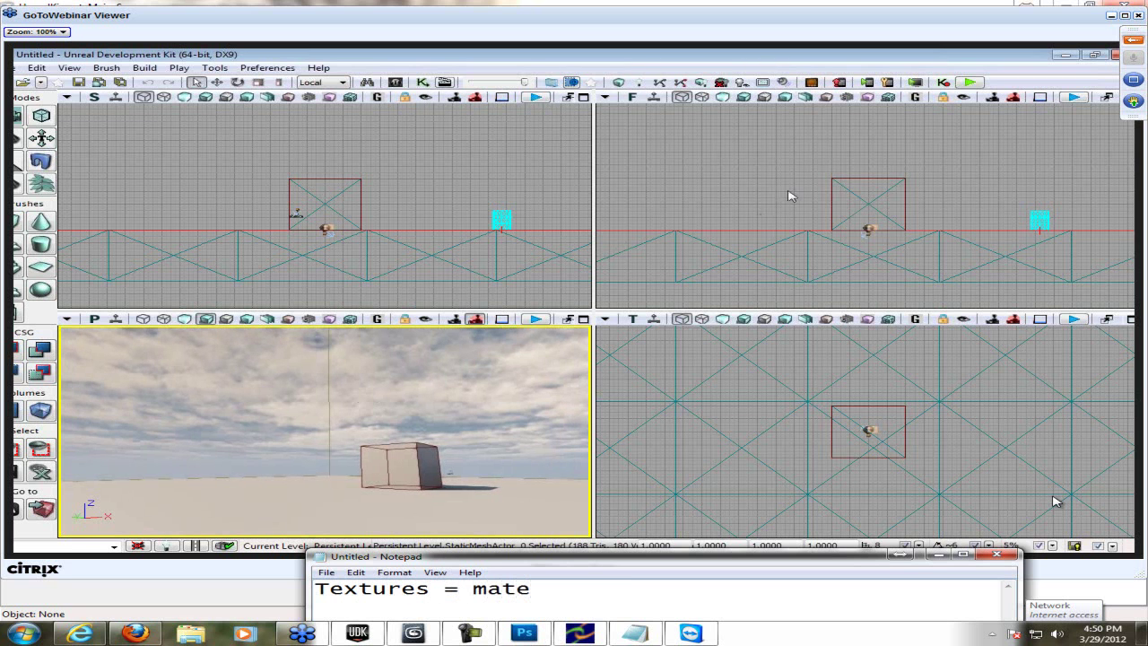
pyautogui.write('rials that')
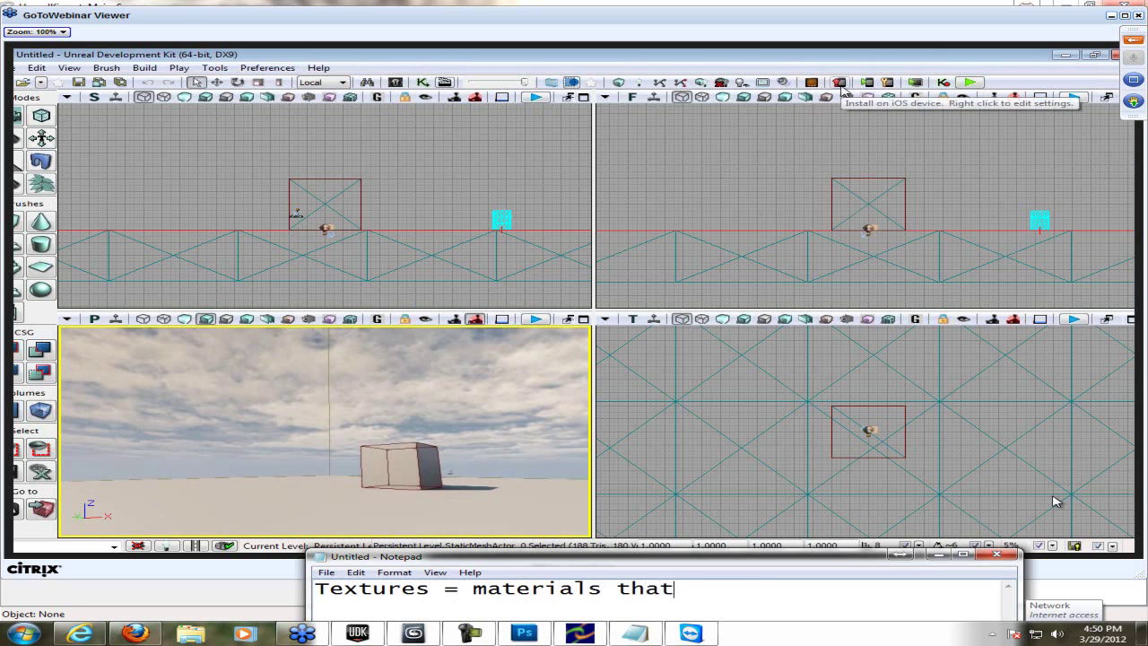
pyautogui.write(' you use on an')
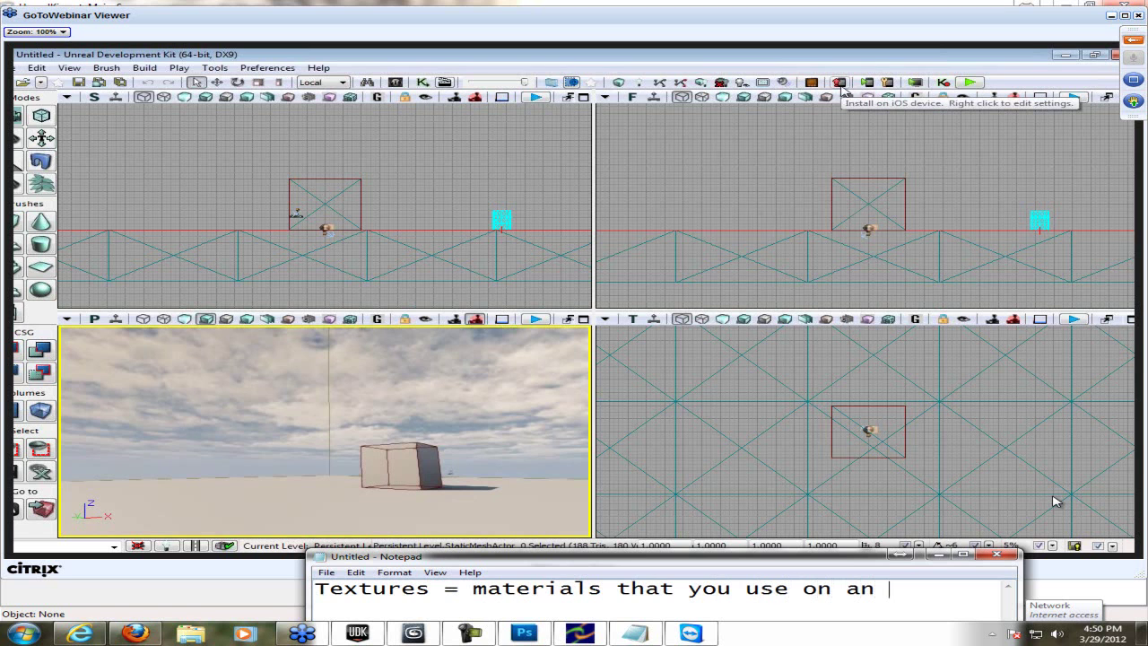
pyautogui.write(' object.')
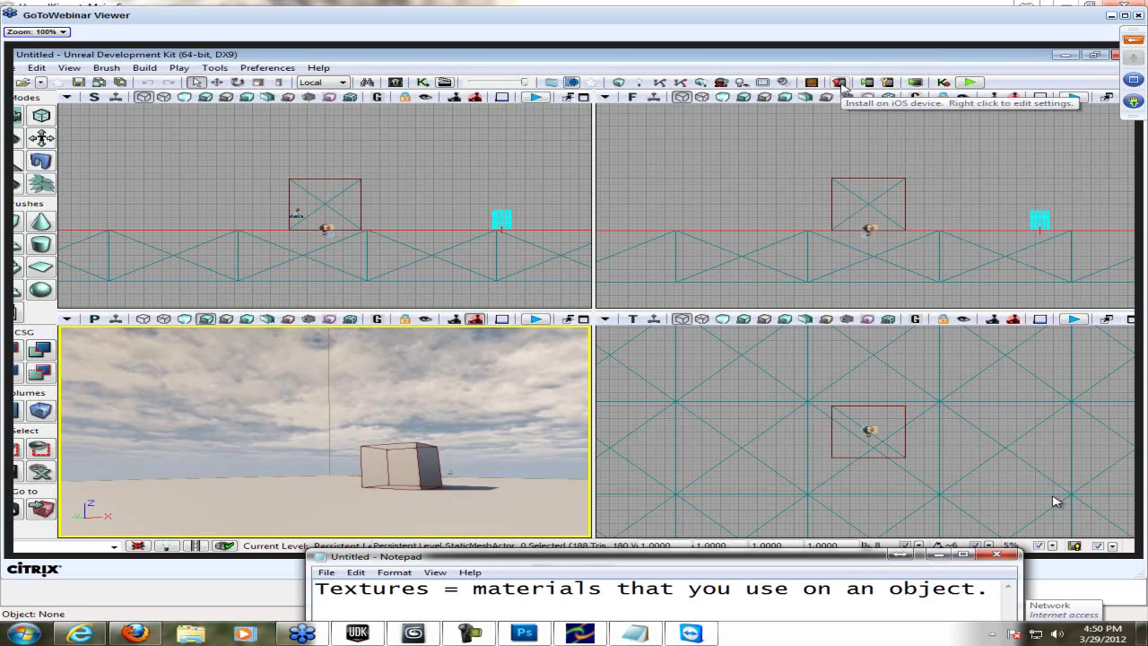
# - Delete the finished textures note, leaving Notepad empty
pyautogui.hotkey('ctrl', 'a')
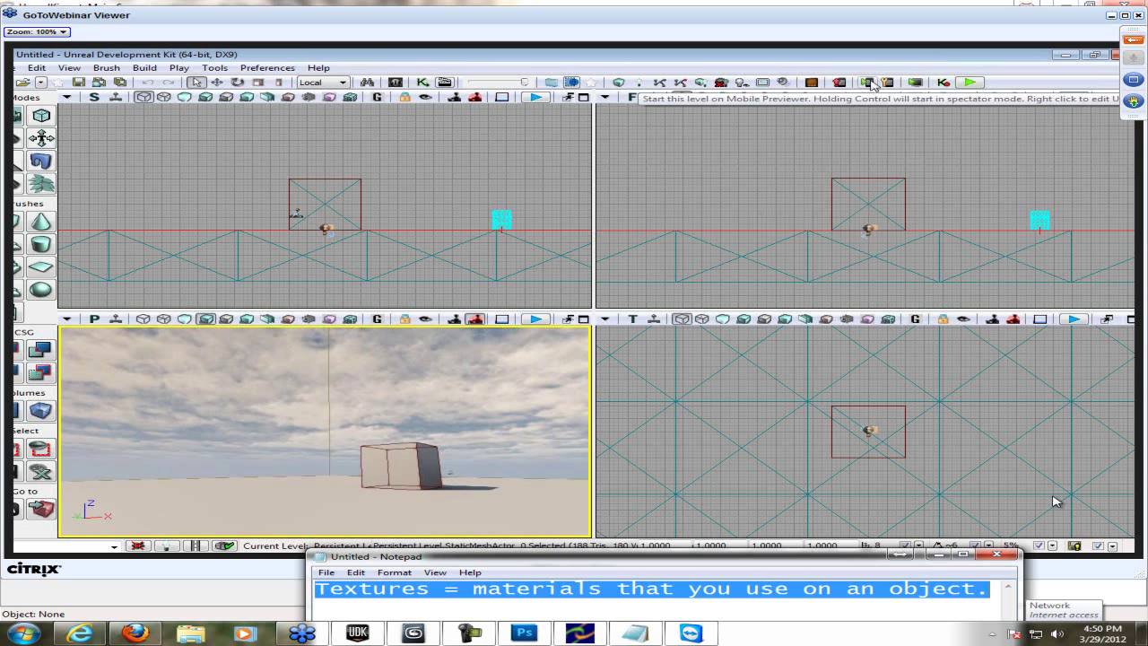
pyautogui.press('BackSpace')
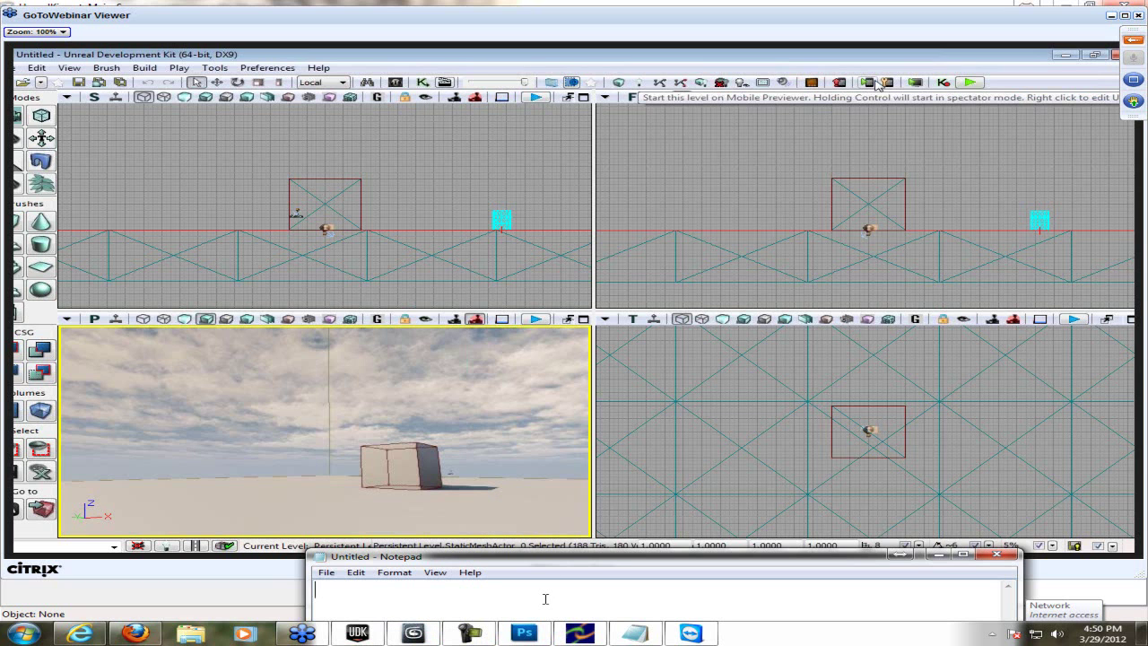
# - Bring up the UDN documentation search in the browser, then view and close the Kismet sequence
pyautogui.click(81, 633)
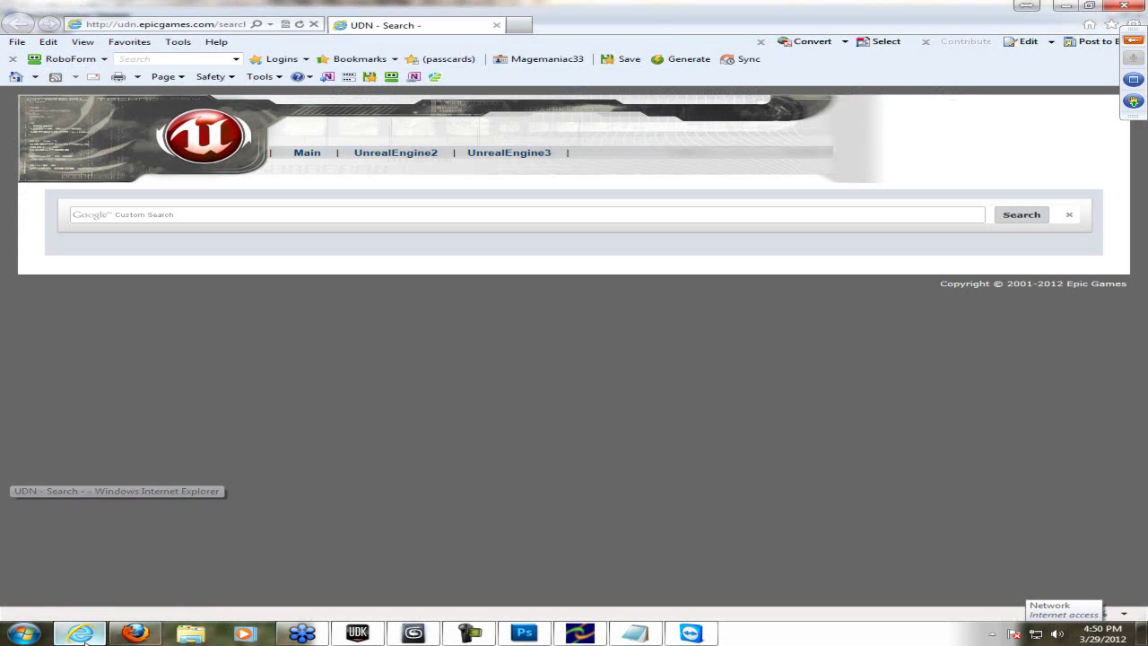
pyautogui.click(295, 214)
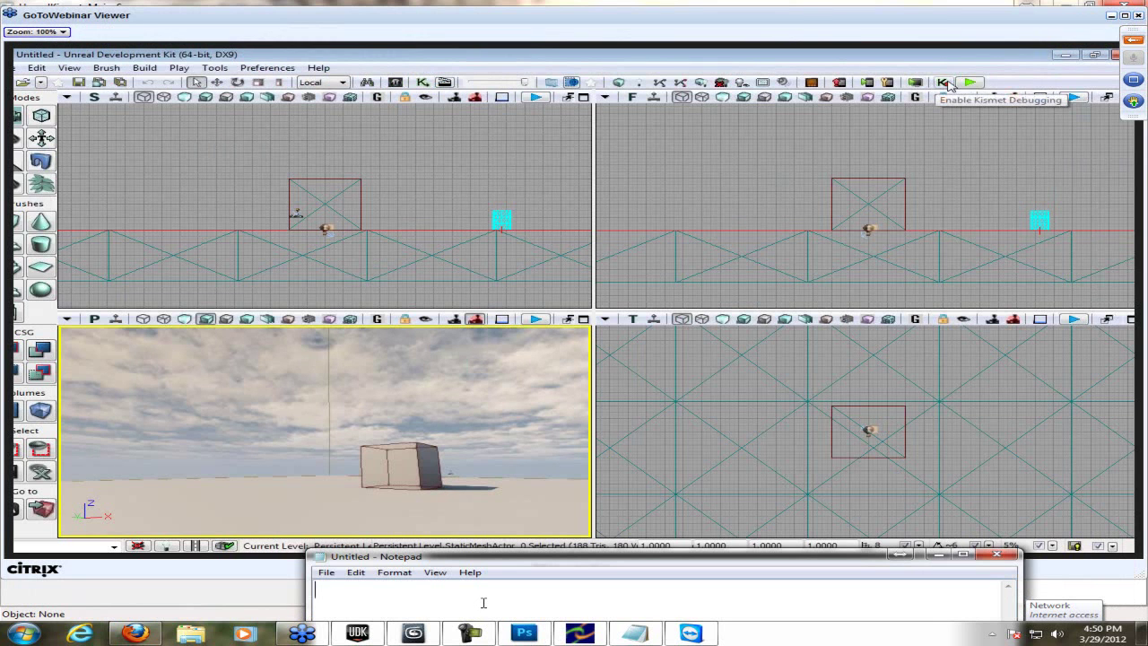
pyautogui.click(946, 82)
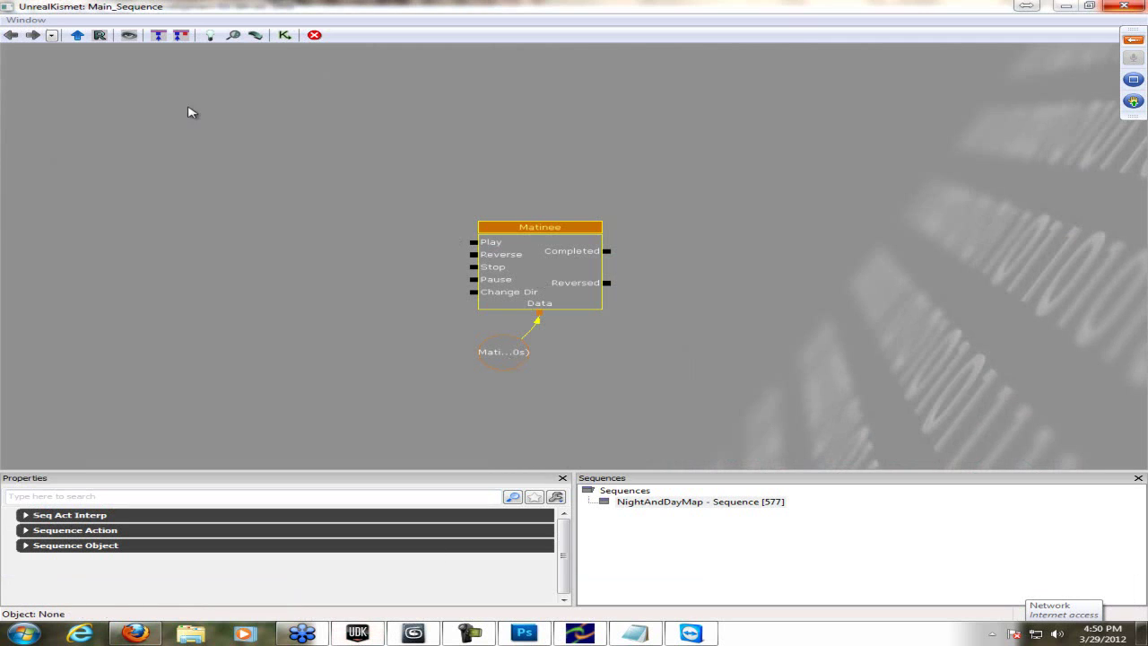
pyautogui.click(1124, 6)
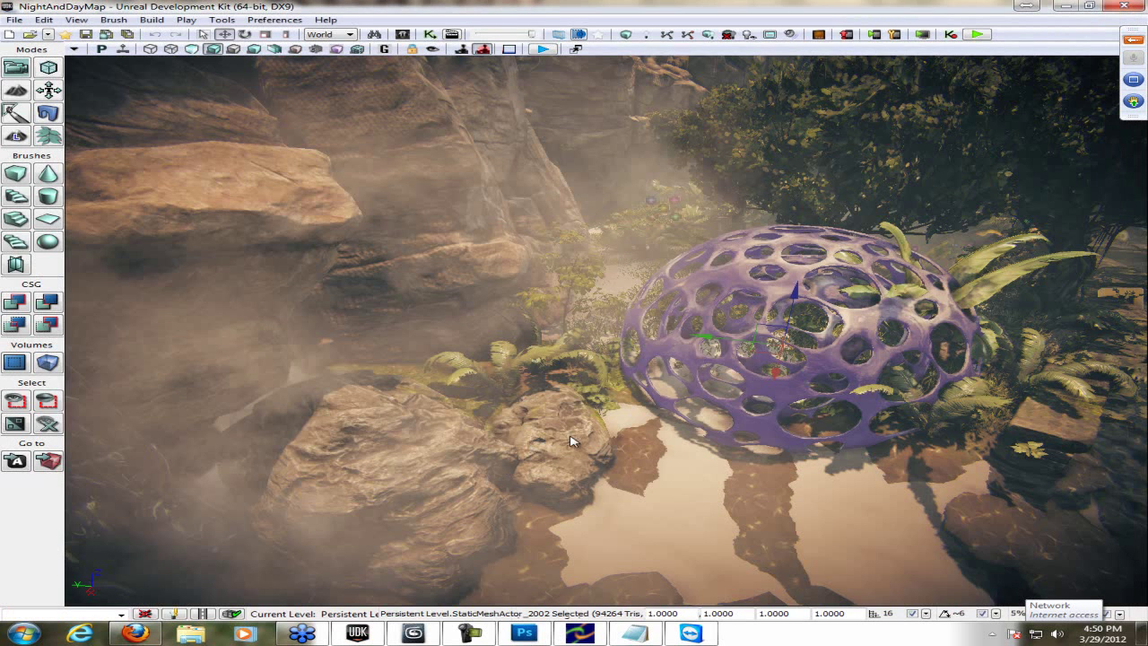
# - Play the level from the purple MeshSphere_02's location using Play from Here
pyautogui.moveTo(581, 429); pyautogui.dragTo(526, 410, button='right')
pyautogui.click(590, 611)
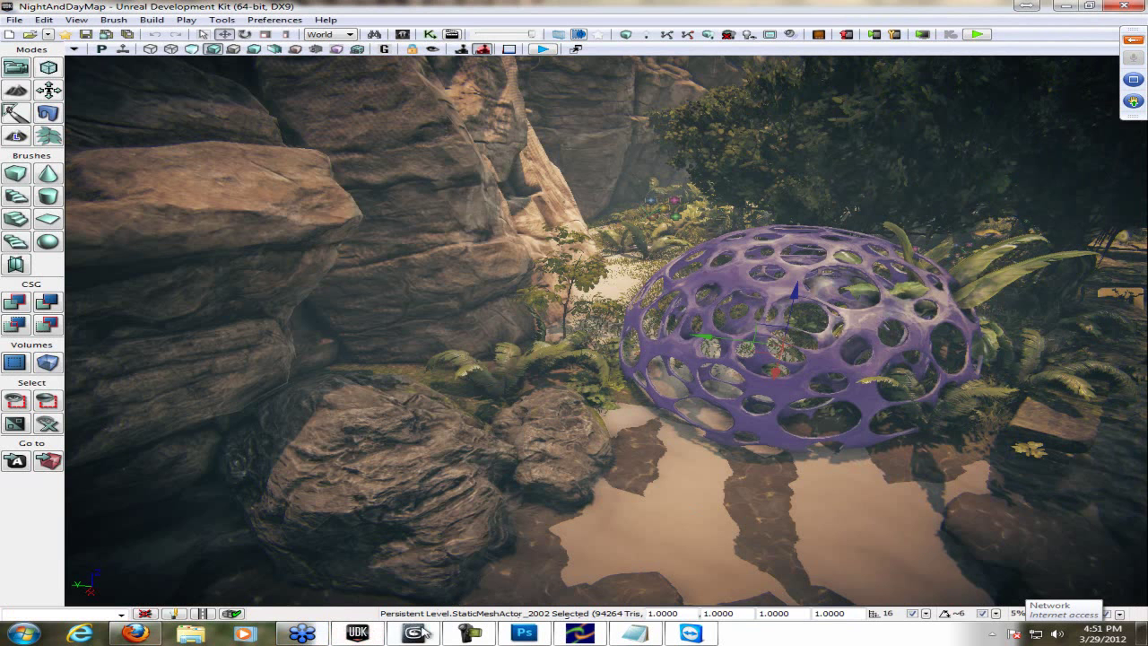
# - Run a Play in Editor session of NightAndDayMap in the Editor Preview window, then exit it
pyautogui.click(301, 633)
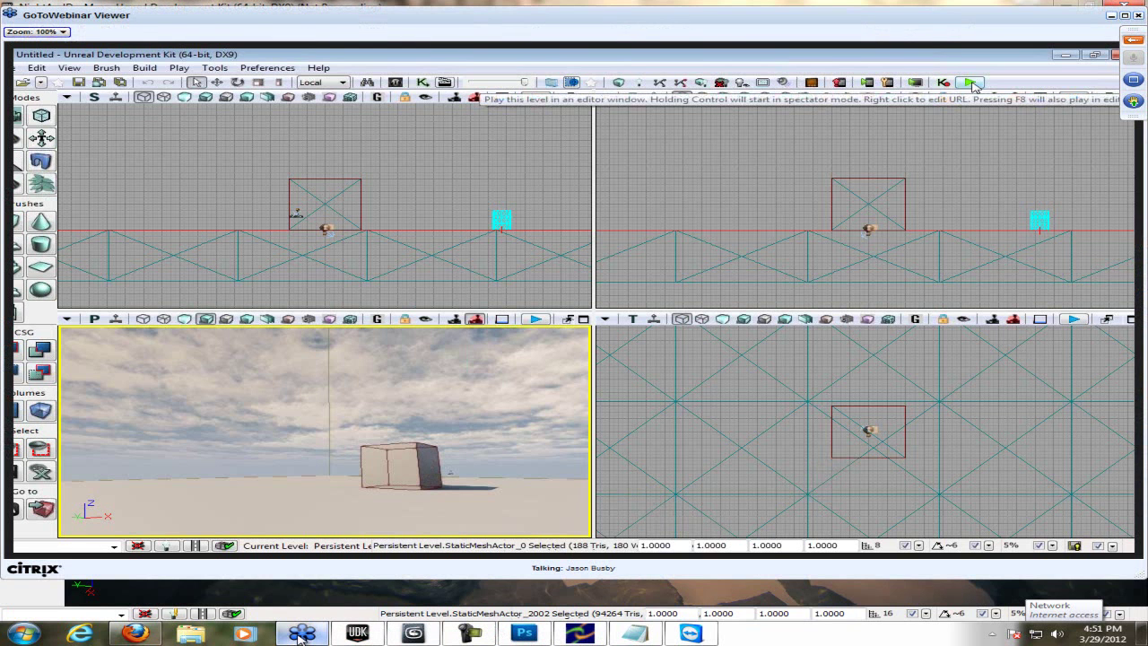
pyautogui.click(971, 83)
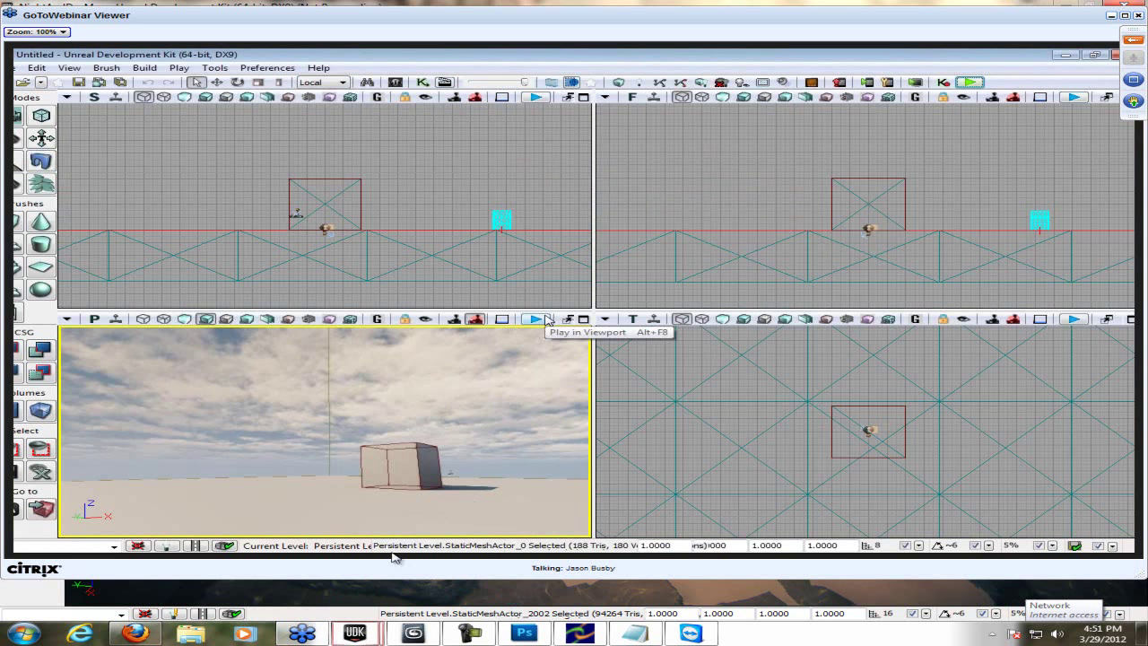
pyautogui.moveTo(366, 633)
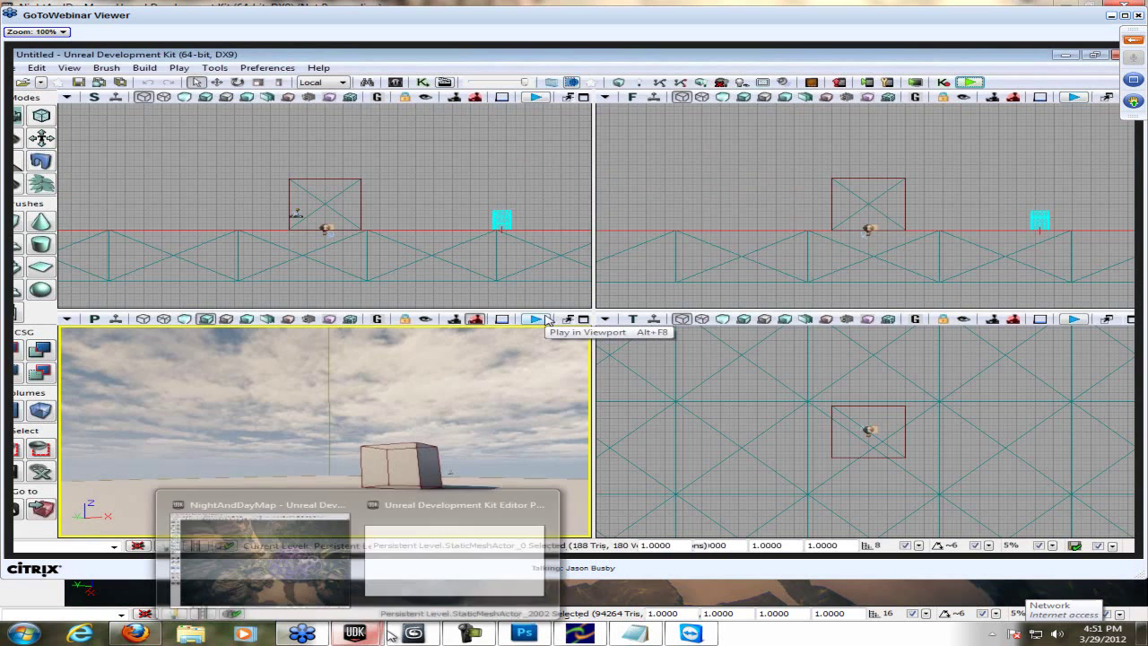
pyautogui.click(383, 586)
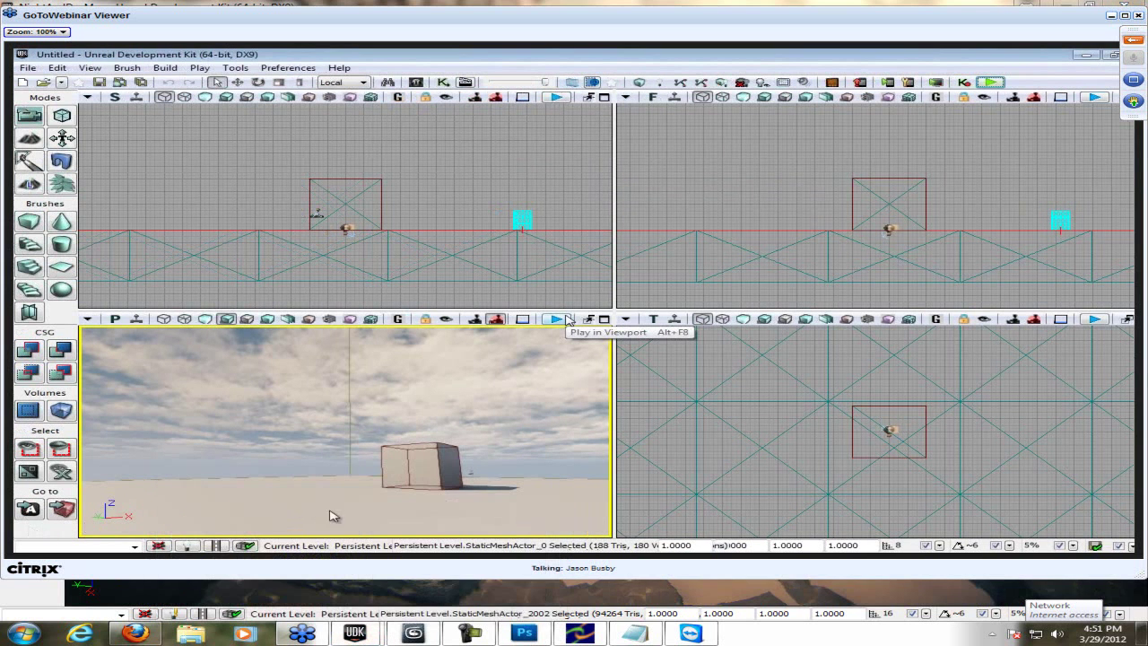
pyautogui.moveTo(366, 633)
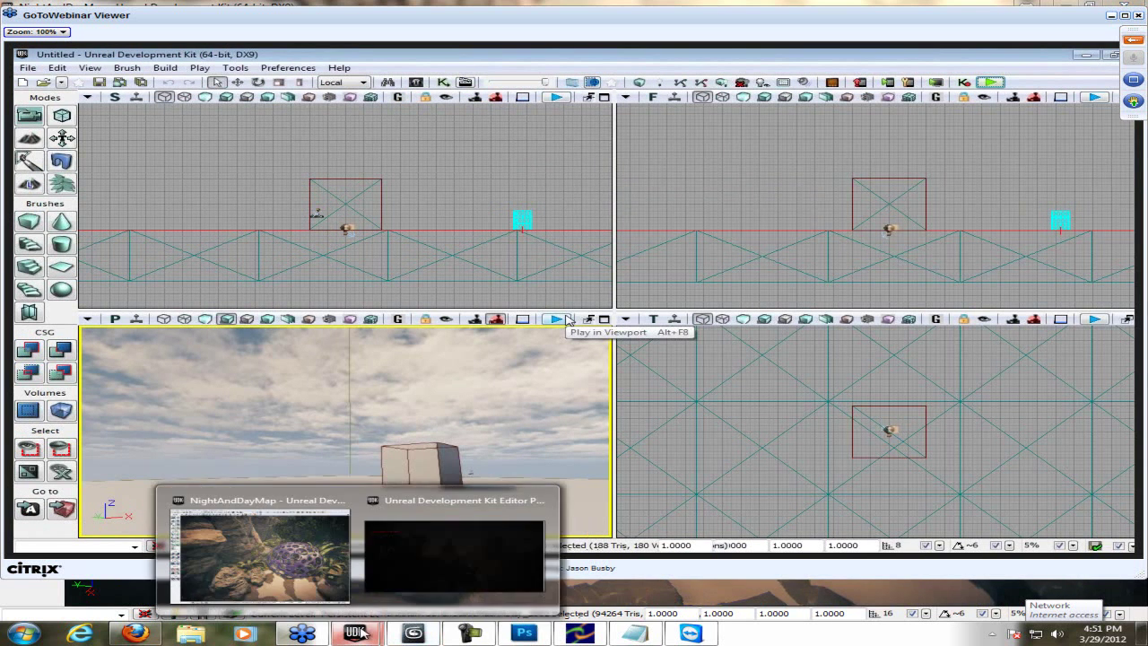
pyautogui.click(457, 536)
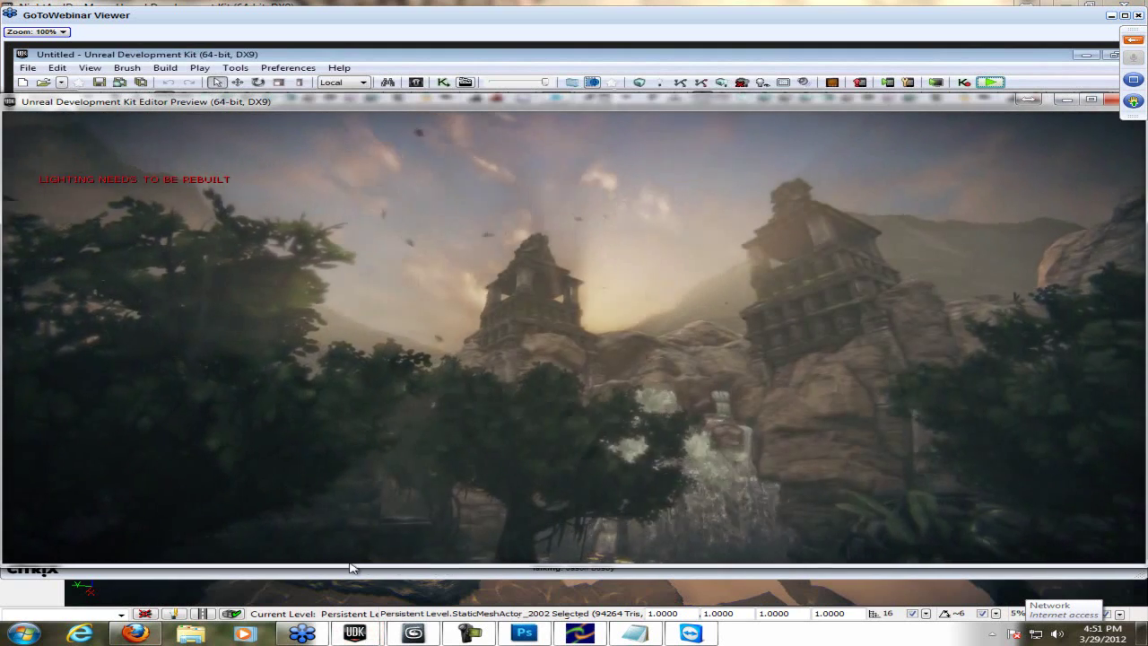
pyautogui.press('Escape')
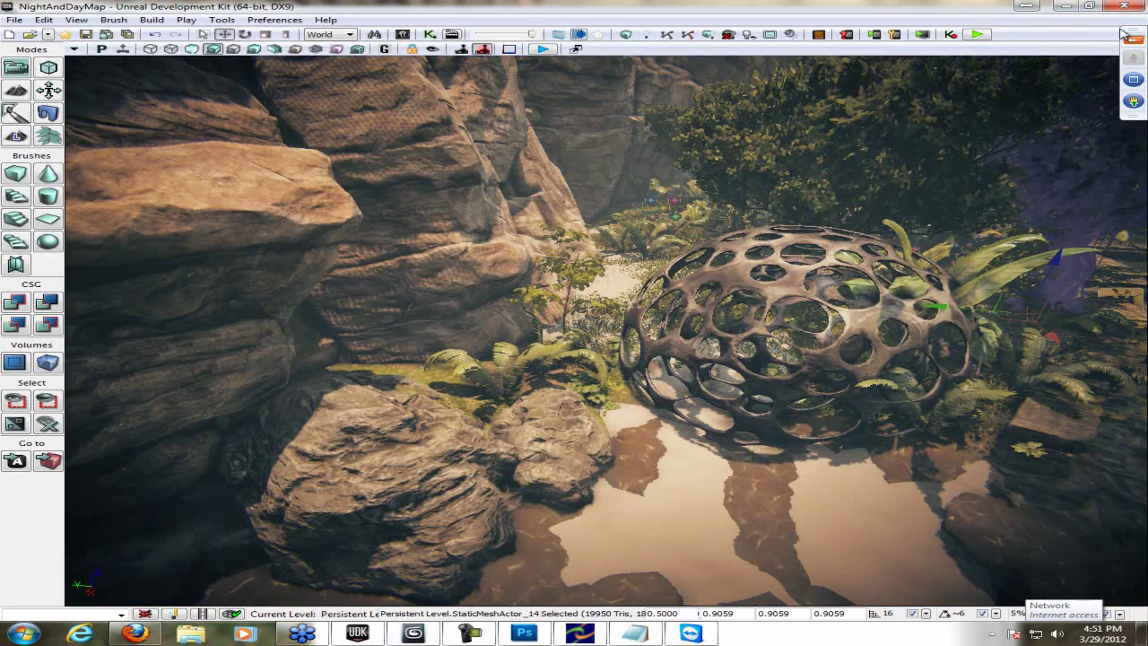
pyautogui.click(1067, 5)
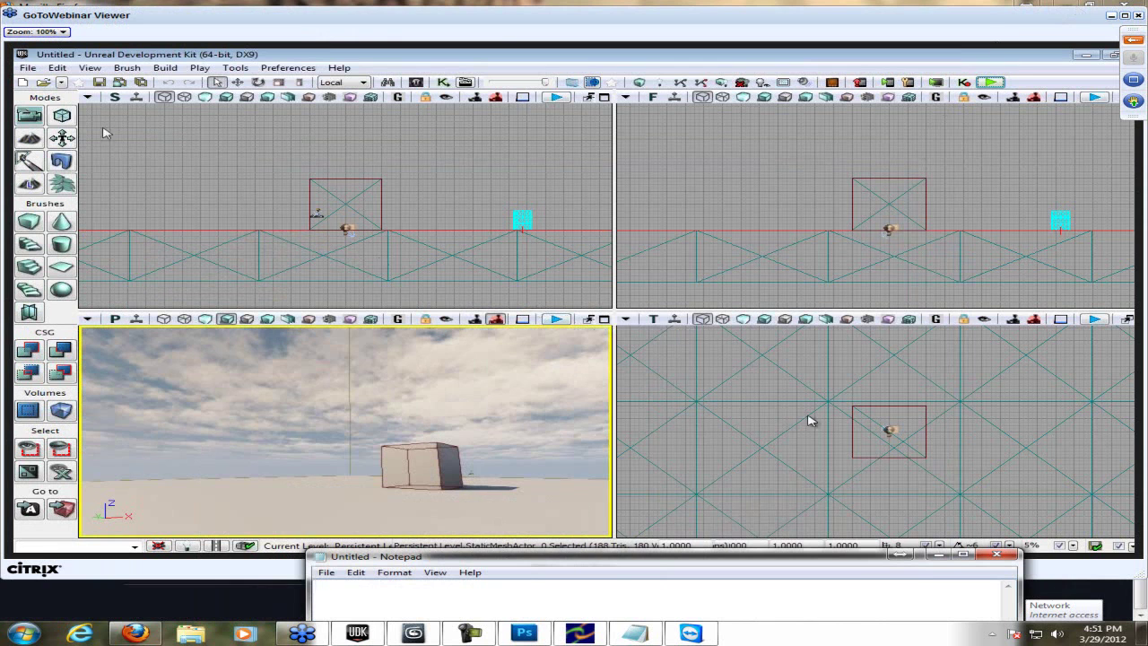
pyautogui.moveTo(596, 559); pyautogui.dragTo(592, 567)
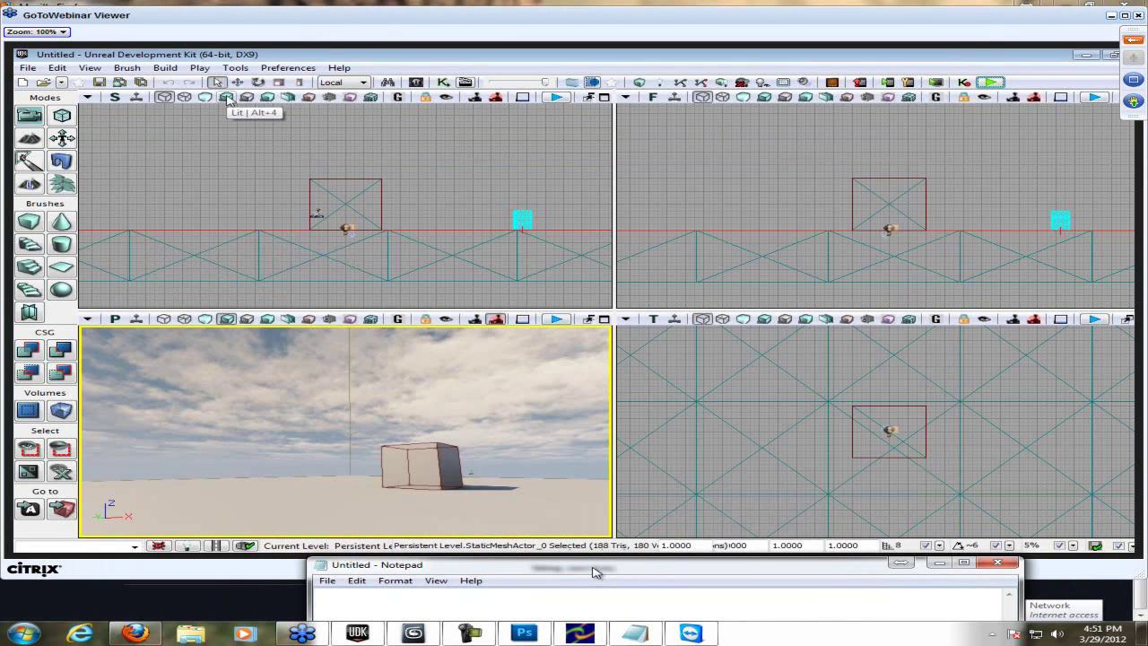
pyautogui.write("Don't worry I")
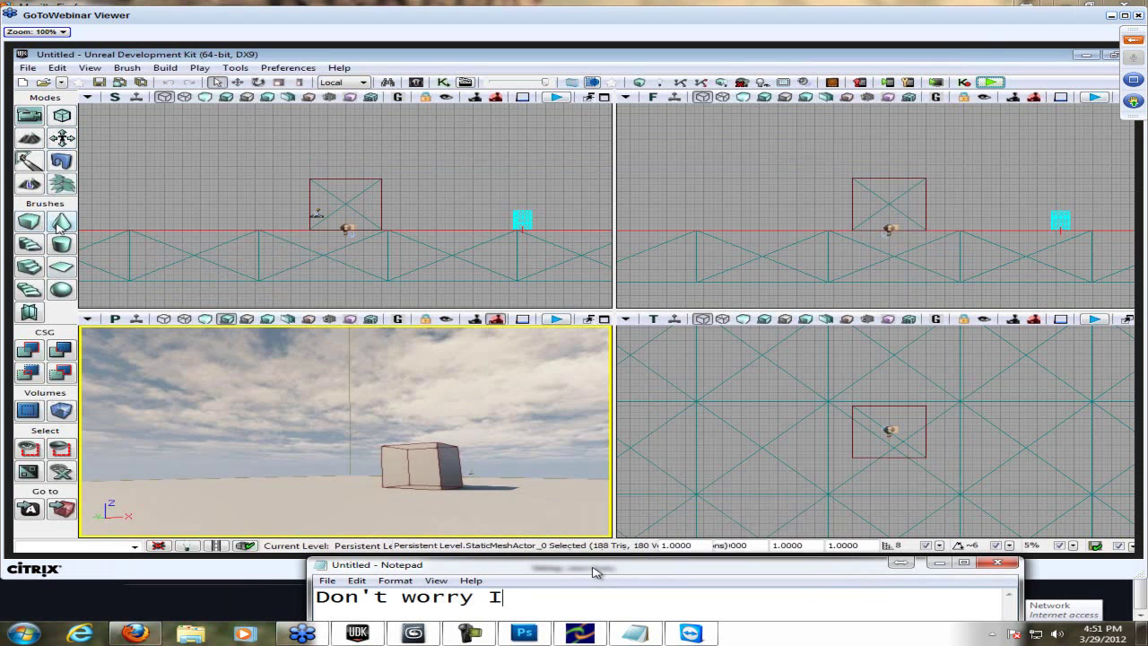
pyautogui.write("'m recording :3")
pyautogui.hotkey('ctrl', 'a')
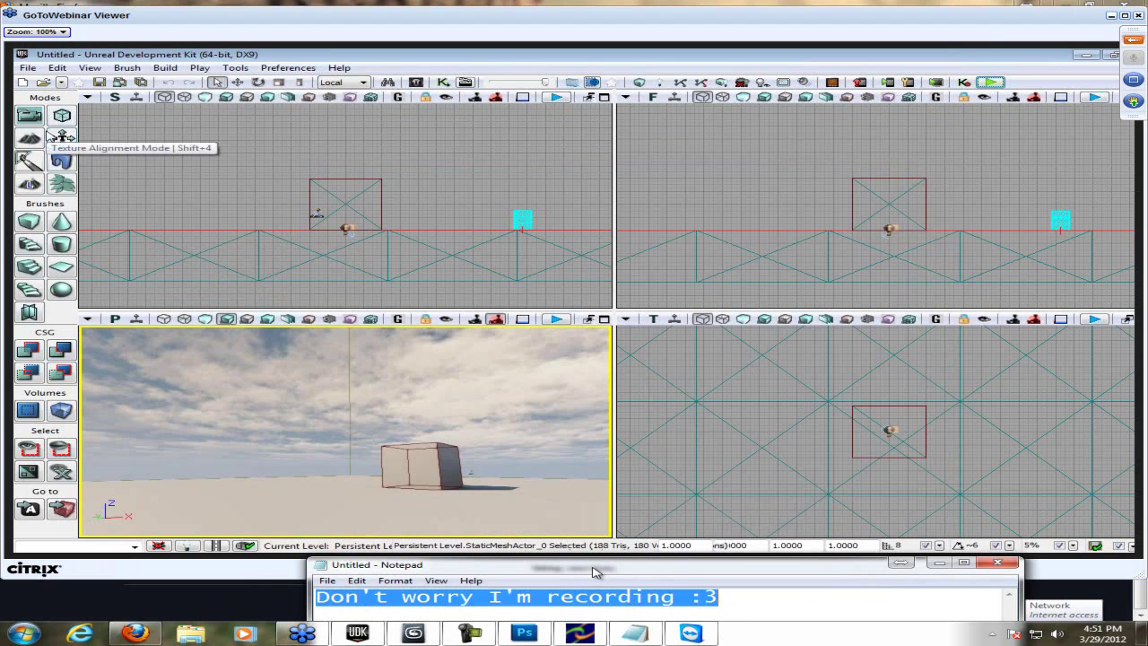
pyautogui.write('I g')
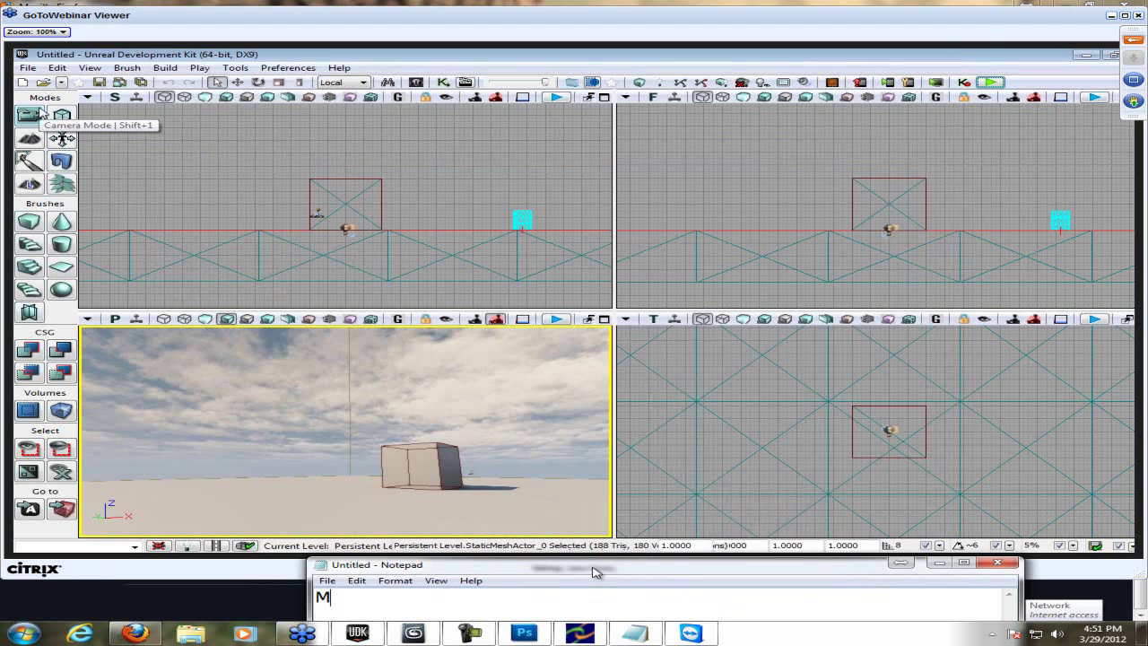
pyautogui.write('uess')
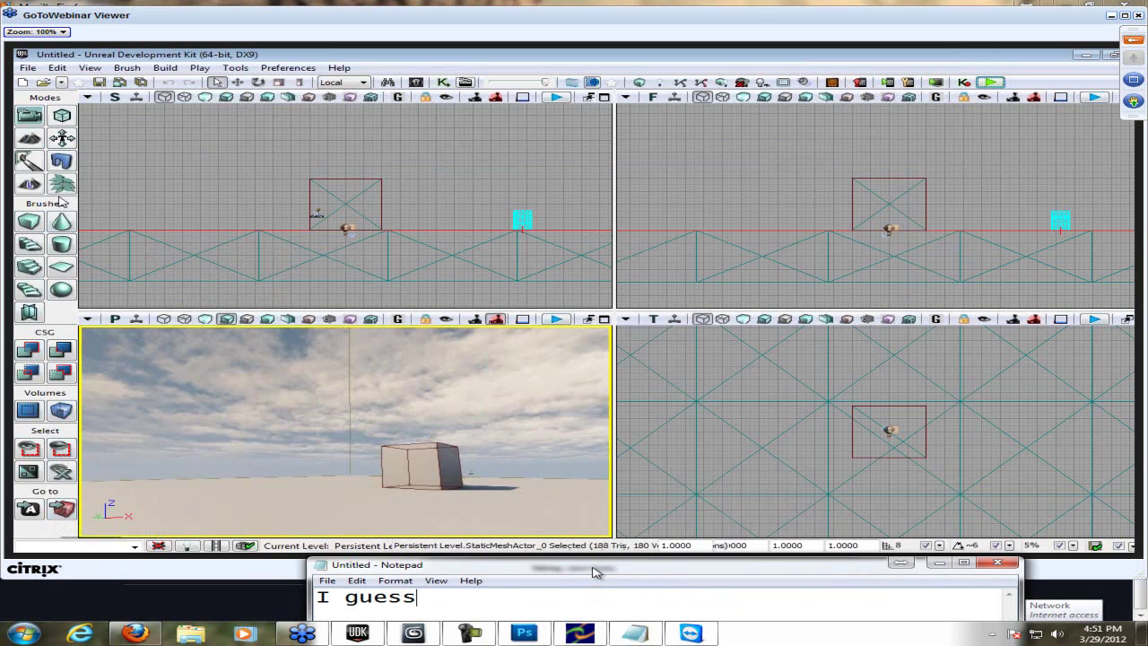
pyautogui.write(' I should be')
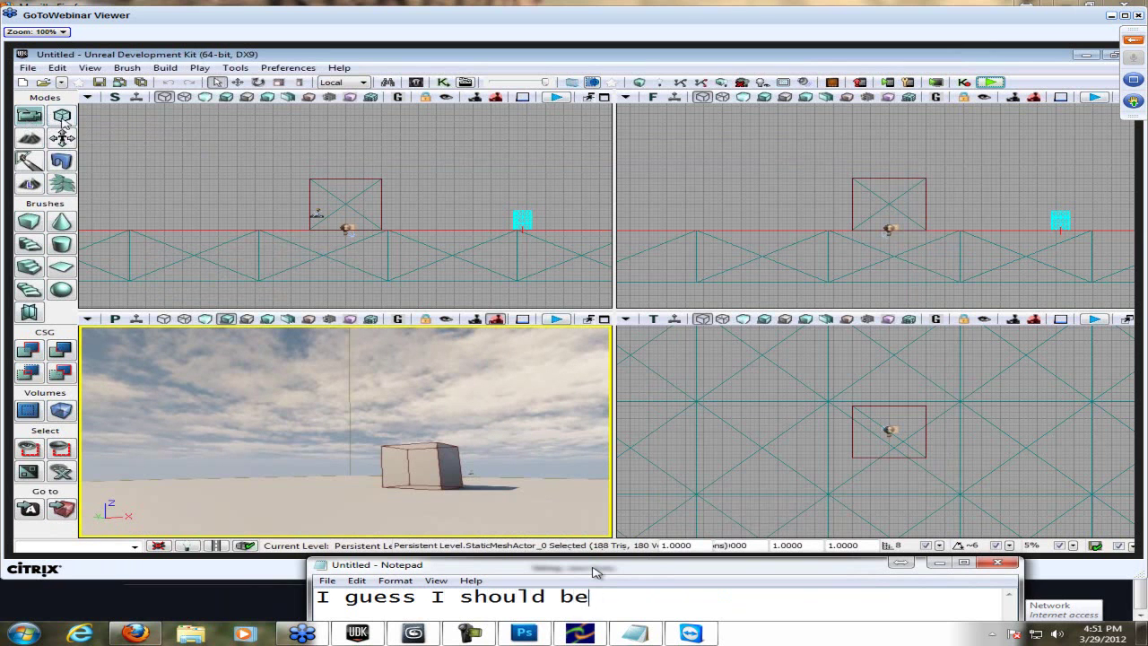
pyautogui.write(' mainly o')
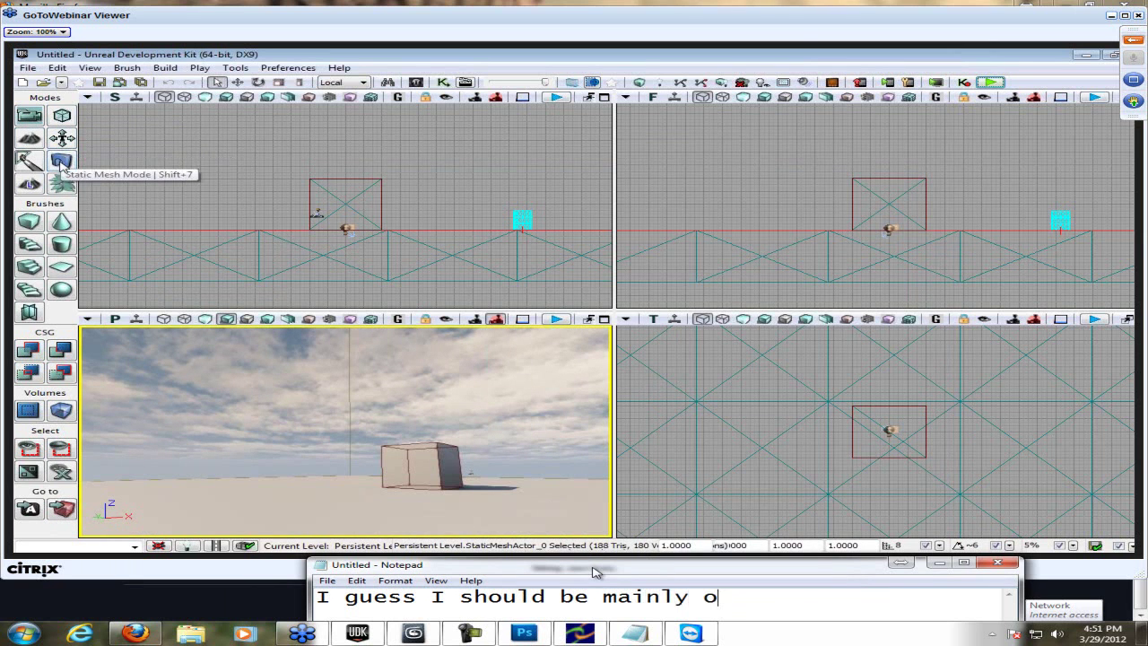
pyautogui.write('n him, not me tryping')
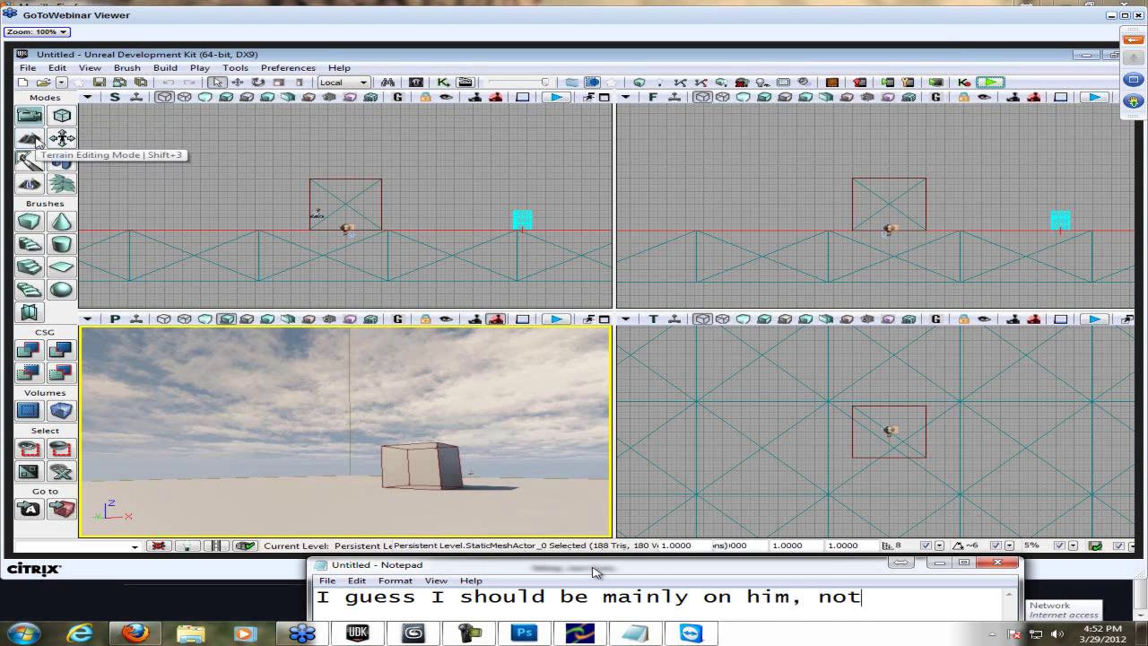
pyautogui.press('BackSpace')
pyautogui.press('BackSpace')
pyautogui.press('BackSpace')
pyautogui.press('BackSpace')
pyautogui.press('BackSpace')
pyautogui.press('BackSpace')
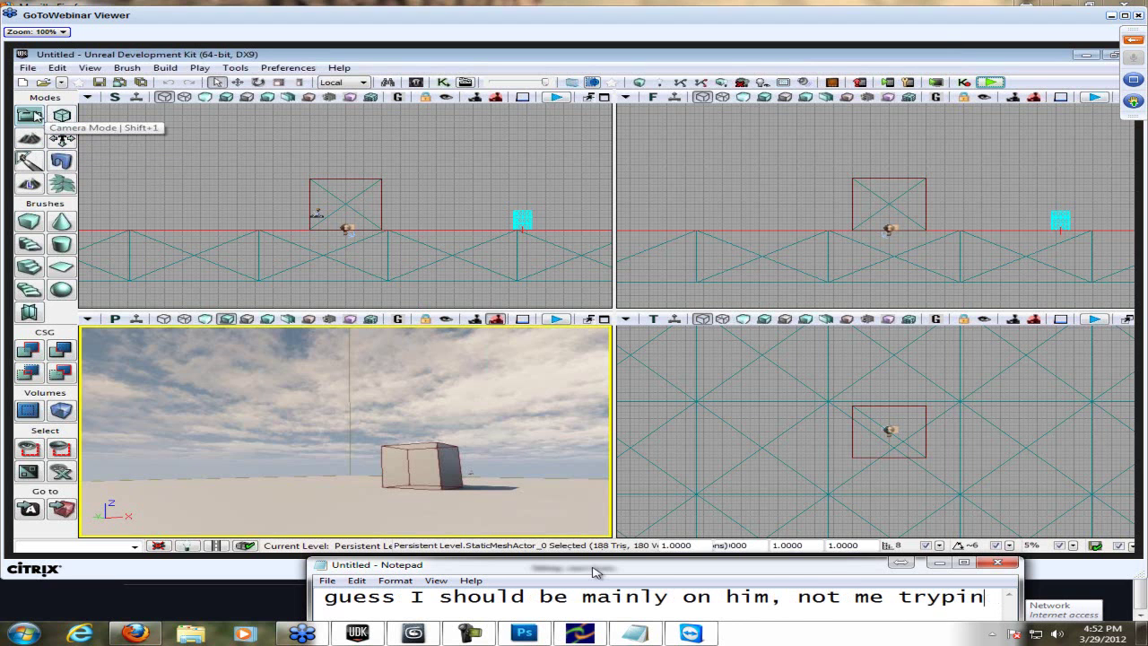
pyautogui.write('yping')
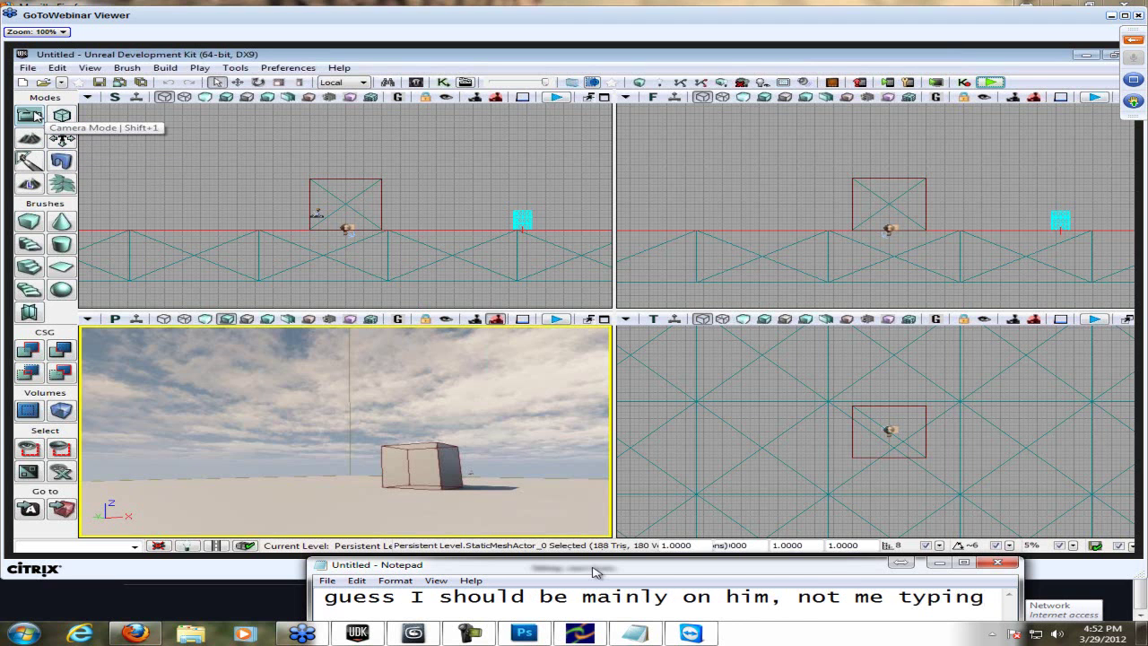
pyautogui.hotkey('ctrl', 'a')
pyautogui.press('BackSpace')
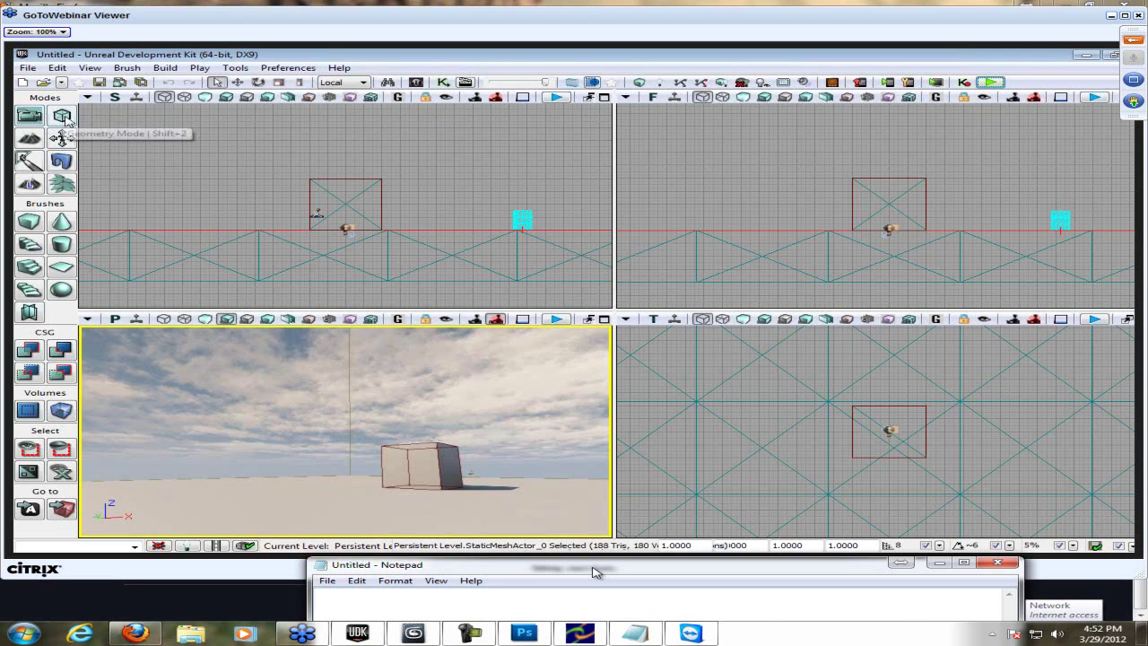
pyautogui.write('True story')
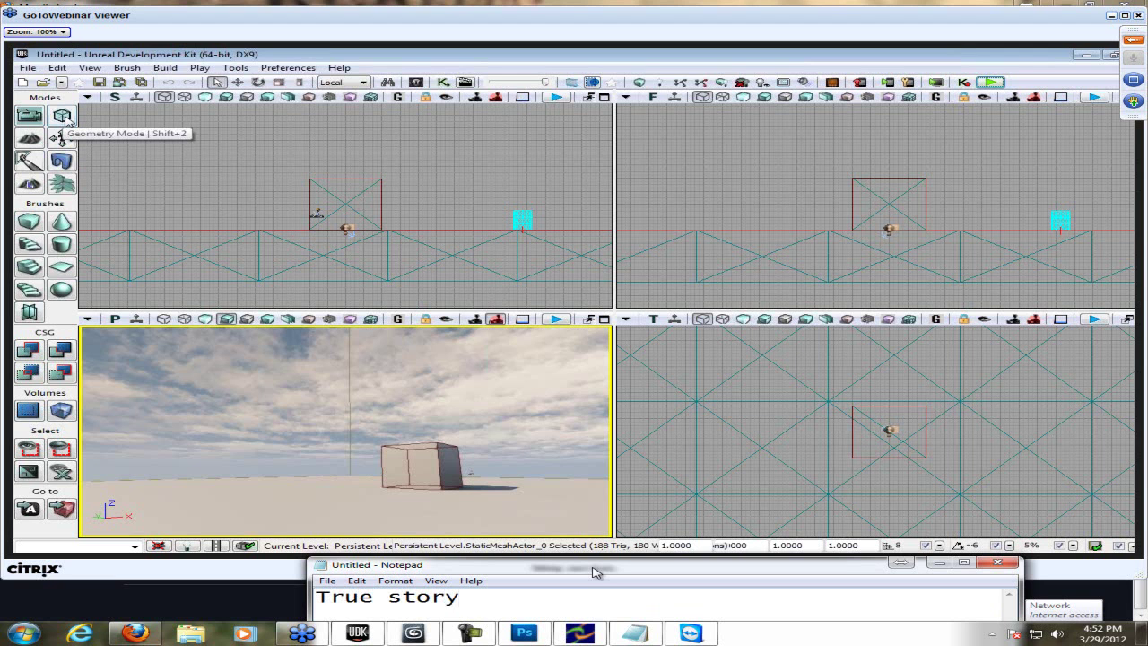
pyautogui.hotkey('ctrl', 'a')
pyautogui.write('Ge')
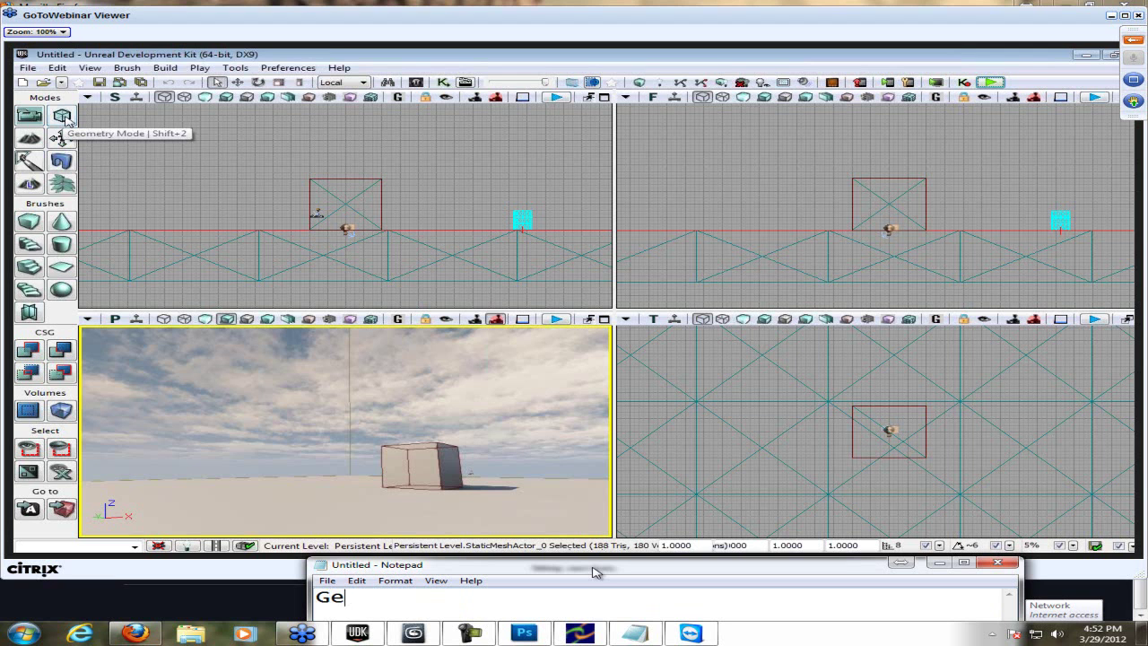
pyautogui.write('opetry ')
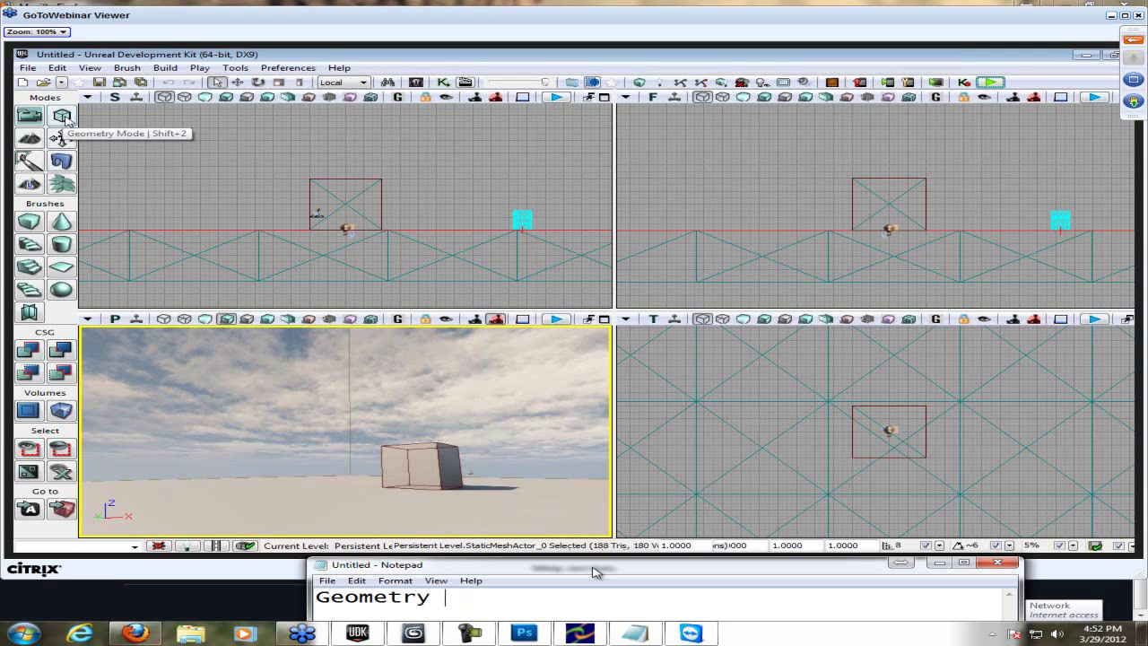
pyautogui.write('mode')
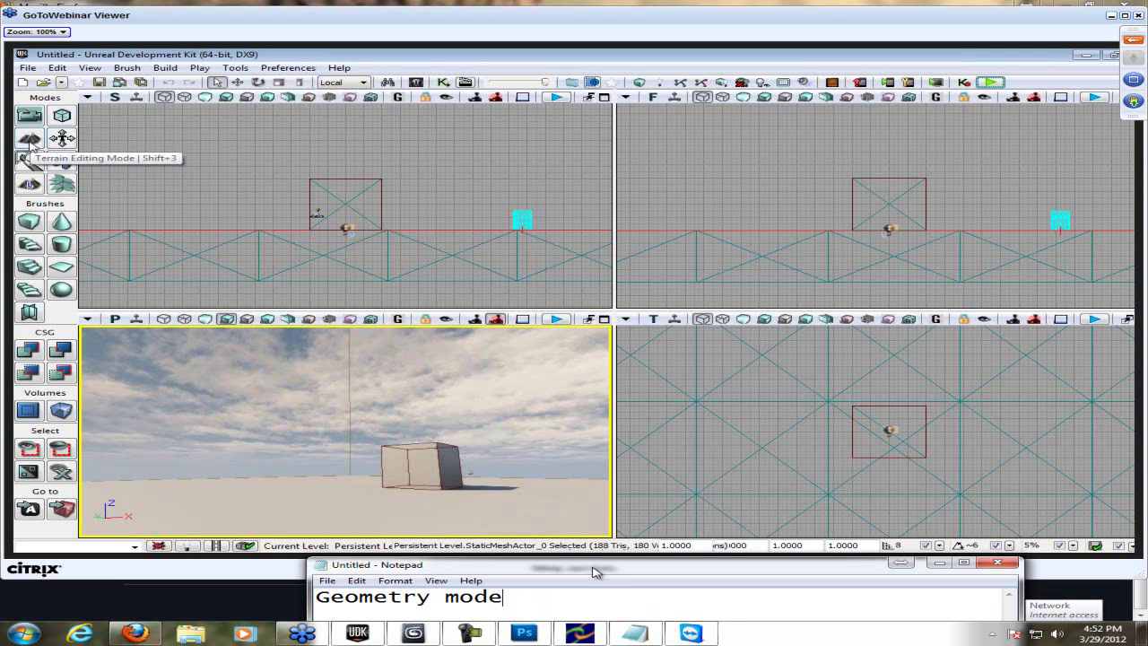
pyautogui.write('i is amazing, better for less ')
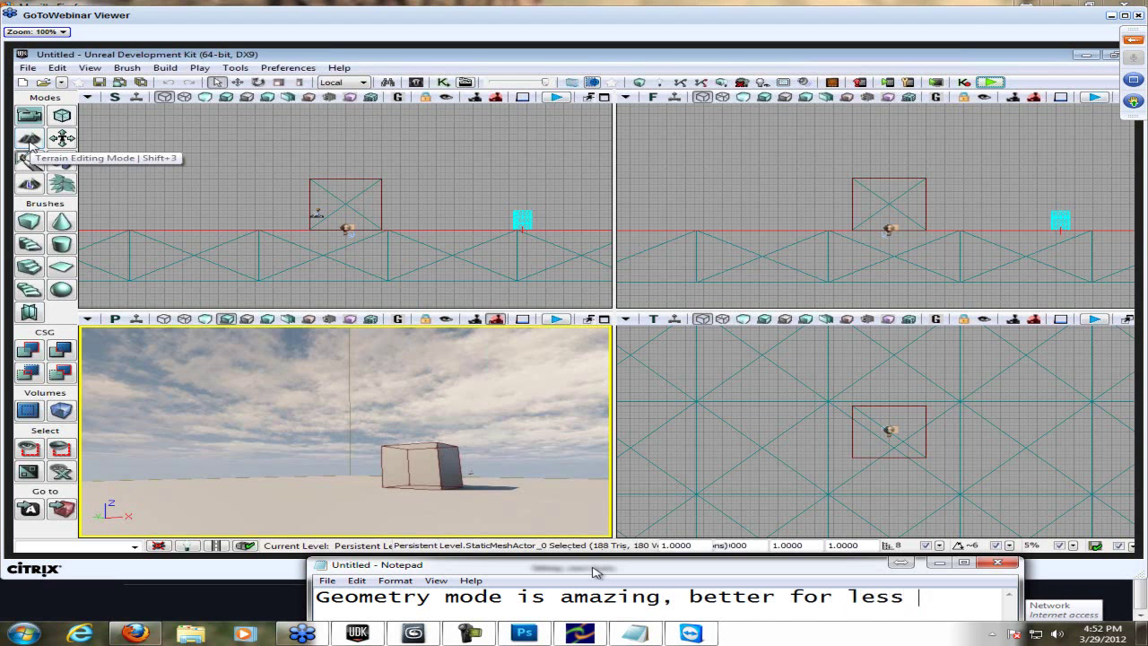
pyautogui.write('3D modeling')
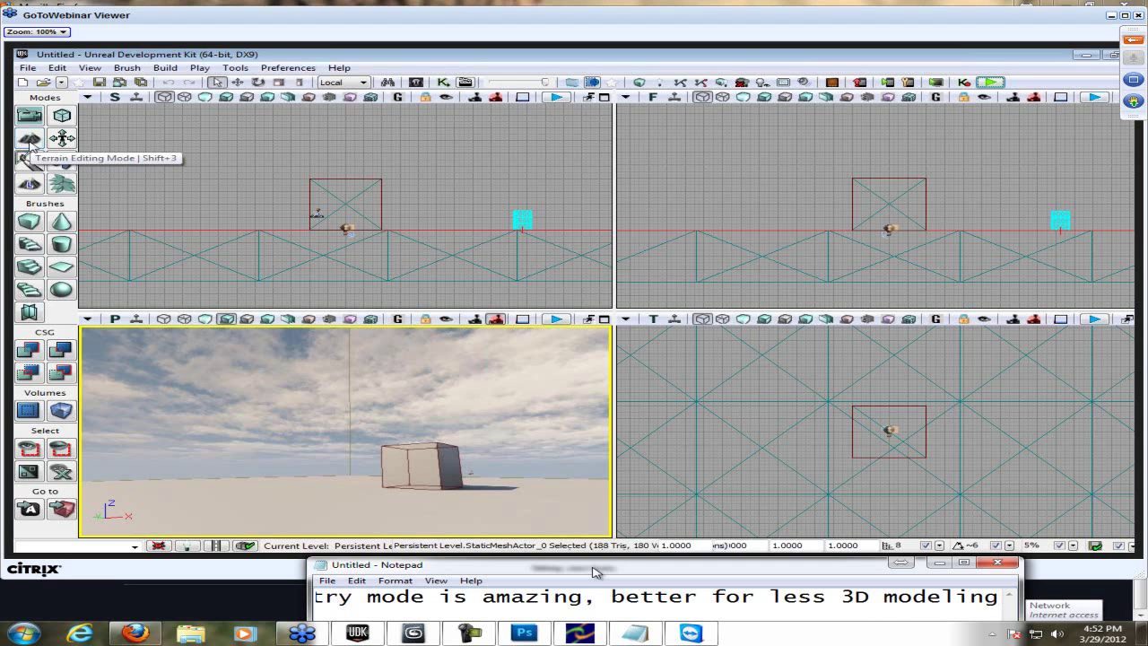
pyautogui.hotkey('ctrl', 'a')
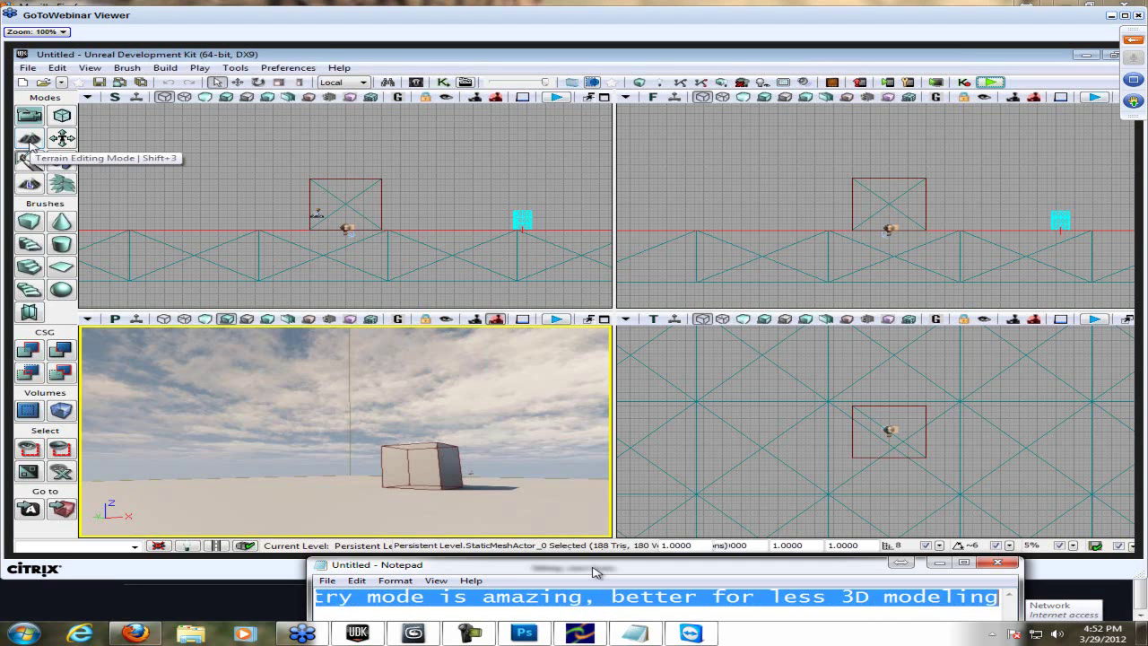
pyautogui.press('BackSpace')
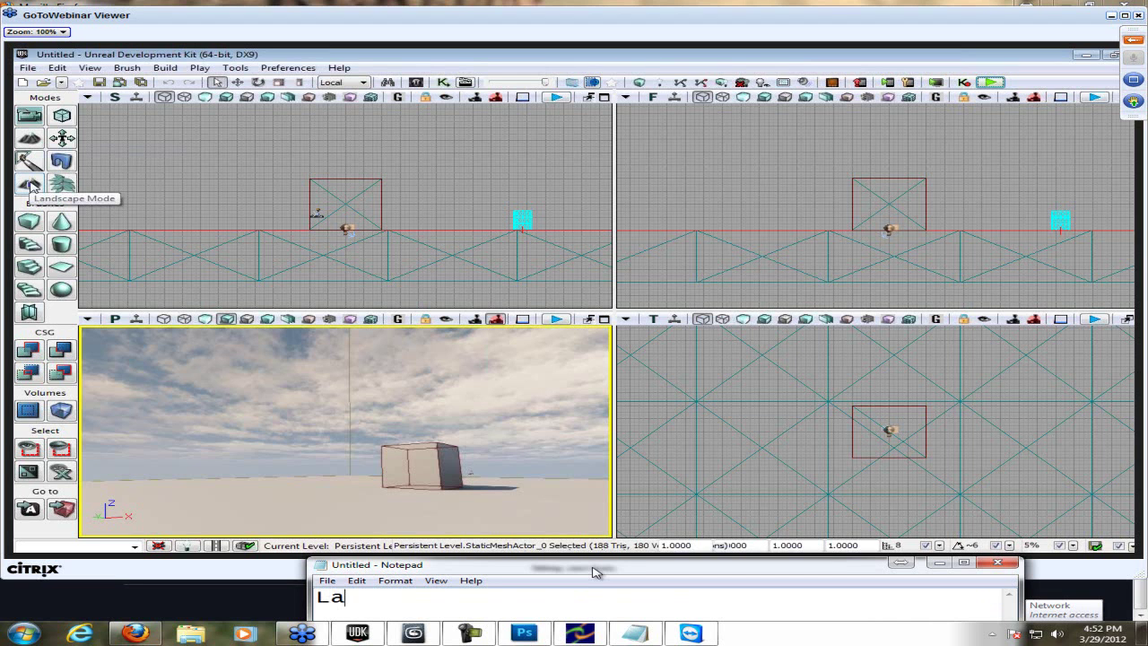
# - Type 'Landscape mode is awesome' in Notepad, then delete it
pyautogui.write('Landscape ')
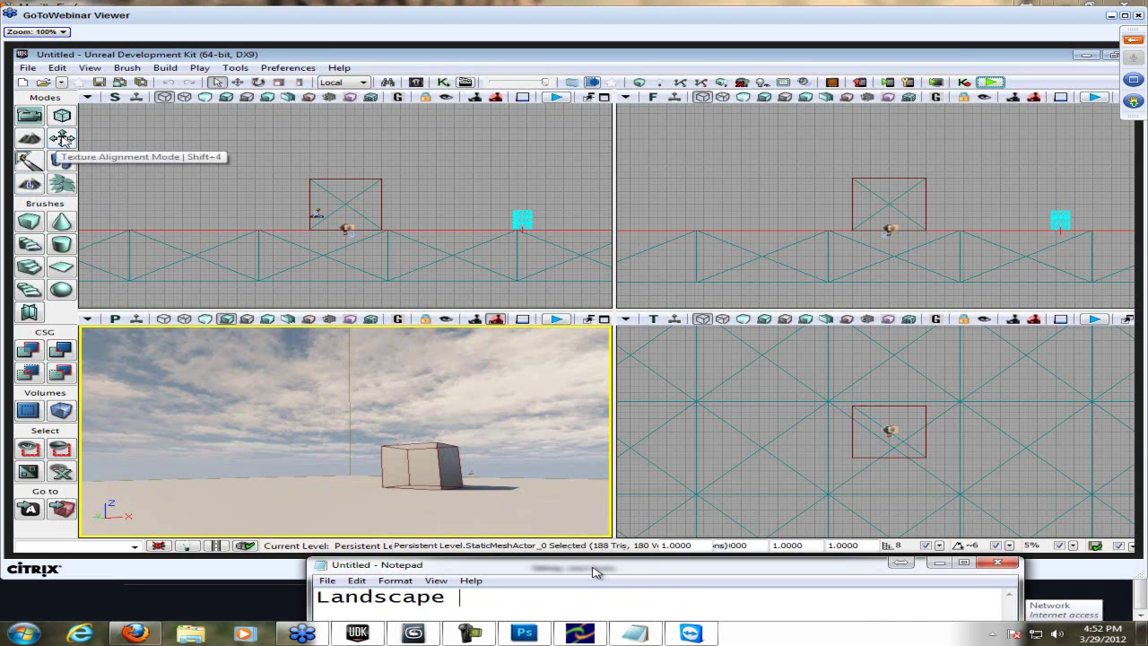
pyautogui.write('mode is awesome')
pyautogui.hotkey('ctrl', 'a')
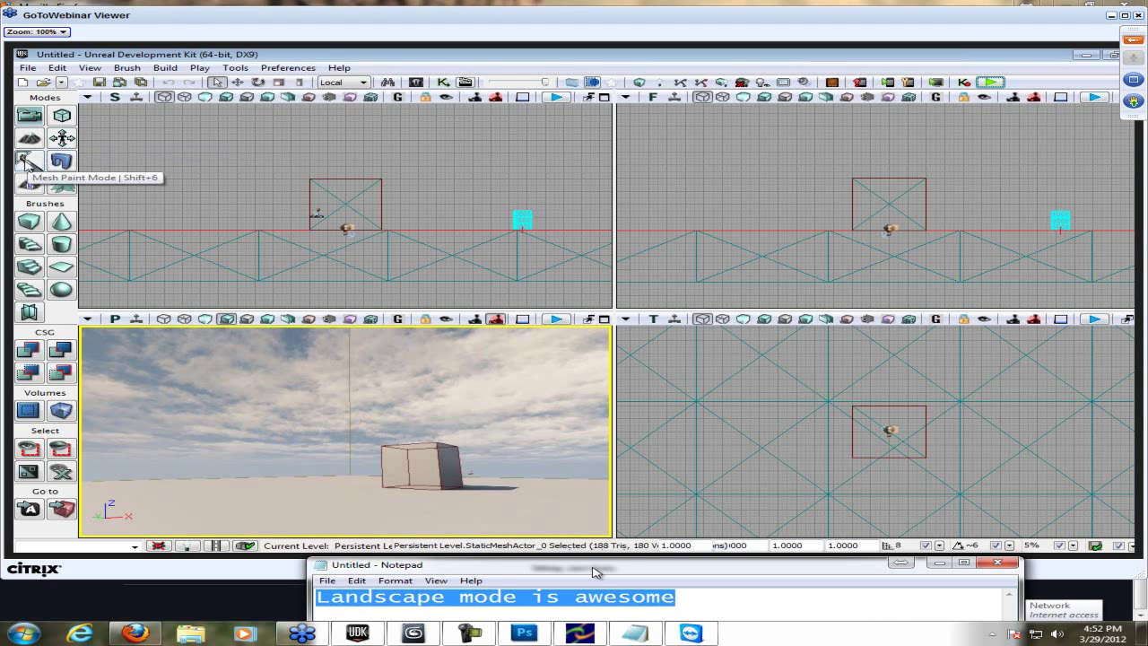
pyautogui.press('BackSpace')
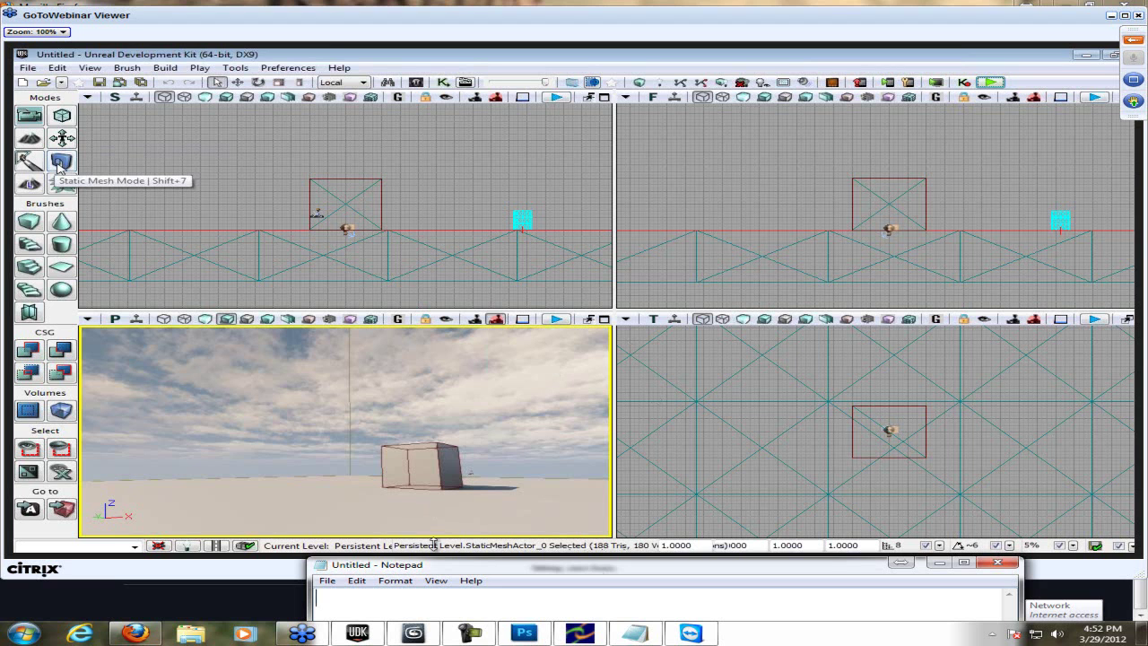
pyautogui.click(466, 634)
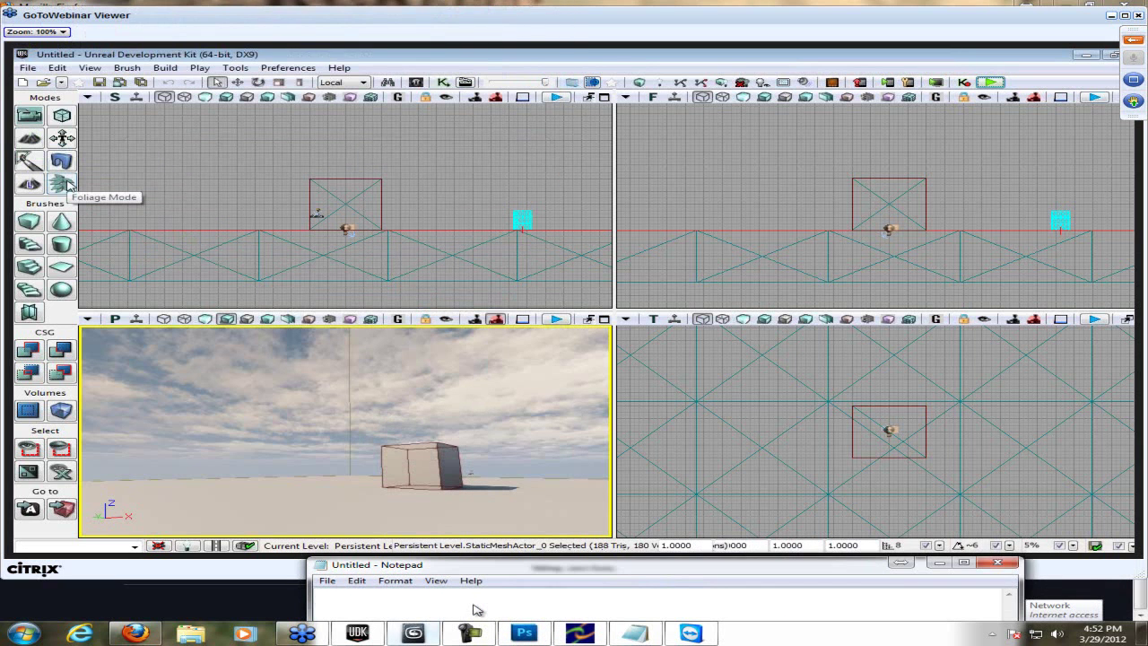
# - Close the Photoshop window and type 'I thought I just crashed' in Notepad
pyautogui.rightClick(413, 633)
pyautogui.click(477, 609)
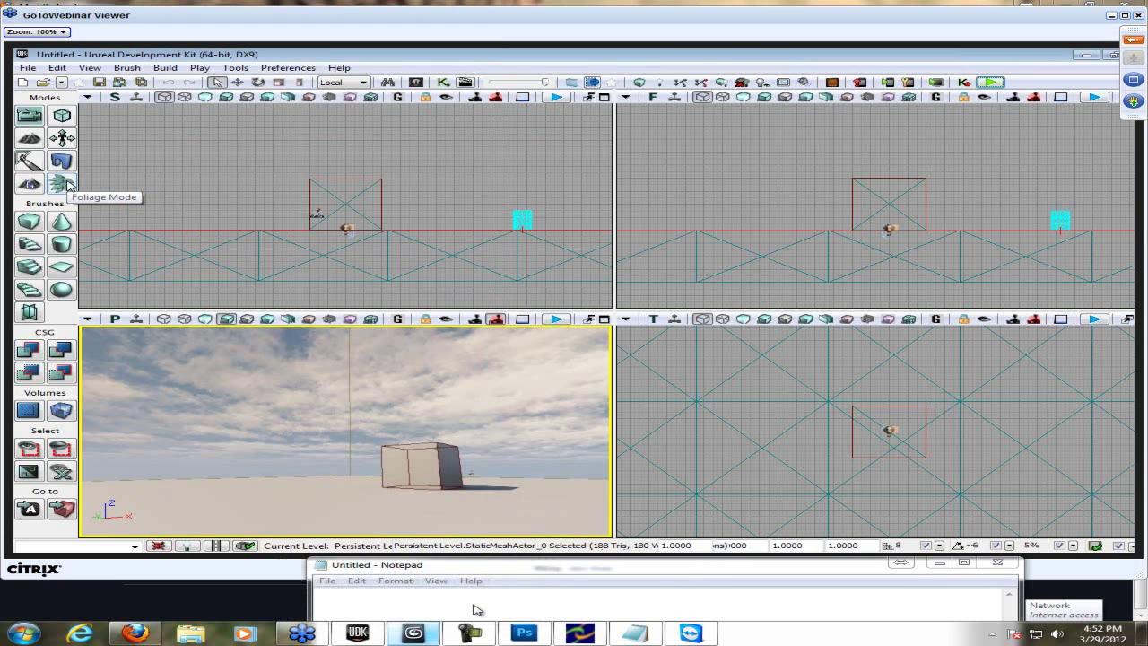
pyautogui.rightClick(525, 633)
pyautogui.click(474, 604)
pyautogui.write('I thought I')
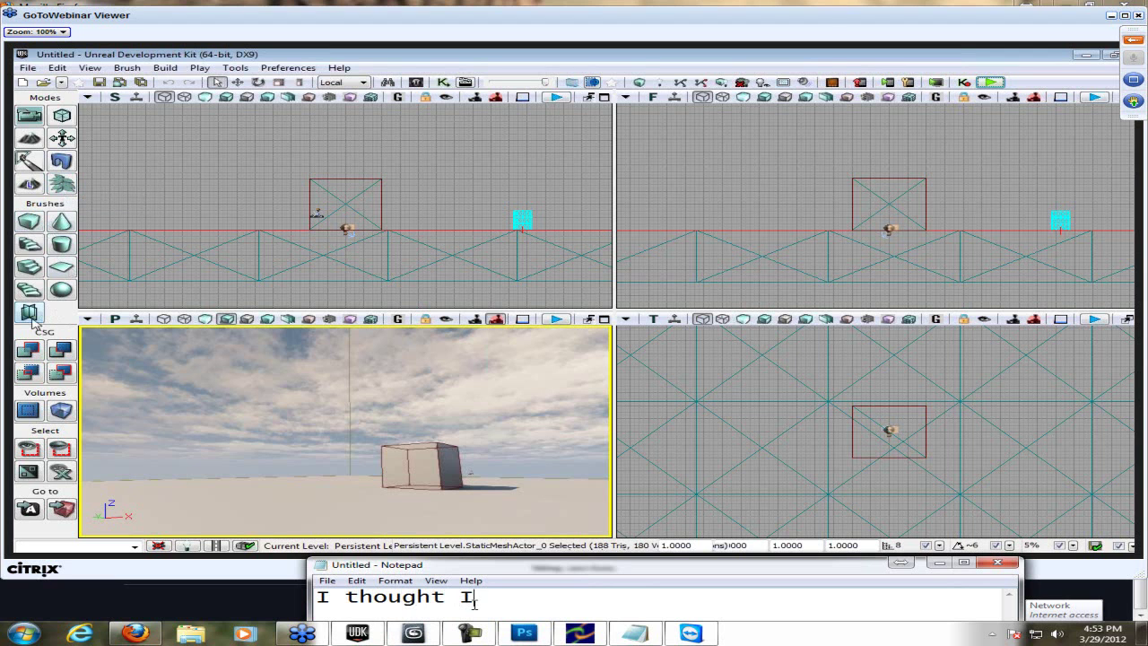
pyautogui.write(' just crashed')
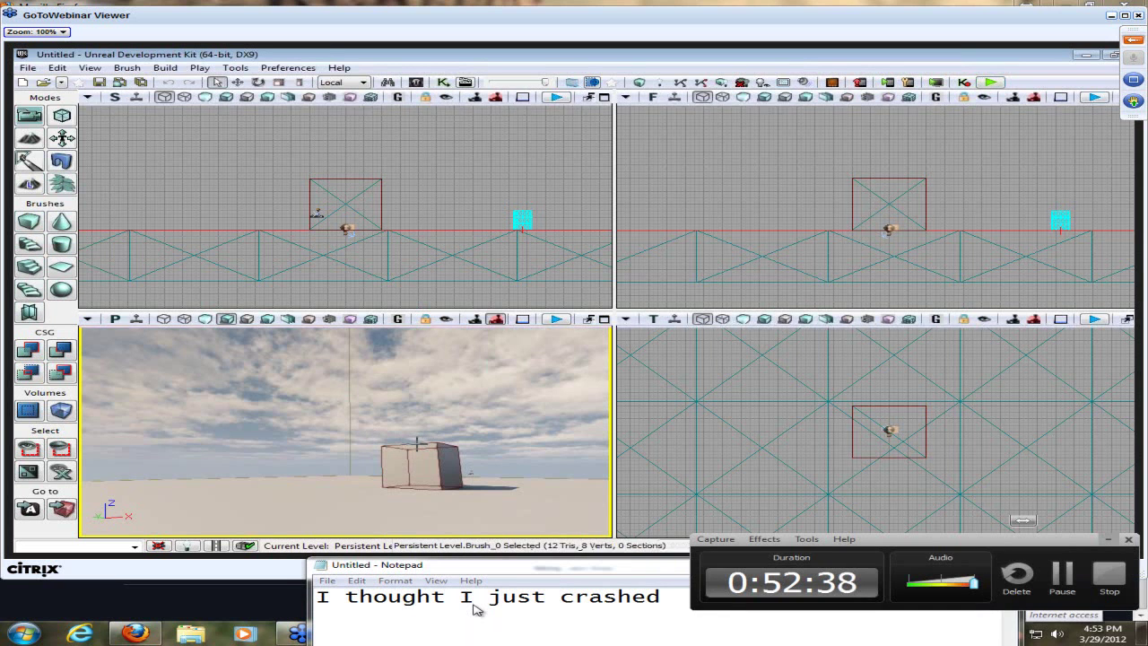
# - Move the perspective camera closer to the cube and add 'just crashed' to the note
pyautogui.moveTo(503, 466); pyautogui.dragTo(503, 467)
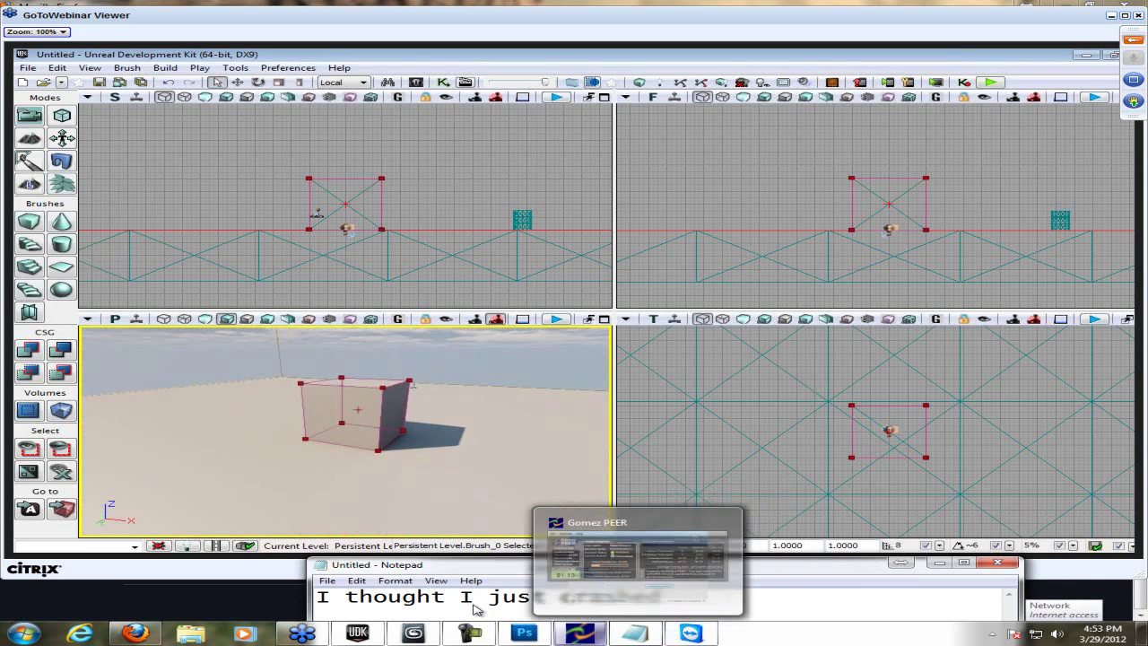
pyautogui.write('just crashed')
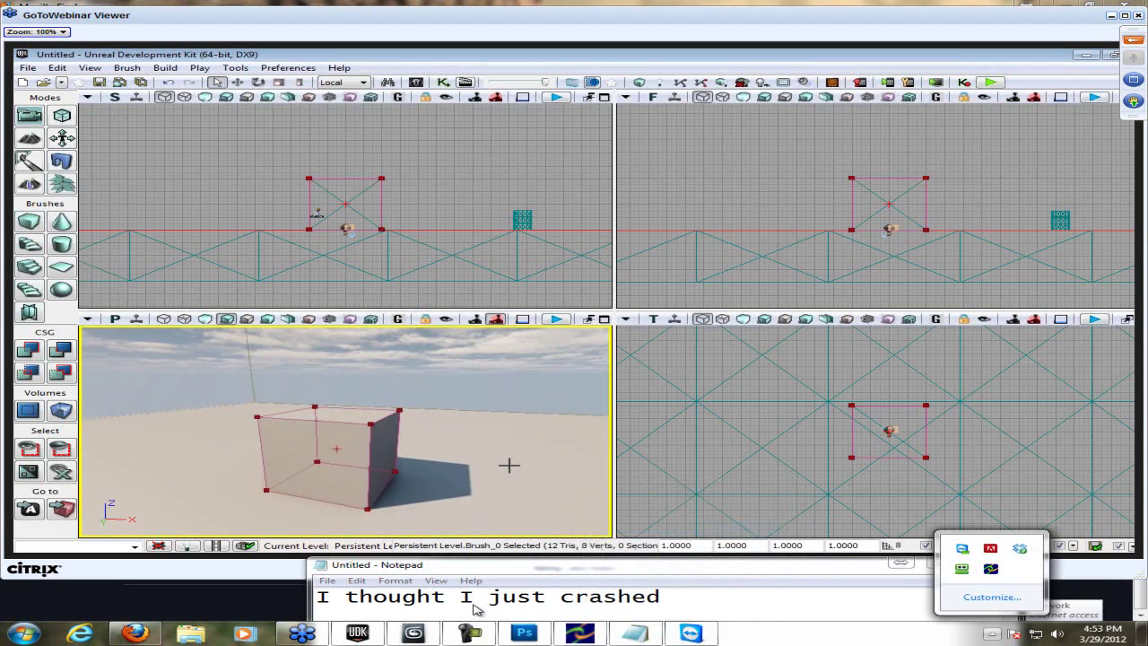
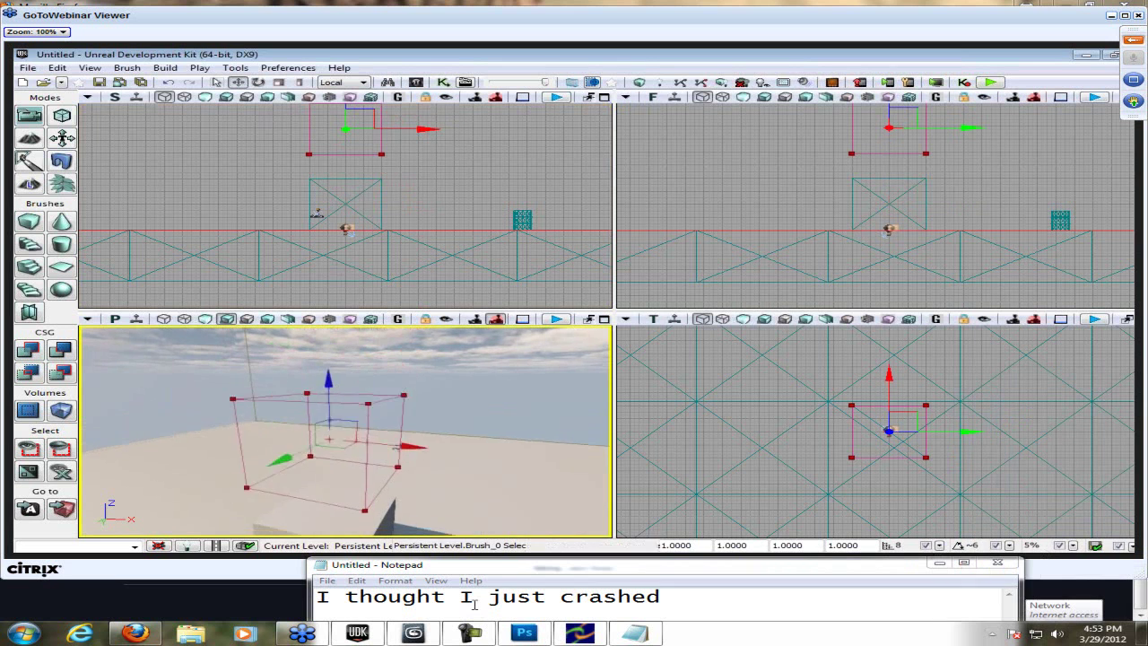
# - Overwrite the Notepad note three times, ending with 'PRESS CSG ADD'
pyautogui.click(475, 610)
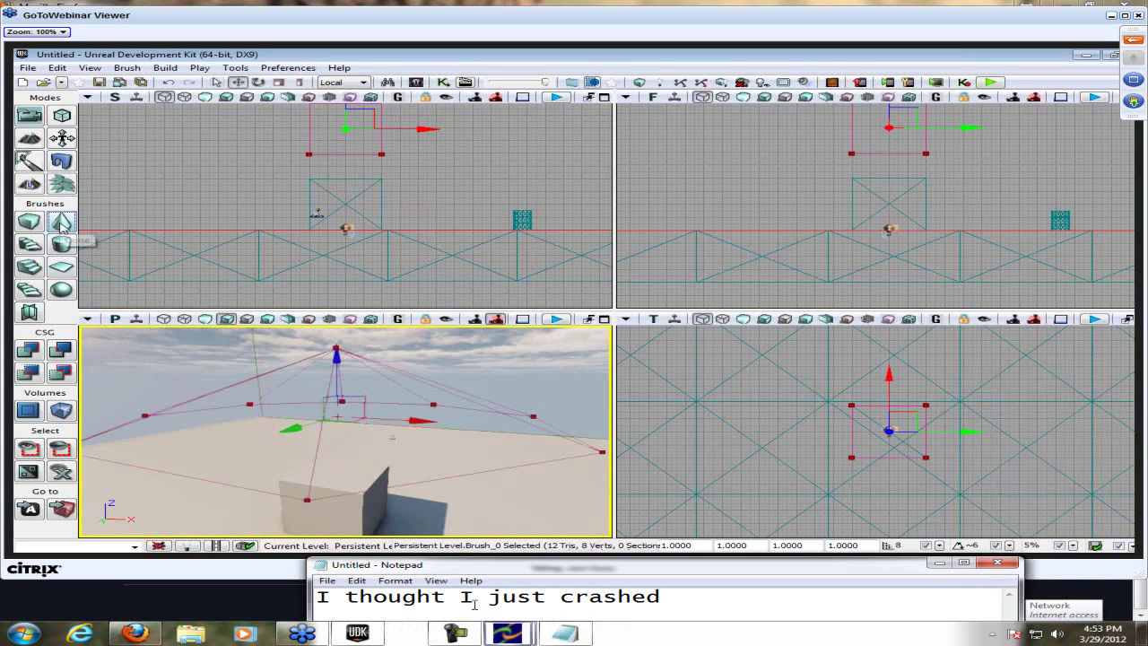
pyautogui.hotkey('ctrl', 'a')
pyautogui.write('Th')
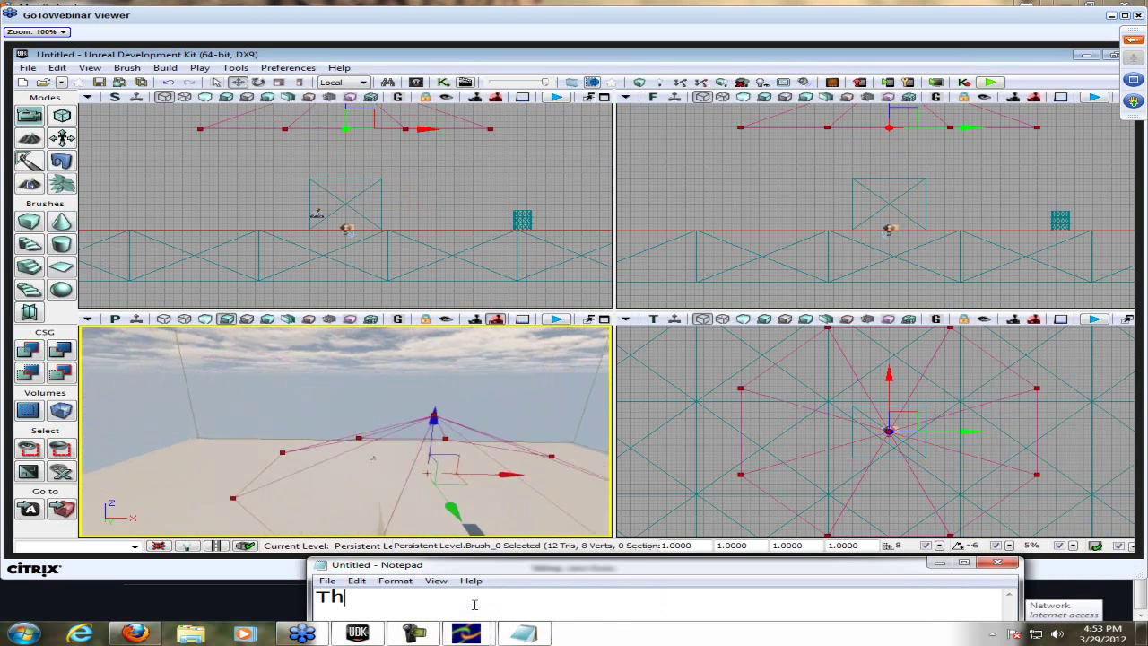
pyautogui.write('is is so annoy')
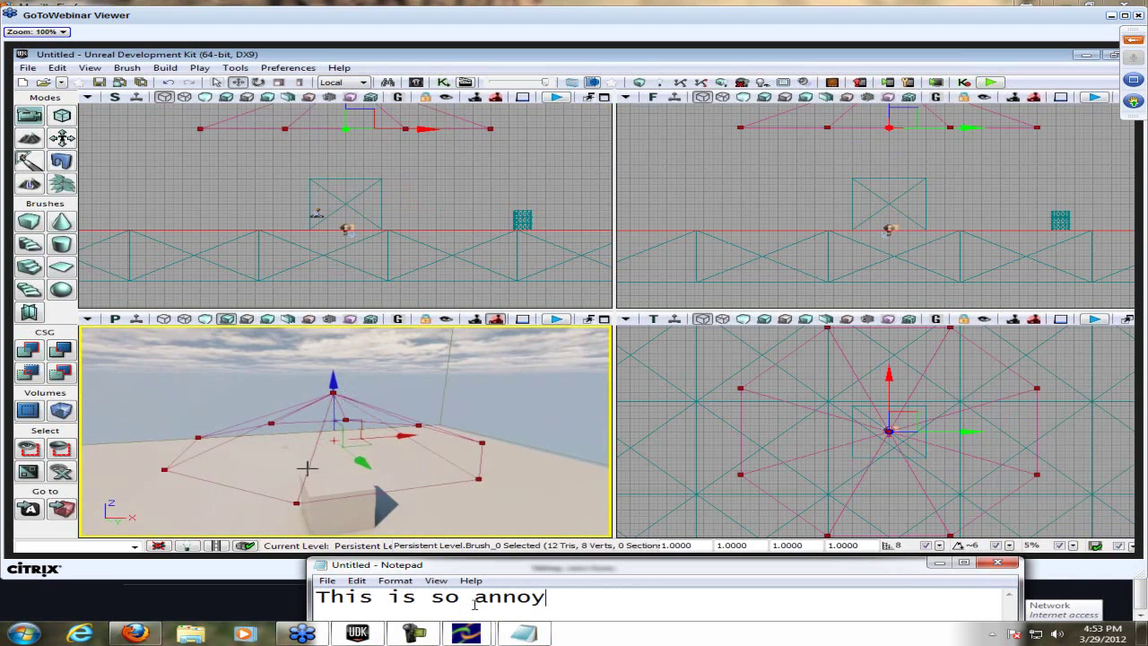
pyautogui.write('ing -___')
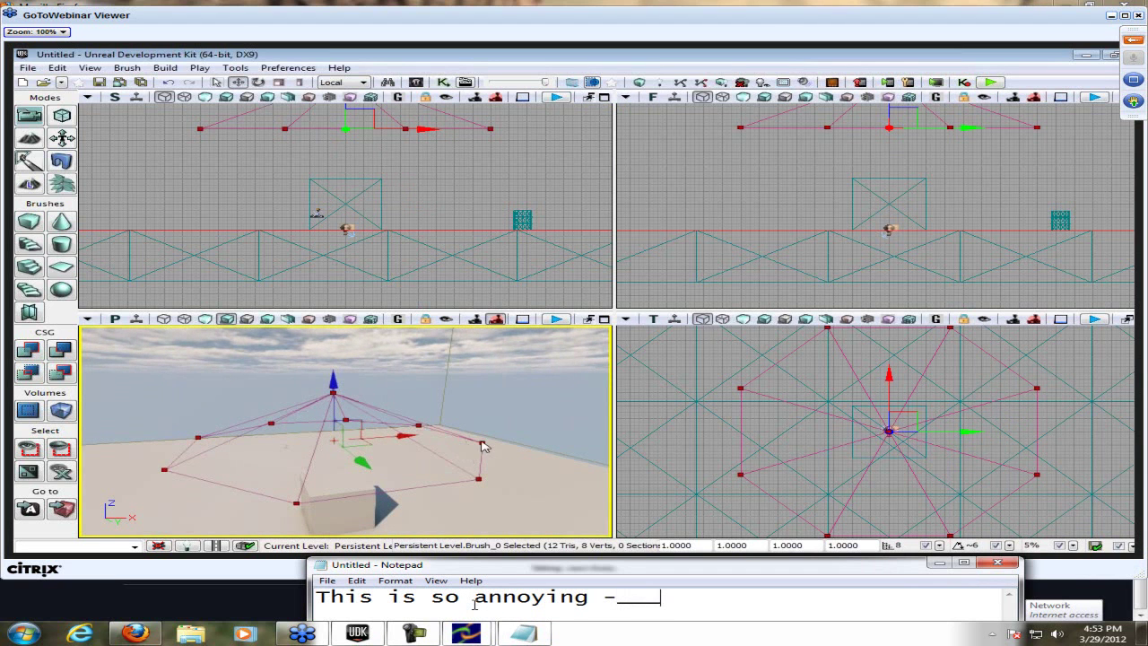
pyautogui.write('- The cake is a lie')
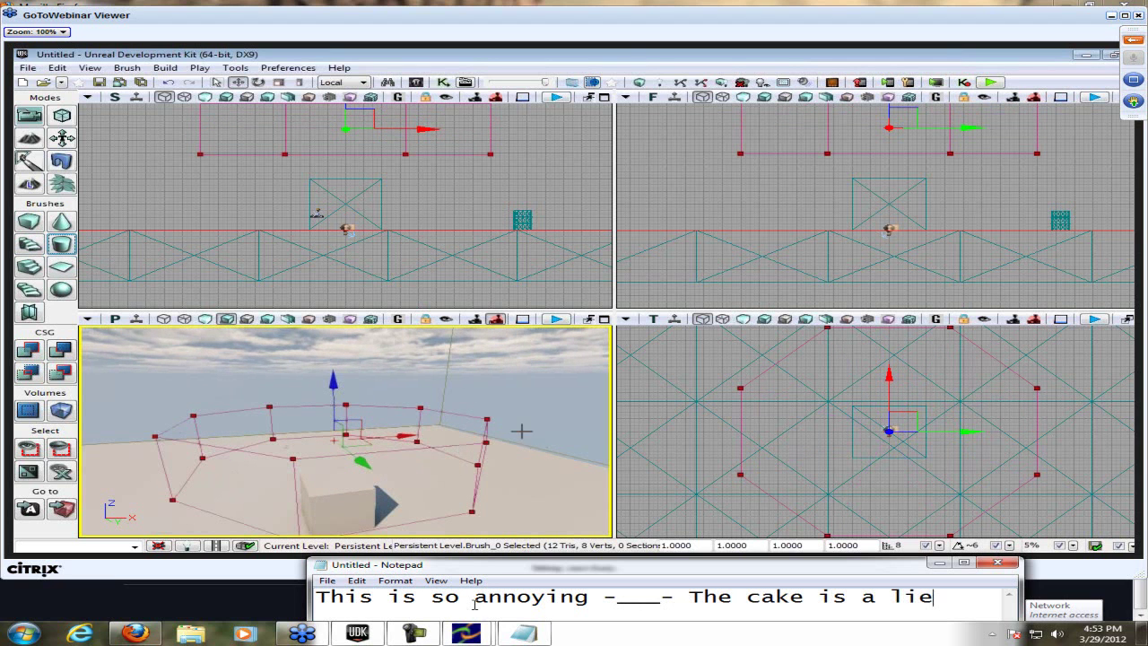
pyautogui.hotkey('ctrl', 'a')
pyautogui.write('You ')
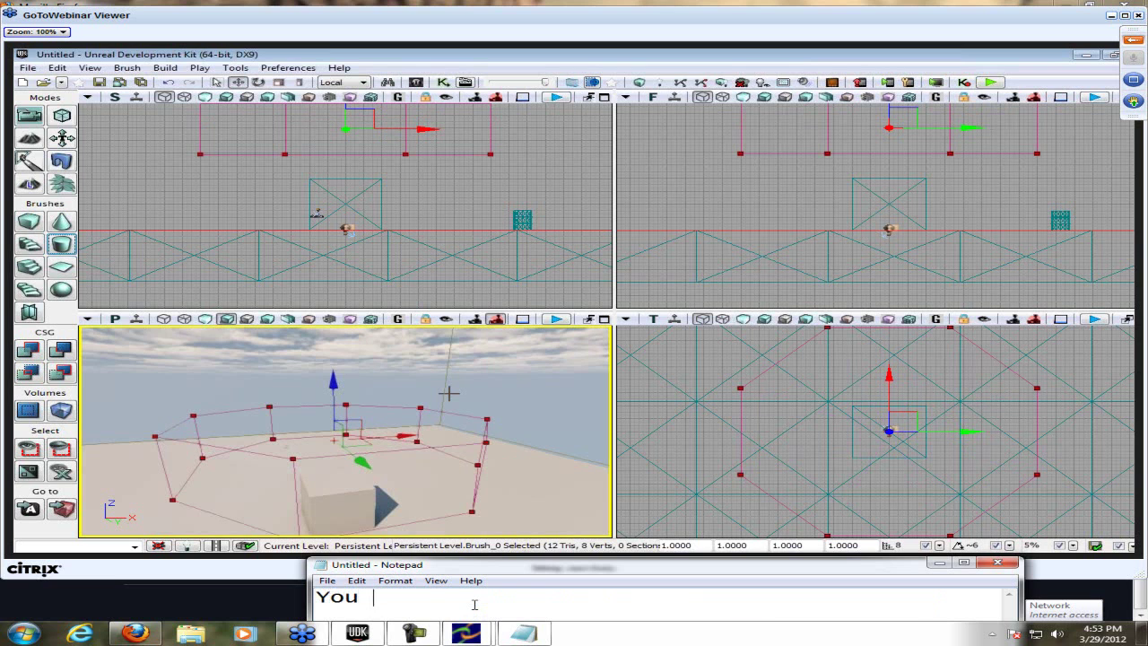
pyautogui.write('have to build geometry')
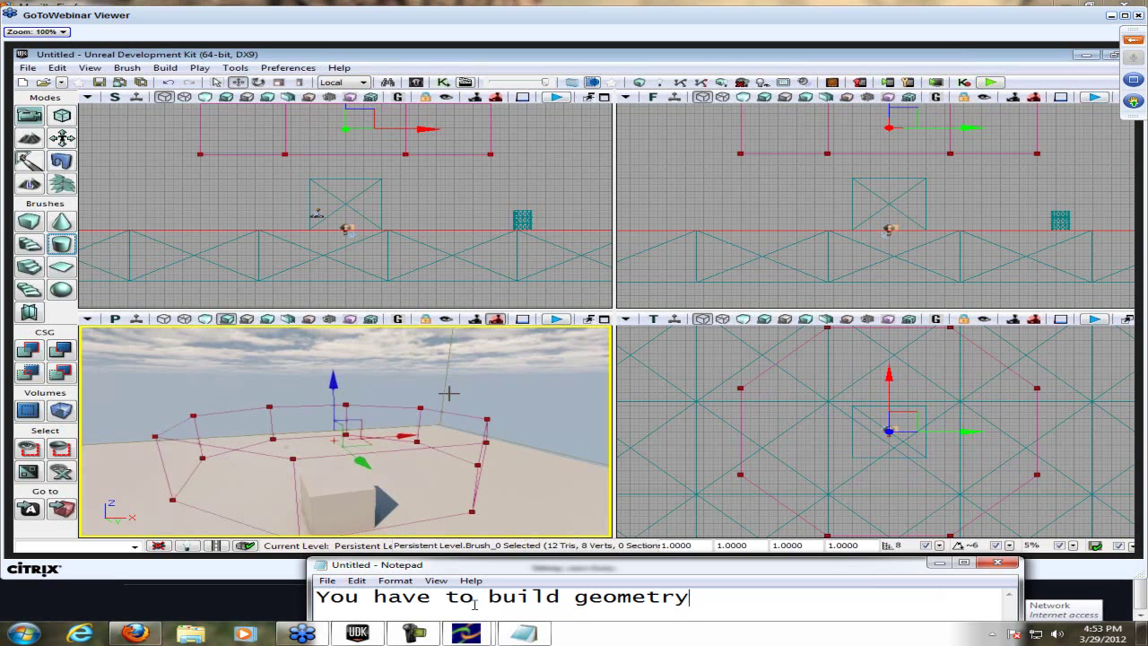
pyautogui.hotkey('ctrl', 'a')
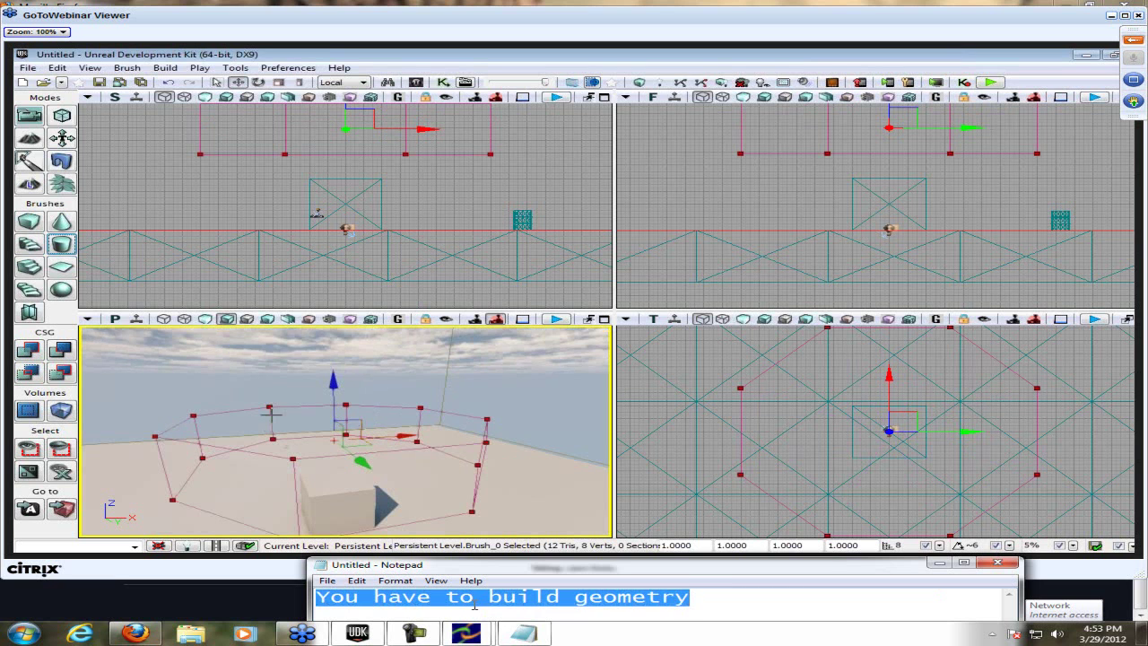
pyautogui.write('PRESS CSG ADD')
# - Switch the brush into Geometry Mode and replace the note with 'Edit the verts :3'
pyautogui.click(89, 69)
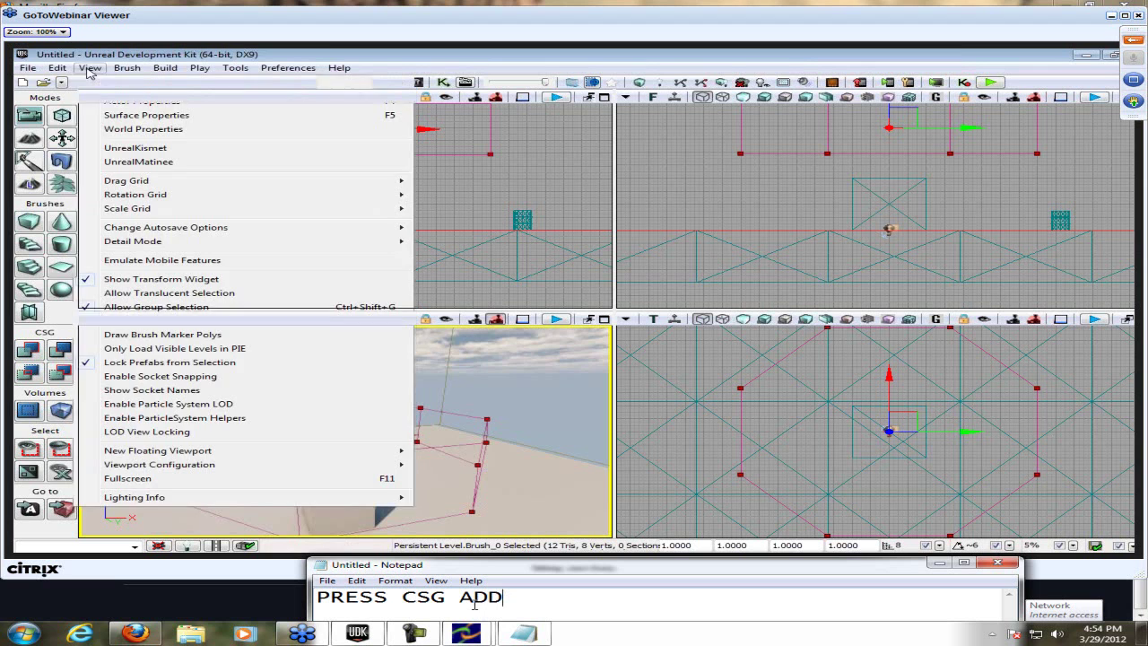
pyautogui.click(475, 603)
pyautogui.hotkey('ctrl', 'a')
pyautogui.press('BackSpace')
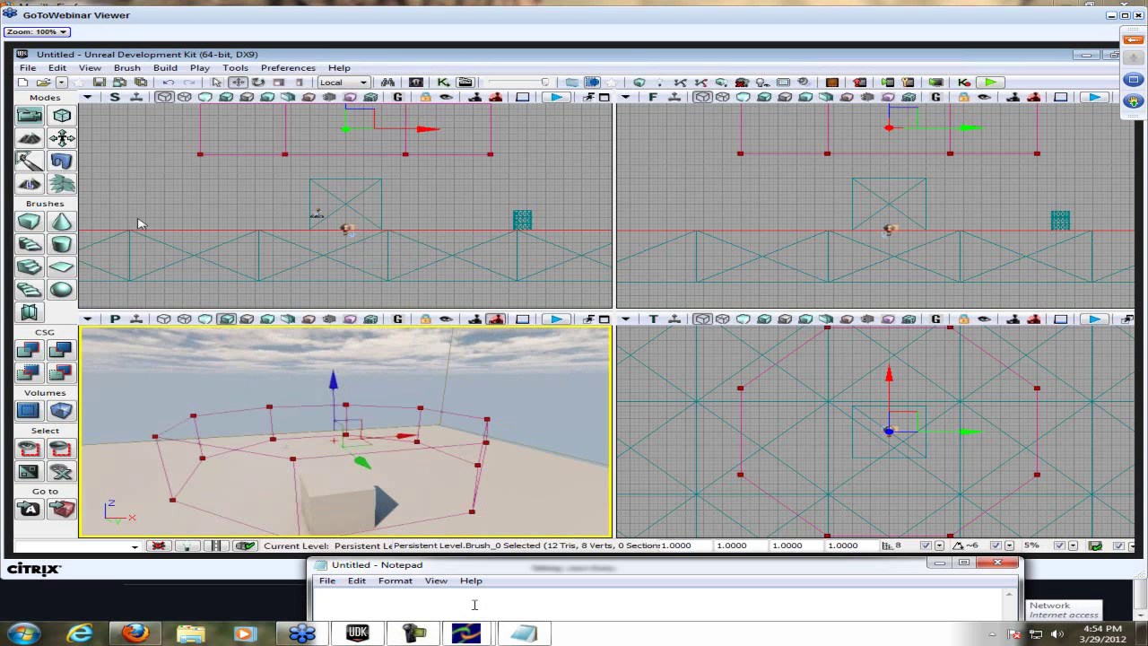
pyautogui.click(62, 114)
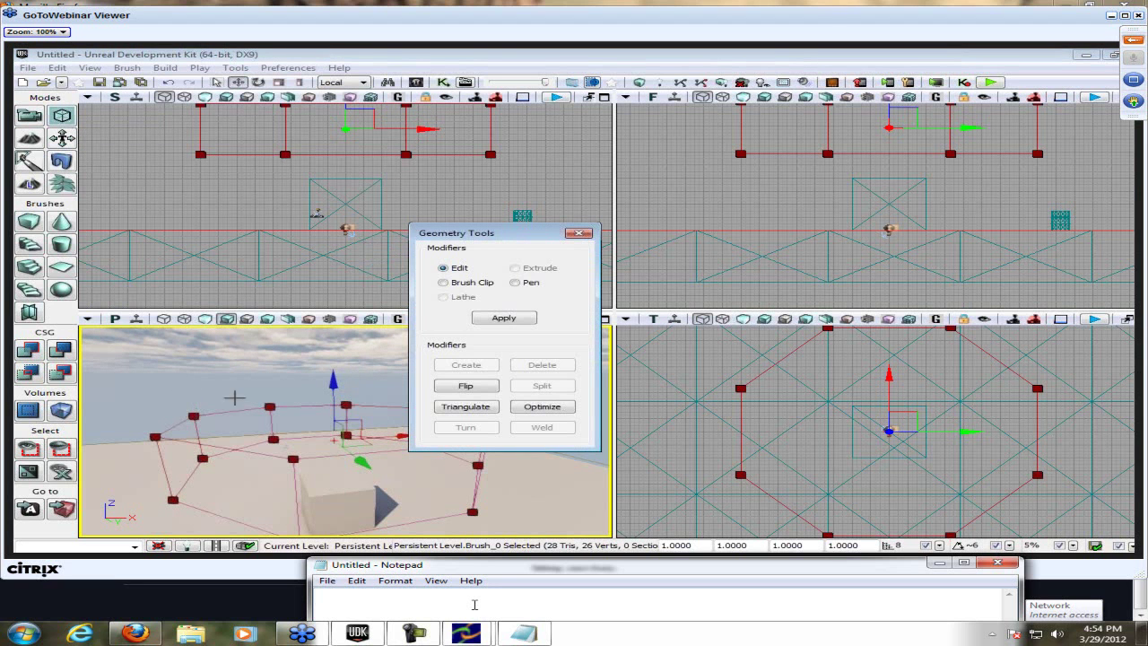
pyautogui.write('Edit')
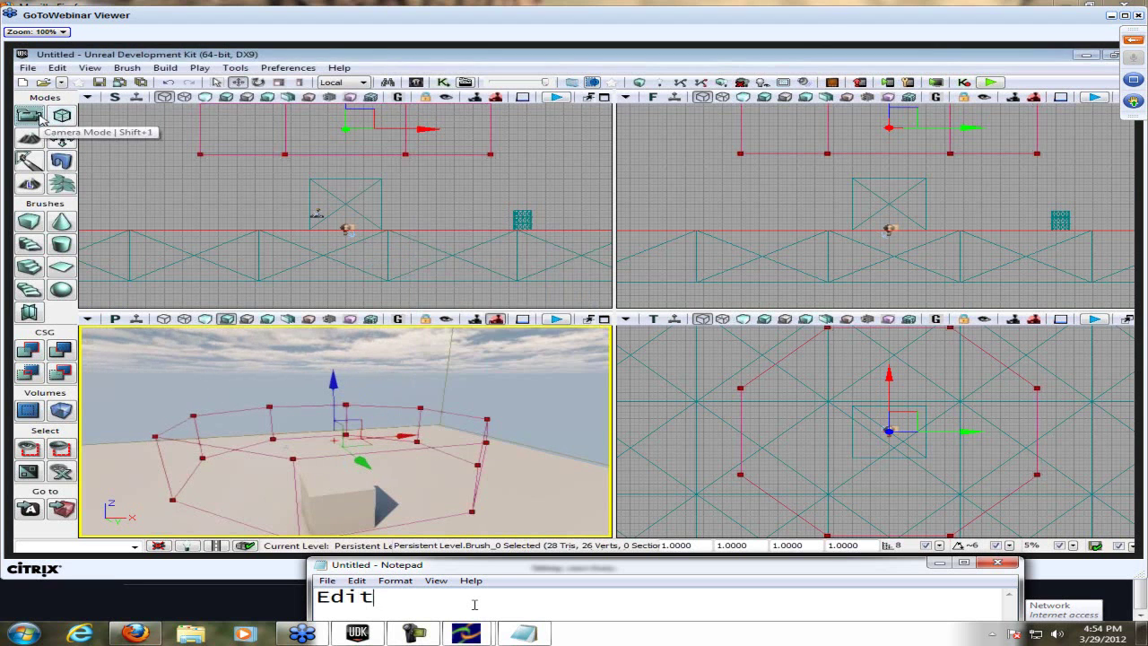
pyautogui.write(' the verts')
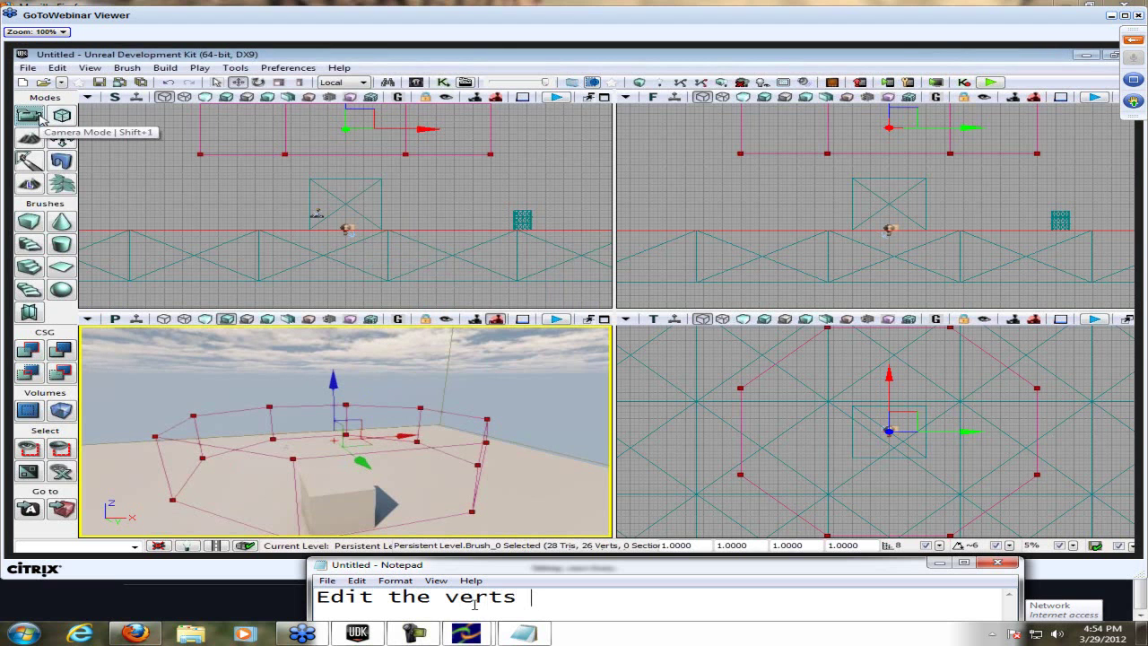
pyautogui.write(' :3')
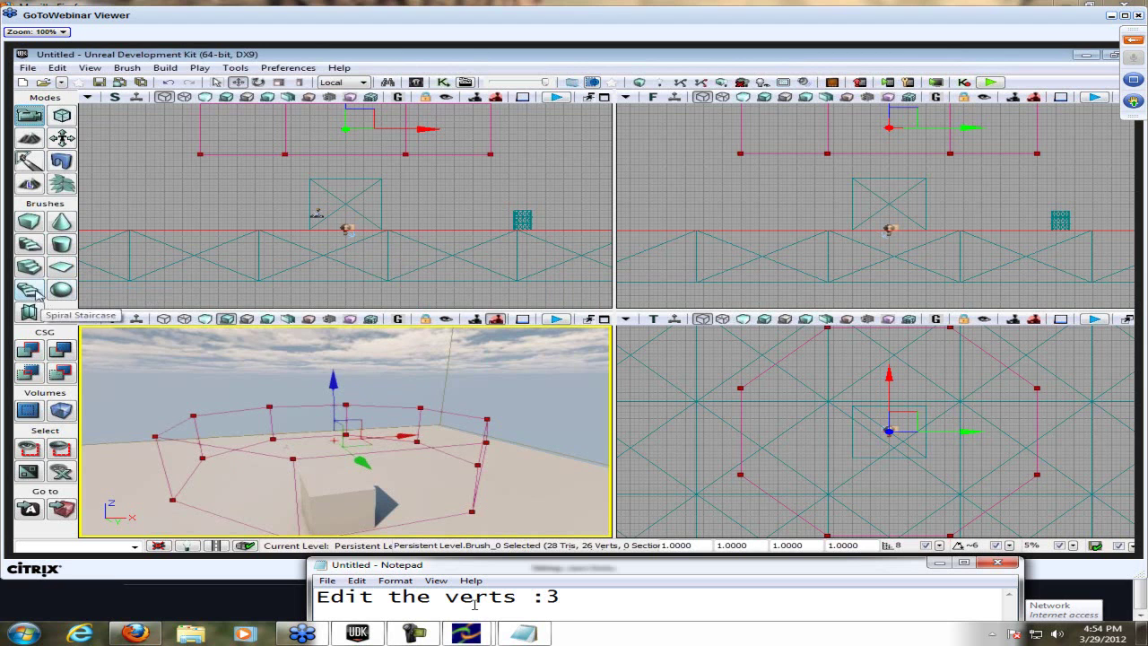
# - Rewrite the note as the tetrahedron warning, then begin 'Material adding is extremely difficult'
pyautogui.hotkey('ctrl', 'a')
pyautogui.press('BackSpace')
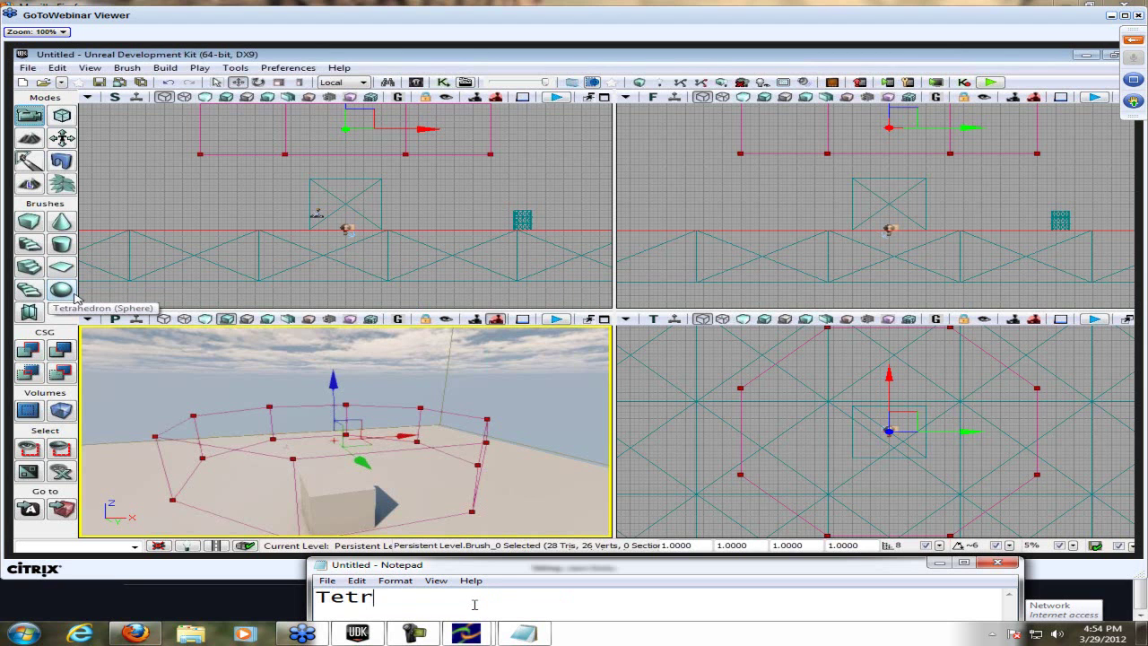
pyautogui.write('Tetrahedron = bad very bad')
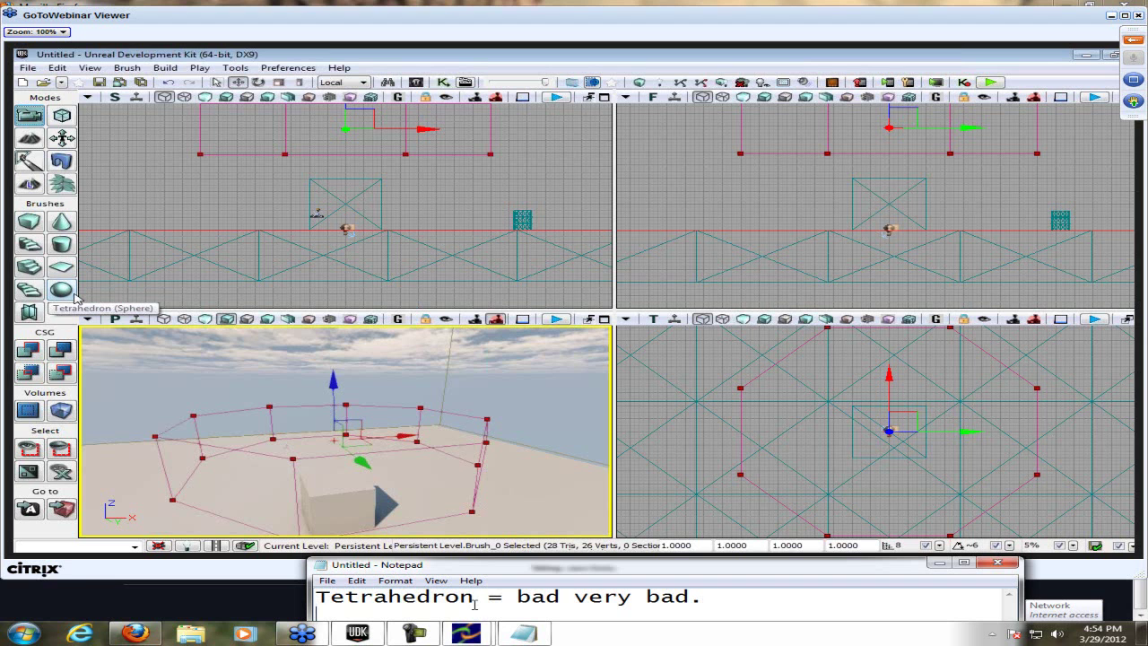
pyautogui.write('.')
pyautogui.press('Return')
pyautogui.write('3D ')
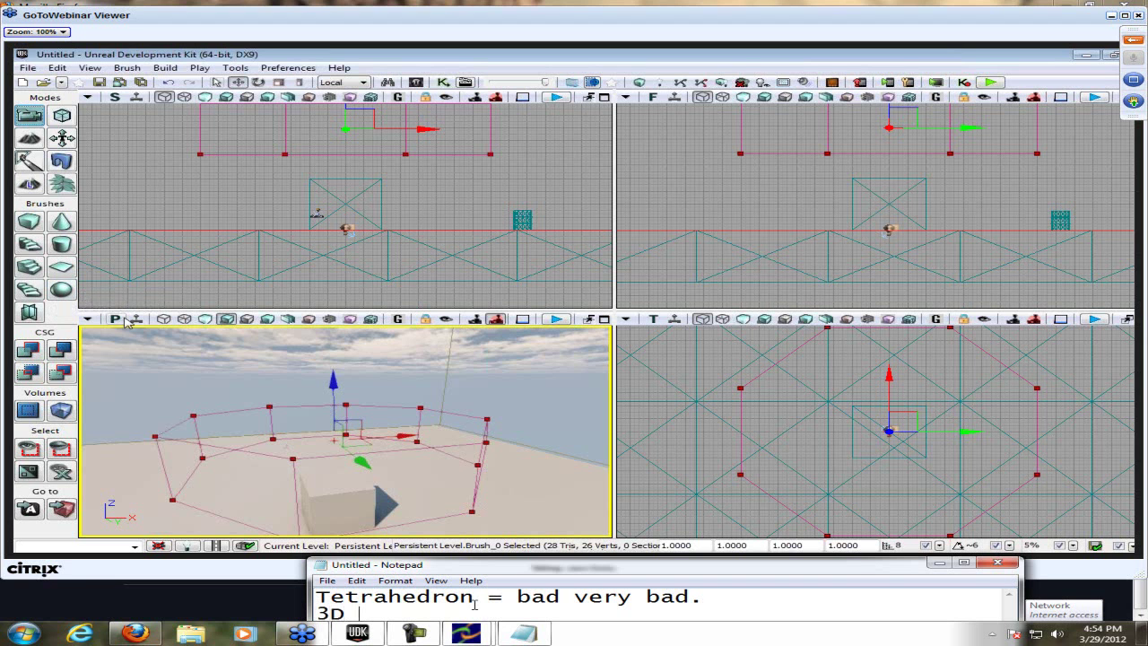
pyautogui.write('model it, do')
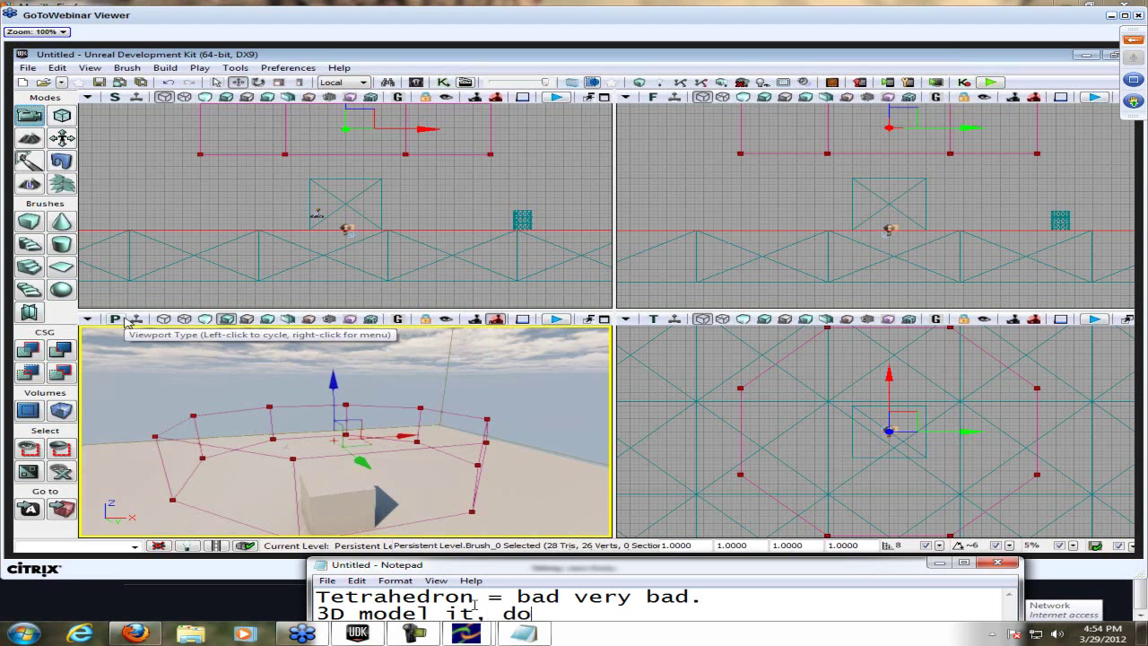
pyautogui.write(' not use it')
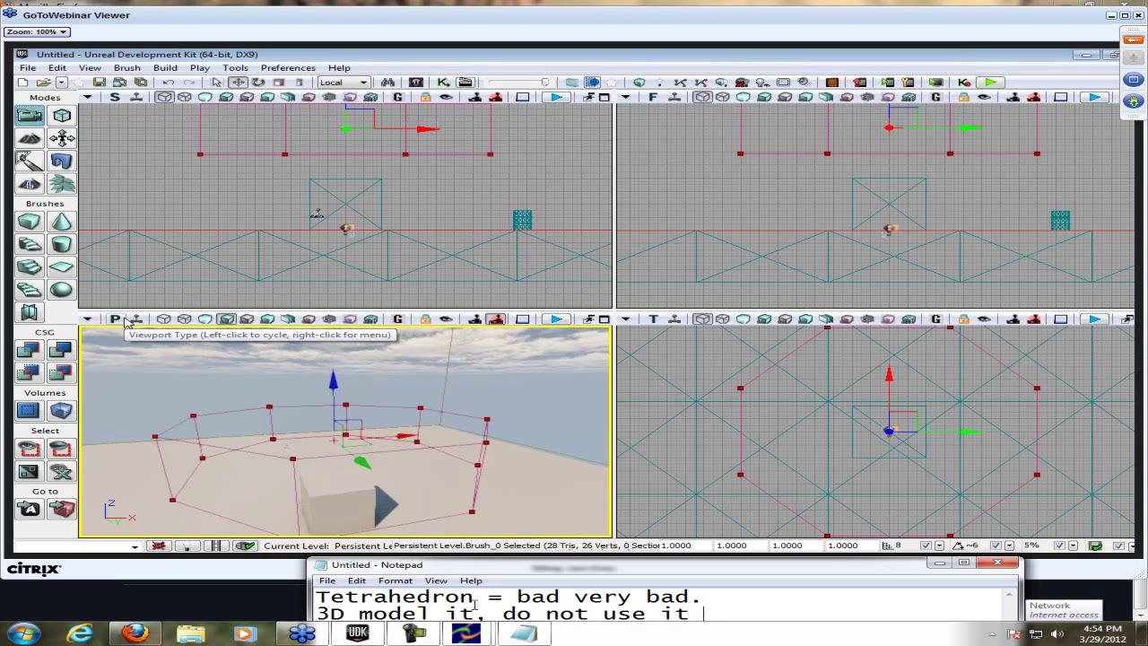
pyautogui.write(' on UDK')
pyautogui.hotkey('ctrl', 'a')
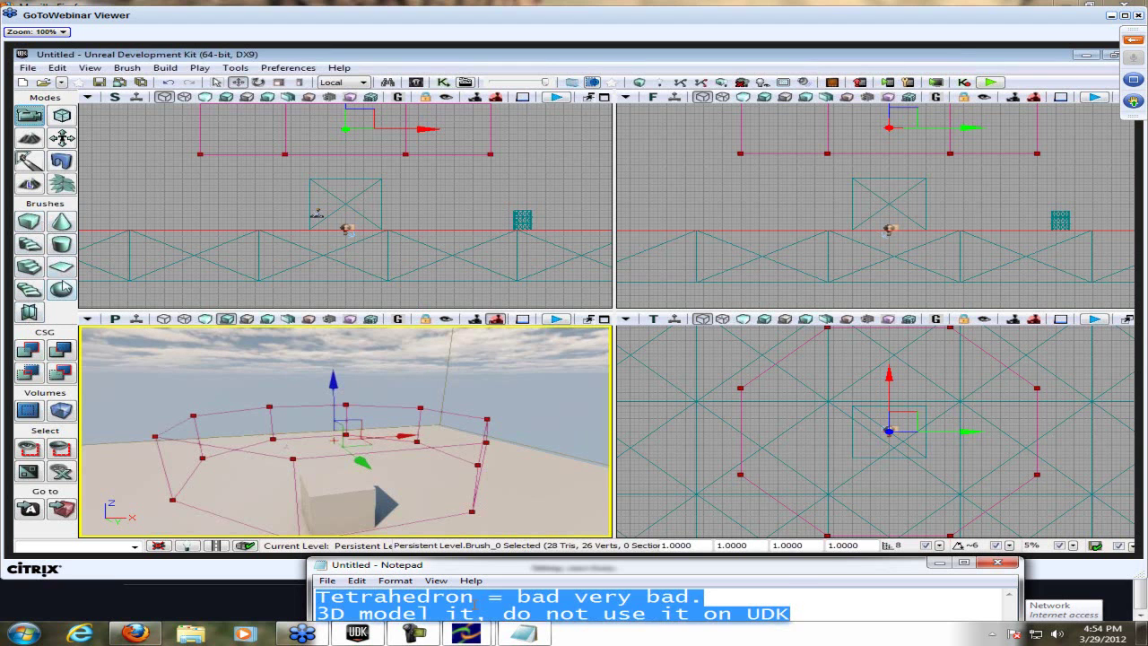
pyautogui.write('Material adding is extremely diffi')
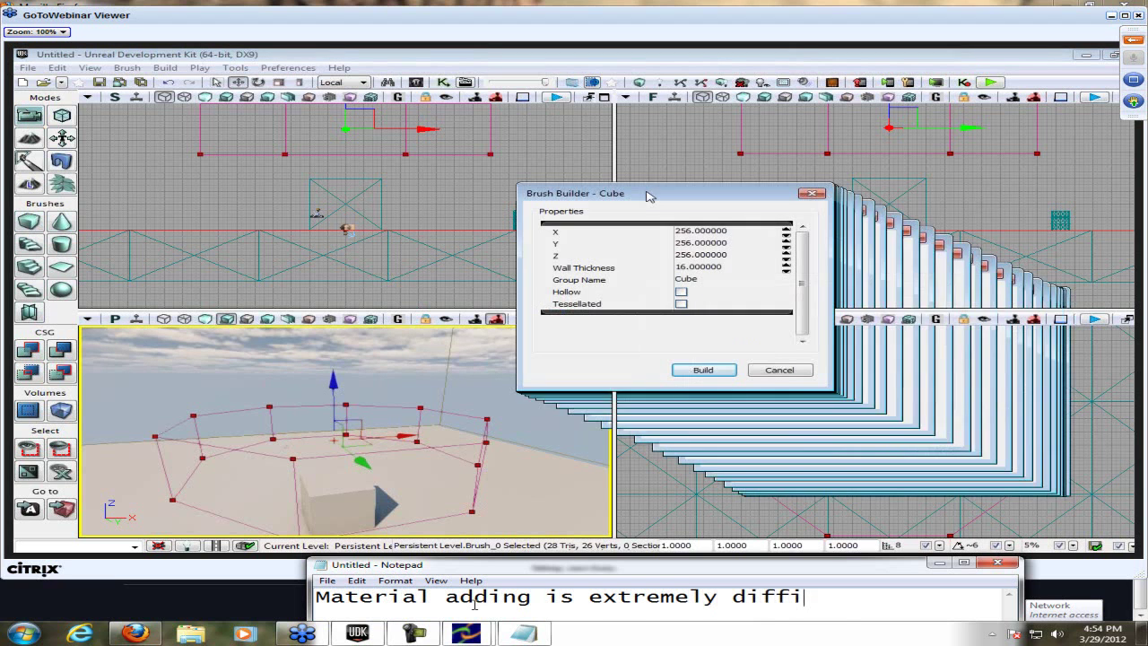
pyautogui.write('cult')
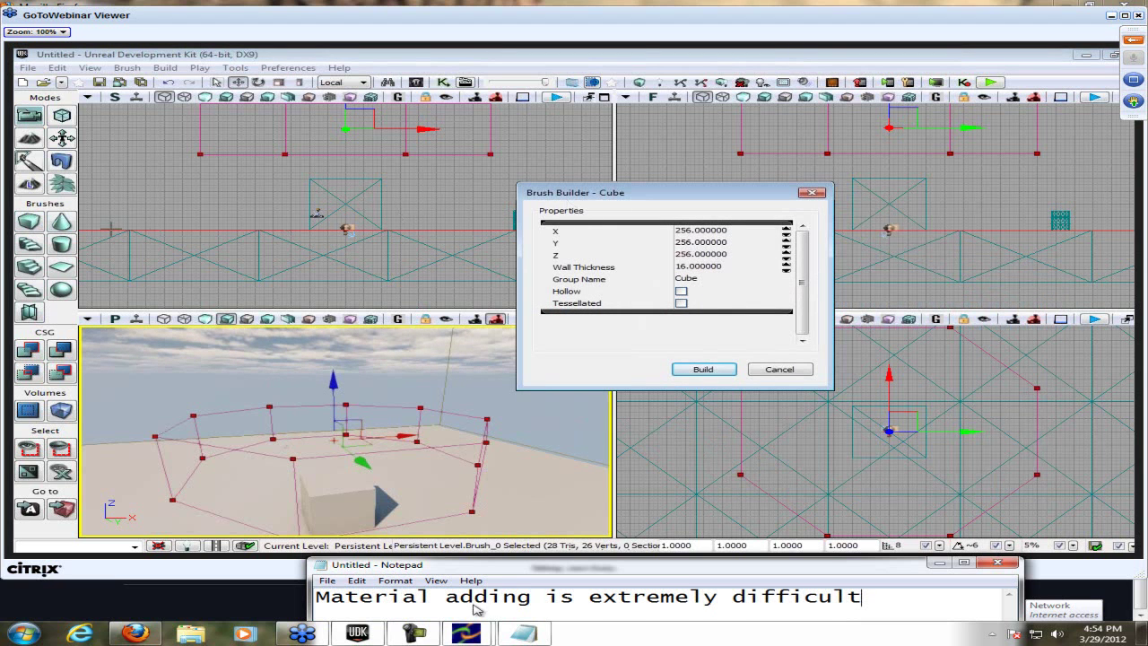
# - Replace the note with 'The brush basically "paints" (adds) the object to the area'
pyautogui.hotkey('ctrl', 'a')
pyautogui.press('BackSpace')
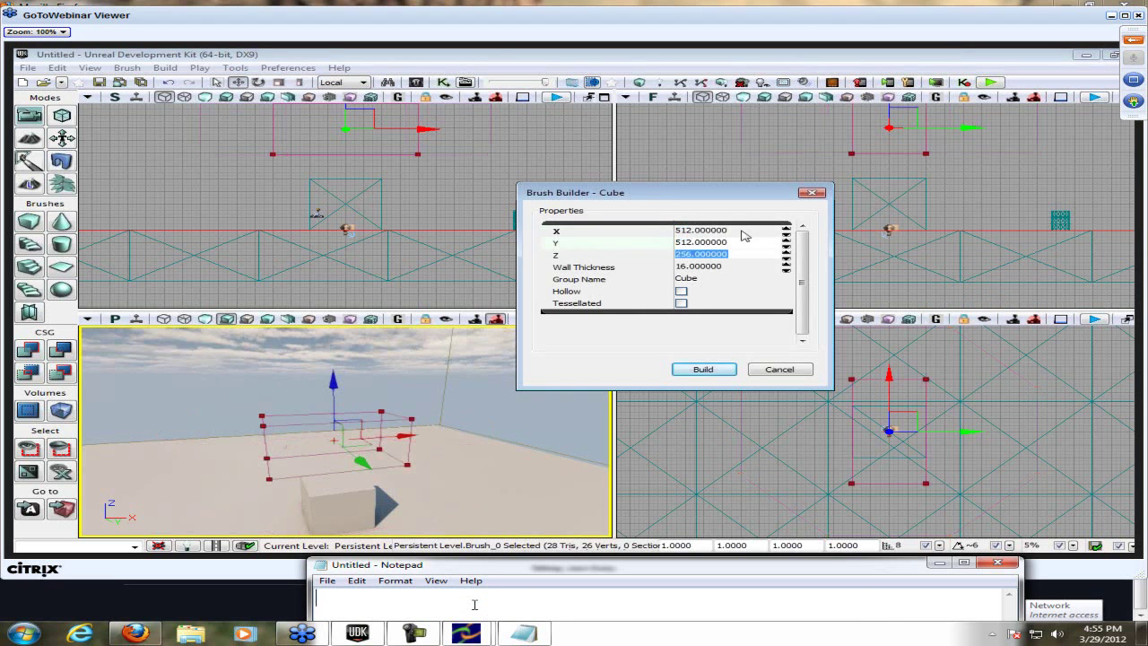
pyautogui.write('A brush is an object, he has not added it yet')
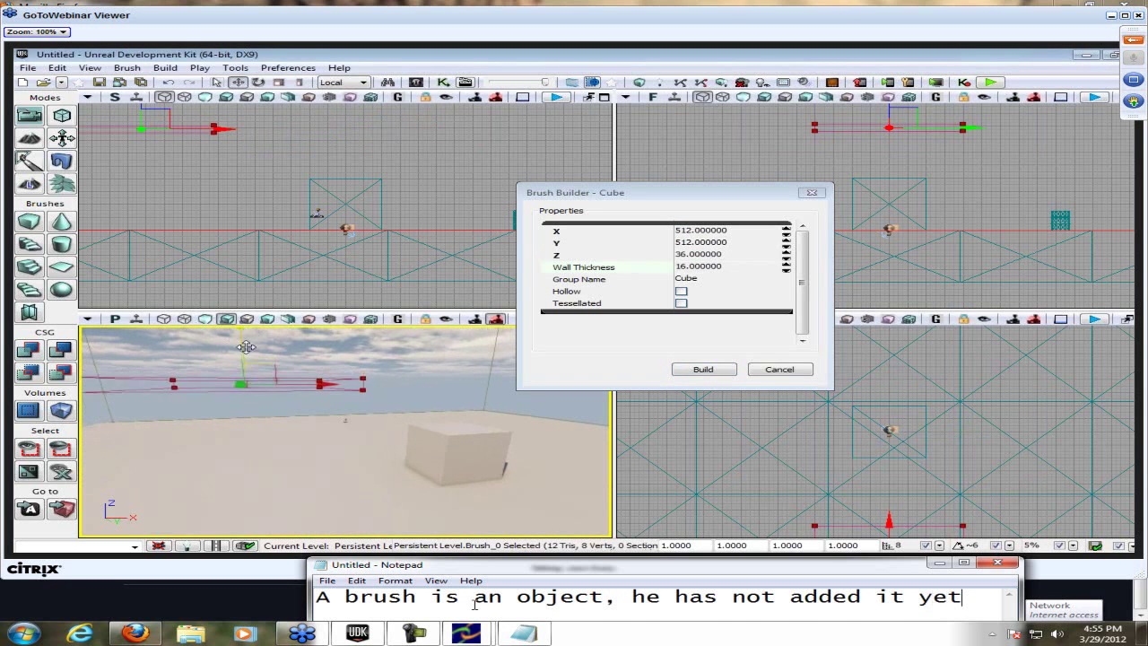
pyautogui.write('.')
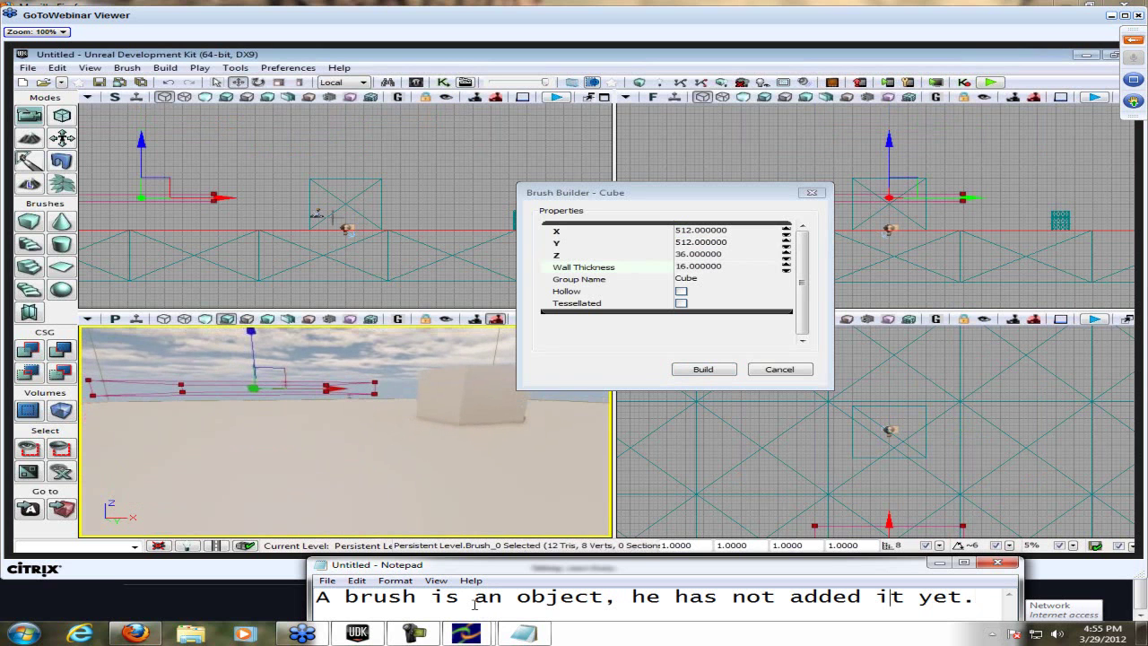
pyautogui.write(',')
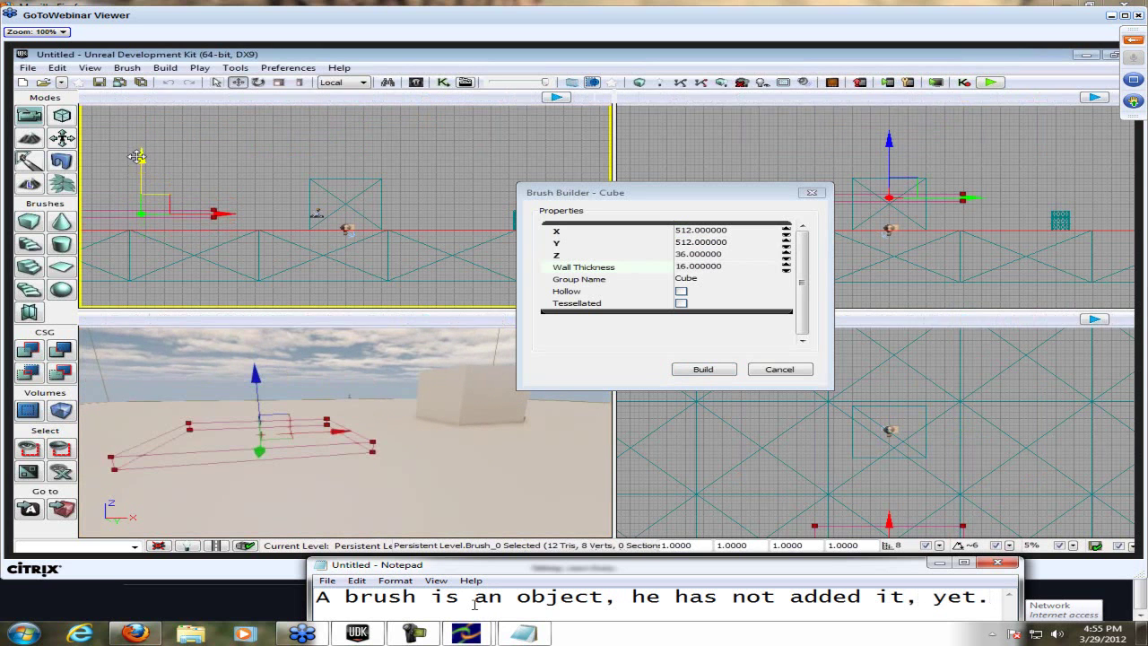
pyautogui.hotkey('ctrl', 'a')
pyautogui.write('The brush basi')
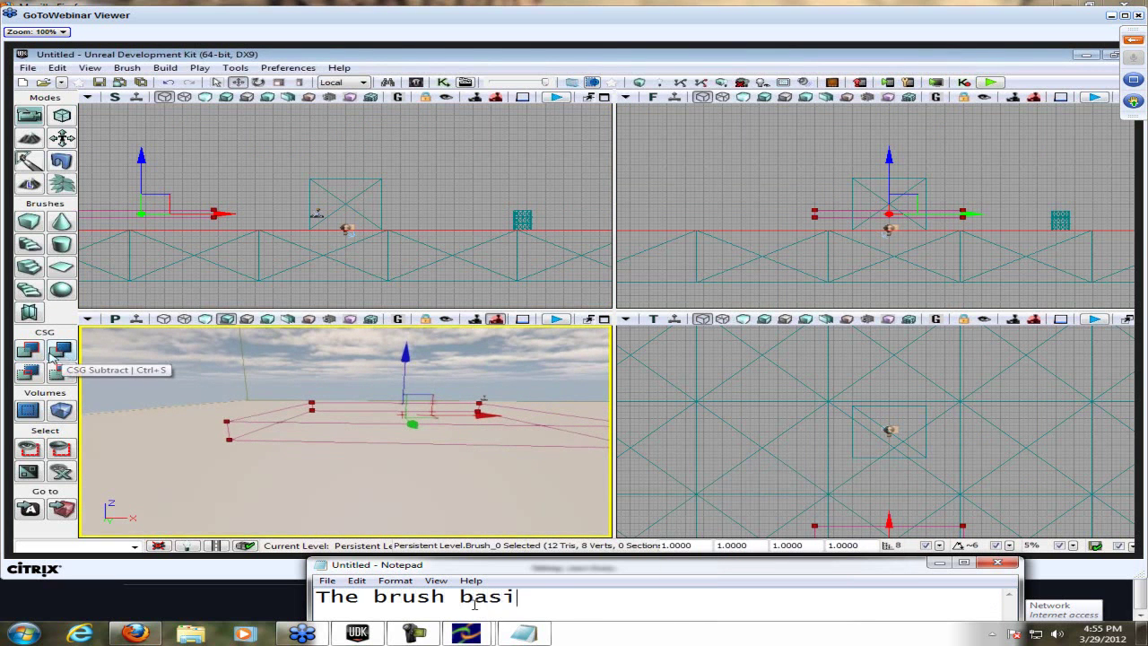
pyautogui.write('cally "pai')
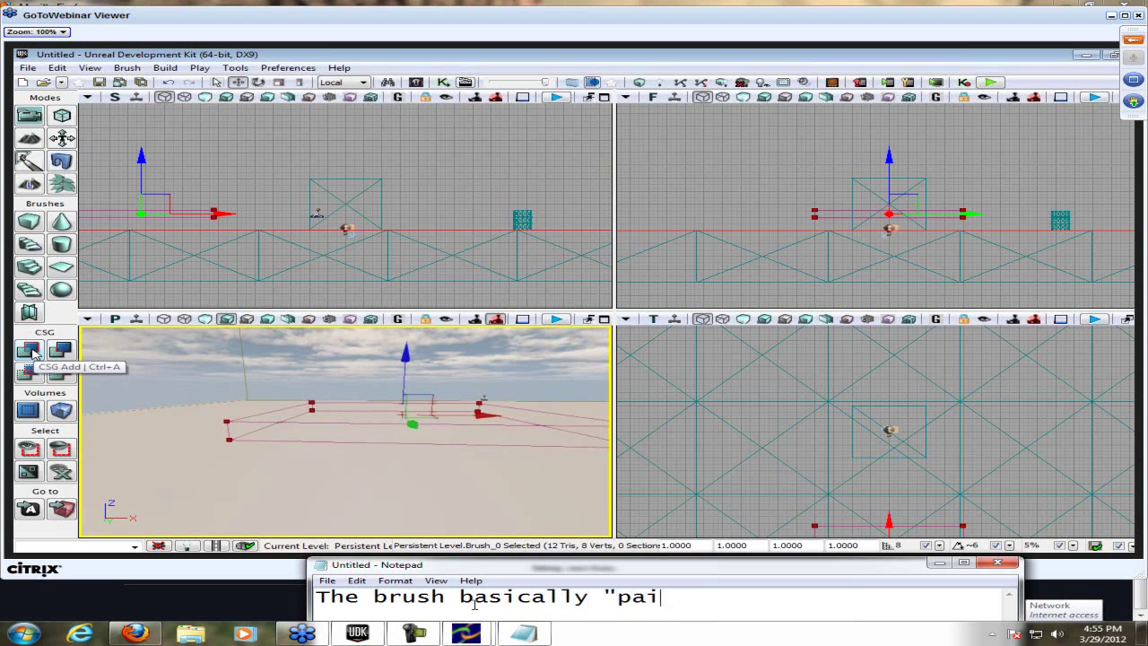
pyautogui.write('nts" (adds) the object')
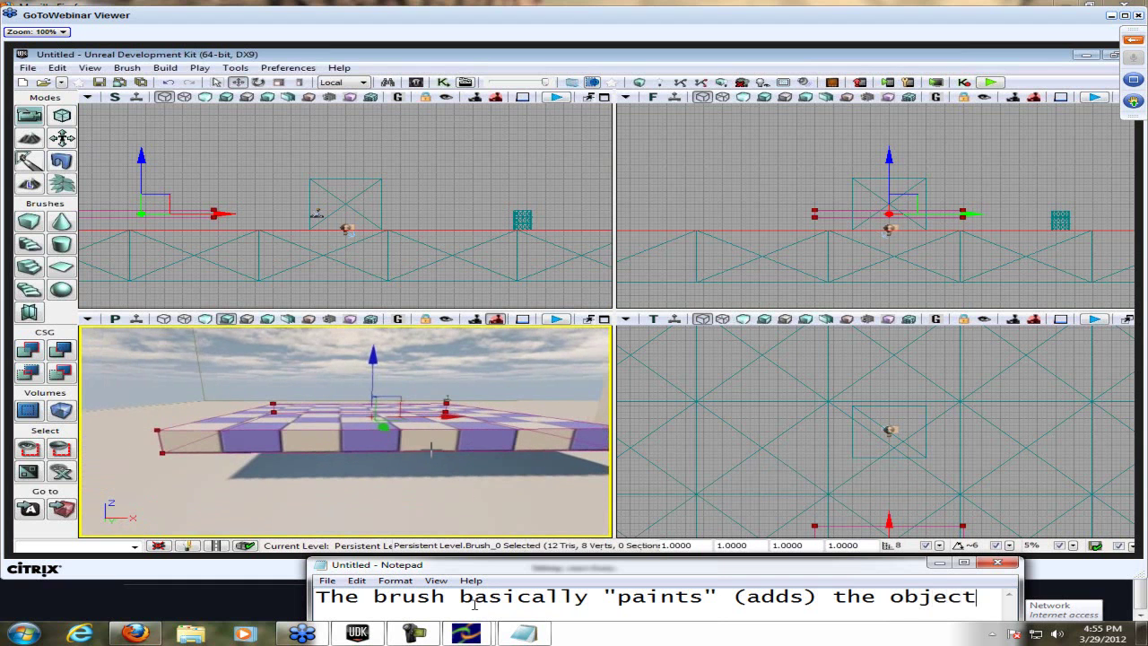
pyautogui.write(' to the')
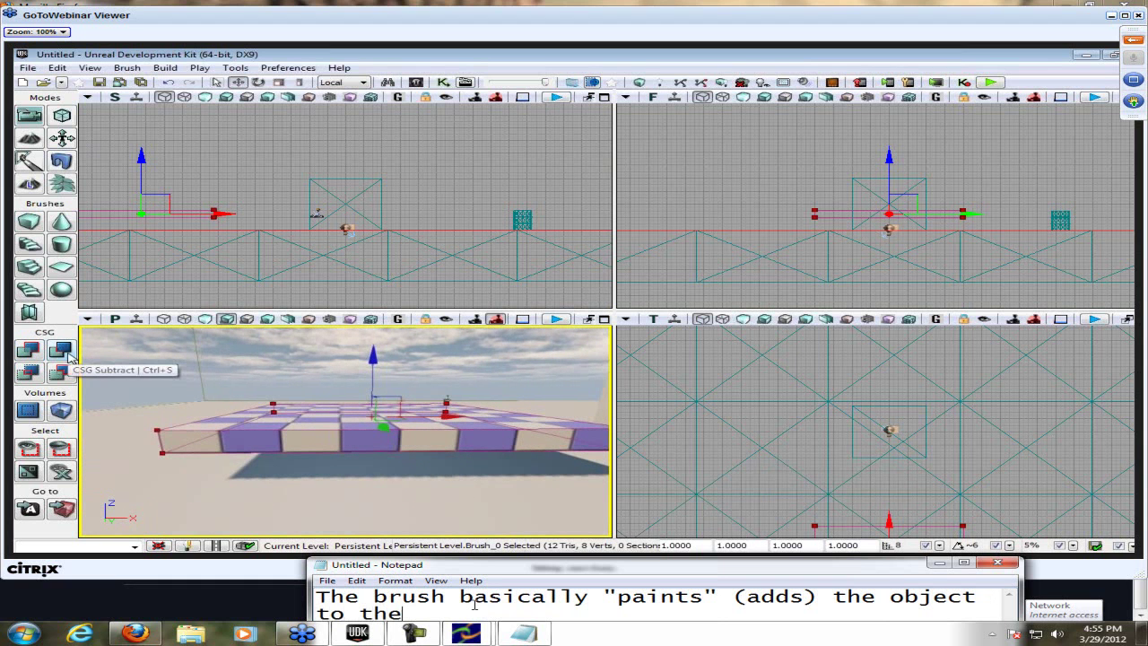
pyautogui.write(' area')
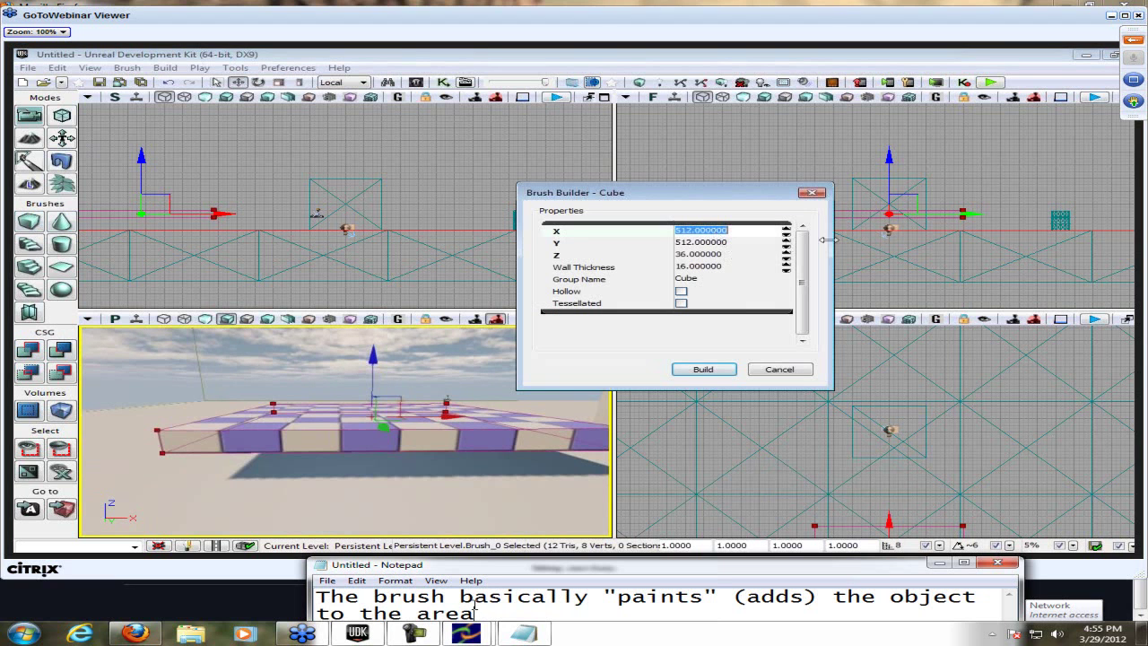
# - Note that 256 is the usual default, list sizes 256, 512, 1024, then clear the note
pyautogui.hotkey('ctrl', 'a')
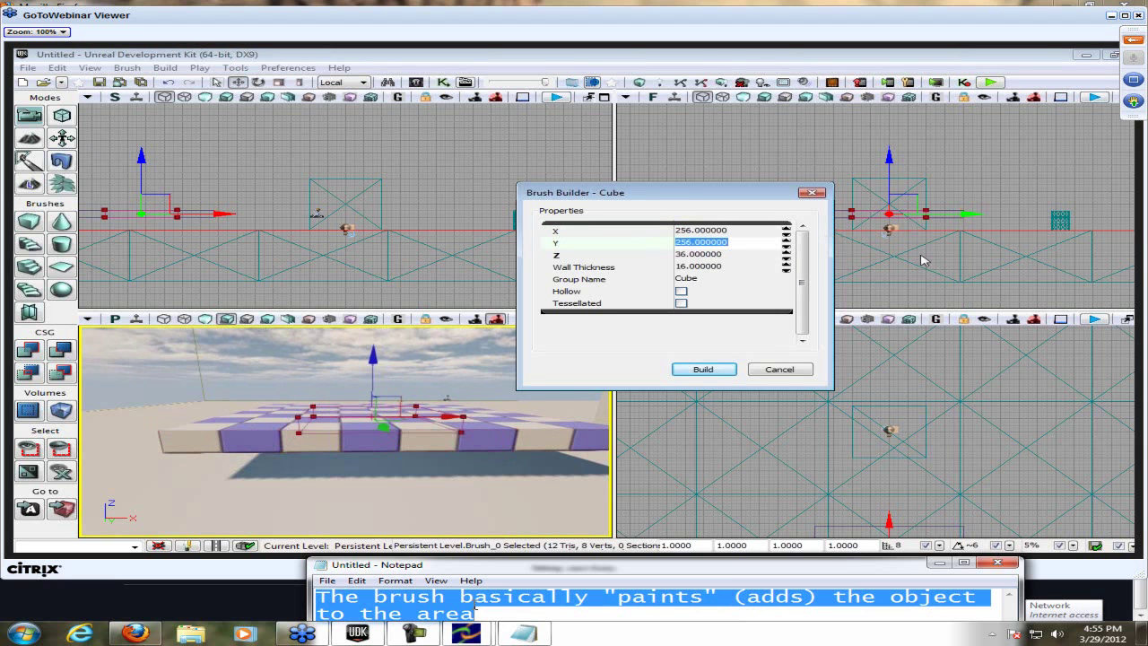
pyautogui.write('256 is ')
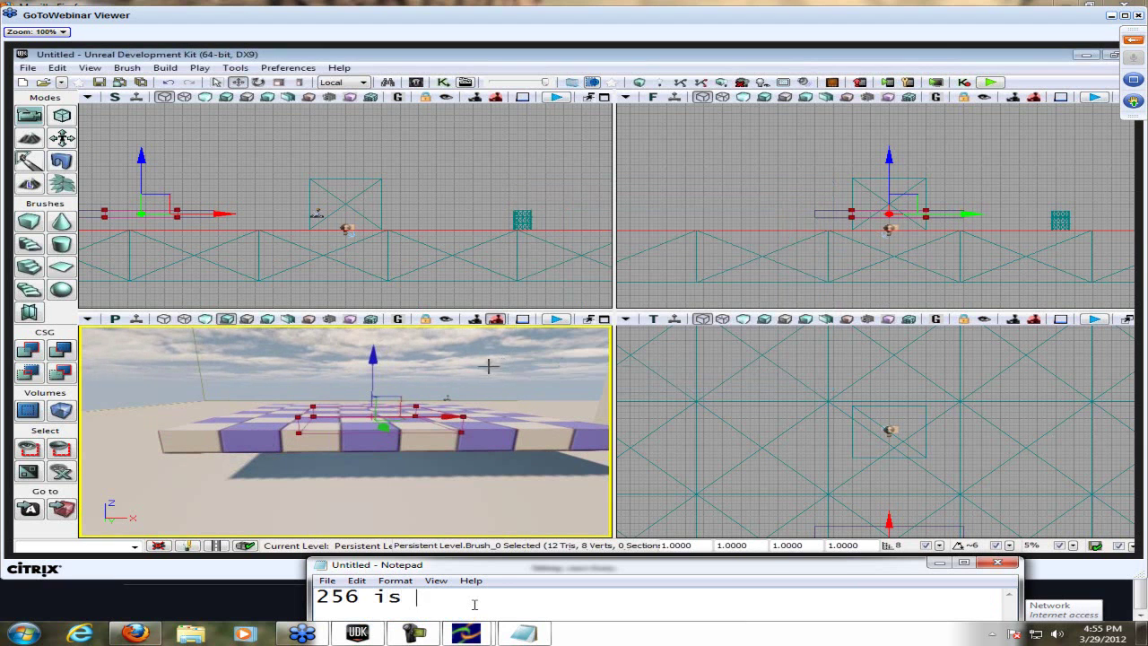
pyautogui.write('usualldefa')
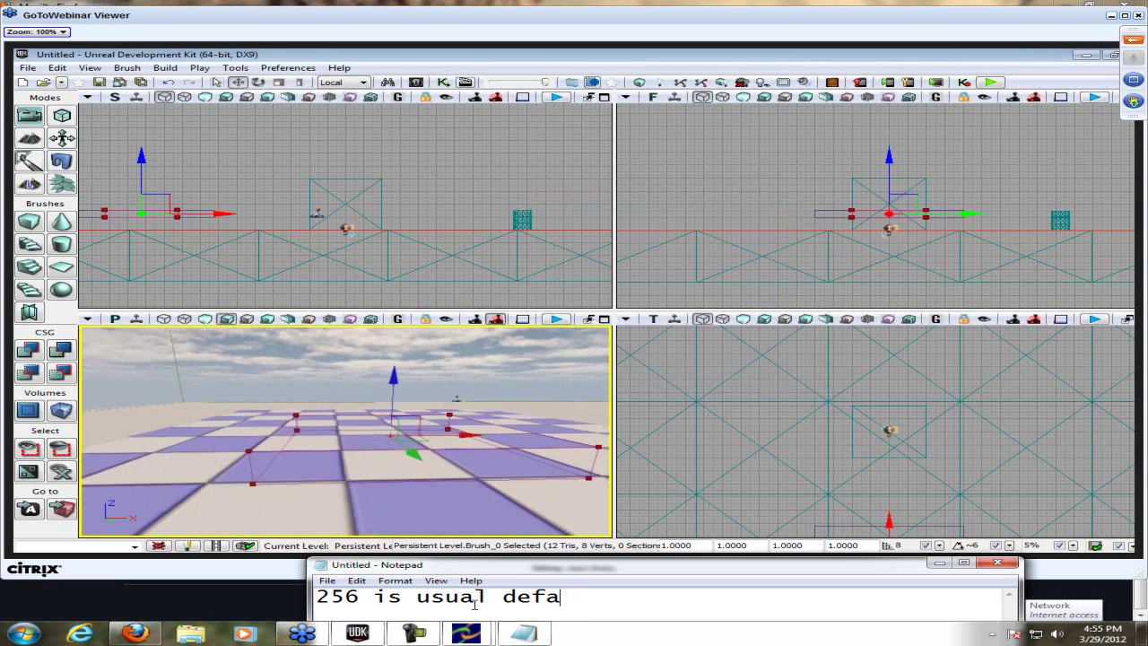
pyautogui.write('ult. You do')
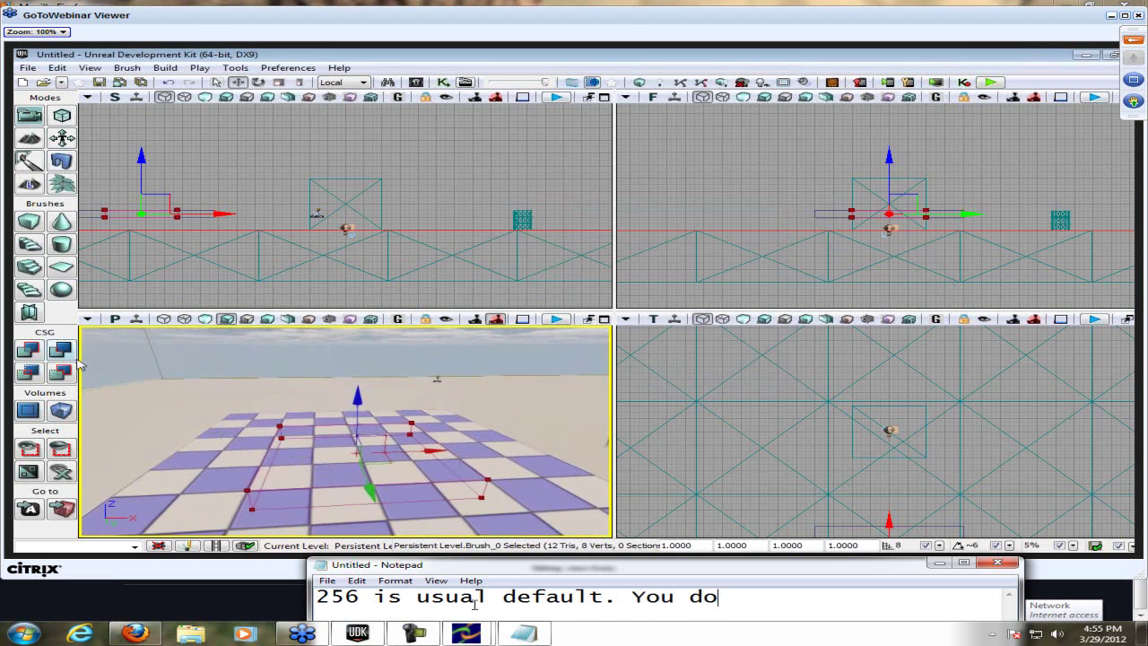
pyautogui.write(' need to learn ')
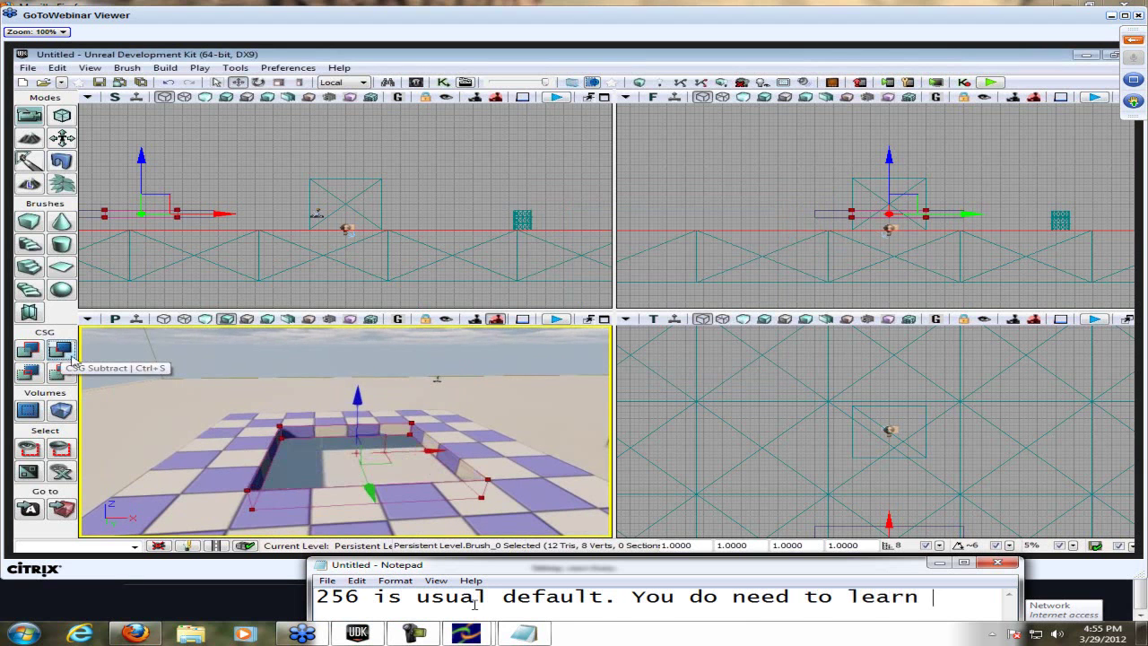
pyautogui.write('the sizes')
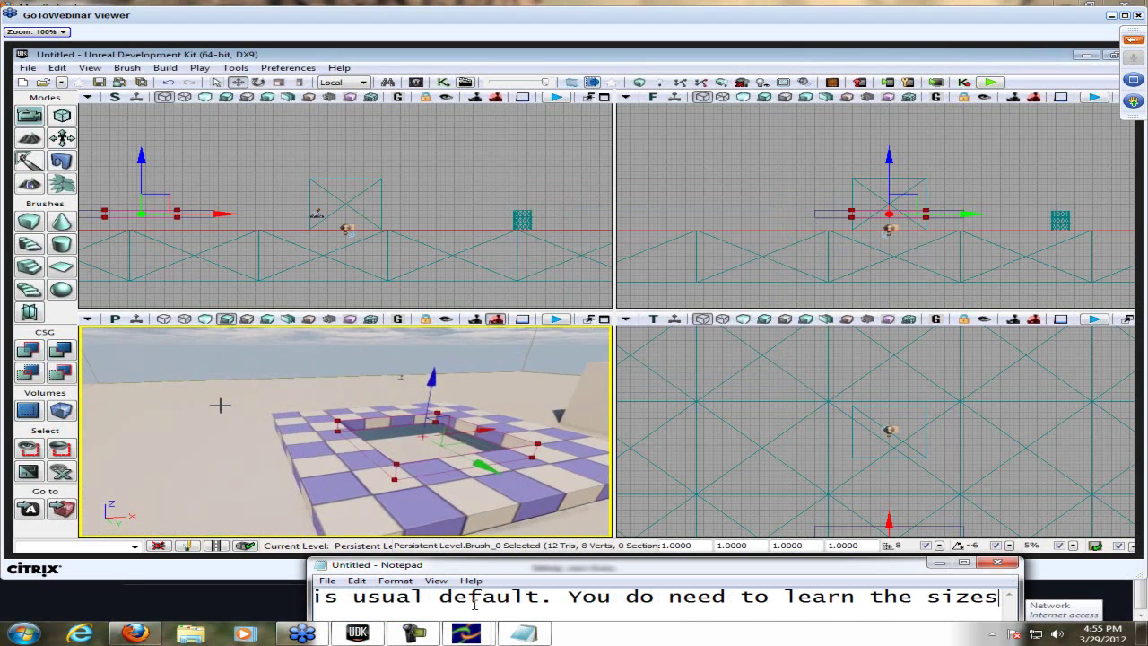
pyautogui.hotkey('ctrl', 'a')
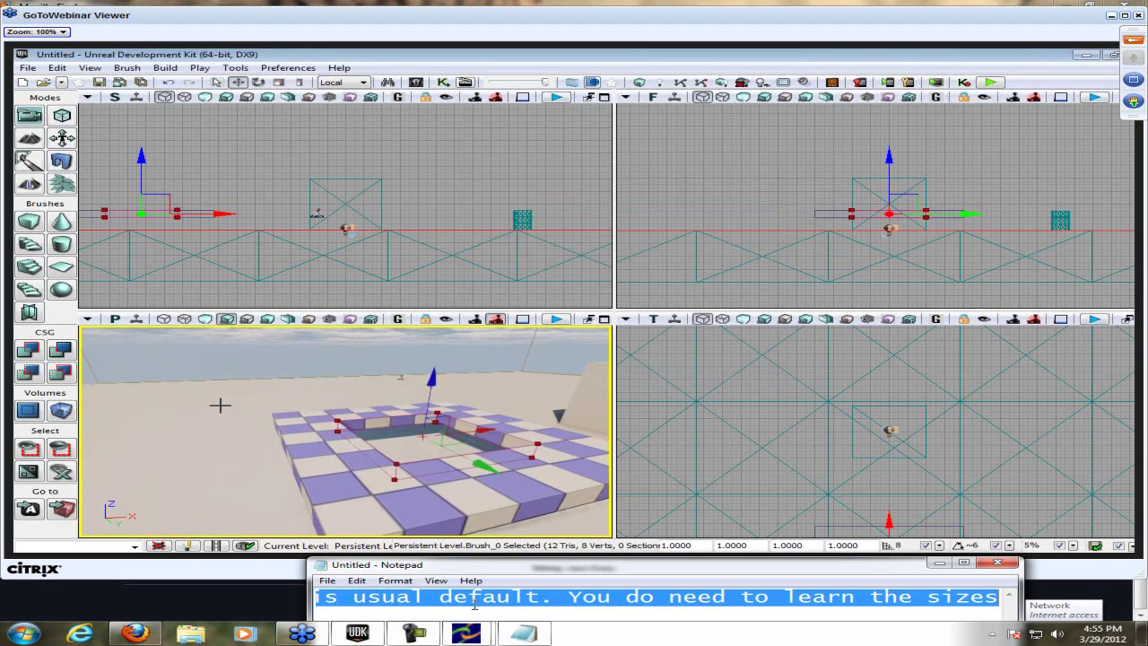
pyautogui.write('256, 5')
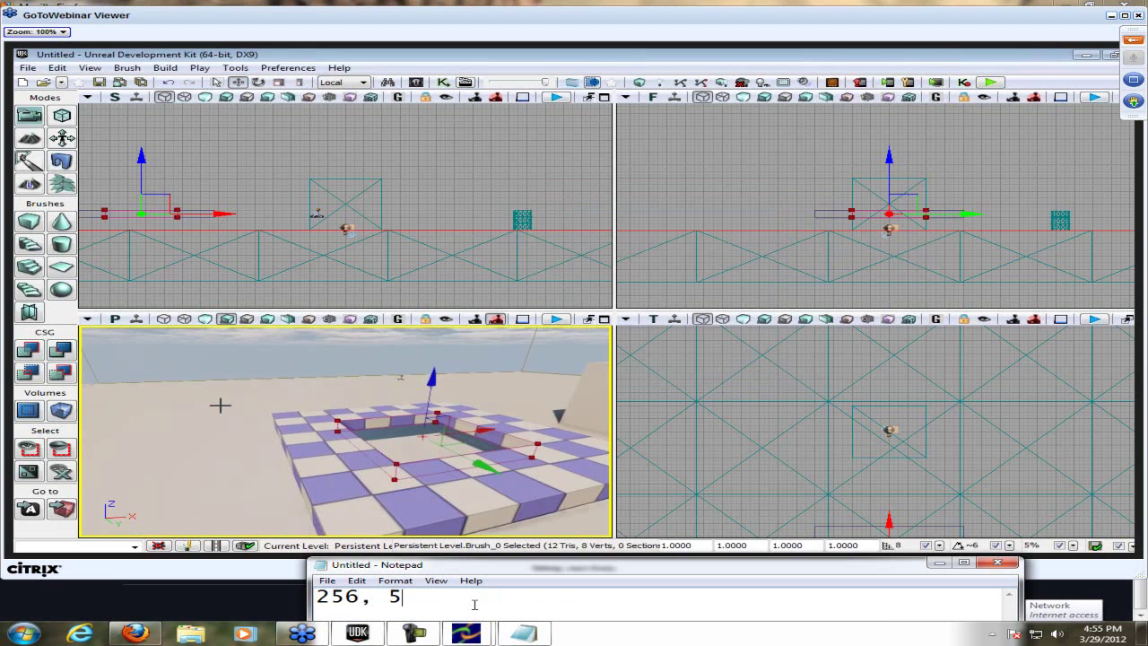
pyautogui.write('12, 200')
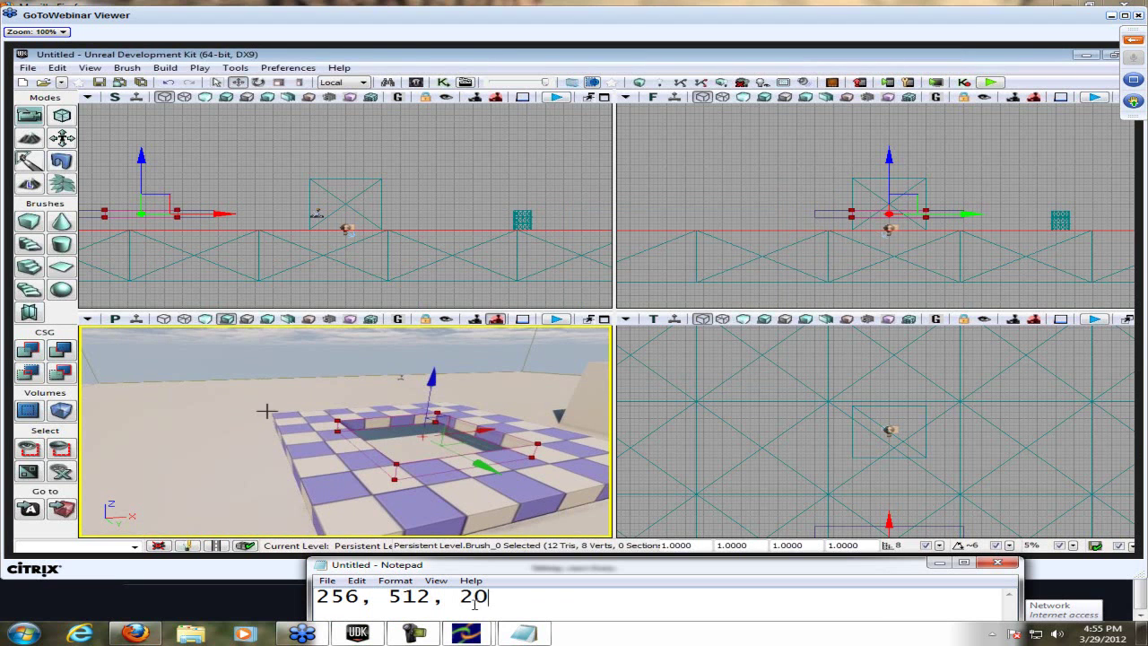
pyautogui.press('BackSpace')
pyautogui.press('BackSpace')
pyautogui.press('BackSpace')
pyautogui.write('1024, etc.')
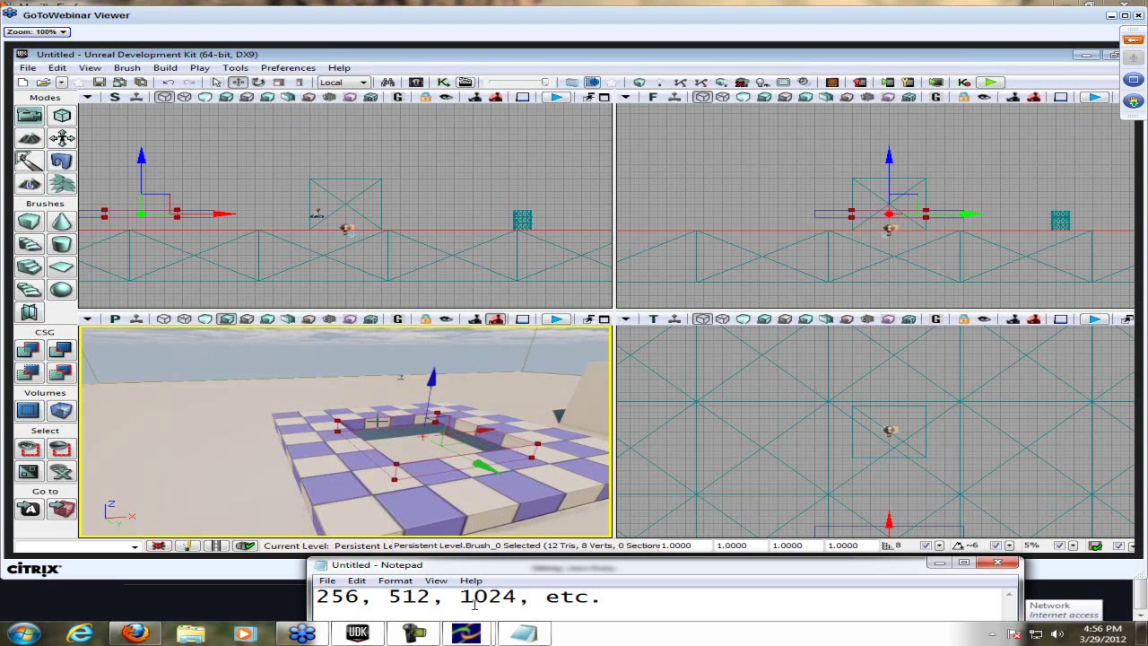
pyautogui.hotkey('ctrl', 'a')
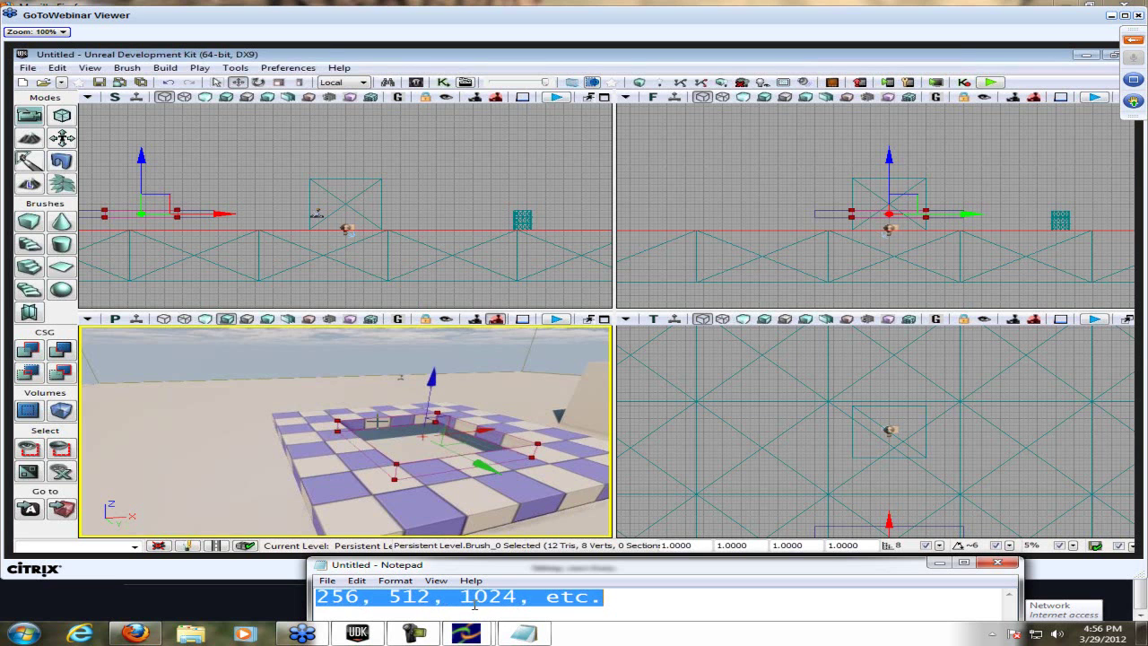
pyautogui.press('Delete')
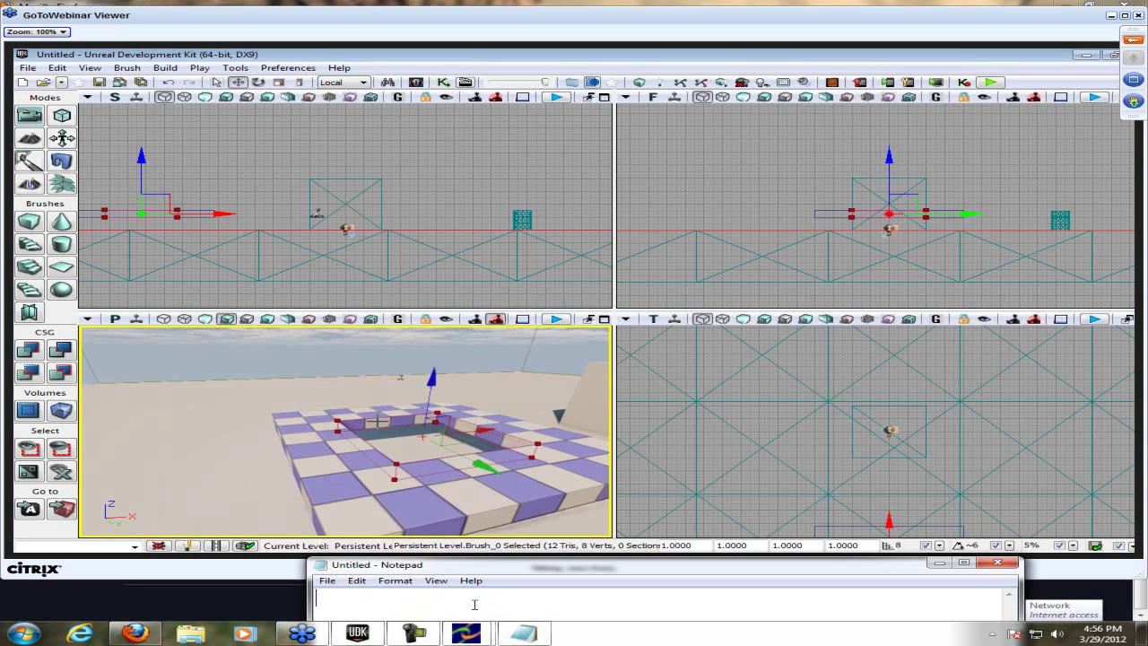
# - Type the note that the converting thing is at the bottom, sort of
pyautogui.write('he converting ')
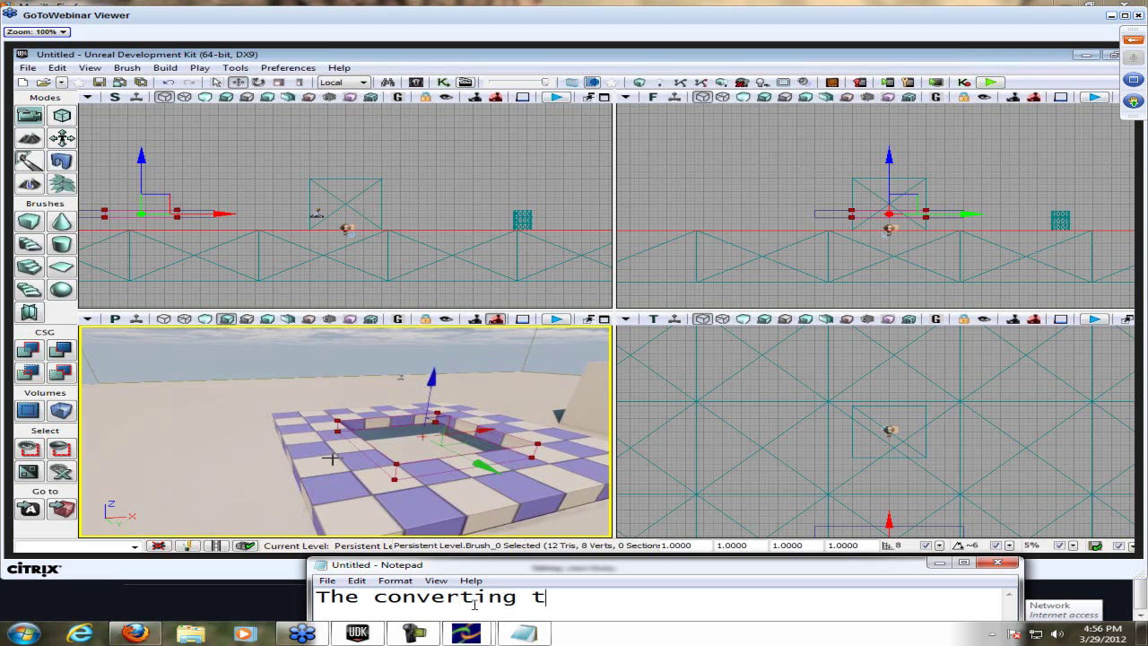
pyautogui.write('thing is ')
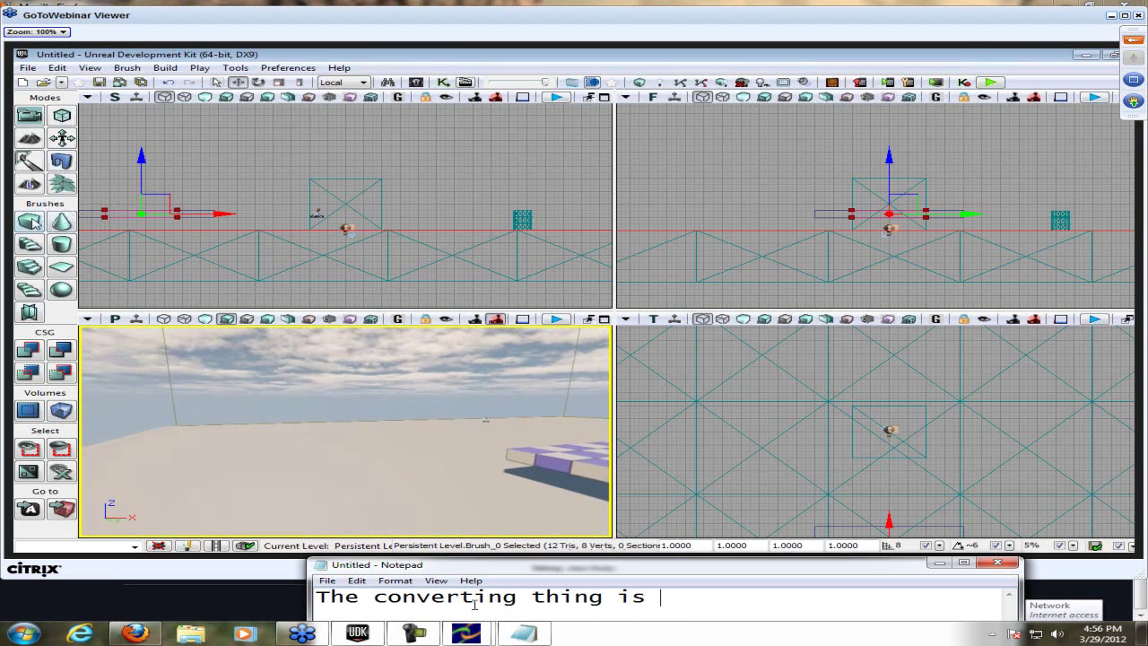
pyautogui.write('at the bottom sort of.')
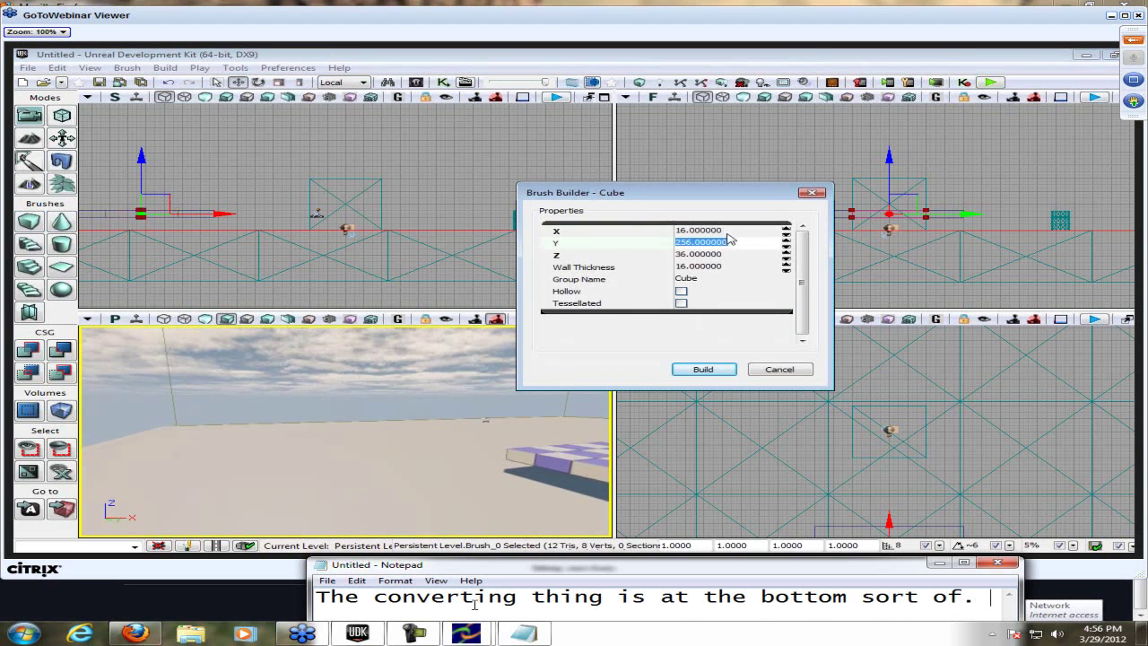
# - Add the lines 'It changes the sizes.' and 'I will show you if he doesn't', then clear the note
pyautogui.press('Return')
pyautogui.write('It changes the sizes.')
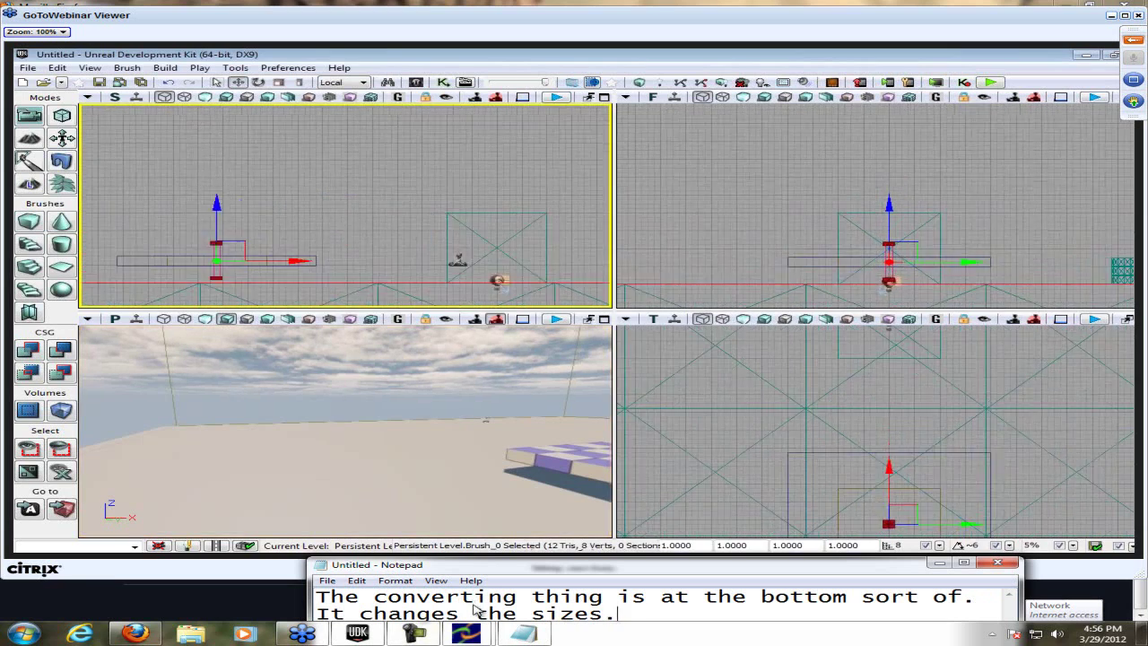
pyautogui.write('I w')
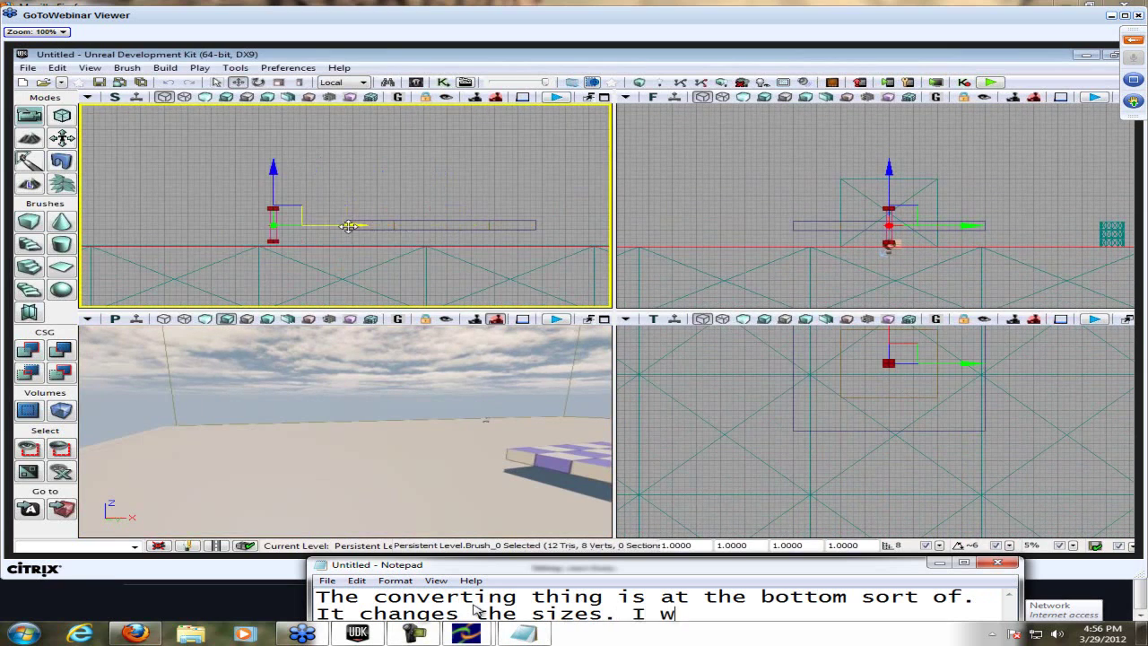
pyautogui.write('ill show you')
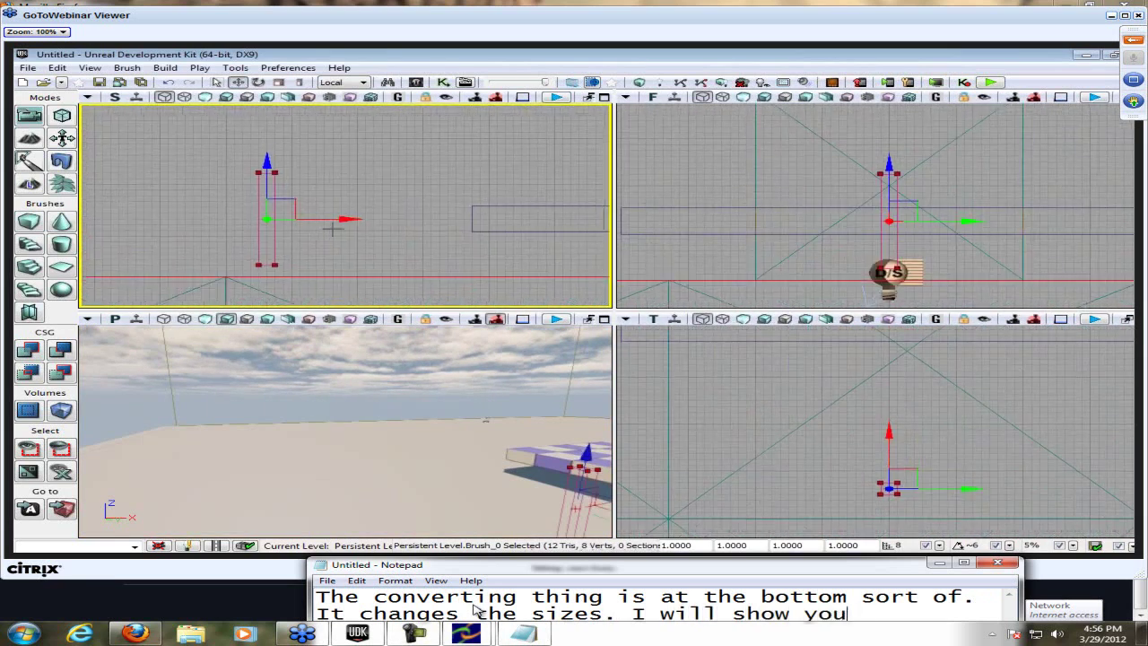
pyautogui.write(" if he doesn't")
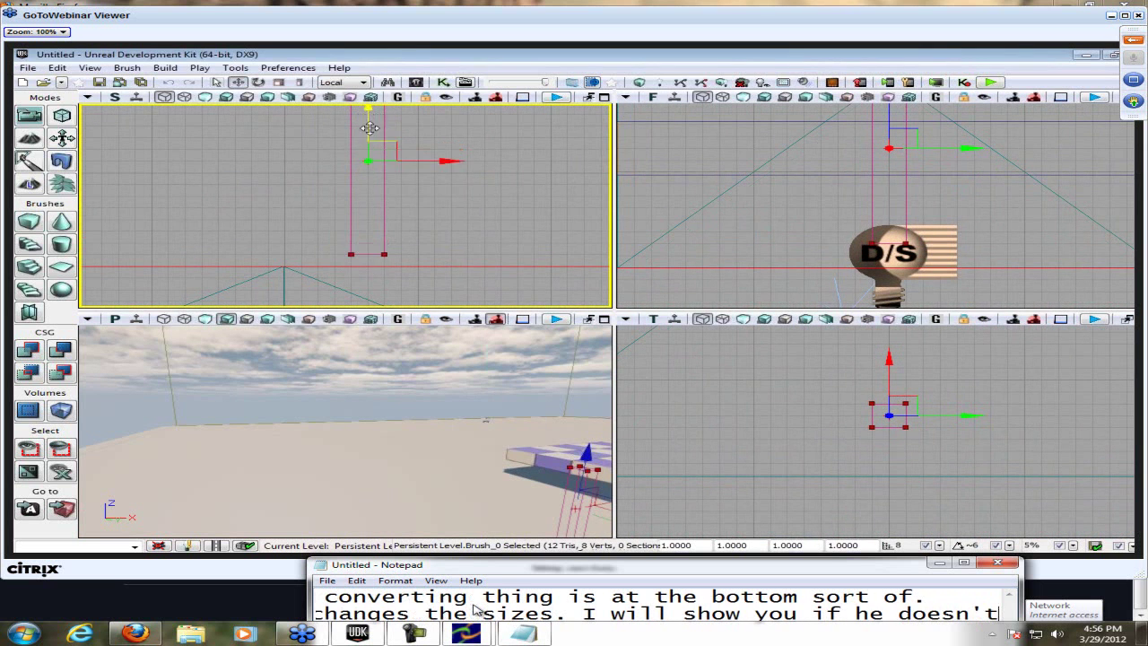
pyautogui.hotkey('ctrl', 'a')
pyautogui.press('Delete')
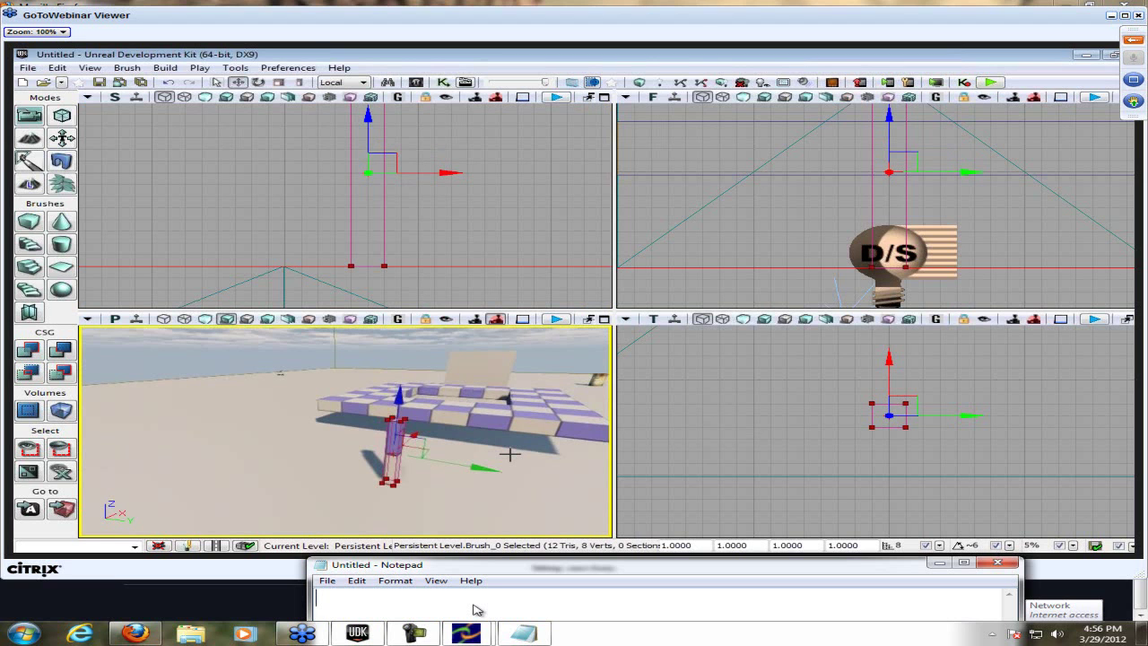
# - Type two remarks about saving with Ctrl+S and the lost 5-hour level, deleting each afterward
pyautogui.write('ntrl+s lolo')
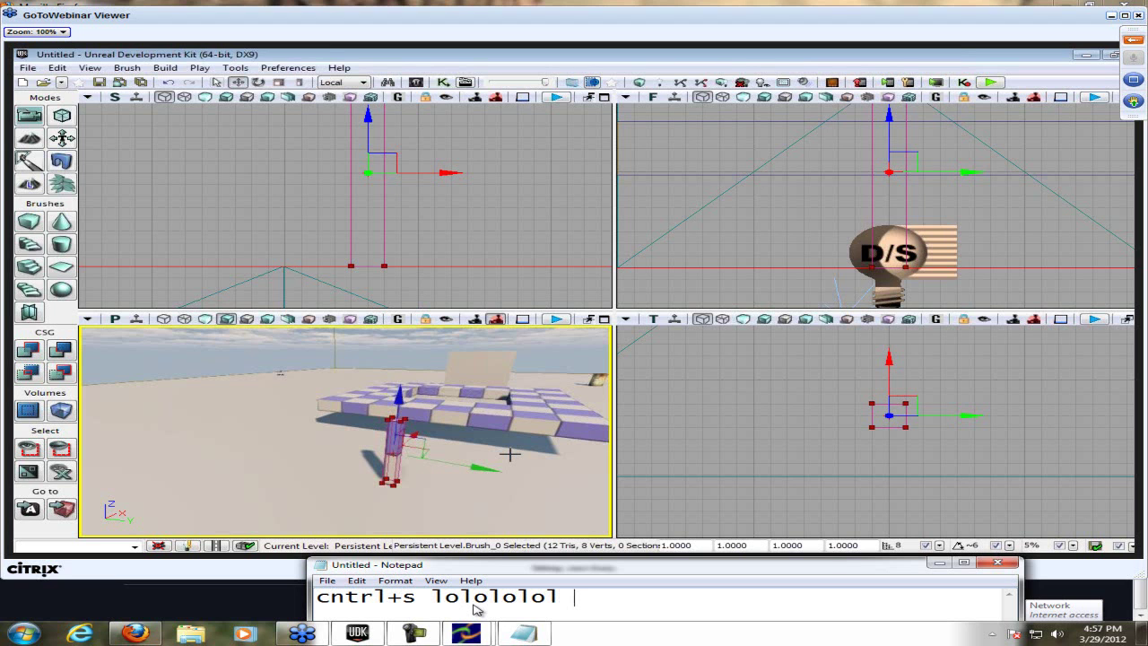
pyautogui.write('lolol good times')
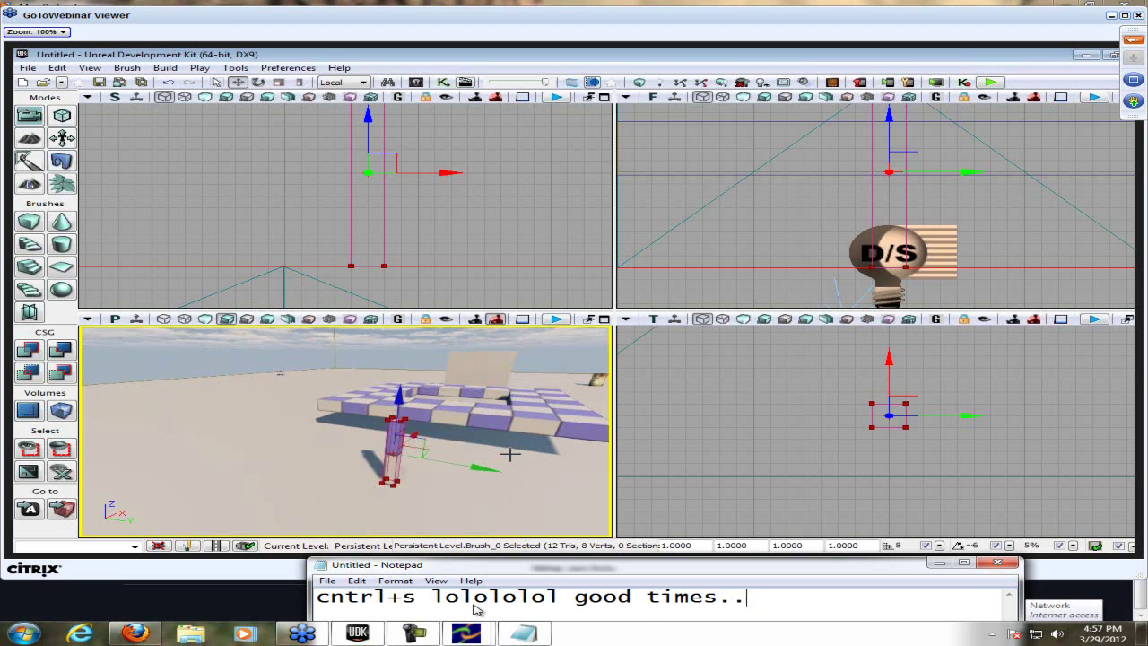
pyautogui.hotkey('ctrl', 'a')
pyautogui.press('BackSpace')
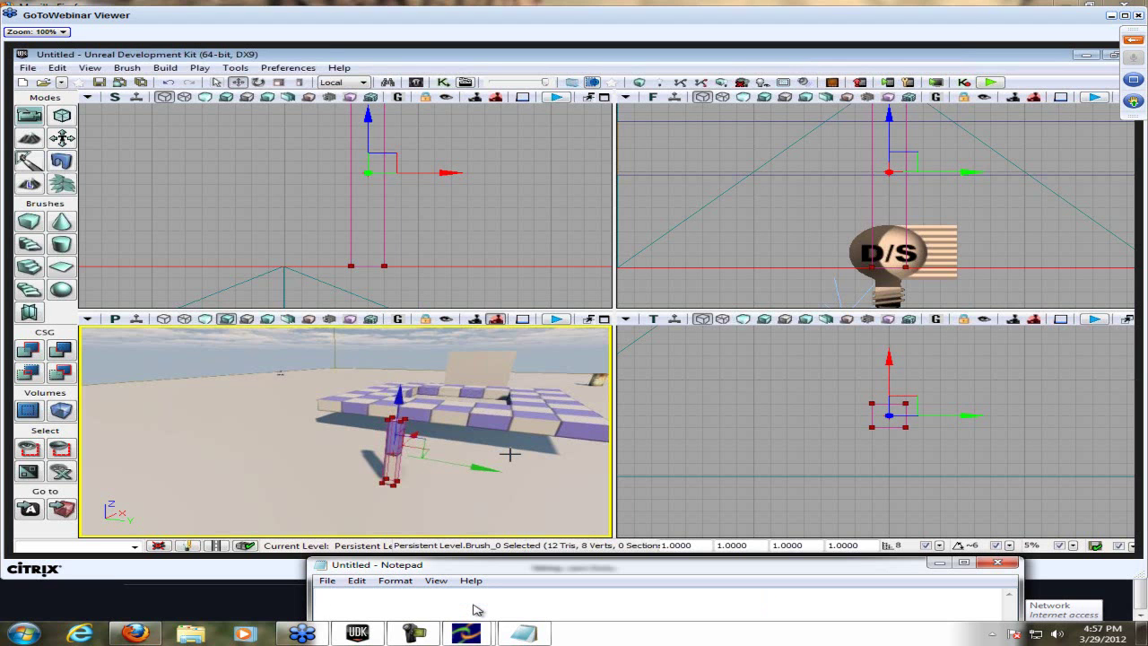
pyautogui.write('especially with thinking I saved my 5 hour ')
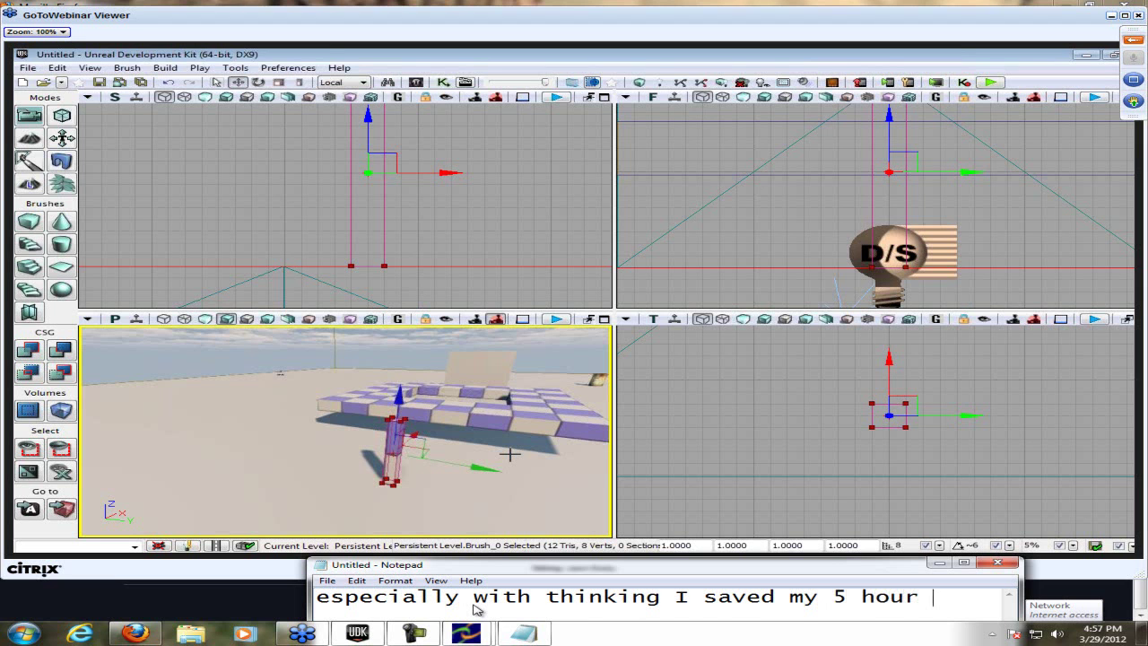
pyautogui.write('level')
pyautogui.hotkey('ctrl', 'a')
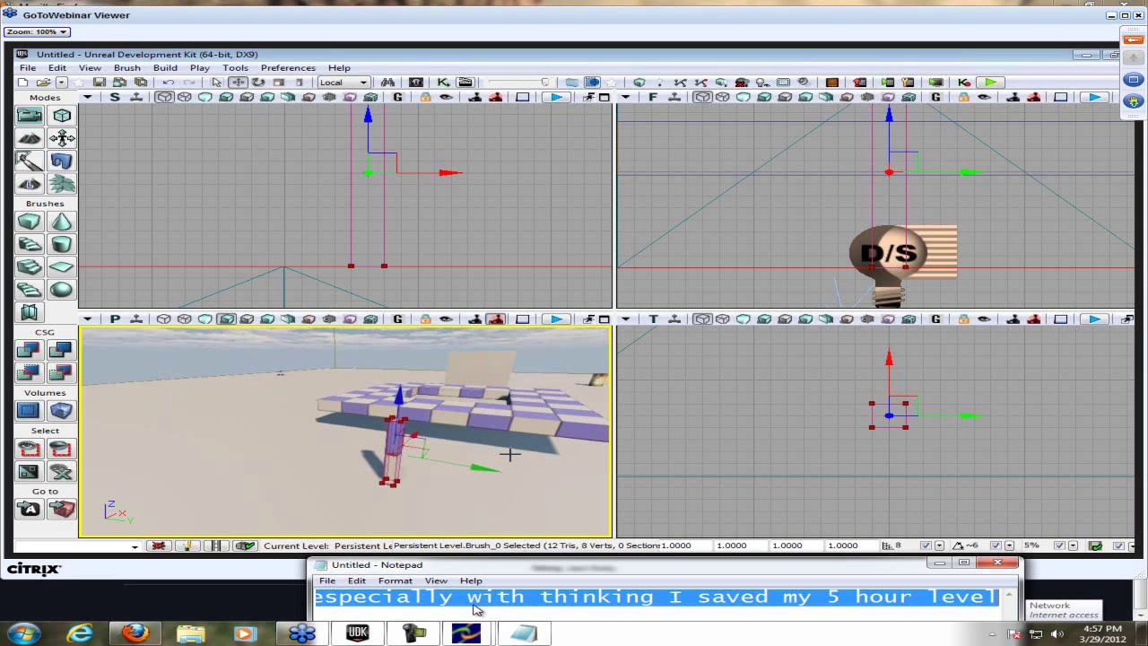
pyautogui.press('BackSpace')
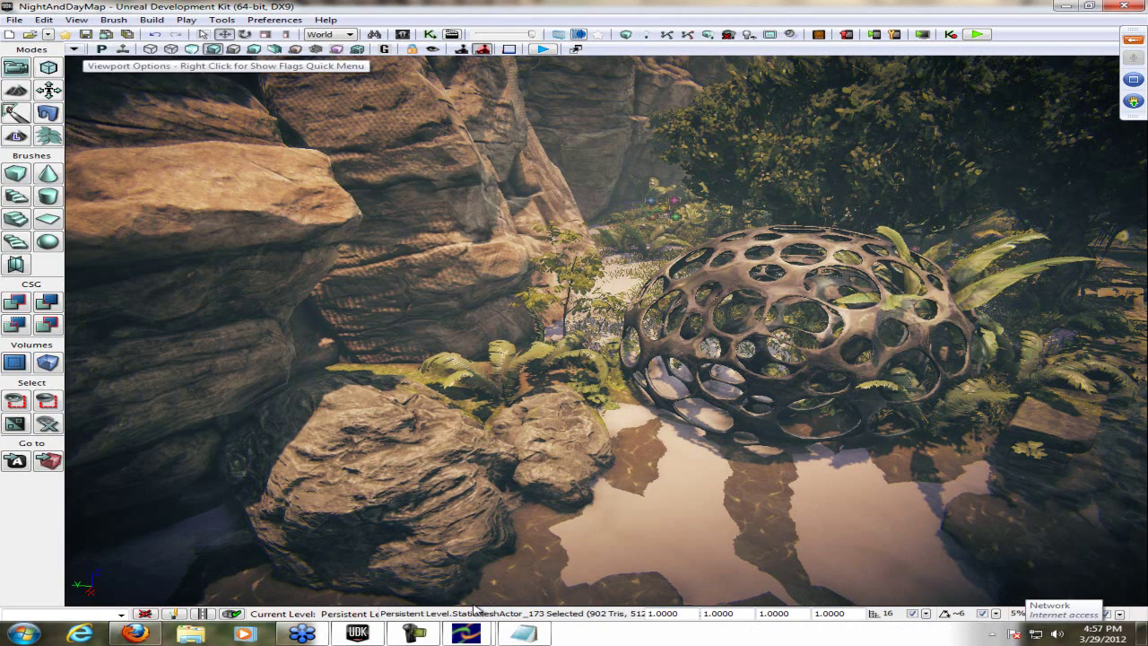
# - Dismiss the viewport display options and bring the second UDK editor window forward
pyautogui.click(75, 50)
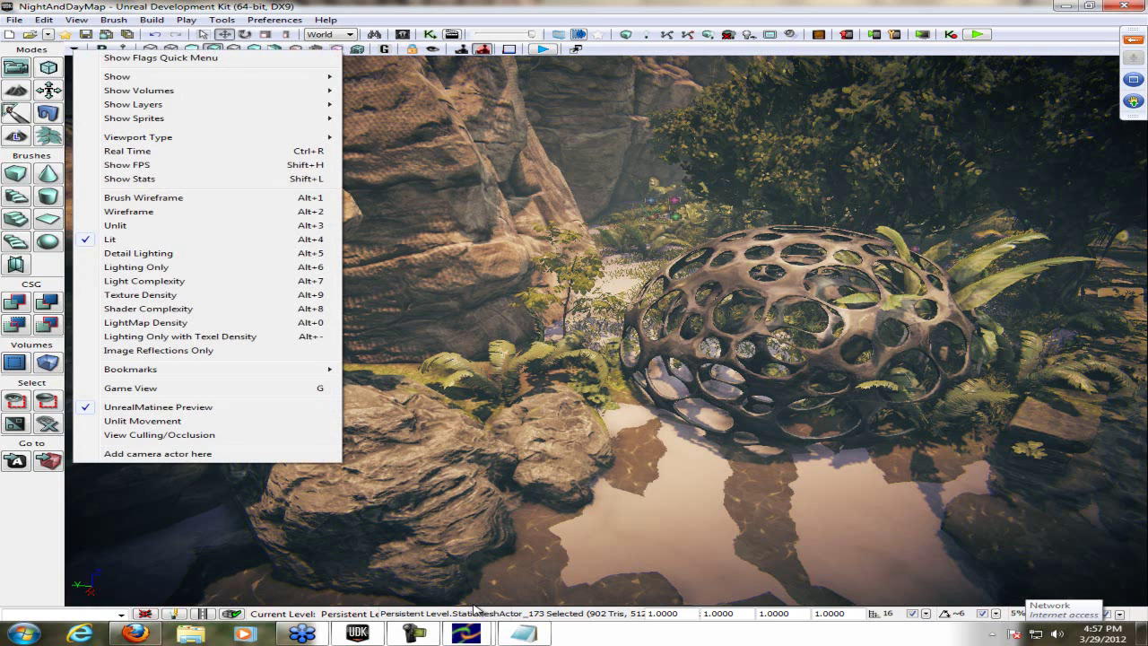
pyautogui.press('Escape')
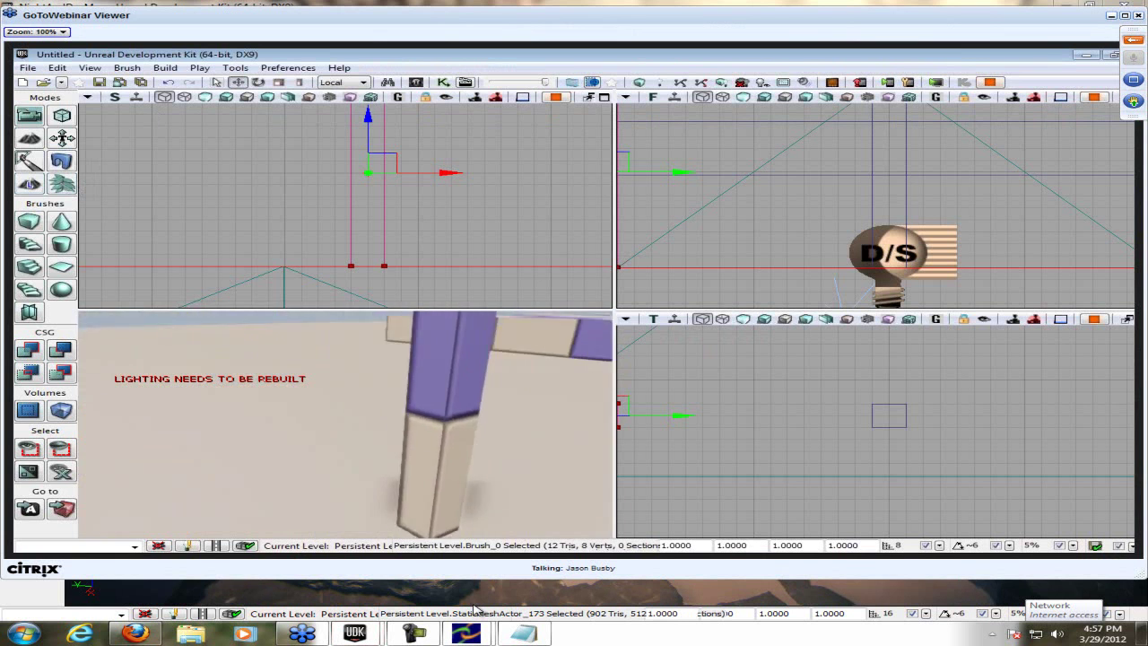
pyautogui.moveTo(356, 633)
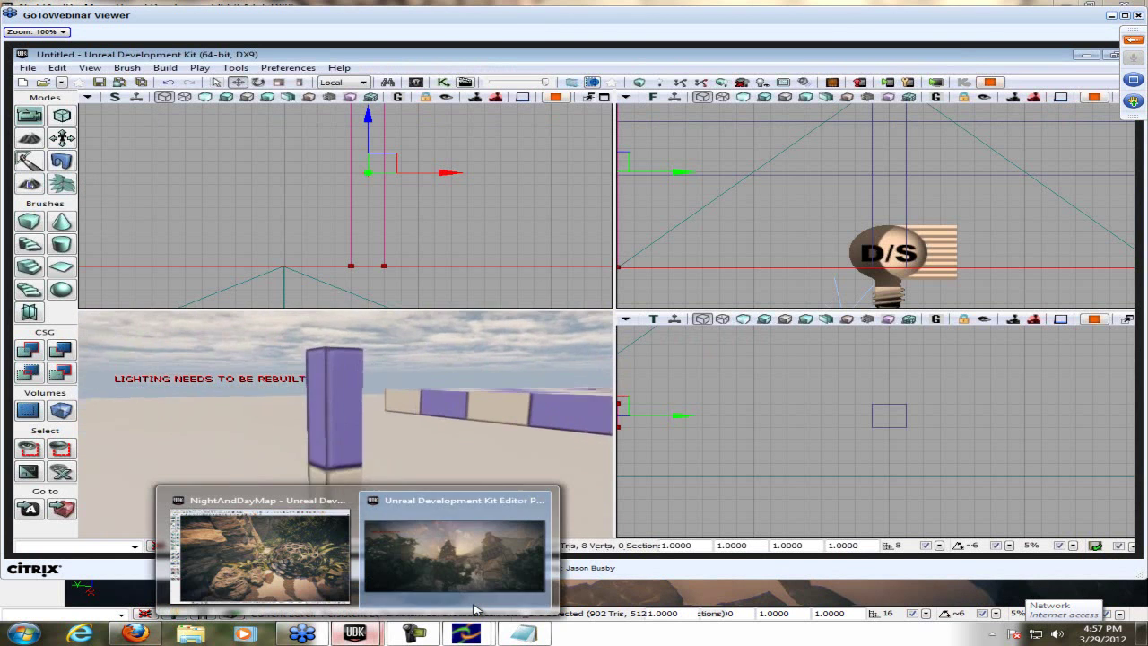
pyautogui.click(474, 608)
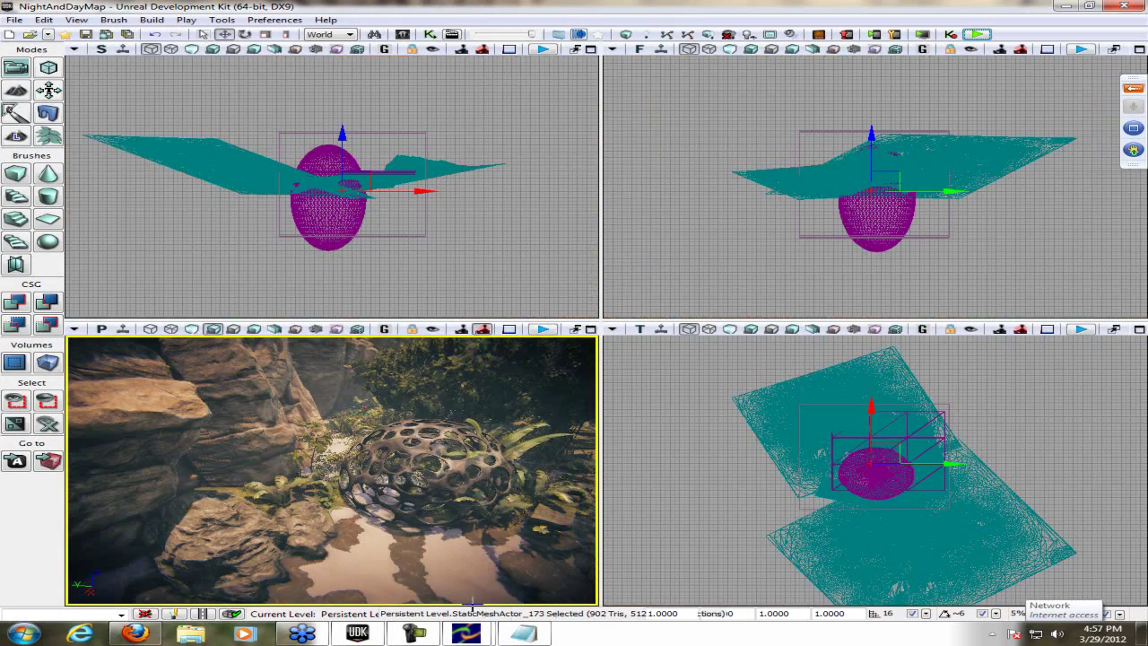
# - Jot 'That is your scale, well it's confusing' in Notepad beside the dome's scale fields
pyautogui.press('Right')
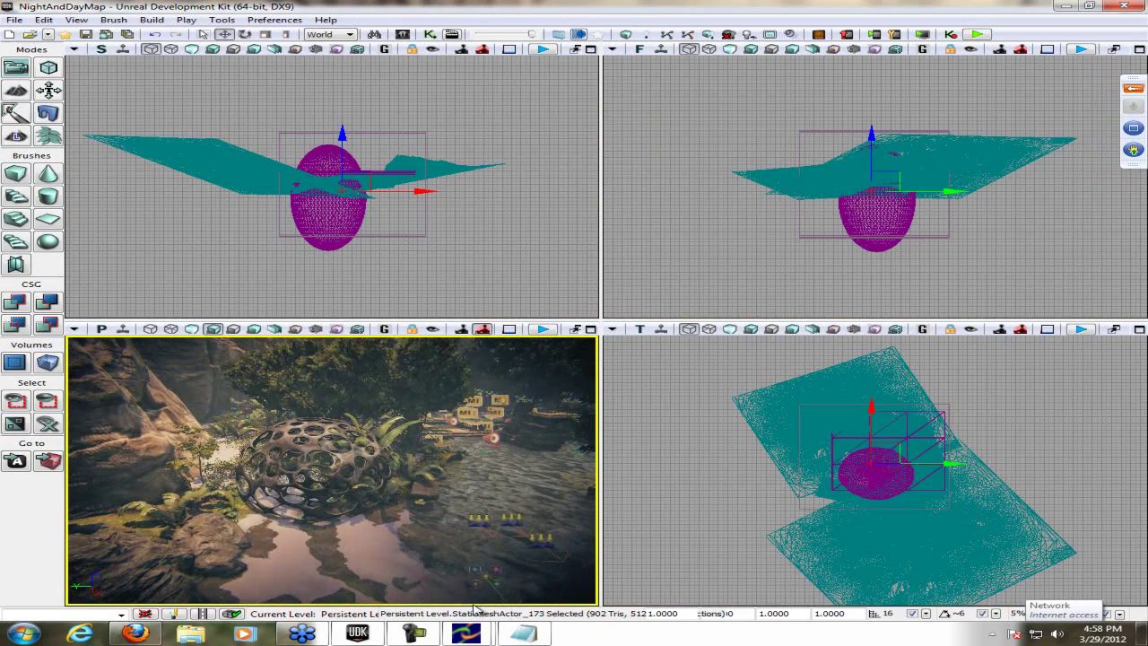
pyautogui.press('Tab')
pyautogui.press('Tab')
pyautogui.press('super+9')
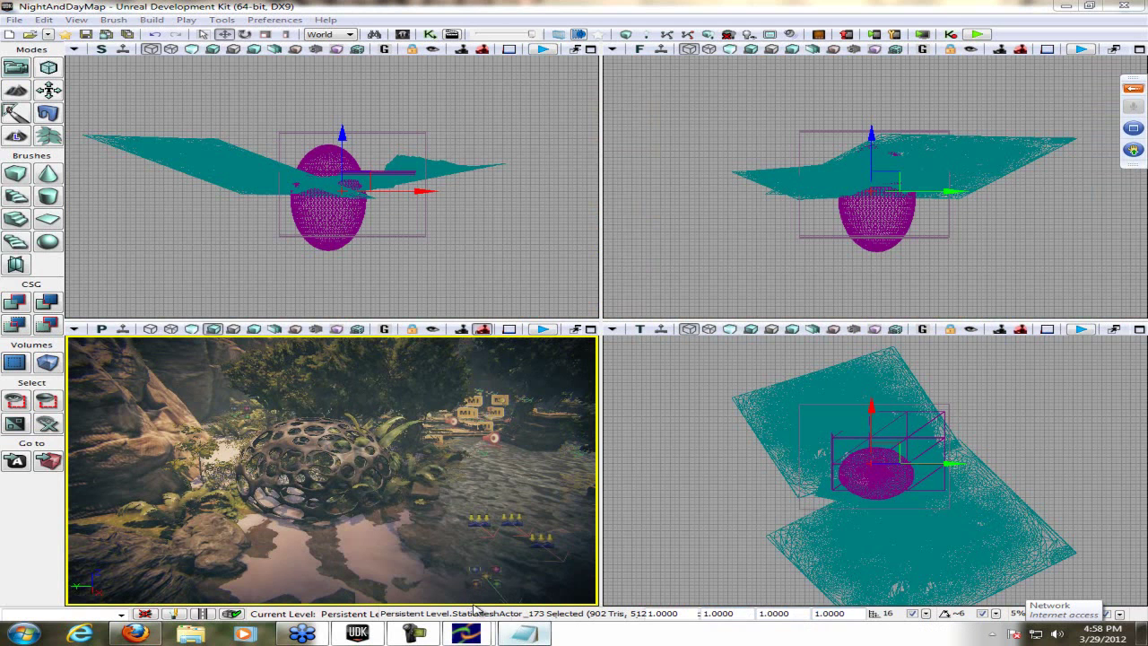
pyautogui.write('That i')
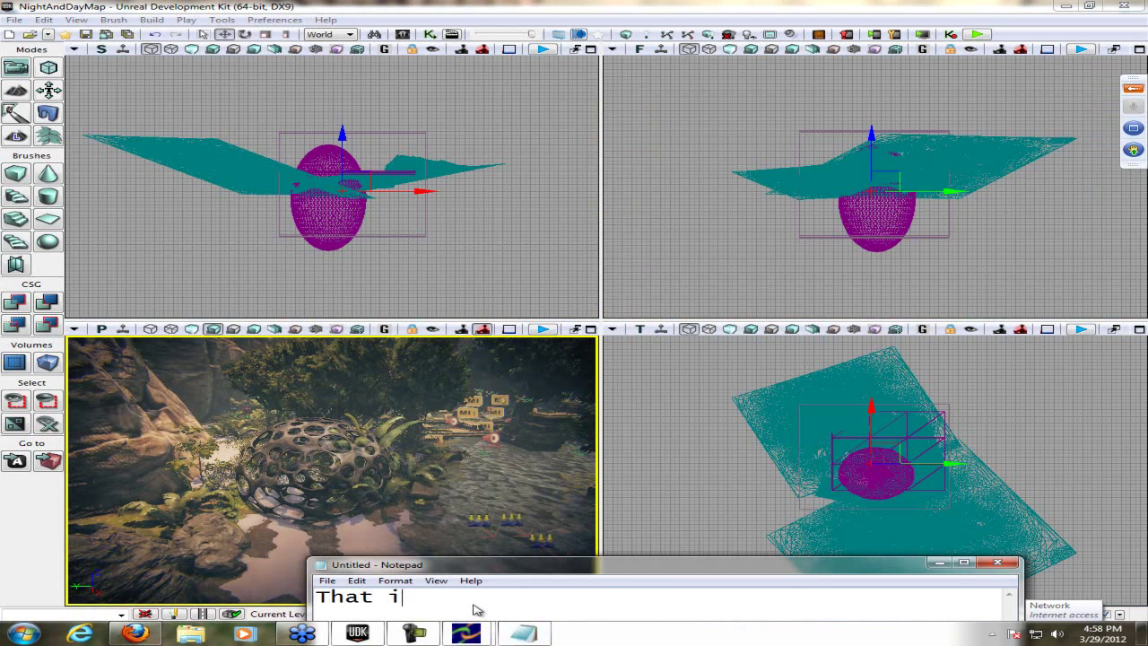
pyautogui.write('s your scal')
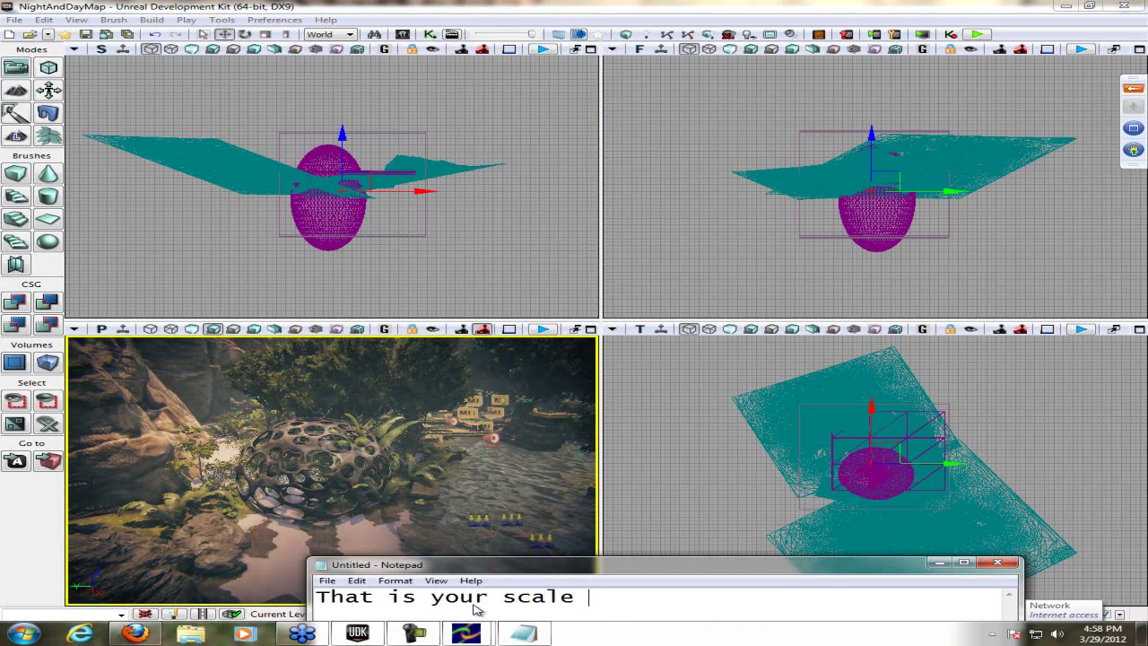
pyautogui.write("e, well it's confusing...")
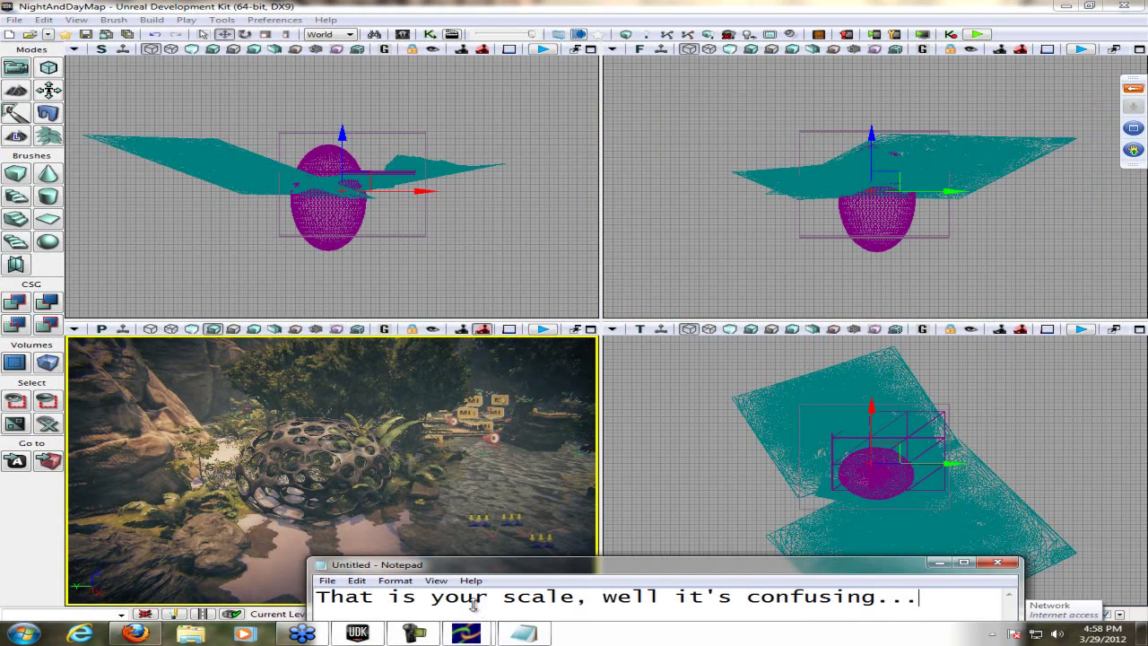
pyautogui.hotkey('alt', 'Tab')
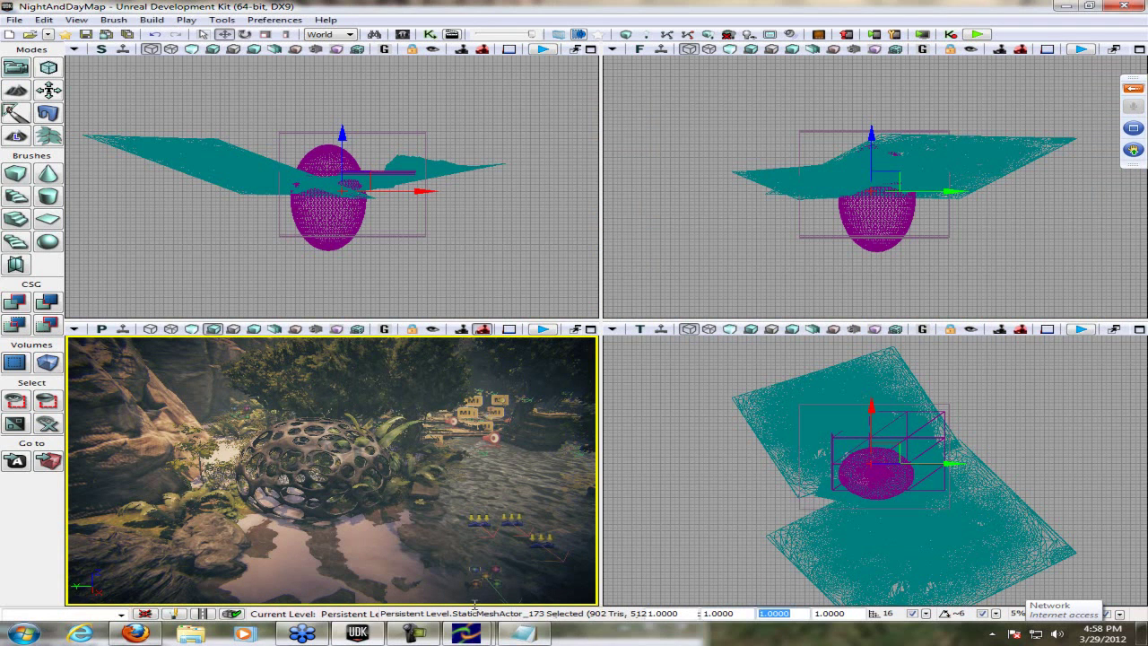
# - Set the dome's DrawScale3D to 2.0 on two axes
pyautogui.hotkey('shift', 'Tab')
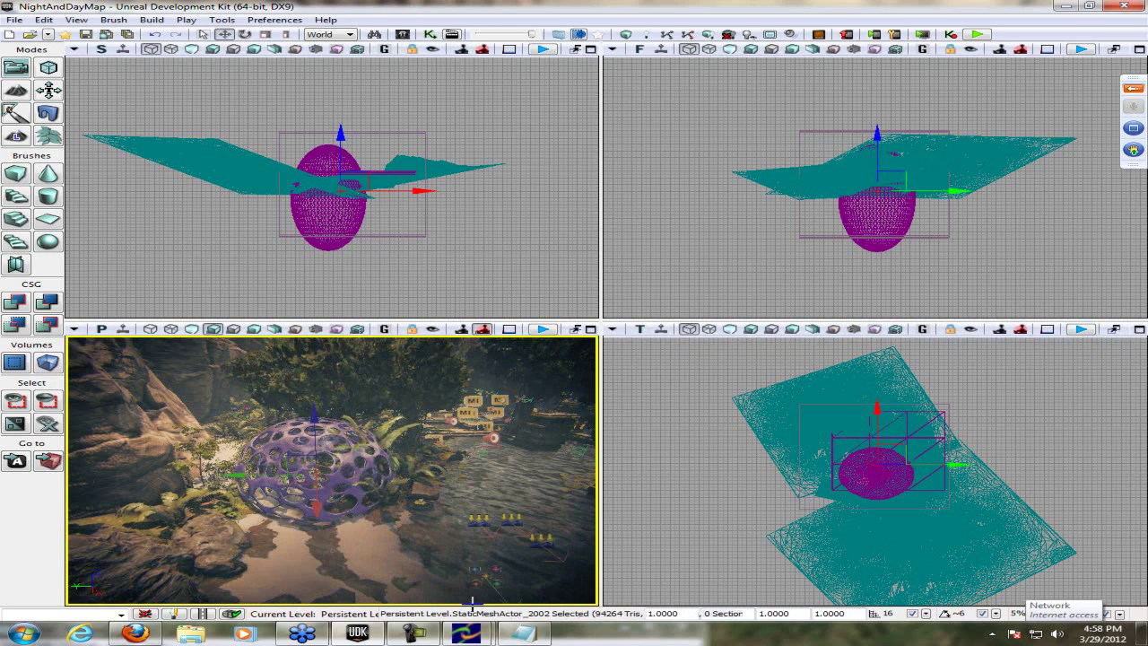
pyautogui.press('Tab')
pyautogui.write('2')
pyautogui.press('Tab')
pyautogui.write('2')
pyautogui.press('Return')
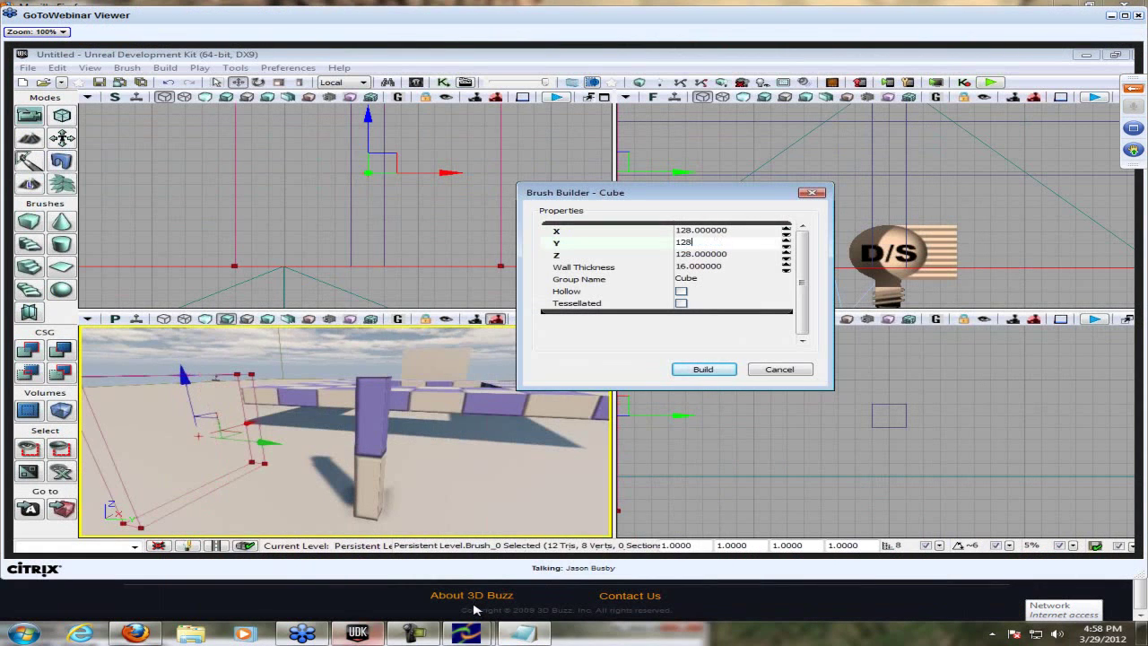
pyautogui.click(475, 610)
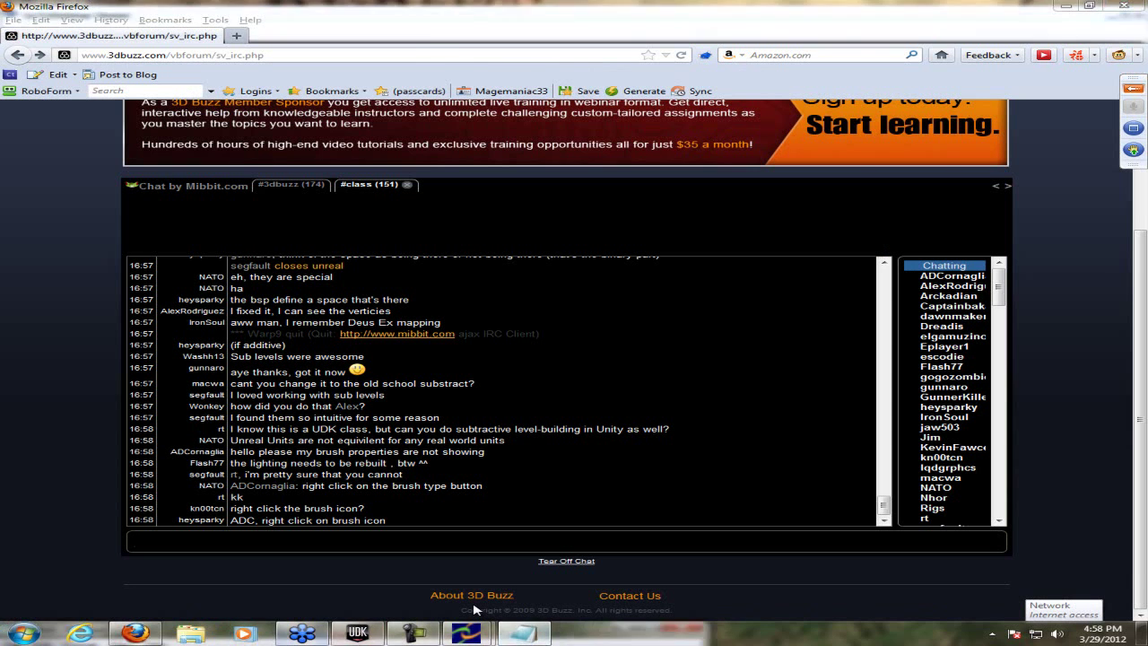
pyautogui.hotkey('alt', 'Tab')
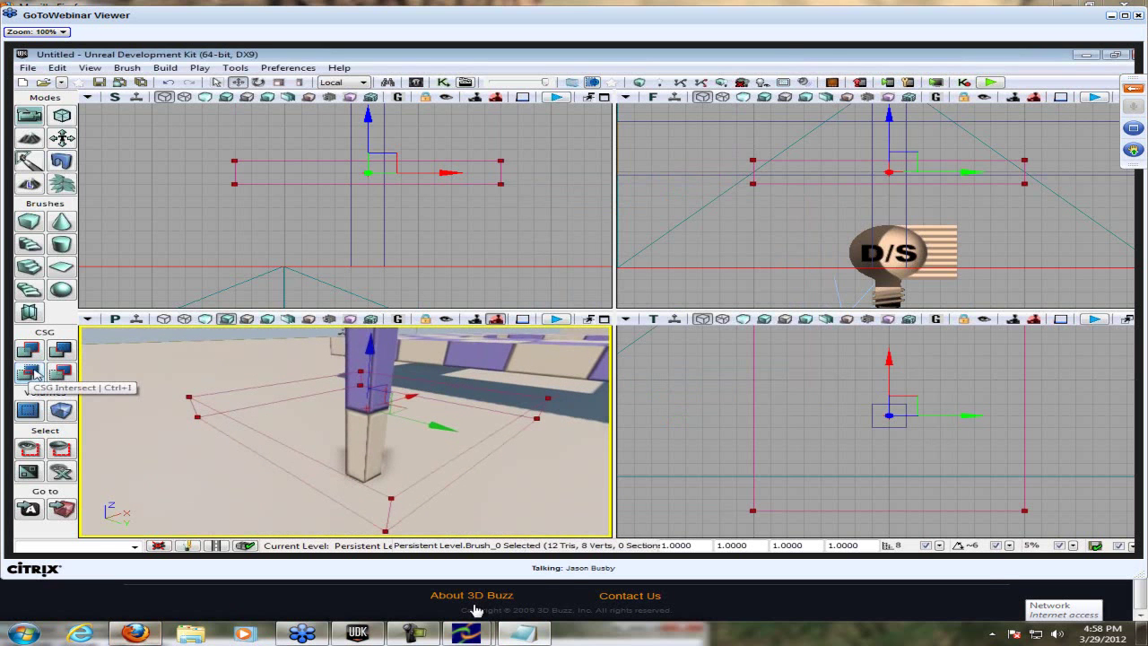
pyautogui.hotkey('alt', 'Tab')
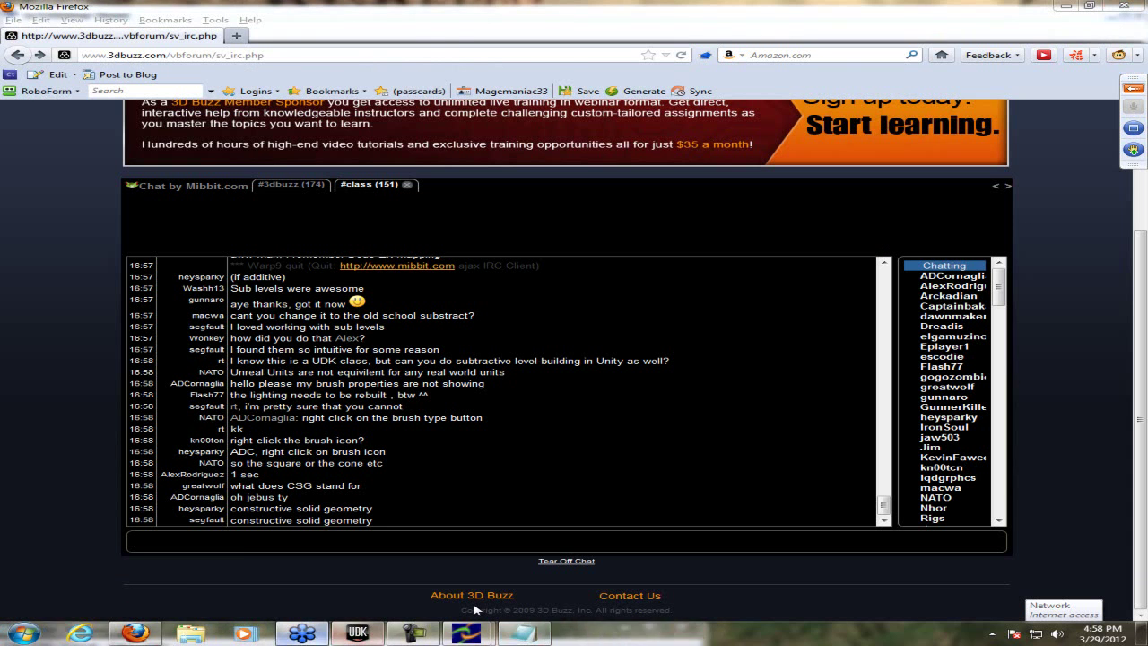
pyautogui.hotkey('alt', 'Tab')
pyautogui.rightClick(467, 633)
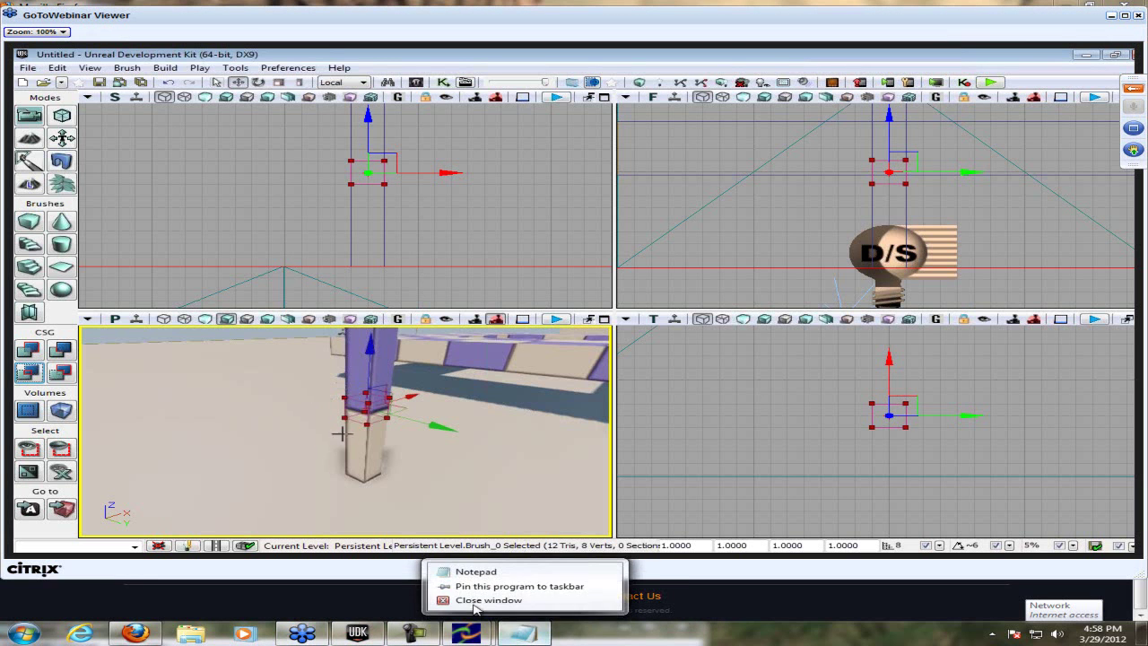
pyautogui.click(474, 617)
pyautogui.hotkey('alt', 'Tab')
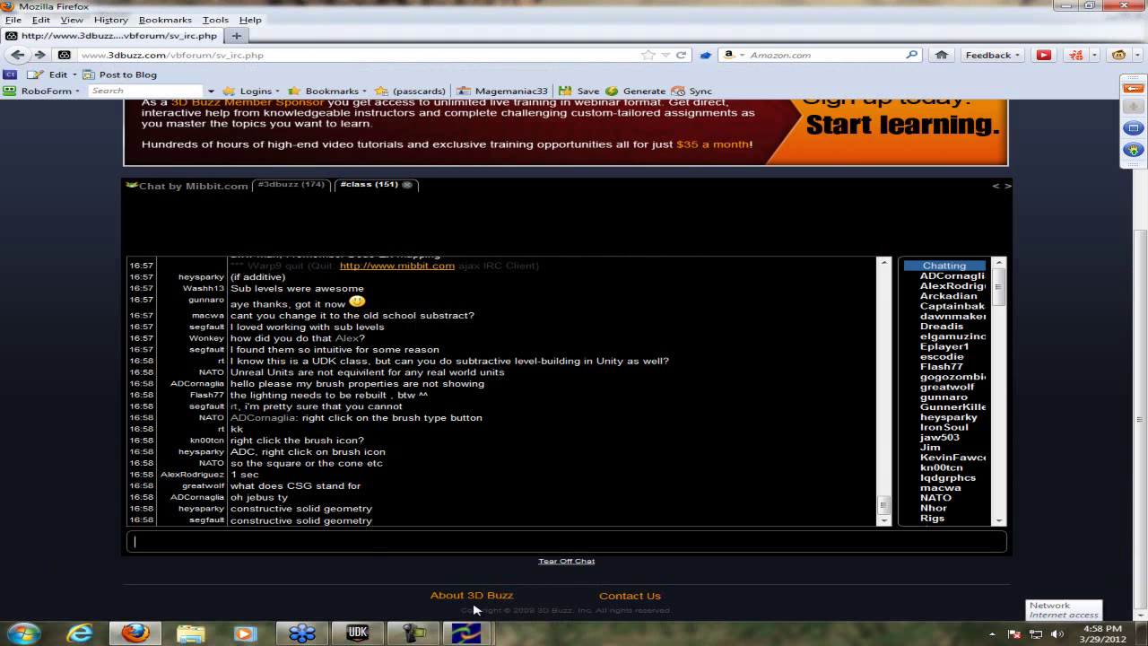
pyautogui.press('super')
pyautogui.hotkey('alt', 'Tab')
pyautogui.press('super')
pyautogui.write('note')
pyautogui.press('Return')
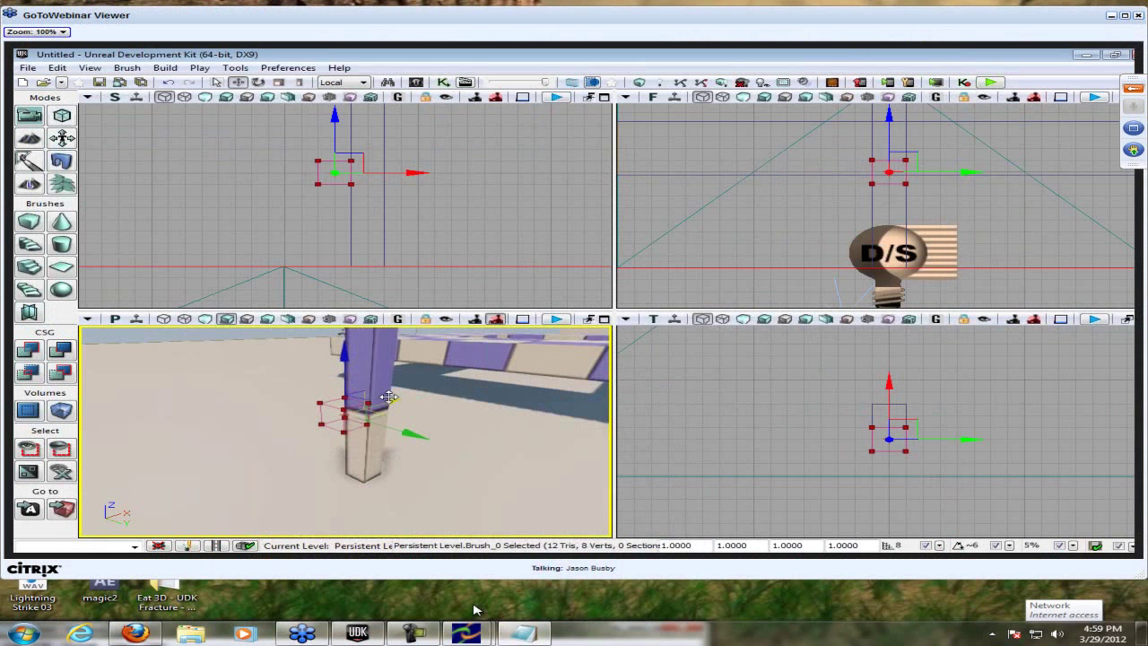
# - Close the notes window, relaunch Notepad from Start search, then close all Notepad windows
pyautogui.rightClick(466, 633)
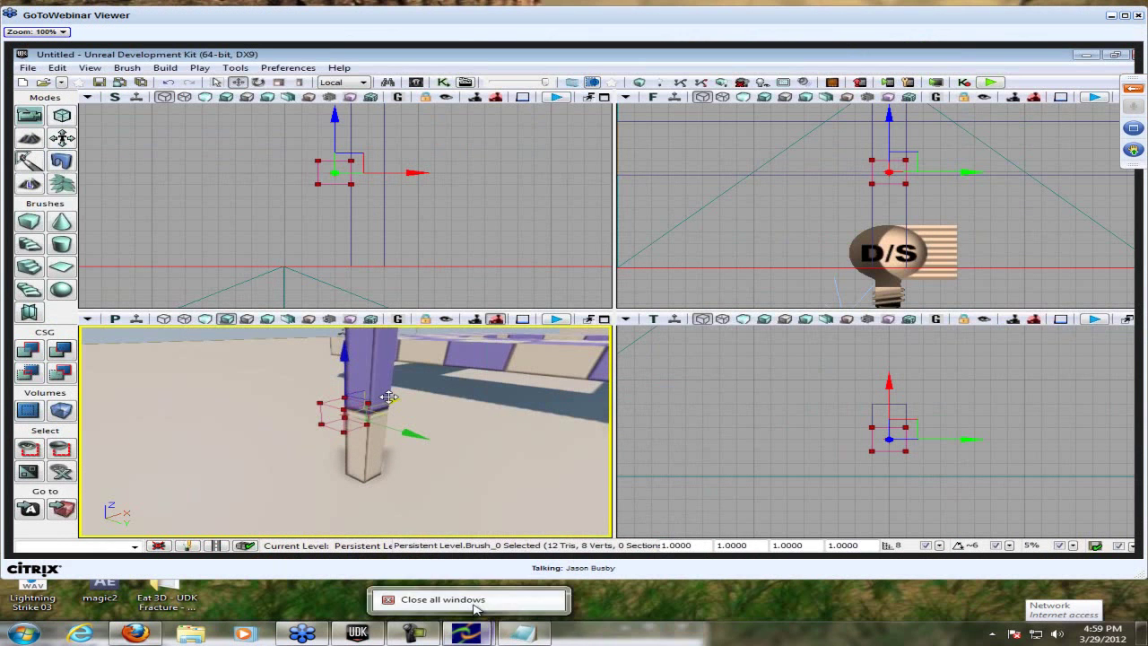
pyautogui.click(473, 603)
pyautogui.press('super')
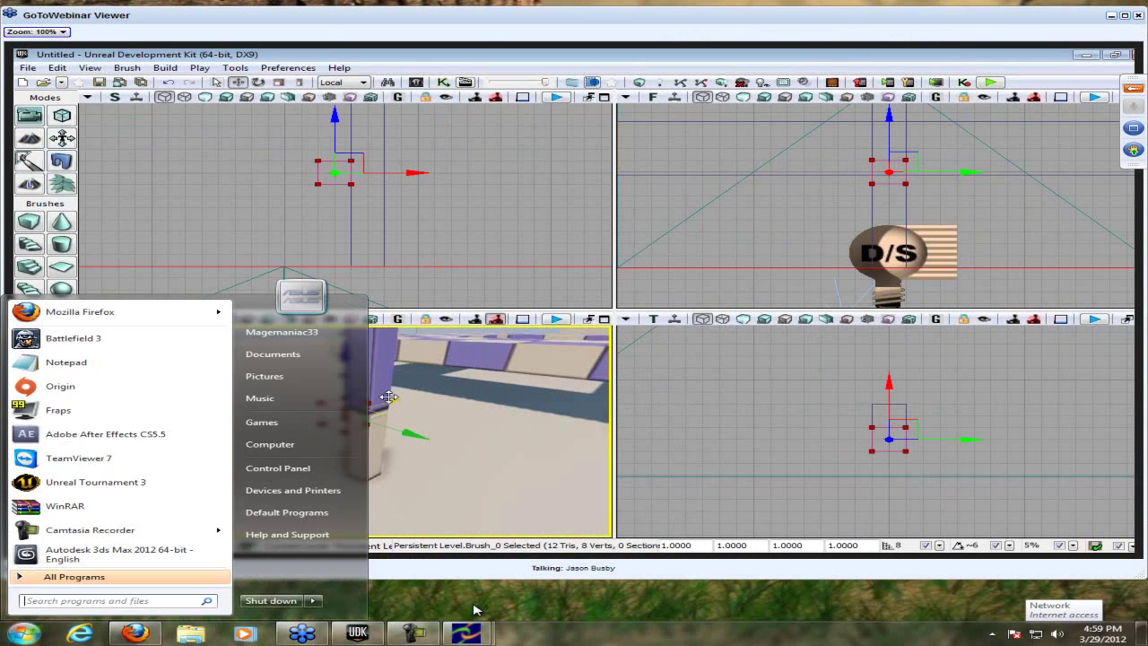
pyautogui.write('note')
pyautogui.press('Return')
pyautogui.press('super')
pyautogui.write('no')
pyautogui.press('Escape')
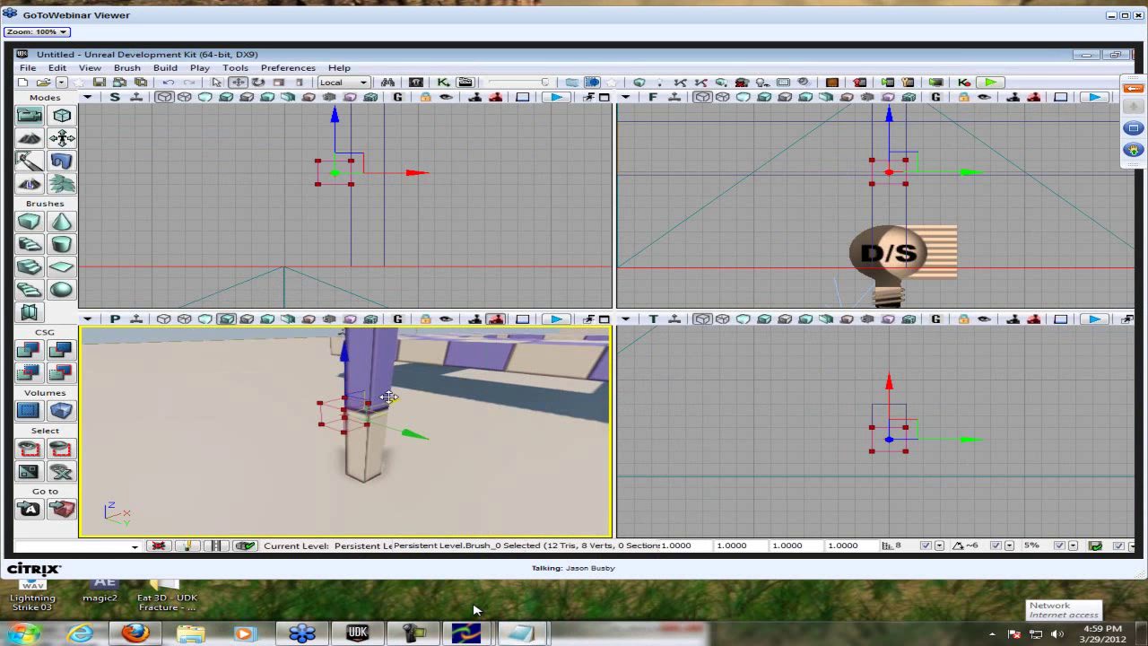
pyautogui.rightClick(521, 634)
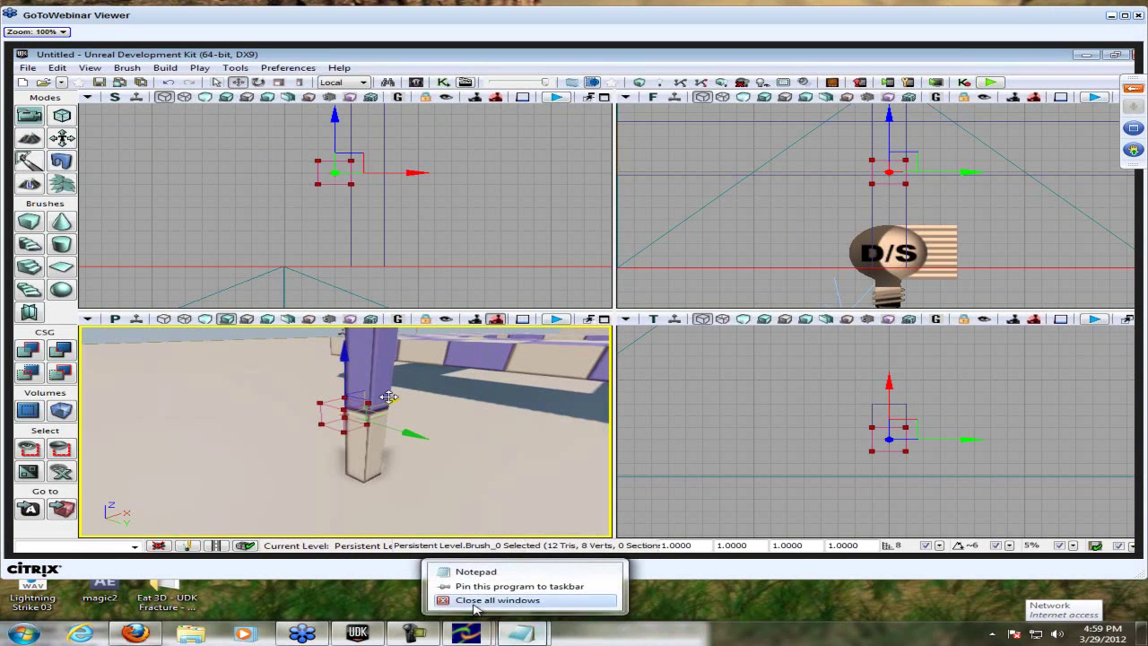
pyautogui.click(502, 526)
# - Turn on taskbar auto-hide in Taskbar Properties and check it with the Start menu
pyautogui.rightClick(717, 633)
pyautogui.click(754, 634)
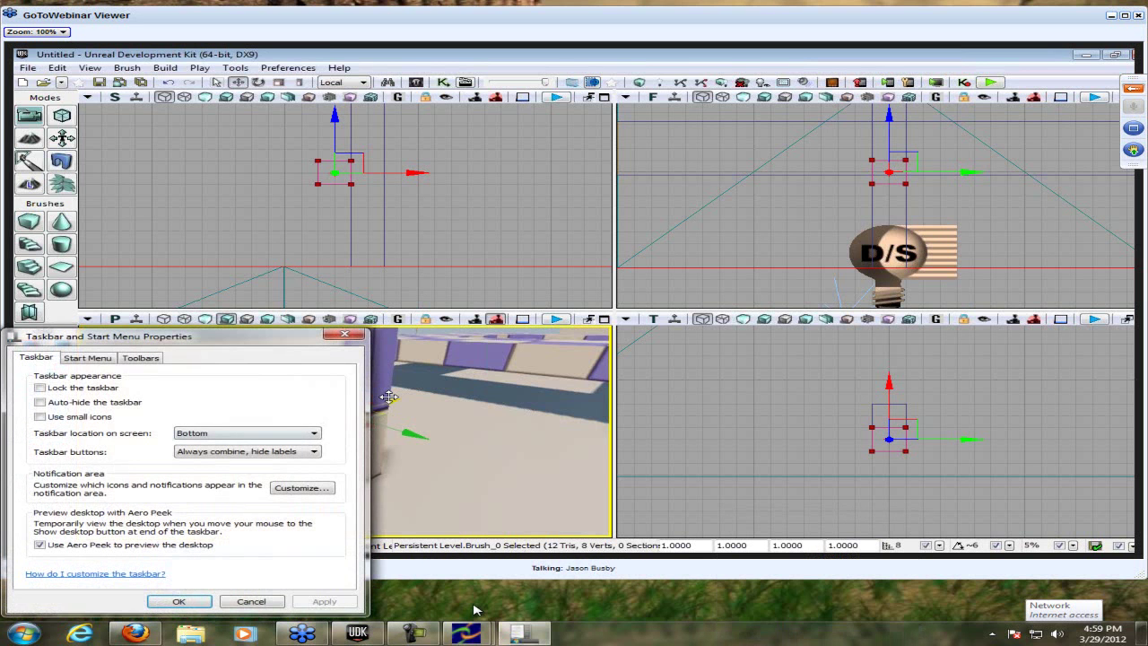
pyautogui.hotkey('alt', 'u')
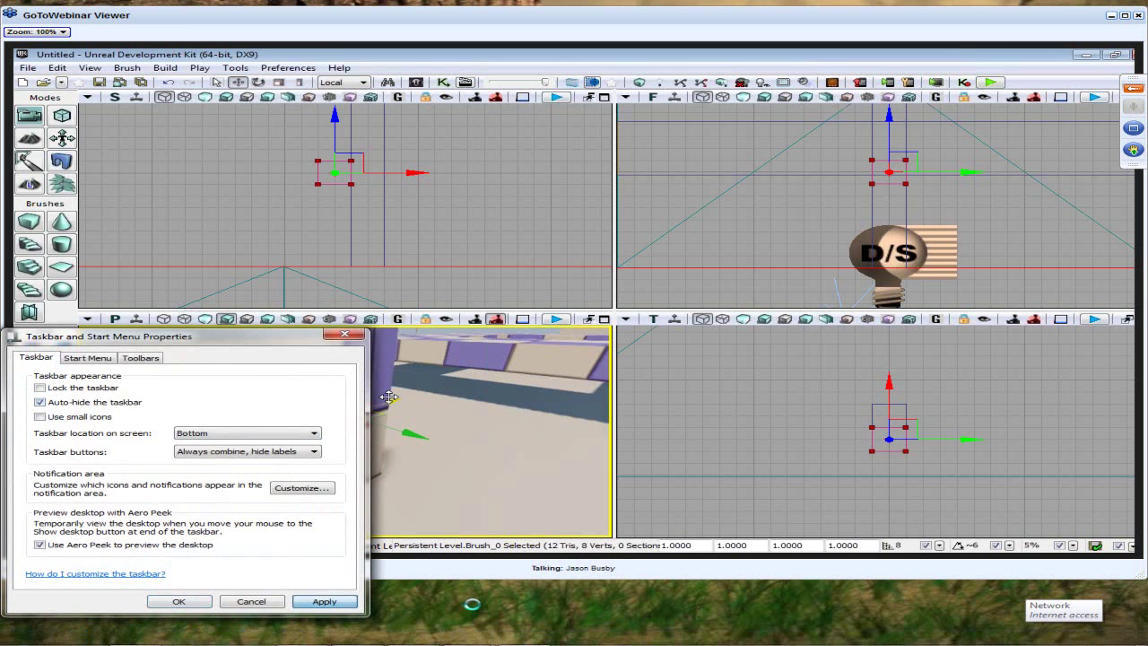
pyautogui.press('super')
pyautogui.press('Escape')
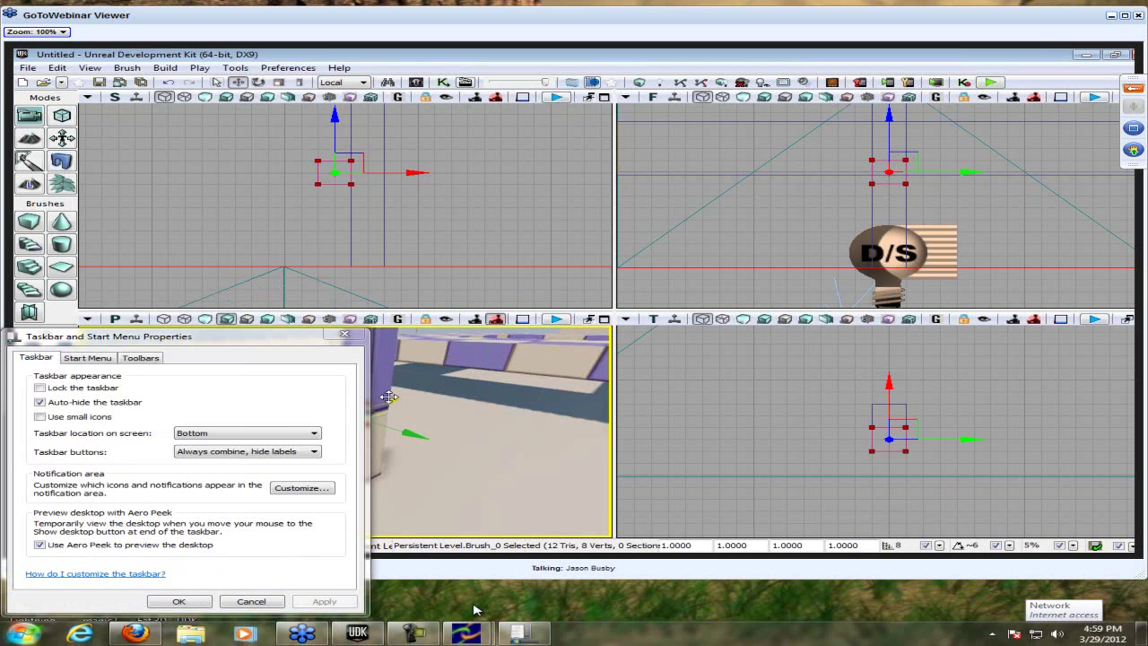
pyautogui.press('super')
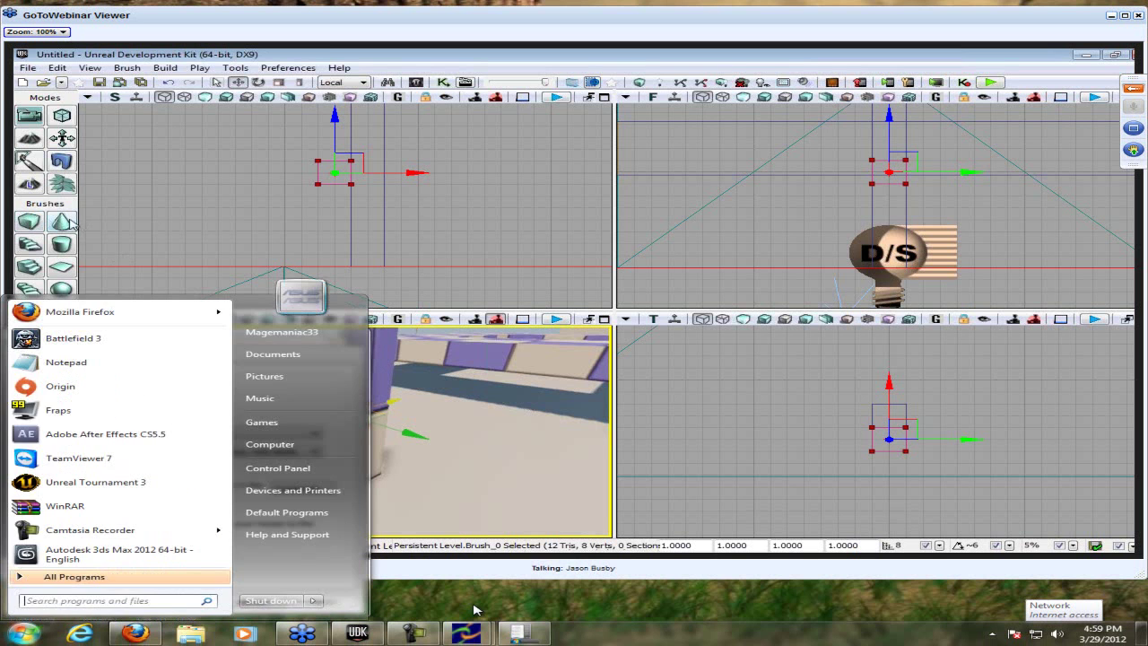
pyautogui.press('Escape')
pyautogui.press('Escape')
# - Enlarge the Notepad window, then turn taskbar auto-hide back off and apply
pyautogui.press('super+Up')
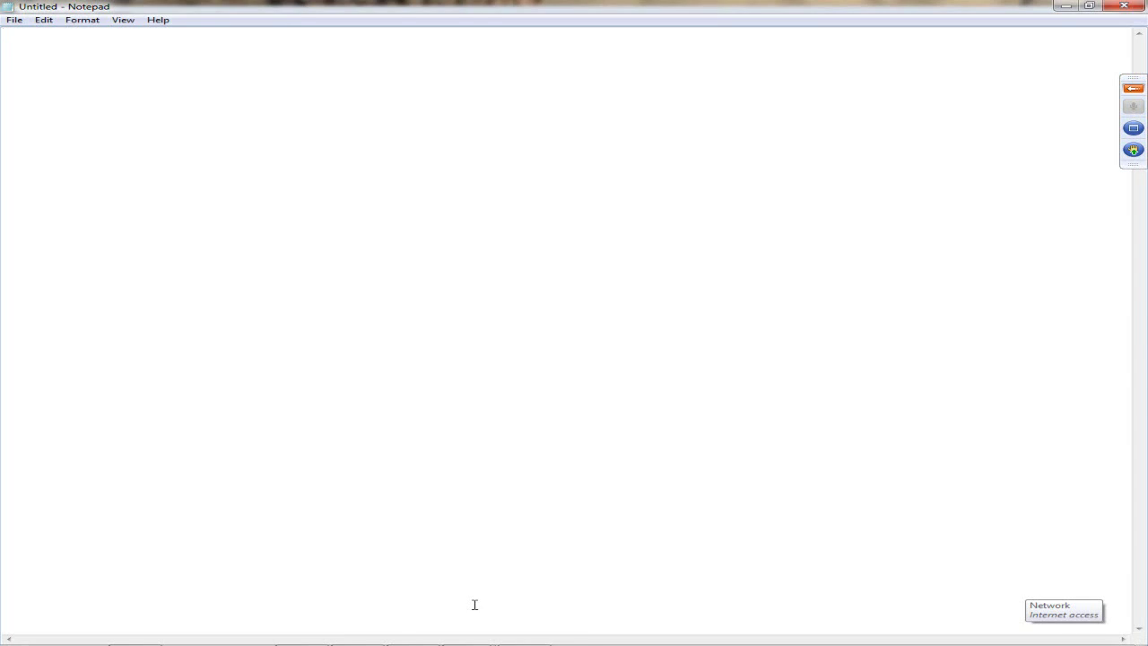
pyautogui.press('super+Down')
pyautogui.doubleClick(472, 605)
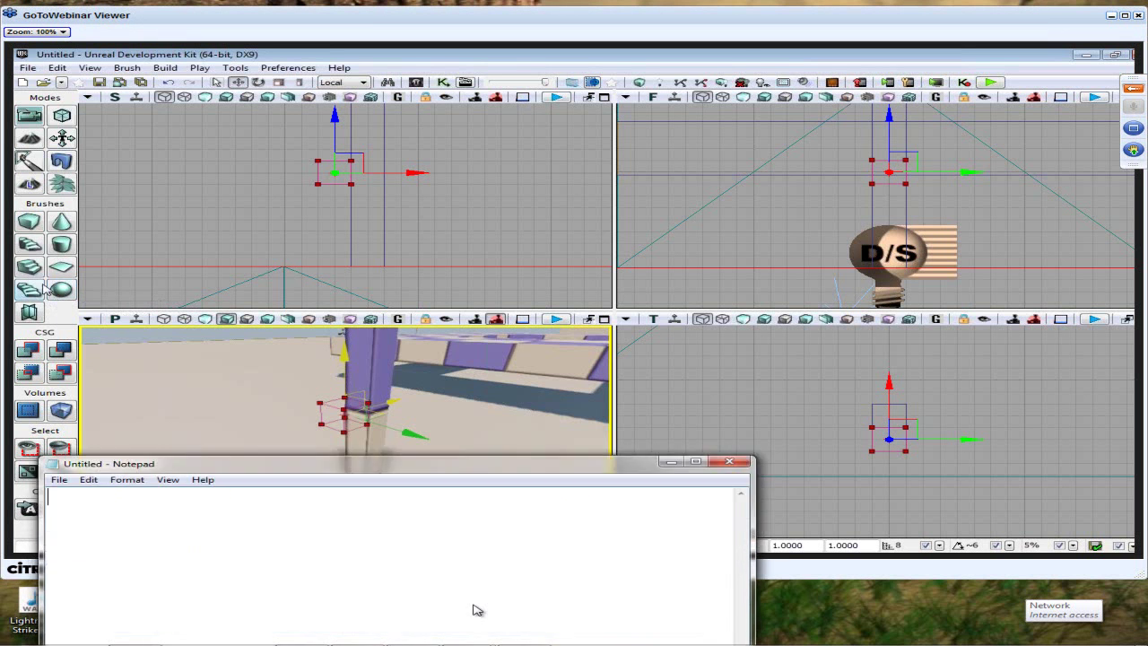
pyautogui.rightClick(571, 633)
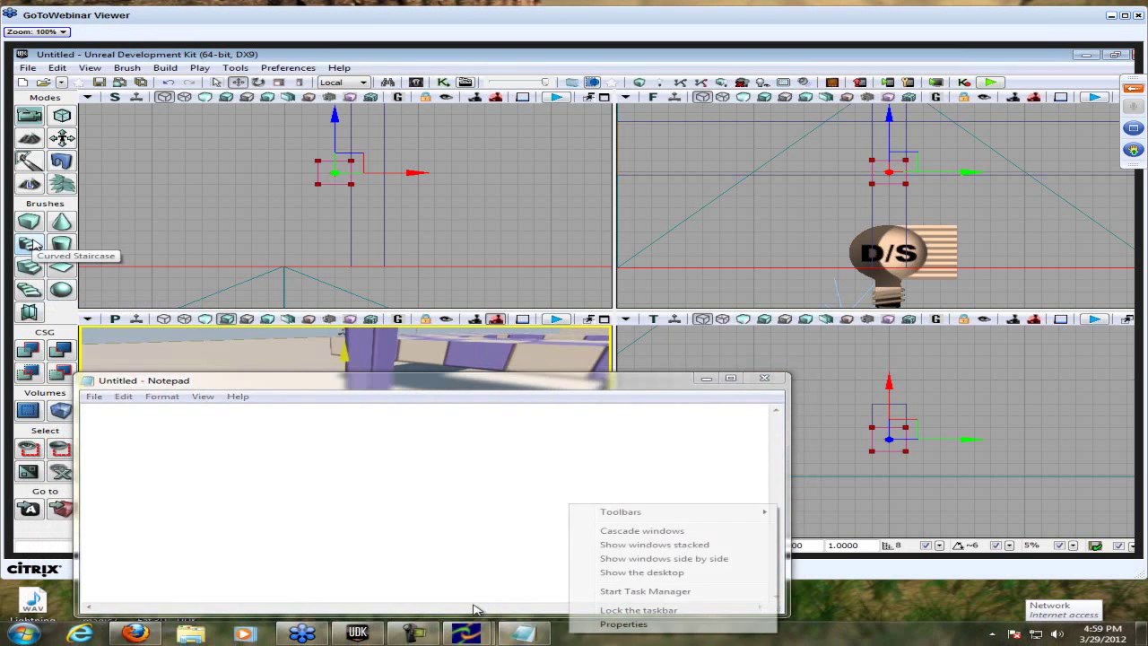
pyautogui.click(619, 625)
pyautogui.hotkey('alt', 'u')
pyautogui.press('Return')
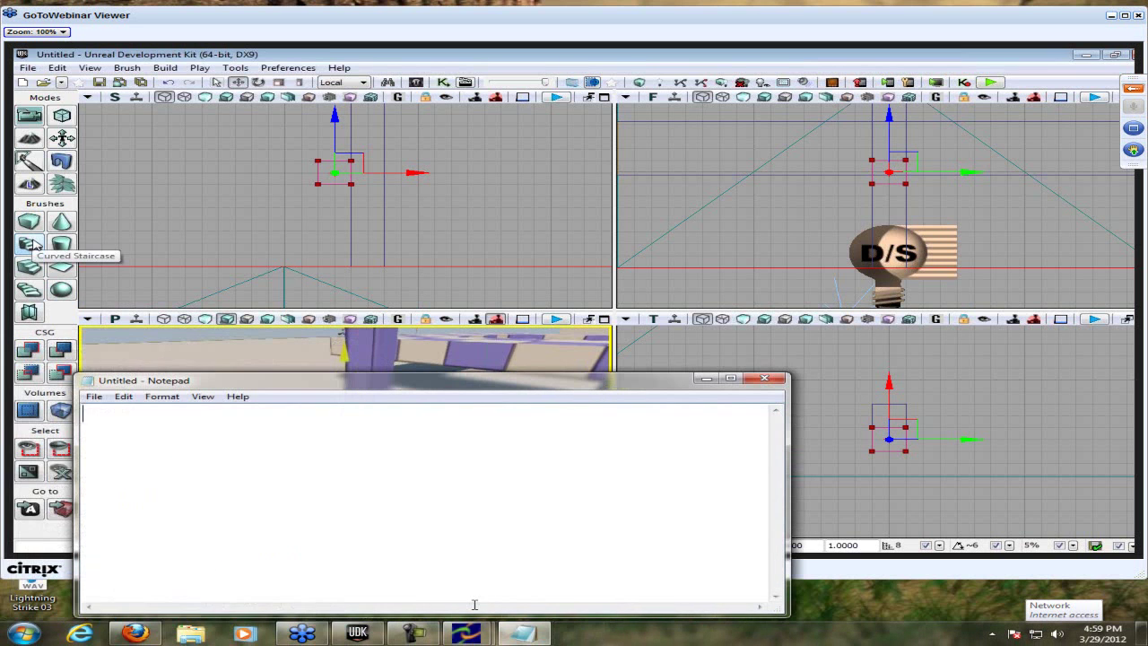
# - Make the builder brush a cube and note 'Static mesh = model made in a 3D modeling program'
pyautogui.write('model')
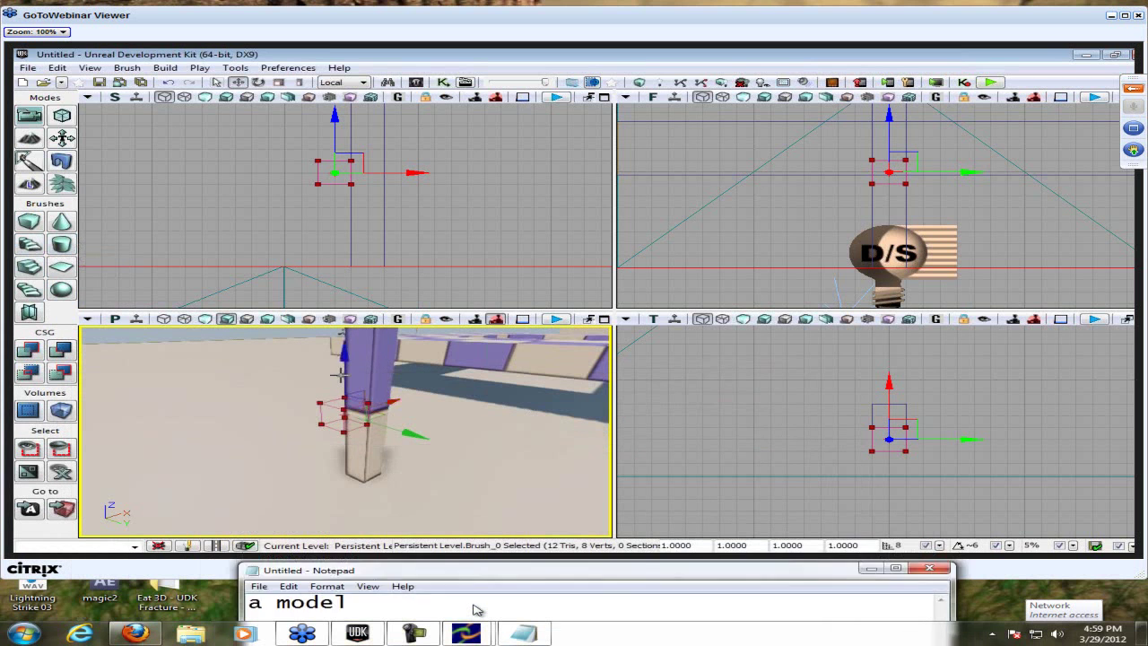
pyautogui.hotkey('ctrl', 'a')
pyautogui.write('Static mesh')
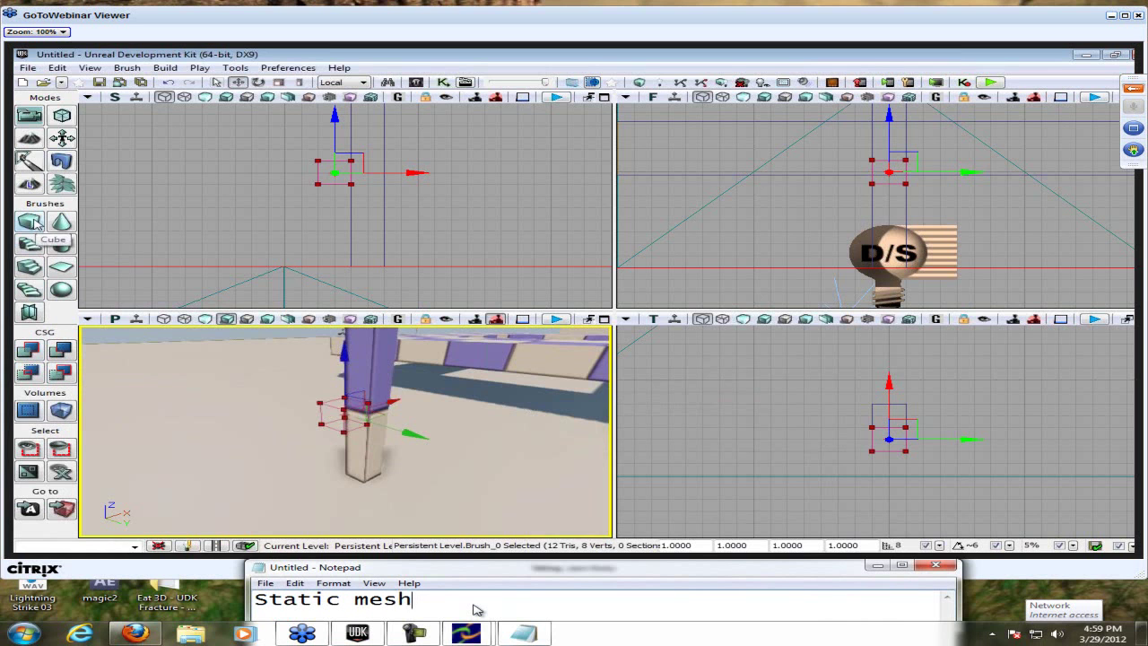
pyautogui.click(29, 222)
pyautogui.write('= m')
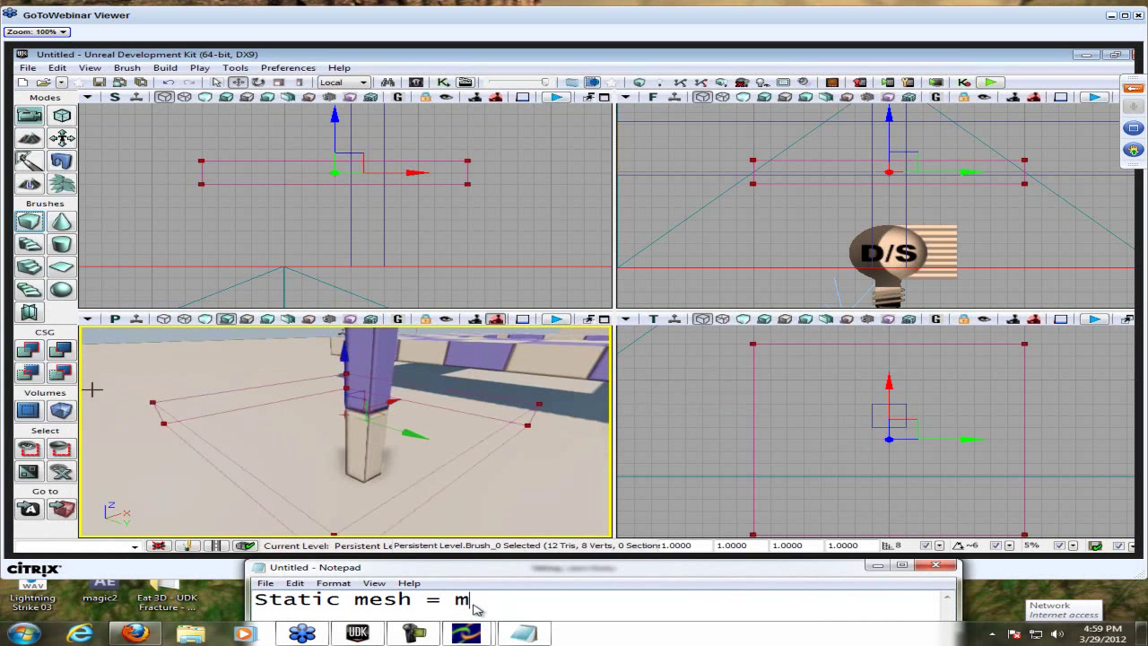
pyautogui.write('odel made')
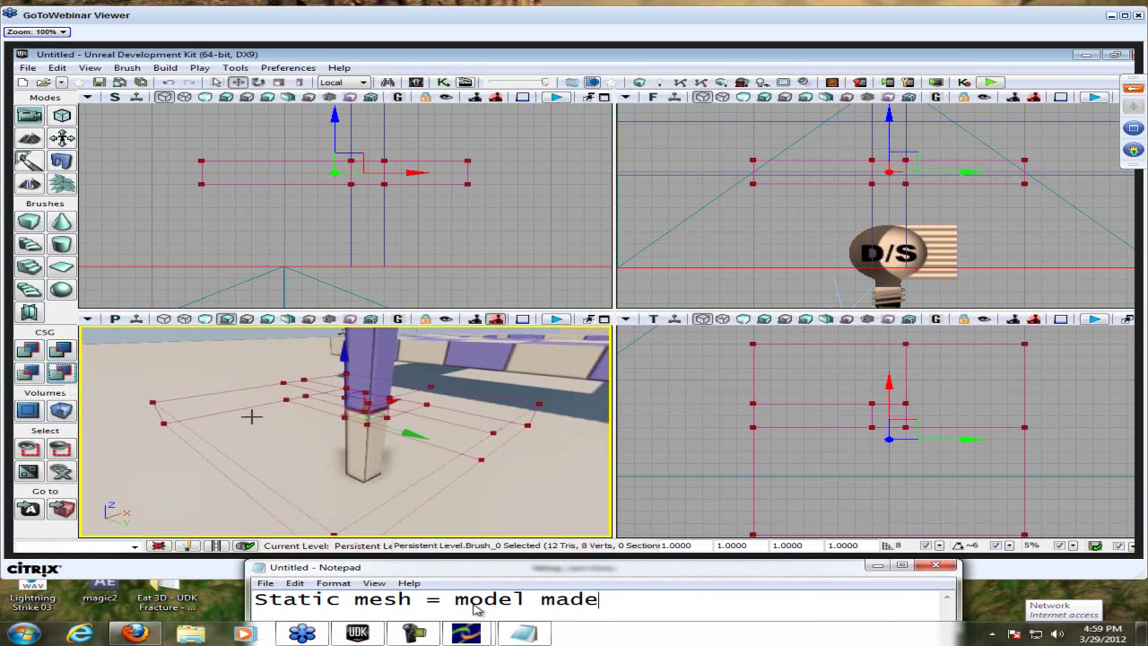
pyautogui.write(' in a 3')
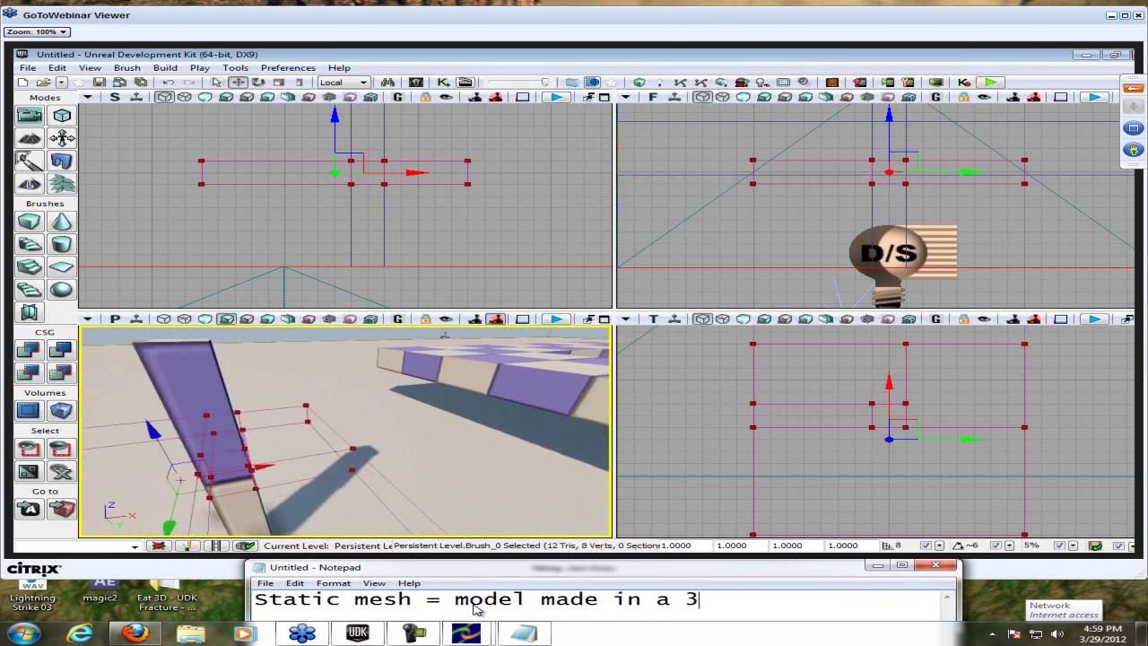
pyautogui.write('D mo')
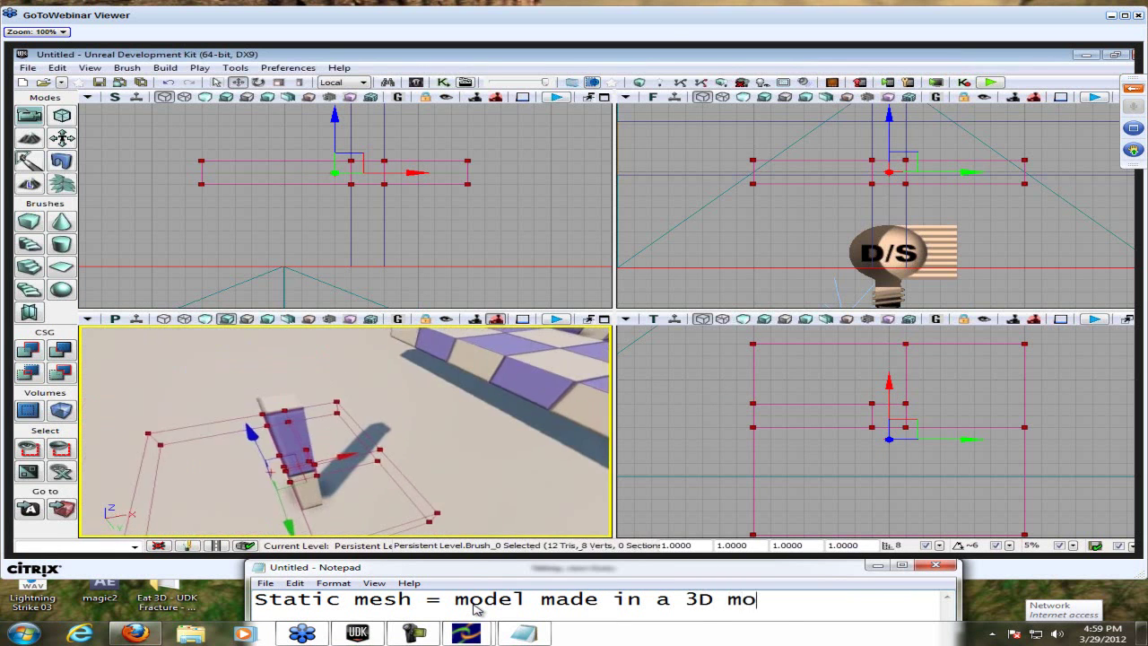
pyautogui.write('deling program')
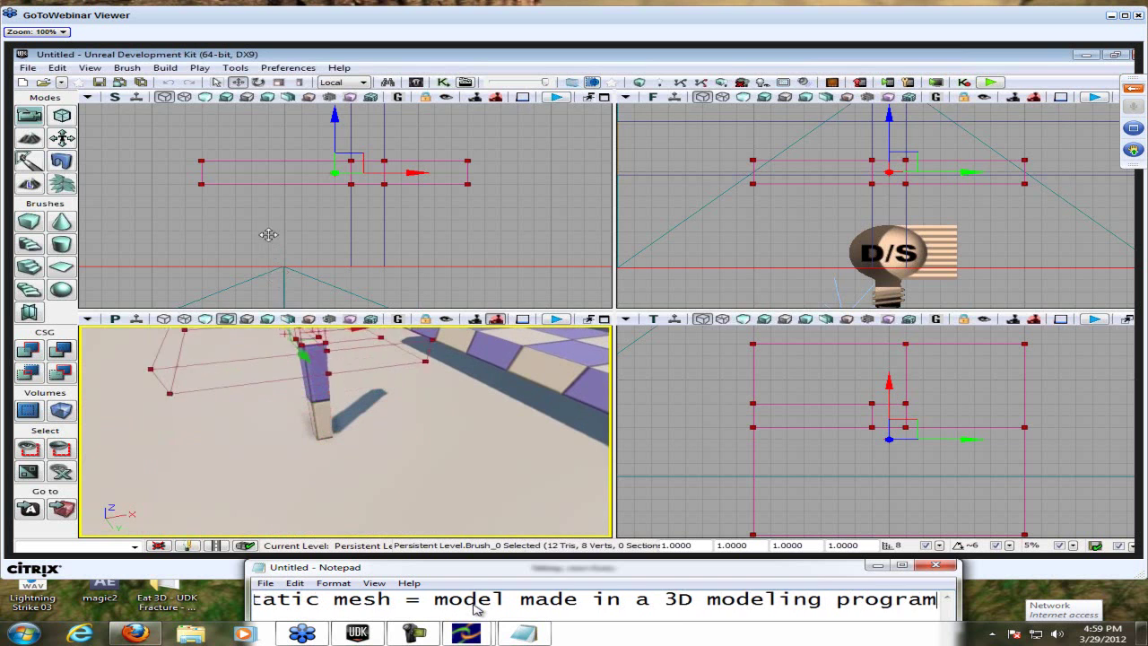
# - Add the line 'A model is an object which is in game' and select all the note text
pyautogui.press('Return')
pyautogui.write('A m')
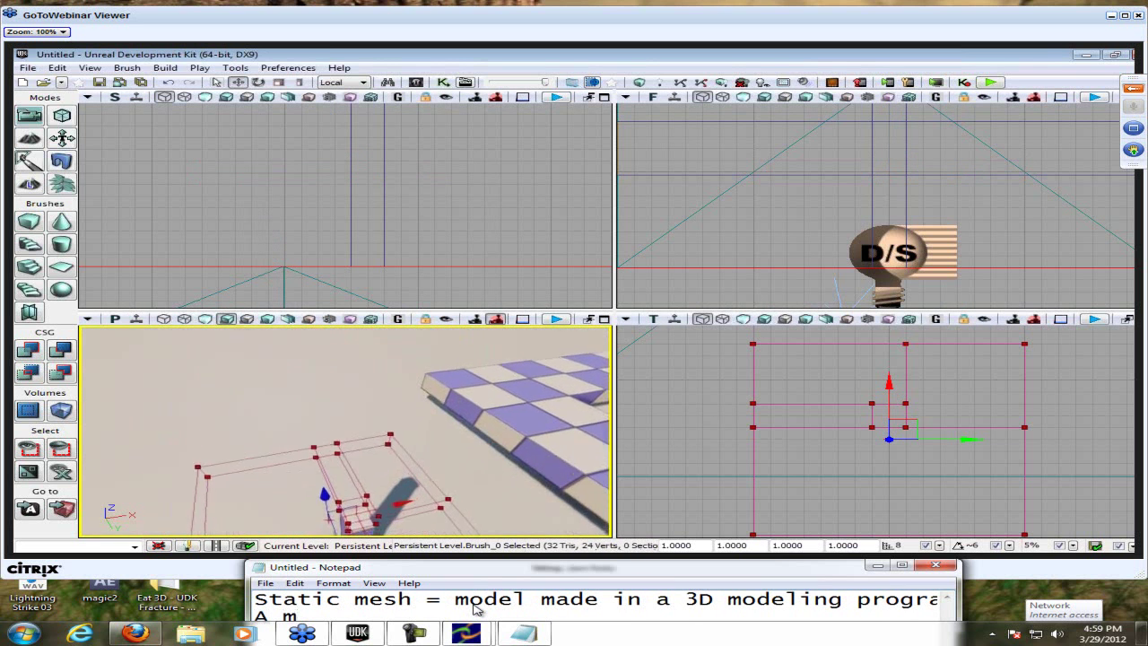
pyautogui.write('odel')
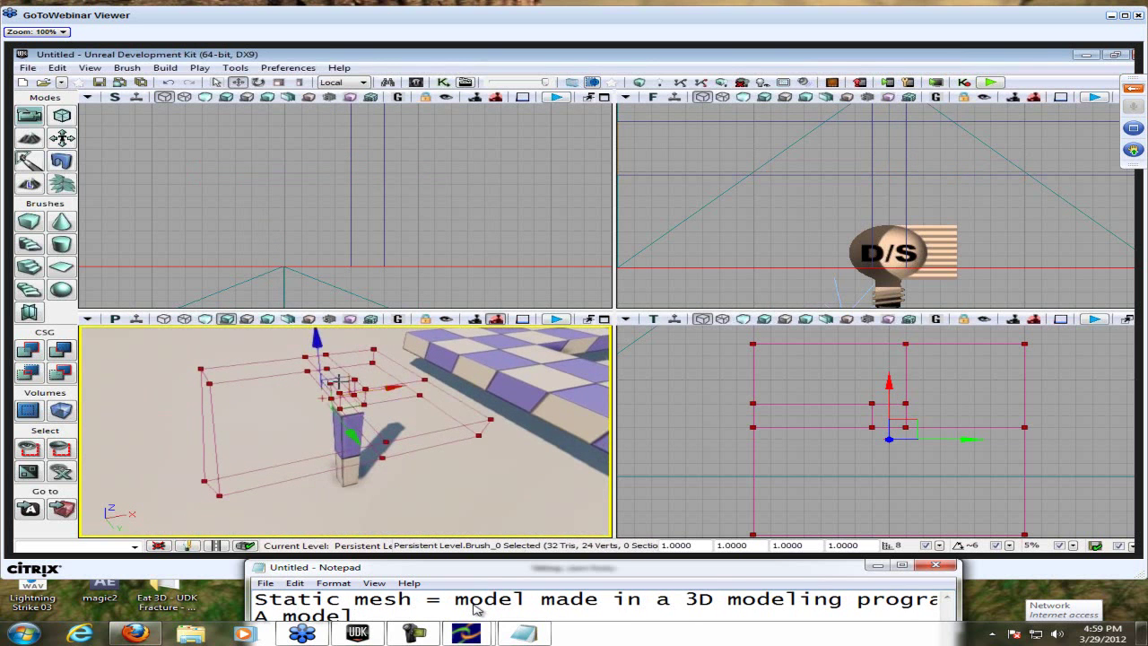
pyautogui.write(' us')
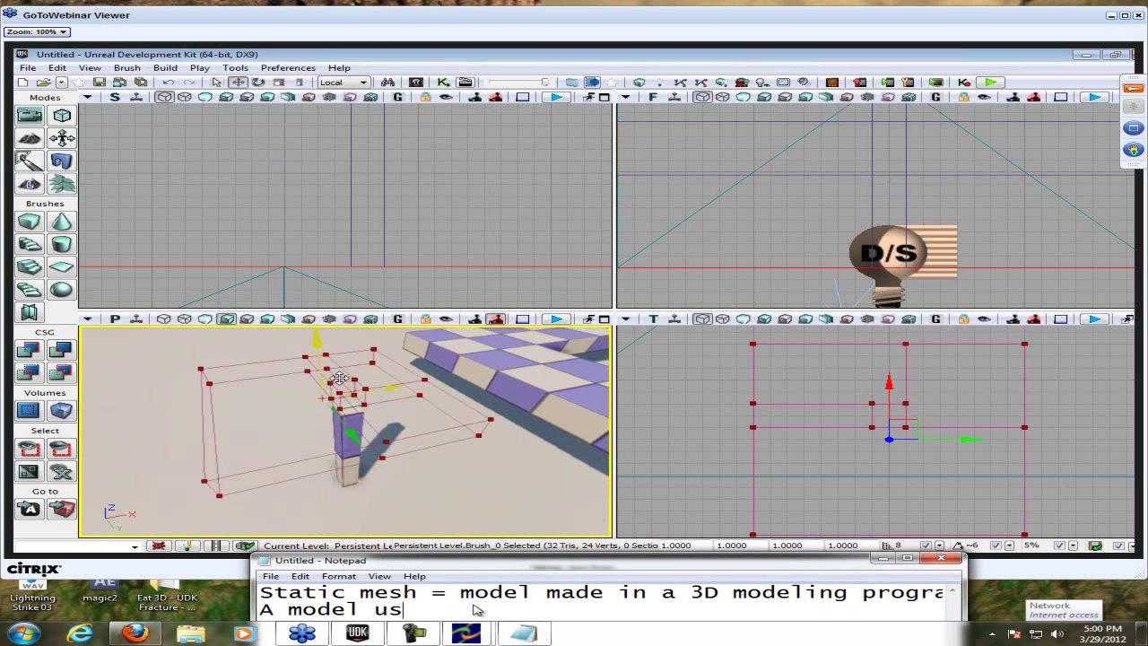
pyautogui.press('BackSpace')
pyautogui.press('BackSpace')
pyautogui.write('is an o')
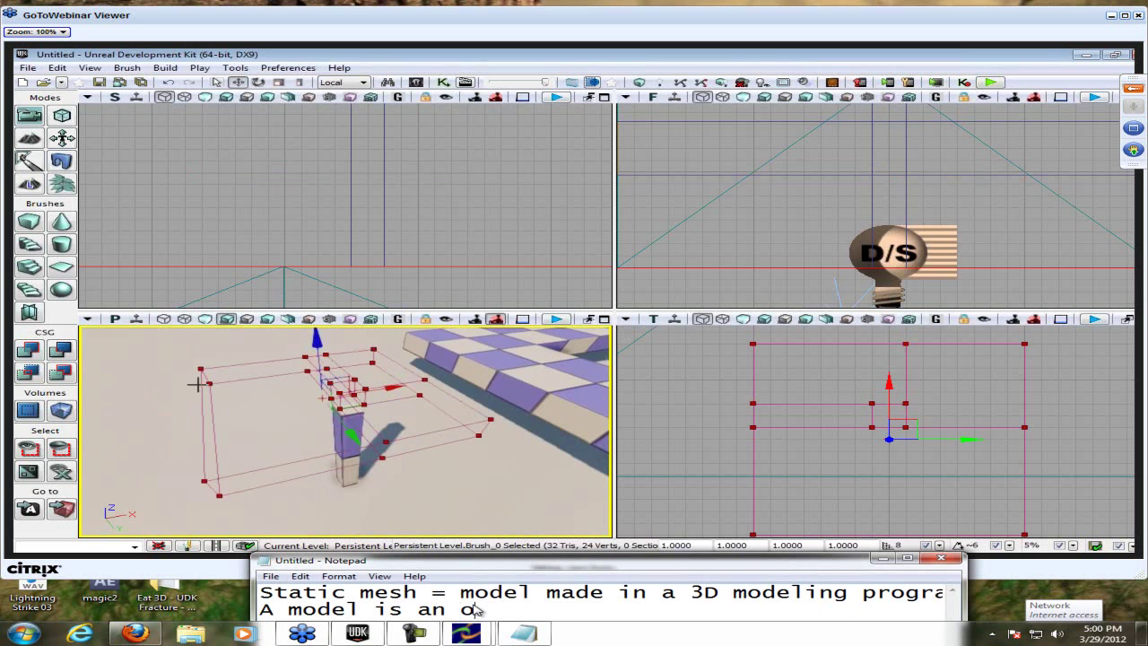
pyautogui.write('bject')
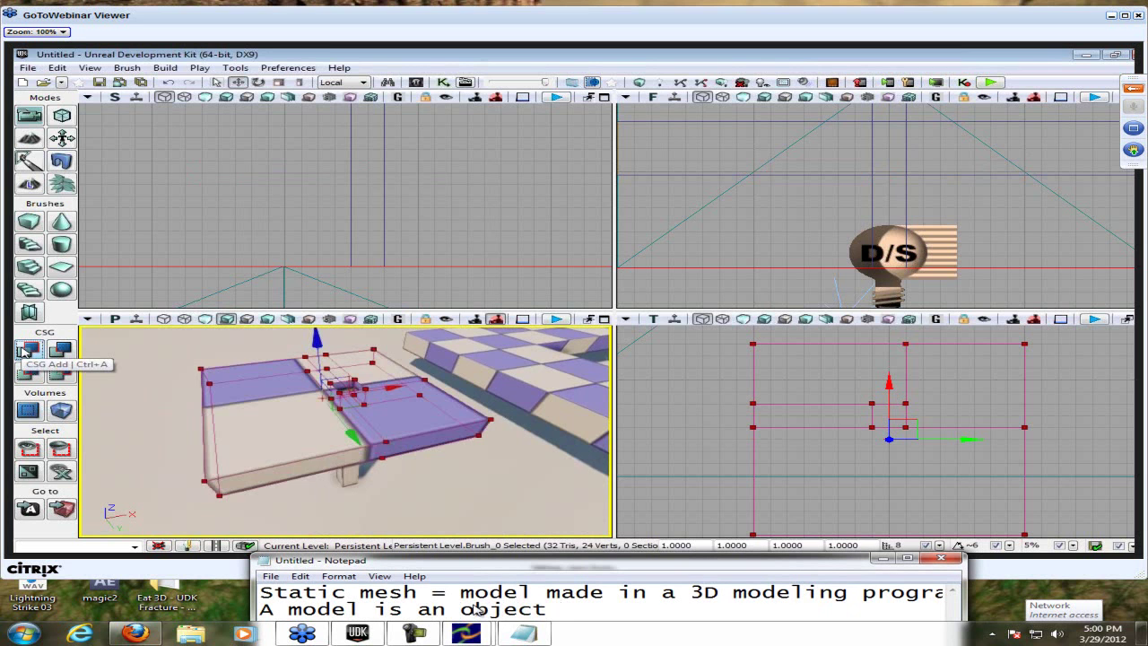
pyautogui.write(' which ')
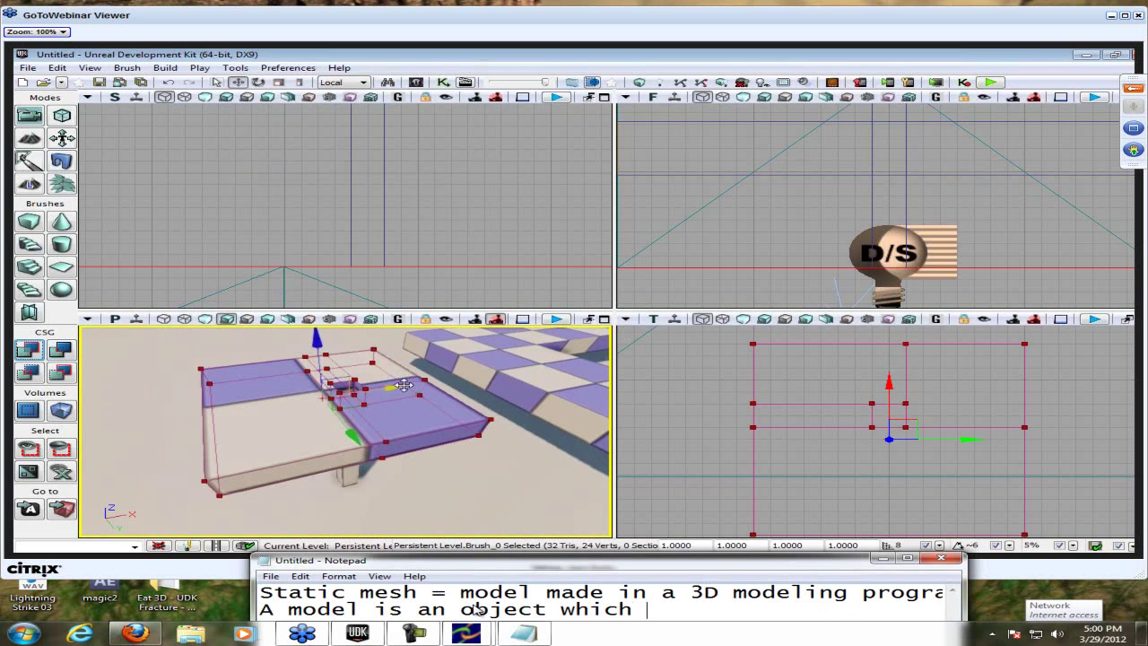
pyautogui.write('is in game')
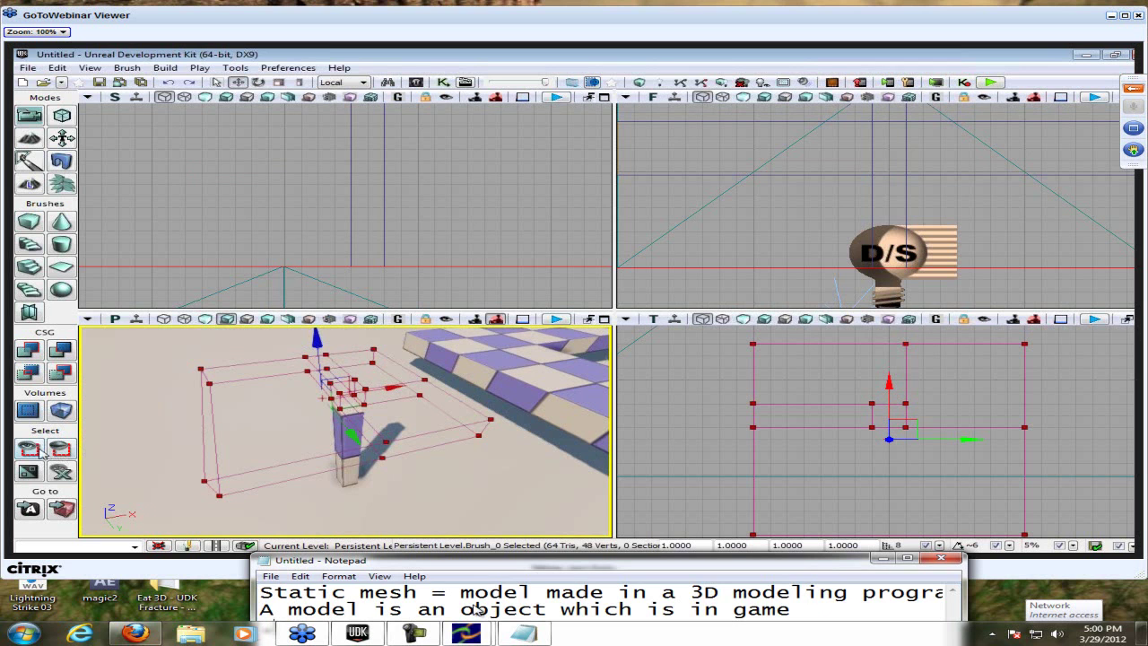
pyautogui.hotkey('ctrl', 'a')
# - Write 'Examples are a box, sphere, gun, health kit, etc.' in the note, then clear it
pyautogui.write('Examp')
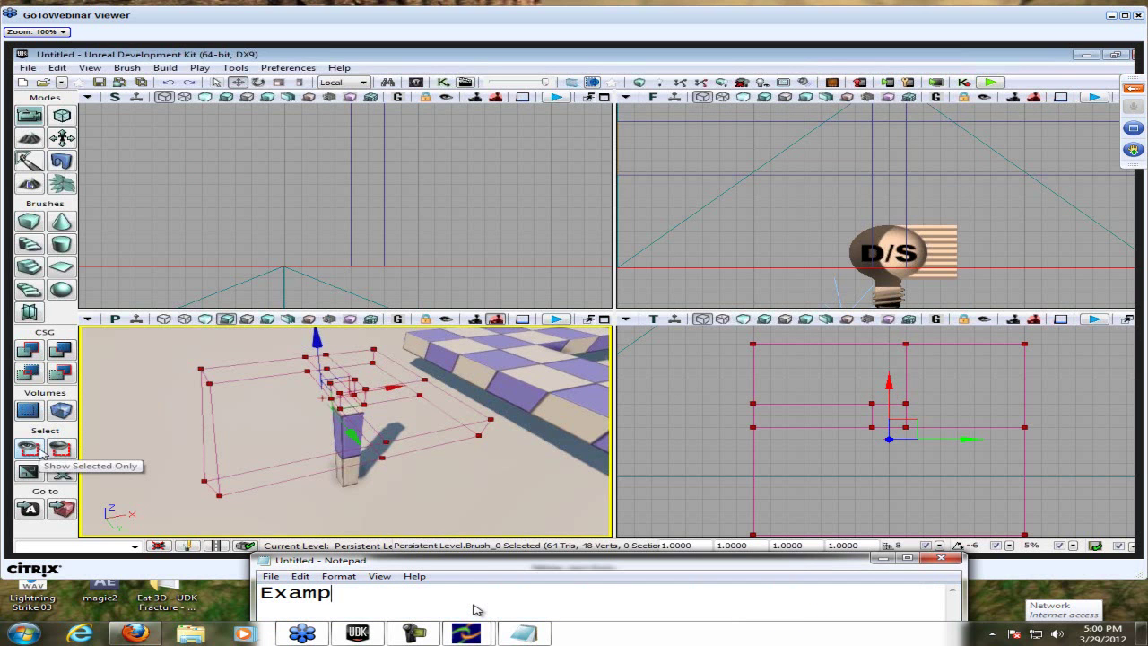
pyautogui.write('les are a box, sph')
pyautogui.press('BackSpace')
pyautogui.write('phere, gun, ')
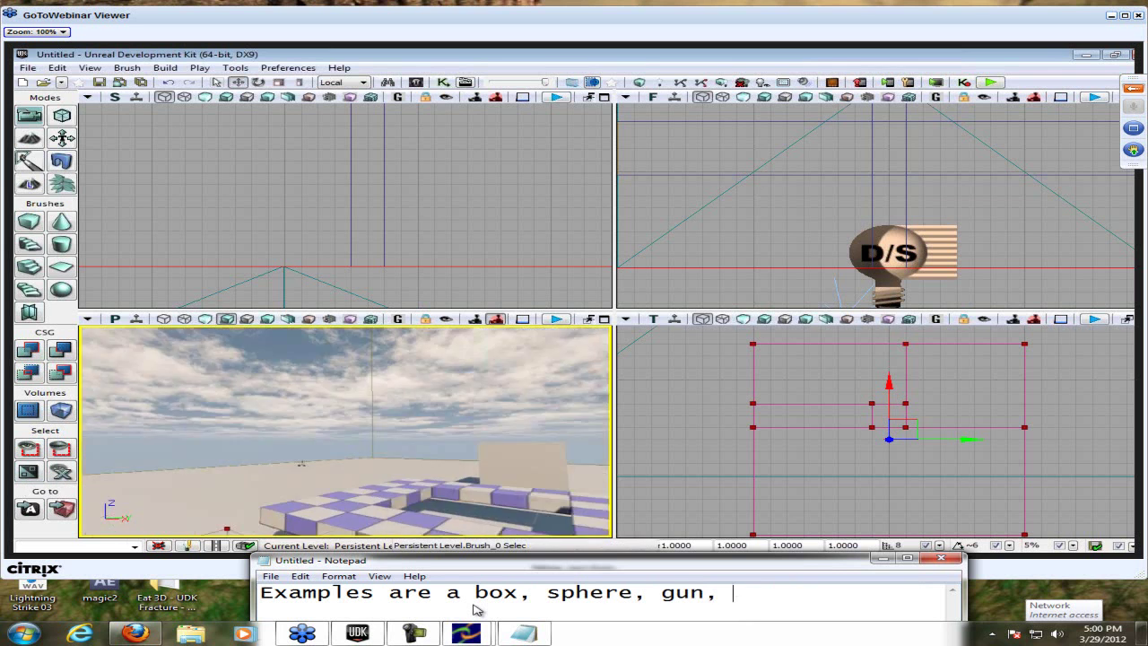
pyautogui.write('health kit')
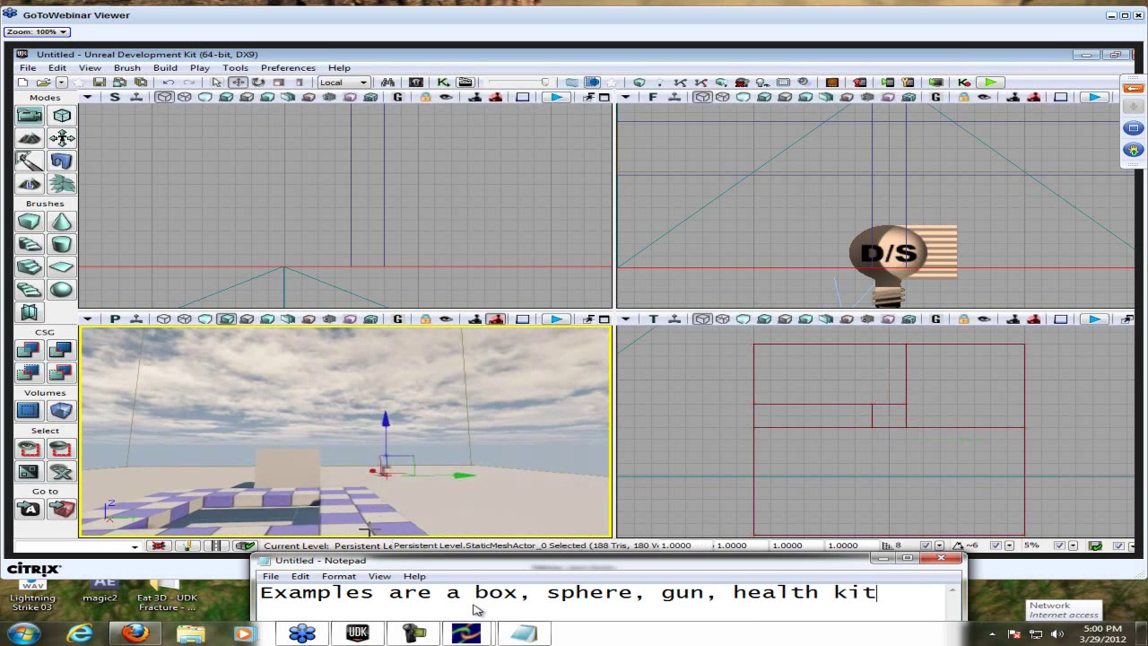
pyautogui.write(', etc.')
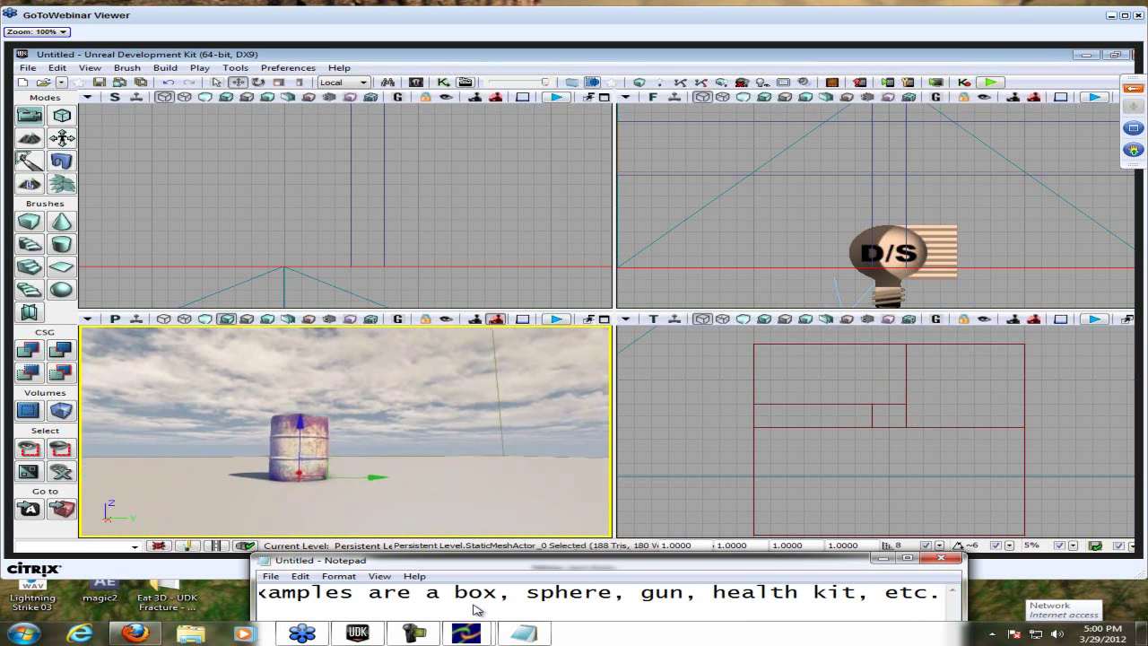
pyautogui.hotkey('ctrl', 'a')
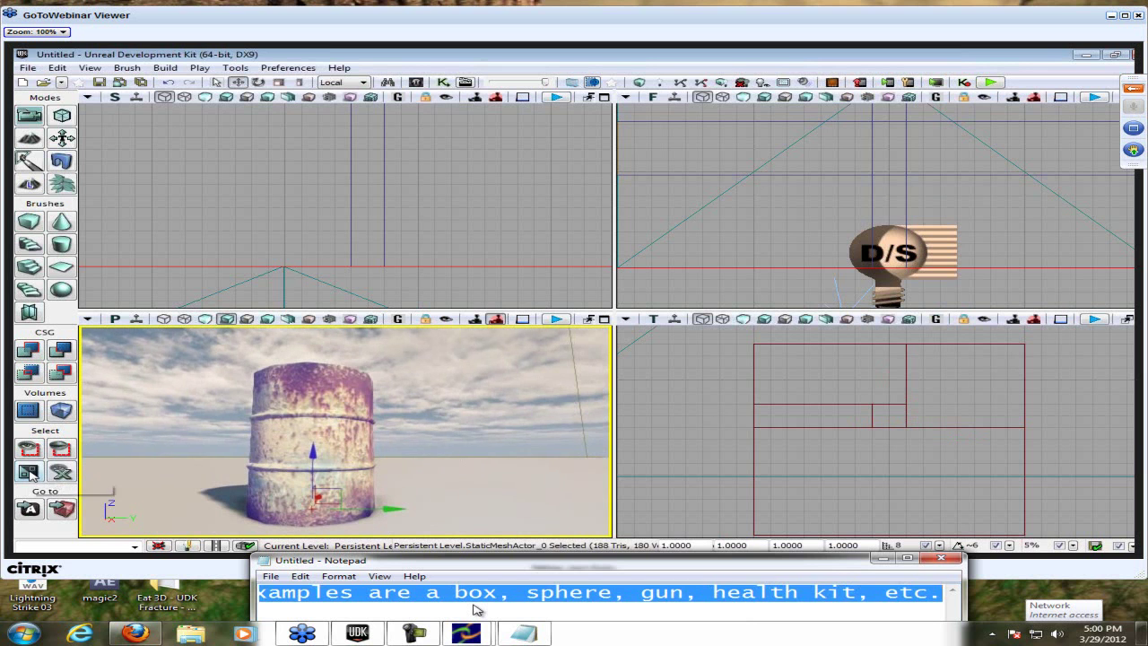
pyautogui.press('BackSpace')
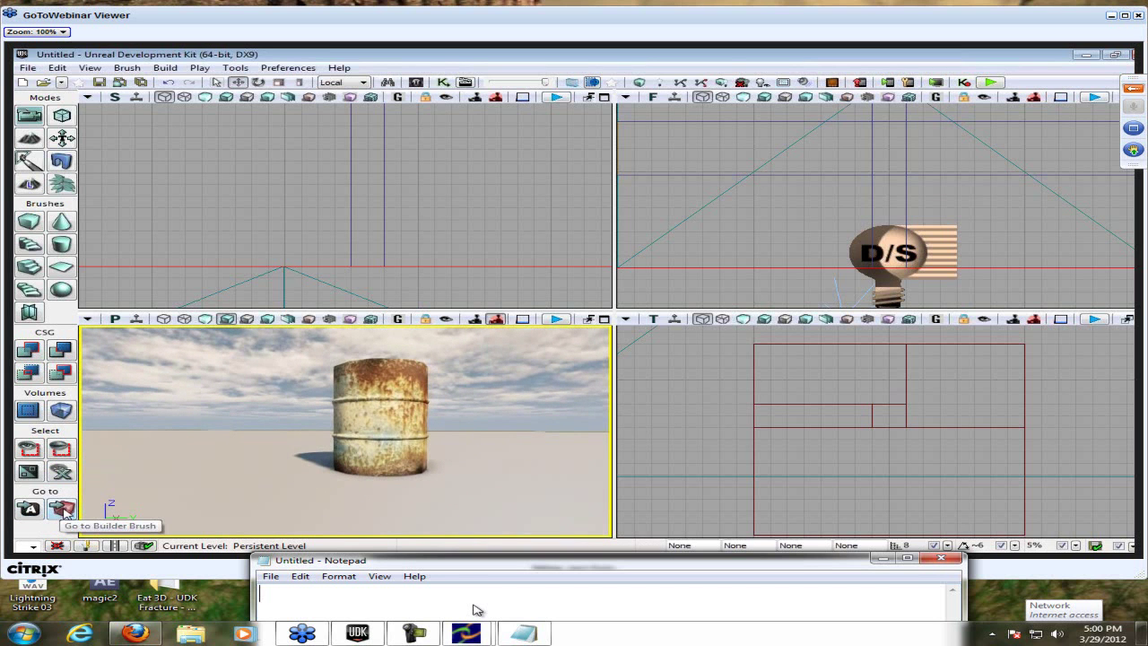
pyautogui.write('Goto')
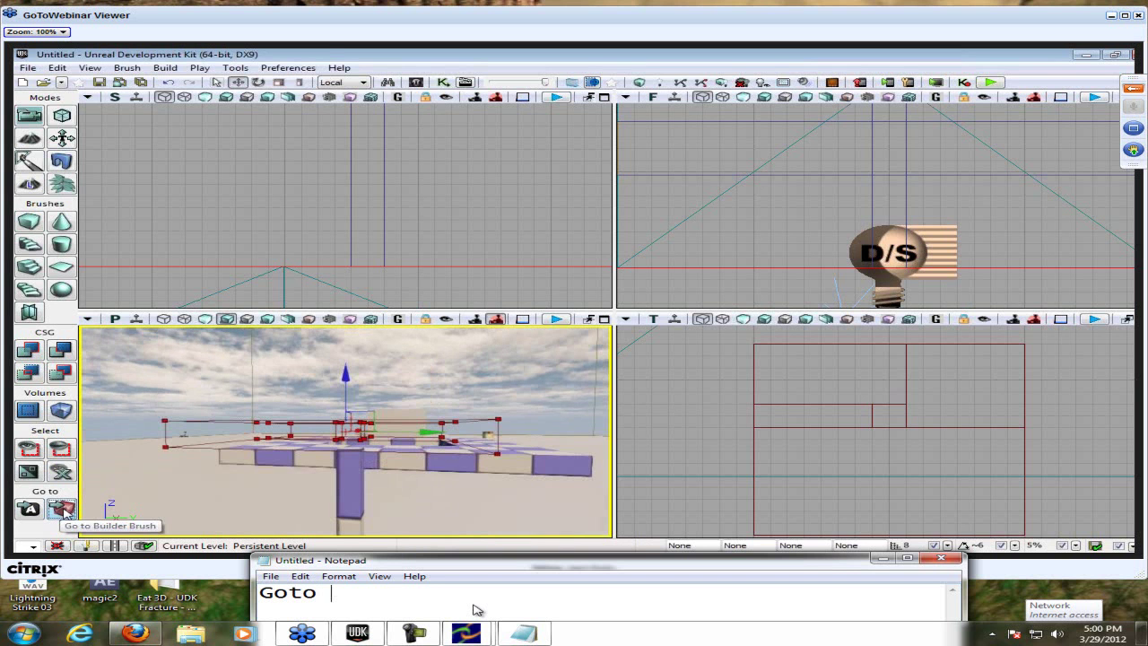
pyautogui.write(' build a burhs')
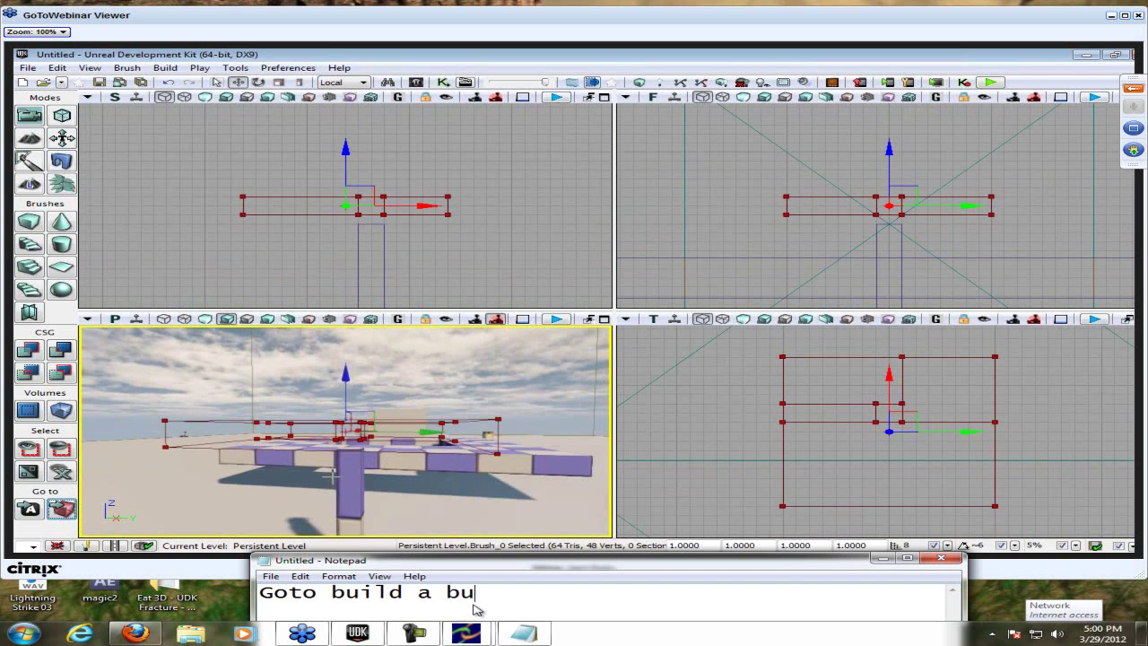
pyautogui.press('BackSpace')
pyautogui.press('BackSpace')
pyautogui.press('BackSpace')
pyautogui.press('BackSpace')
pyautogui.write('rush is ext')
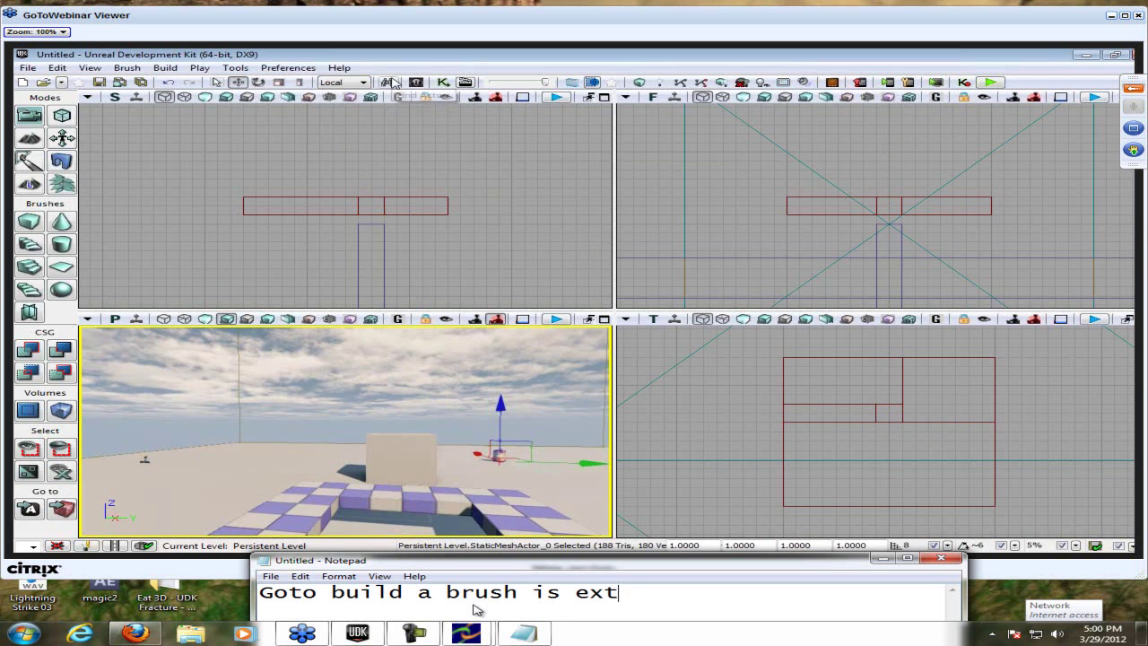
pyautogui.write('remely usefu')
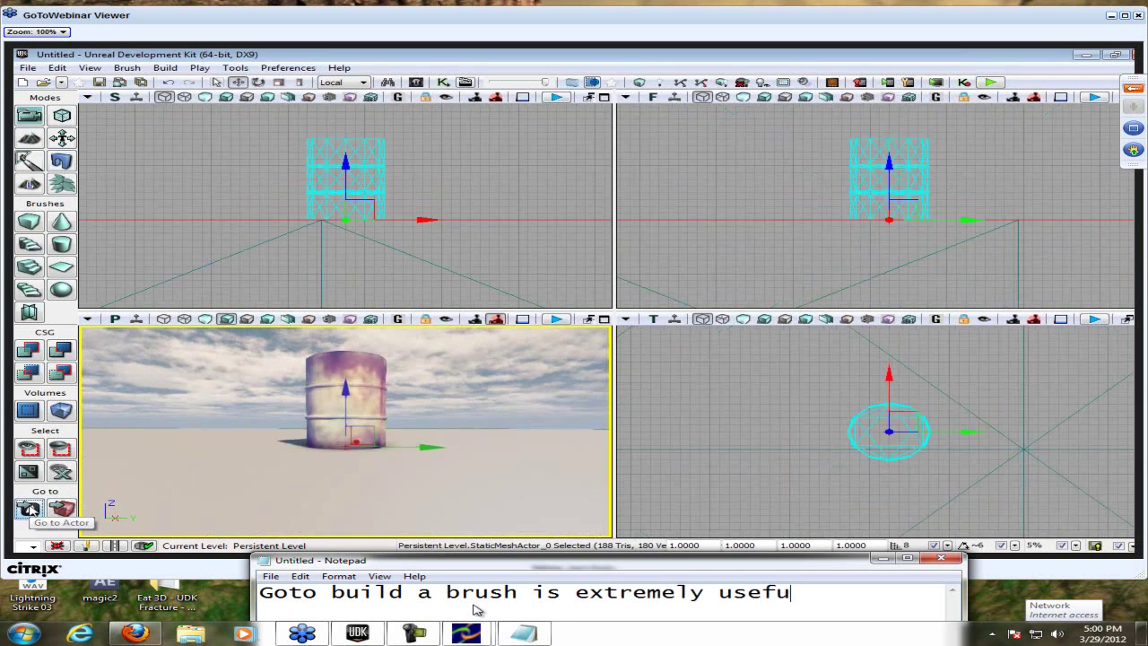
pyautogui.write('l when you lose it.')
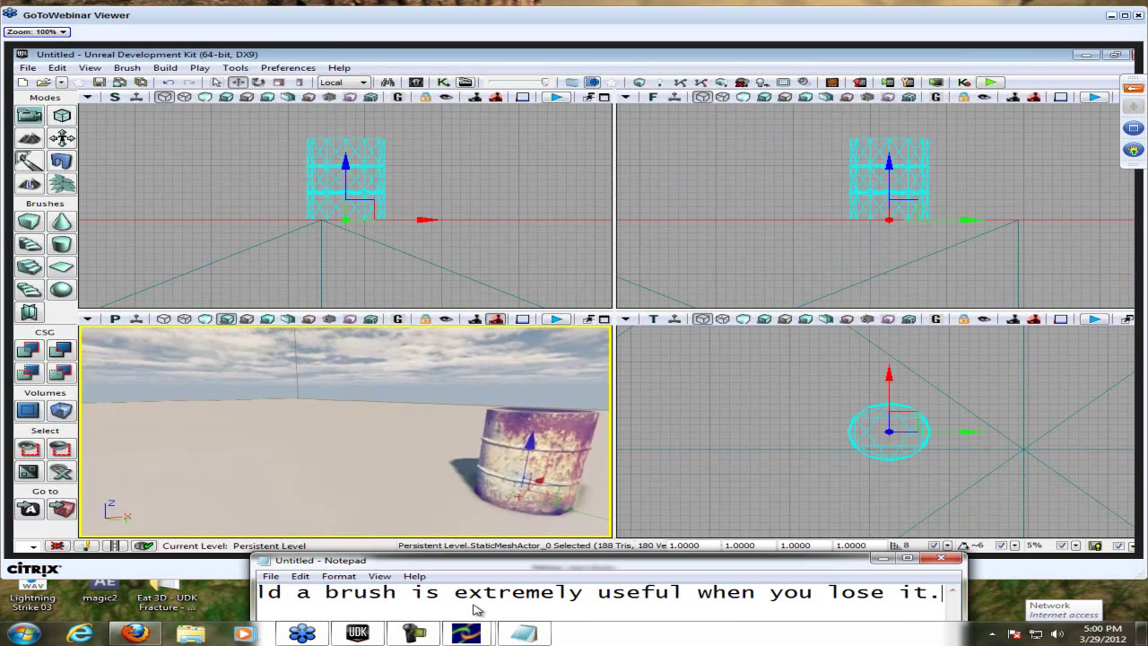
pyautogui.hotkey('ctrl', 'a')
pyautogui.press('BackSpace')
pyautogui.write('Yes you c')
pyautogui.press('BackSpace')
pyautogui.write('lose it a lot')
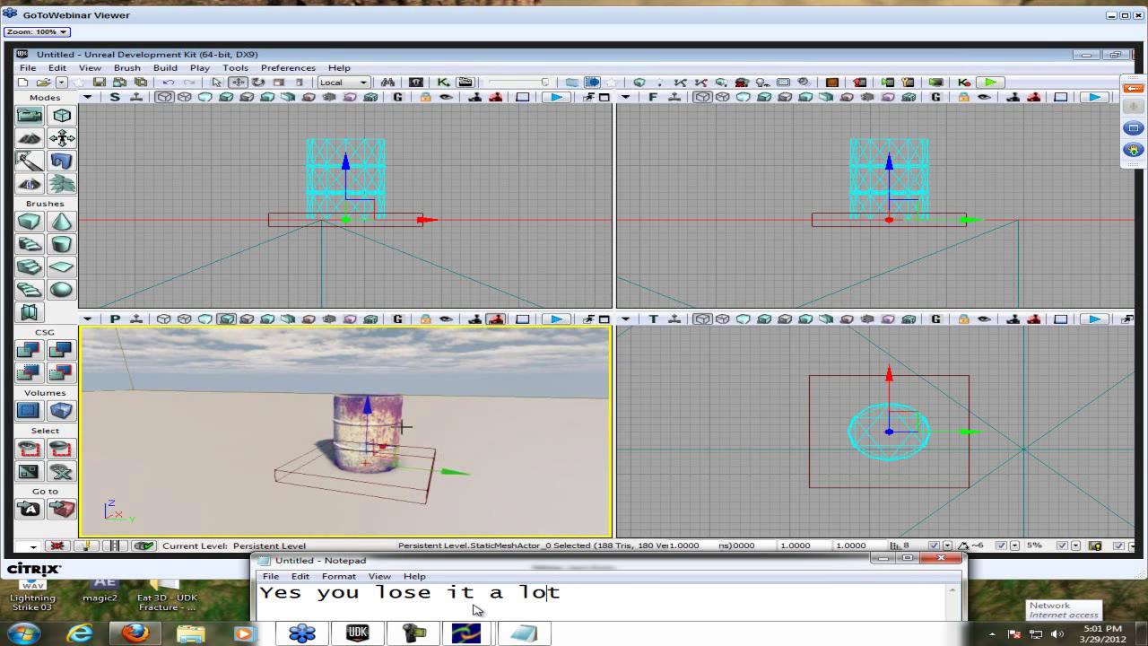
pyautogui.write('wil')
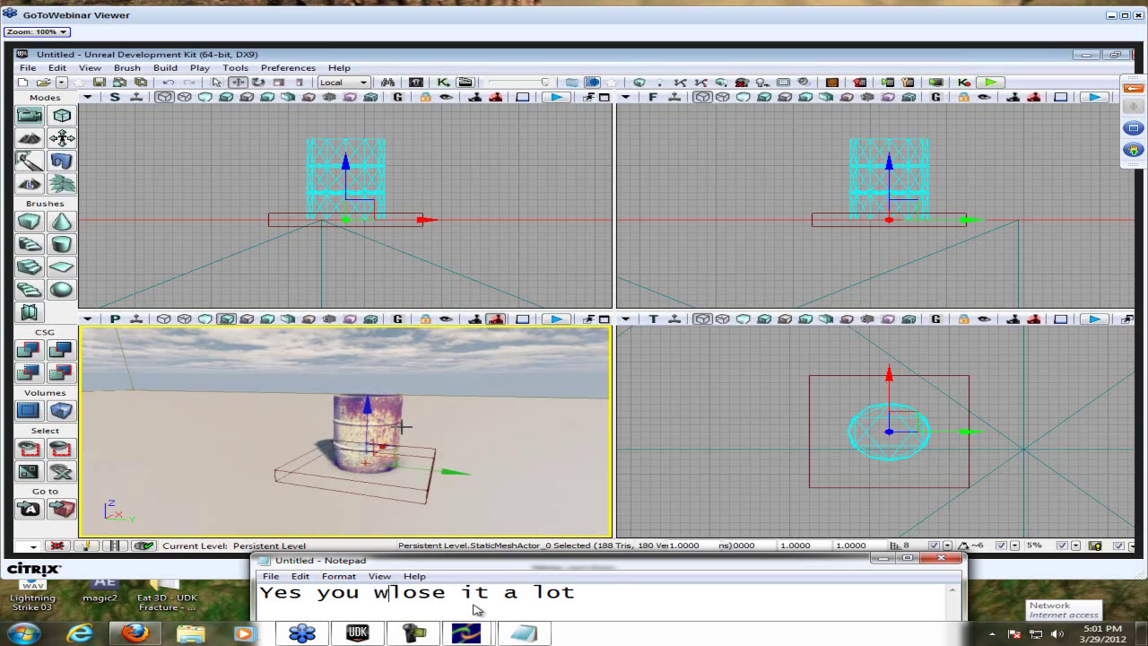
pyautogui.hotkey('ctrl', 'a')
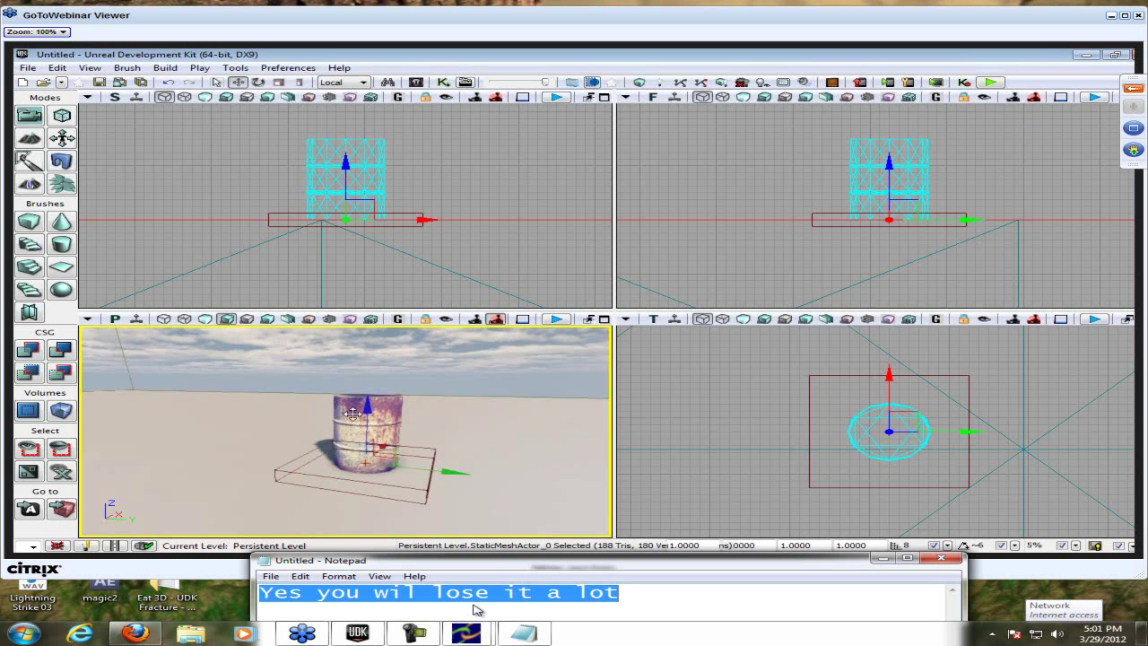
pyautogui.press('BackSpace')
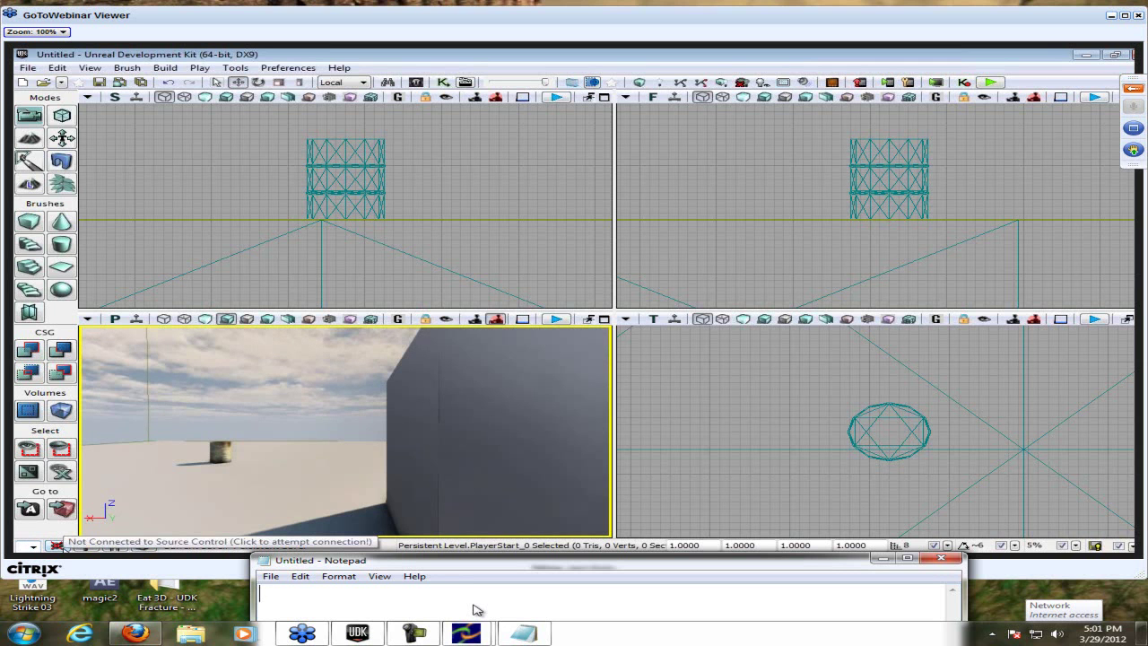
# - Finish the note with ''ve never used it :P' and then clear it
pyautogui.write("'ve neve")
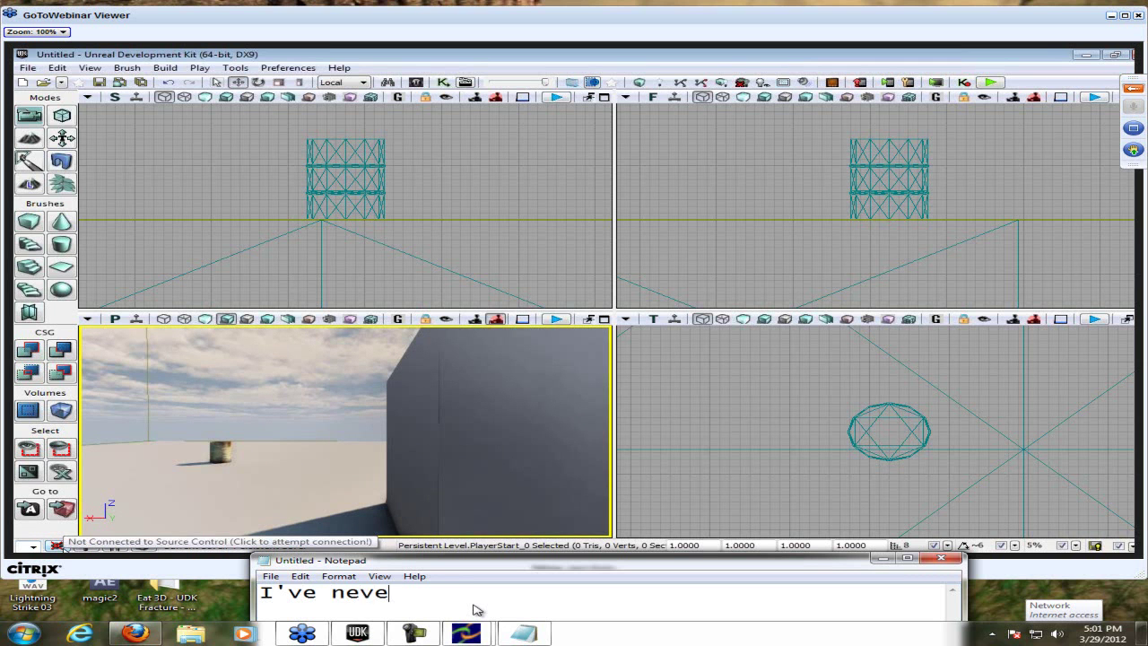
pyautogui.write('r used it :P')
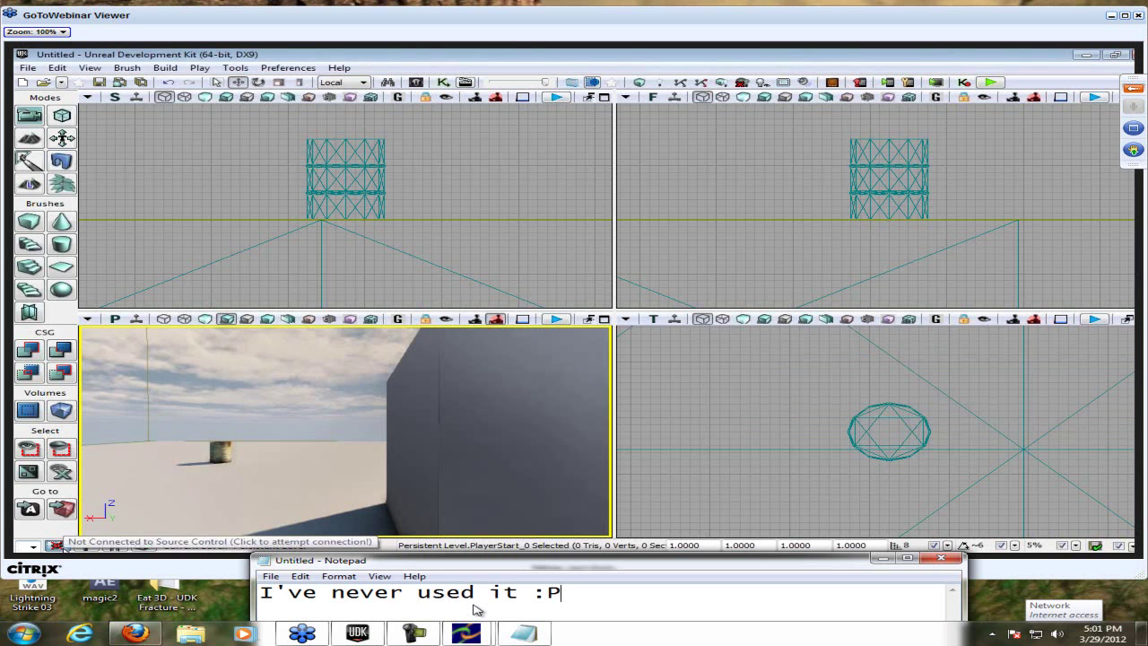
pyautogui.hotkey('ctrl', 'a')
pyautogui.press('BackSpace')
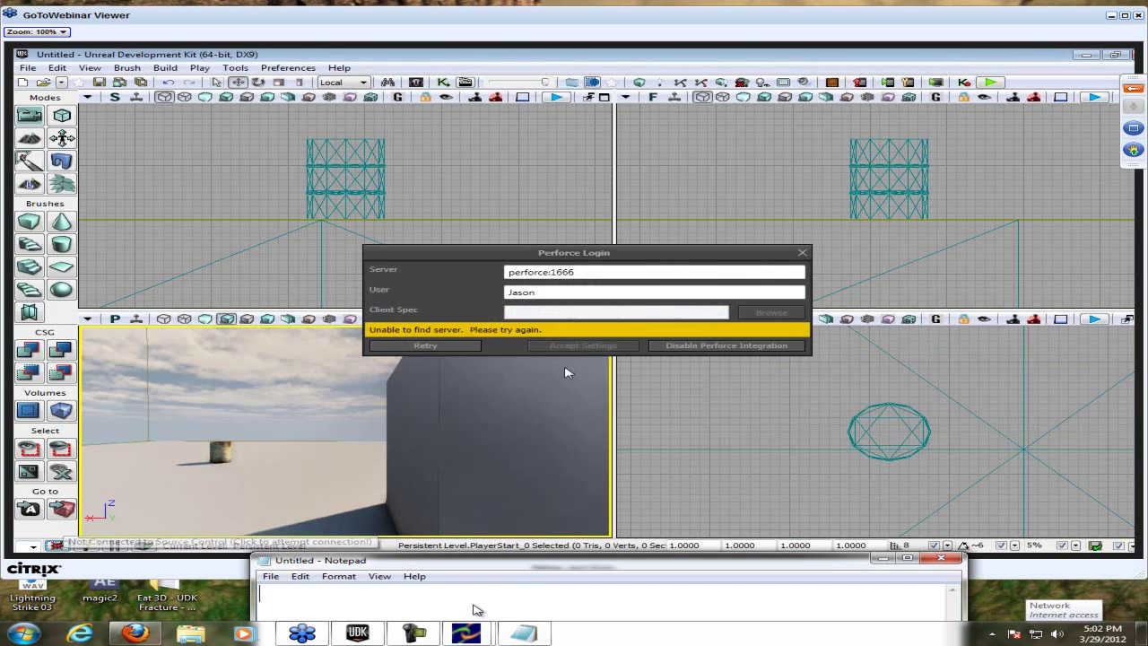
# - Dismiss the Perforce login prompt, select the grey wall, and type then clear 'want that :D'
pyautogui.click(803, 253)
pyautogui.click(395, 395)
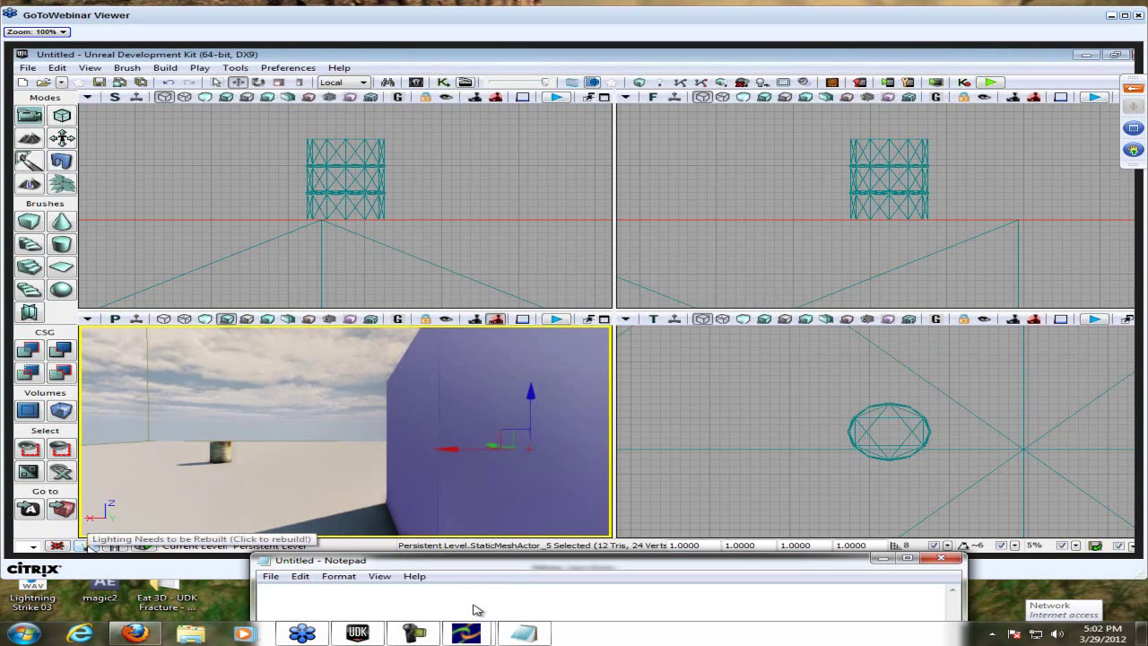
pyautogui.write('want that')
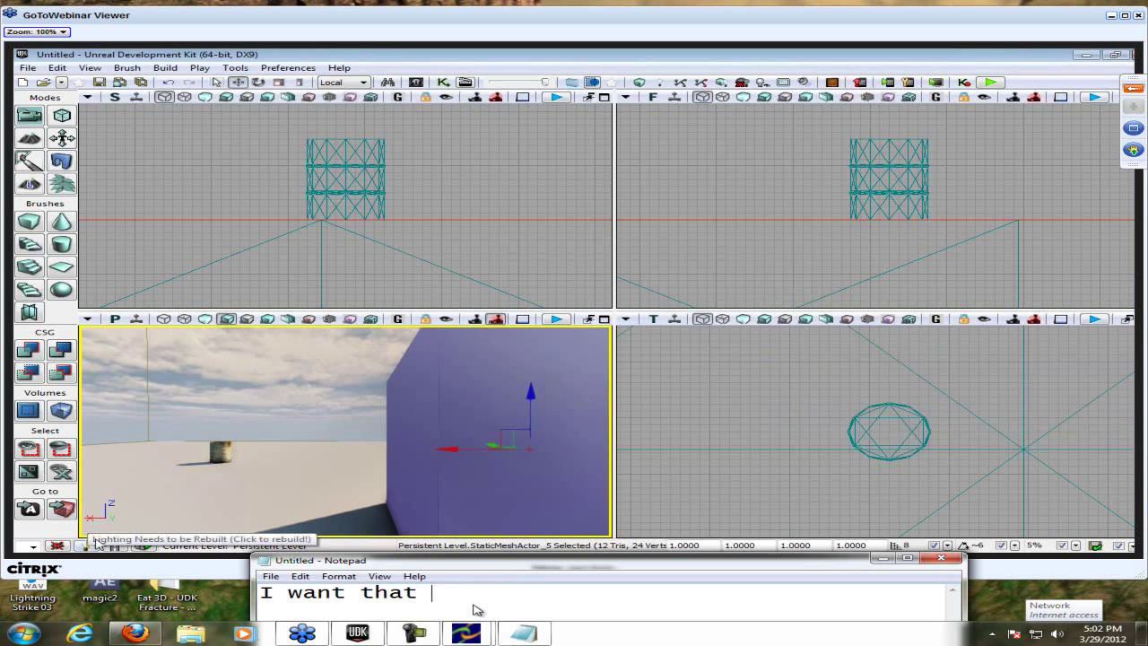
pyautogui.write(' :D')
pyautogui.hotkey('ctrl', 'a')
pyautogui.press('BackSpace')
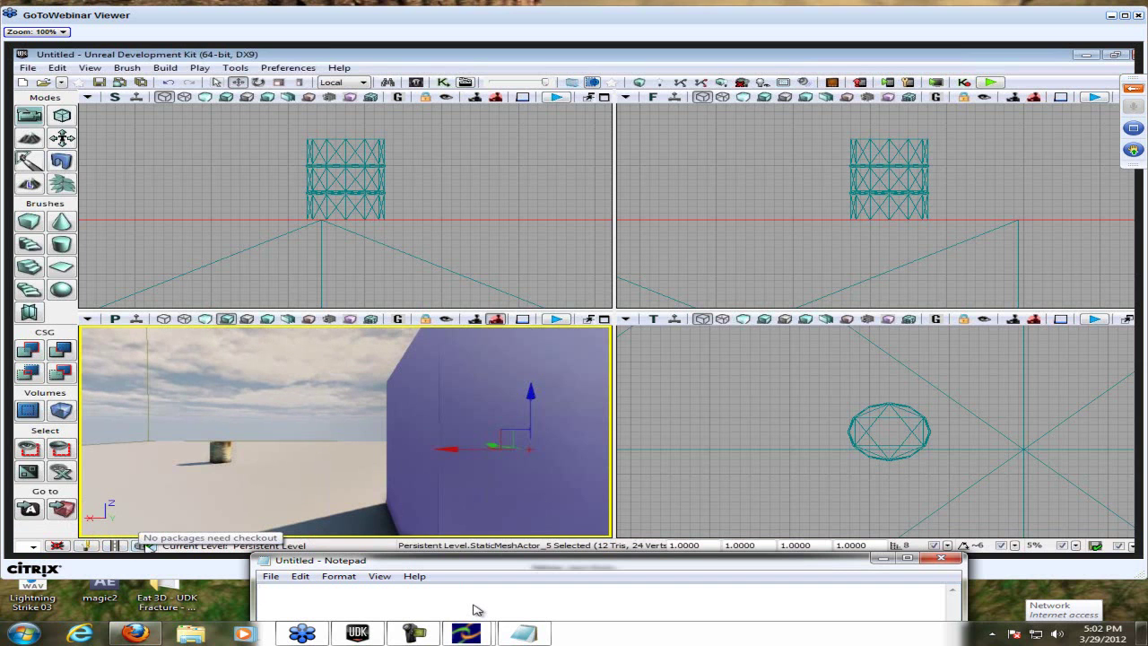
pyautogui.write('Packages ')
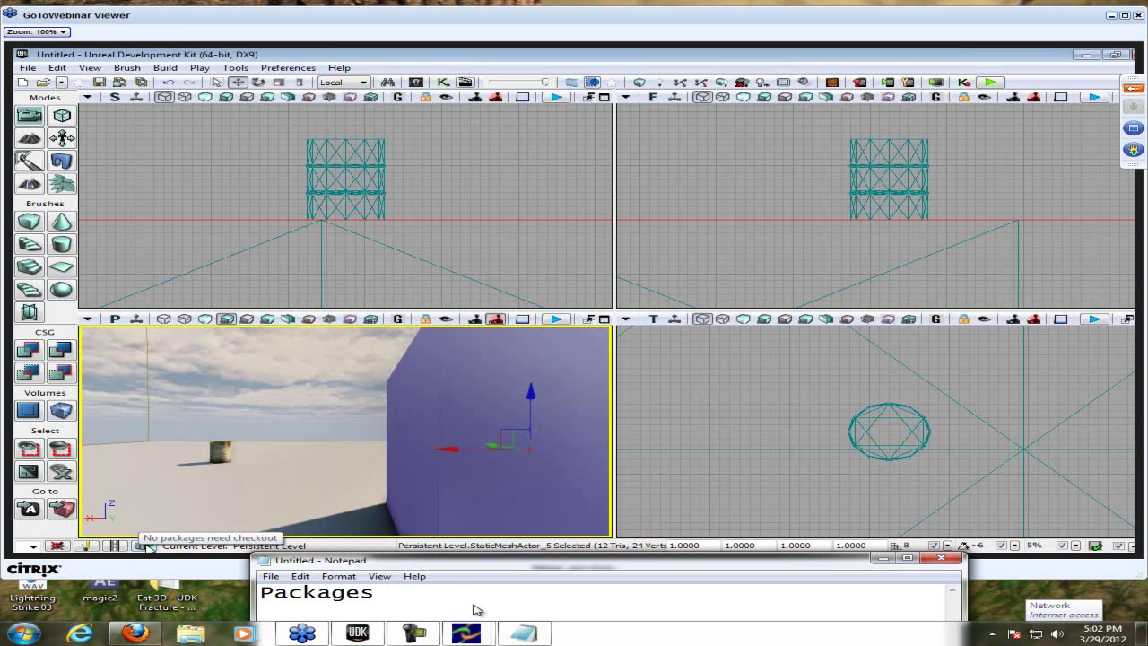
pyautogui.write('is the items you import.')
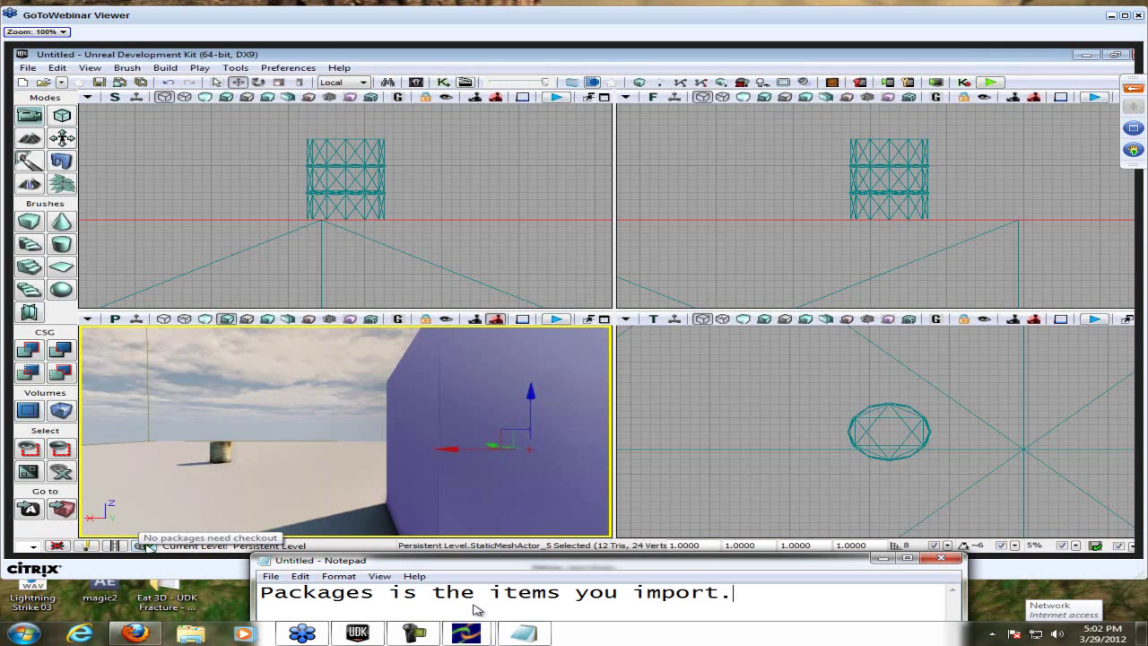
pyautogui.hotkey('ctrl', 'a')
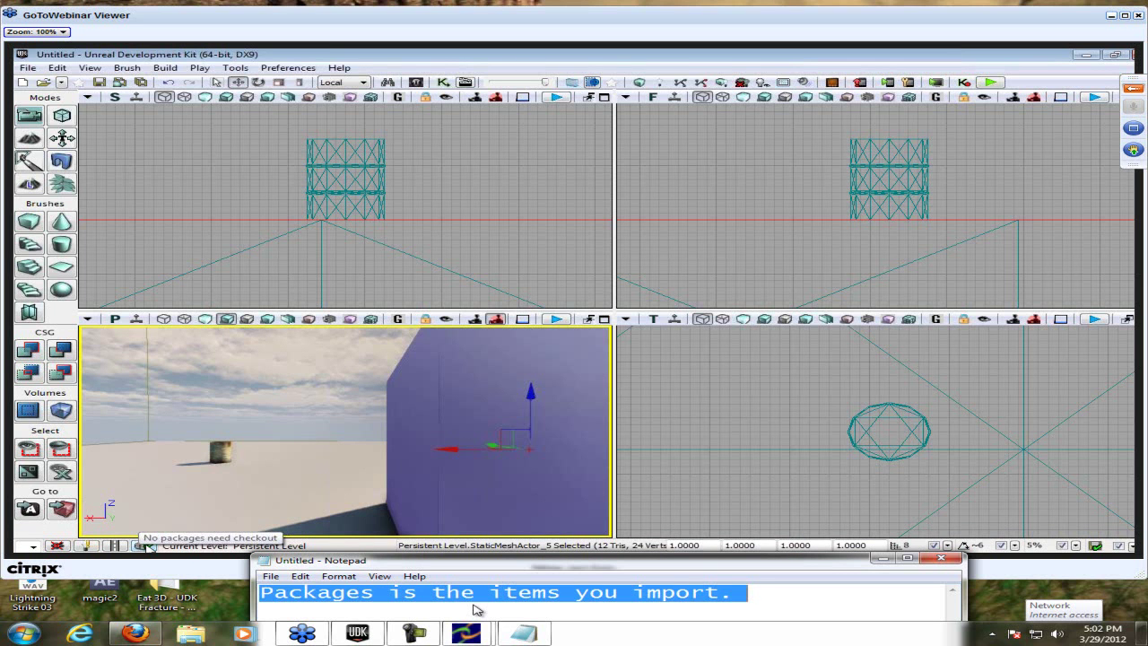
pyautogui.press('Delete')
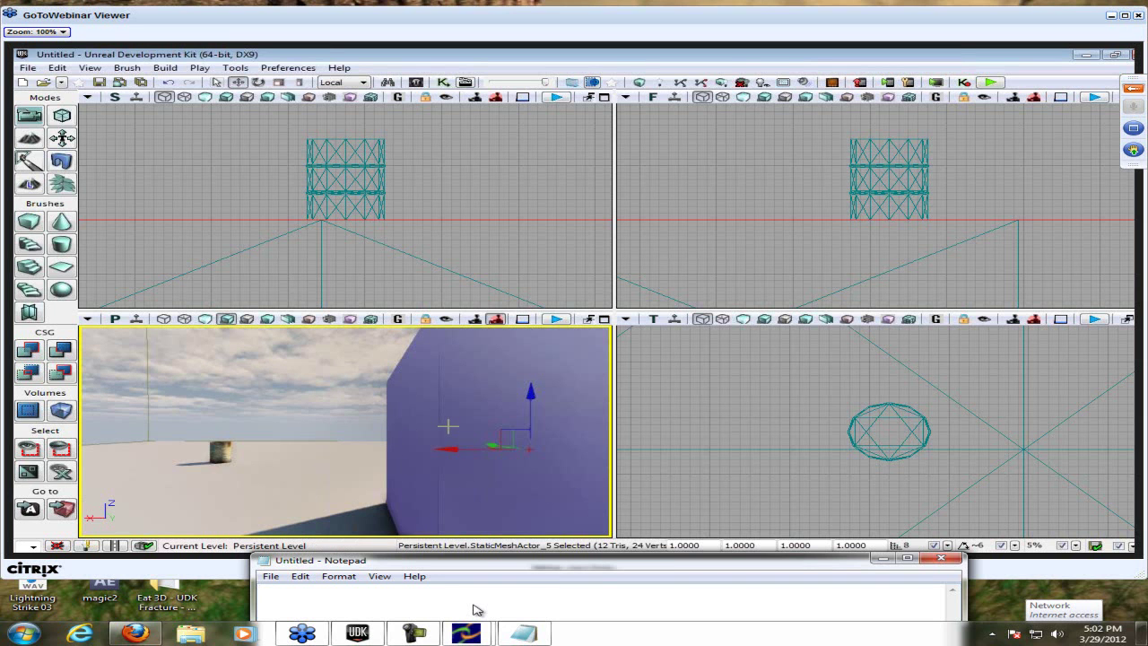
pyautogui.write('I have no clue :P')
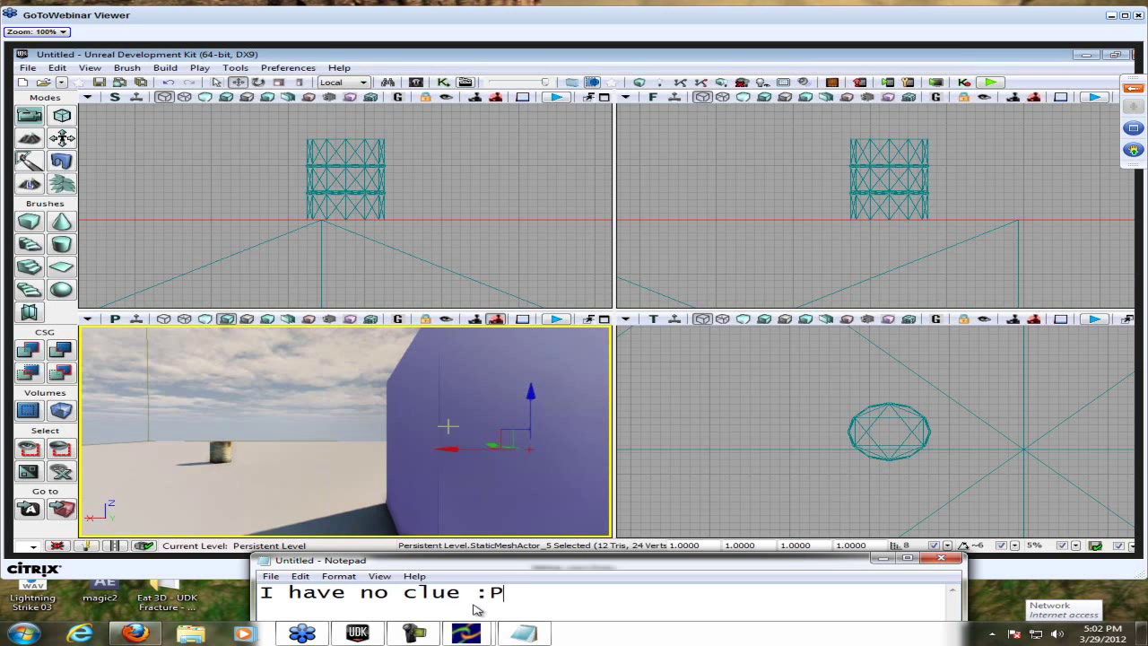
pyautogui.hotkey('ctrl', 'a')
pyautogui.press('BackSpace')
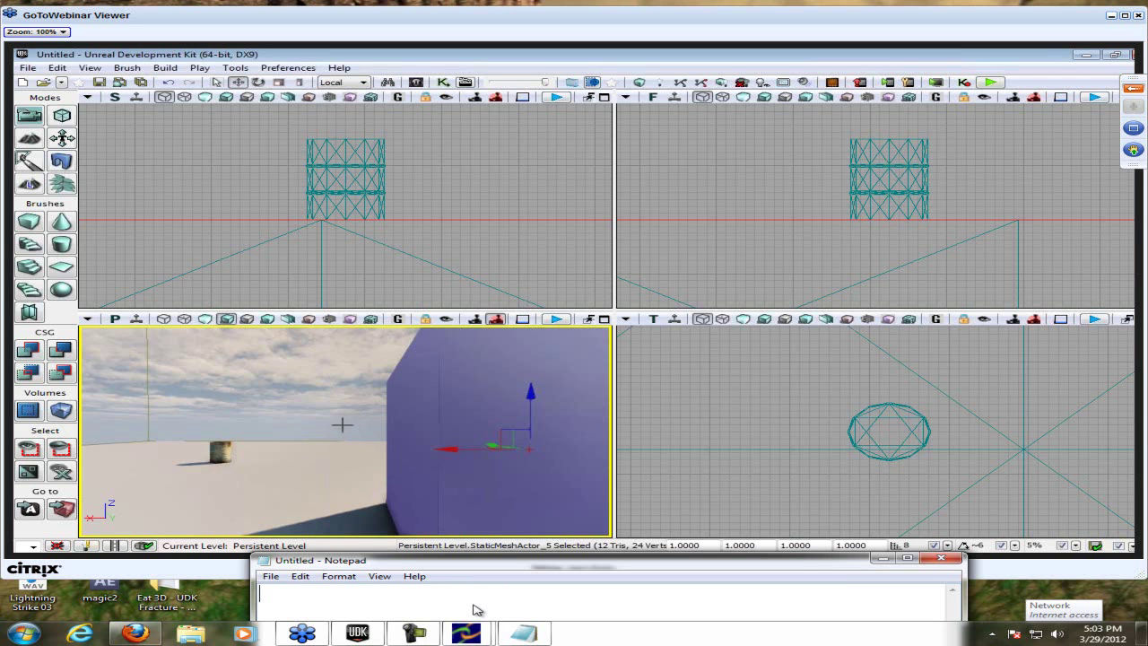
# - Open the Cube brush's Brush Builder settings while typing and clearing the note 'You can hide it :P'
pyautogui.write('You')
pyautogui.rightClick(30, 222)
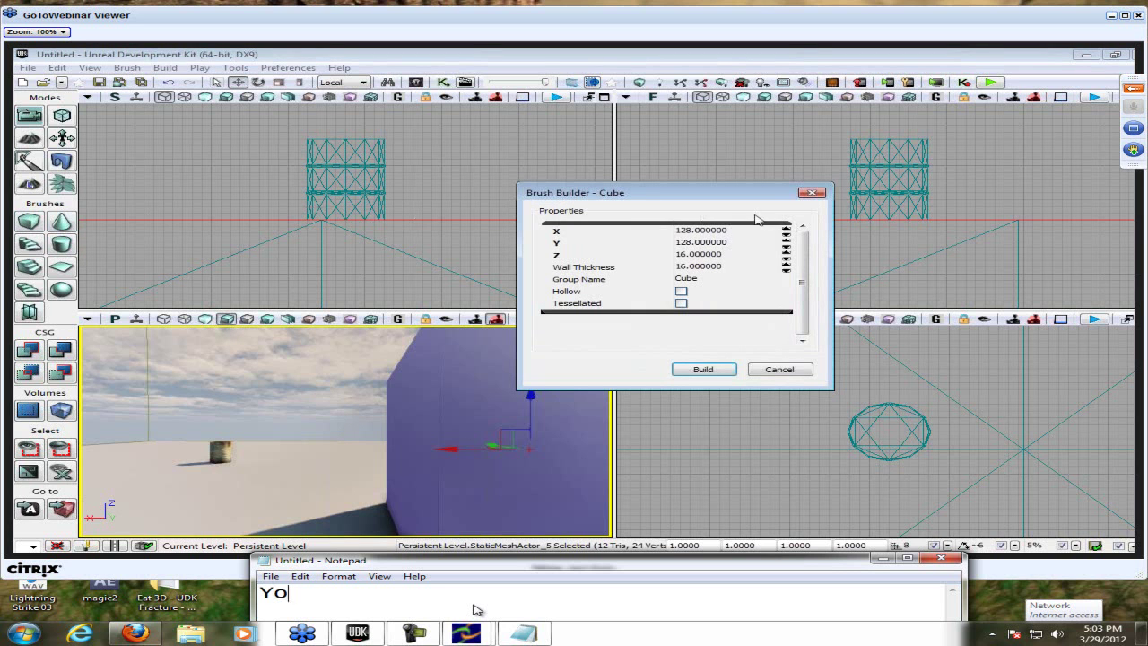
pyautogui.write('can hide i')
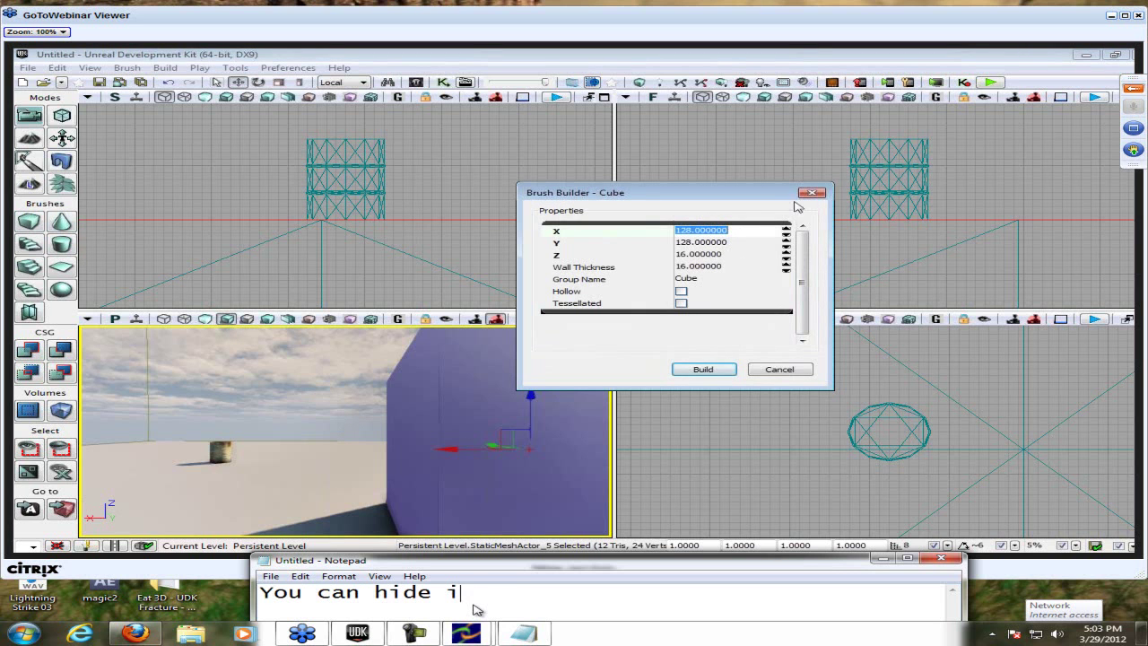
pyautogui.write('t :P')
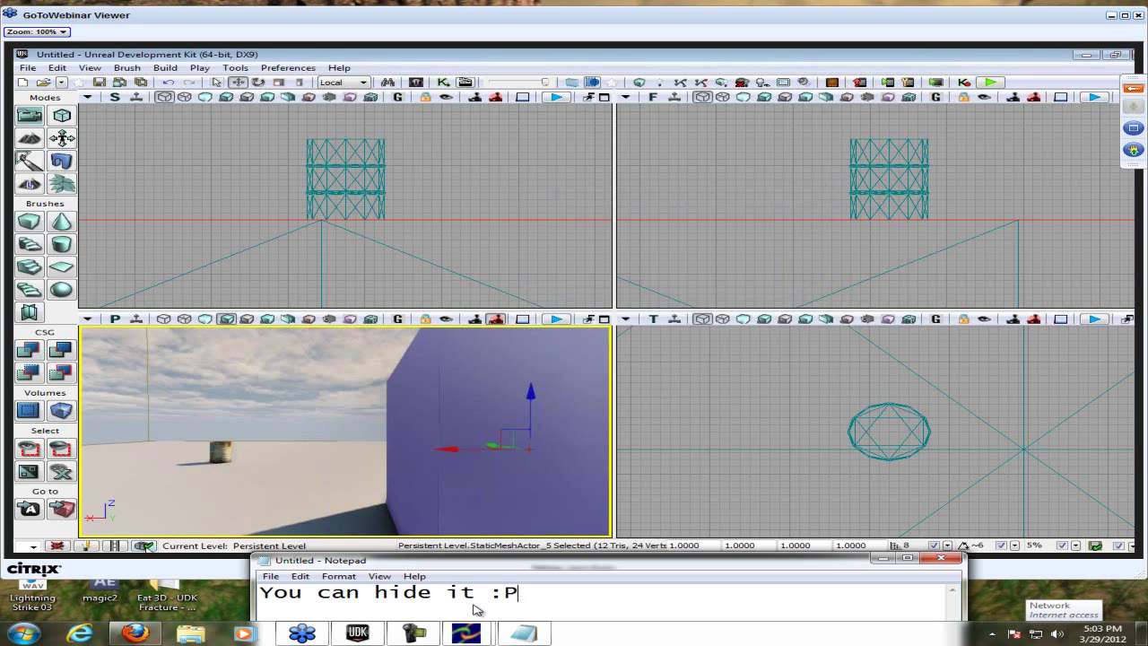
pyautogui.hotkey('ctrl', 'a')
pyautogui.press('Delete')
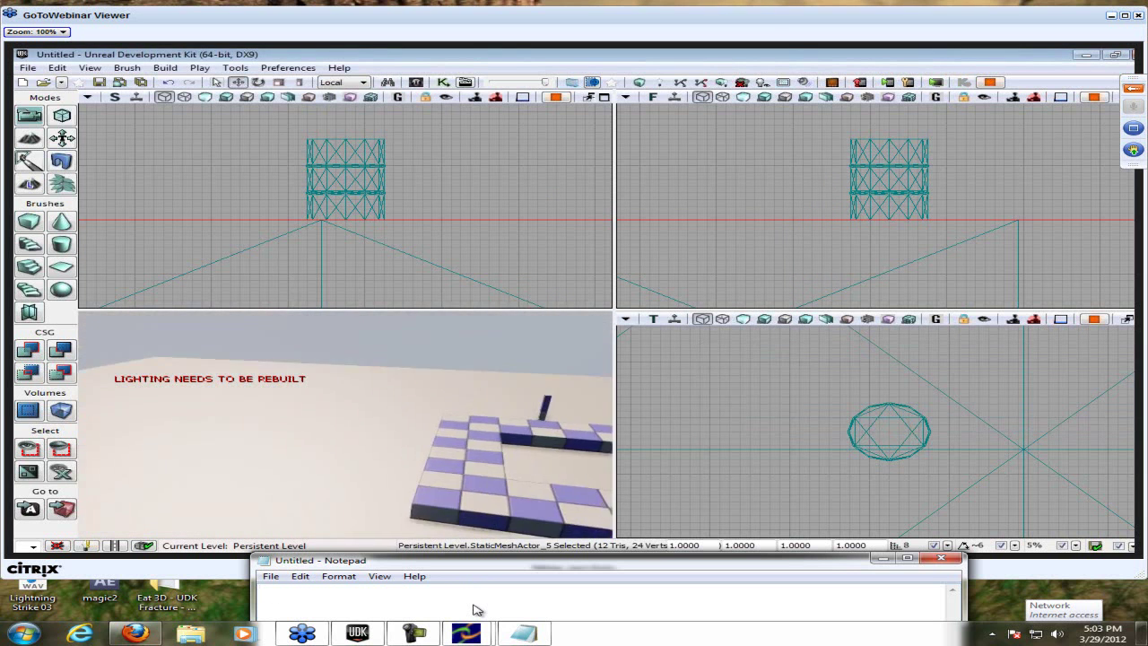
# - Note 'They removed the option for it.' and select the whole line
pyautogui.write('They remvoed')
pyautogui.press('BackSpace')
pyautogui.press('BackSpace')
pyautogui.press('BackSpace')
pyautogui.press('BackSpace')
pyautogui.write('oved the')
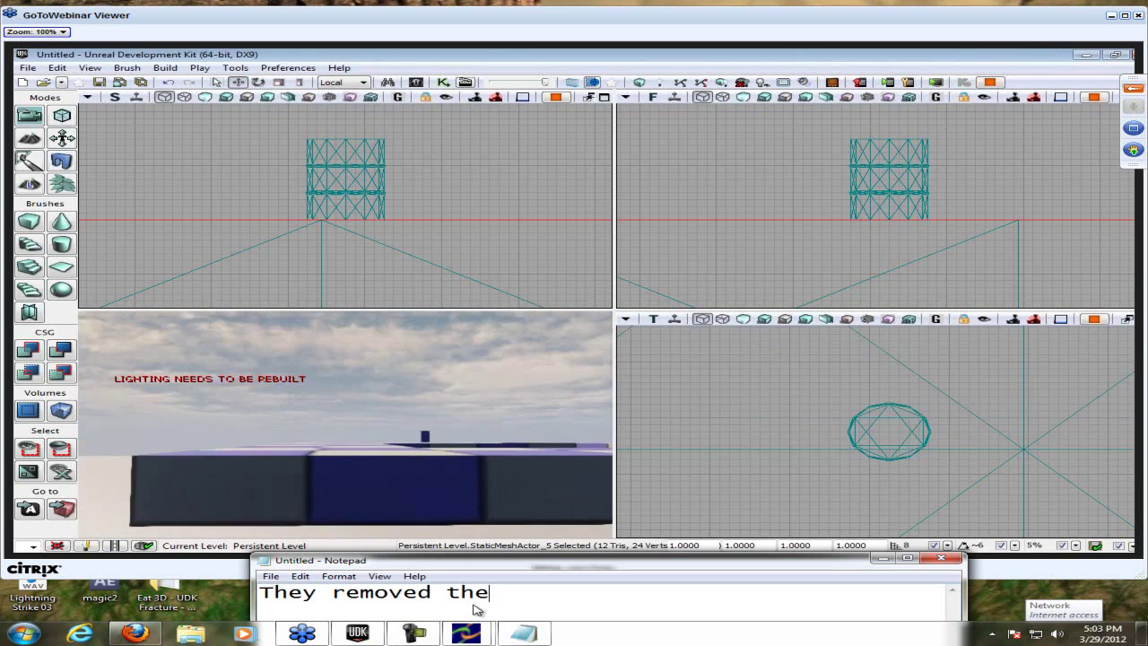
pyautogui.write(' option f')
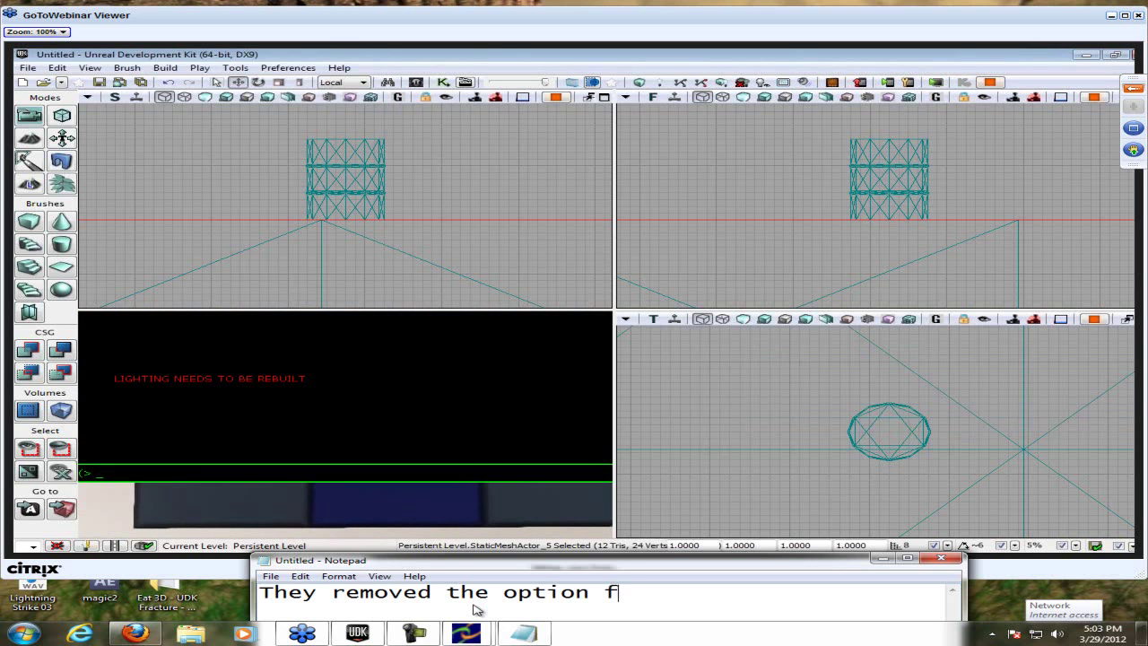
pyautogui.write('or it.')
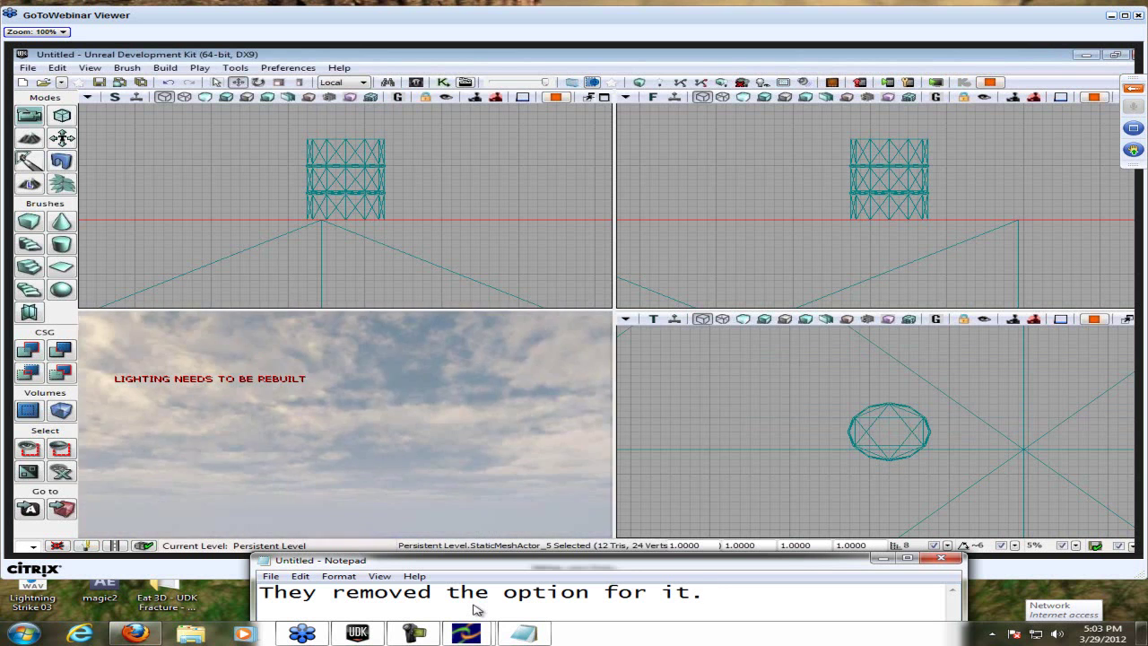
pyautogui.write('a')
pyautogui.press('BackSpace')
pyautogui.hotkey('ctrl', 'a')
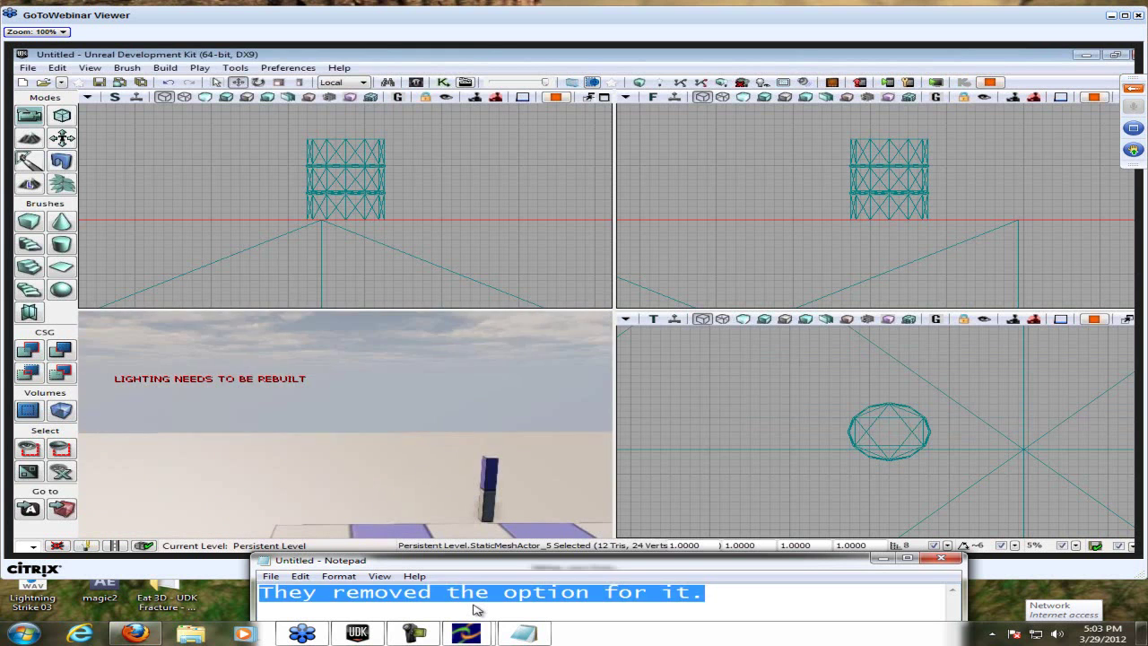
# - Replace it with 'It use to be the letter "w"', then clear the note
pyautogui.write('It use to be the letter "')
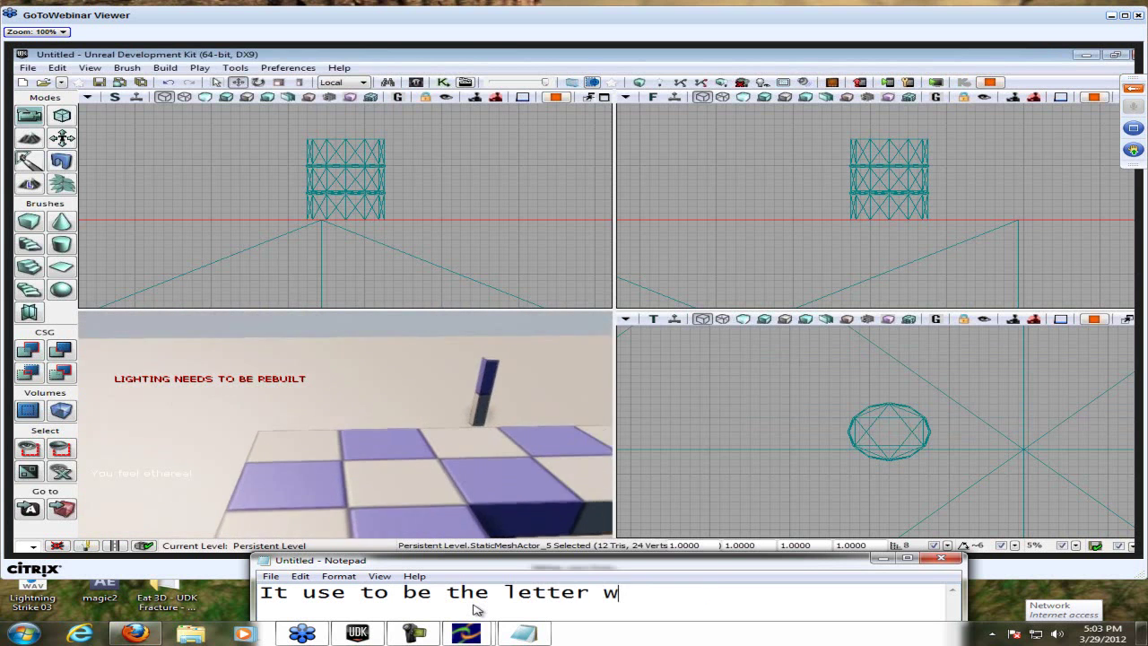
pyautogui.write('w')
pyautogui.press('BackSpace')
pyautogui.write('"w')
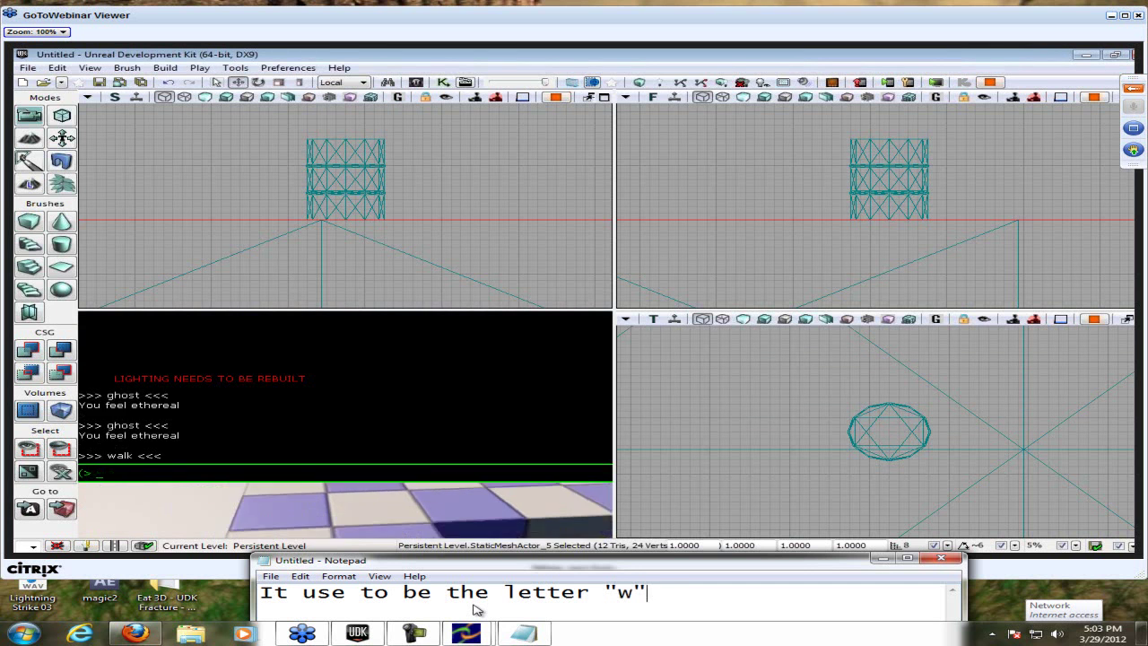
pyautogui.write('"')
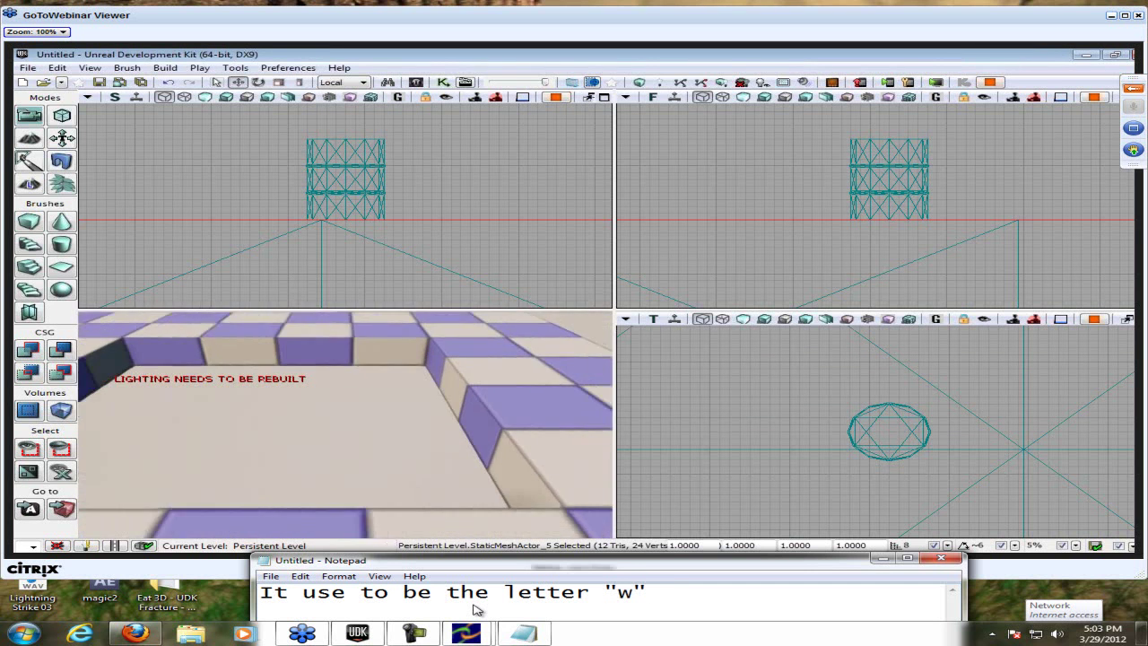
pyautogui.hotkey('ctrl', 'a')
pyautogui.press('BackSpace')
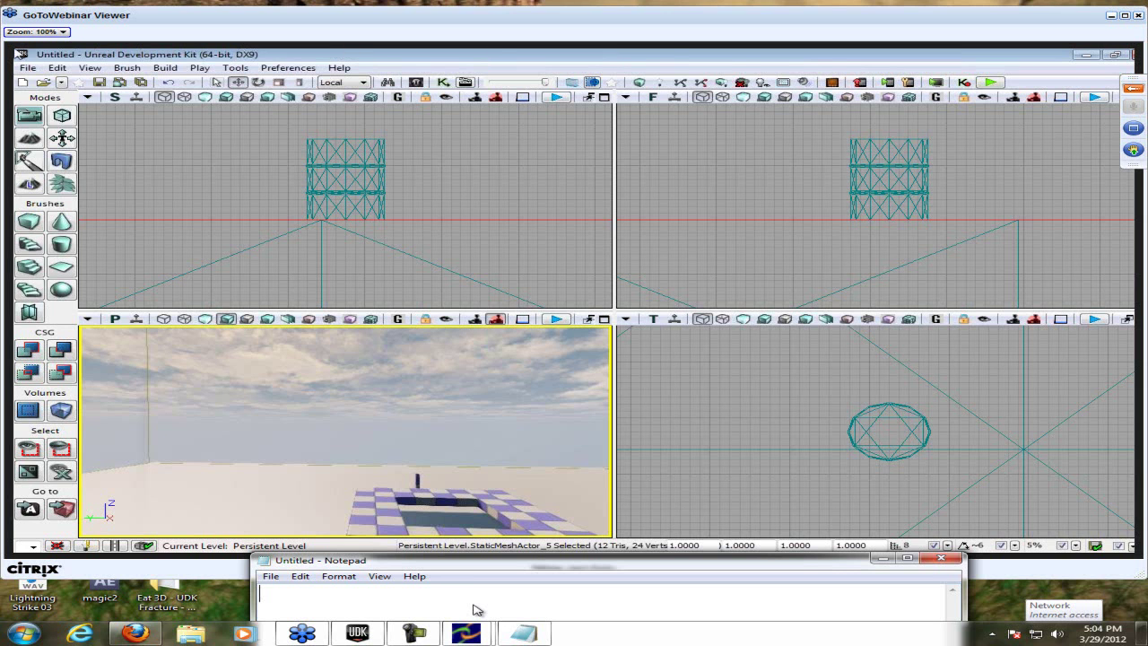
# - Run Map Check on the level in UDK and close the results
pyautogui.hotkey('alt', 'Tab')
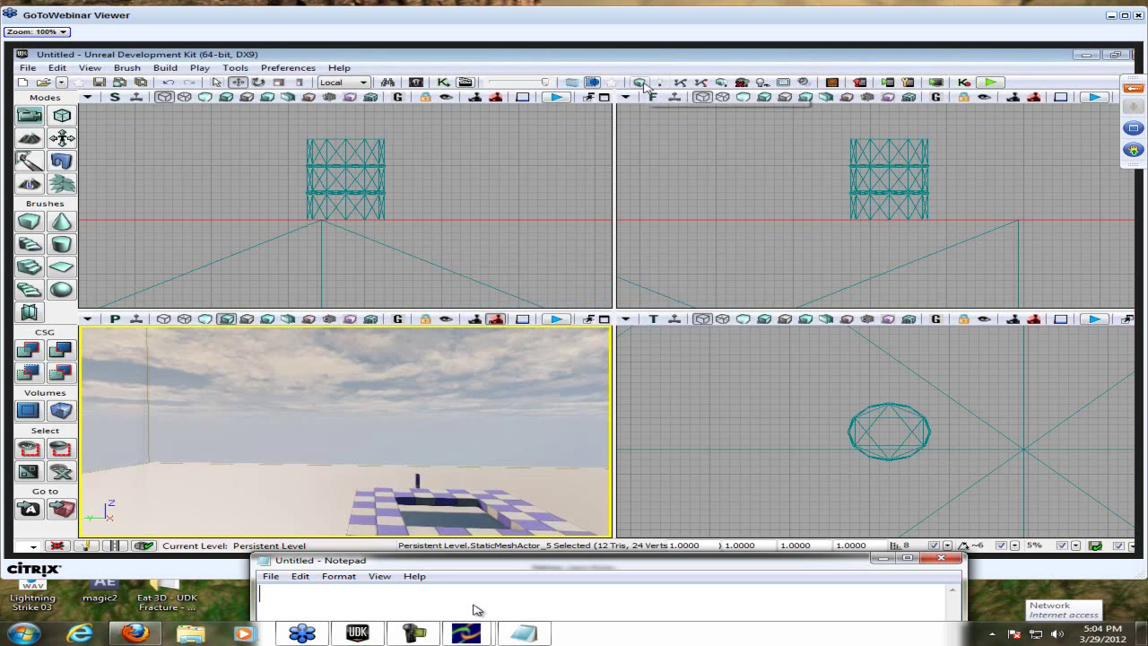
pyautogui.click(642, 82)
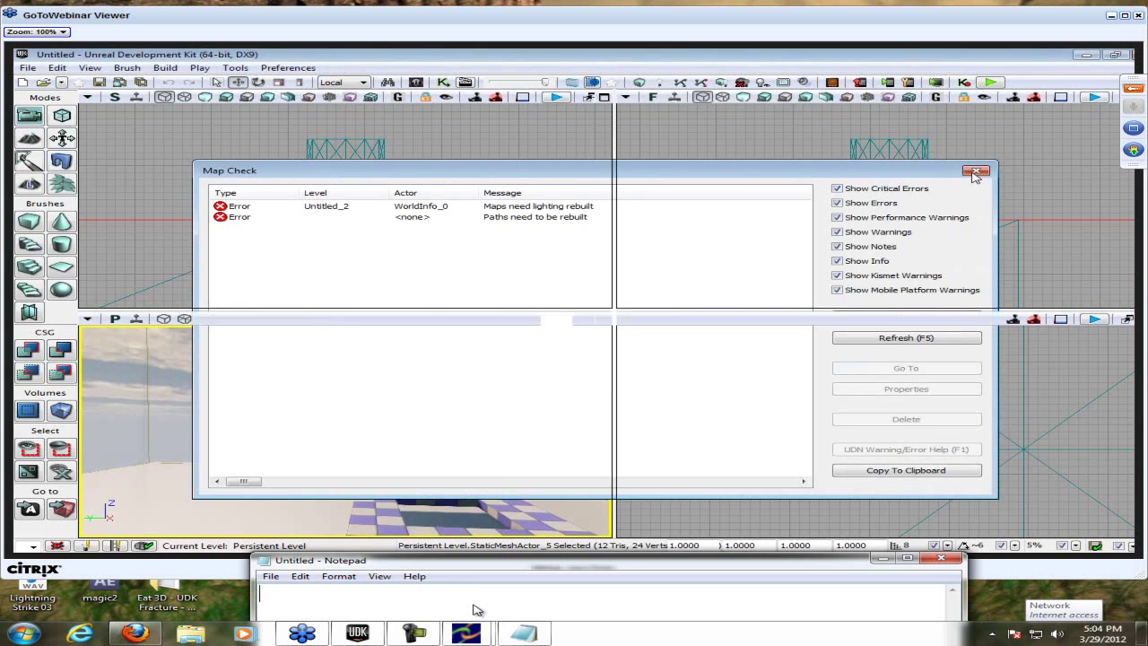
pyautogui.click(975, 171)
# - Switch the perspective view to wireframe, fly forward, and note 'Wireframe will help a lotttt'
pyautogui.click(185, 318)
pyautogui.moveTo(386, 482); pyautogui.dragTo(386, 482)
pyautogui.write('Wireframe will help a lotttt')
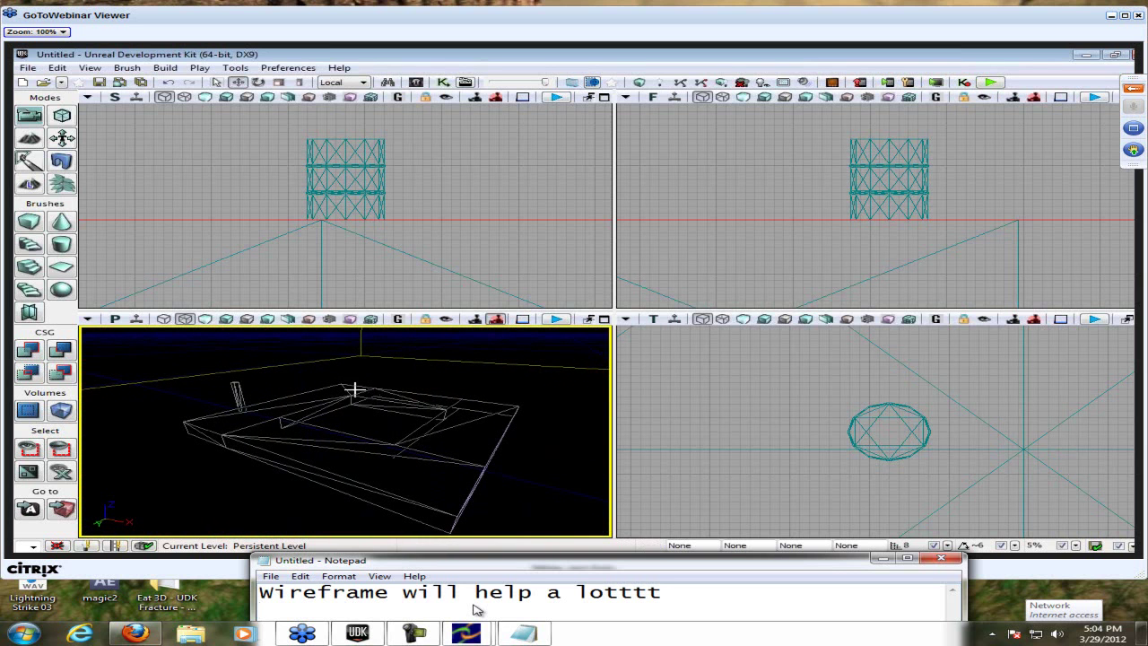
# - Rewrite the note as 'w works for wireframe, I kinda forgot that', then erase it
pyautogui.press('Return')
pyautogui.hotkey('ctrl', 'a')
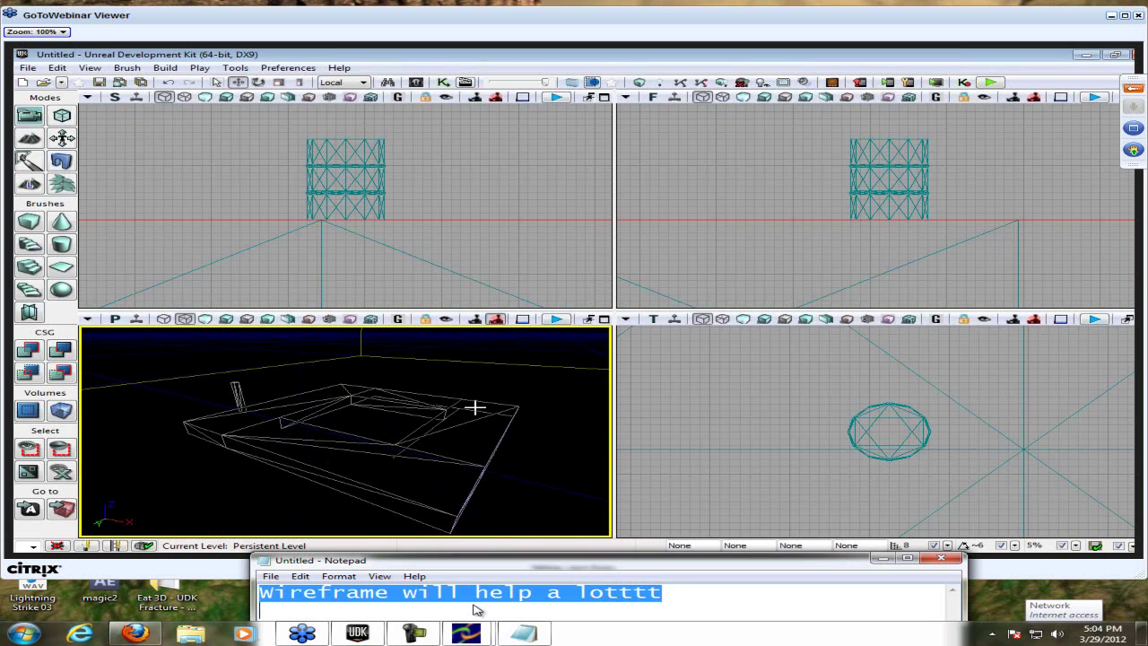
pyautogui.write('w works ')
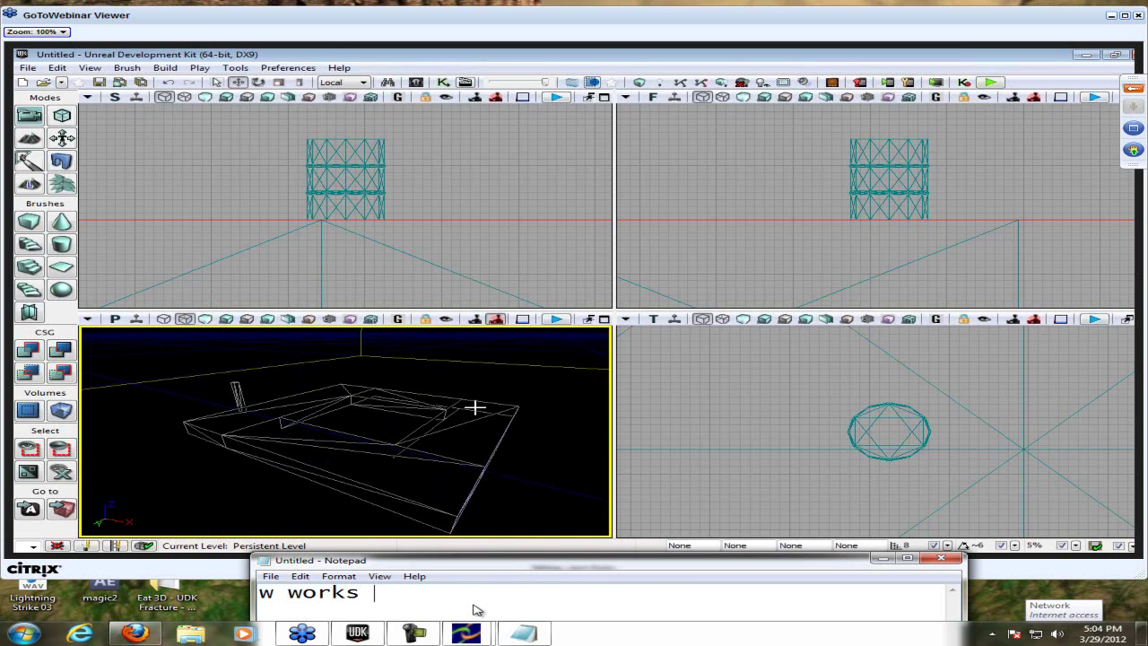
pyautogui.write('for wirefream')
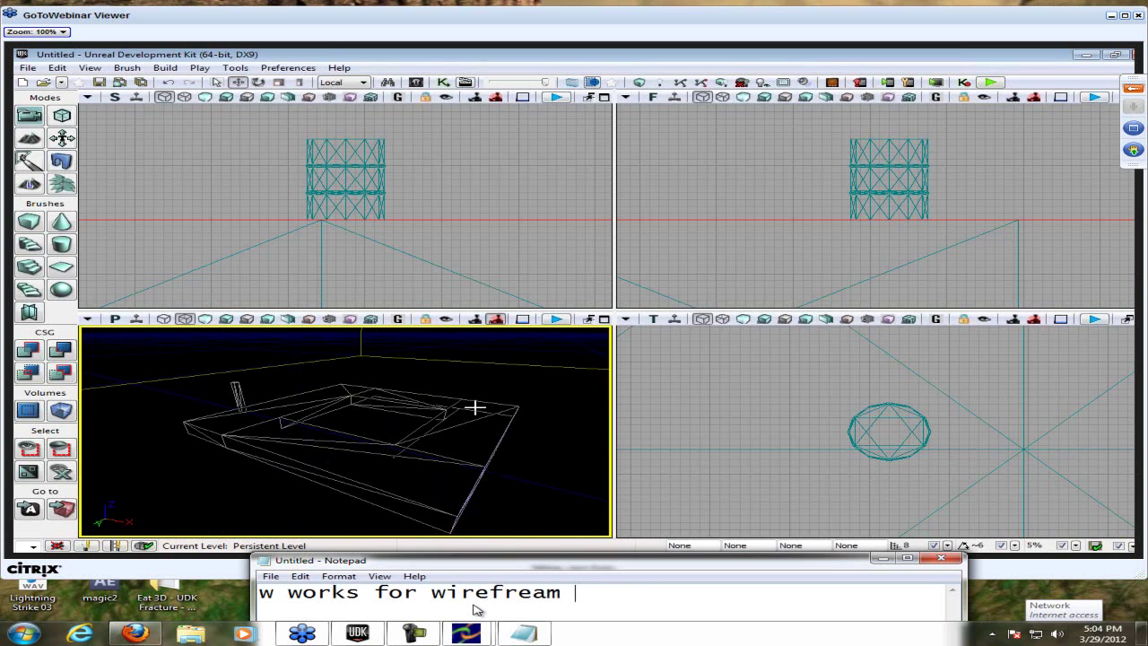
pyautogui.press('BackSpace')
pyautogui.press('BackSpace')
pyautogui.press('BackSpace')
pyautogui.write('ame')
pyautogui.press('BackSpace')
pyautogui.write(', I k')
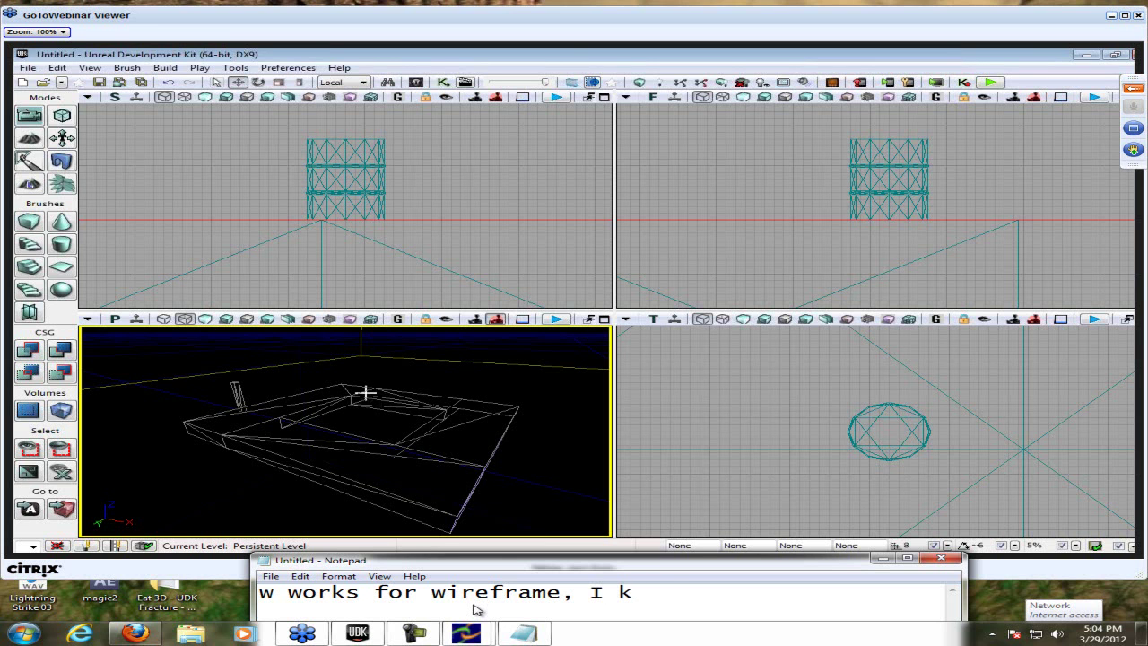
pyautogui.write('inda forgot that')
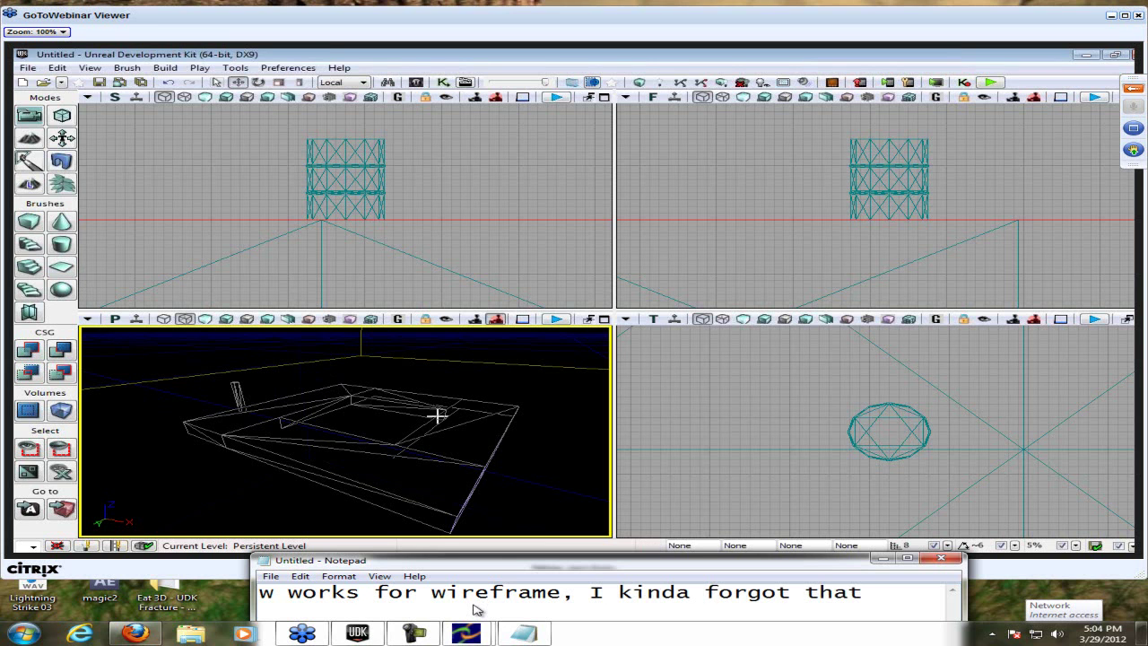
pyautogui.press('Return')
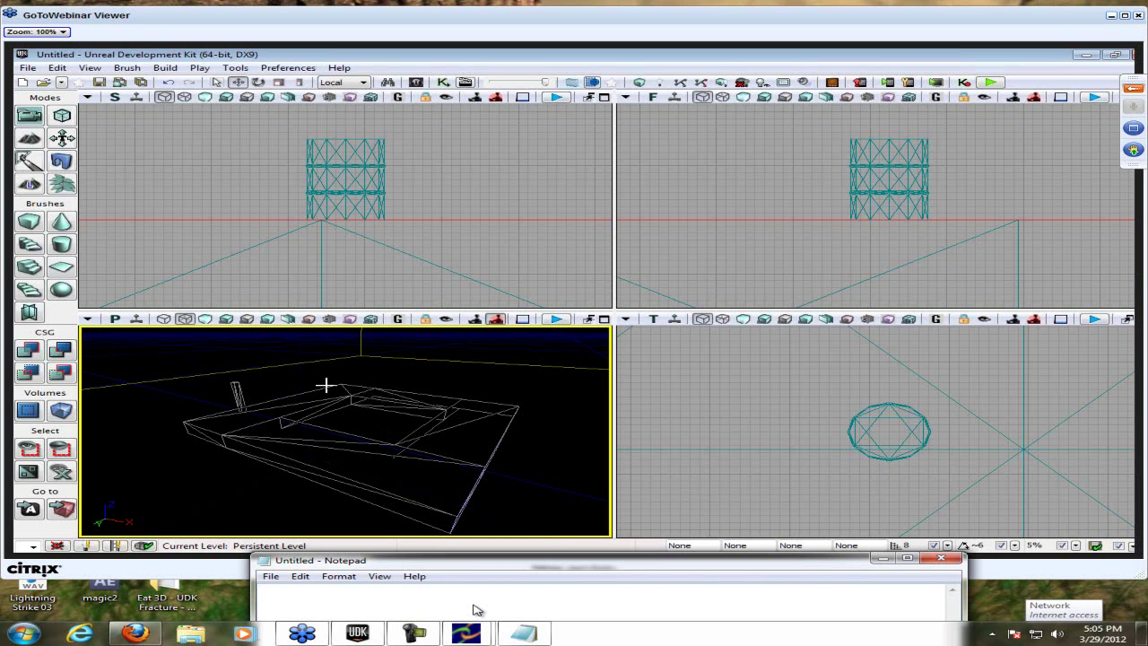
# - Set the perspective view to Brush Wireframe and note 'Brushes are fun, just DO NOT stack them'
pyautogui.click(165, 320)
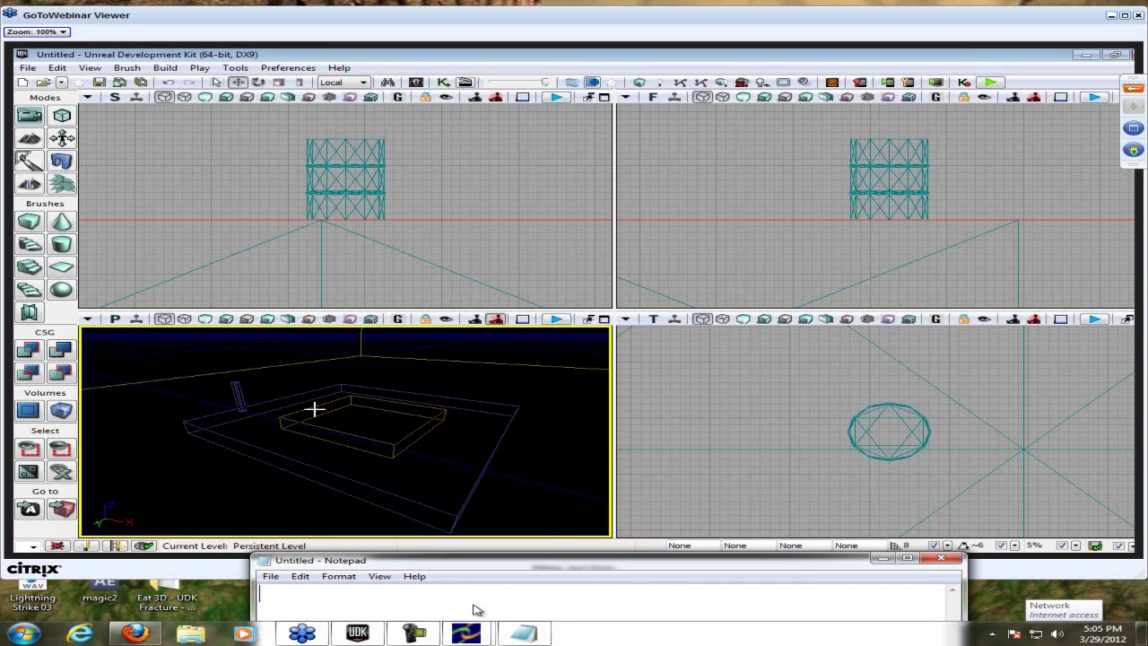
pyautogui.write("Brushes are fun, just don't")
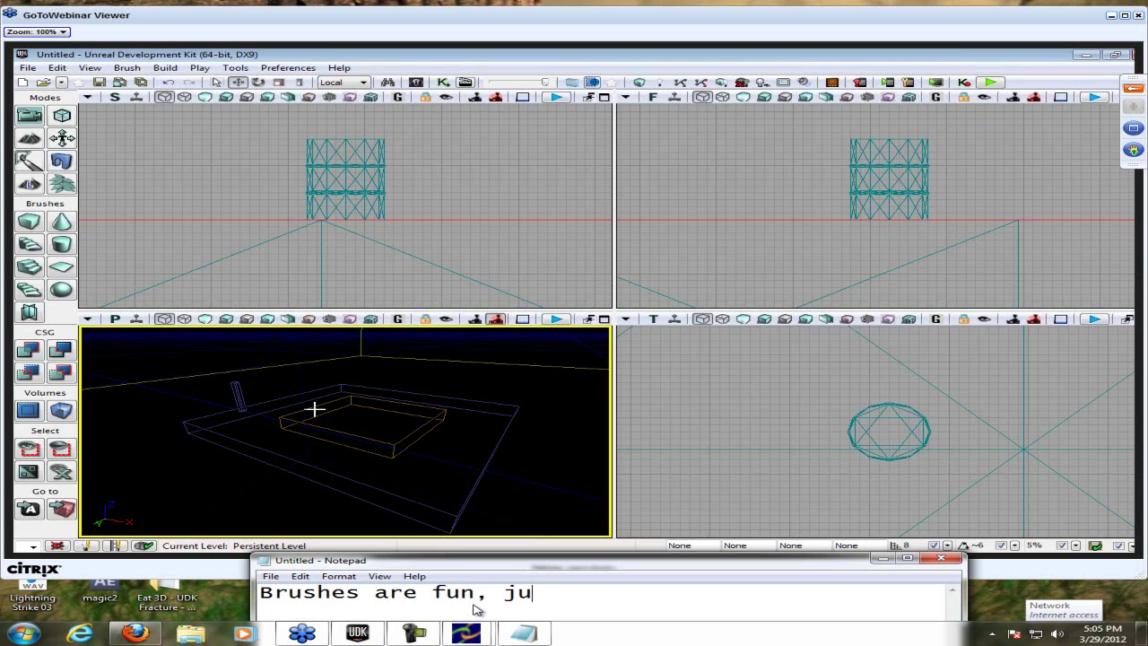
pyautogui.press('BackSpace')
pyautogui.press('BackSpace')
pyautogui.press('BackSpace')
pyautogui.press('BackSpace')
pyautogui.press('BackSpace')
pyautogui.write('DO NOT stack them')
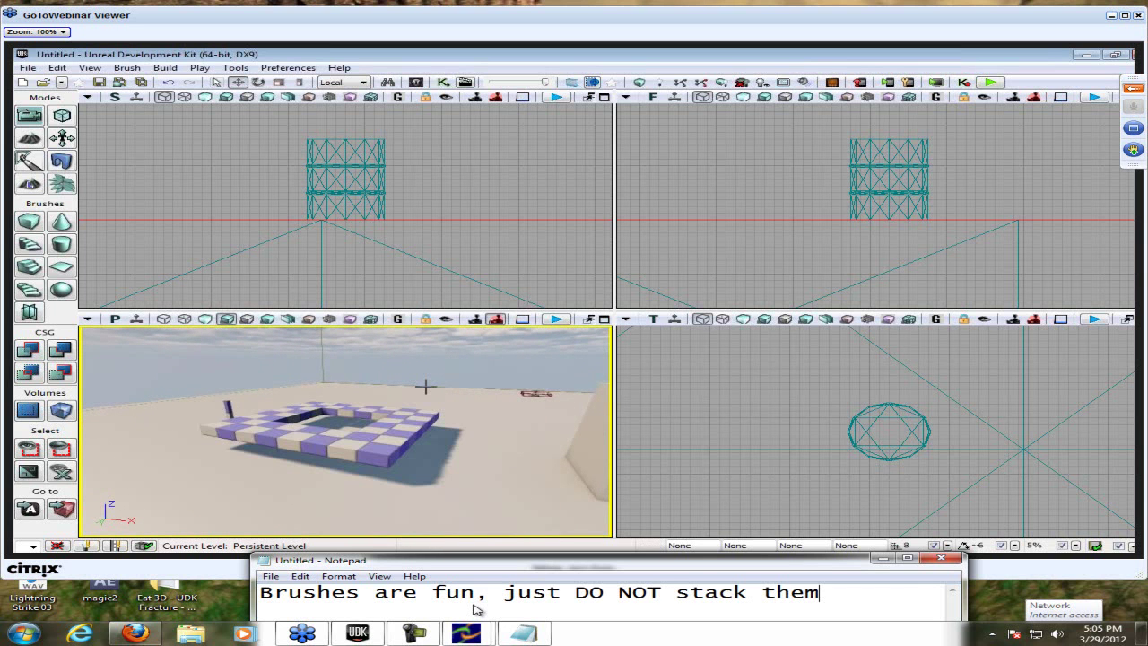
# - Delete the brushes note, then fly the perspective camera past the lightmass volume to the grey cube
pyautogui.hotkey('ctrl', 'a')
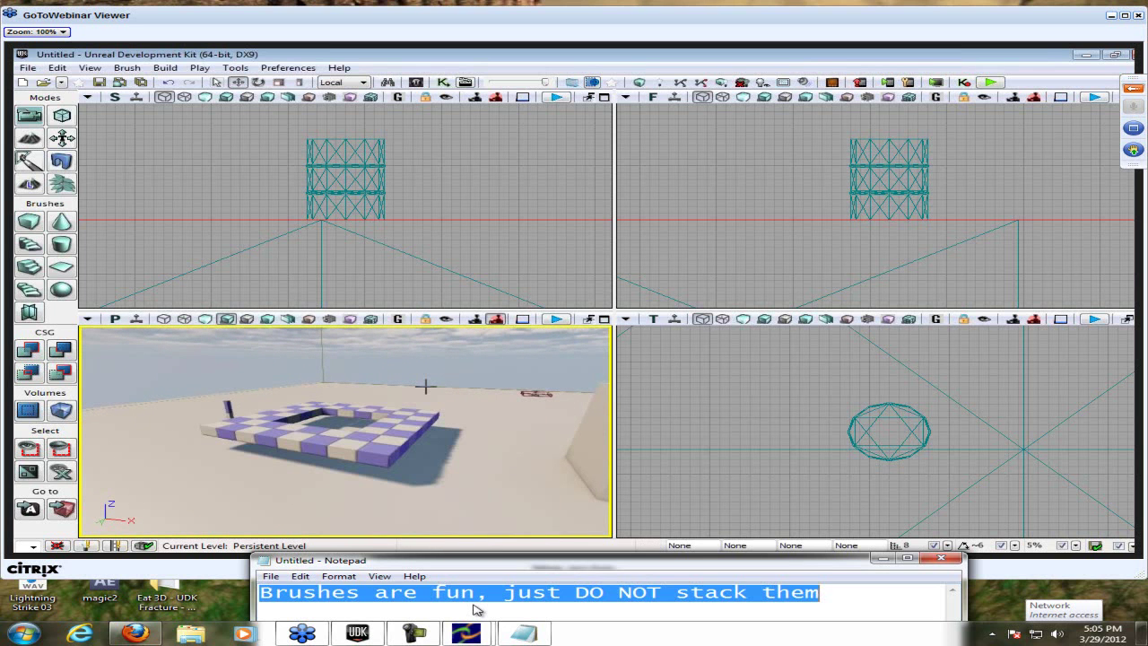
pyautogui.press('BackSpace')
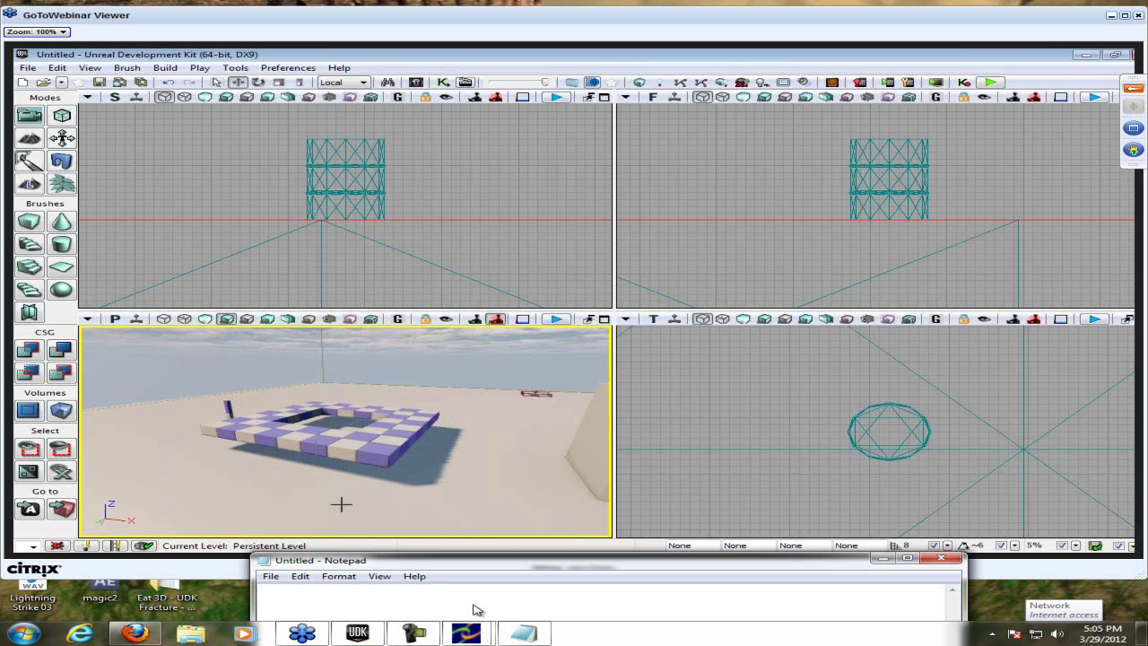
pyautogui.click(538, 392)
pyautogui.moveTo(538, 392); pyautogui.dragTo(592, 359, button='right')
pyautogui.press('Up')
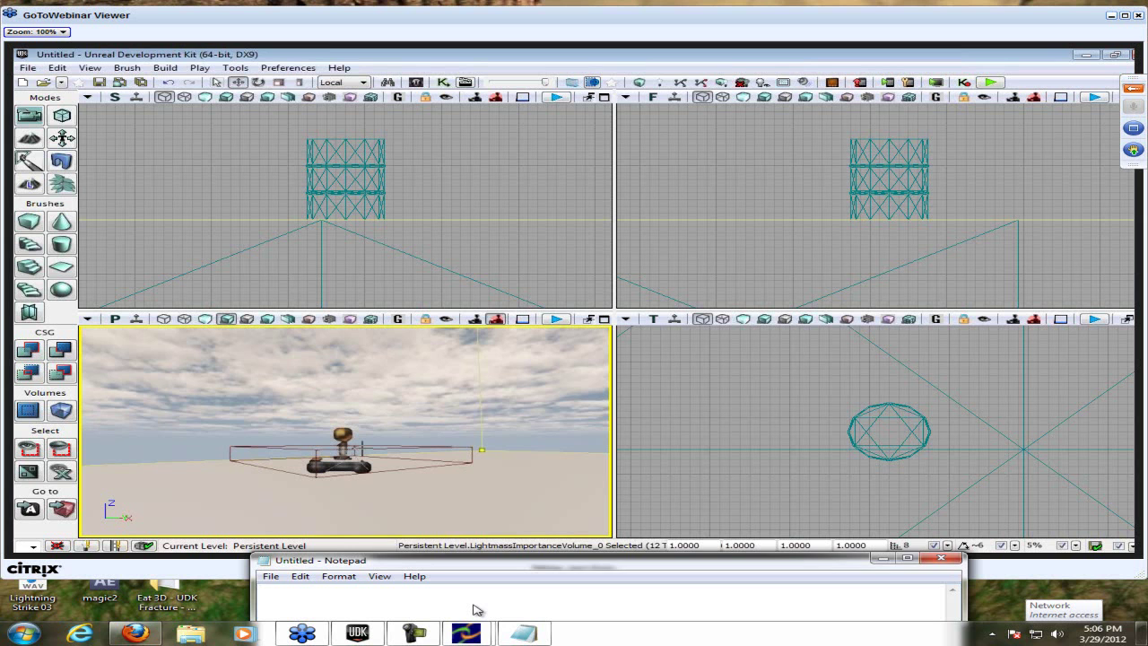
pyautogui.moveTo(366, 416); pyautogui.dragTo(368, 391)
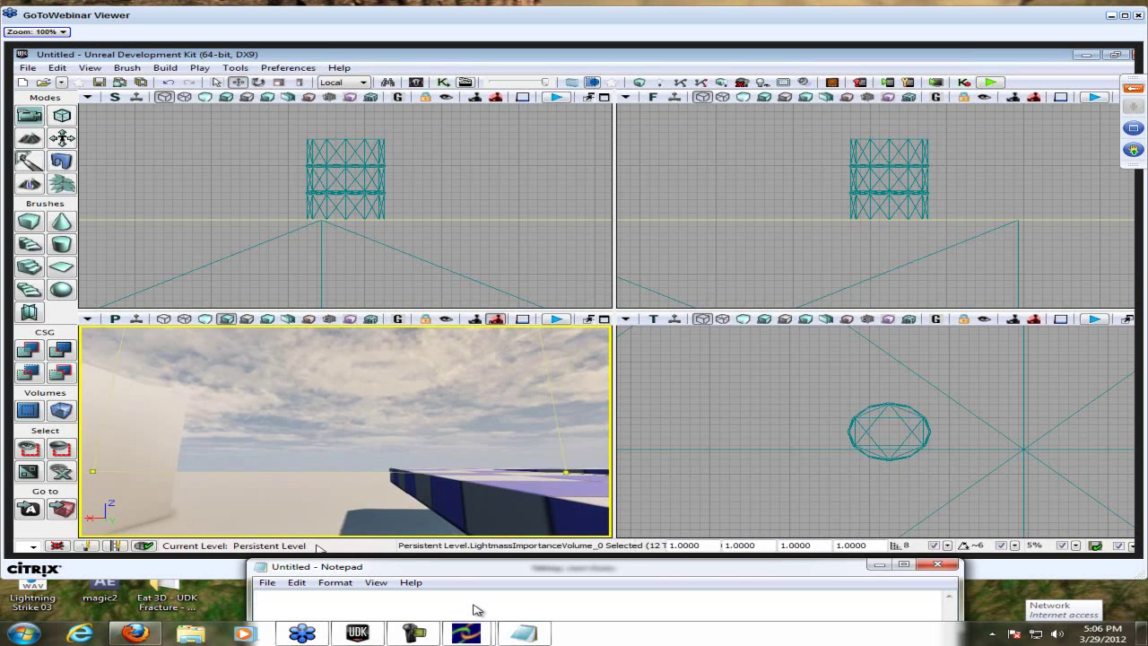
# - Type ''m too noob to use that or know what it is.' in the note, then delete it
pyautogui.write("'m too noob to use that or know whati t")
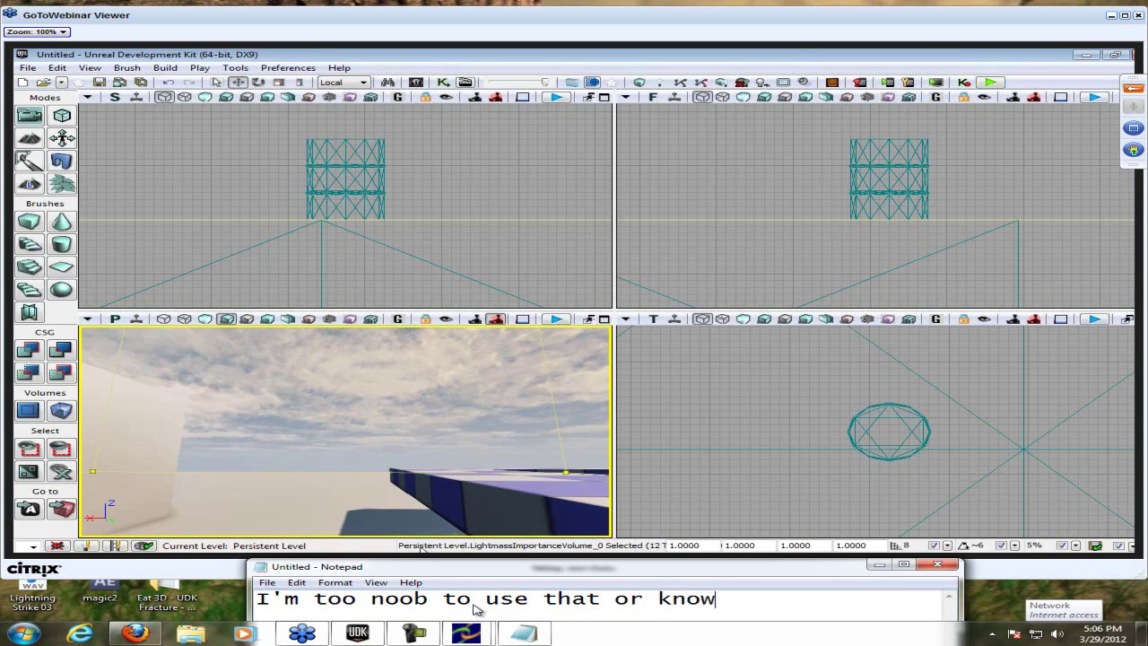
pyautogui.press('BackSpace')
pyautogui.press('BackSpace')
pyautogui.press('BackSpace')
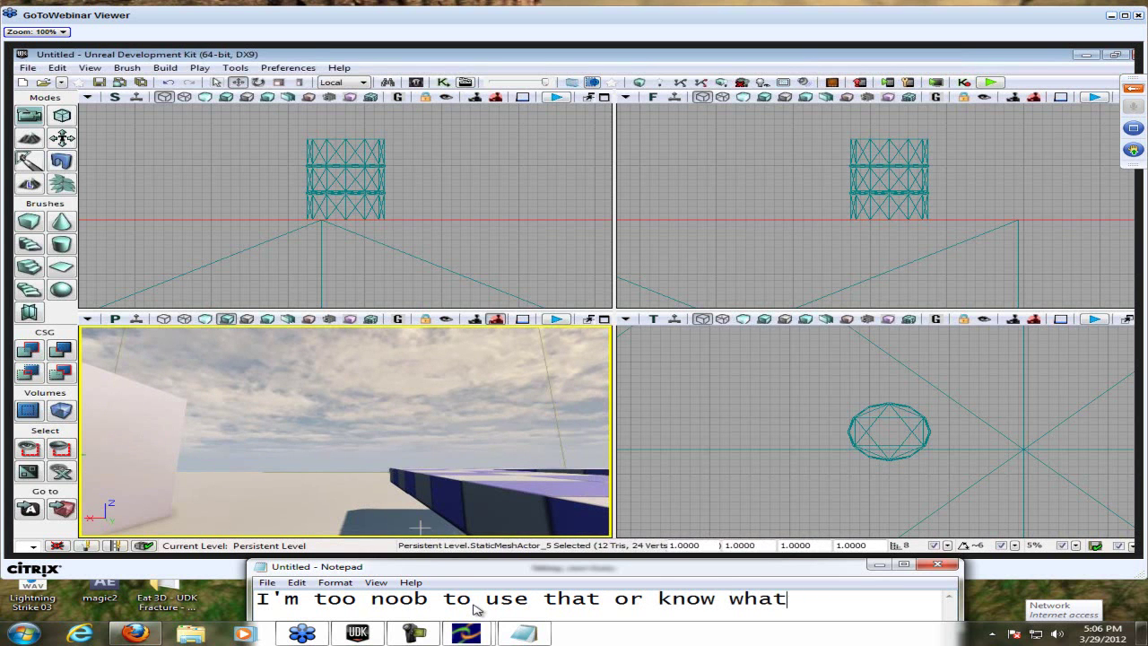
pyautogui.write('it is')
pyautogui.press('BackSpace')
pyautogui.write('.')
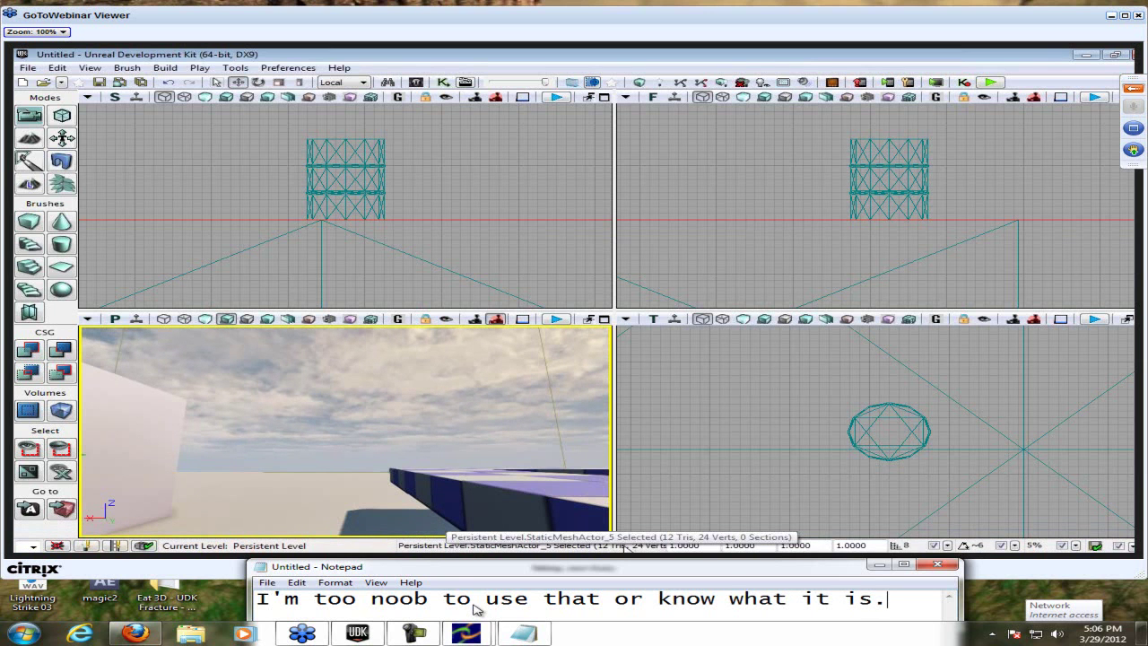
pyautogui.hotkey('ctrl', 'a')
pyautogui.press('BackSpace')
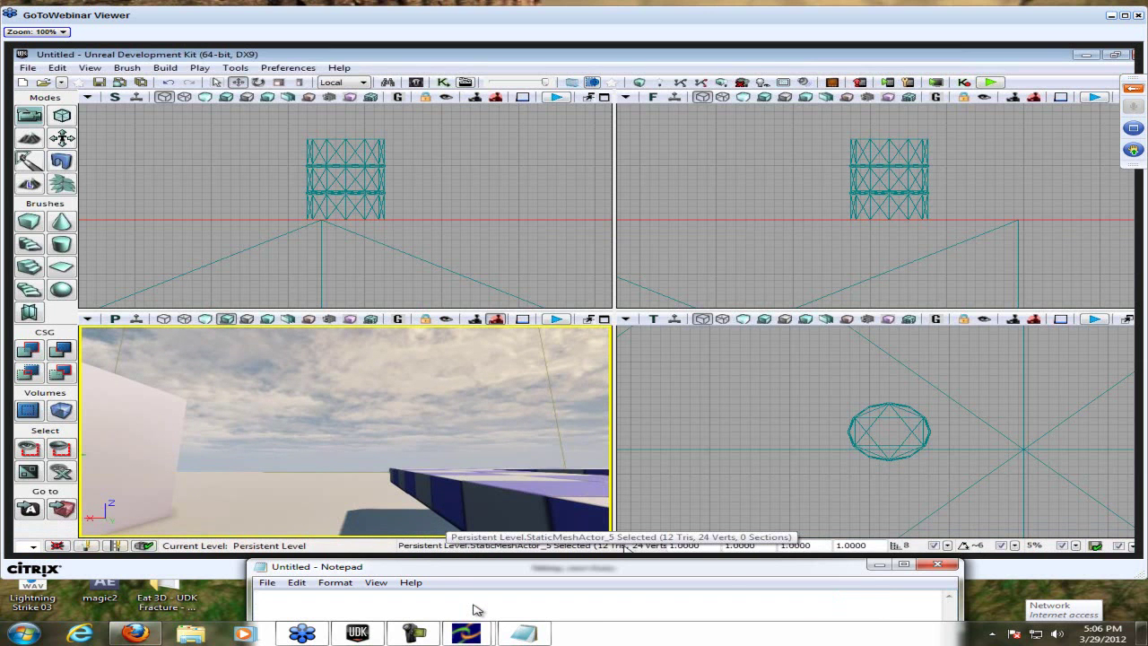
# - Type 'That helps, hard to clck on ;(' in the note, then delete it
pyautogui.write('That helos')
pyautogui.press('BackSpace')
pyautogui.press('BackSpace')
pyautogui.write('ps, hard ')
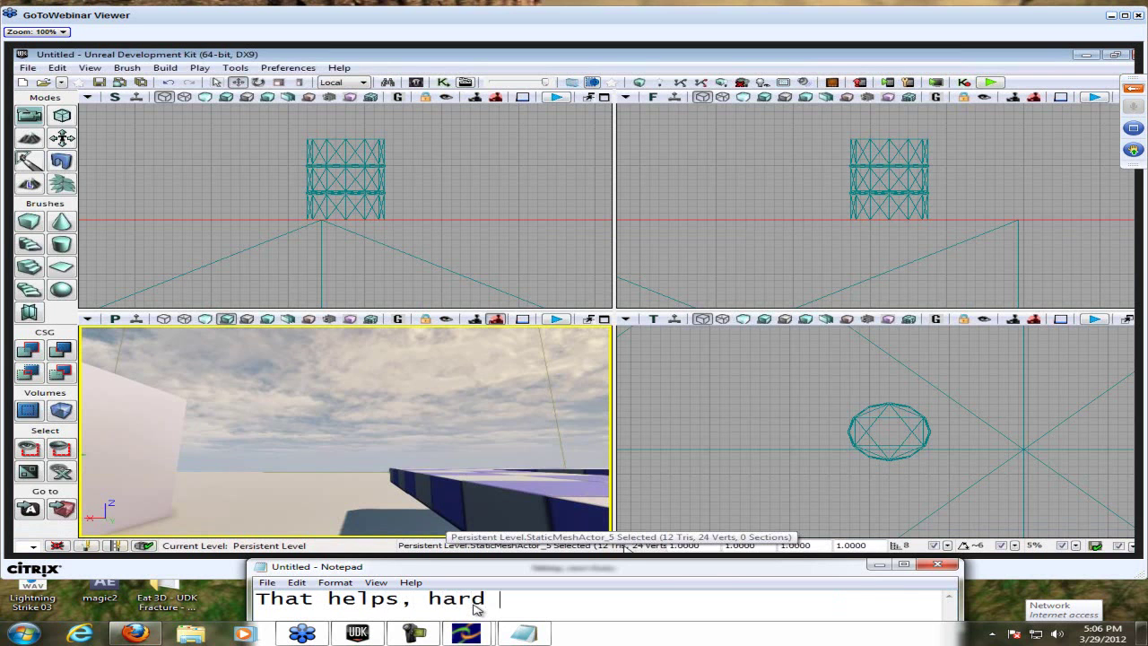
pyautogui.write('to clck on')
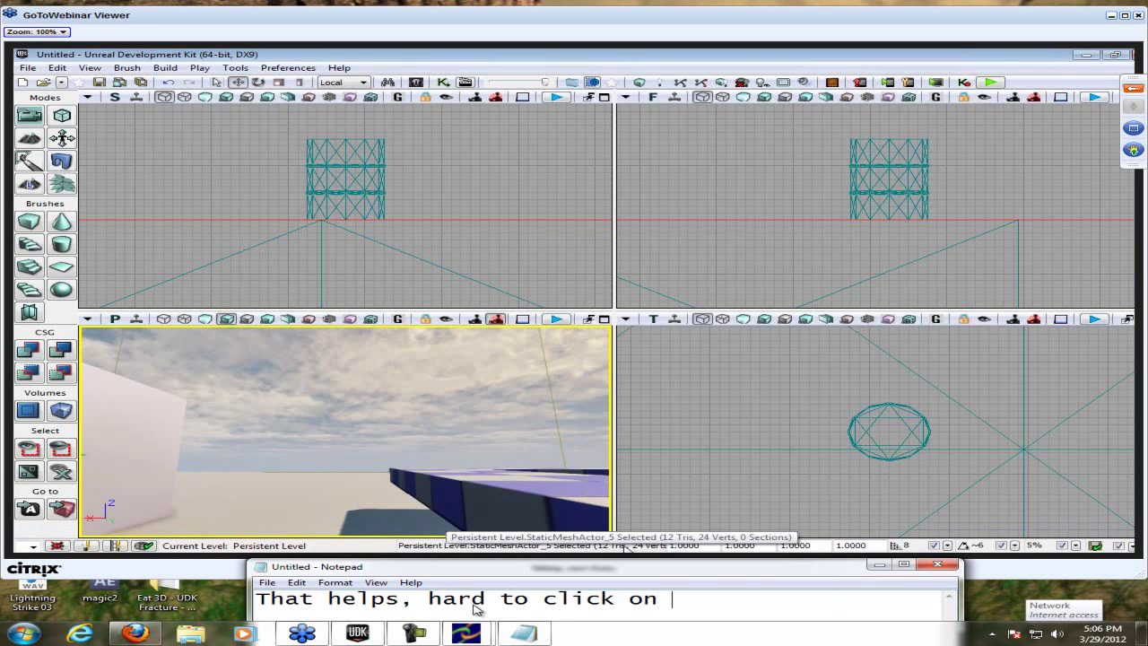
pyautogui.write(' >:((')
pyautogui.press('BackSpace')
pyautogui.press('BackSpace')
pyautogui.write(';(')
pyautogui.hotkey('ctrl', 'a')
pyautogui.press('BackSpace')
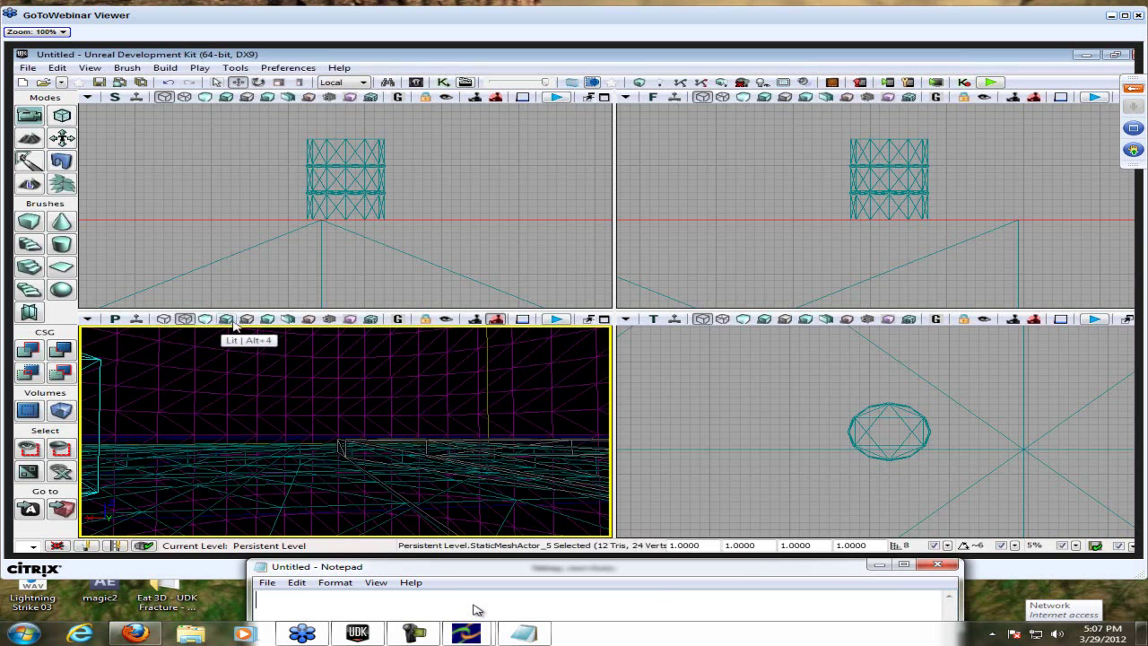
# - Note 'actors yeah he explained it, items or objects', then delete it
pyautogui.write('acto')
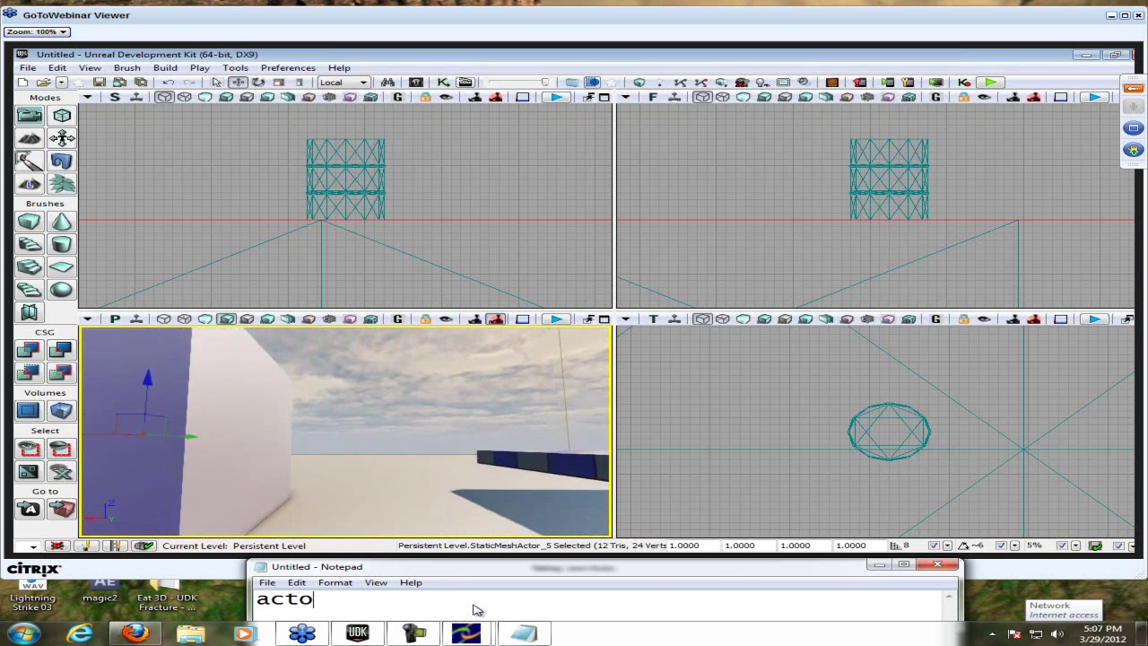
pyautogui.write('rs yea')
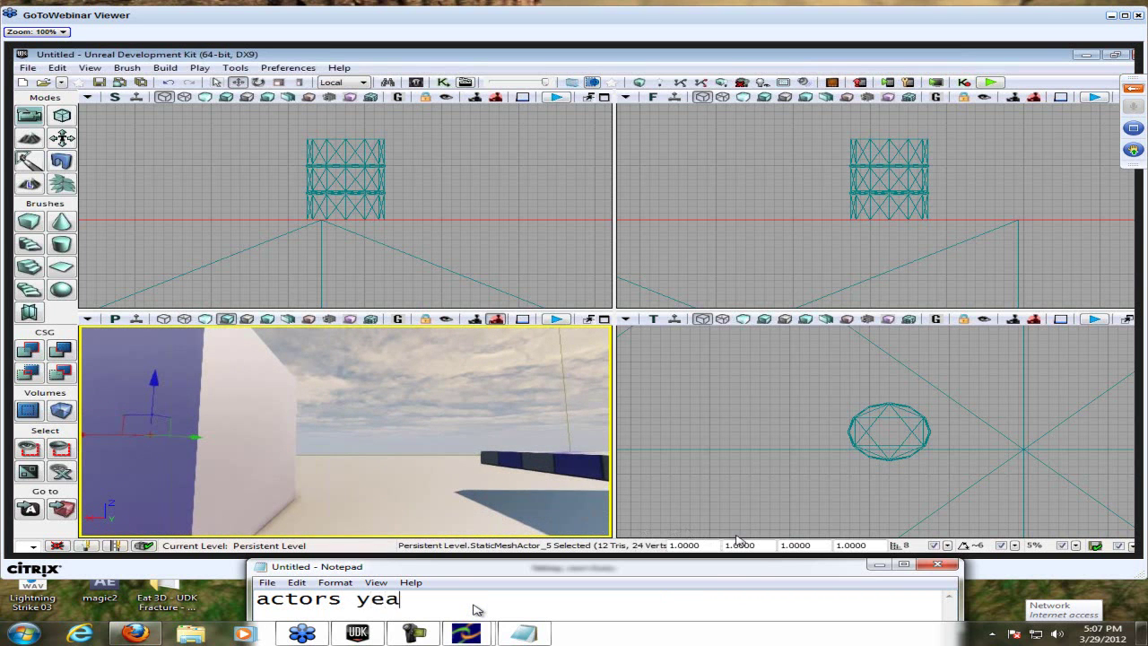
pyautogui.write('h he explained i')
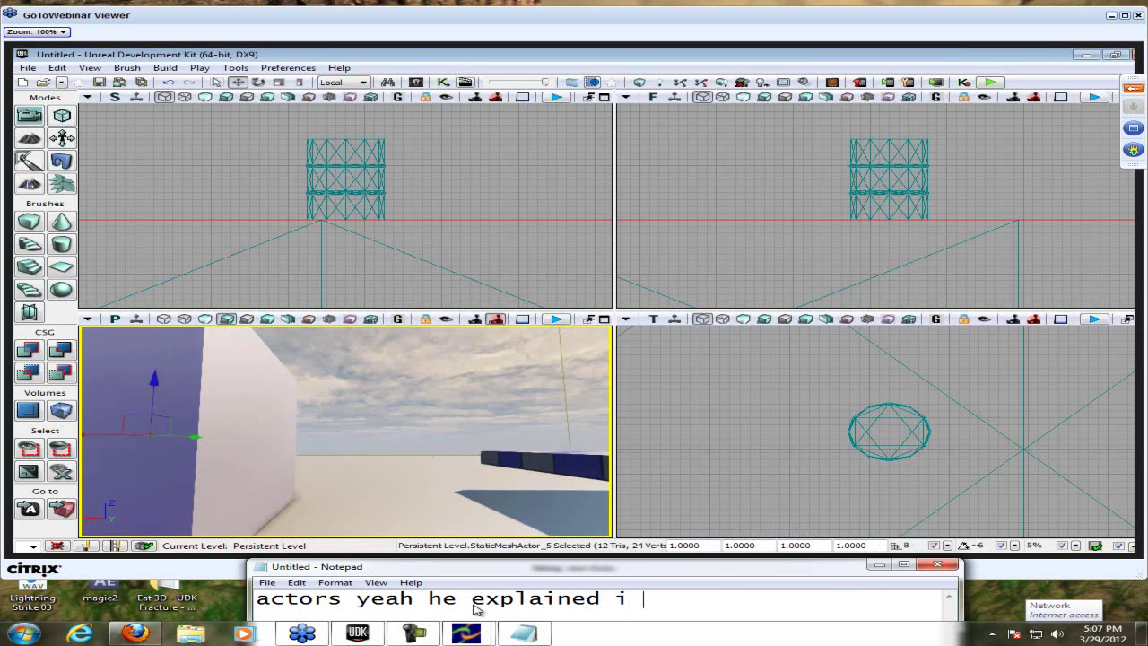
pyautogui.press('BackSpace')
pyautogui.write('t, items o')
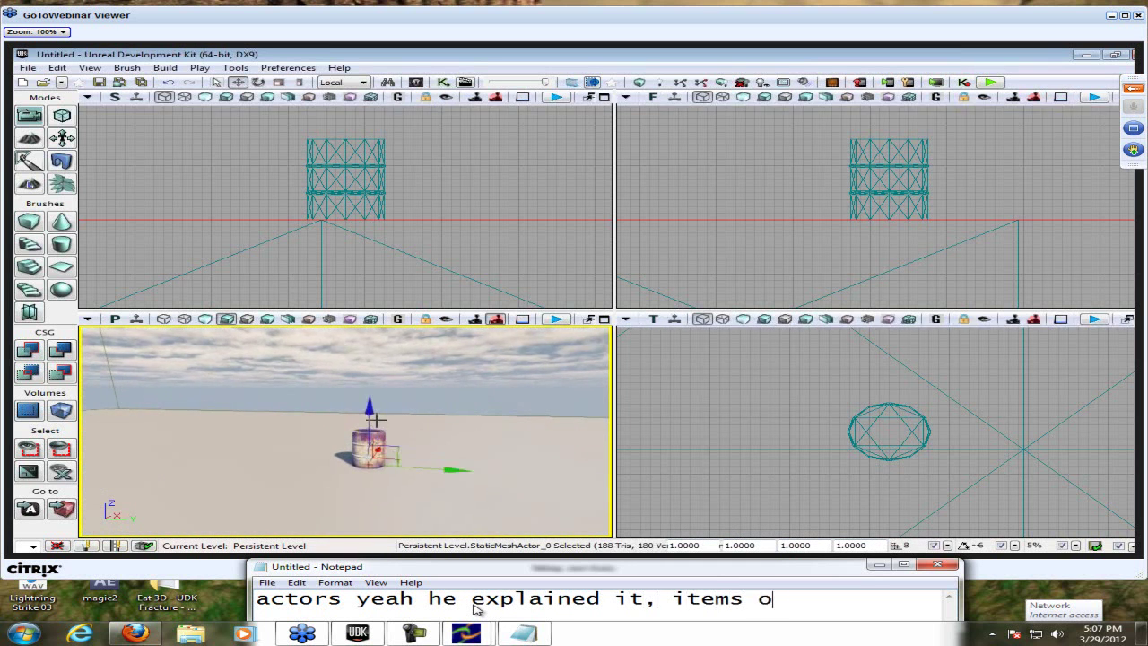
pyautogui.write('r objects')
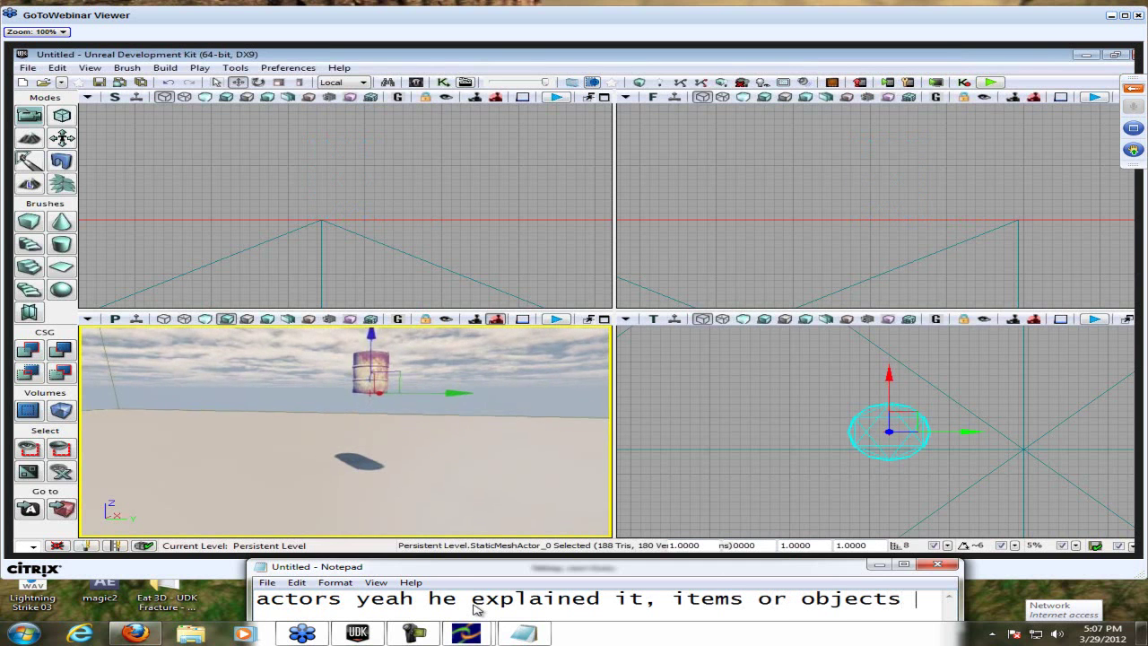
pyautogui.hotkey('ctrl', 'a')
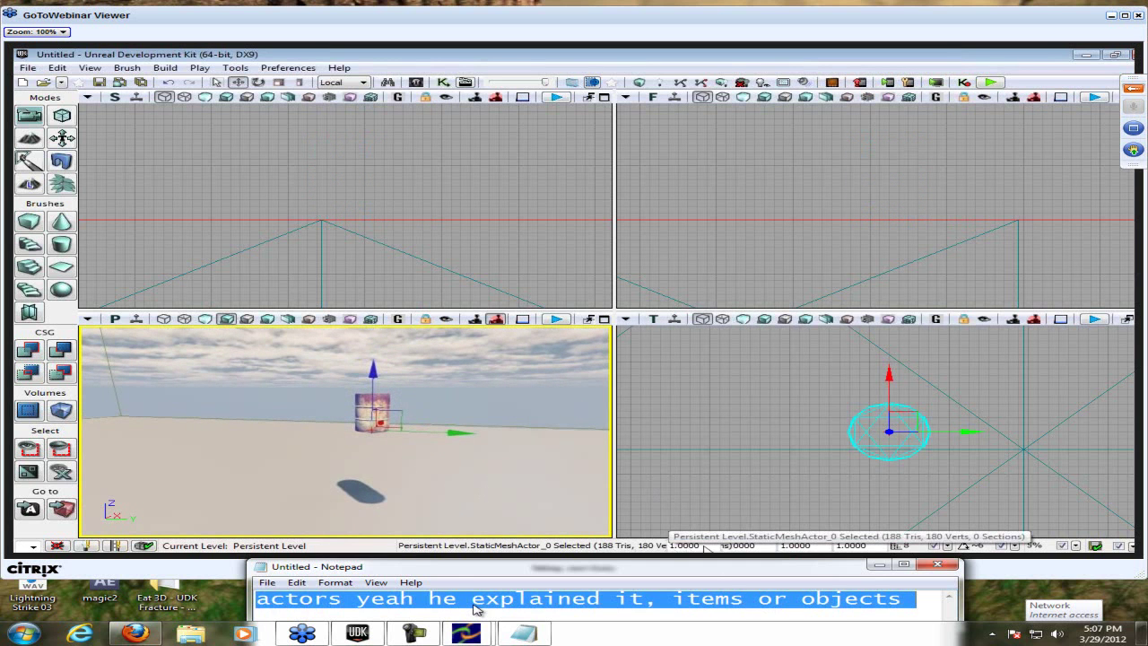
pyautogui.press('BackSpace')
# - Type and erase 'usually', then start a new note with 'scales them all'
pyautogui.write('usually')
pyautogui.hotkey('ctrl', 'a')
pyautogui.press('BackSpace')
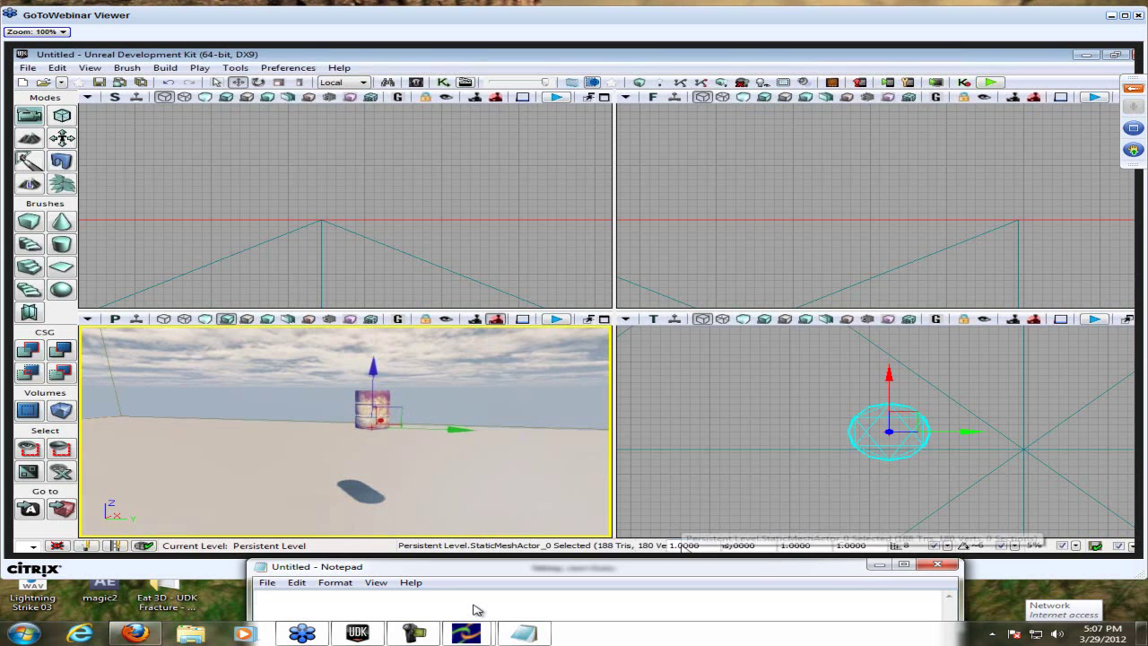
pyautogui.write('sc')
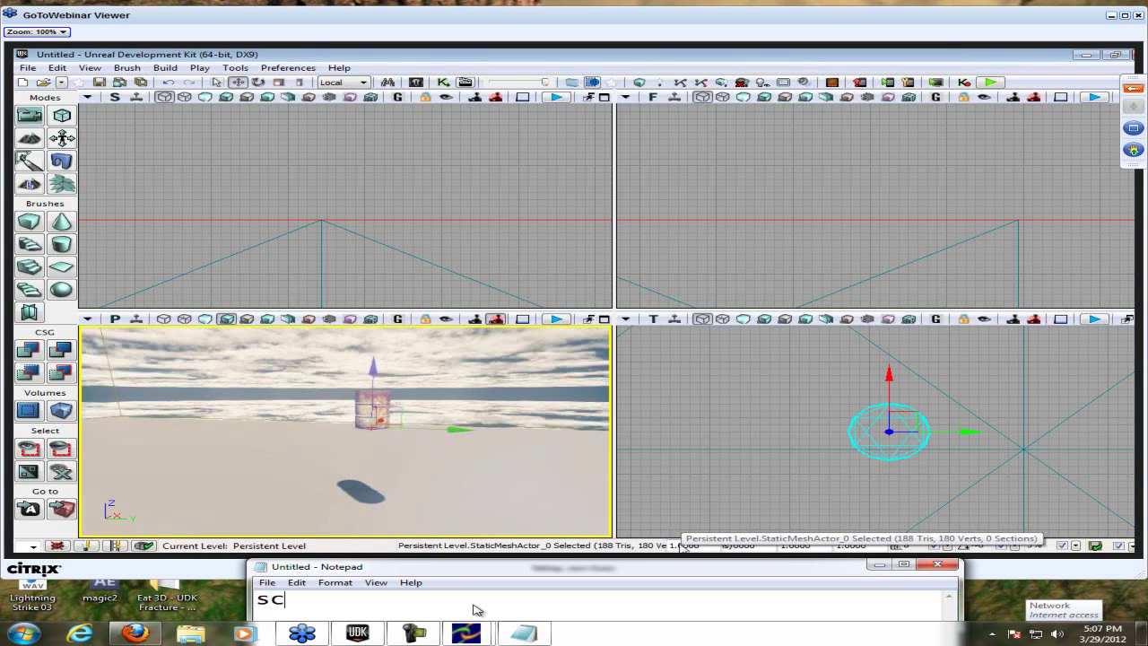
pyautogui.write('ales them all')
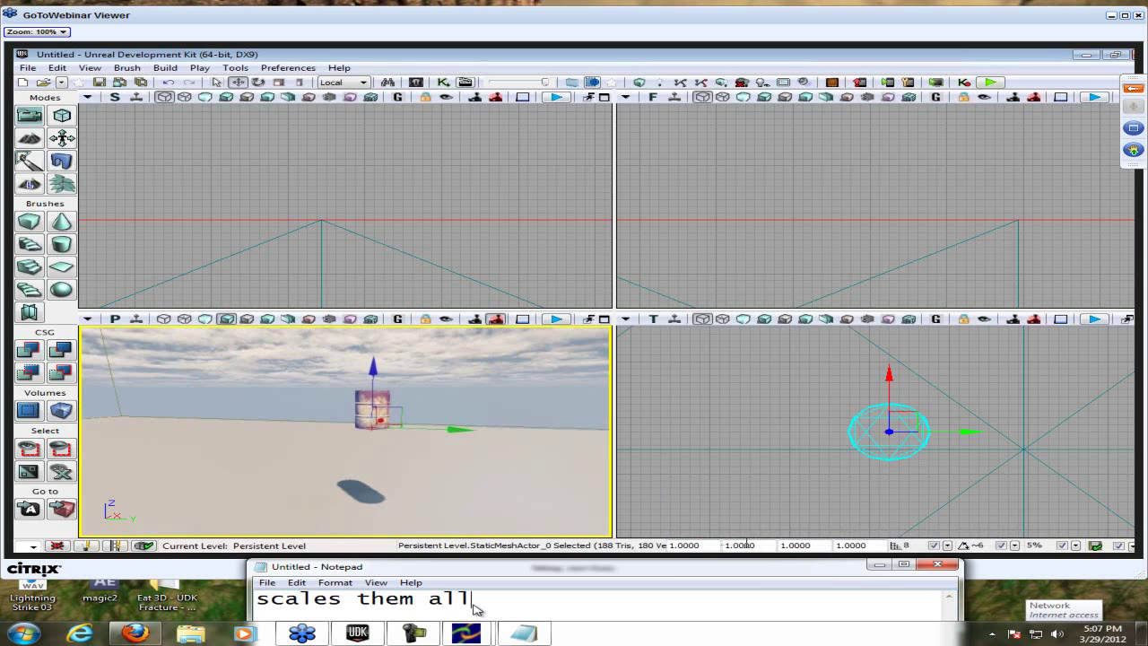
# - Replace the scales note with 'Told you, it's hard to click.', then with the right-click Properties tip
pyautogui.hotkey('ctrl', 'a')
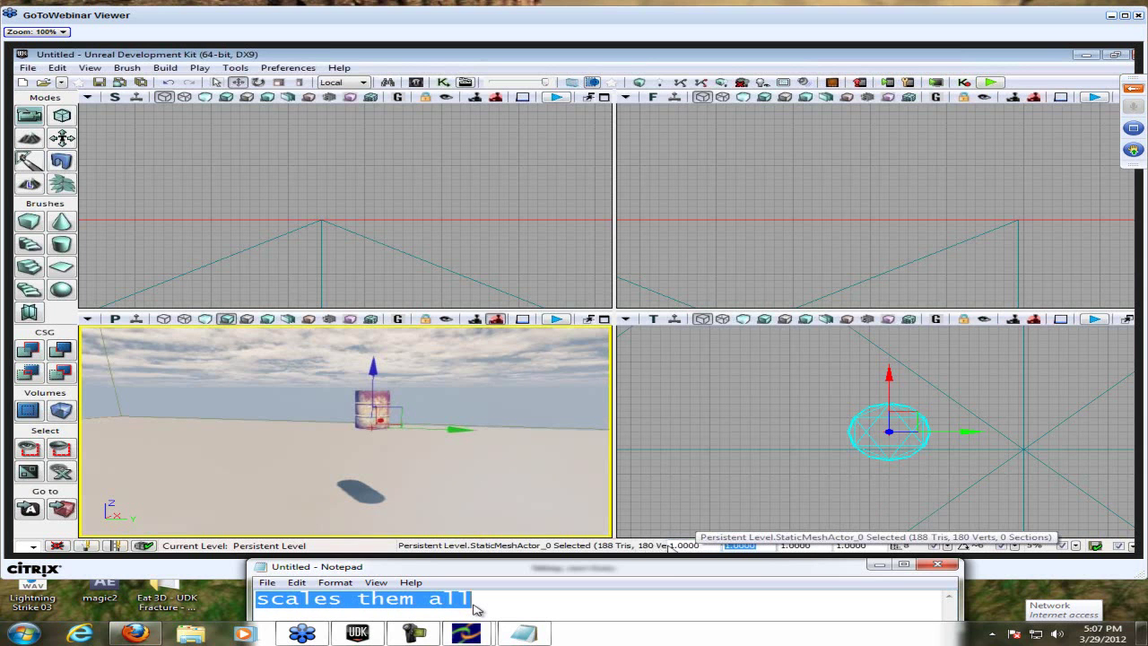
pyautogui.press('BackSpace')
pyautogui.write('Told you')
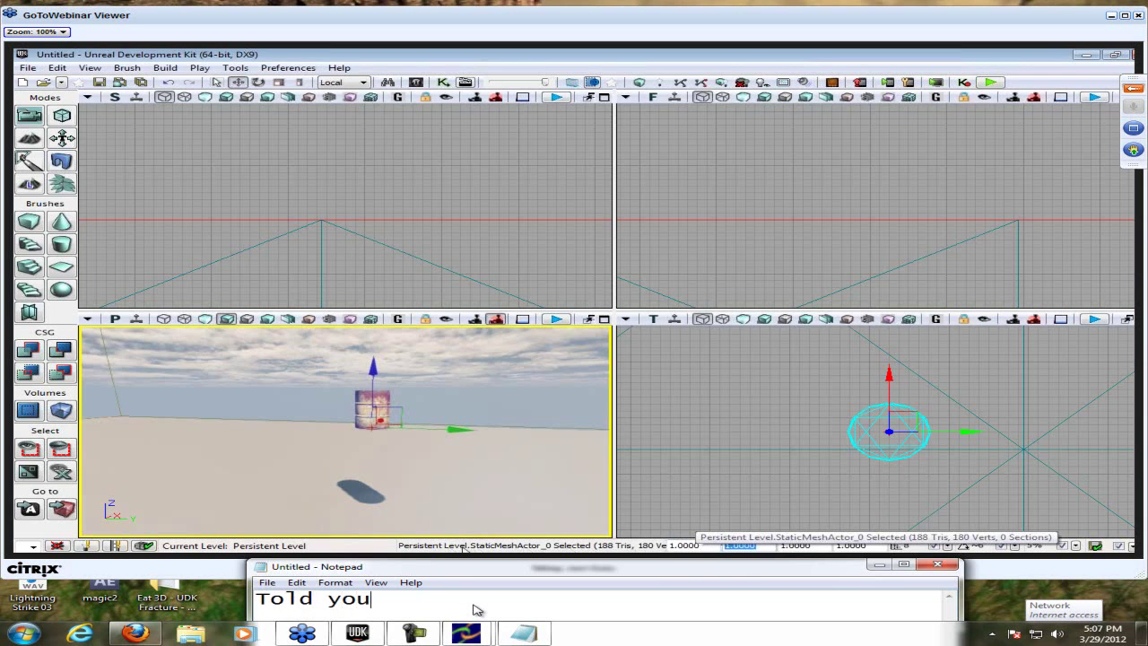
pyautogui.write(", it's hard to click.")
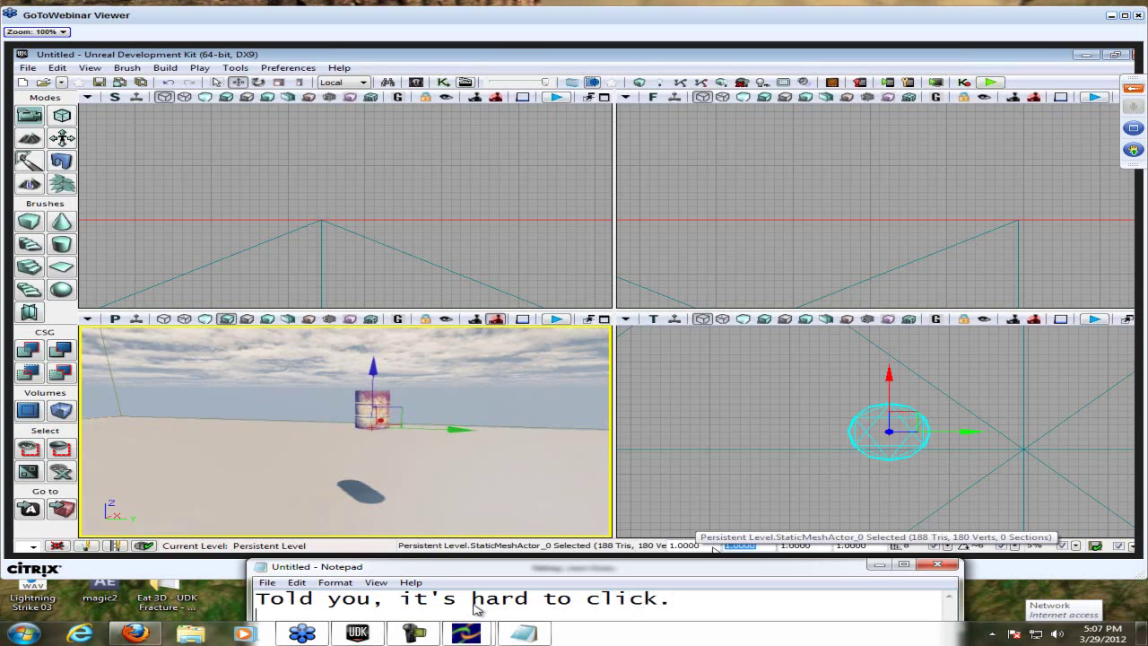
pyautogui.hotkey('ctrl', 'a')
pyautogui.write('You ')
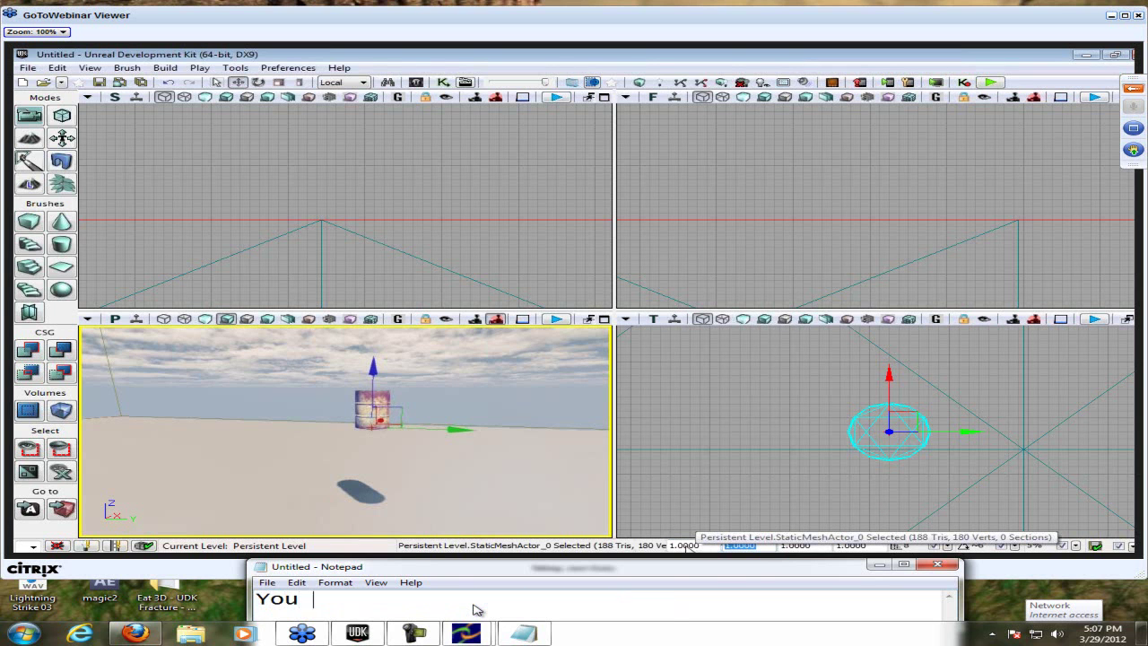
pyautogui.write('can also ')
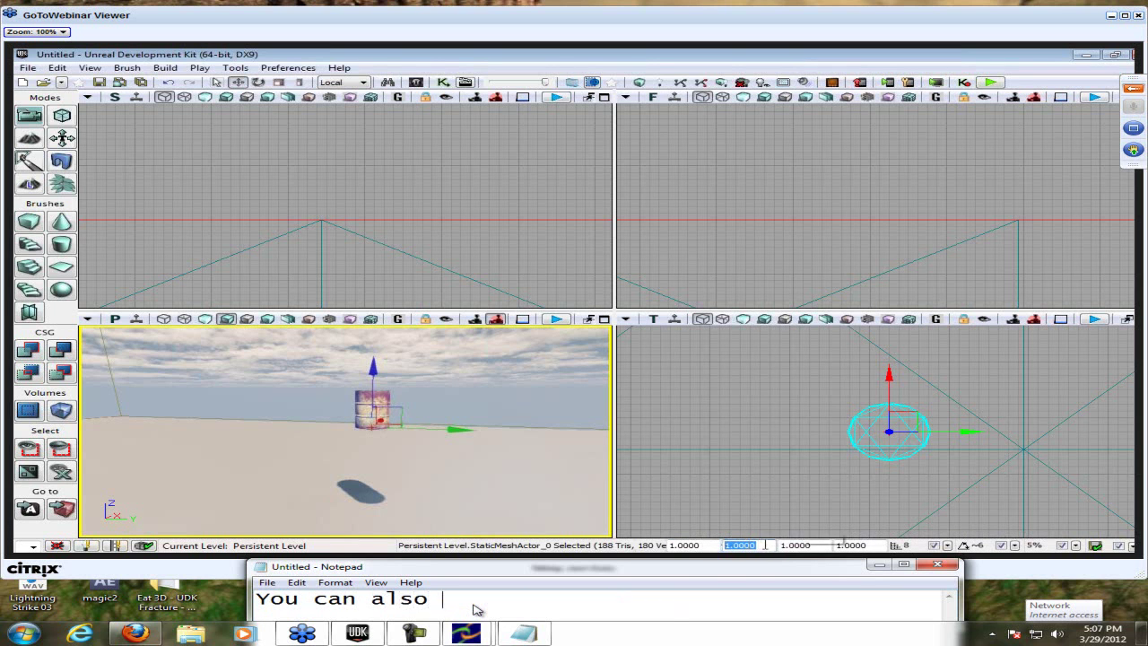
pyautogui.write('right click a')
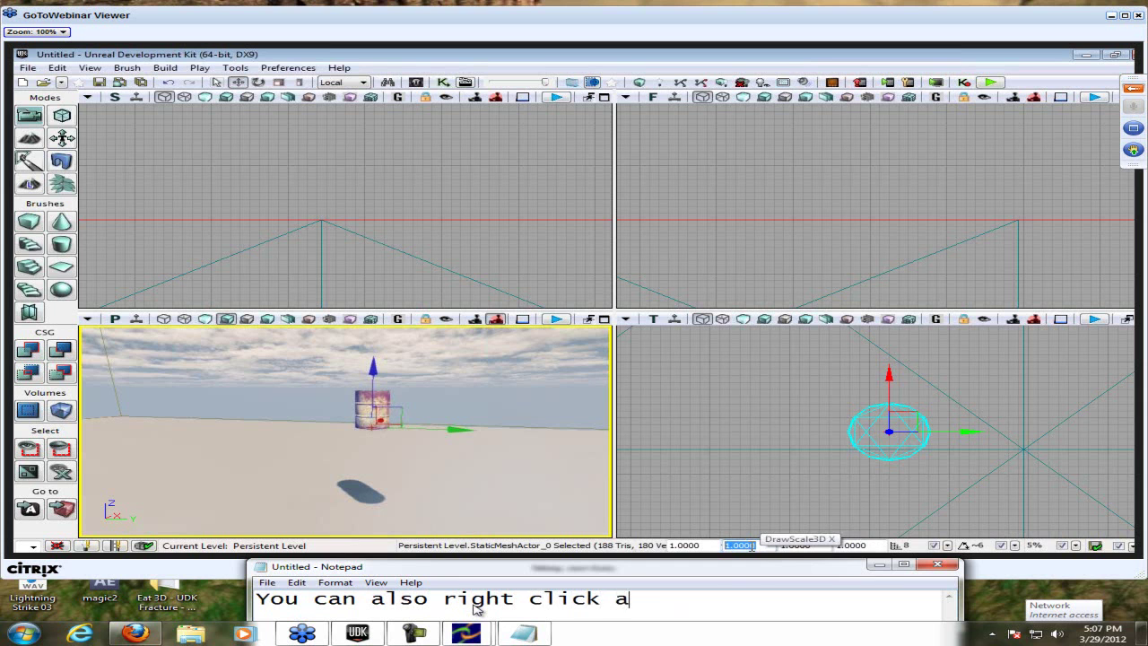
pyautogui.write('nd click pro')
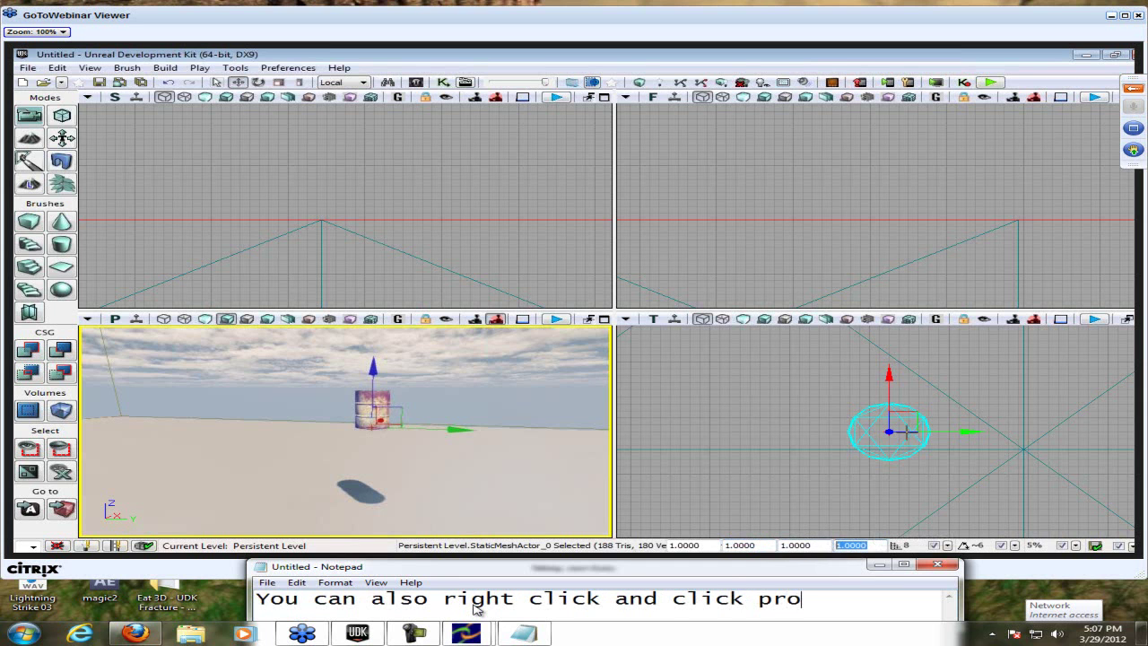
pyautogui.write('perties and ')
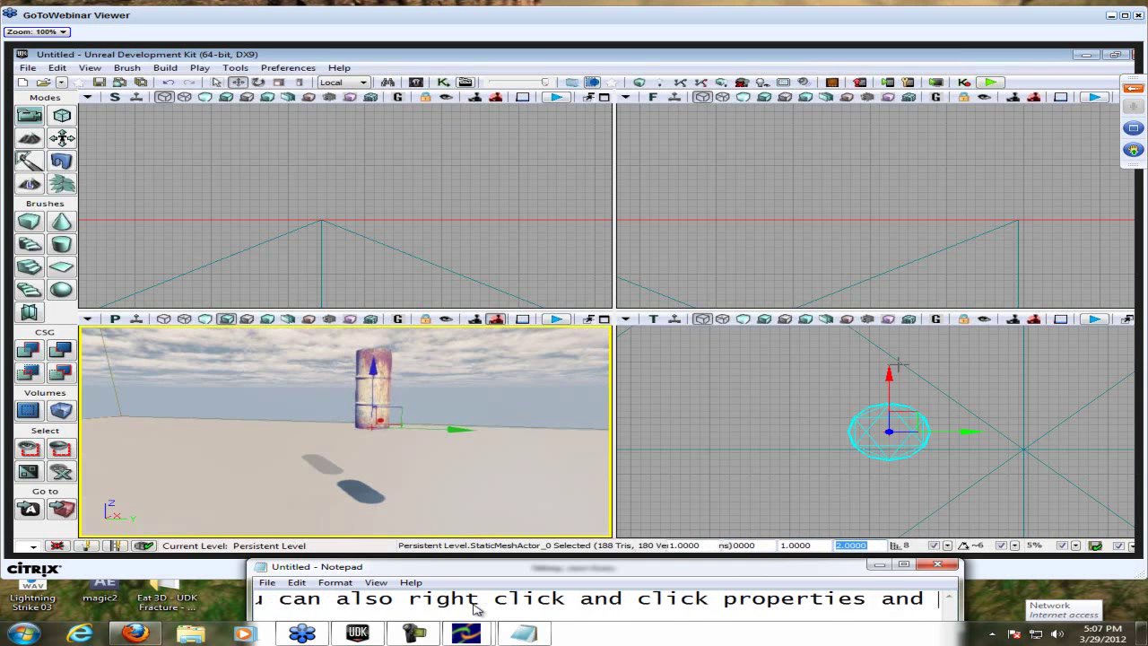
pyautogui.write('go to it')
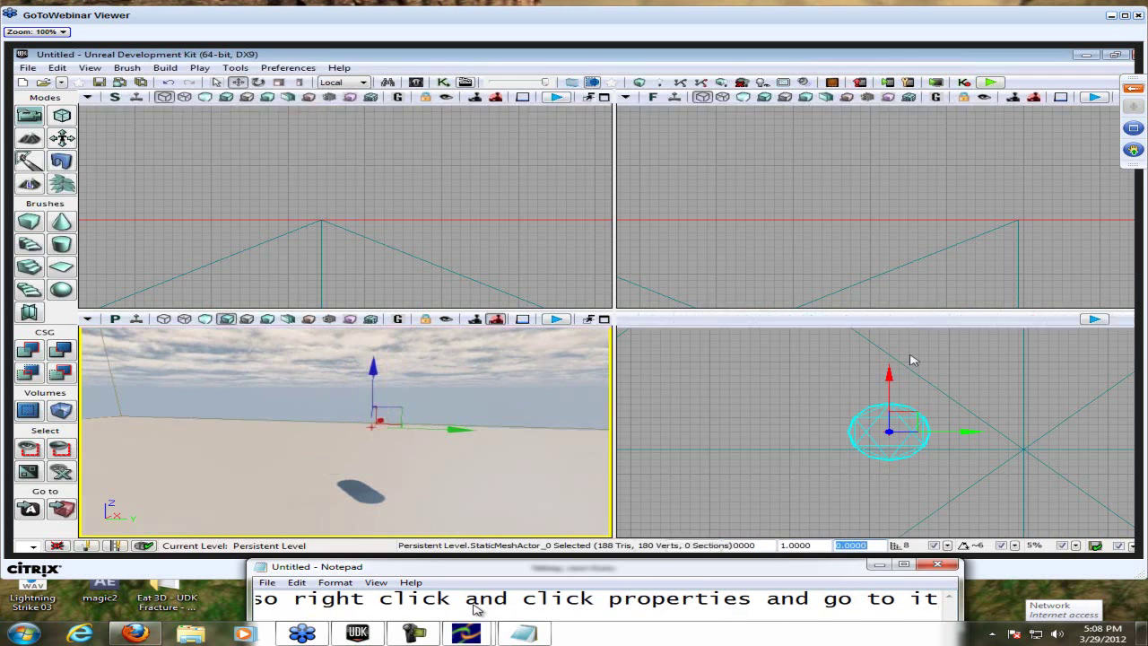
# - In the local editor, set the lattice sphere's Draw Scale 3D Y to 1.75 and Draw Scale to 1.25
pyautogui.hotkey('alt', 'Tab')
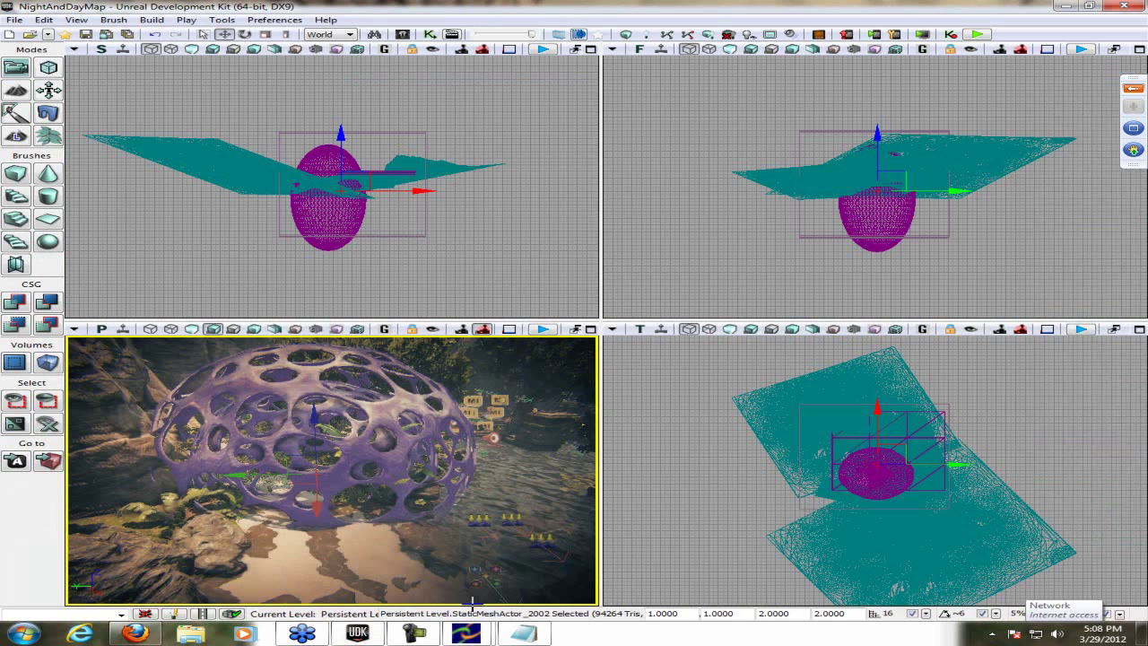
pyautogui.rightClick(472, 606)
pyautogui.press('Down')
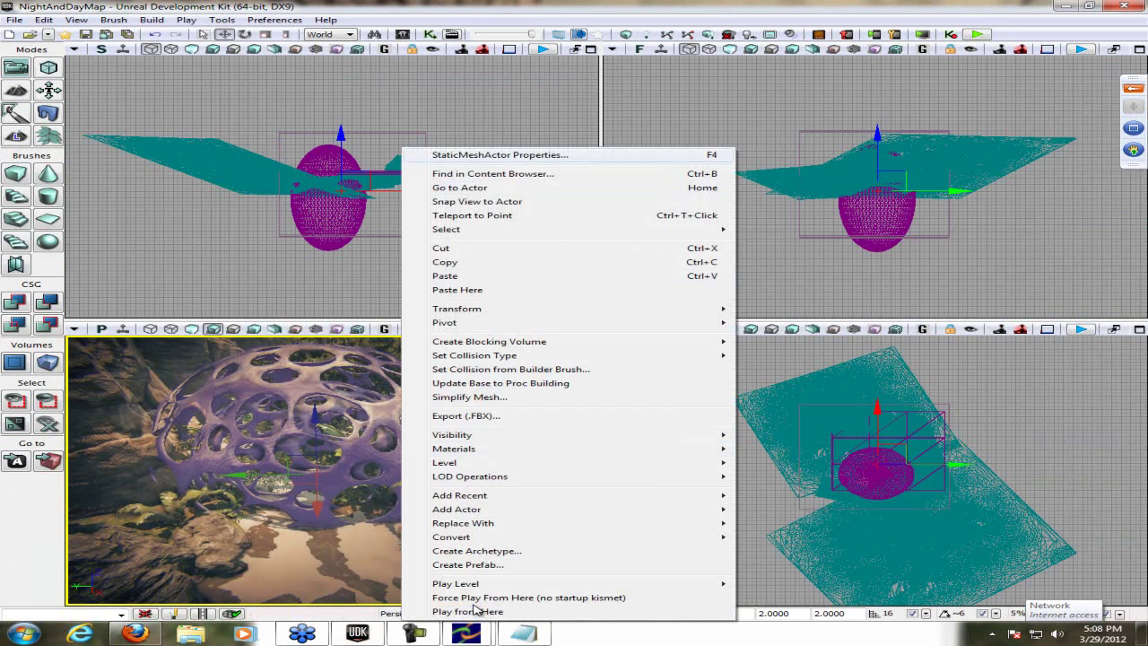
pyautogui.press('Return')
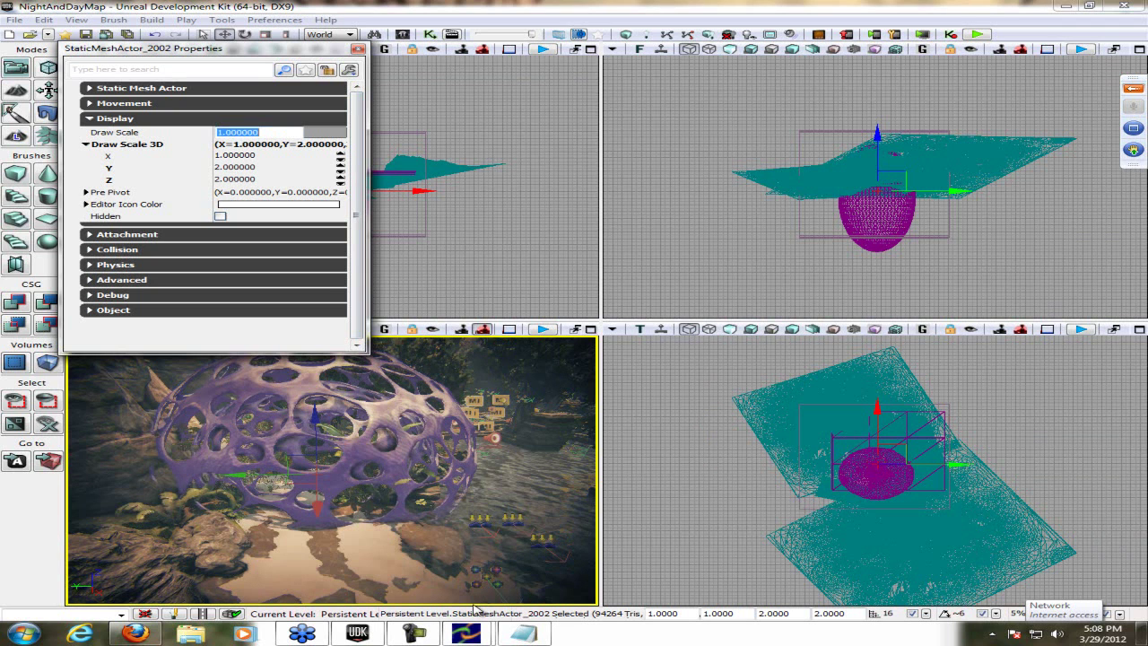
pyautogui.press('Tab')
pyautogui.press('Tab')
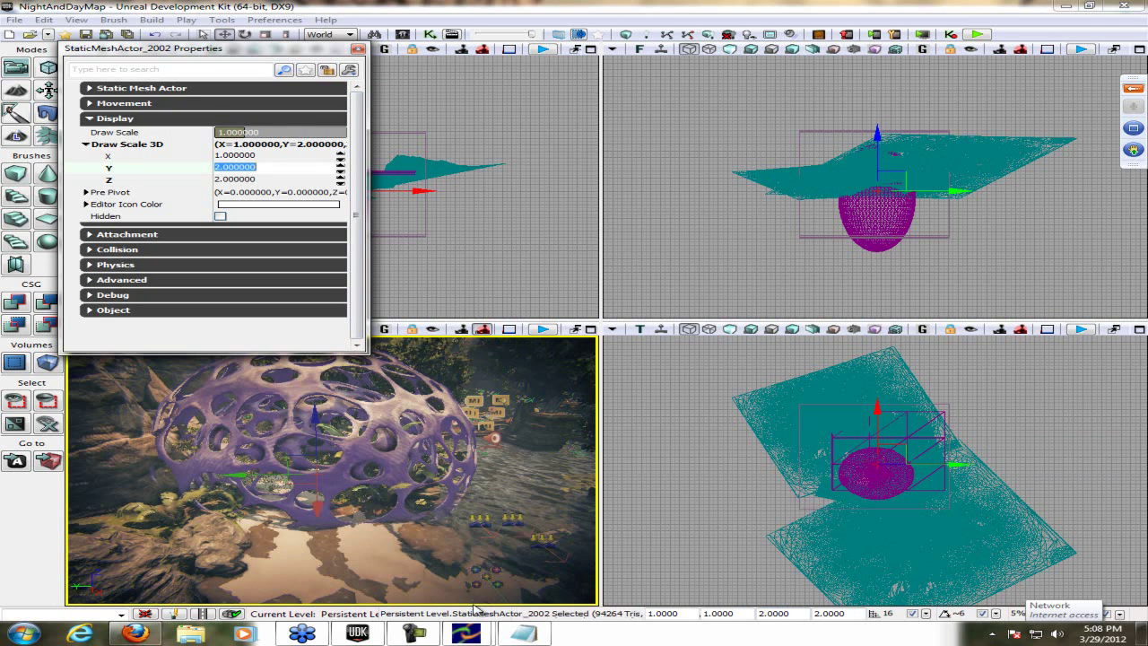
pyautogui.press('Return')
pyautogui.press('Tab')
pyautogui.write('1')
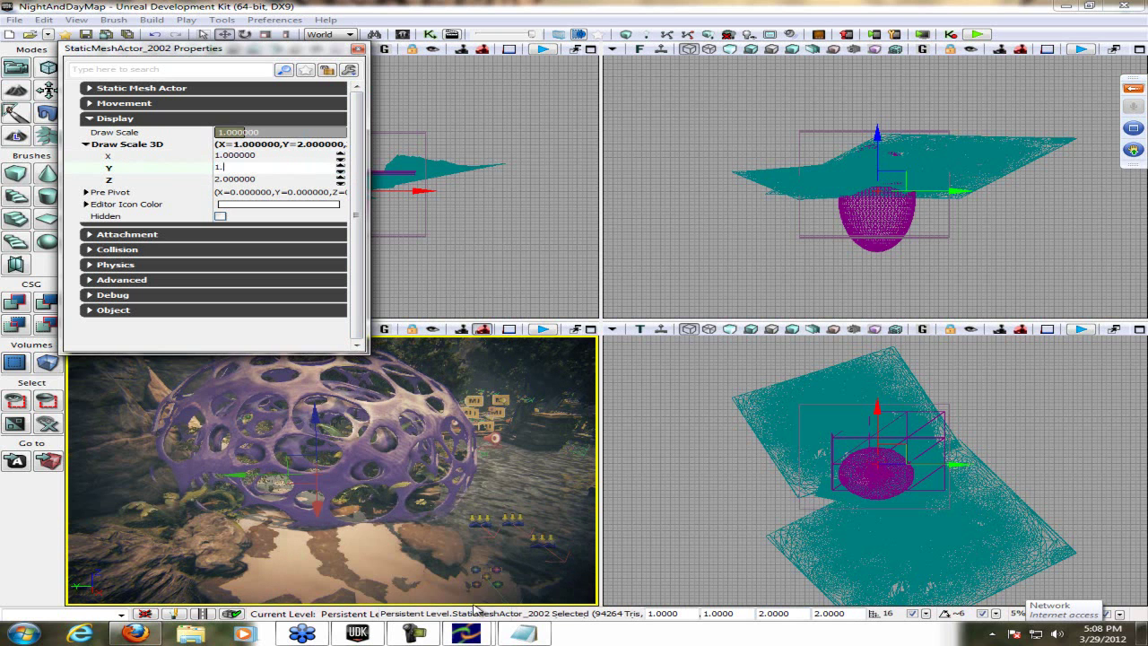
pyautogui.write('.75')
pyautogui.press('Return')
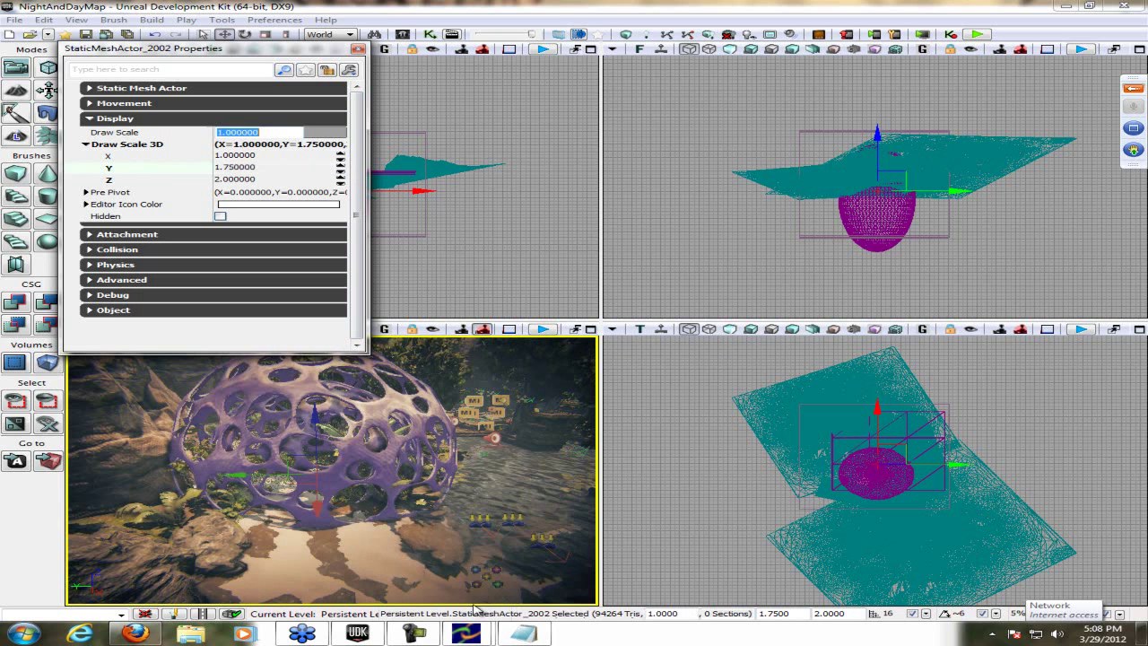
pyautogui.write('1.25')
pyautogui.press('Return')
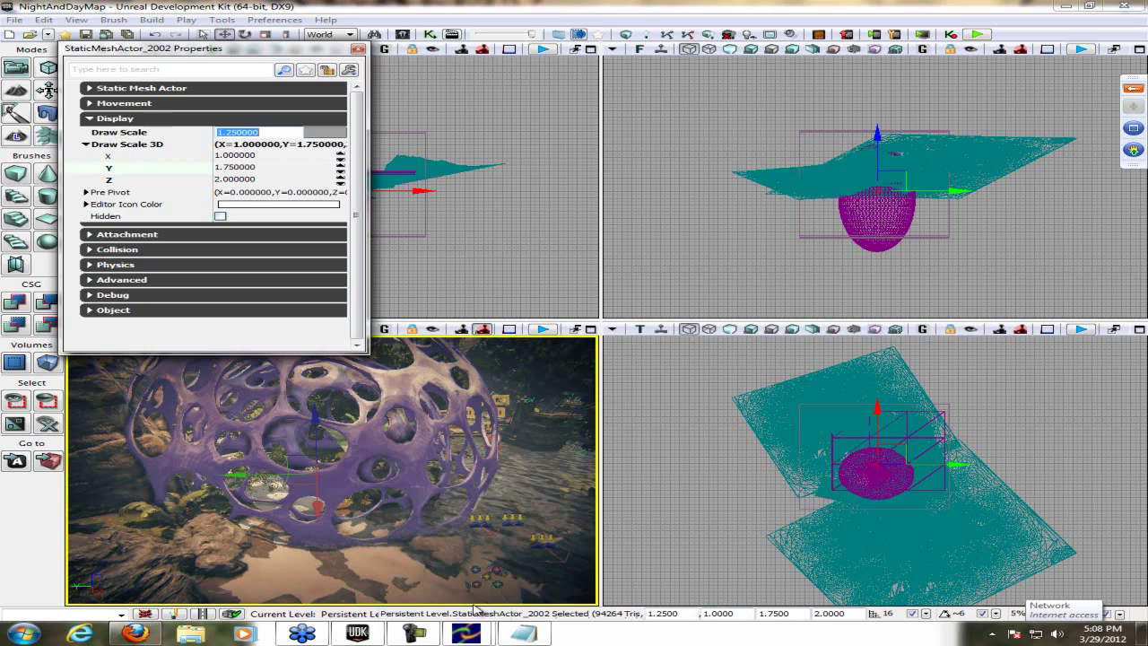
pyautogui.click(476, 610)
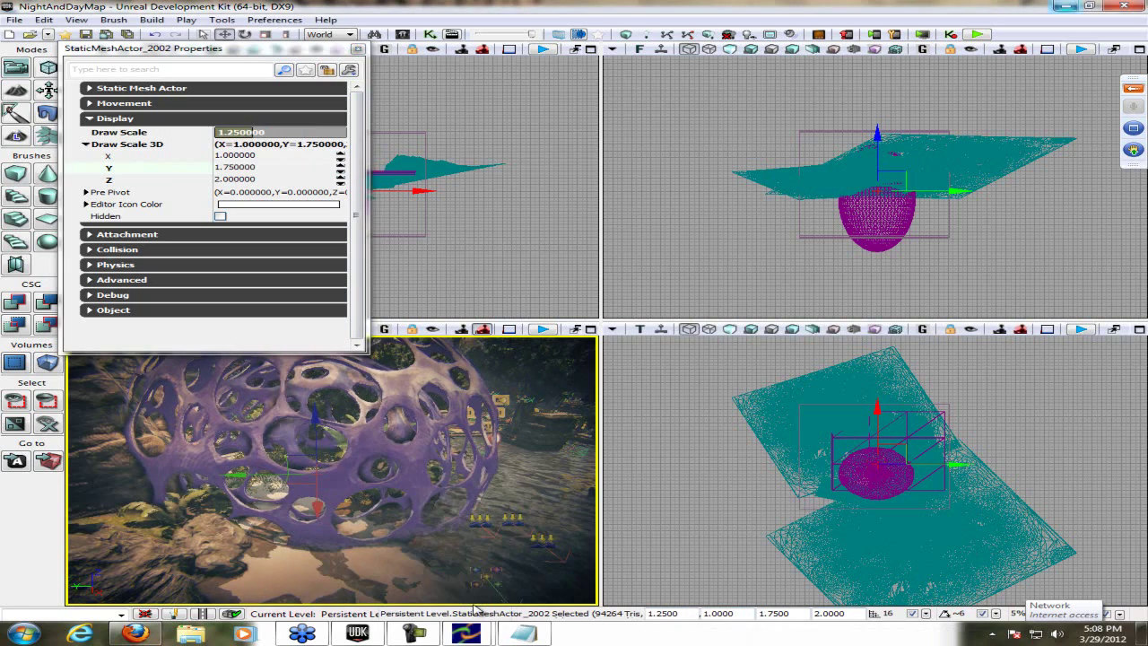
# - Back in the webinar view, overwrite the note with 'SNAPPING IS VERY VERY VERY VERY IMPORTANT.'
pyautogui.hotkey('alt', 'Tab')
pyautogui.hotkey('ctrl', 'a')
pyautogui.write('SNAPPING IS VERY VERY VERY ')
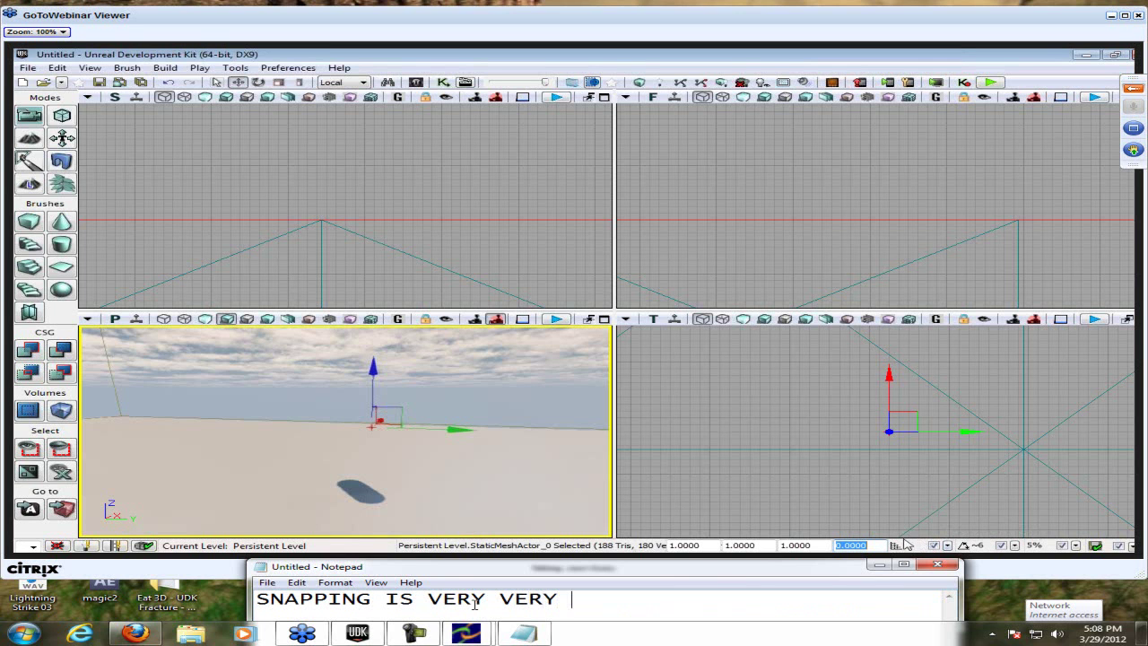
pyautogui.write('VERY VERY ')
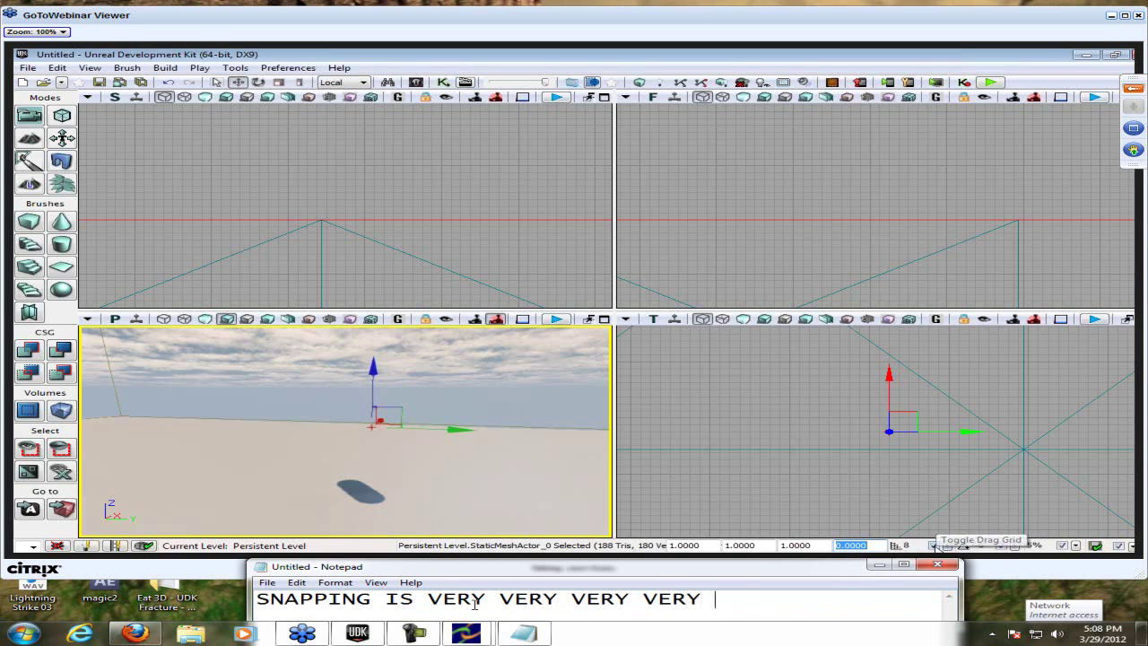
pyautogui.write('IMPORTANT.')
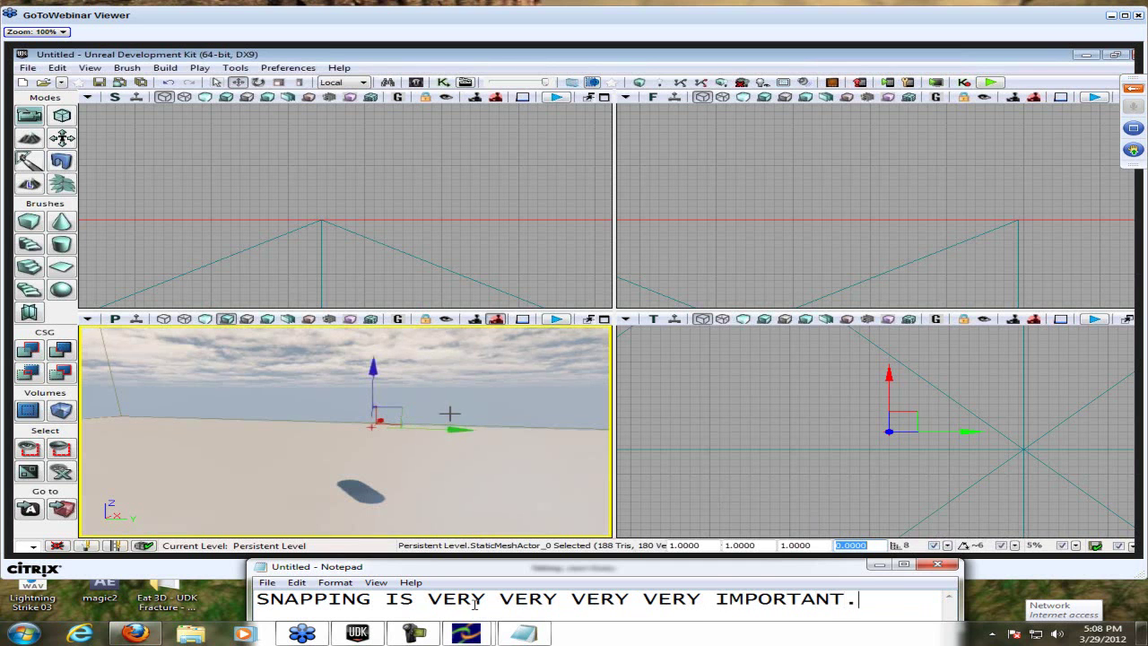
# - Overwrite the snapping line with 'It saves your life' and select it again
pyautogui.hotkey('ctrl', 'a')
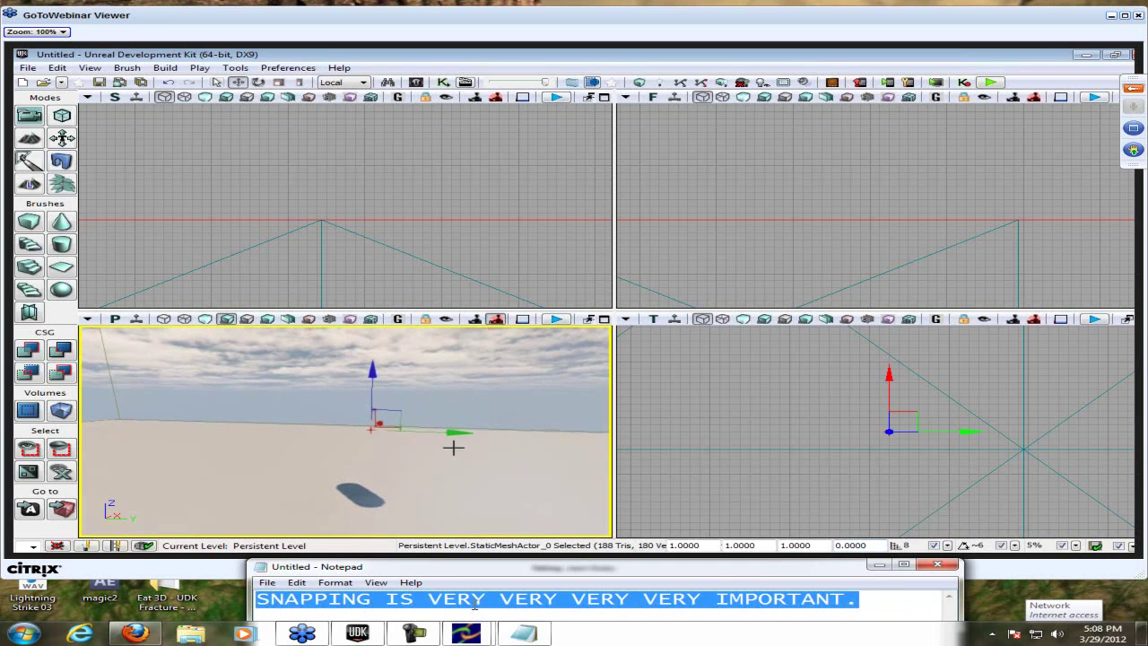
pyautogui.write('It s')
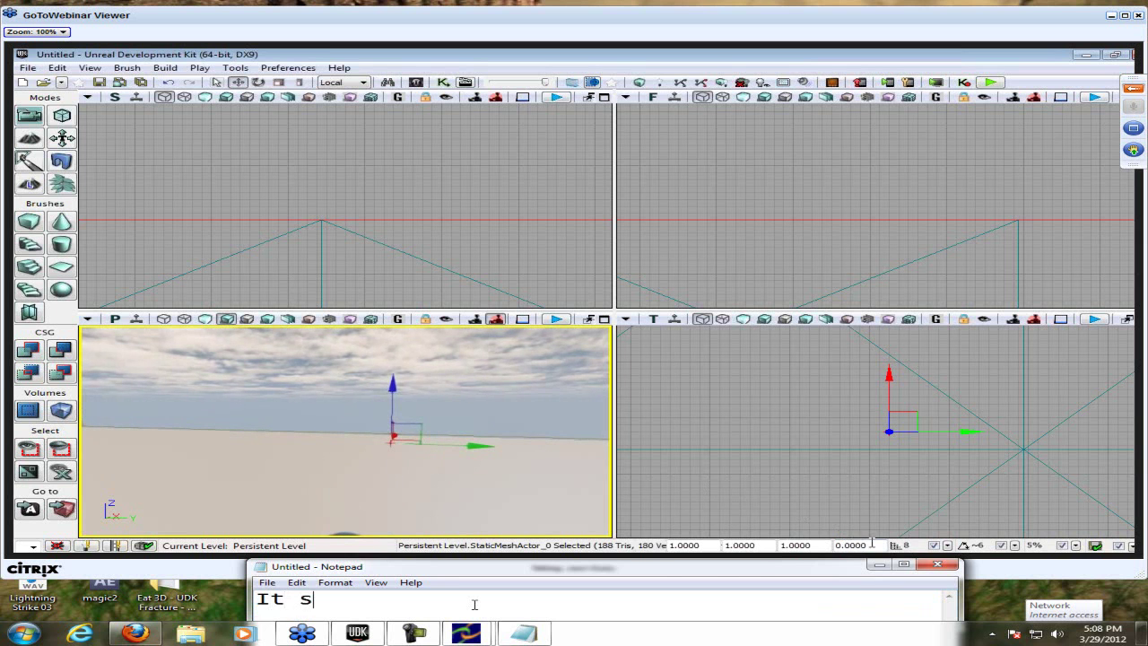
pyautogui.write('aves your life')
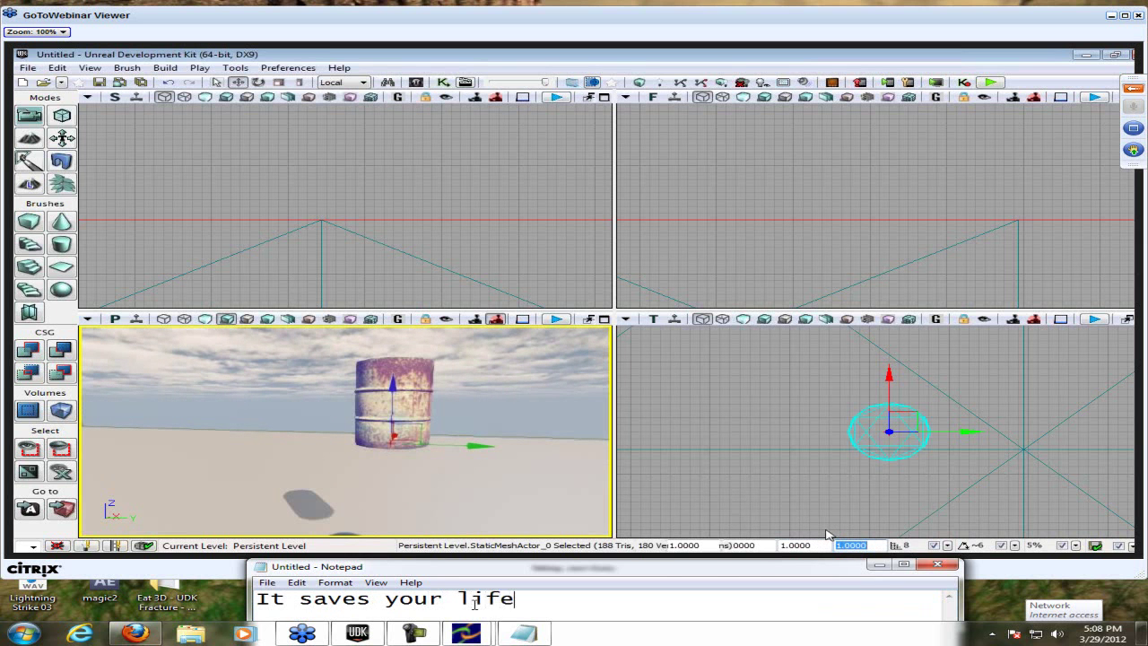
pyautogui.hotkey('ctrl', 'a')
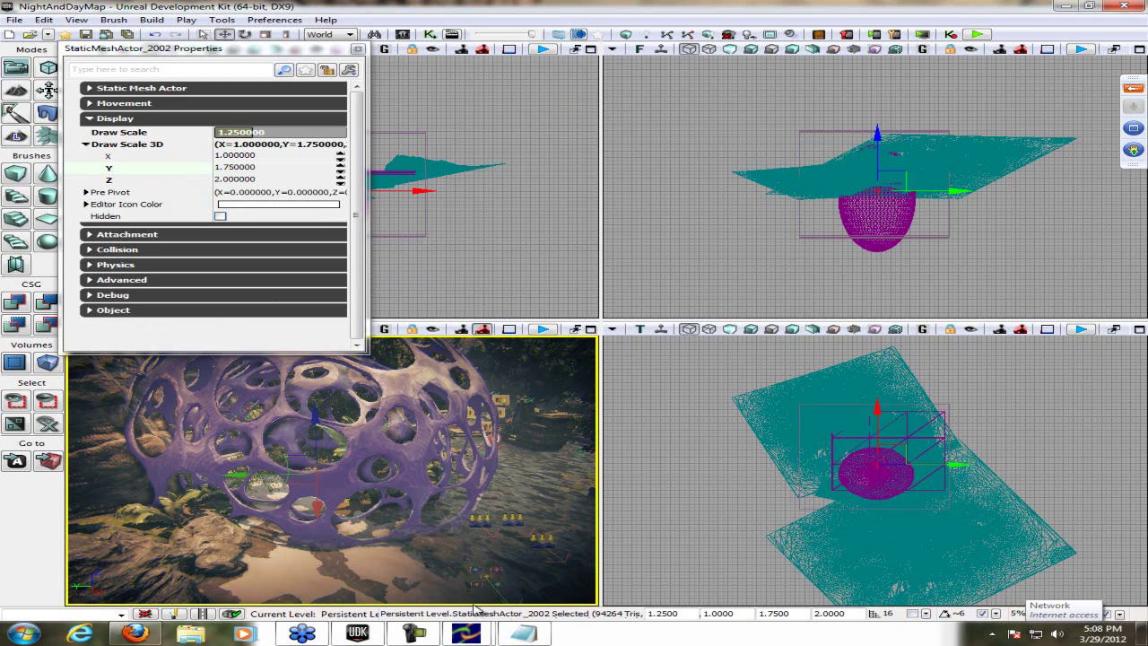
# - Drag the barrel with grid snap at 8, then 1, then off, moving it toward its shadow
pyautogui.click(925, 613)
pyautogui.click(987, 515)
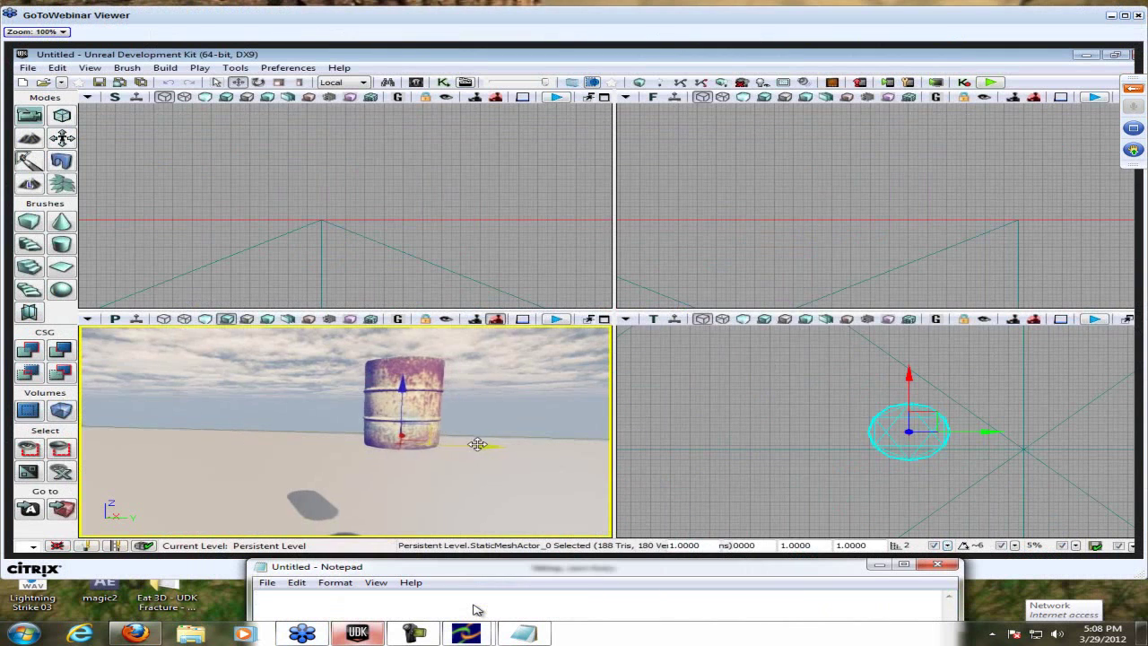
pyautogui.moveTo(460, 441); pyautogui.dragTo(453, 442)
pyautogui.click(947, 546)
pyautogui.click(978, 404)
pyautogui.moveTo(464, 444); pyautogui.dragTo(431, 444)
pyautogui.click(933, 545)
pyautogui.moveTo(368, 419); pyautogui.dragTo(392, 496)
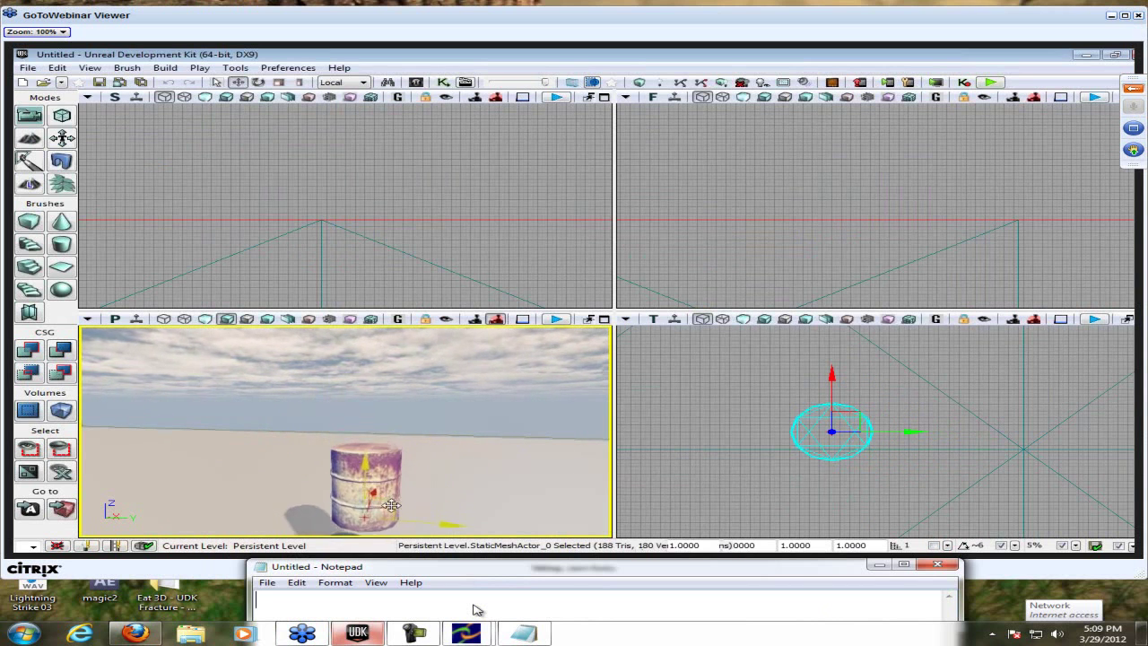
# - Write and clear the note 'Ah I learned something.', then set the drag-grid snap size to 16
pyautogui.write('Ah I')
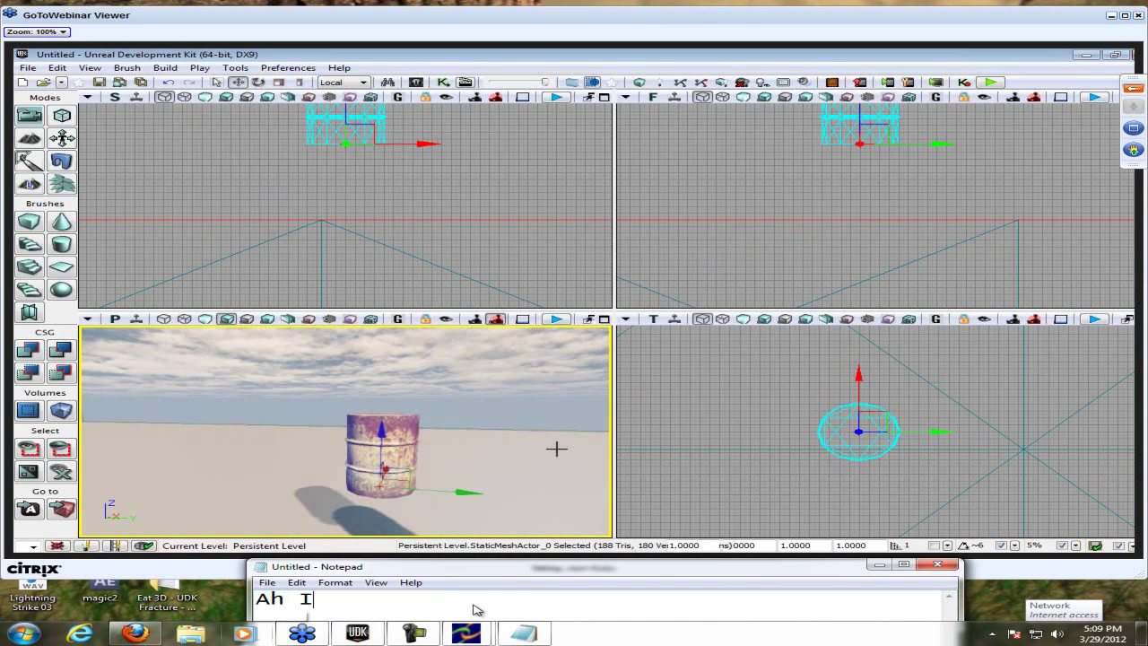
pyautogui.write(' learned something')
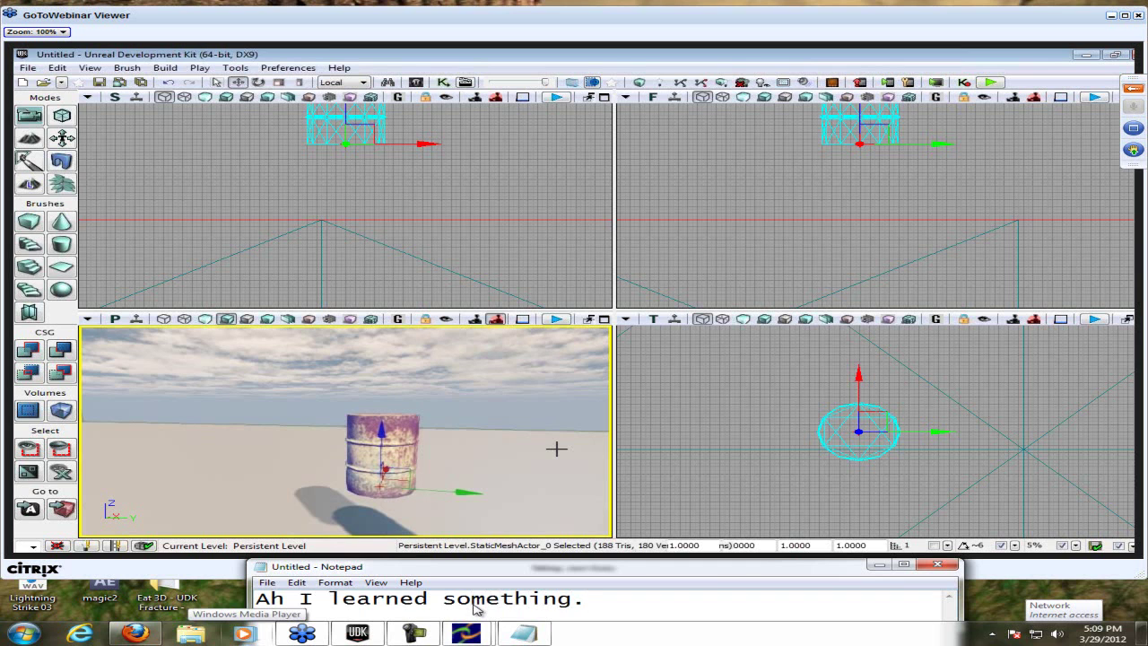
pyautogui.write('.')
pyautogui.hotkey('ctrl', 'a')
pyautogui.press('Delete')
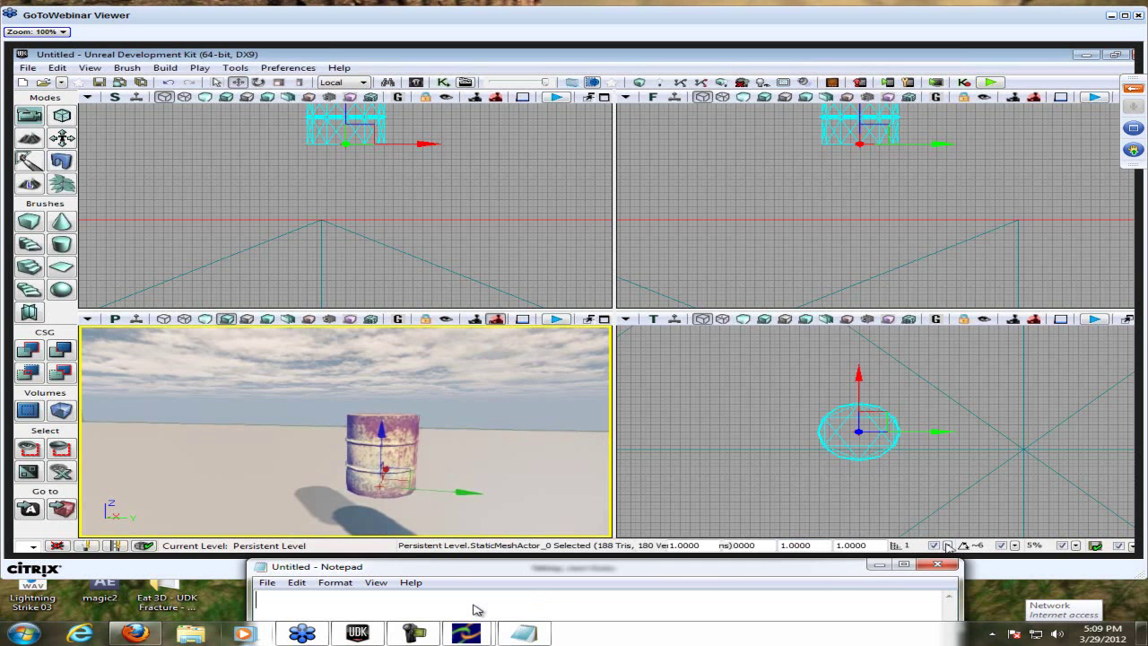
pyautogui.click(948, 546)
pyautogui.click(982, 458)
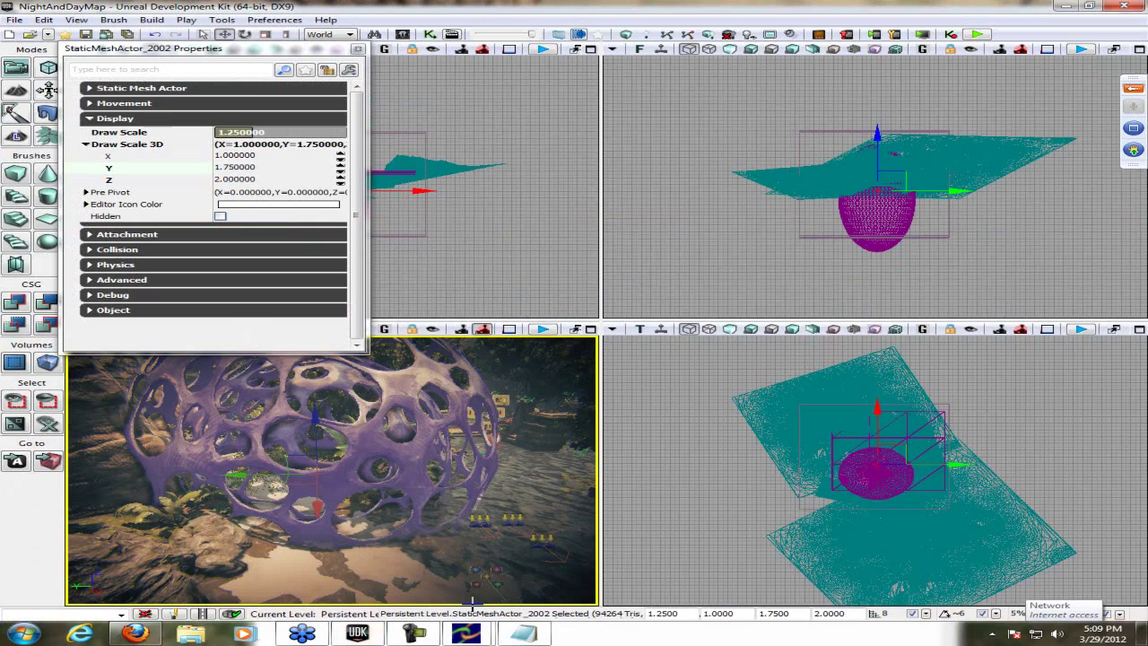
# - Set drag grid snap to 16, then write and erase a note about 256, 512, 1024 sizes
pyautogui.click(922, 614)
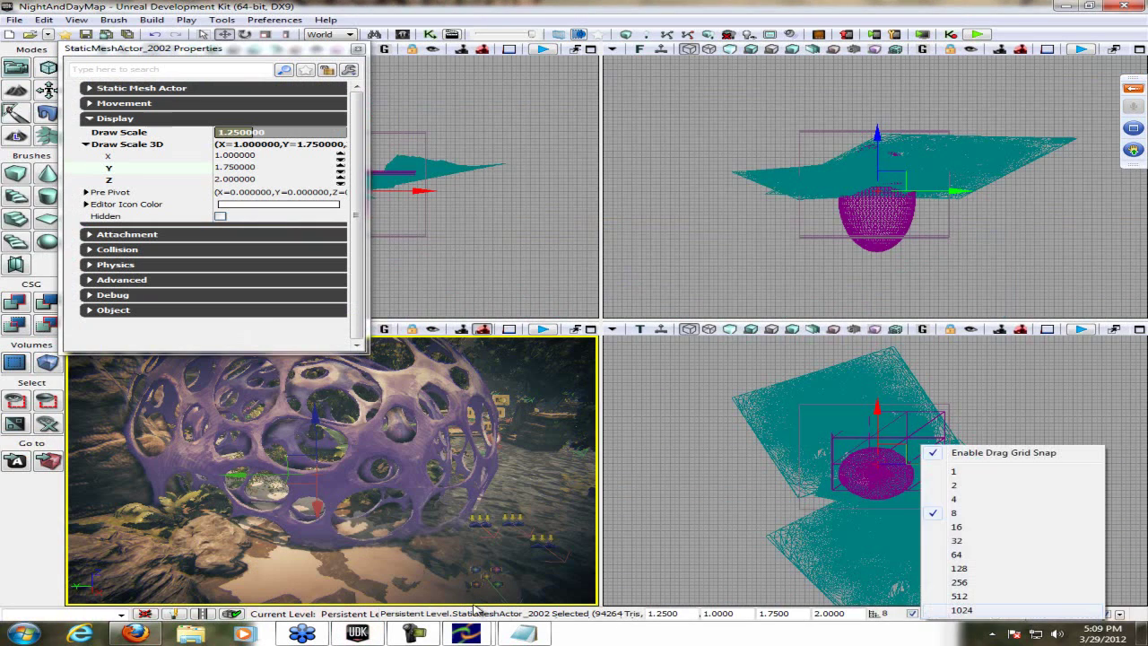
pyautogui.click(956, 526)
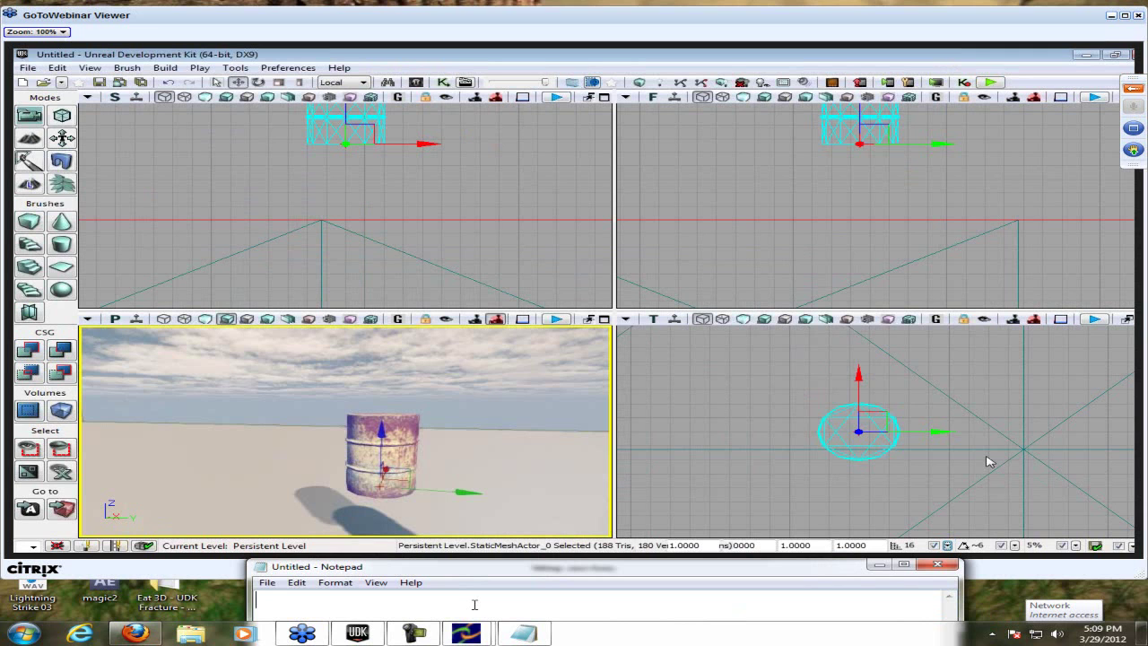
pyautogui.write('That was tgh')
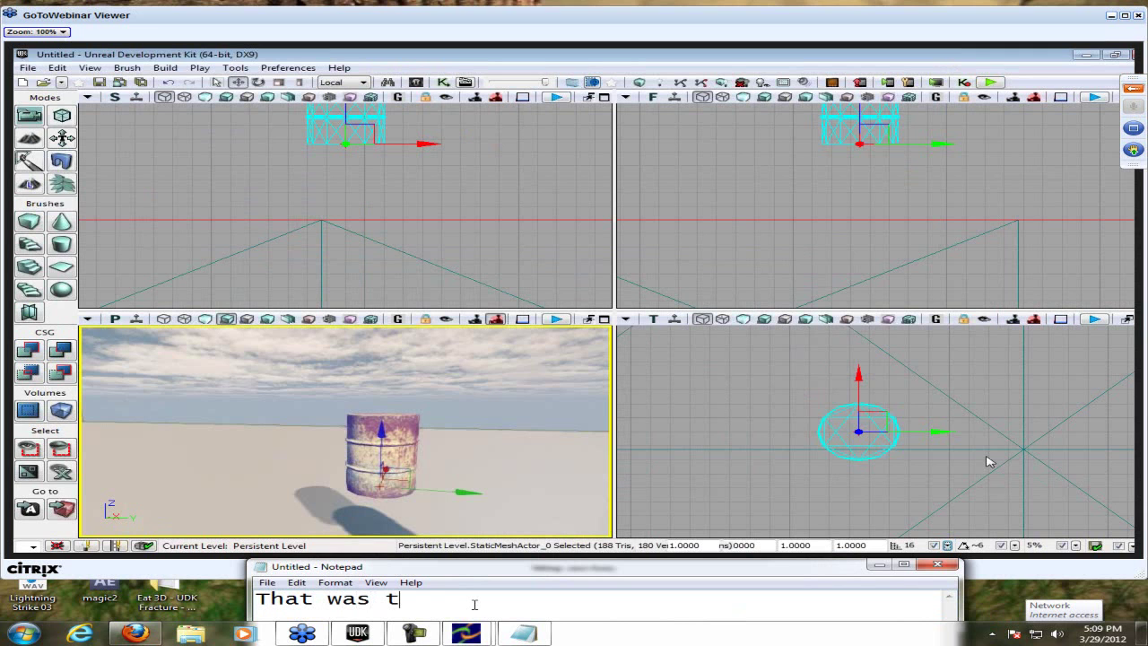
pyautogui.press('BackSpace')
pyautogui.press('BackSpace')
pyautogui.write('he thing ')
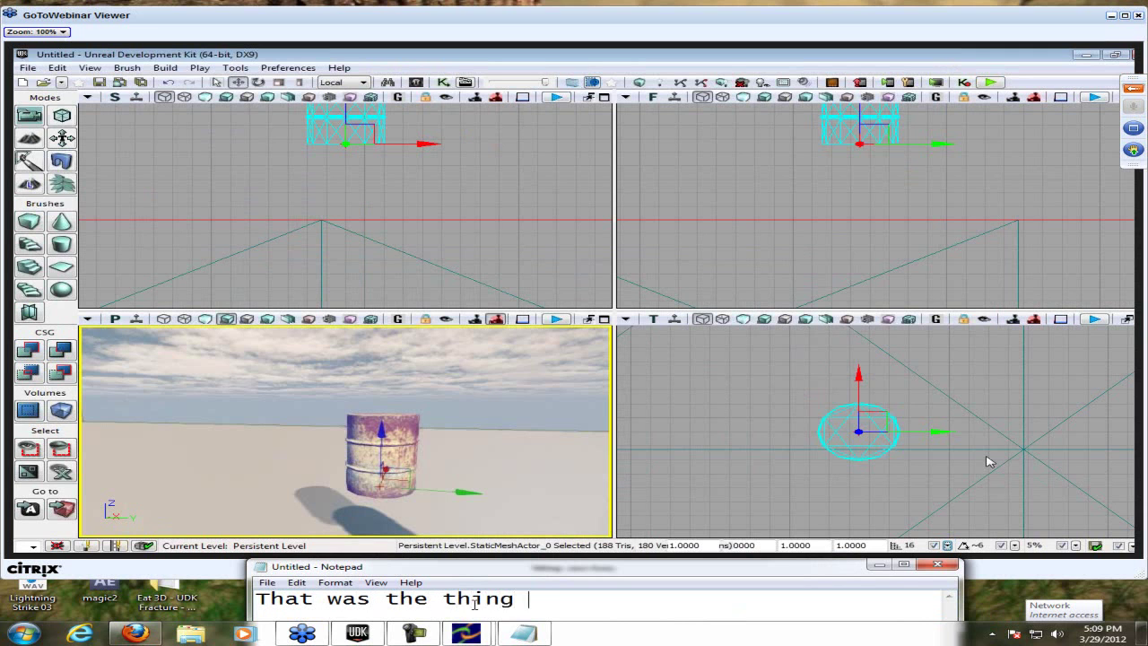
pyautogui.write('I was talking abo')
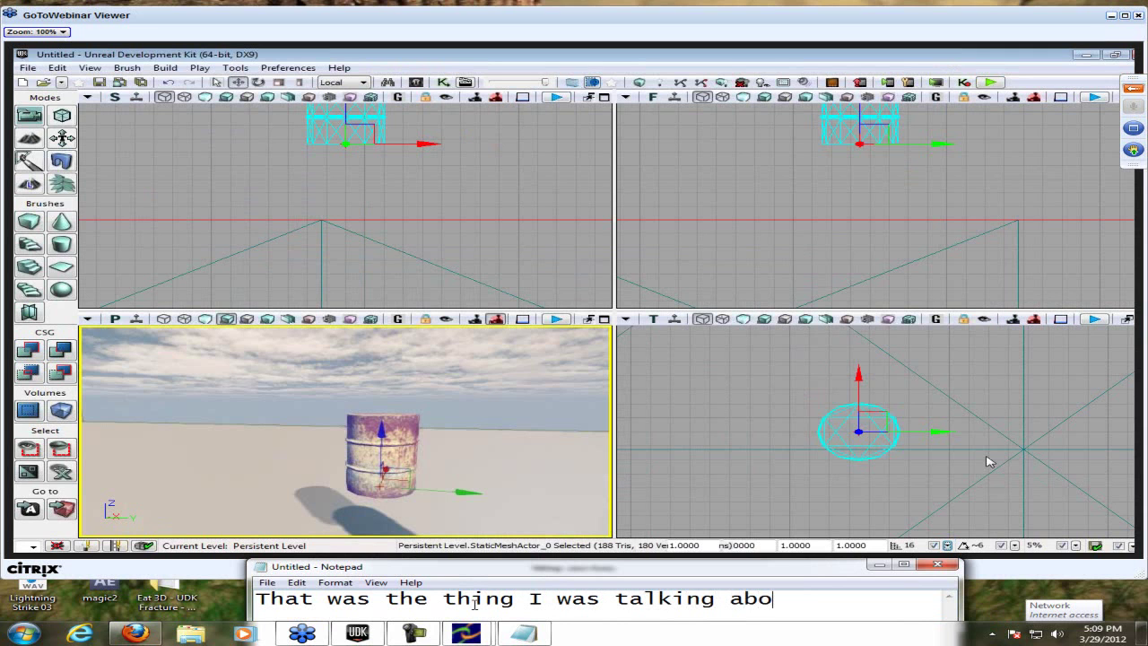
pyautogui.write('ut with - 256')
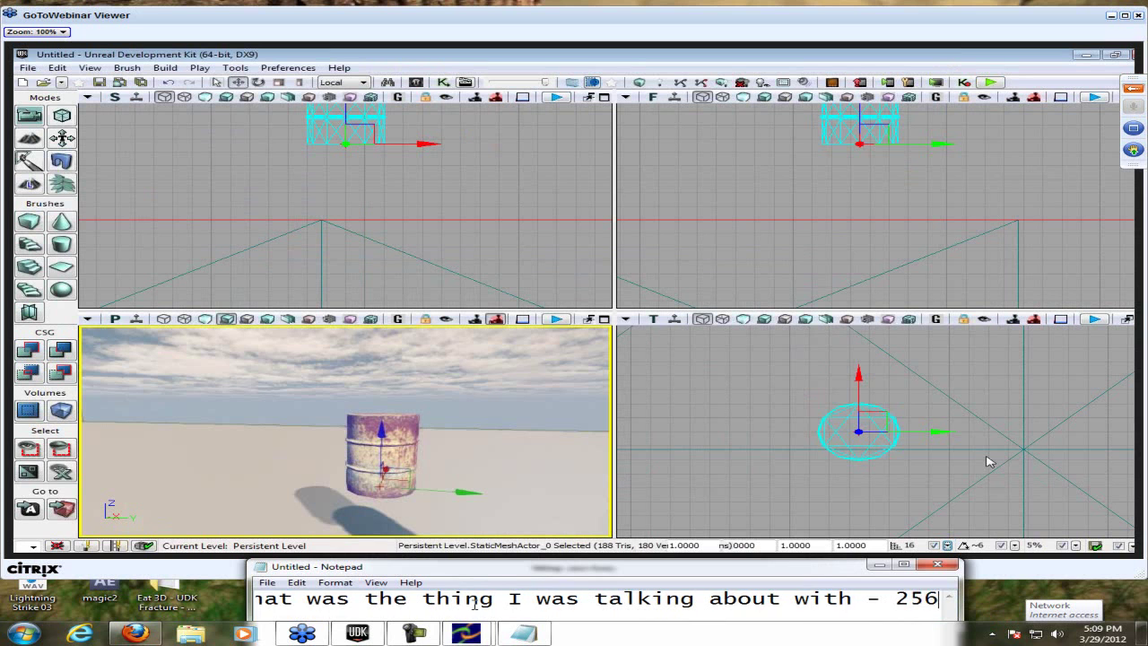
pyautogui.write(' 512 10')
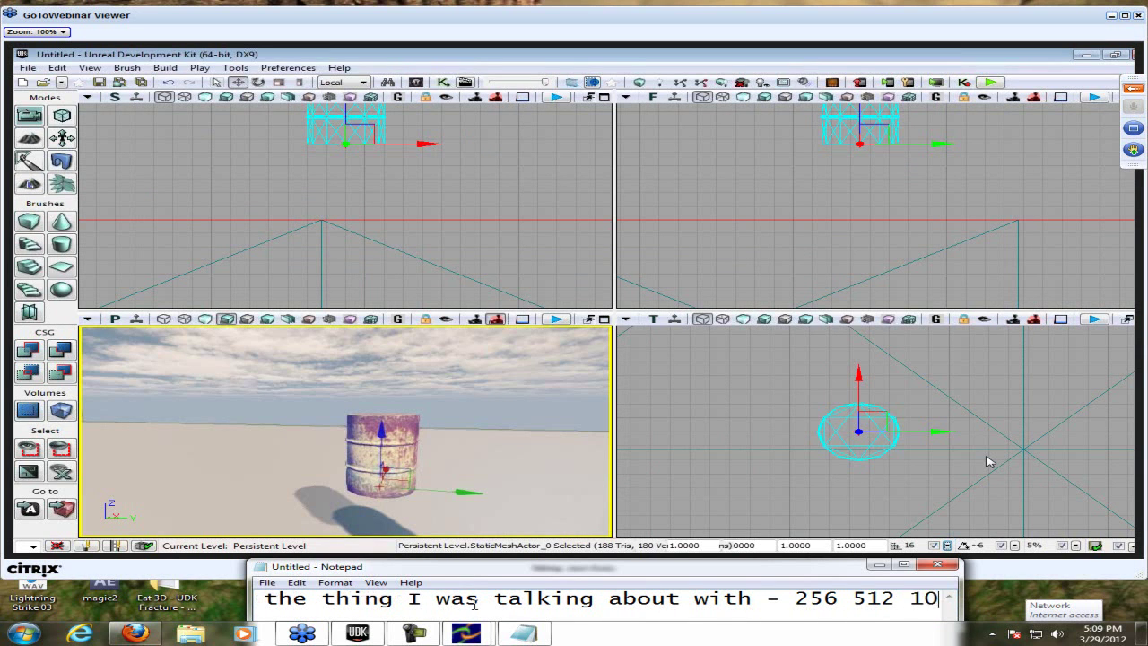
pyautogui.write('24, etcc')
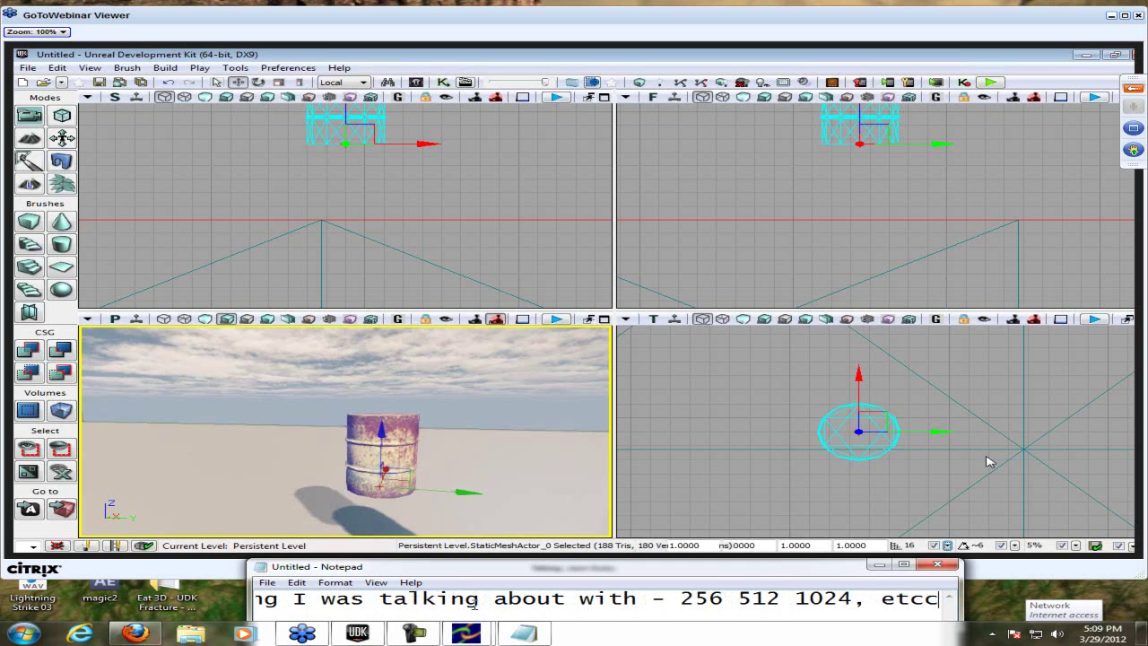
pyautogui.hotkey('ctrl', 'a')
pyautogui.press('BackSpace')
# - Launch Windows Calculator through the system search for 'calc'
pyautogui.press('super')
pyautogui.write('calc')
pyautogui.press('Return')
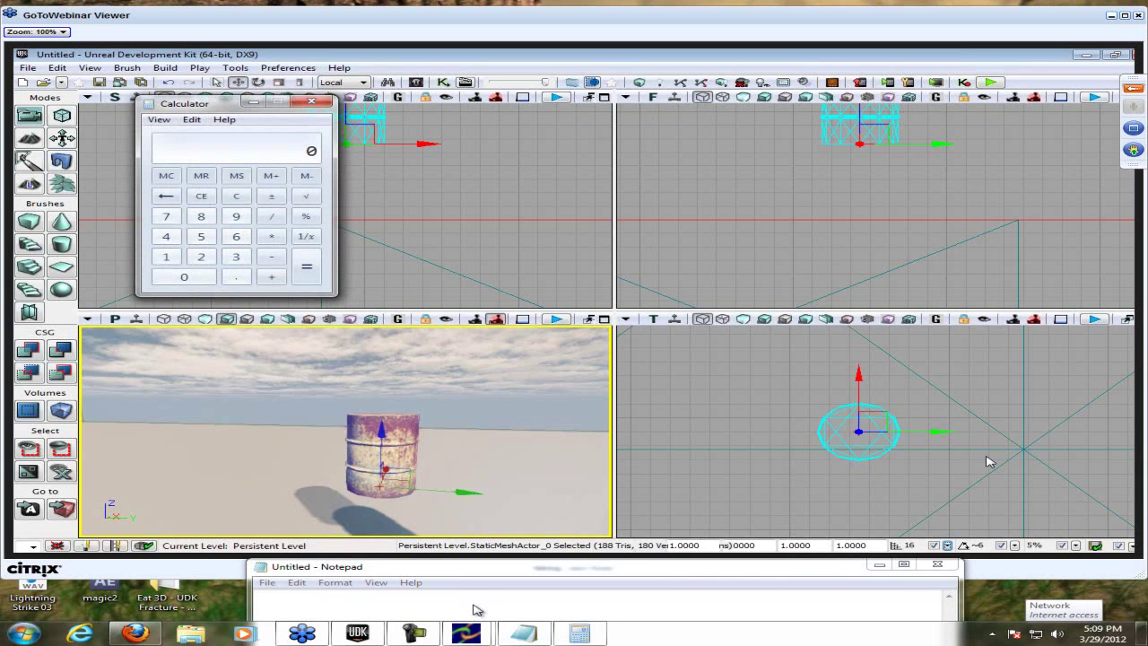
# - Work out 256/16, 512/16, 16*16, 256*16 and 4096/1024 in Calculator
pyautogui.write('256/16512/16')
pyautogui.press('Return')
pyautogui.press('Return')
pyautogui.write('*16')
pyautogui.press('Return')
pyautogui.write('1024')
pyautogui.press('Return')
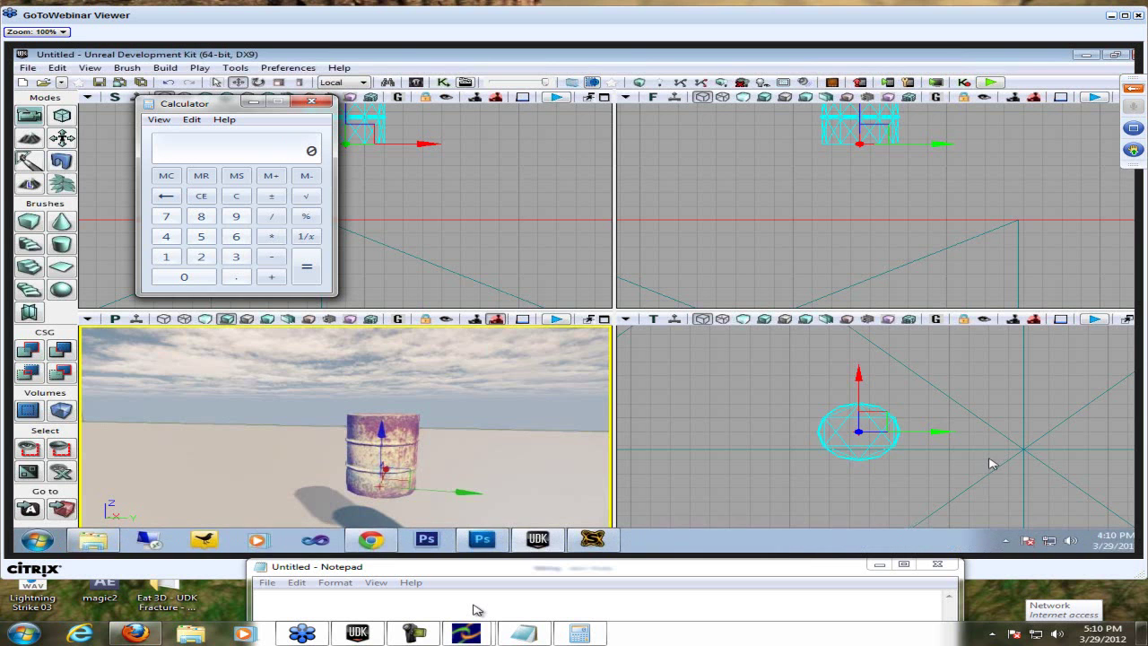
# - Back beside UDK, type the Notepad note 'Math lol, becomes natural even if your bad in it.'
pyautogui.click(1014, 543)
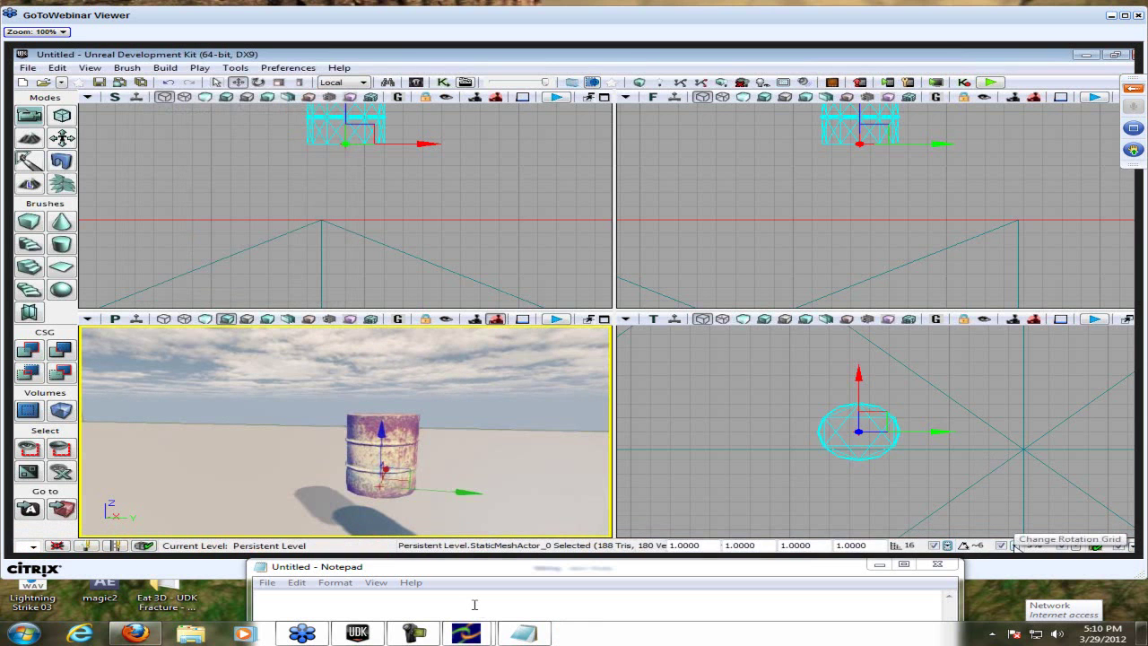
pyautogui.click(474, 604)
pyautogui.write('Math lol, becomes natural even if your bad in ')
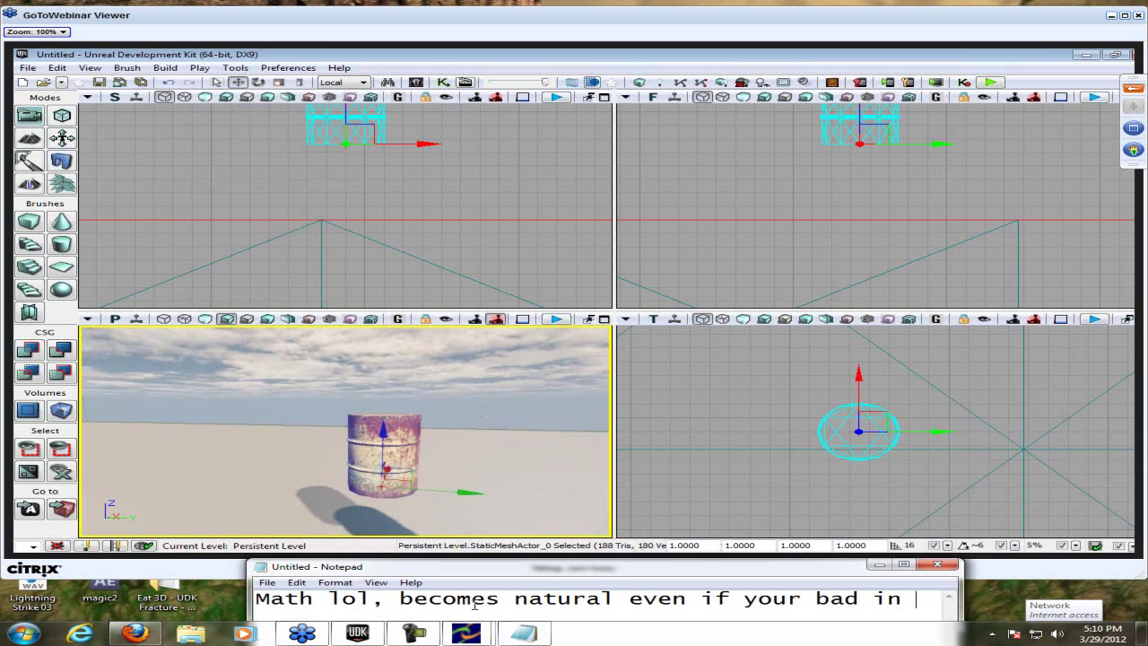
pyautogui.write('it.')
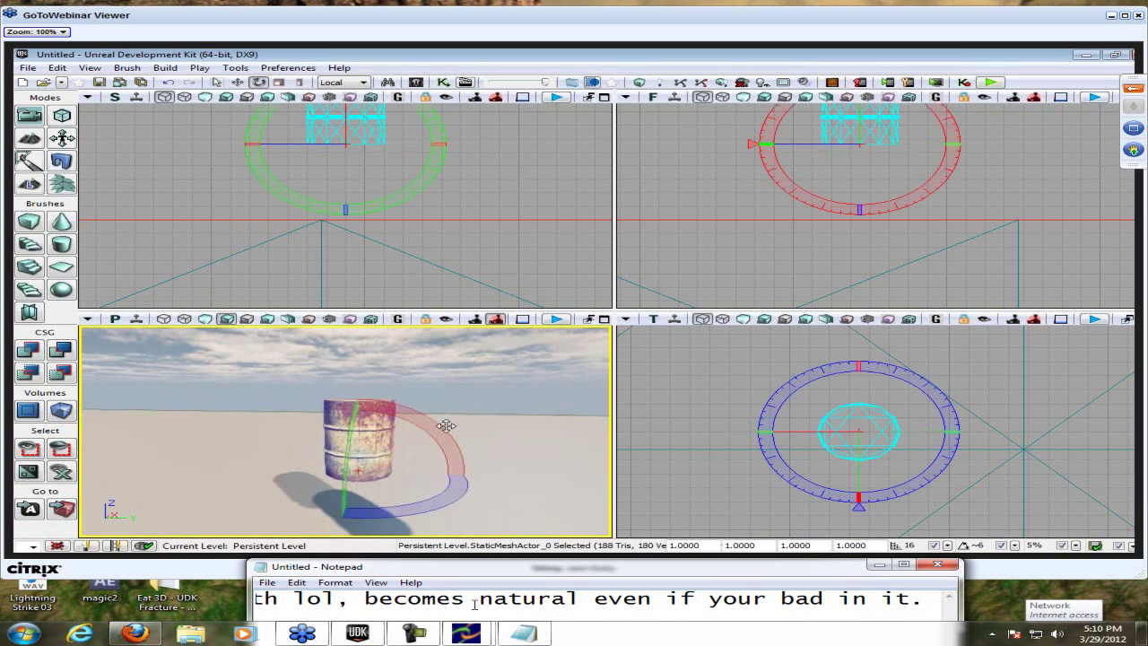
# - Replace the Notepad text with the note that snapping is vital and UDK work is mostly moving and rotating
pyautogui.hotkey('ctrl', 'a')
pyautogui.press('BackSpace')
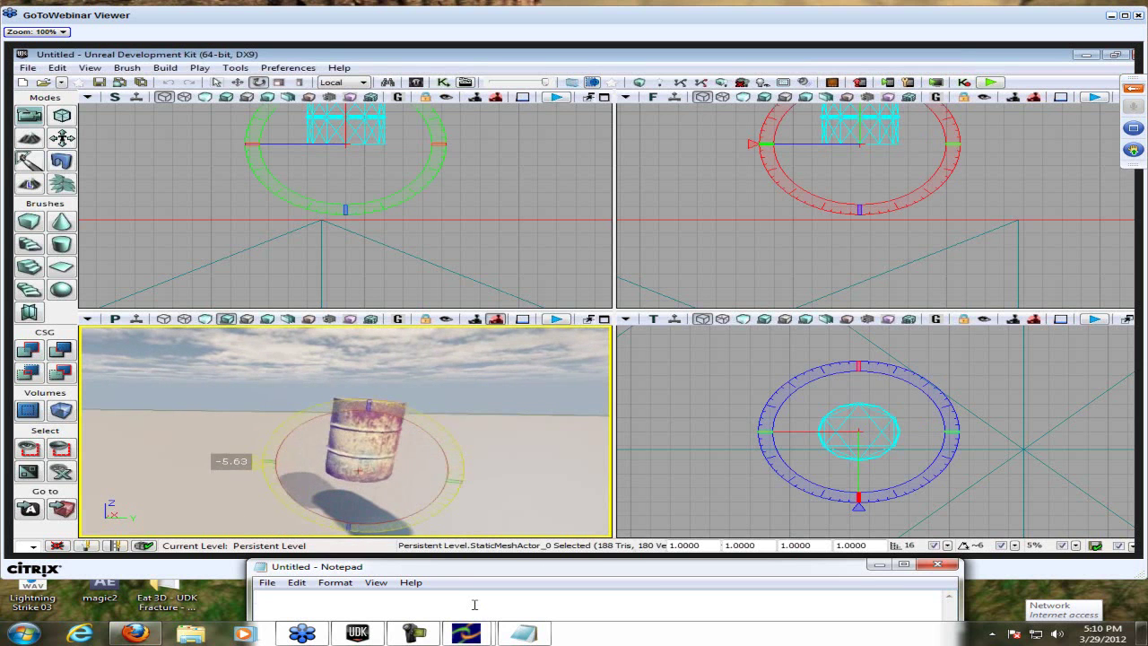
pyautogui.write('That is ex')
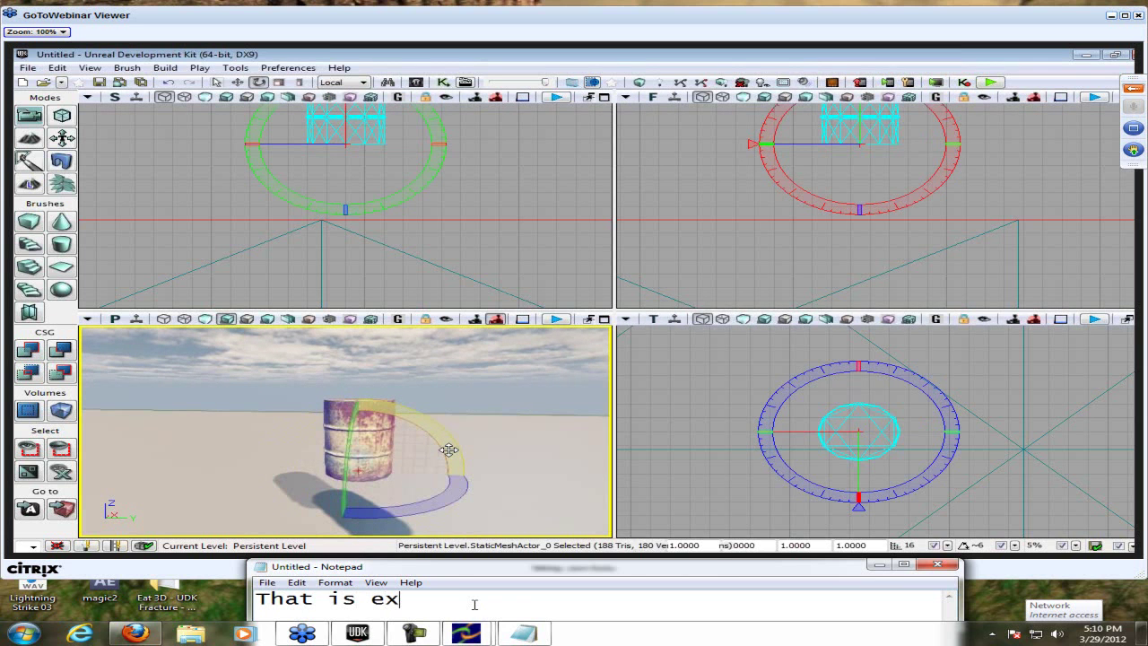
pyautogui.write('tremely i')
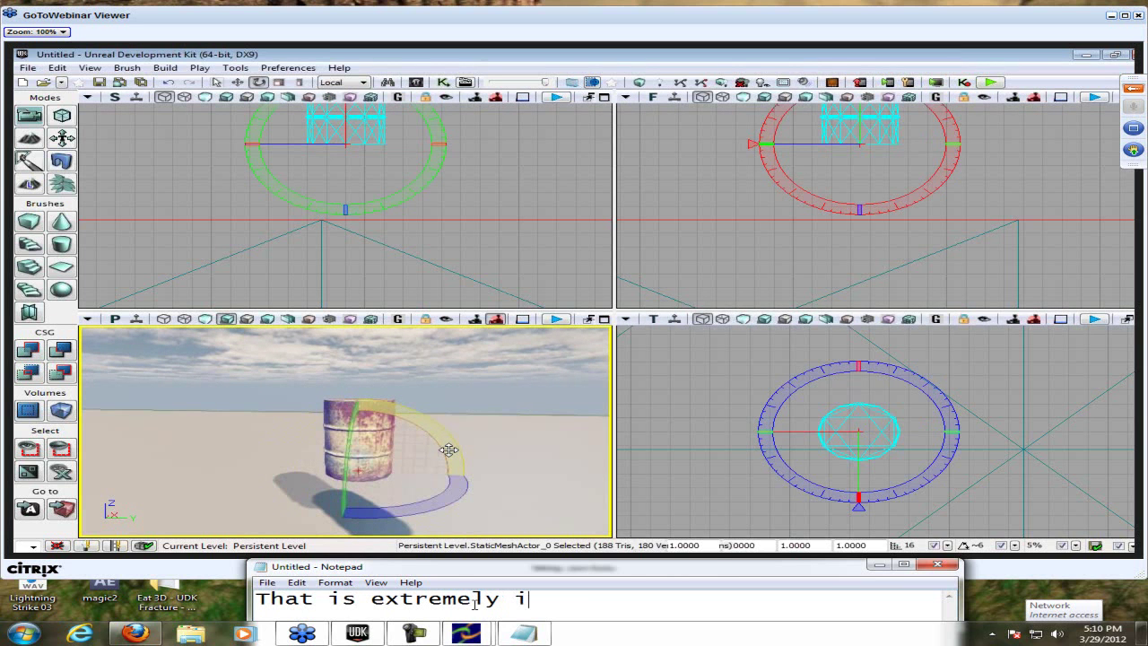
pyautogui.write('mportant to ha')
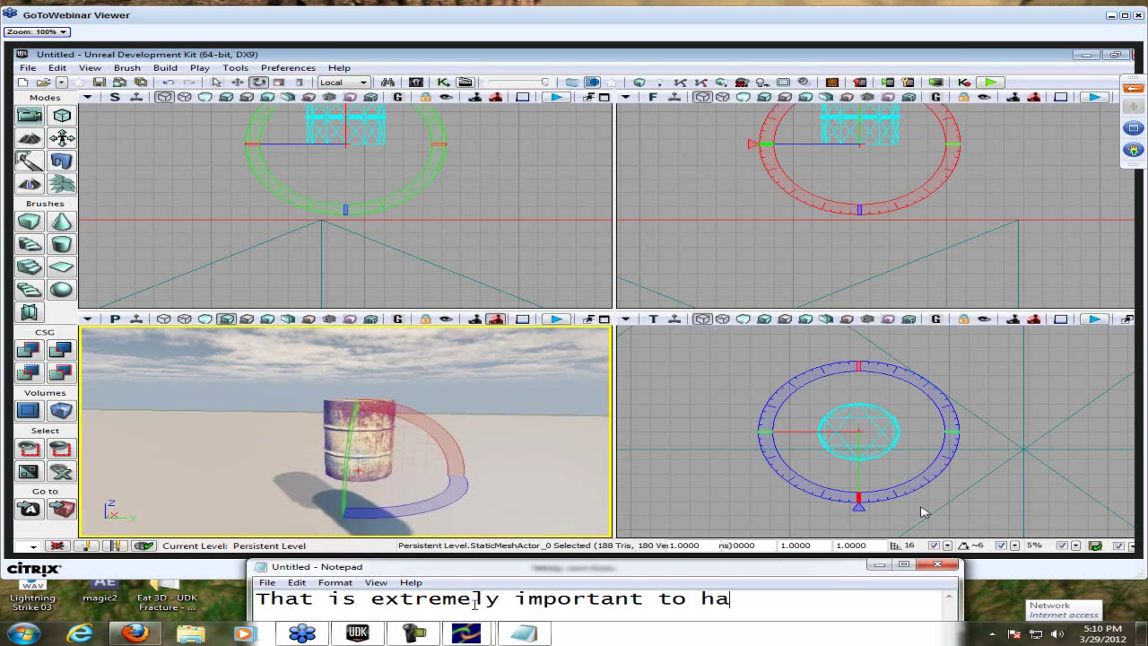
pyautogui.write('ve that')
pyautogui.write('. The main ')
pyautogui.write('thing you do ')
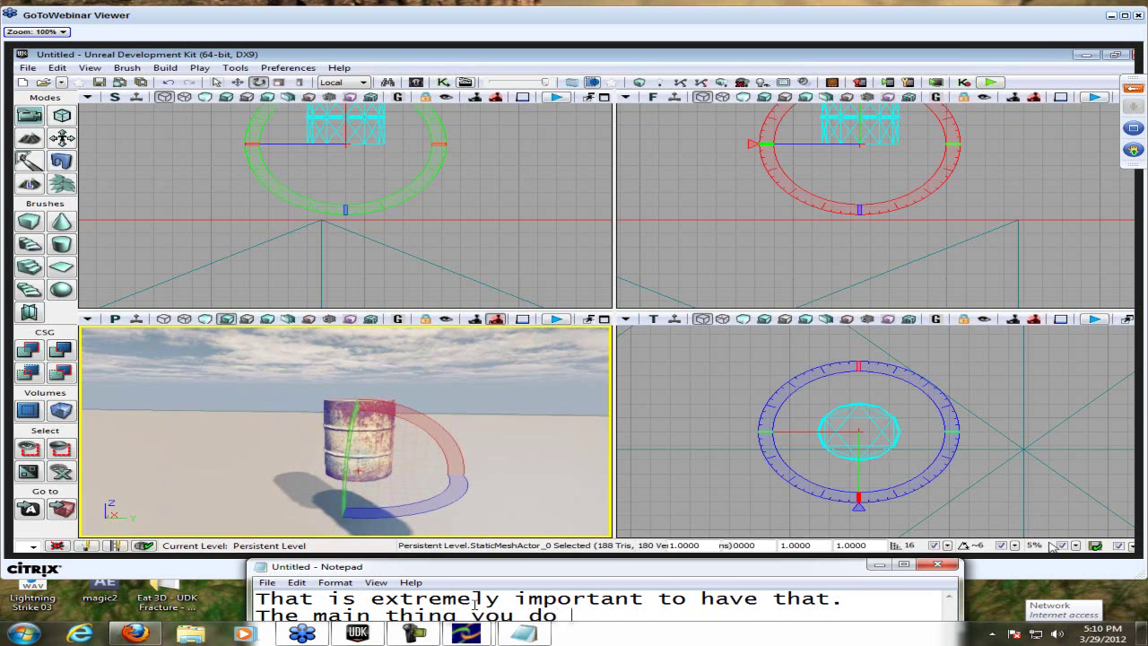
pyautogui.write('in UDK is move and rotate items')
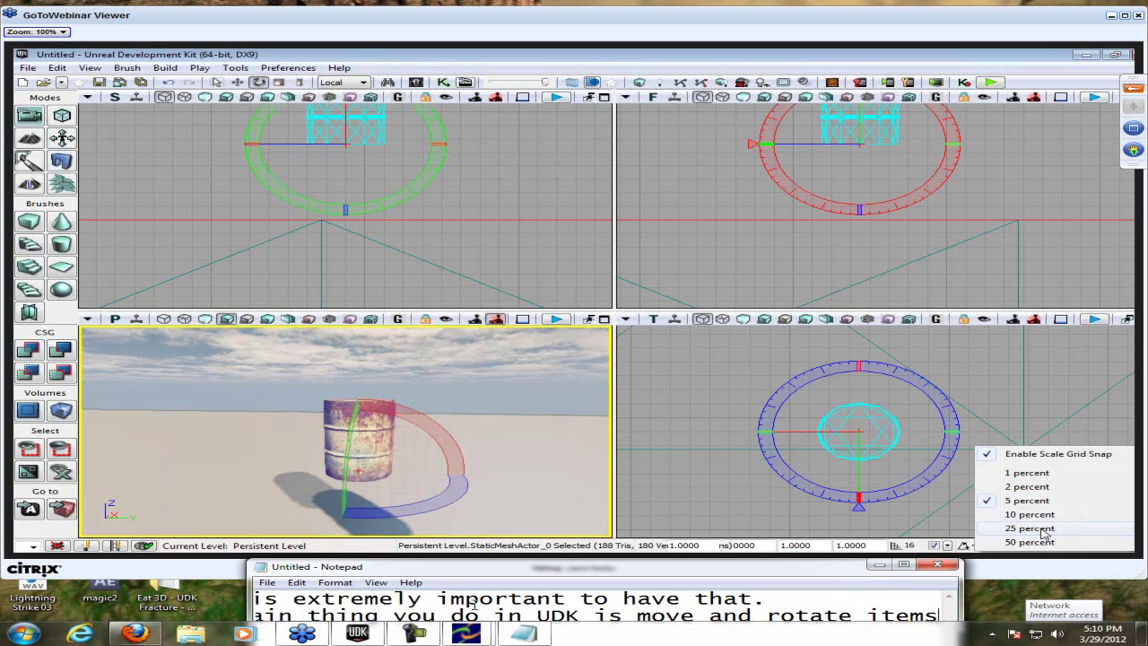
# - Clear Notepad, write 'Learned MOAR stuff :D', then overwrite it with 'Auto save is so so so so soooo important'
pyautogui.hotkey('ctrl', 'a')
pyautogui.press('BackSpace')
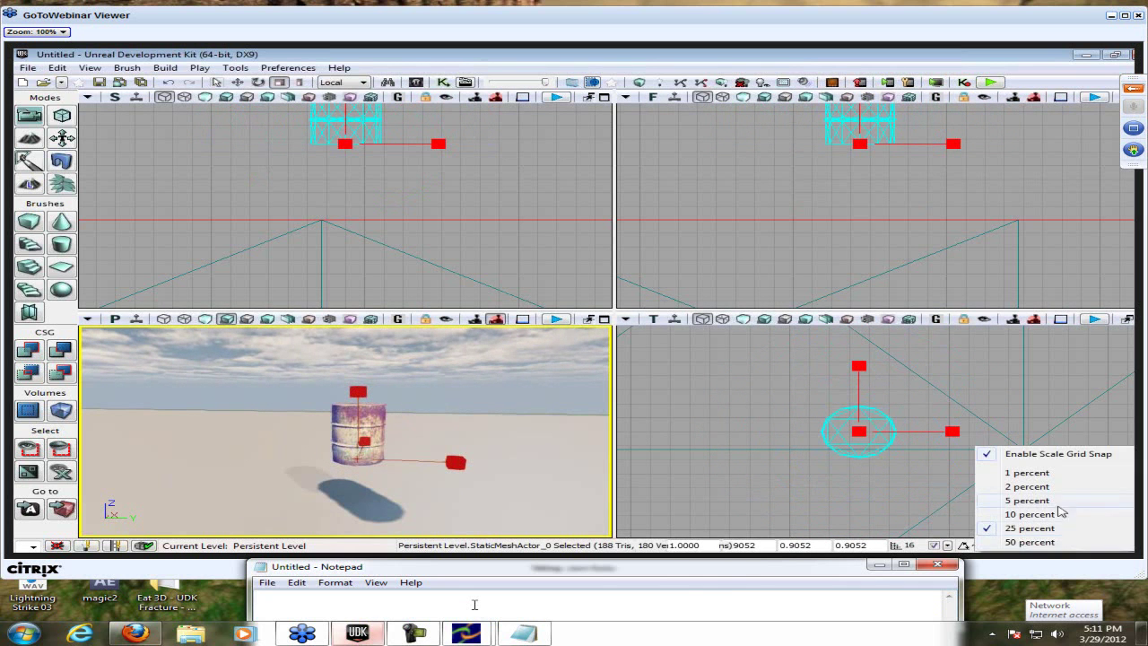
pyautogui.write('Learned MOAR stuff :D')
pyautogui.hotkey('ctrl', 'a')
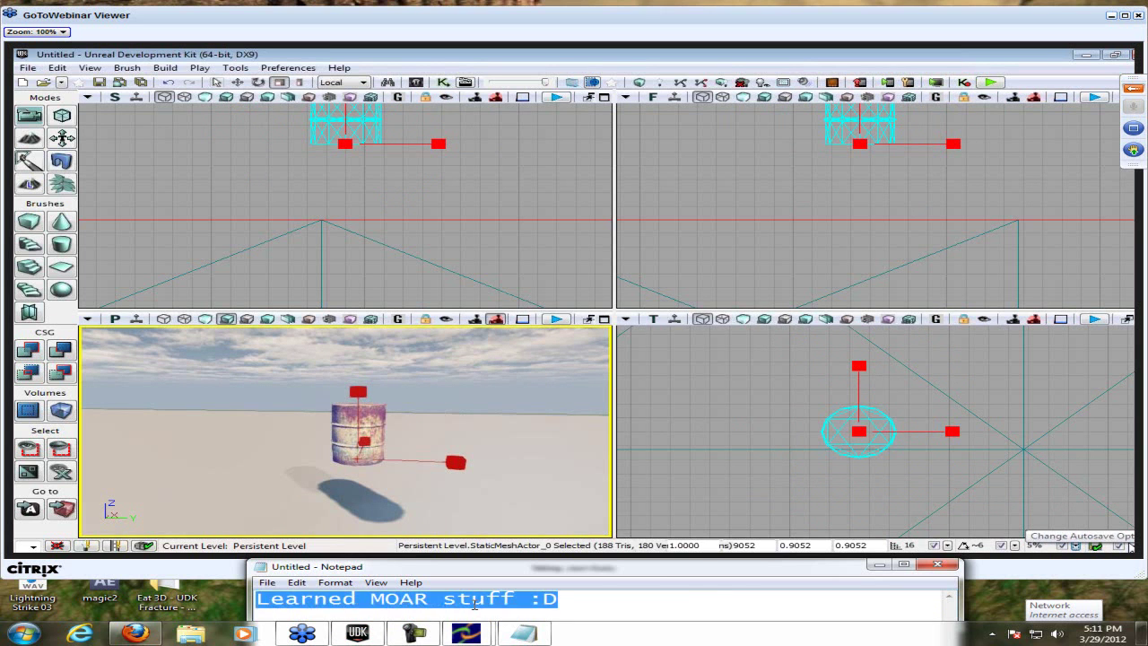
pyautogui.write('Auto ')
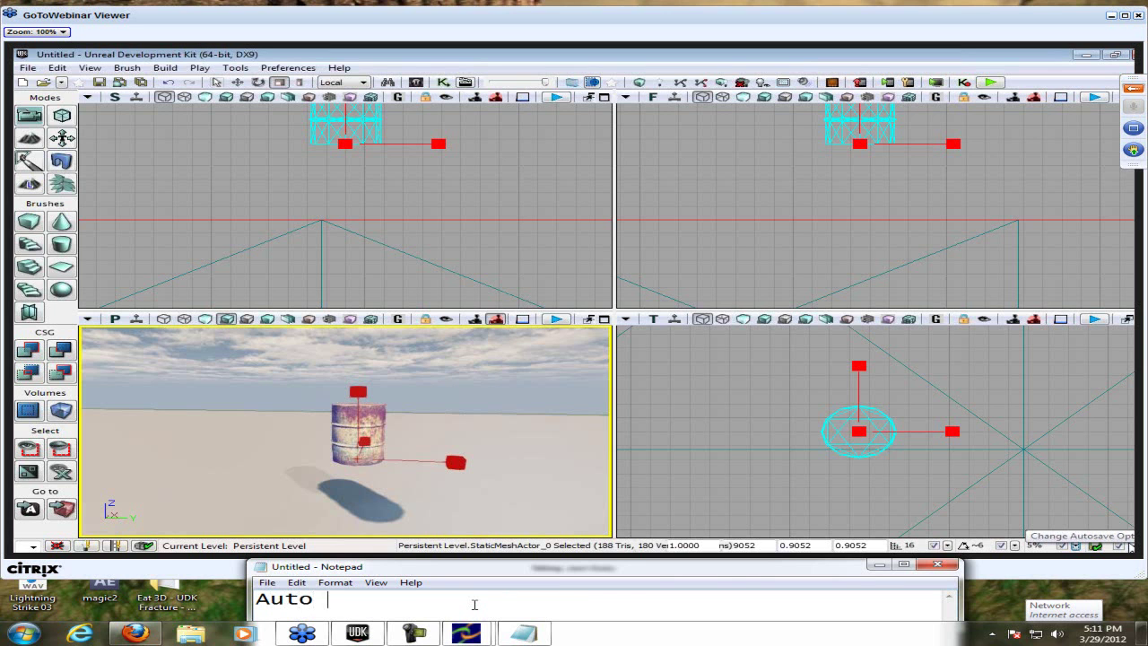
pyautogui.write('save is so so so ')
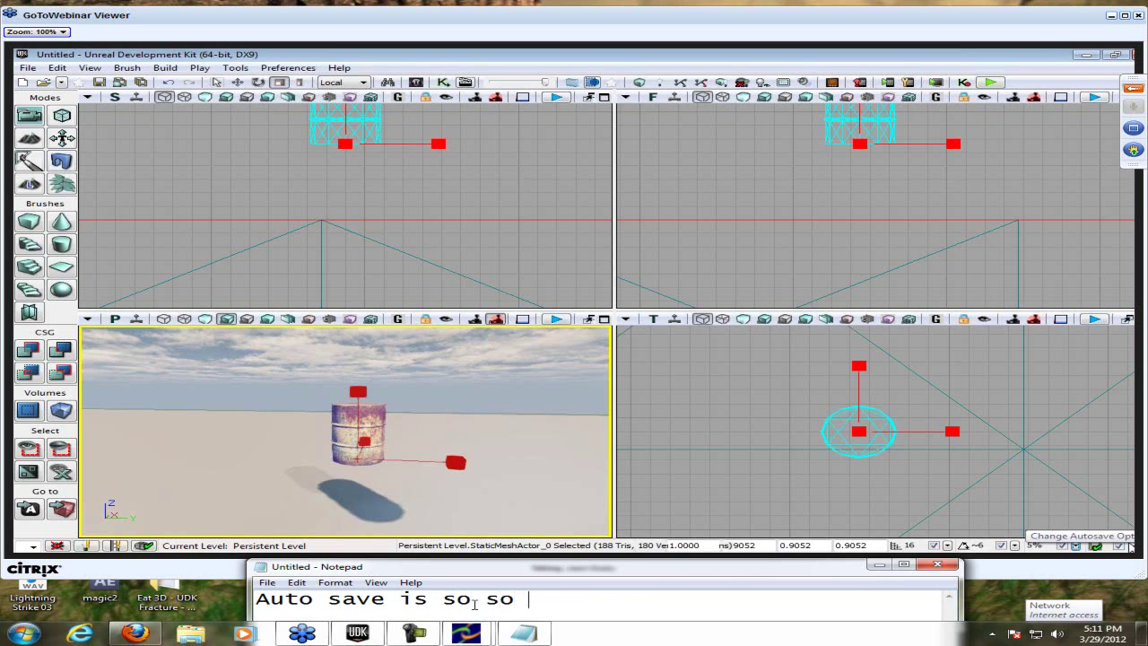
pyautogui.write('so so sooo')
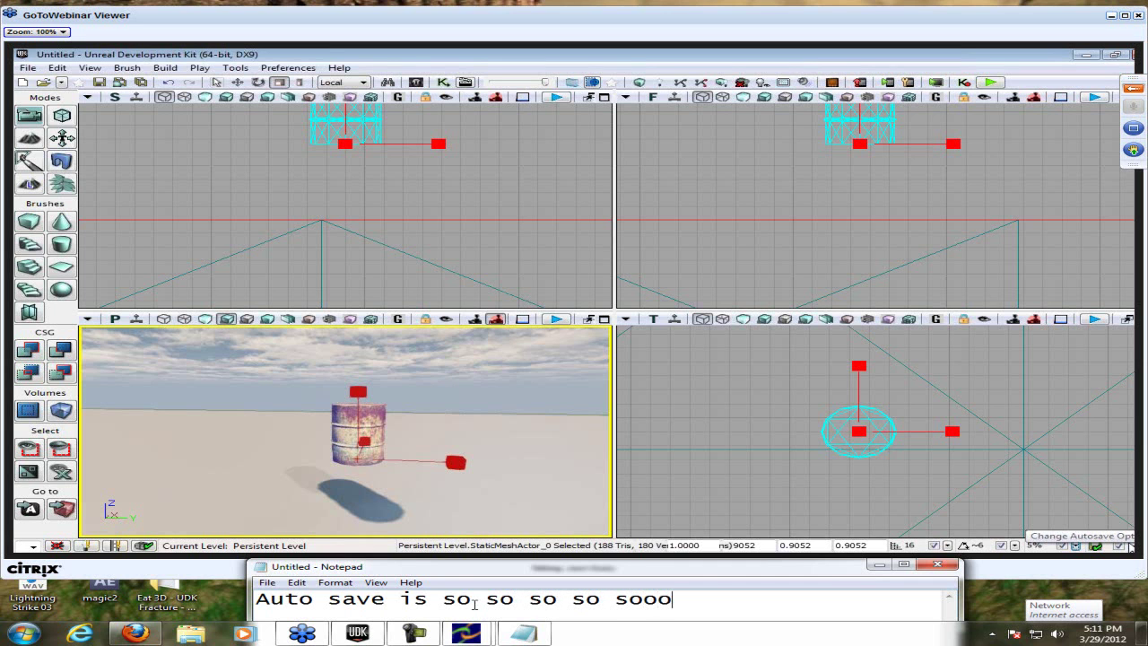
pyautogui.write('o important')
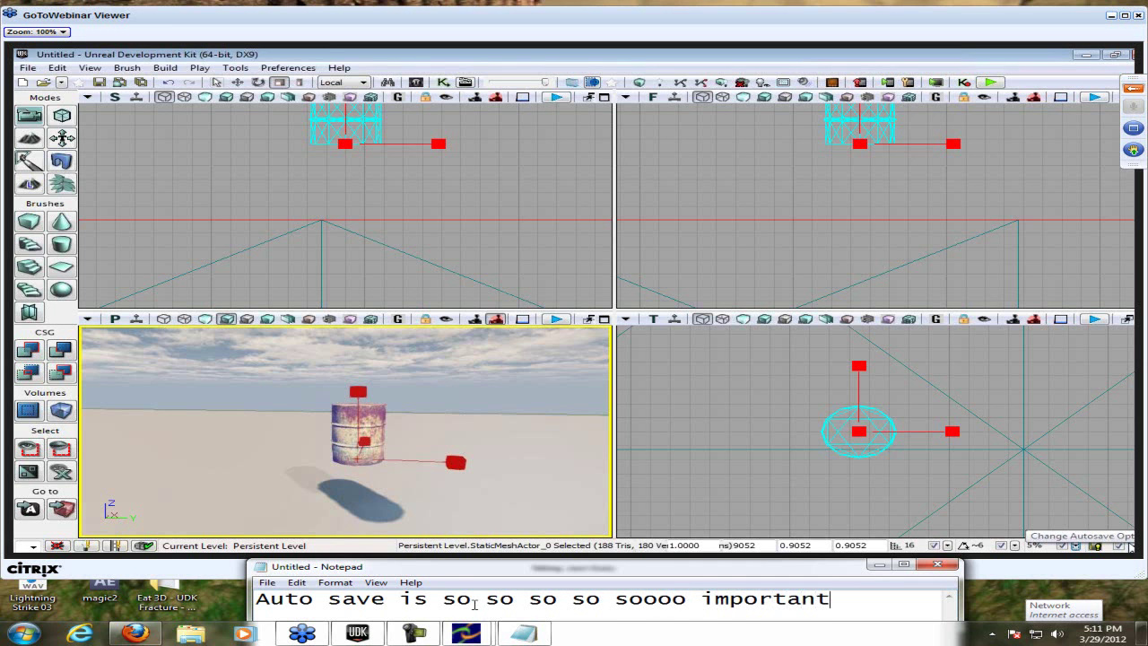
# - Replace the autosave line with 'If you have bad ram and get BSOD = Blue Screen of Death;'
pyautogui.hotkey('ctrl', 'a')
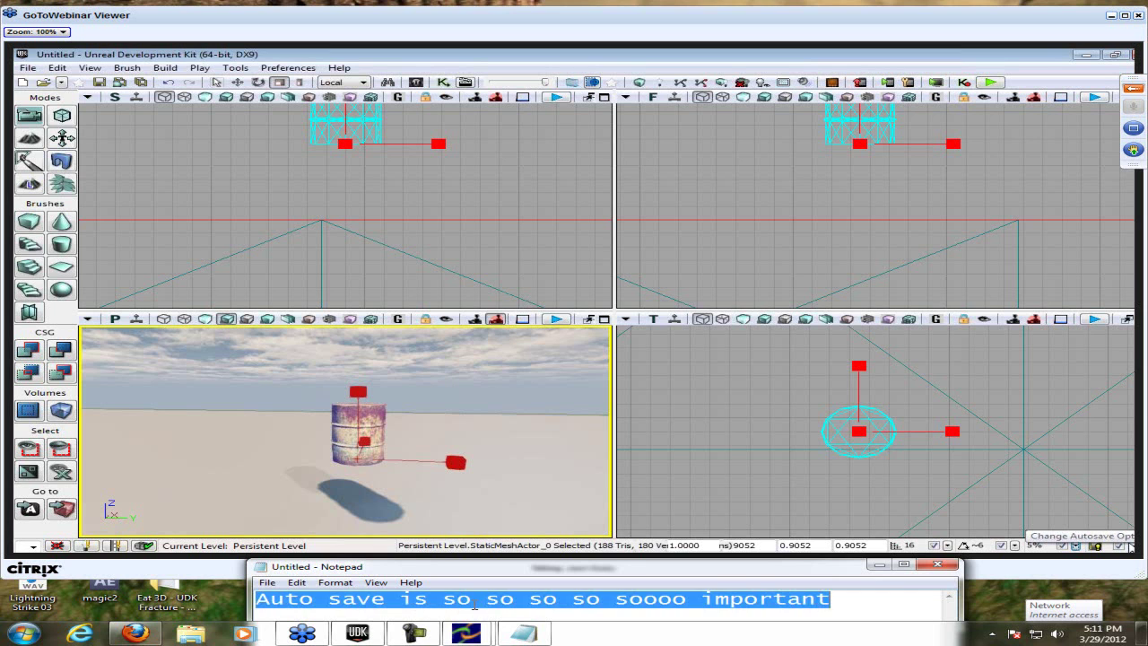
pyautogui.press('BackSpace')
pyautogui.press('BackSpace')
pyautogui.press('BackSpace')
pyautogui.write('If you hve')
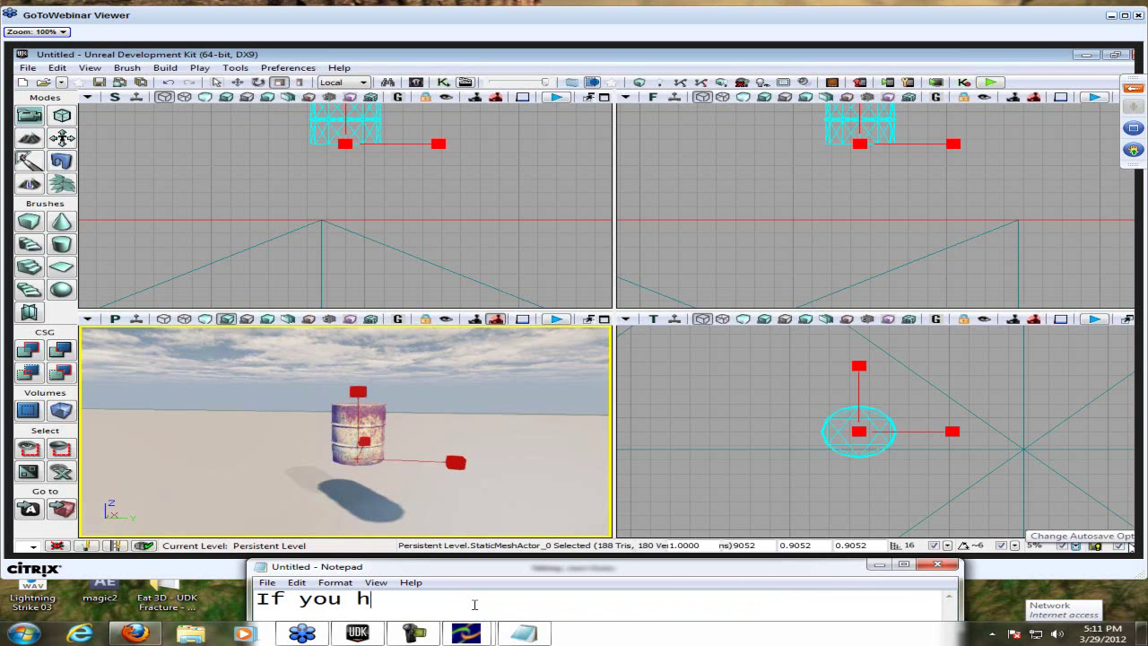
pyautogui.press('BackSpace')
pyautogui.write('a')
pyautogui.press('BackSpace')
pyautogui.press('BackSpace')
pyautogui.write('ave bad, ran')
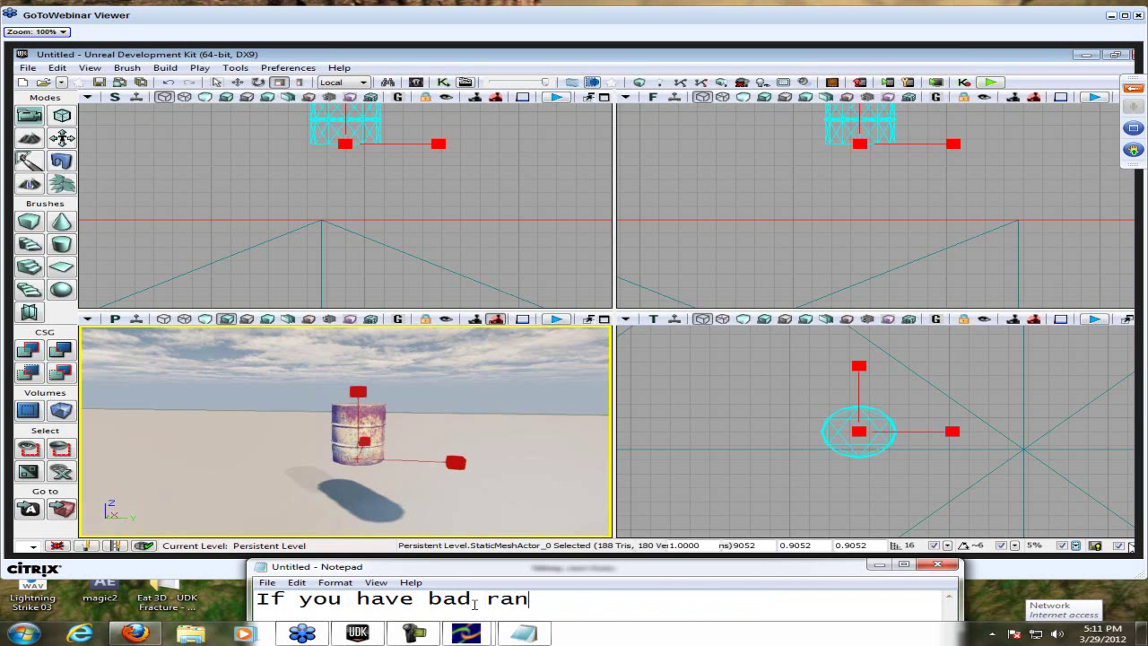
pyautogui.press('BackSpace')
pyautogui.write('m and get BSOD =')
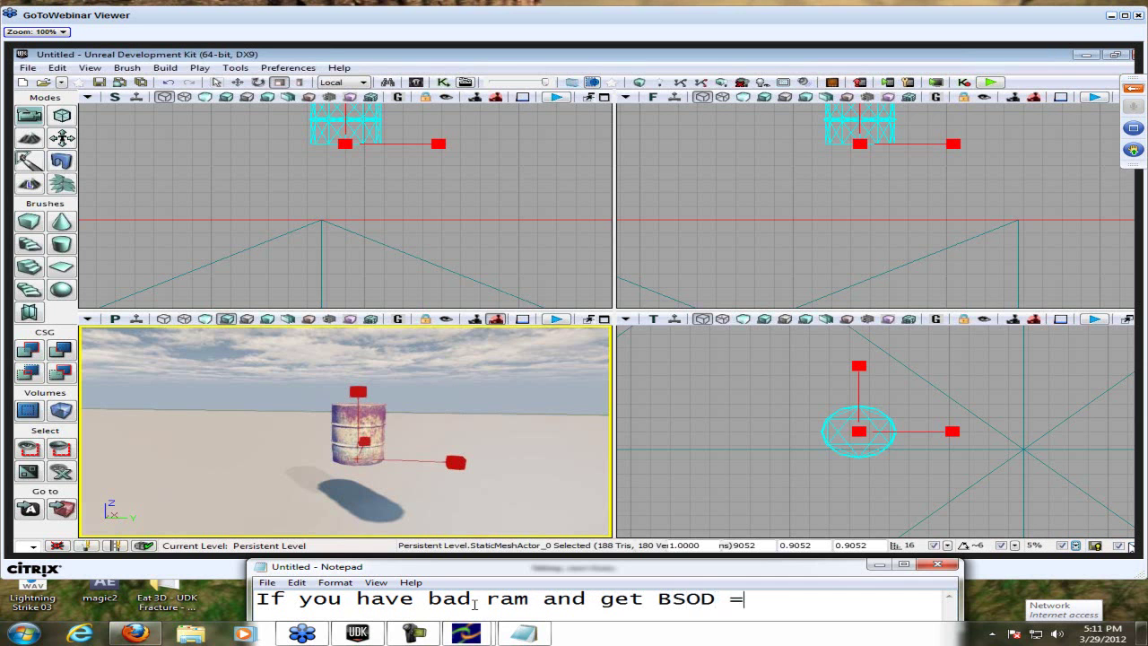
pyautogui.write(' Blue Screen of ')
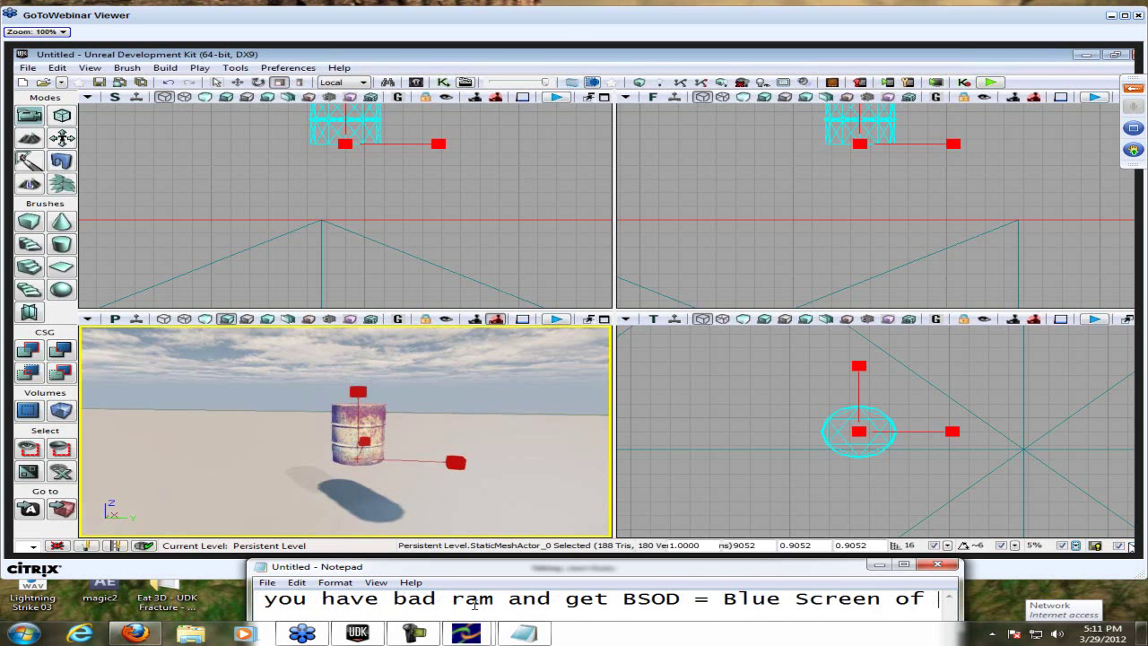
pyautogui.write('Death')
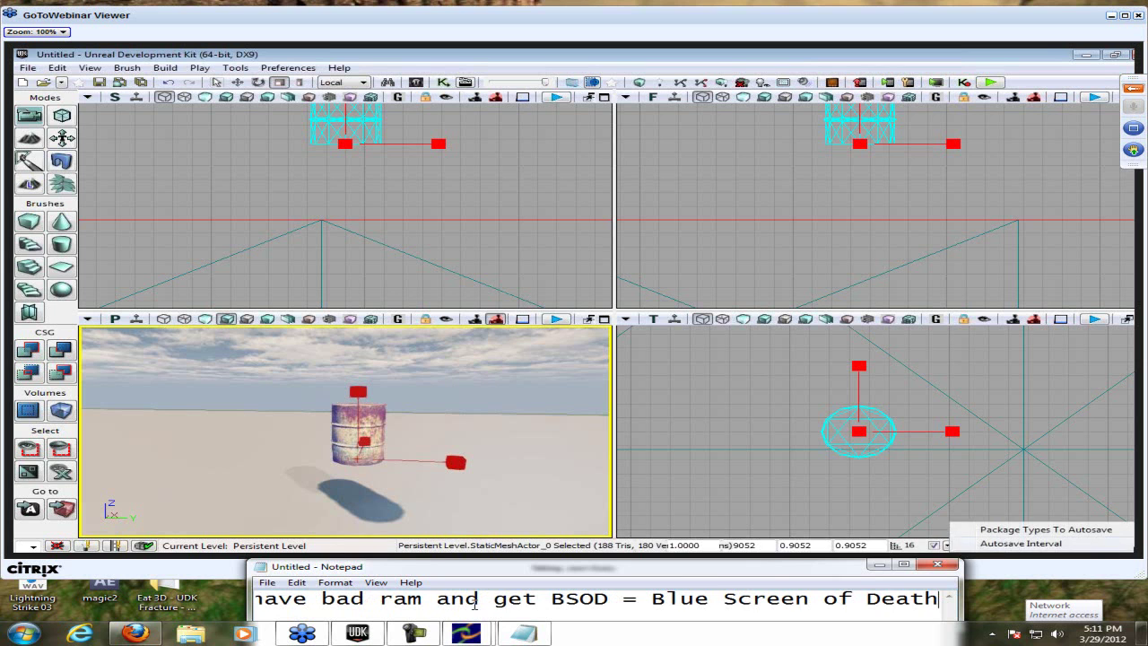
pyautogui.write(';')
# - Overwrite the BSOD line with 'Then autosave helps a lot', then erase it
pyautogui.press('BackSpace')
pyautogui.hotkey('ctrl', 'a')
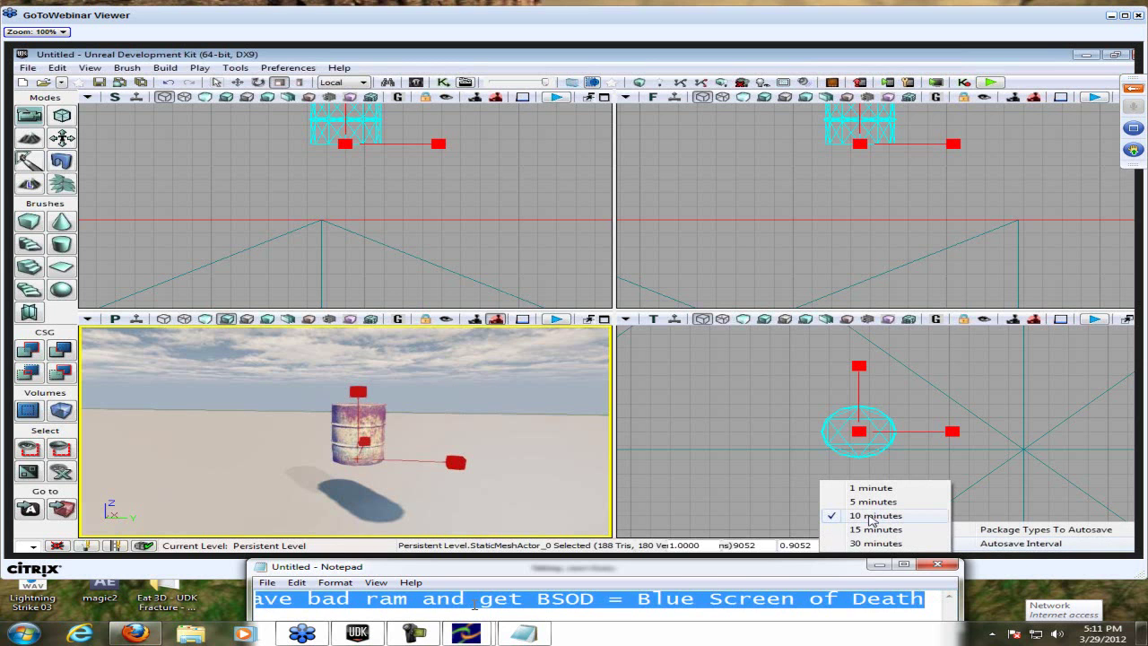
pyautogui.write('Then')
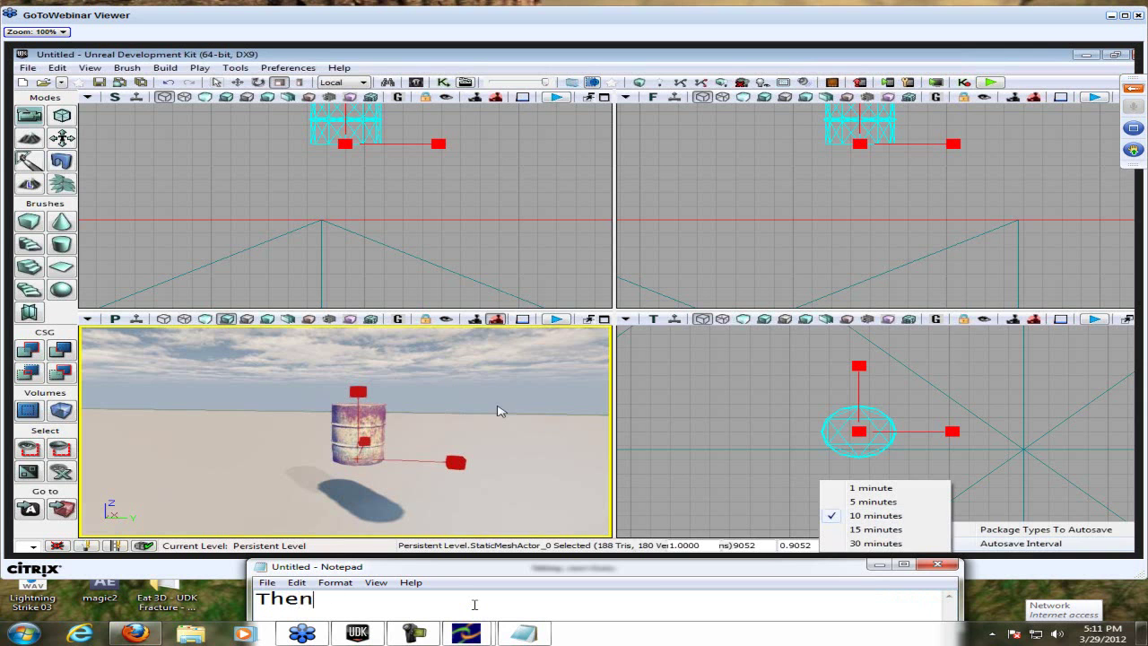
pyautogui.write(' autosave he')
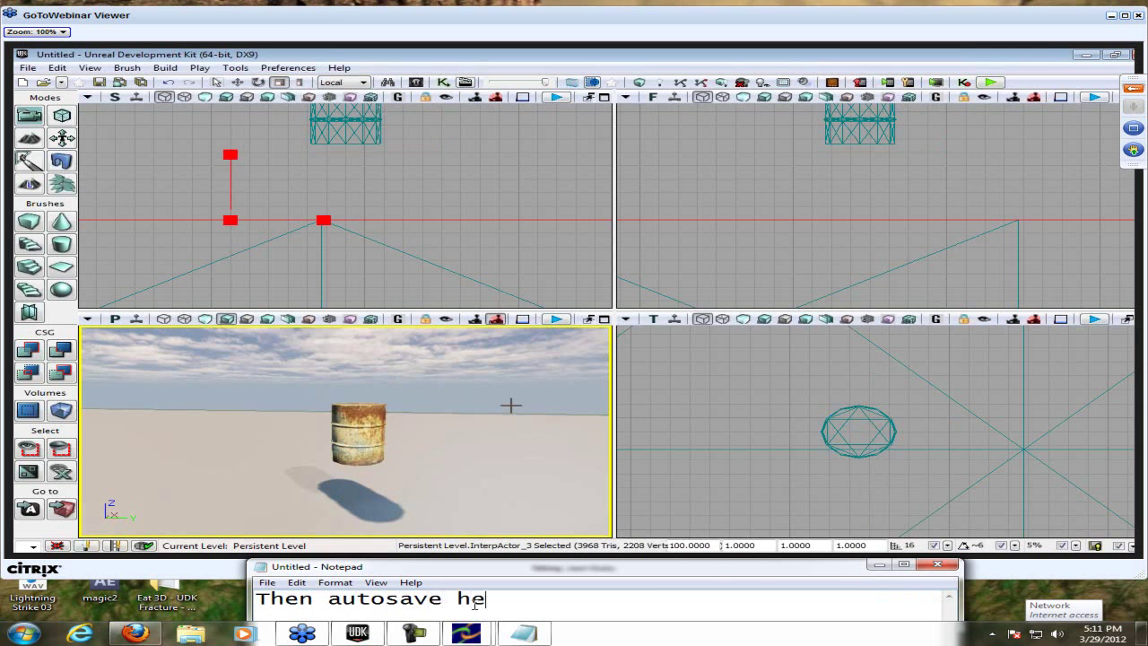
pyautogui.write('lps a lot')
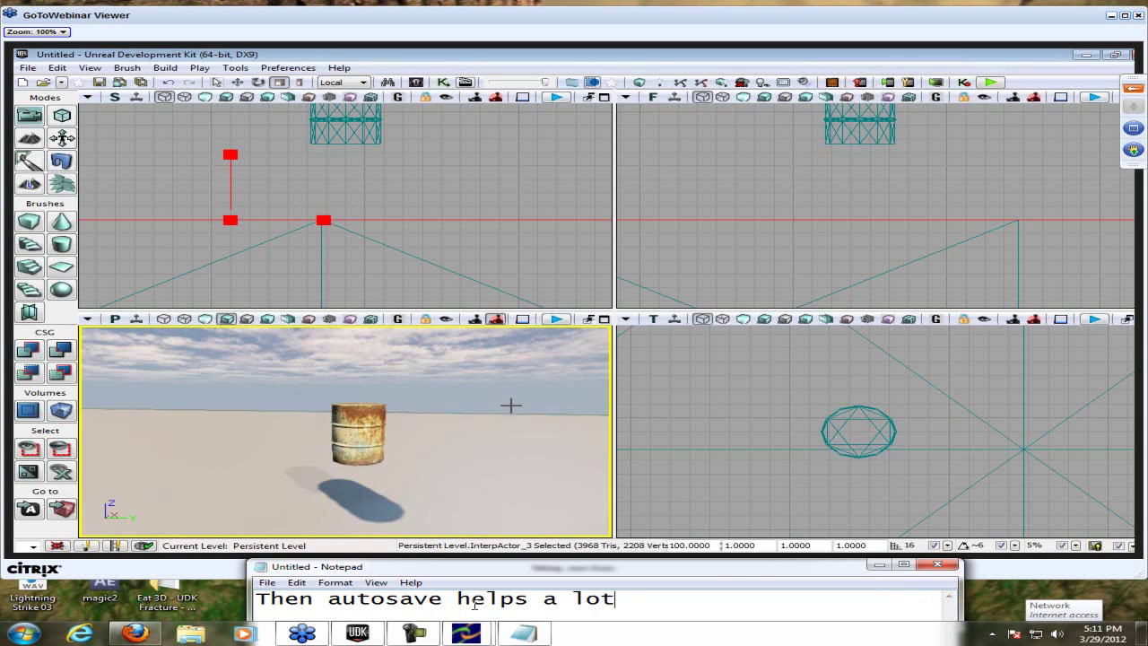
pyautogui.hotkey('ctrl', 'a')
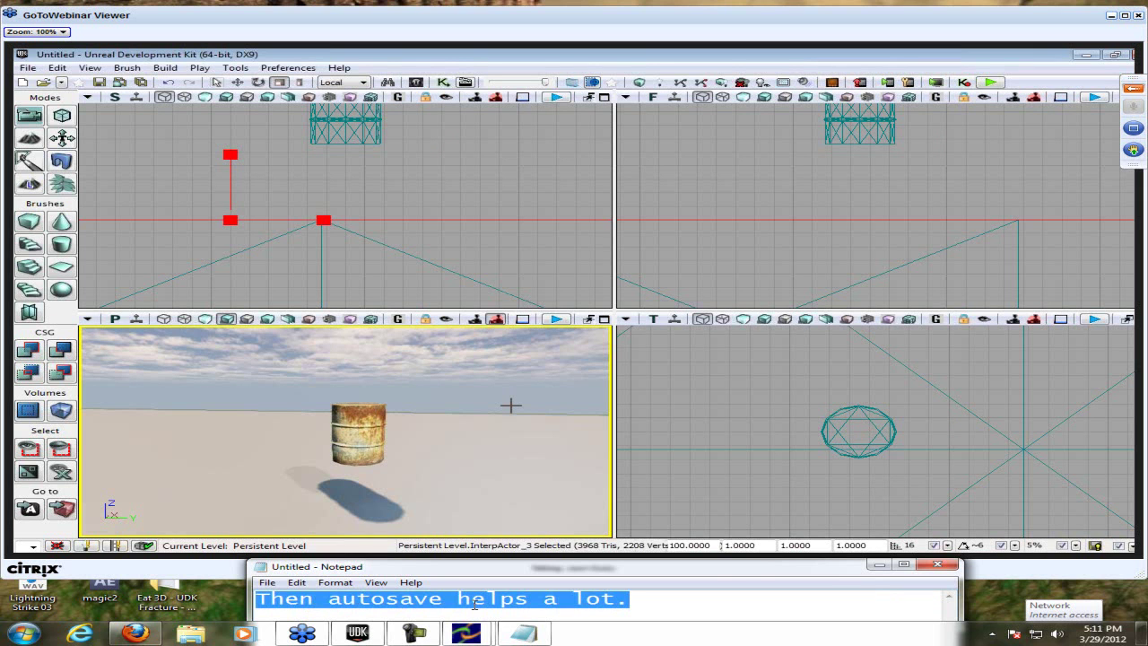
pyautogui.press('BackSpace')
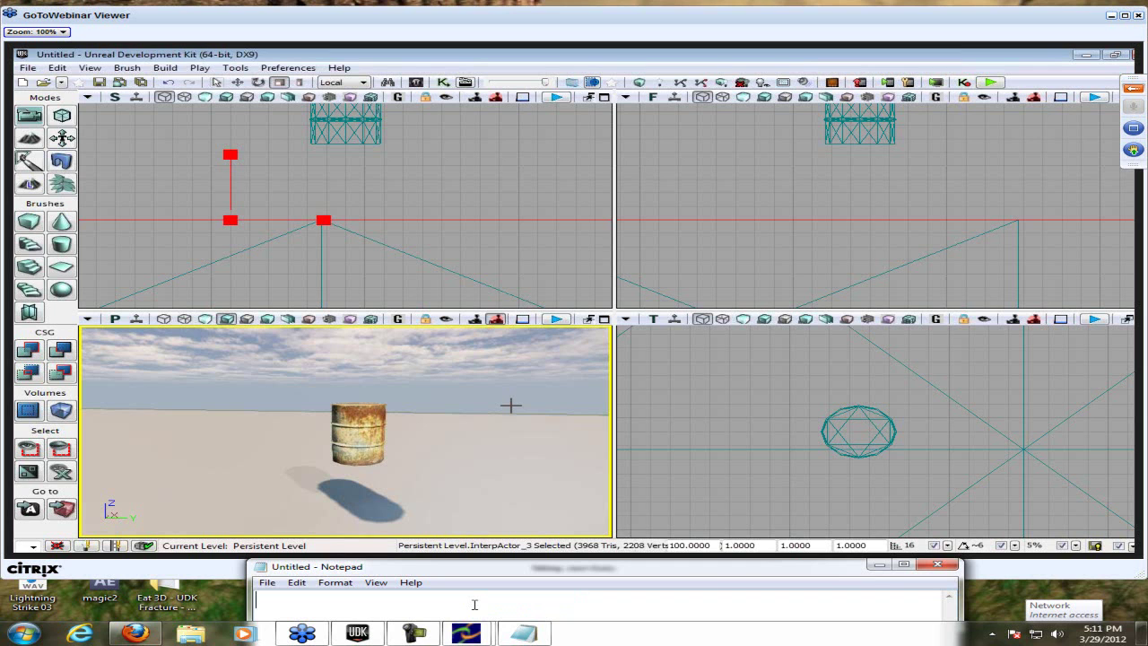
# - Type 'I did every 5 mins' in Notepad, then erase it
pyautogui.write('I did every 5 mins')
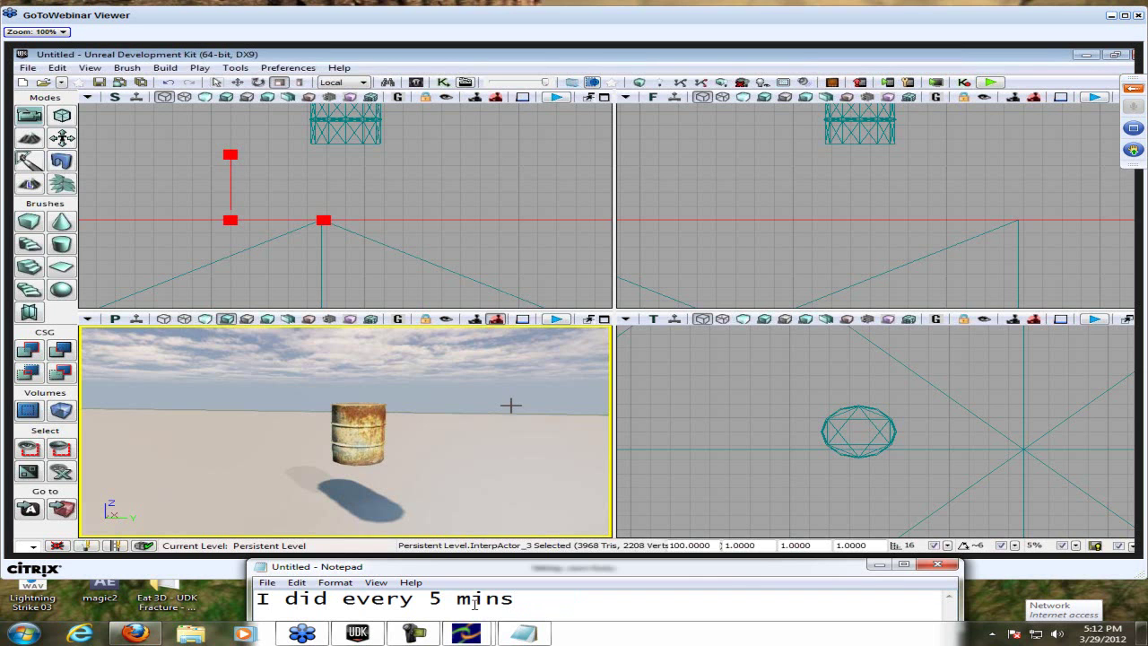
pyautogui.hotkey('ctrl', 'a')
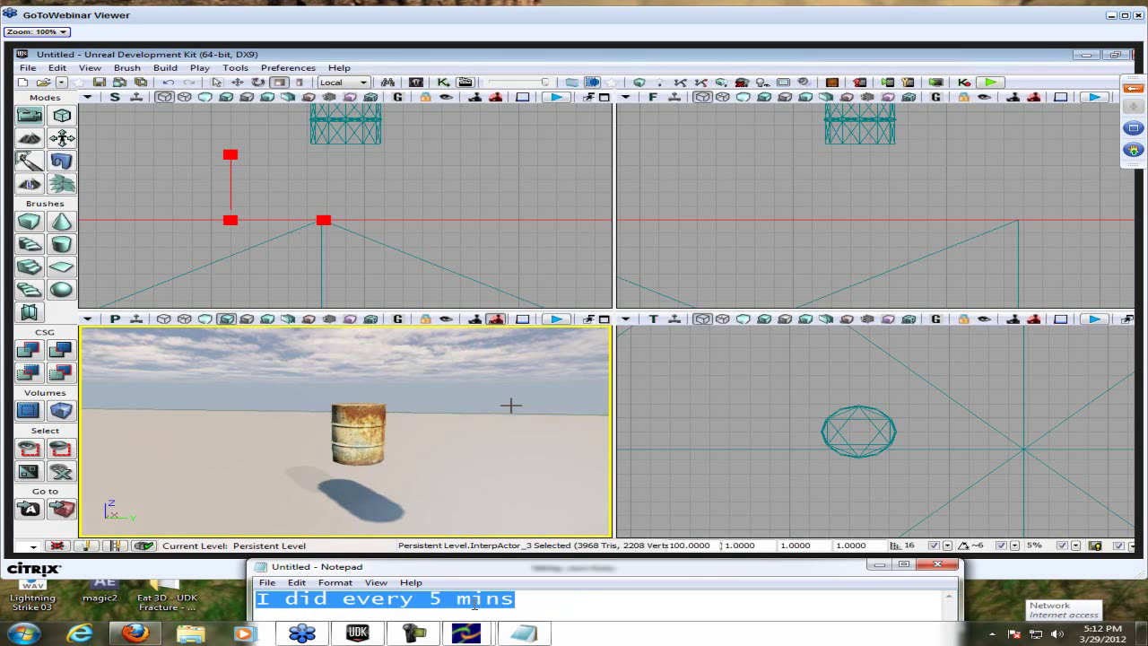
pyautogui.press('BackSpace')
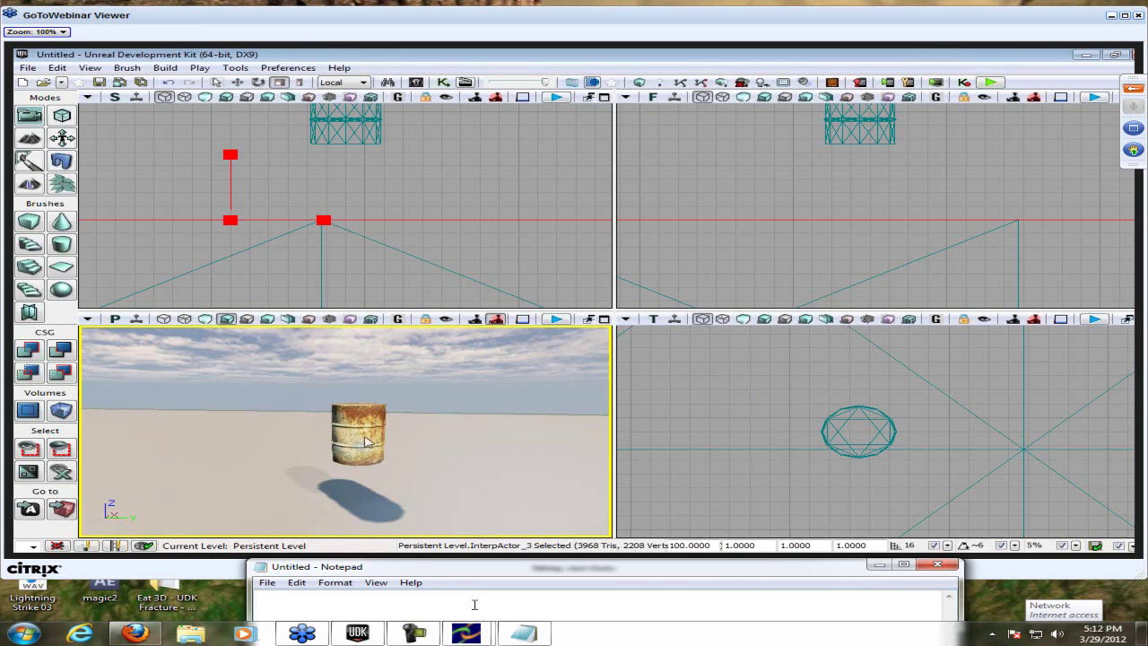
# - Type the note 'Ah there it is, I knew it was Tris and Verts.'
pyautogui.write('A')
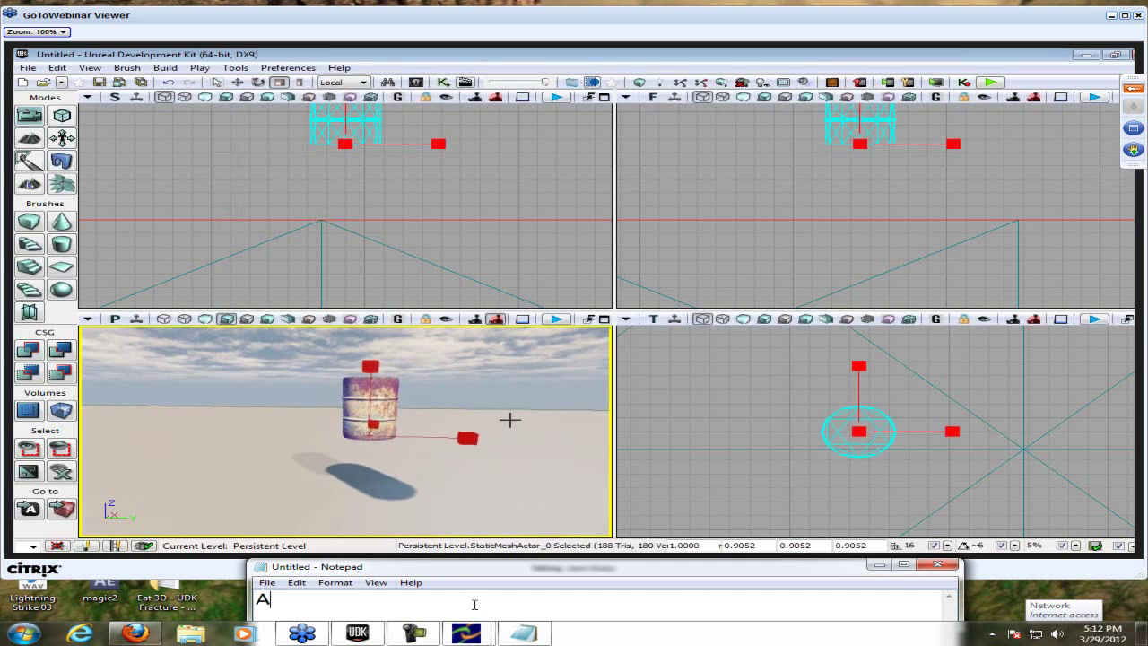
pyautogui.write('h teh')
pyautogui.press('BackSpace')
pyautogui.press('BackSpace')
pyautogui.write('here u')
pyautogui.press('BackSpace')
pyautogui.write('it is,')
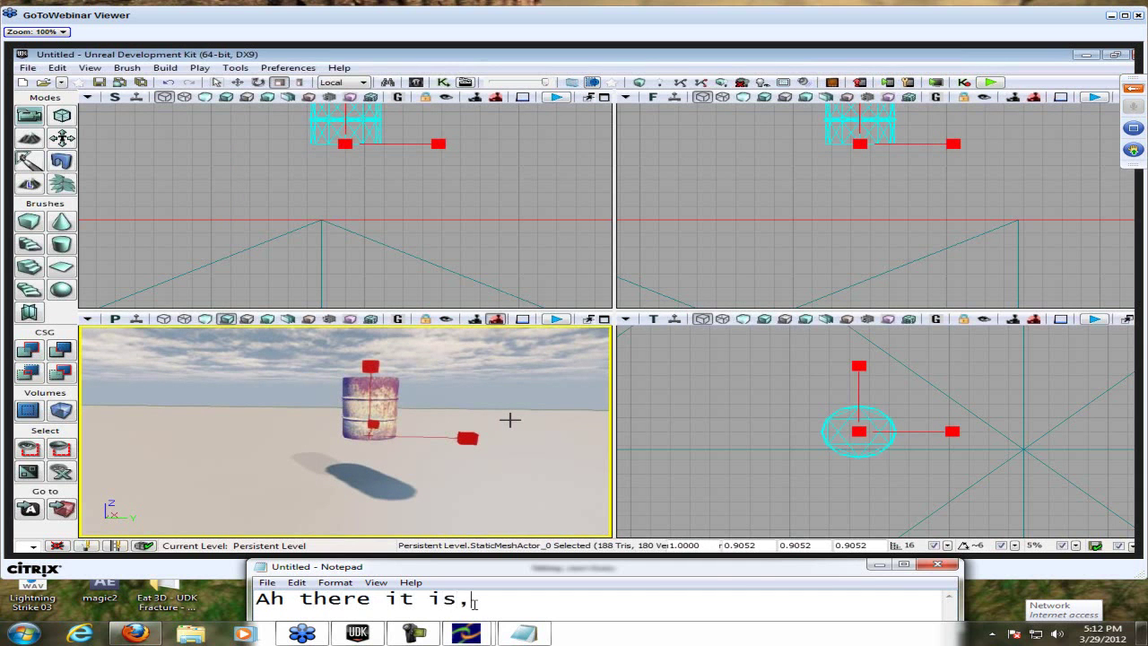
pyautogui.write(' I knew it we')
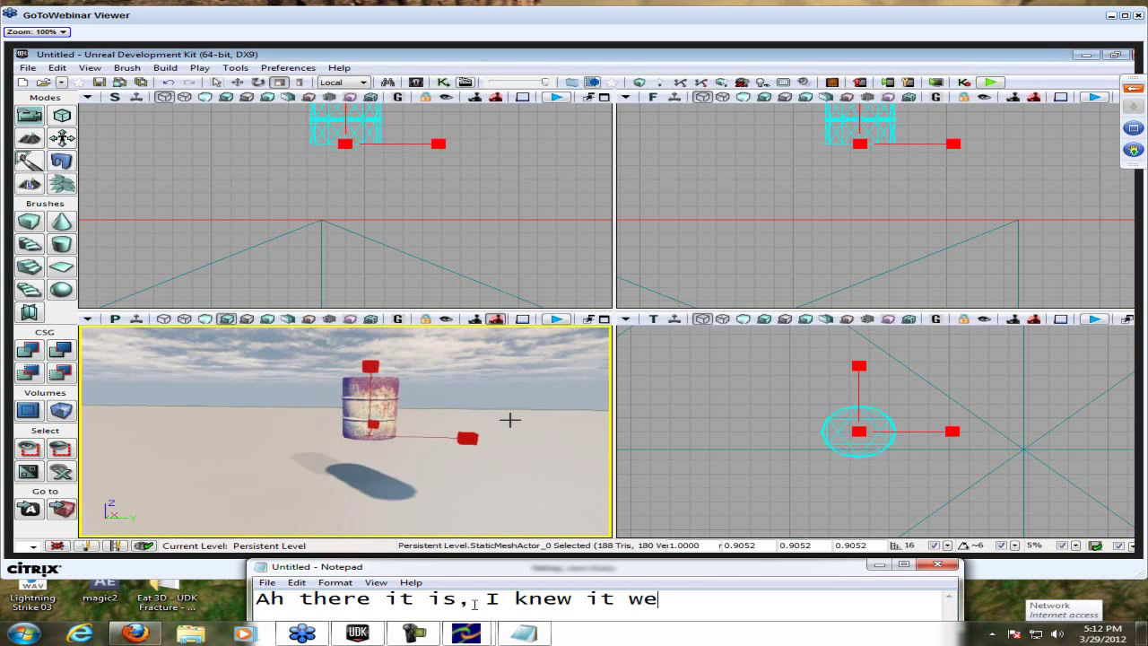
pyautogui.press('BackSpace')
pyautogui.write('as Tris and Verts')
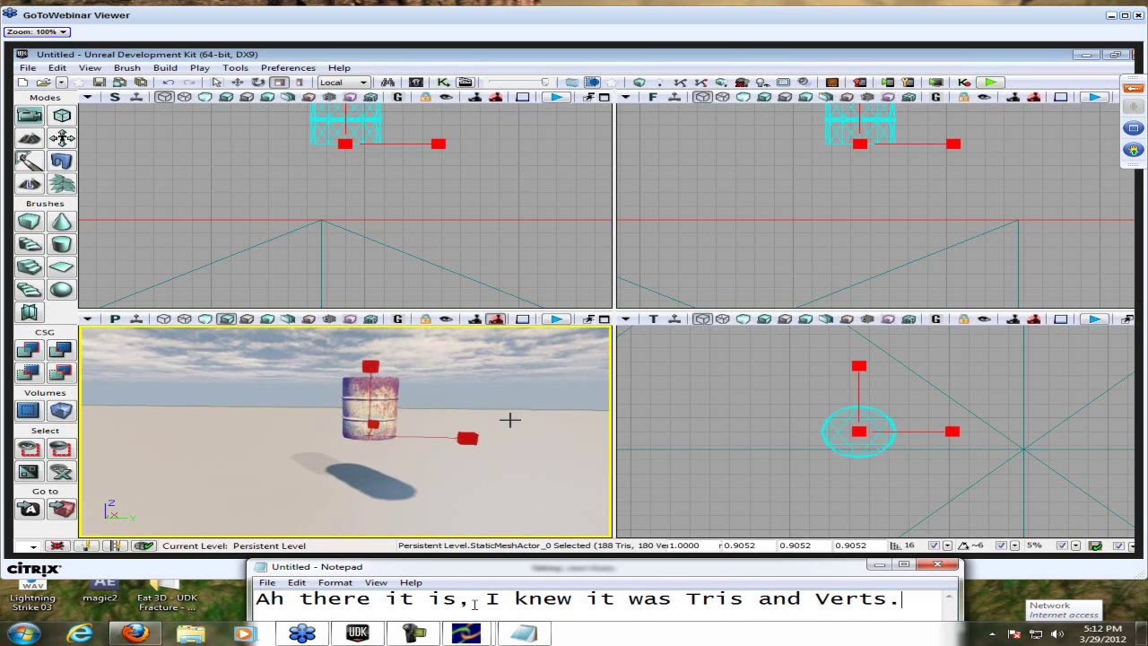
pyautogui.write('.')
# - Replace it with 'break time = pause? Yes... save file lol', then with 'Part one is done! :D ; we are done with reviewing'
pyautogui.hotkey('ctrl', 'a')
pyautogui.write('break time')
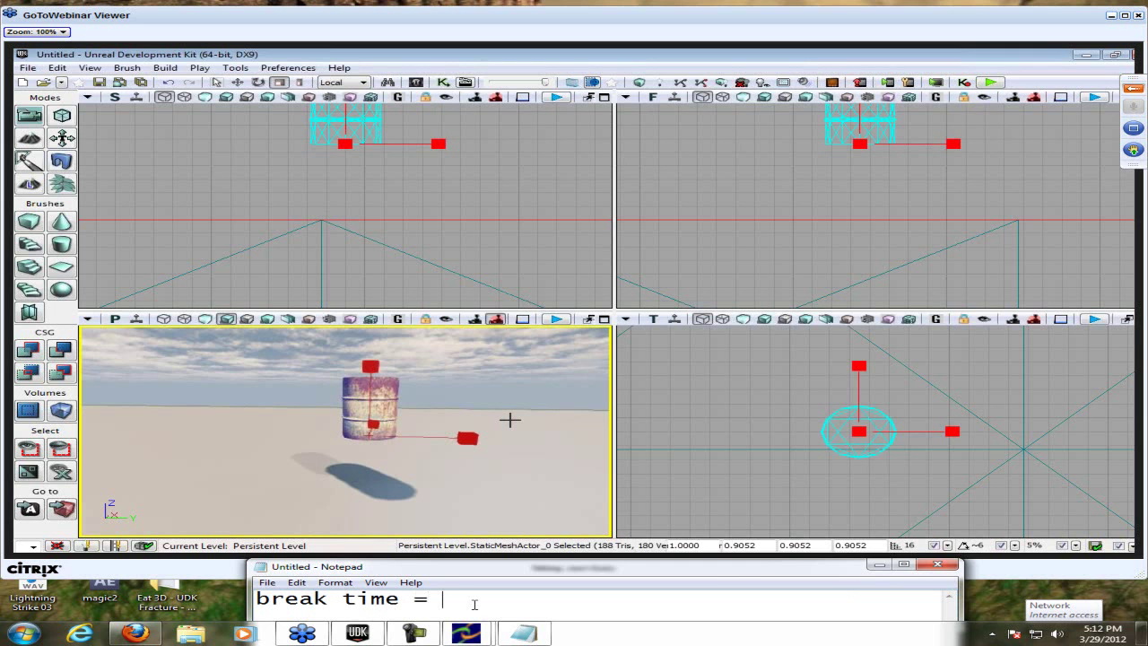
pyautogui.write('se? Yes...')
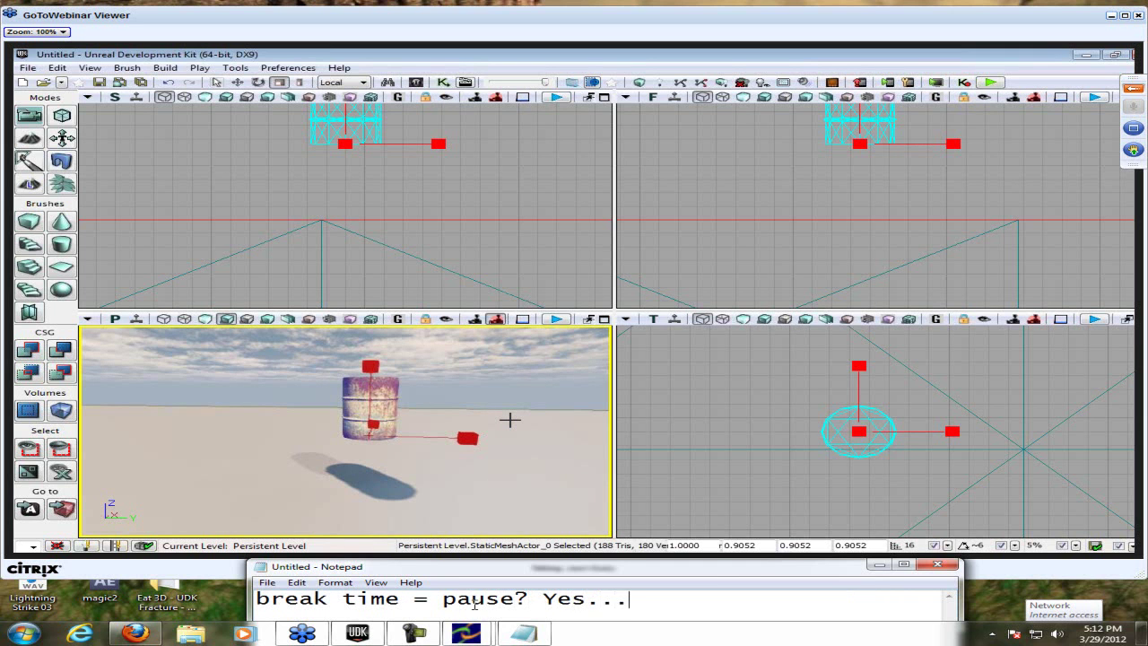
pyautogui.write(' save file lol')
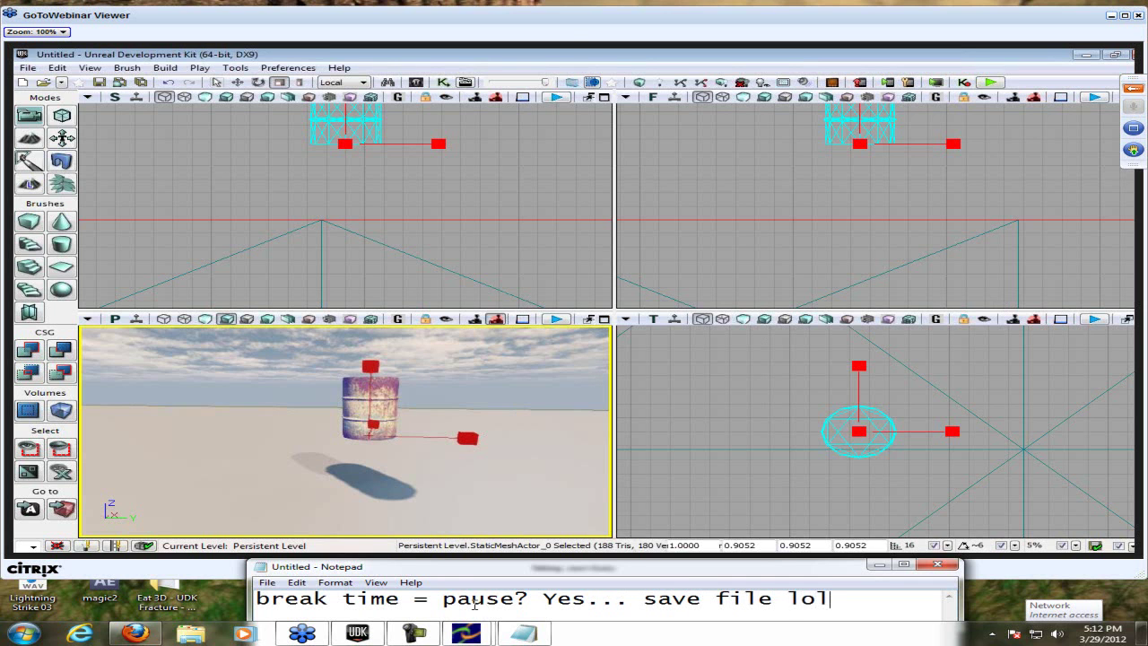
pyautogui.hotkey('ctrl', 'a')
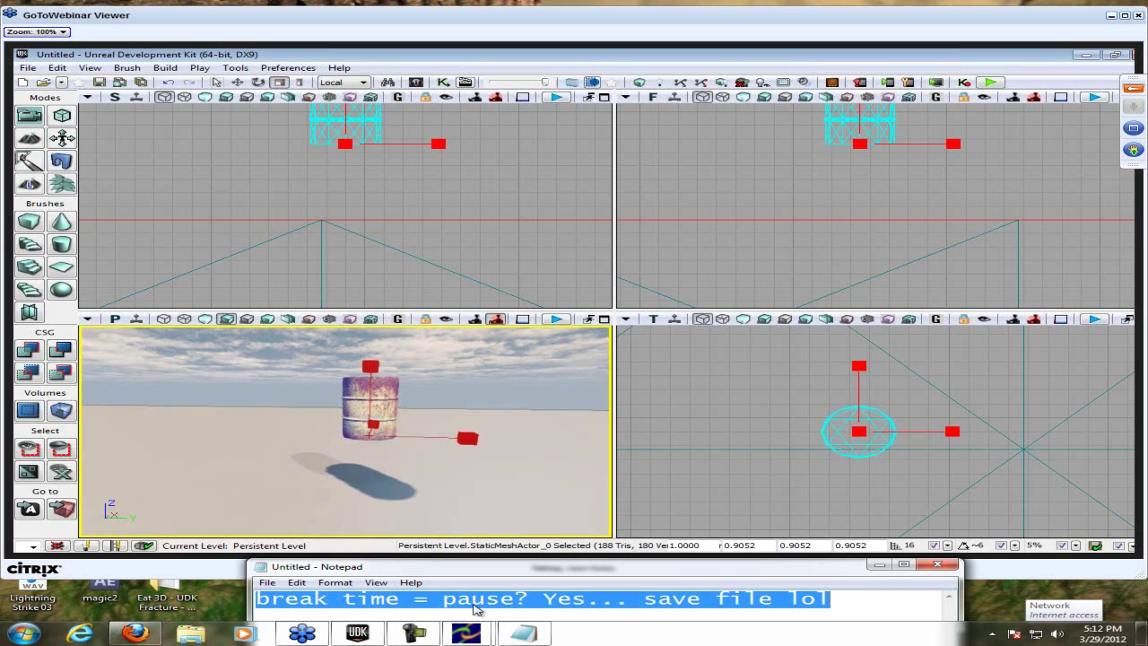
pyautogui.write('Part ')
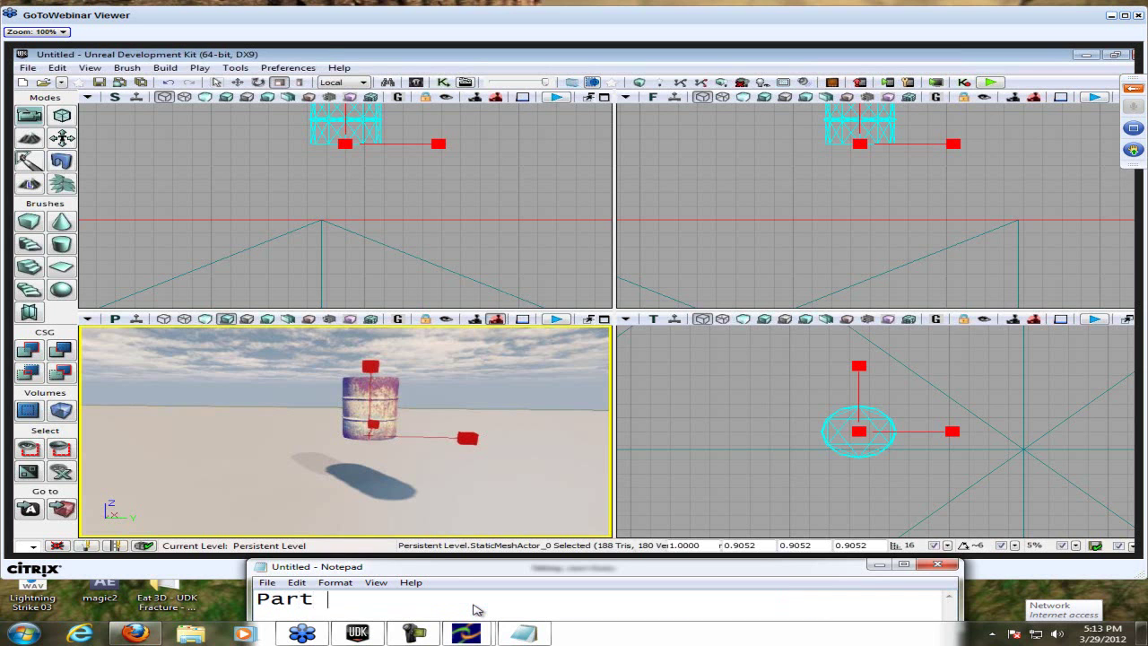
pyautogui.write('one is done! :D')
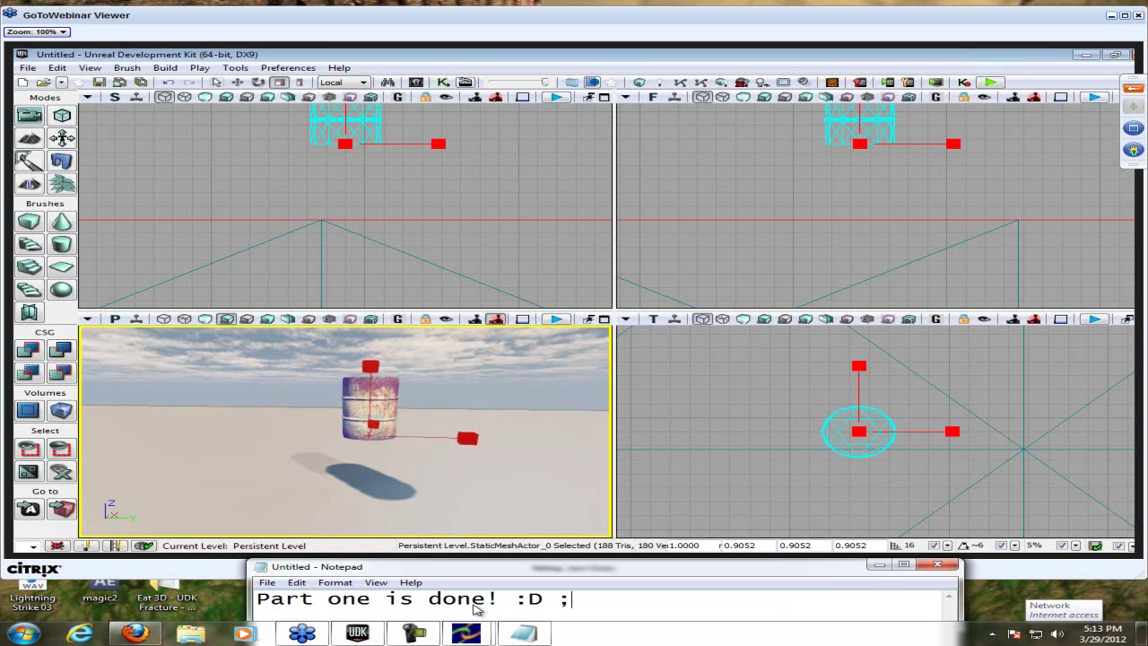
pyautogui.write(' ; we are ')
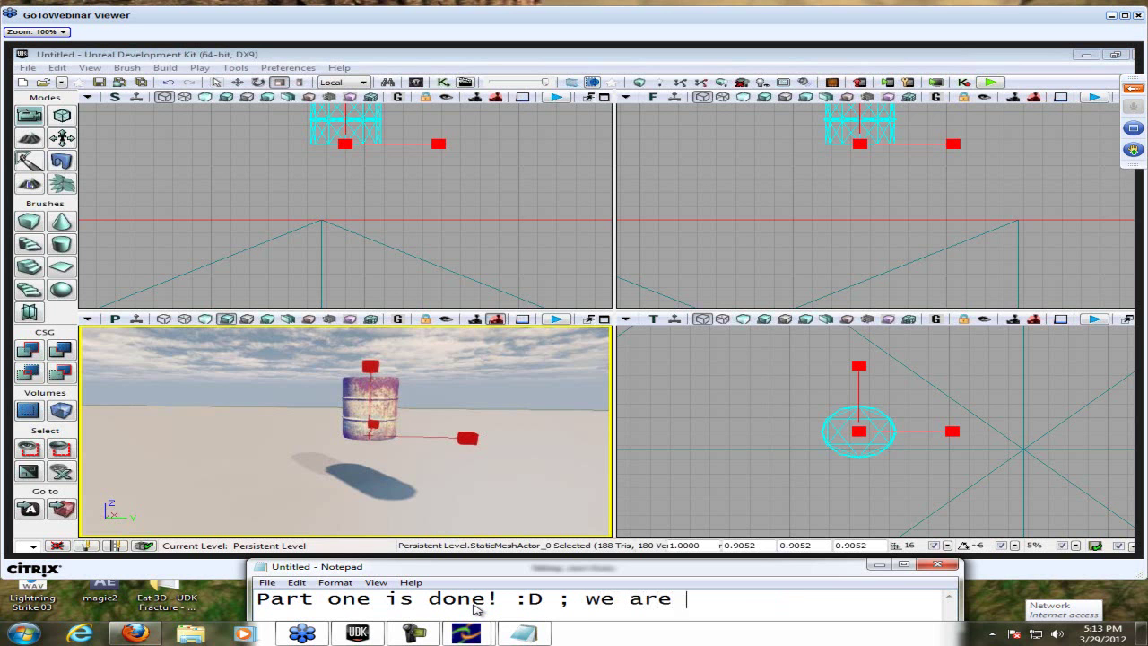
pyautogui.write('done with re')
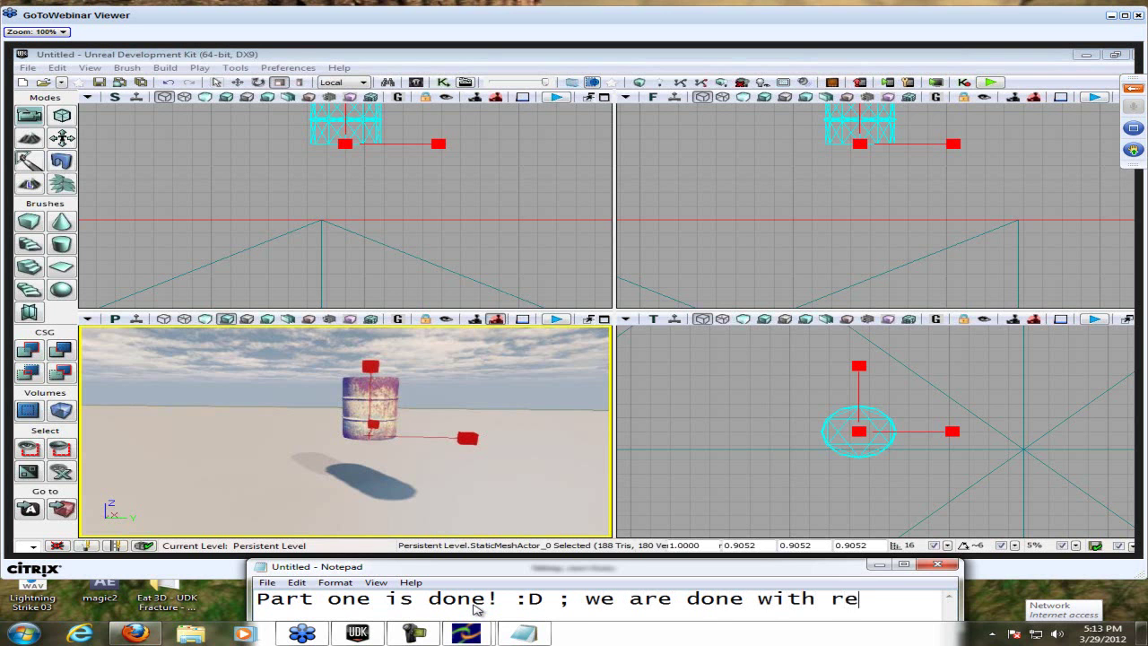
pyautogui.write('viewing')
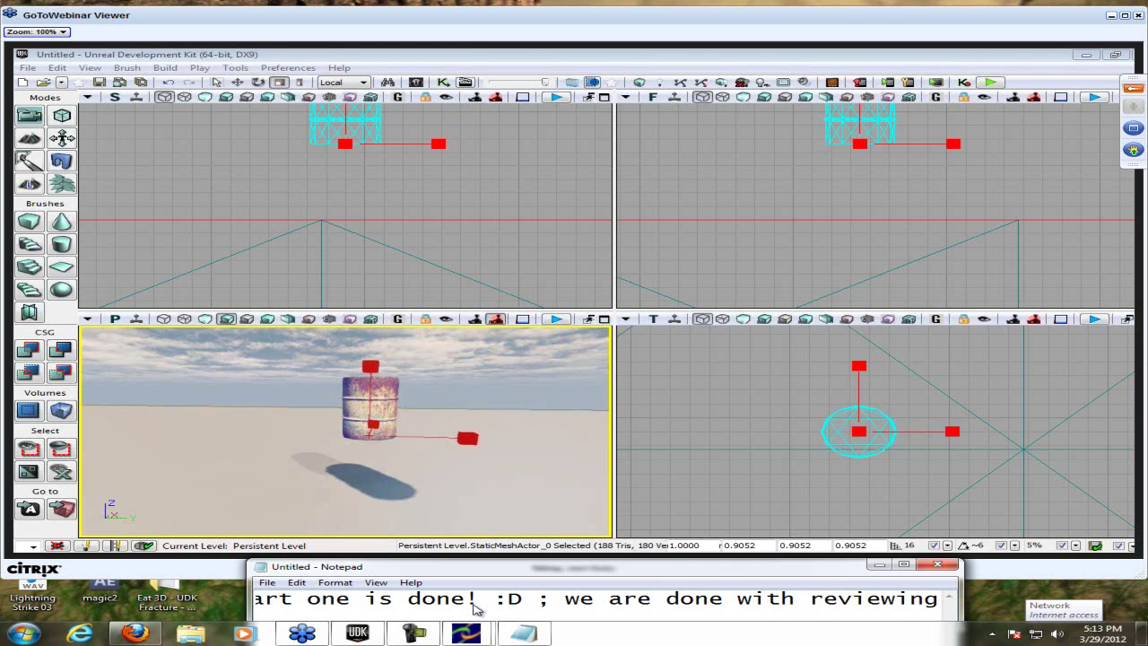